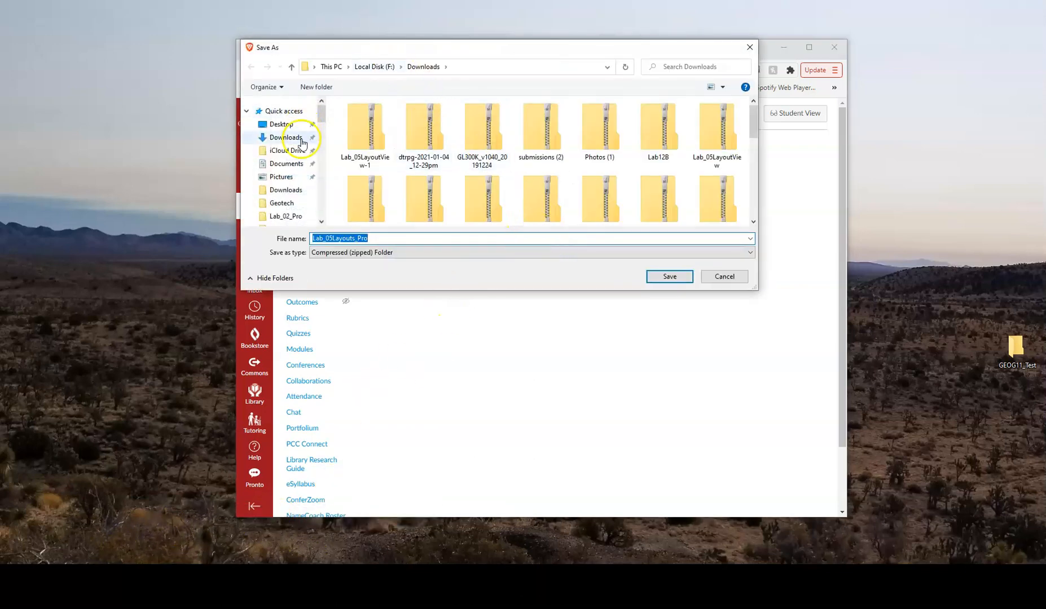
# Save the Lab_05Layouts_Pro zip download into the GEOG11_Test folder on the desktop
pyautogui.click(282, 124)
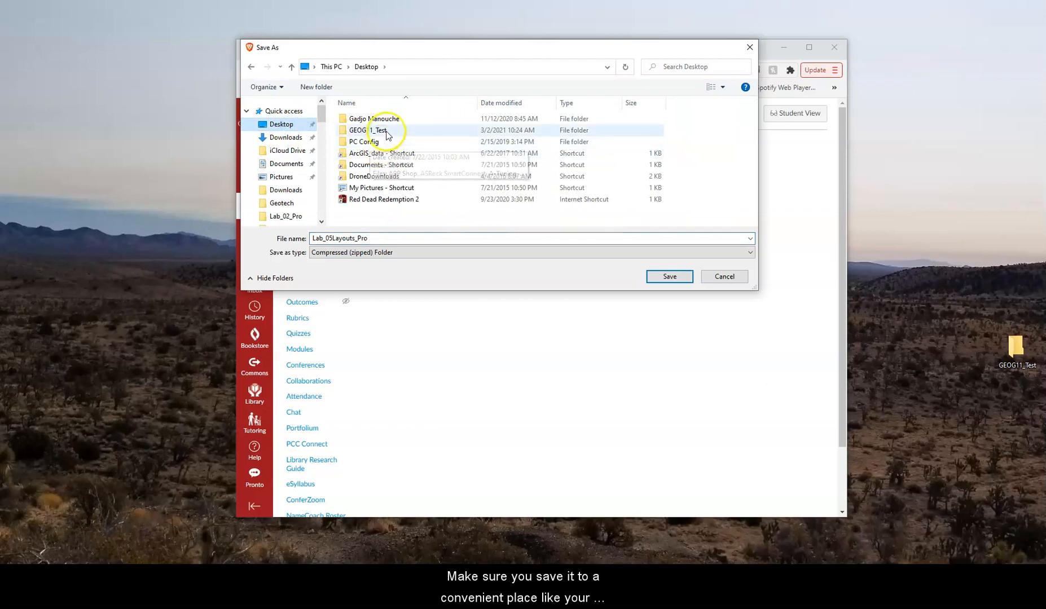
pyautogui.doubleClick(377, 130)
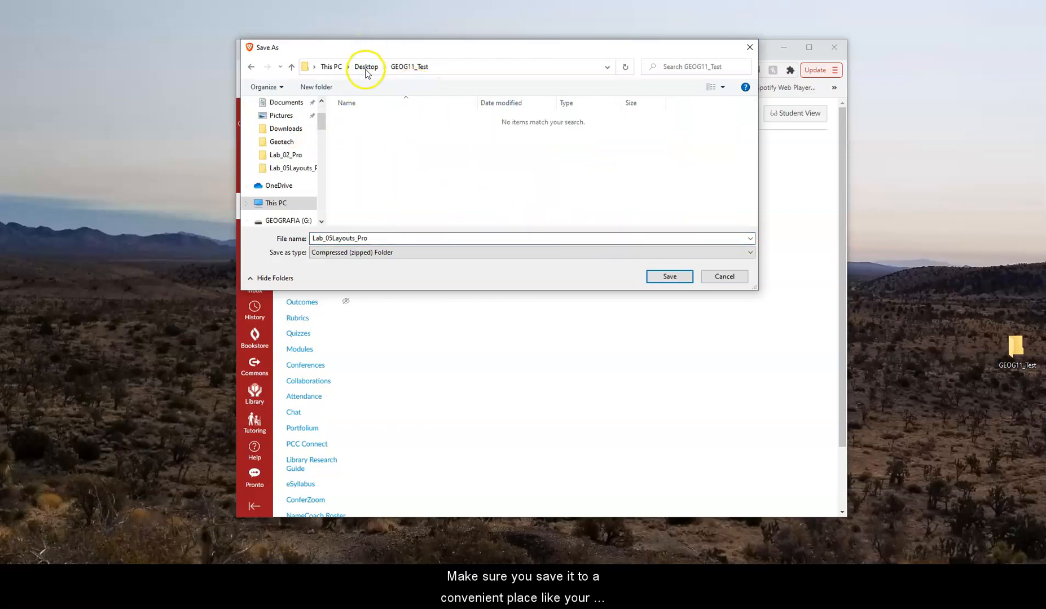
pyautogui.click(667, 275)
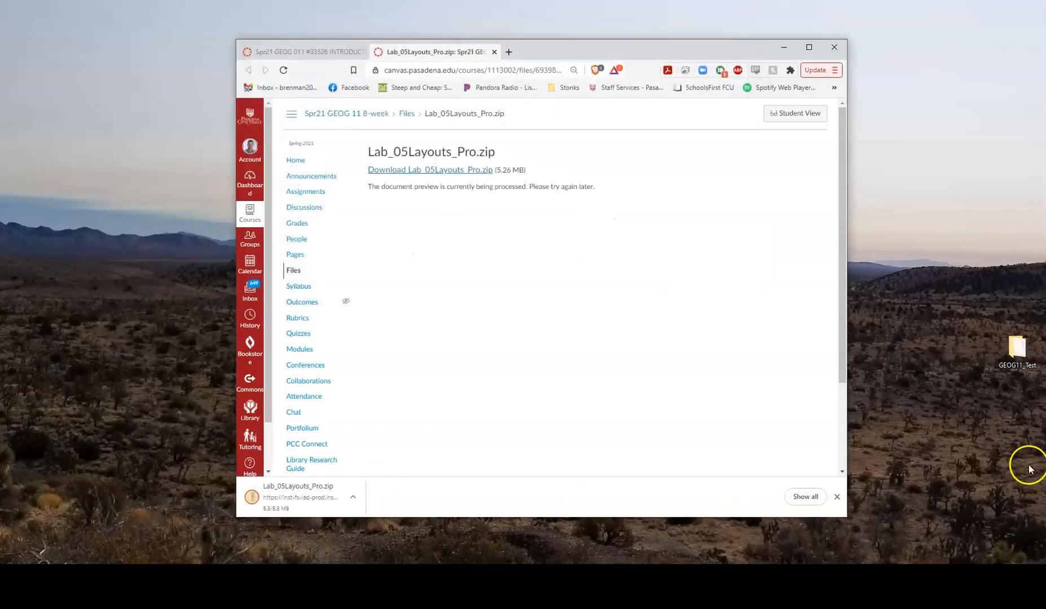
# Open the GEOG11_Test desktop folder and extract all files from Lab_05Layouts_Pro into the suggested destination
pyautogui.doubleClick(1017, 348)
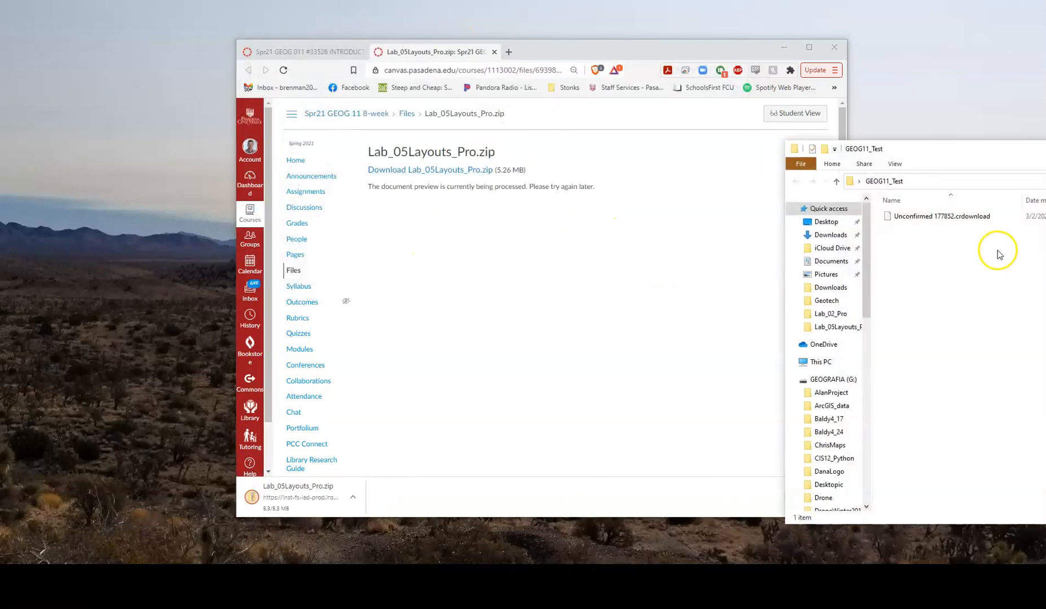
pyautogui.moveTo(976, 155); pyautogui.dragTo(599, 130)
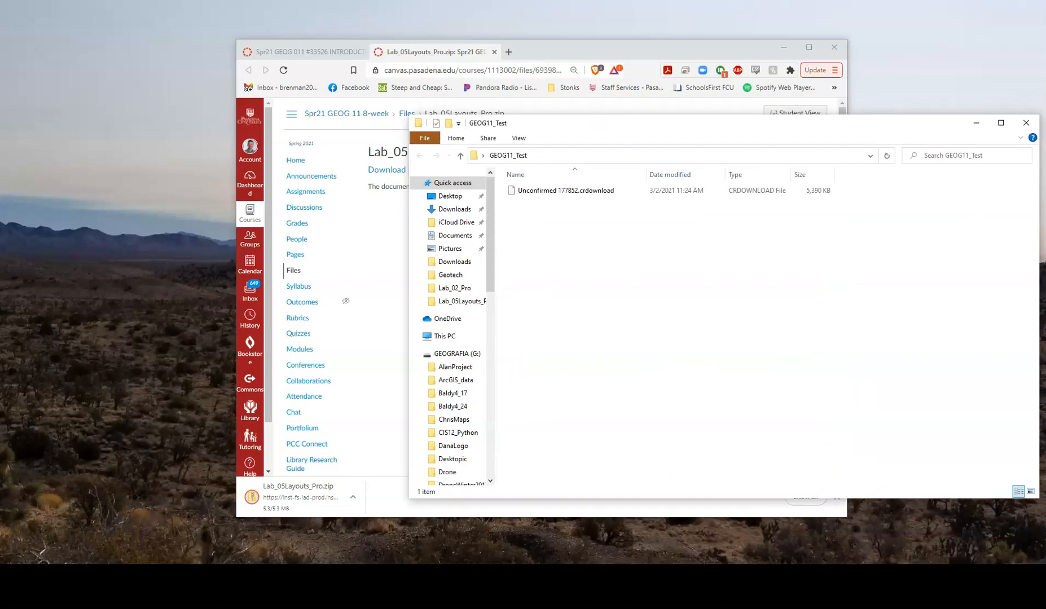
pyautogui.click(549, 192)
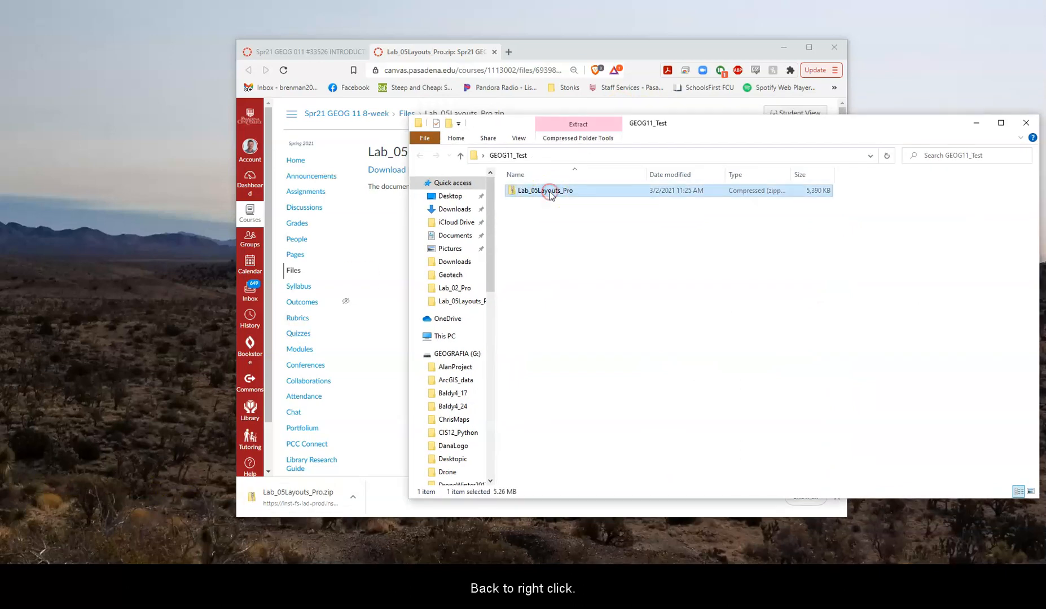
pyautogui.rightClick(550, 195)
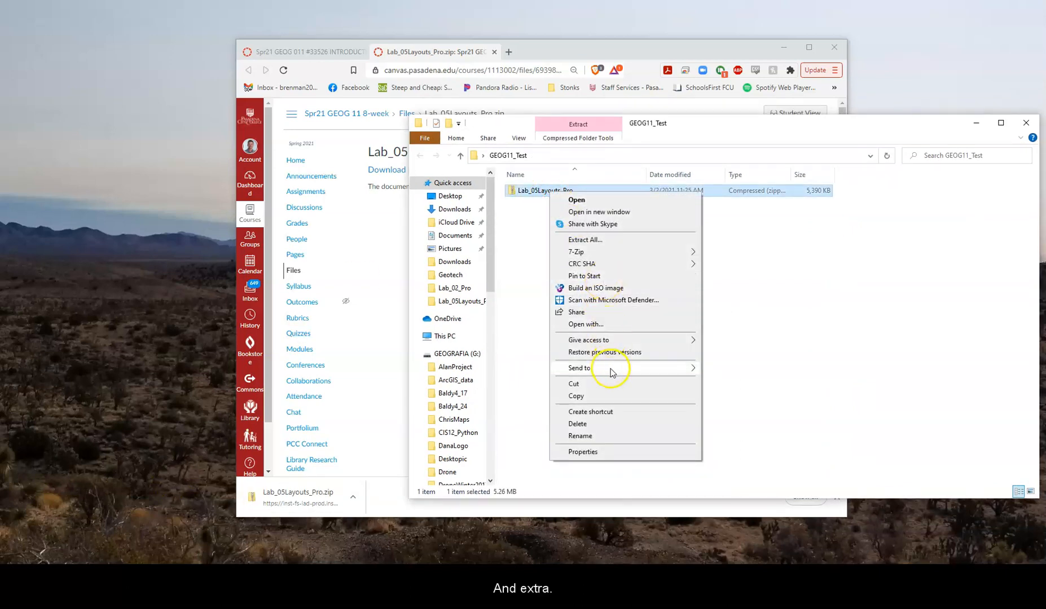
pyautogui.click(592, 240)
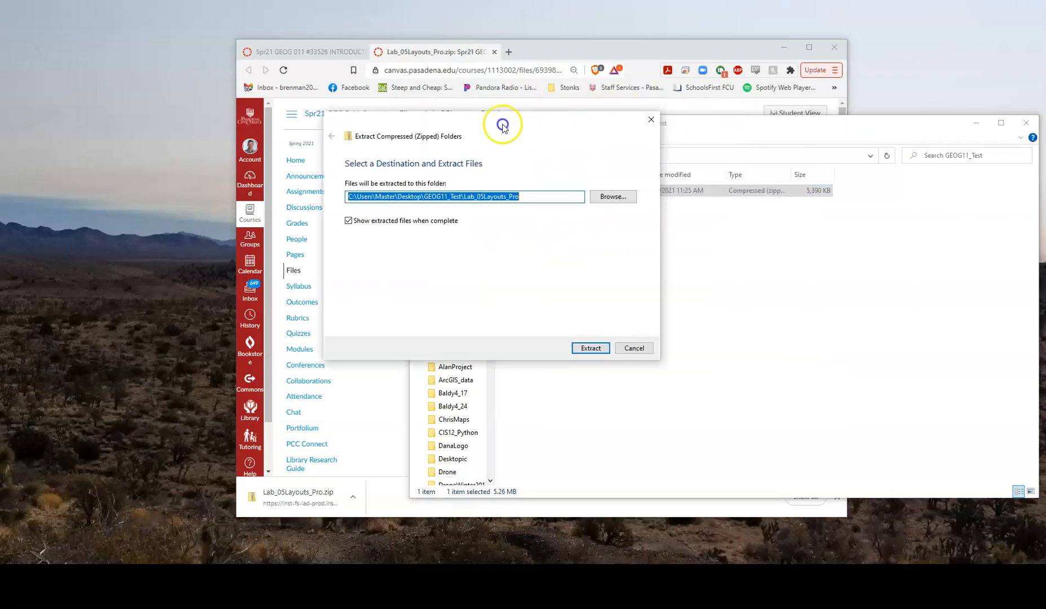
pyautogui.click(474, 358)
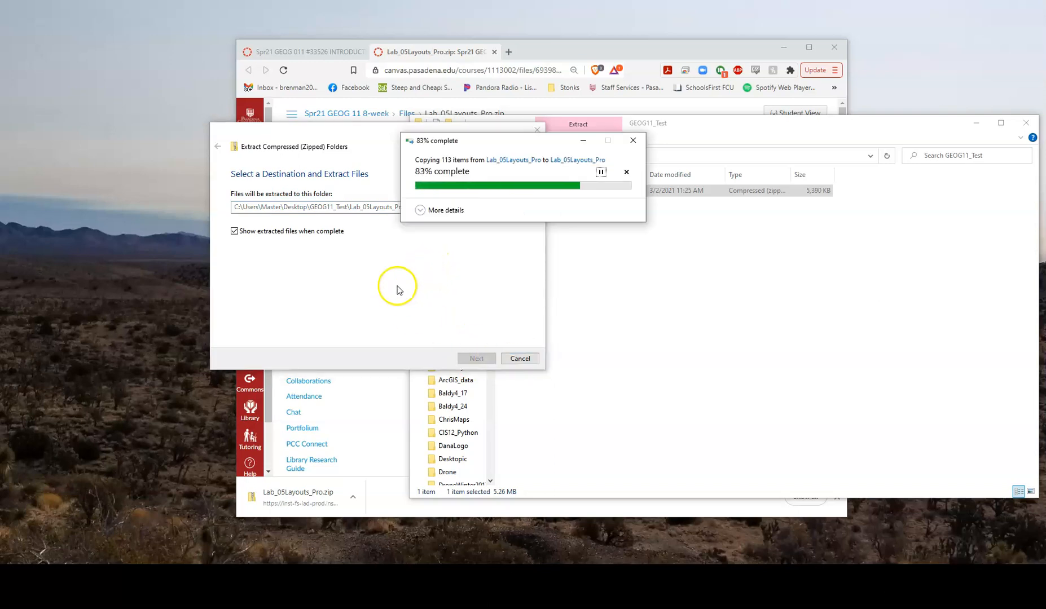
# Open Lab5_Layout_ProOutline from the extracted folder and dock its window as a narrow column along the screen's left side, dismissing the Protected View notice
pyautogui.doubleClick(605, 207)
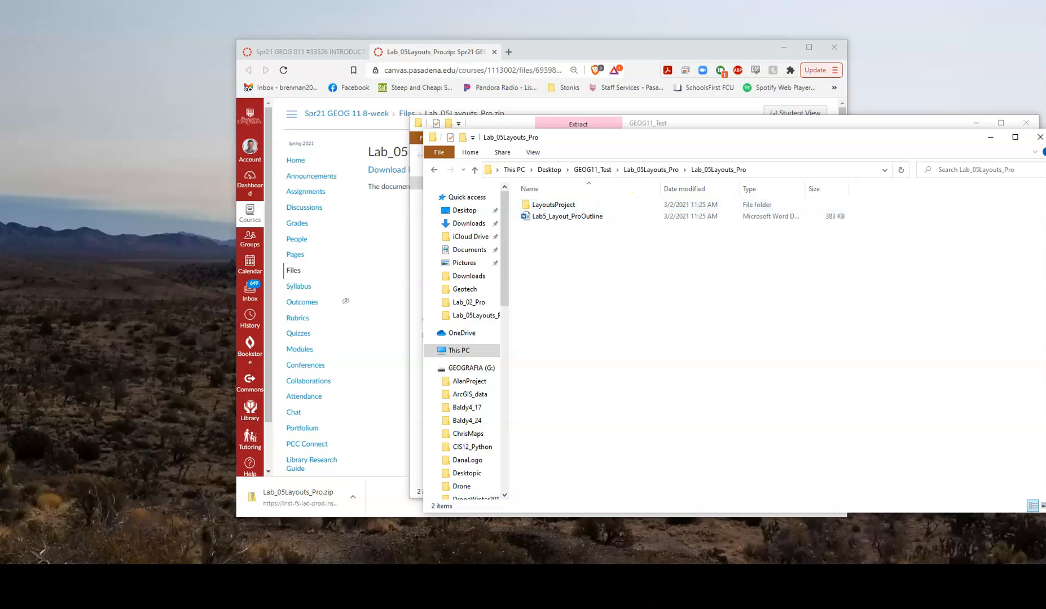
pyautogui.doubleClick(595, 219)
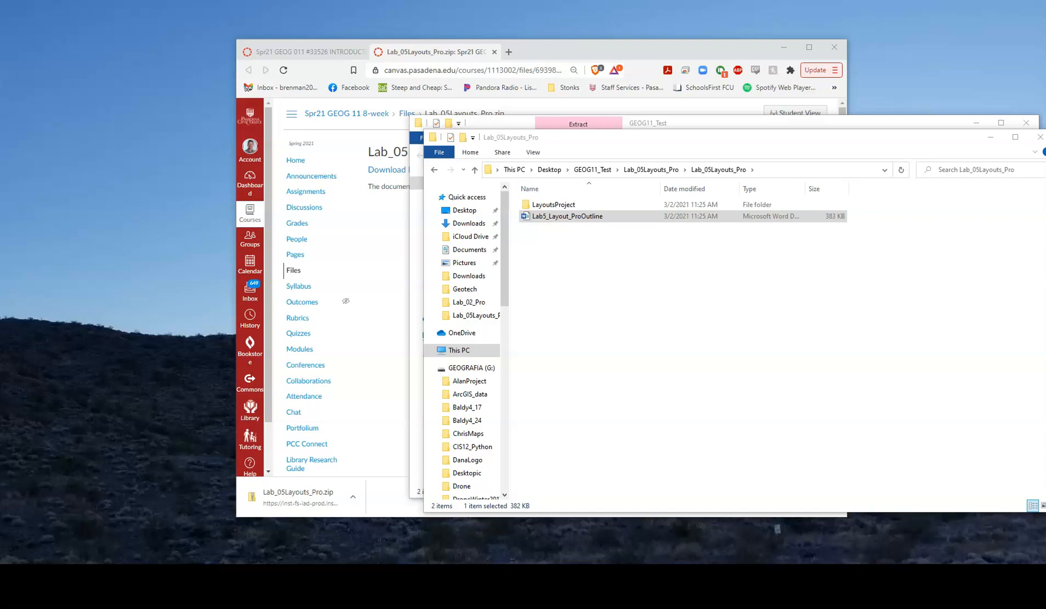
pyautogui.moveTo(386, 150); pyautogui.dragTo(309, 12)
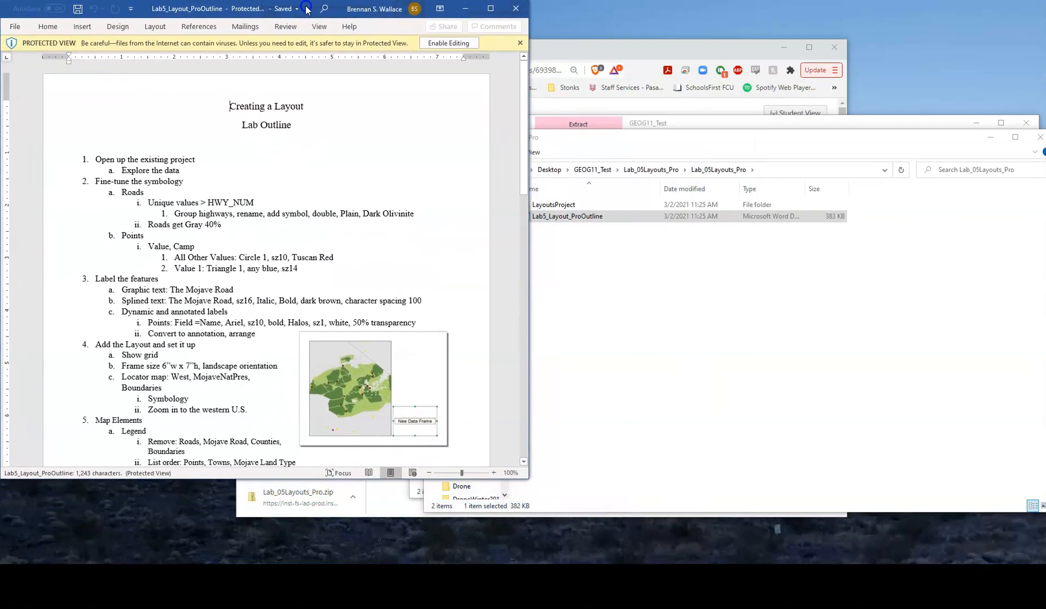
pyautogui.moveTo(530, 481); pyautogui.dragTo(278, 564)
pyautogui.moveTo(123, 546); pyautogui.dragTo(142, 547)
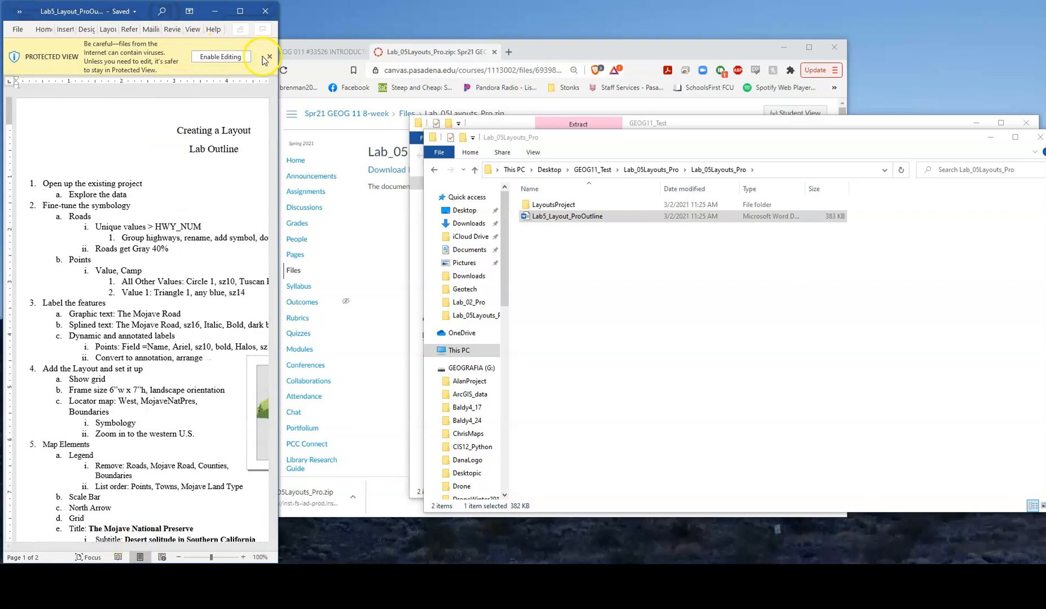
pyautogui.click(269, 56)
# Open the LayoutsProject ArcGIS project file from the LayoutsProject folder and fit its window beside the lab outline at full height
pyautogui.click(682, 345)
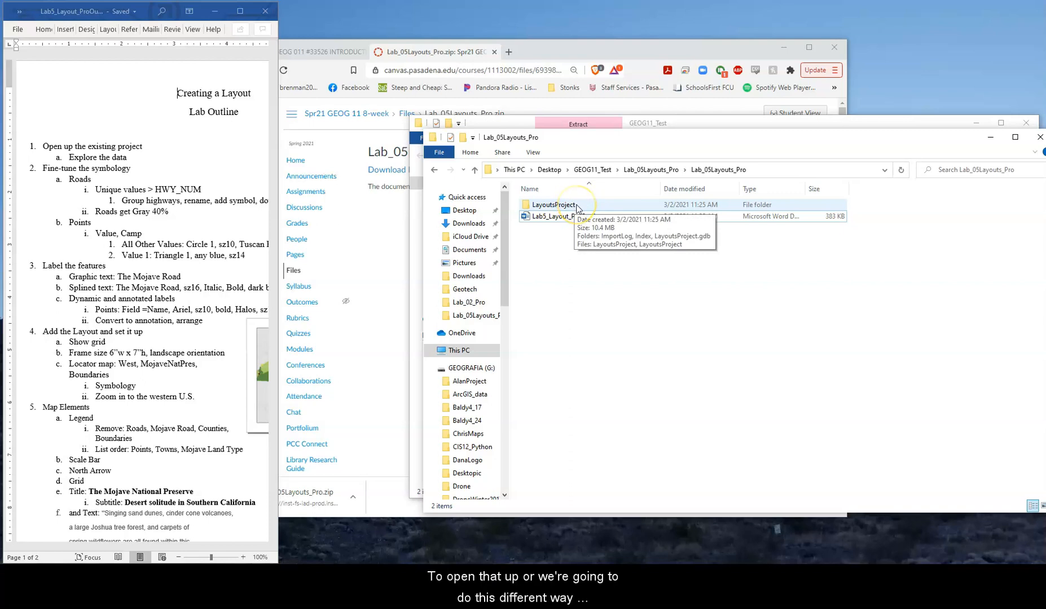
pyautogui.doubleClick(576, 206)
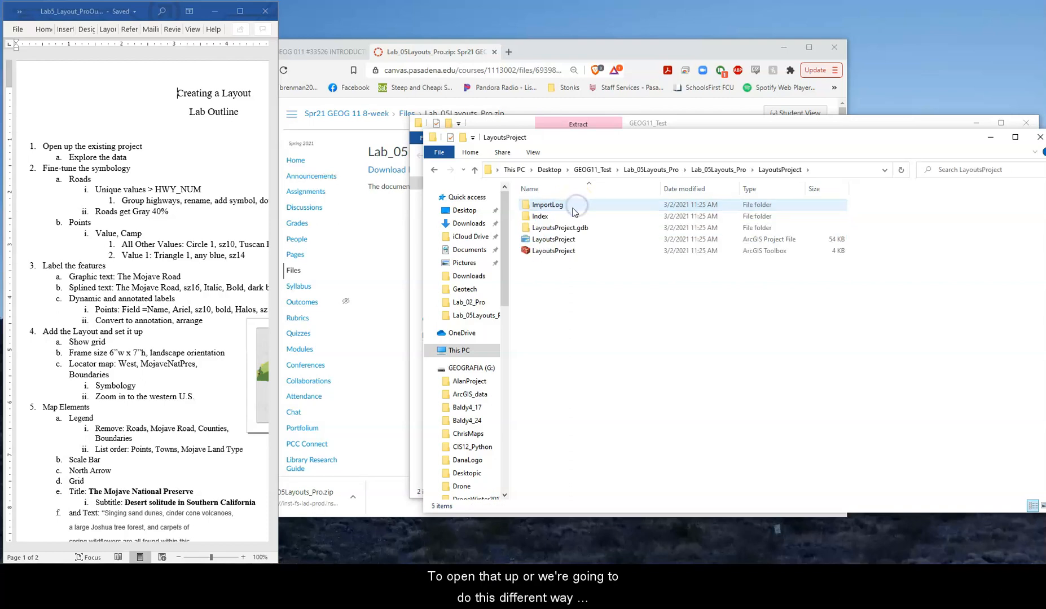
pyautogui.click(576, 241)
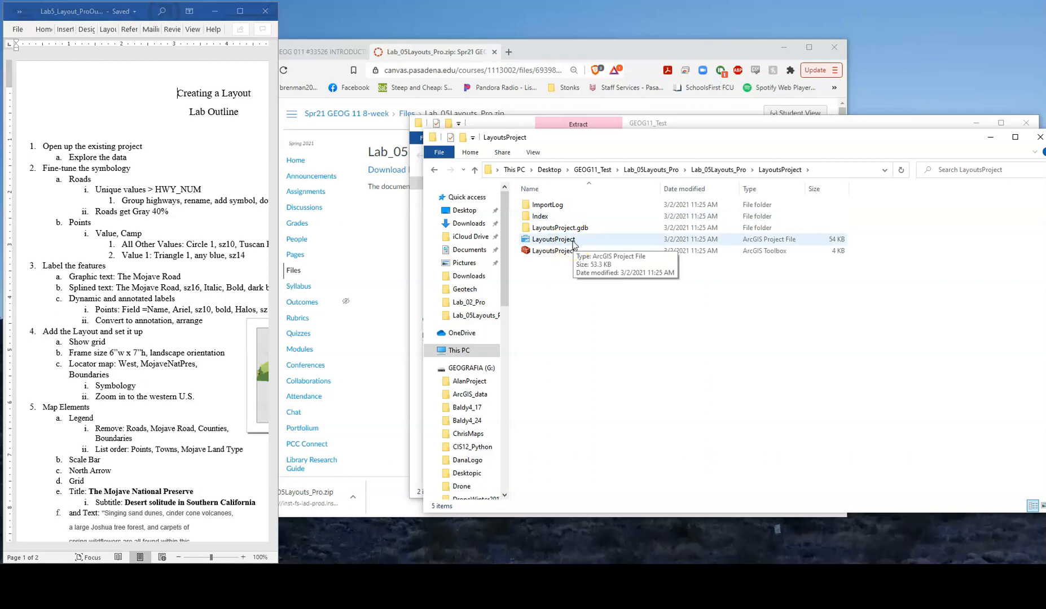
pyautogui.doubleClick(573, 242)
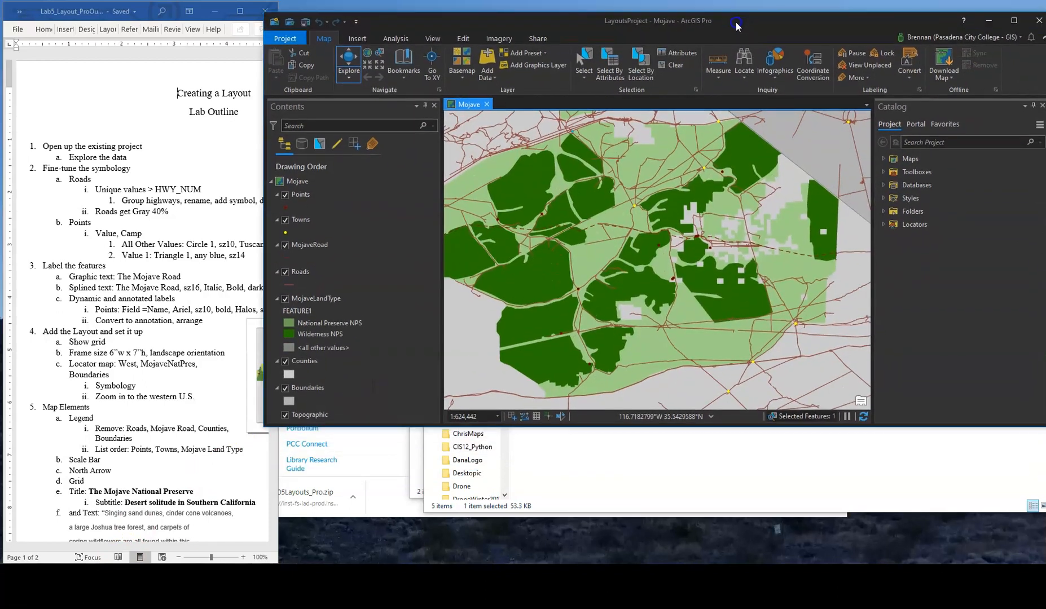
pyautogui.moveTo(726, 17); pyautogui.dragTo(730, 15)
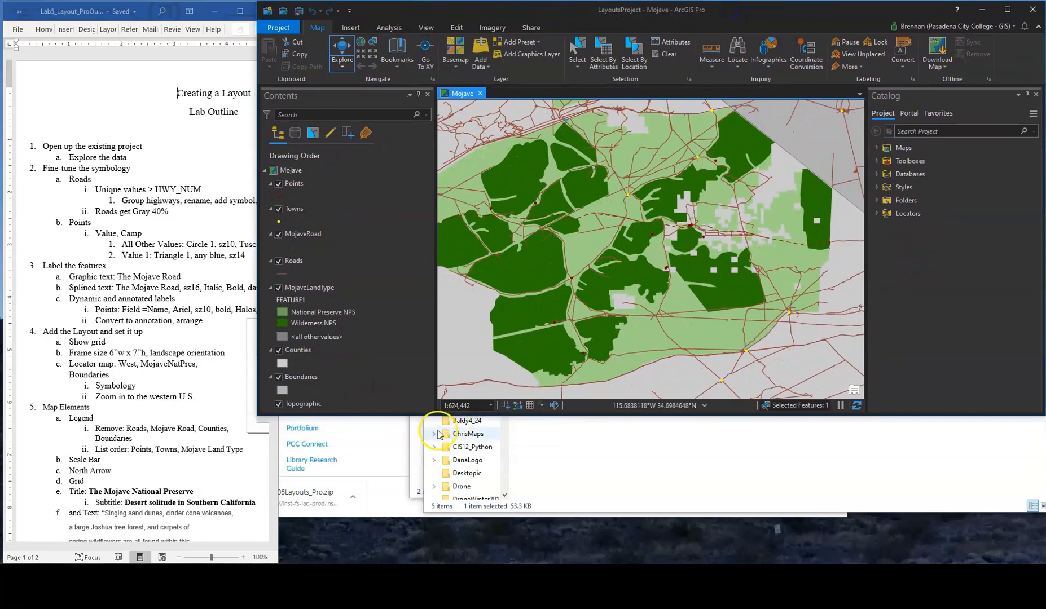
pyautogui.moveTo(258, 416); pyautogui.dragTo(261, 565)
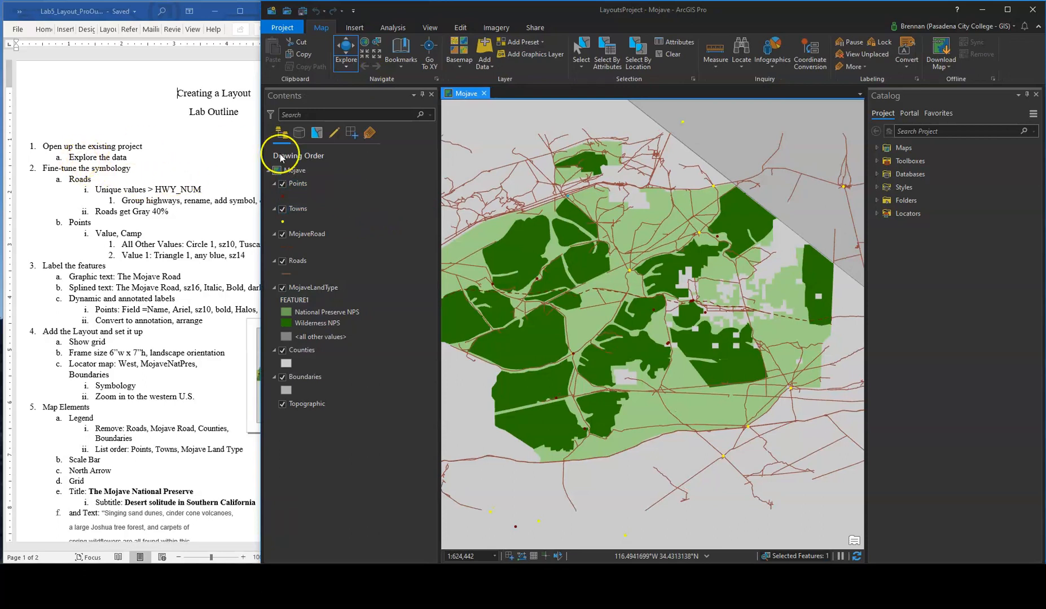
# Examine the Mojave map and where the Points layer's features lie in the preserve
pyautogui.click(303, 171)
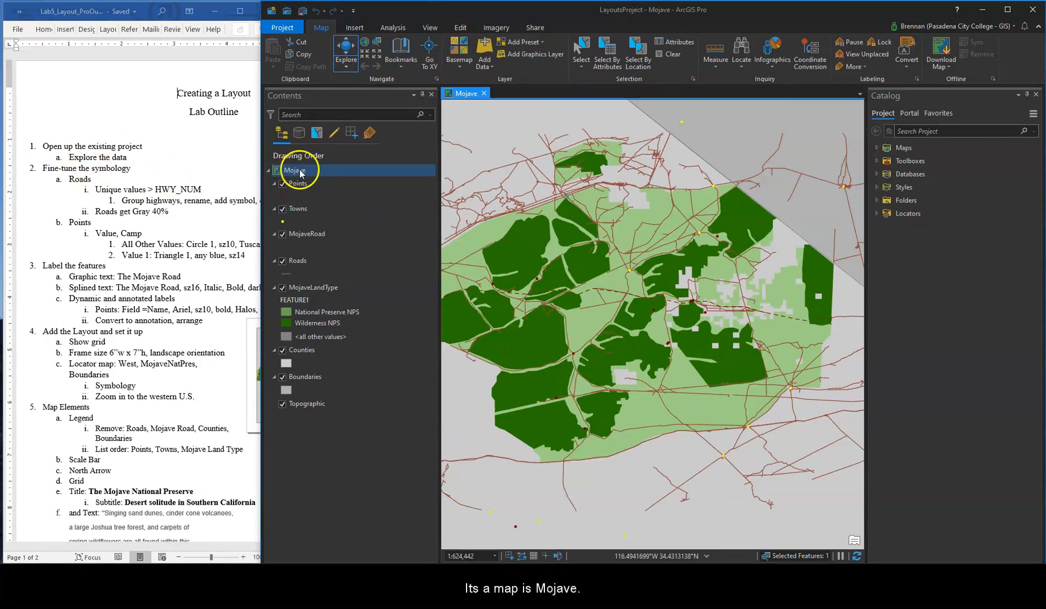
pyautogui.click(303, 188)
pyautogui.moveTo(616, 345); pyautogui.dragTo(653, 331)
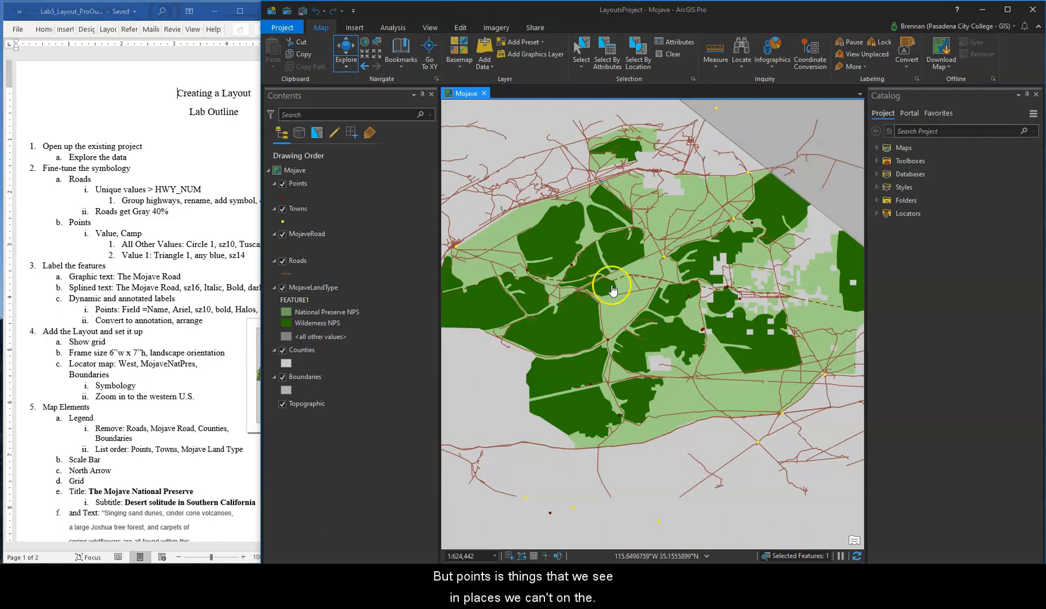
pyautogui.click(324, 186)
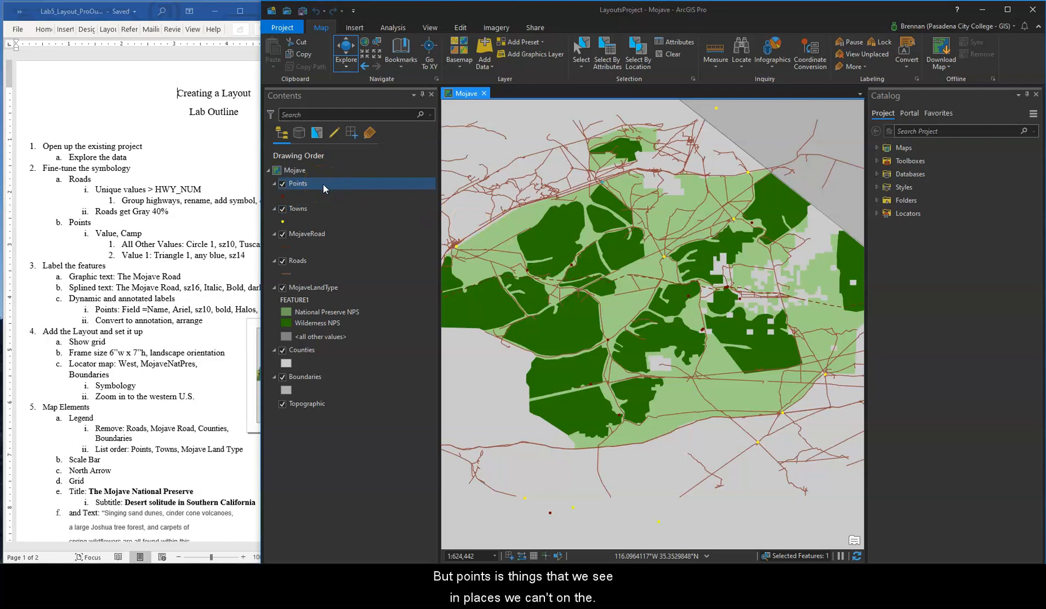
# Examine the Towns layer and view the attributes of the town at the preserve's northwestern tip
pyautogui.click(304, 215)
pyautogui.moveTo(607, 338); pyautogui.dragTo(743, 339)
pyautogui.moveTo(674, 311); pyautogui.dragTo(618, 299)
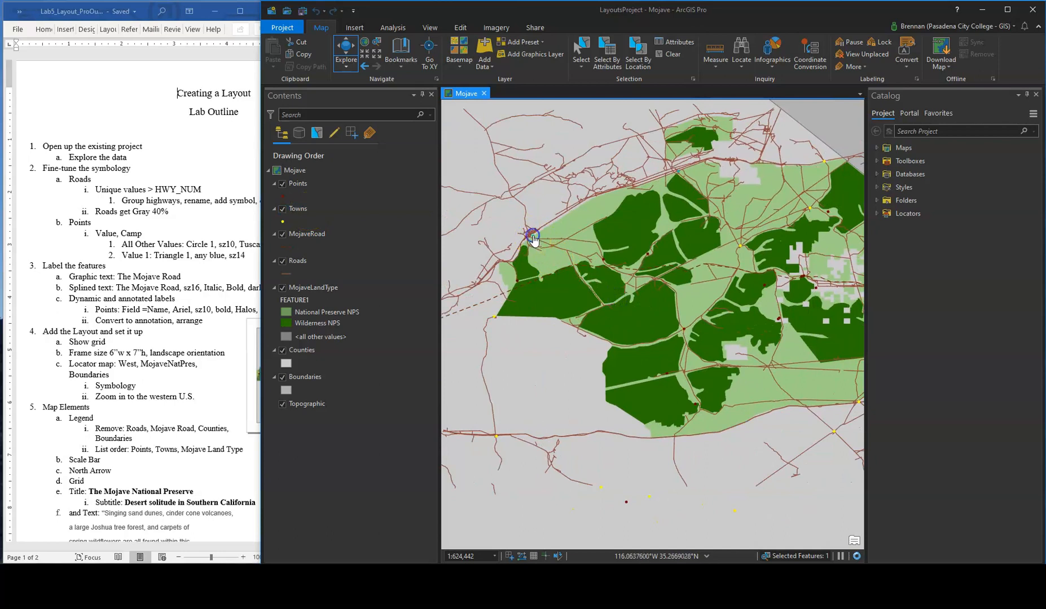
pyautogui.click(564, 240)
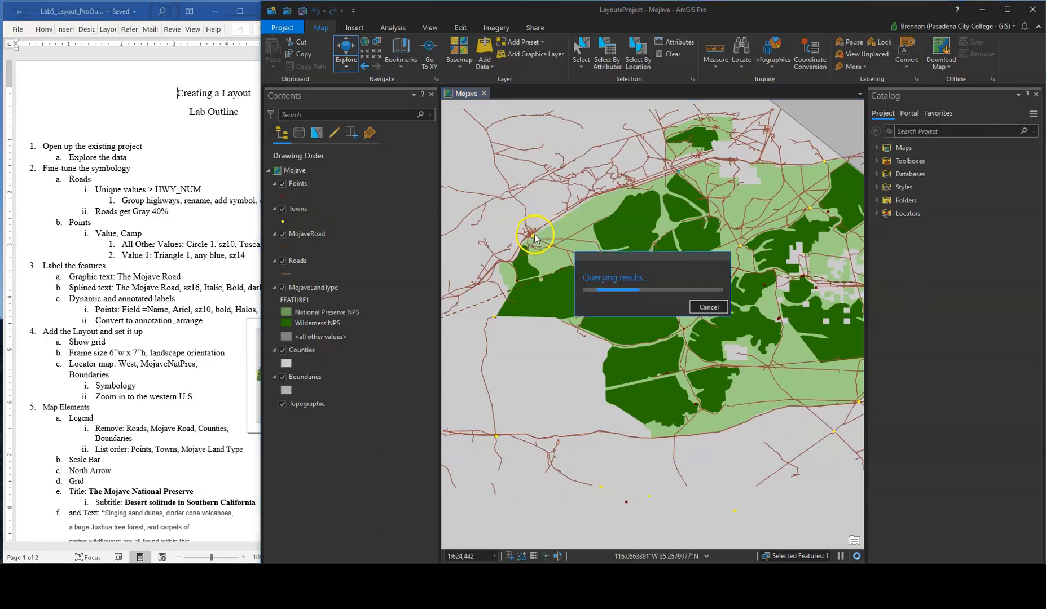
pyautogui.click(854, 205)
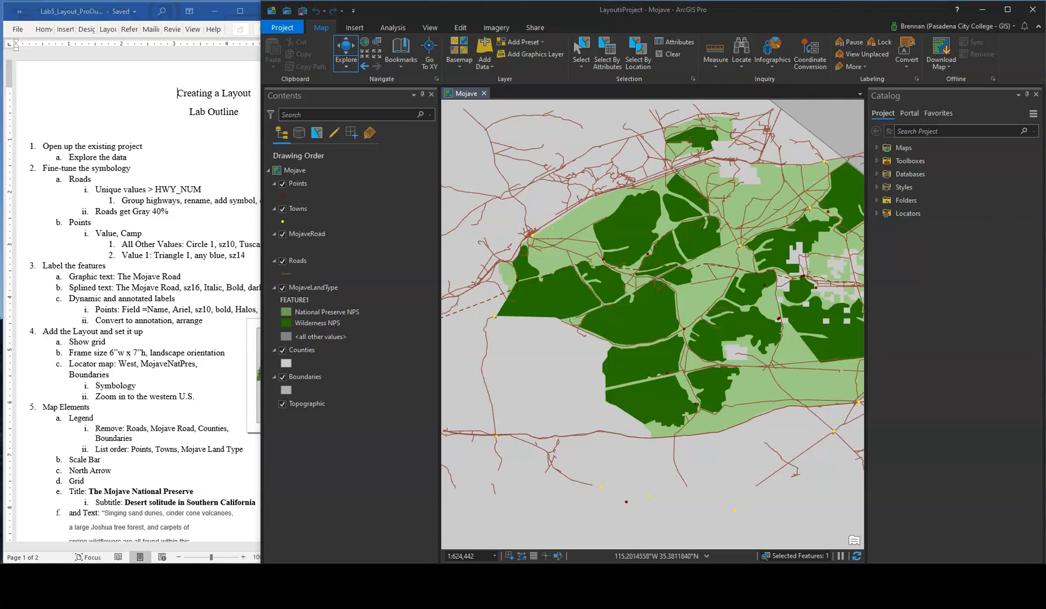
pyautogui.moveTo(931, 185); pyautogui.dragTo(634, 199)
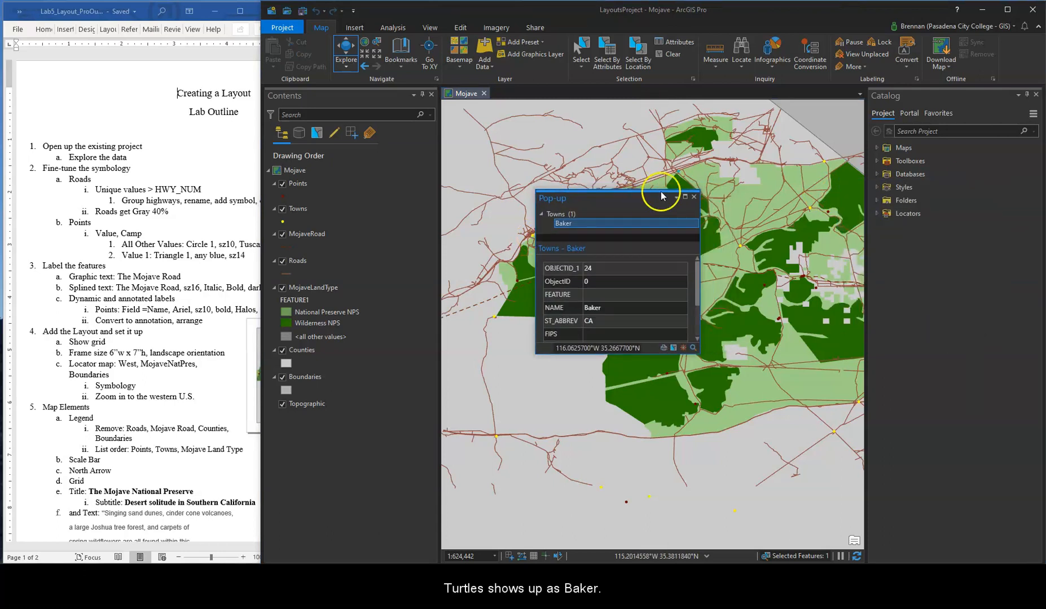
pyautogui.click(693, 196)
# Examine the MojaveRoad layer and trace its dashed route across the preserve from west to east
pyautogui.click(285, 246)
pyautogui.moveTo(536, 305); pyautogui.dragTo(515, 298)
pyautogui.moveTo(676, 326); pyautogui.dragTo(559, 316)
pyautogui.moveTo(635, 292); pyautogui.dragTo(518, 318)
pyautogui.moveTo(741, 324)
pyautogui.mouseDown()
pyautogui.moveTo(671, 323)
pyautogui.moveTo(753, 319)
pyautogui.mouseUp()
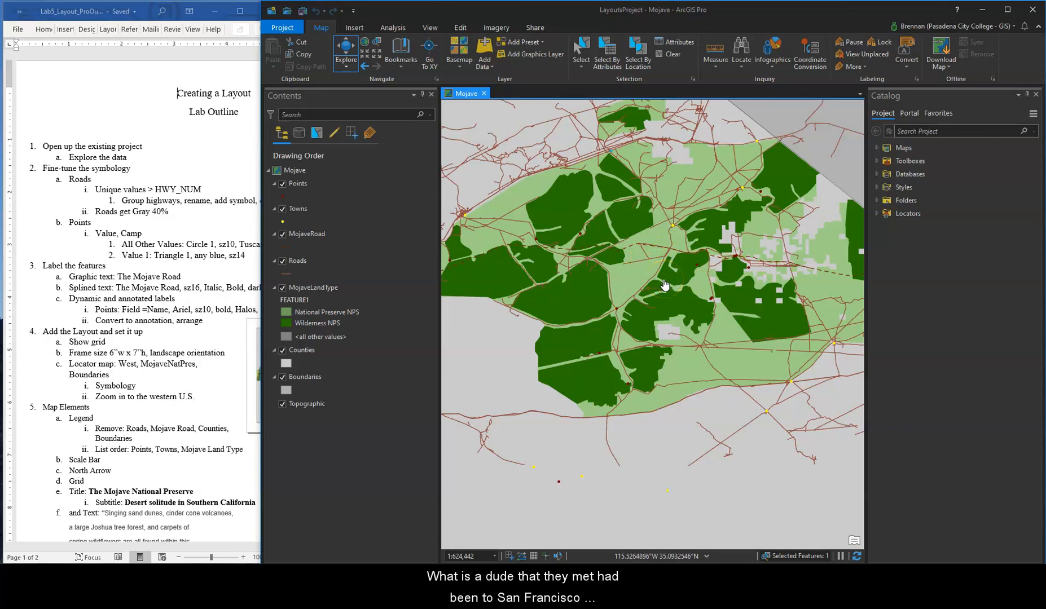
pyautogui.moveTo(670, 265)
pyautogui.mouseDown()
pyautogui.moveTo(567, 273)
pyautogui.moveTo(653, 274)
pyautogui.mouseUp()
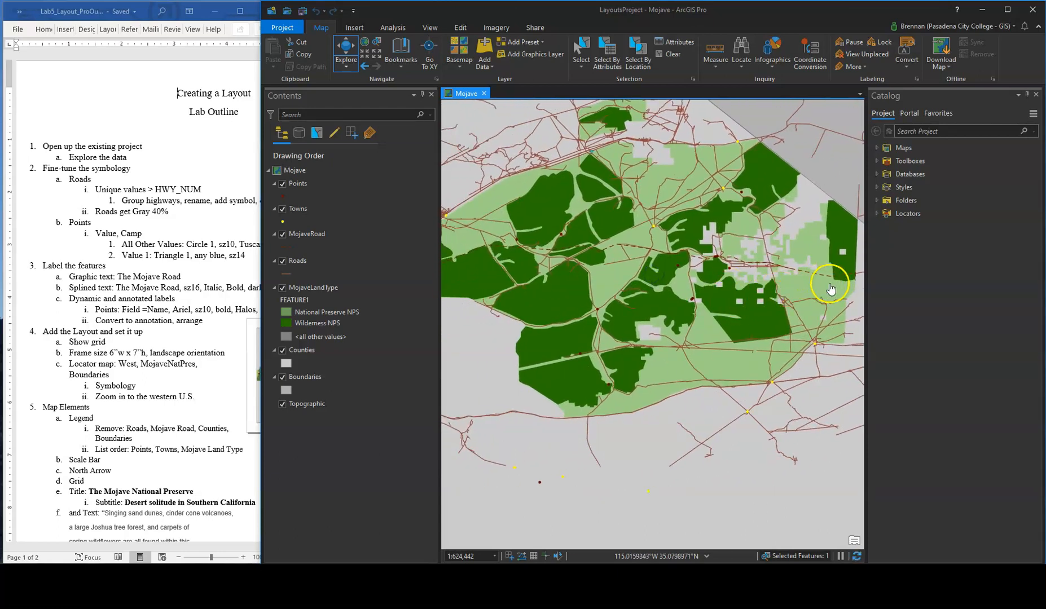
pyautogui.moveTo(564, 301); pyautogui.dragTo(639, 293)
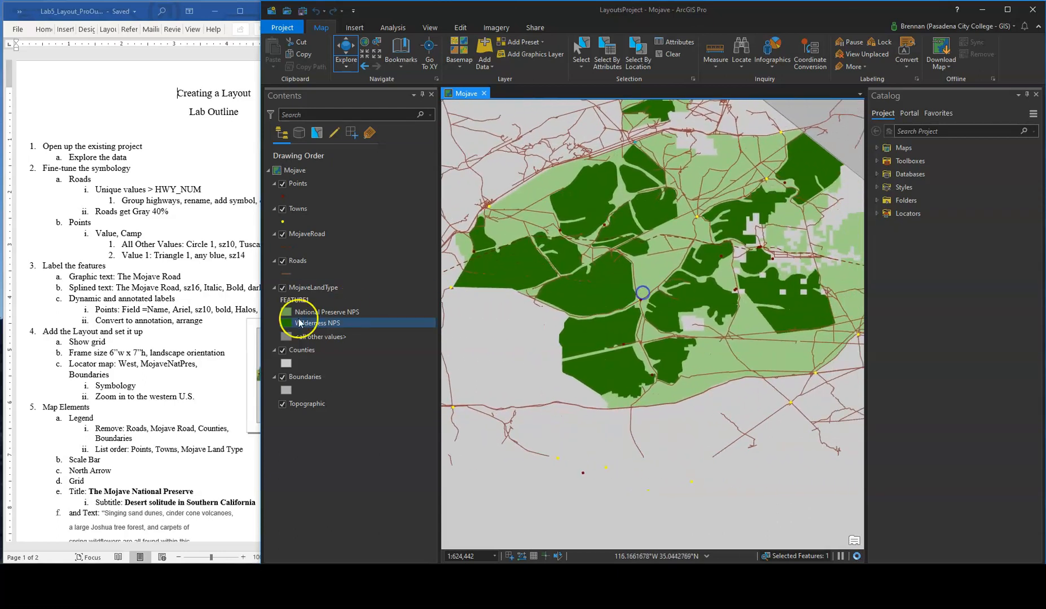
# Examine the Roads layer and the interstates running along the preserve's northern and southern edges
pyautogui.click(307, 262)
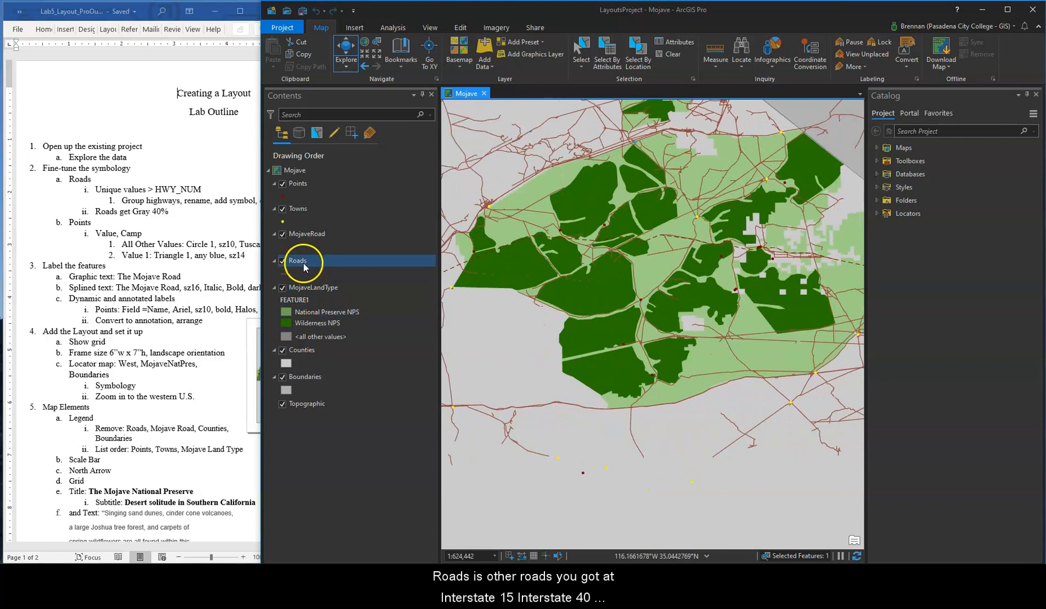
pyautogui.moveTo(530, 271); pyautogui.dragTo(666, 282)
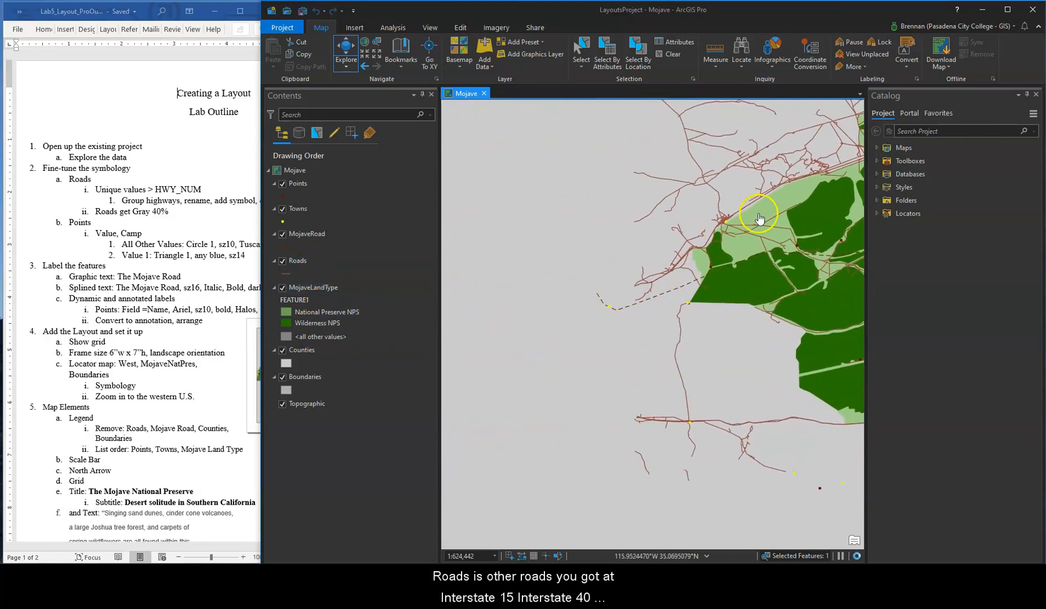
pyautogui.moveTo(759, 218); pyautogui.dragTo(590, 273)
pyautogui.moveTo(730, 440)
pyautogui.mouseDown()
pyautogui.moveTo(693, 431)
pyautogui.moveTo(738, 451)
pyautogui.mouseUp()
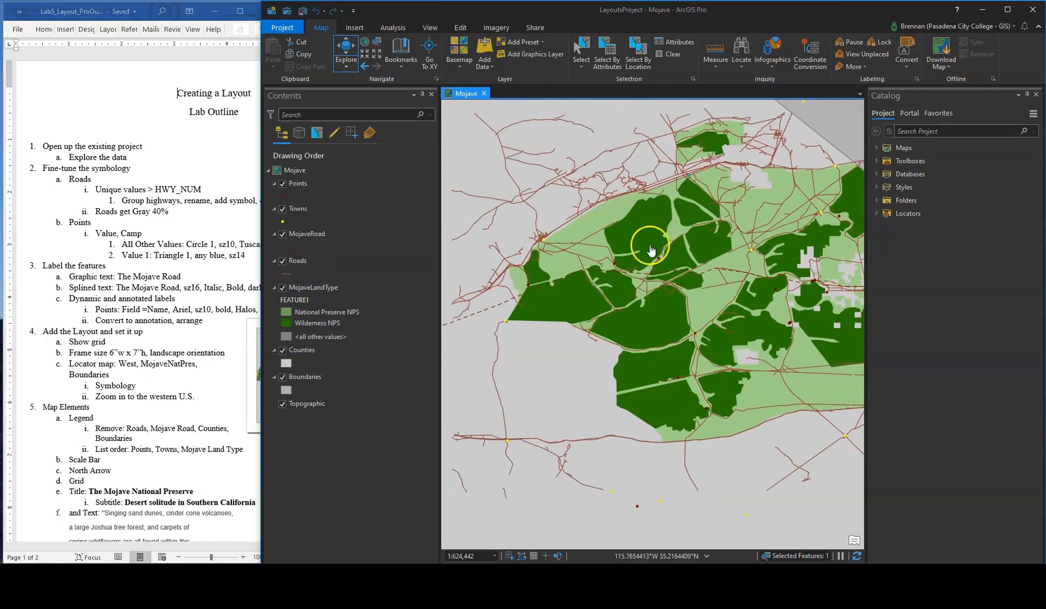
# Review the National Preserve NPS and Wilderness NPS classes of the MojaveLandType layer on the map
pyautogui.moveTo(667, 317); pyautogui.dragTo(648, 306)
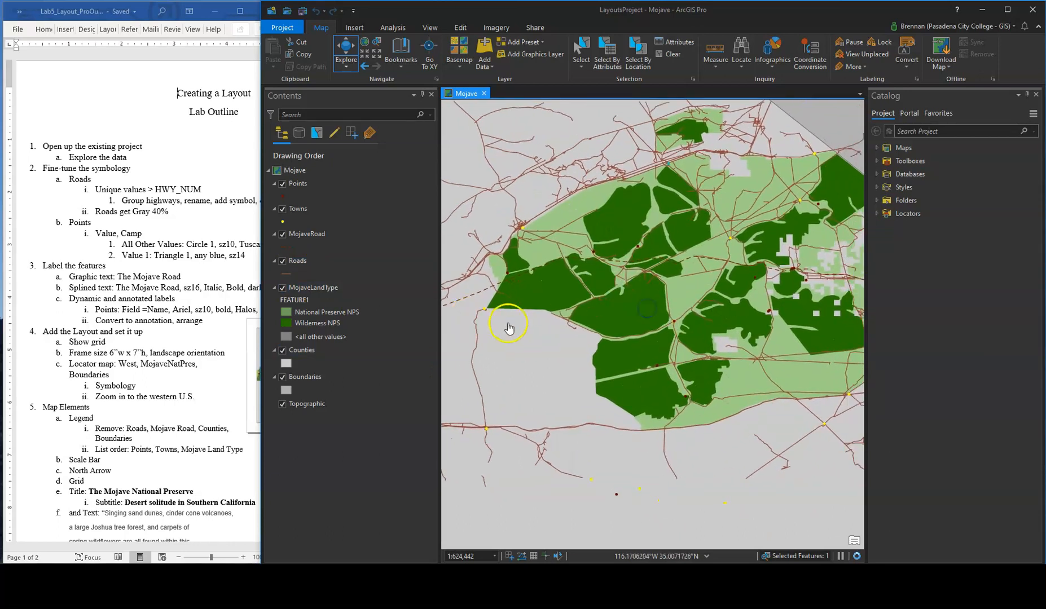
pyautogui.click(348, 314)
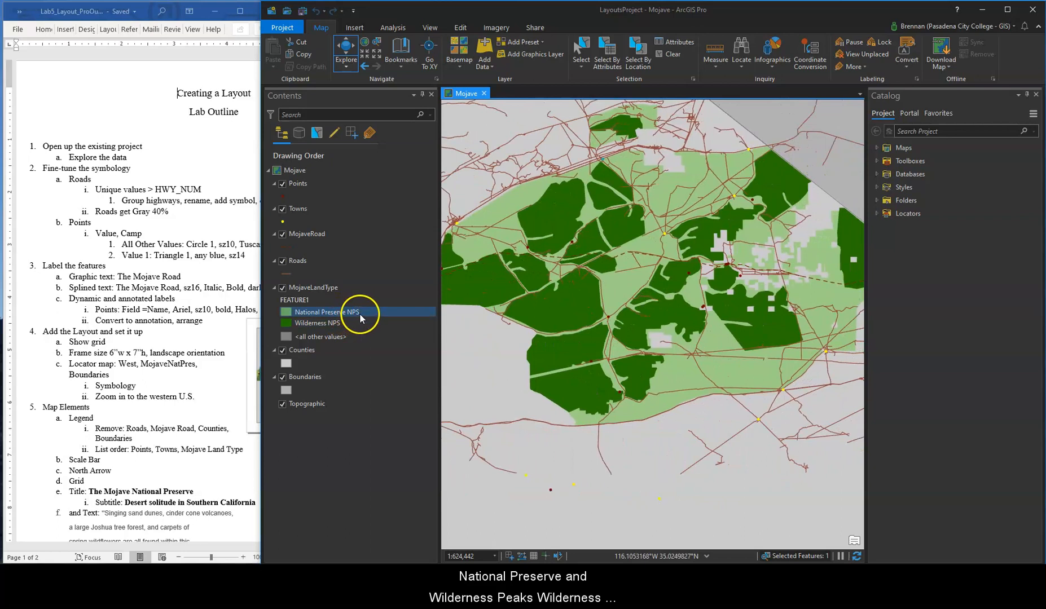
pyautogui.click(353, 323)
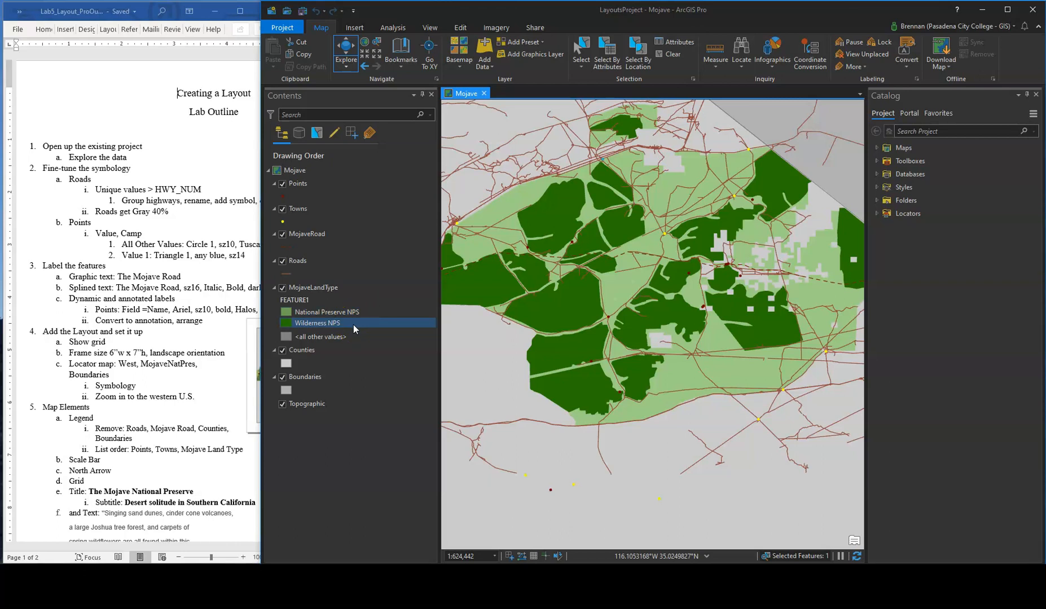
# Review the remaining map layers, from the other land type values down to Counties and Boundaries
pyautogui.click(342, 337)
pyautogui.click(330, 363)
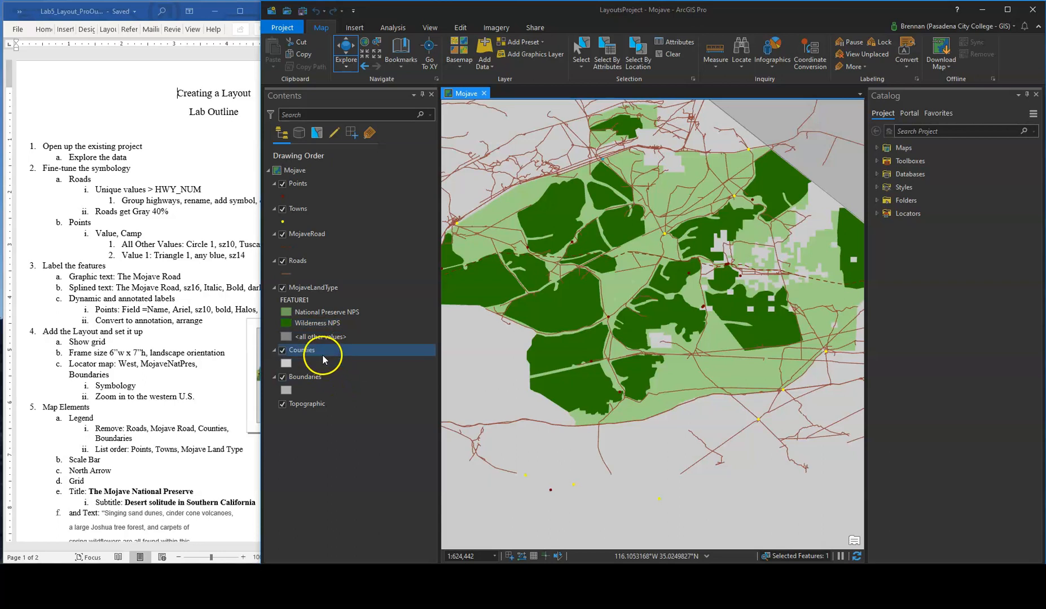
pyautogui.click(318, 383)
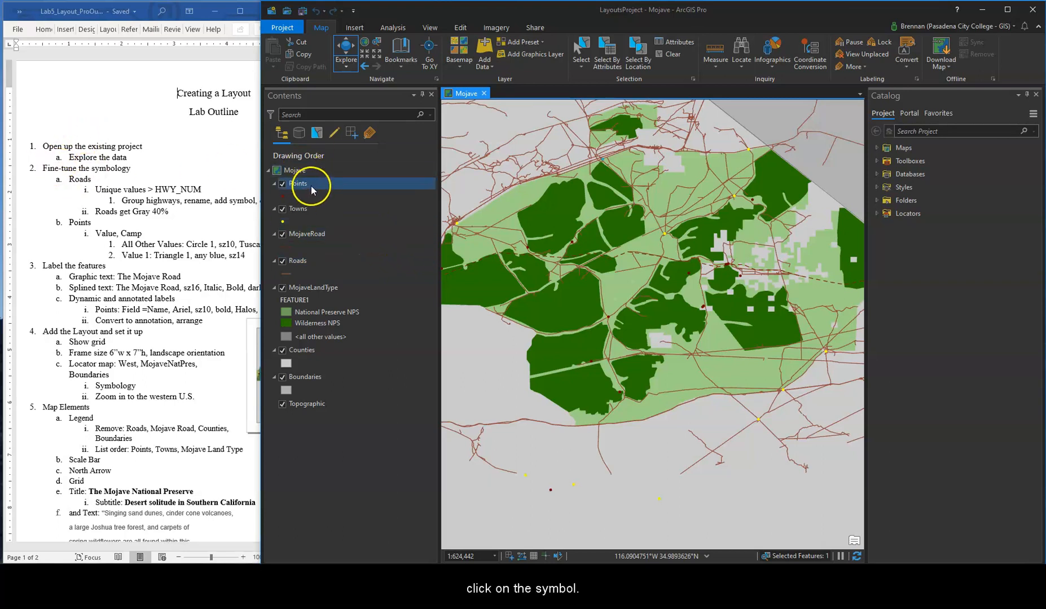
# Open the Roads layer's symbology and switch its primary symbology to Unique Values
pyautogui.click(299, 262)
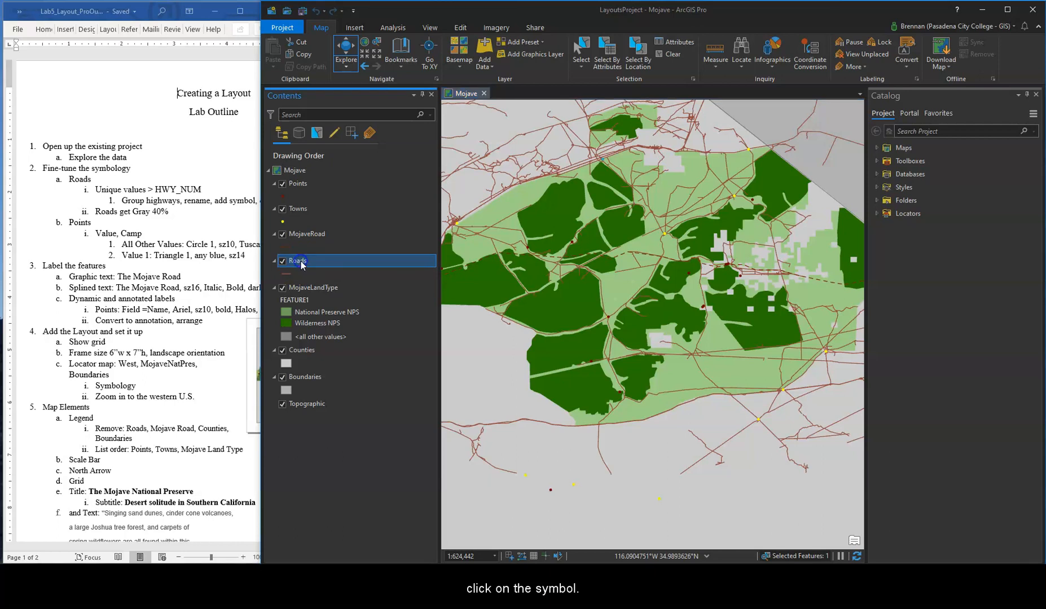
pyautogui.click(287, 275)
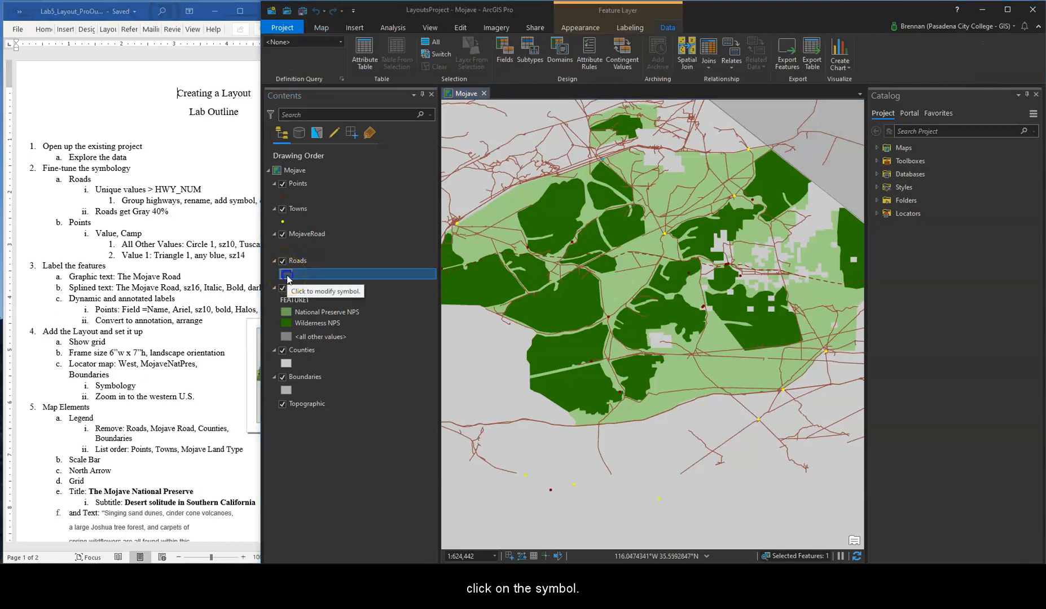
pyautogui.click(286, 274)
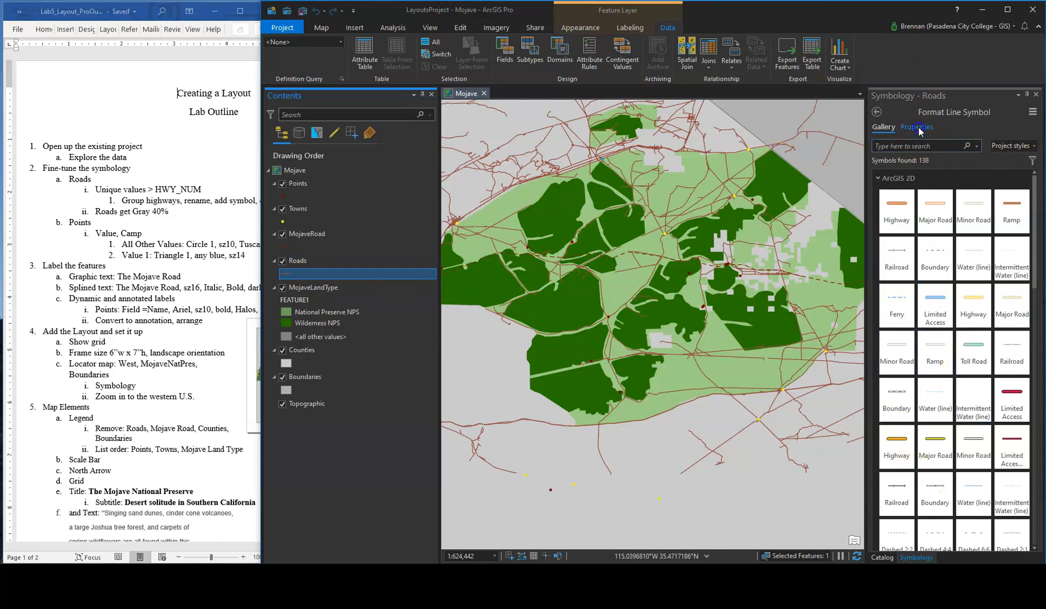
pyautogui.click(877, 112)
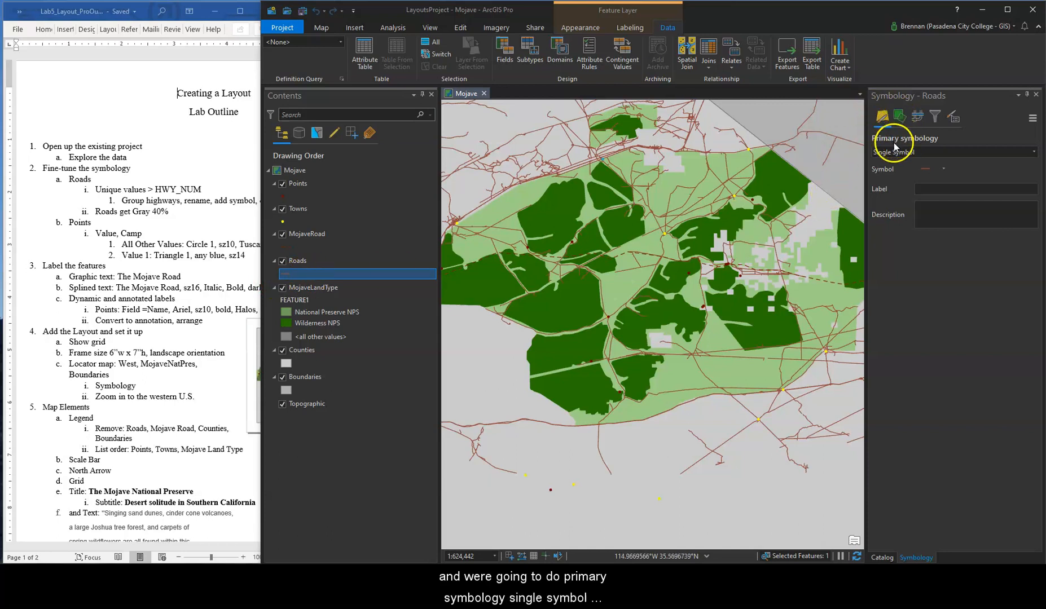
pyautogui.click(957, 153)
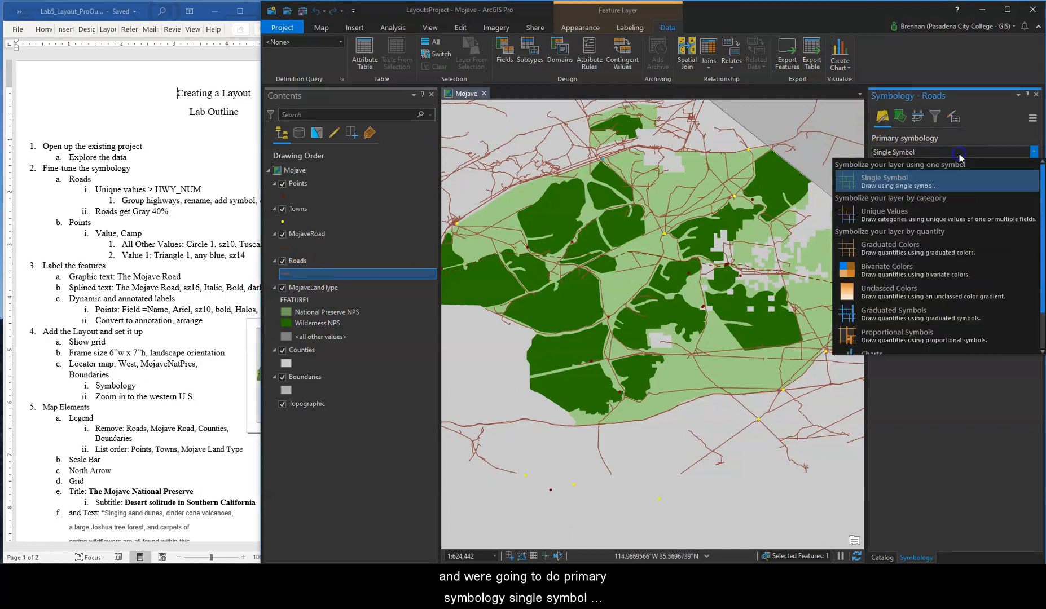
pyautogui.click(935, 213)
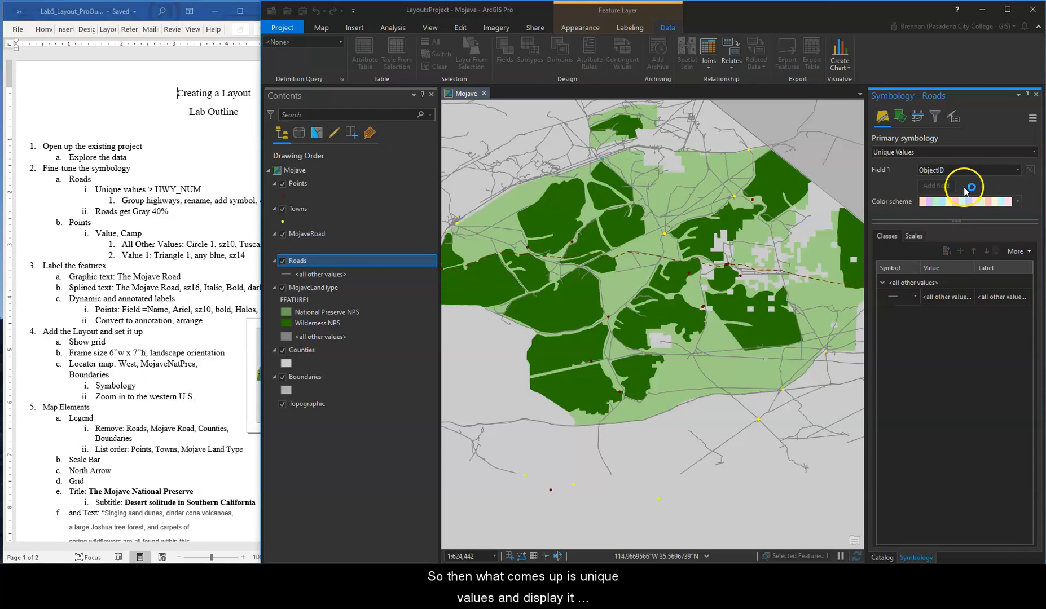
# Set the Roads layer's unique value field to HWY_NUM, as the lab outline specifies
pyautogui.click(146, 190)
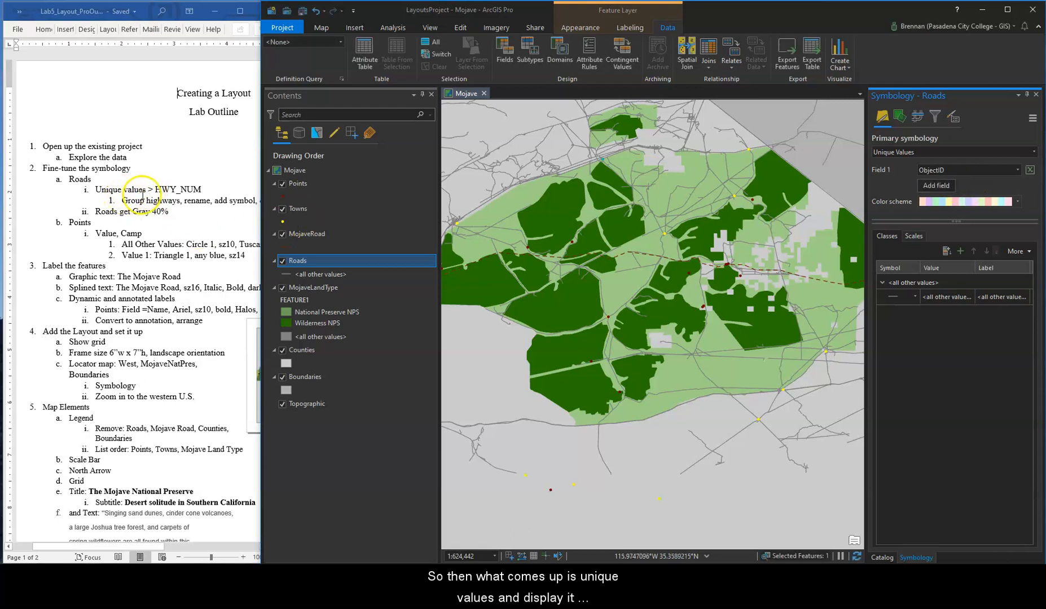
pyautogui.click(1017, 170)
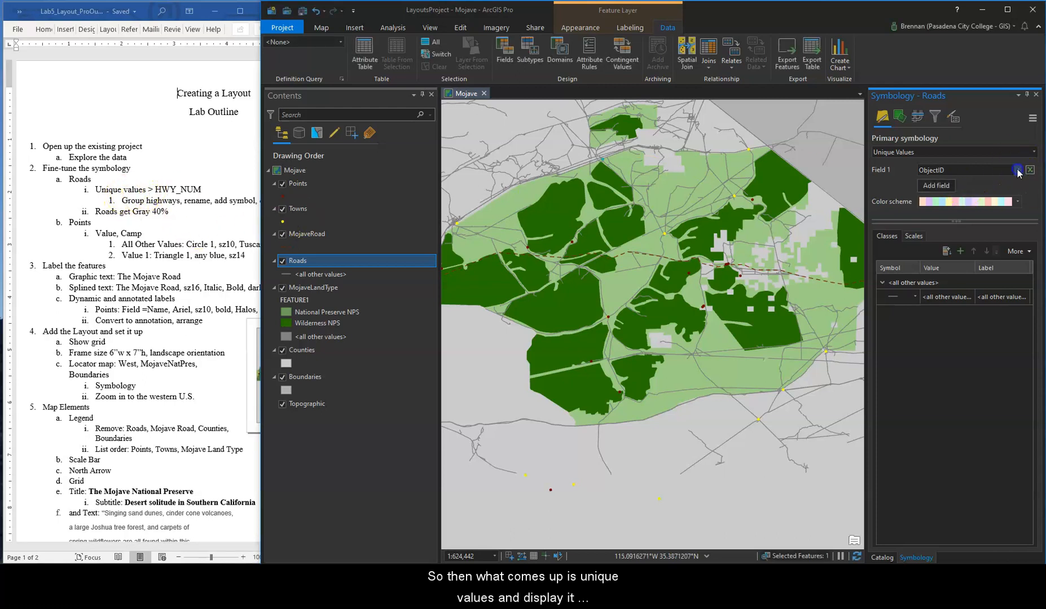
pyautogui.scroll(-3, 970, 324)
pyautogui.scroll(3, 966, 327)
pyautogui.scroll(-8, 953, 316)
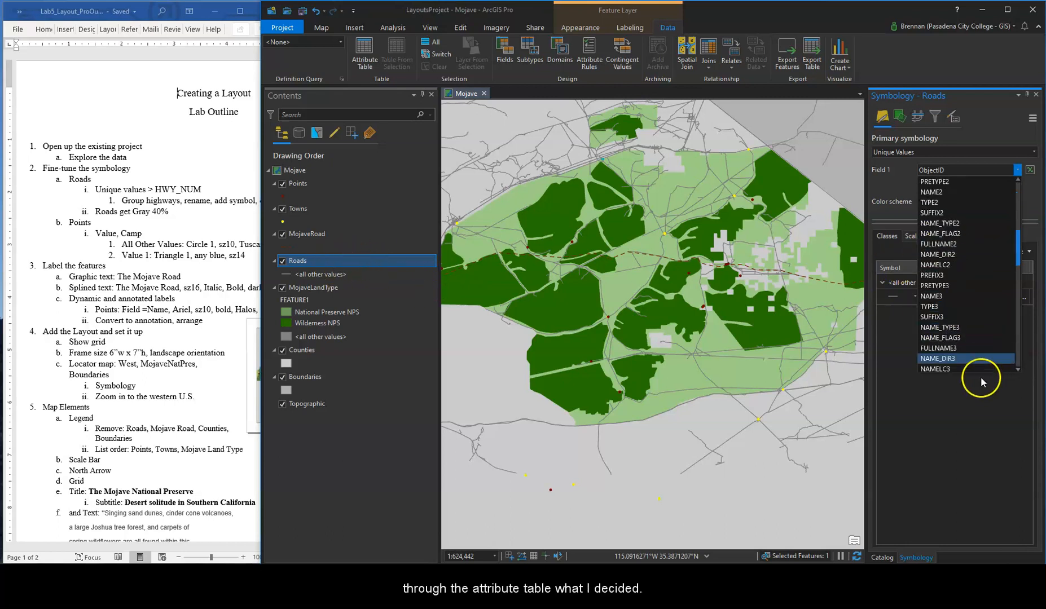
pyautogui.scroll(-5, 963, 339)
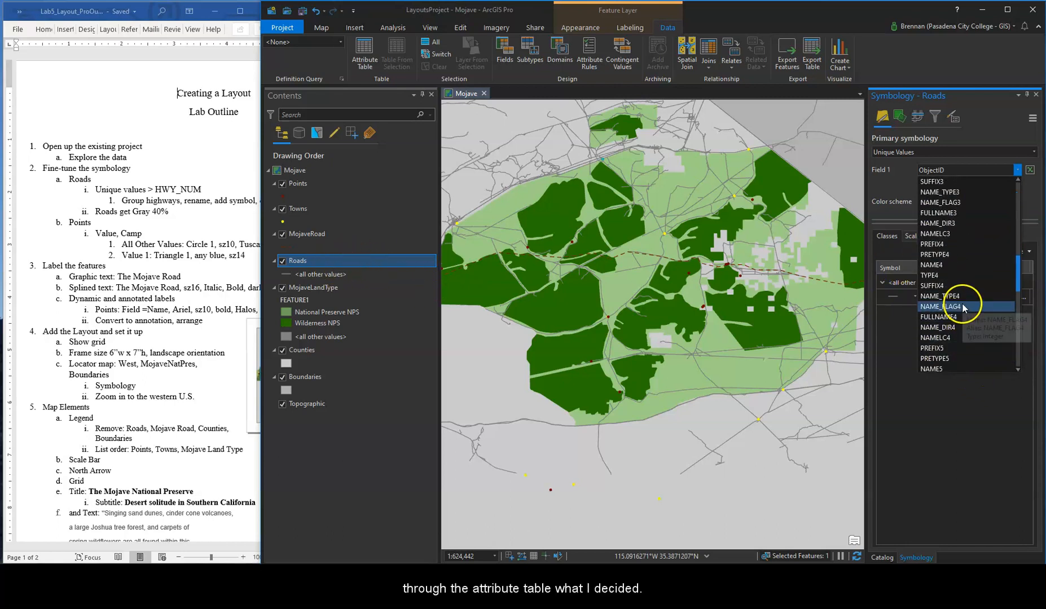
pyautogui.scroll(7, 970, 285)
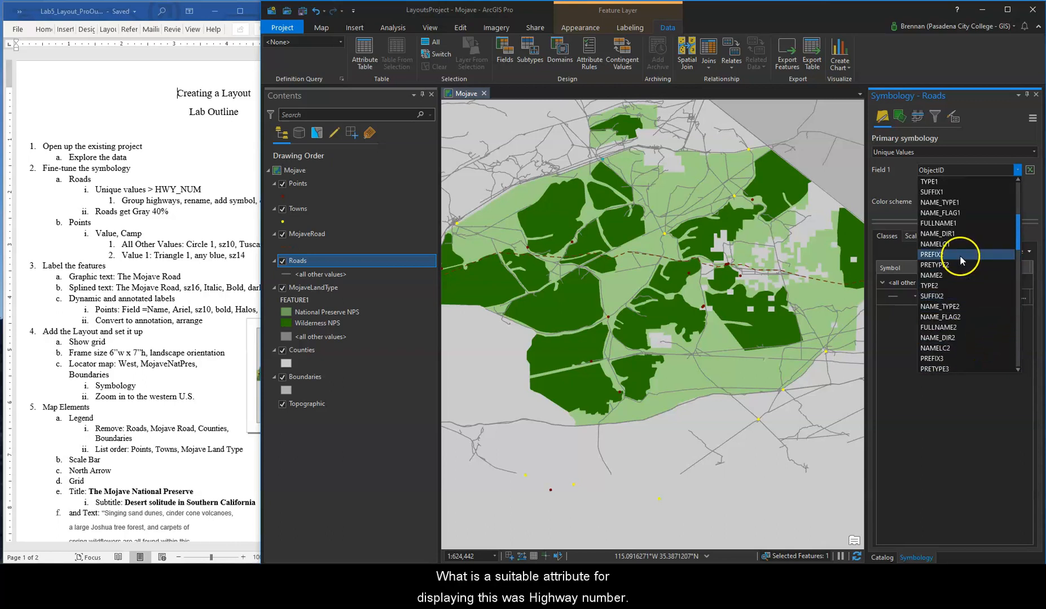
pyautogui.scroll(4, 961, 263)
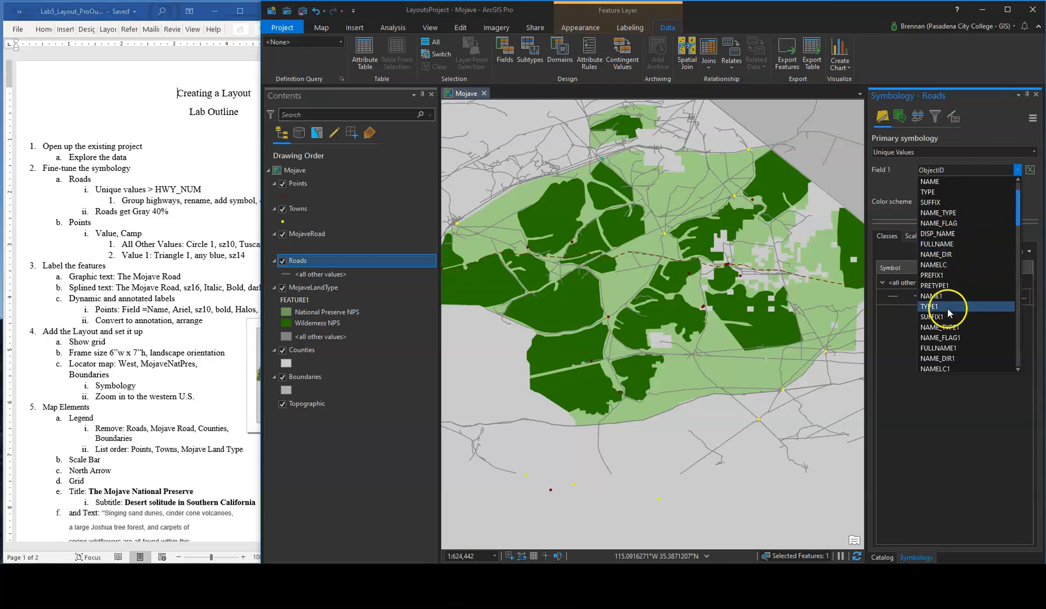
pyautogui.scroll(-3, 953, 358)
pyautogui.scroll(-5, 951, 361)
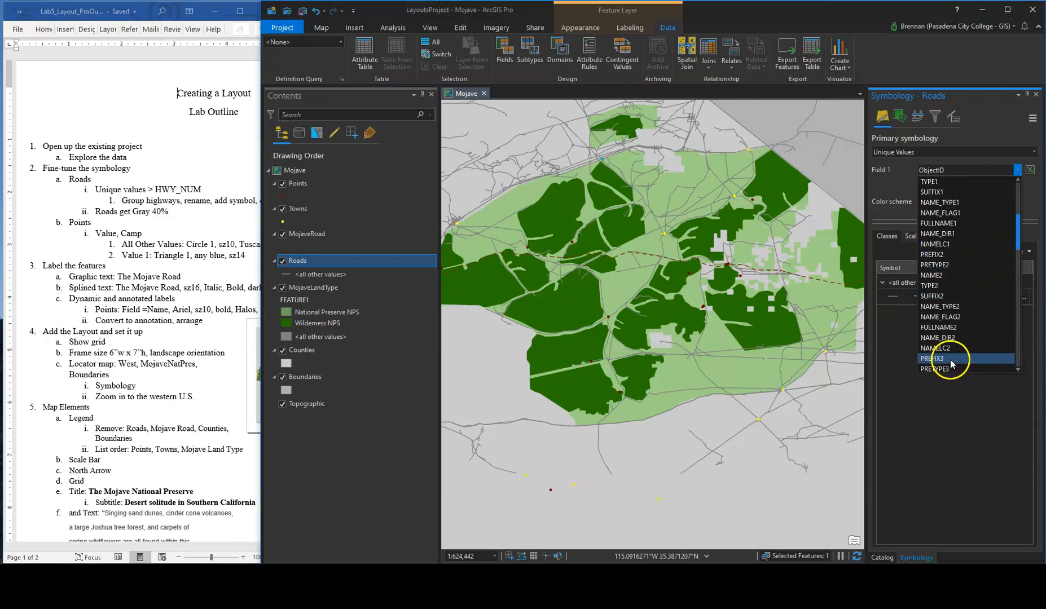
pyautogui.scroll(-6, 950, 360)
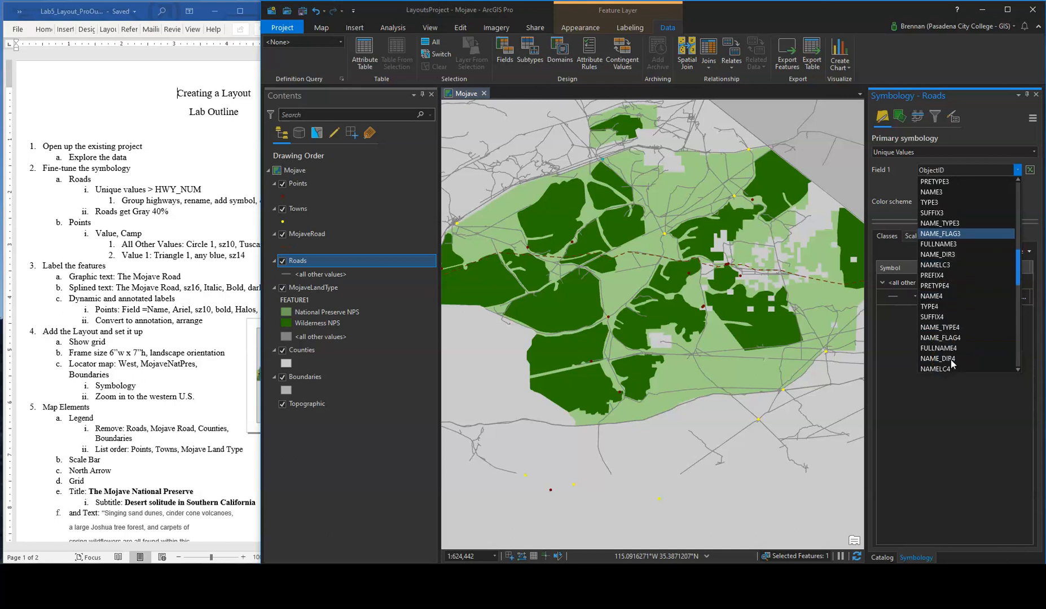
pyautogui.scroll(-4, 952, 361)
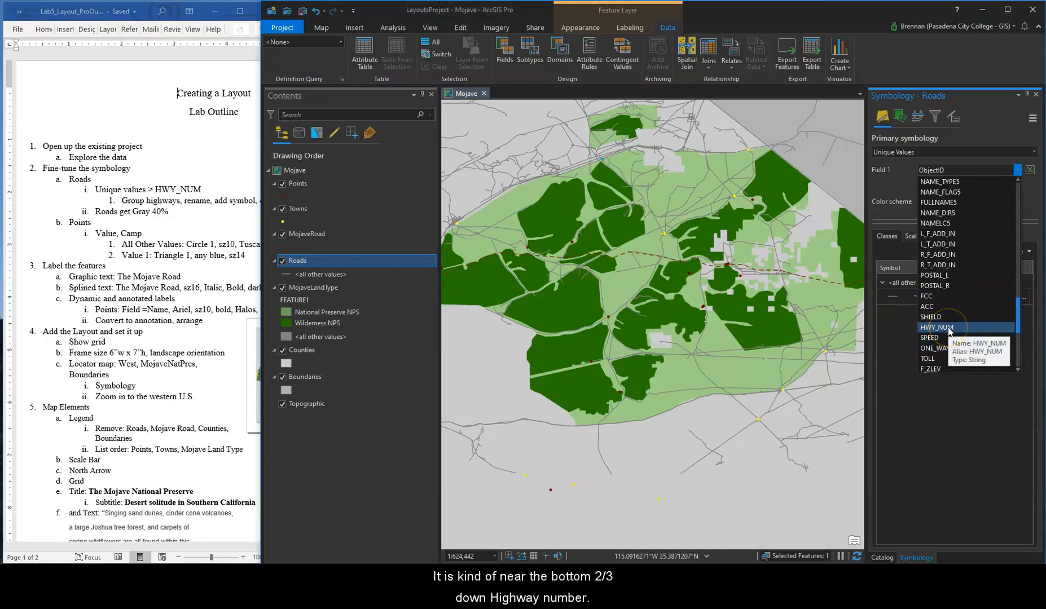
pyautogui.click(948, 330)
# Open the Roads attribute table and examine which records in the HWY_NUM column carry a highway number
pyautogui.click(917, 304)
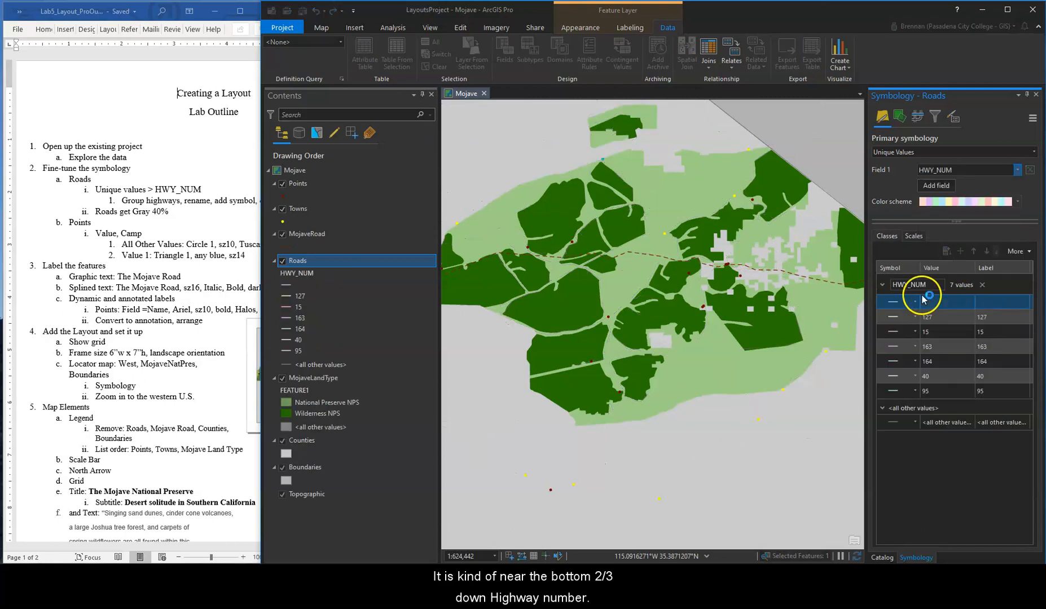
pyautogui.keyDown('ctrl'); pyautogui.click(901, 345); pyautogui.keyUp('ctrl')
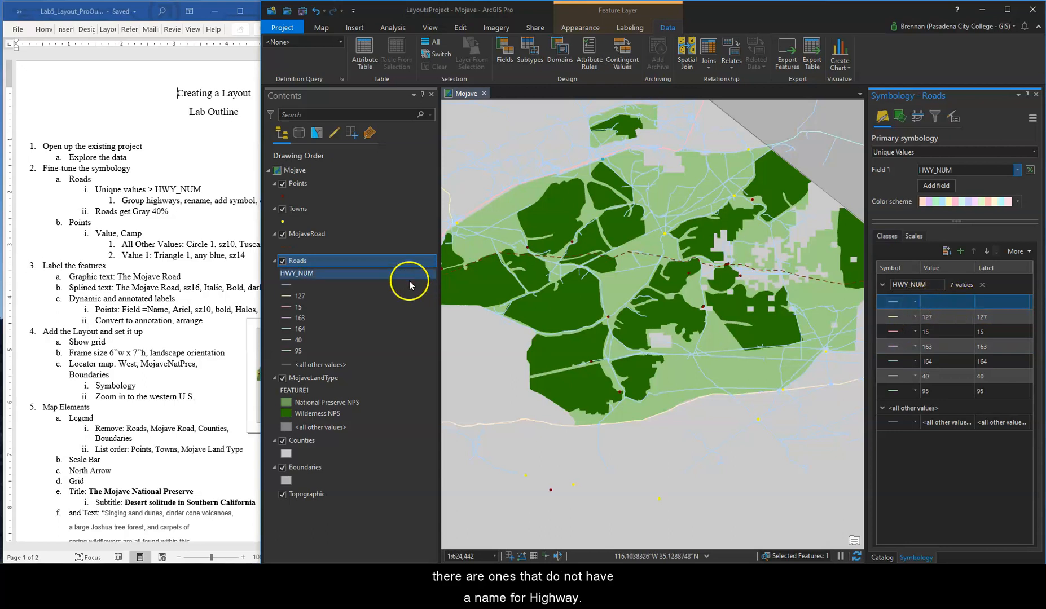
pyautogui.click(301, 263)
pyautogui.rightClick(304, 266)
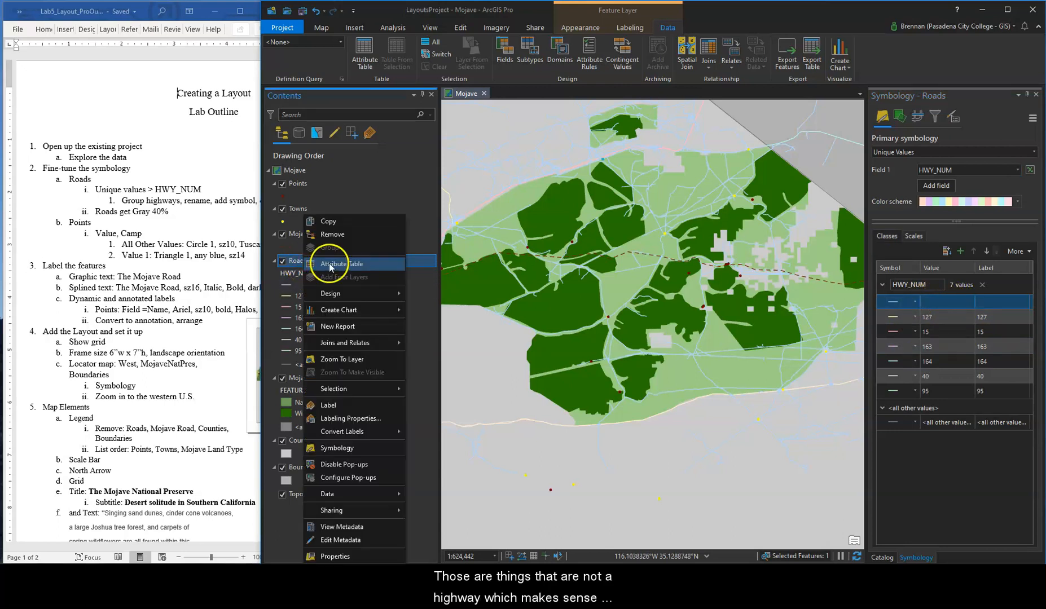
pyautogui.click(355, 265)
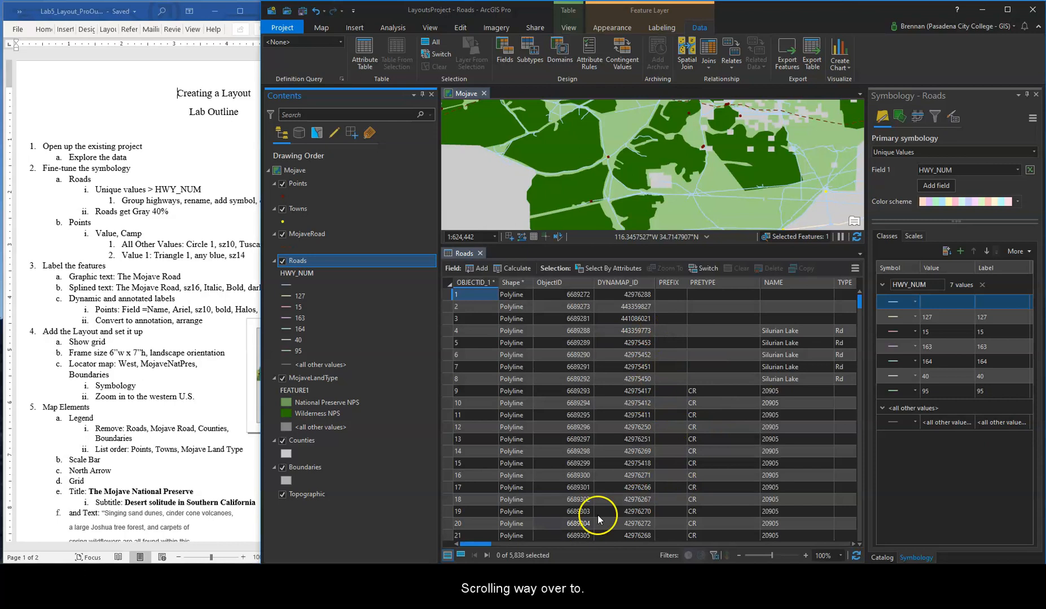
pyautogui.moveTo(464, 544); pyautogui.dragTo(770, 539)
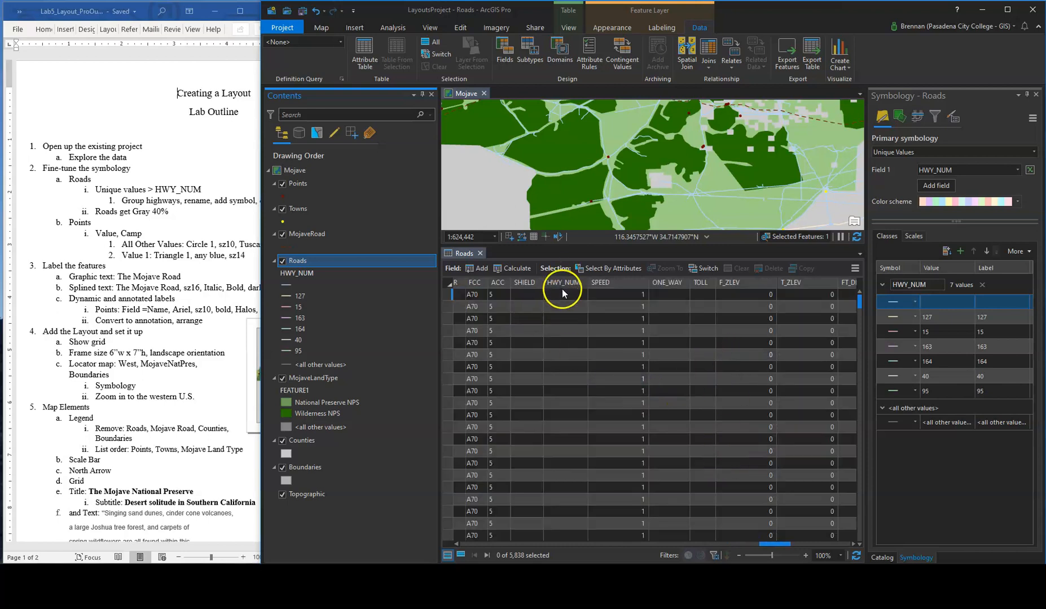
pyautogui.scroll(-5, 561, 315)
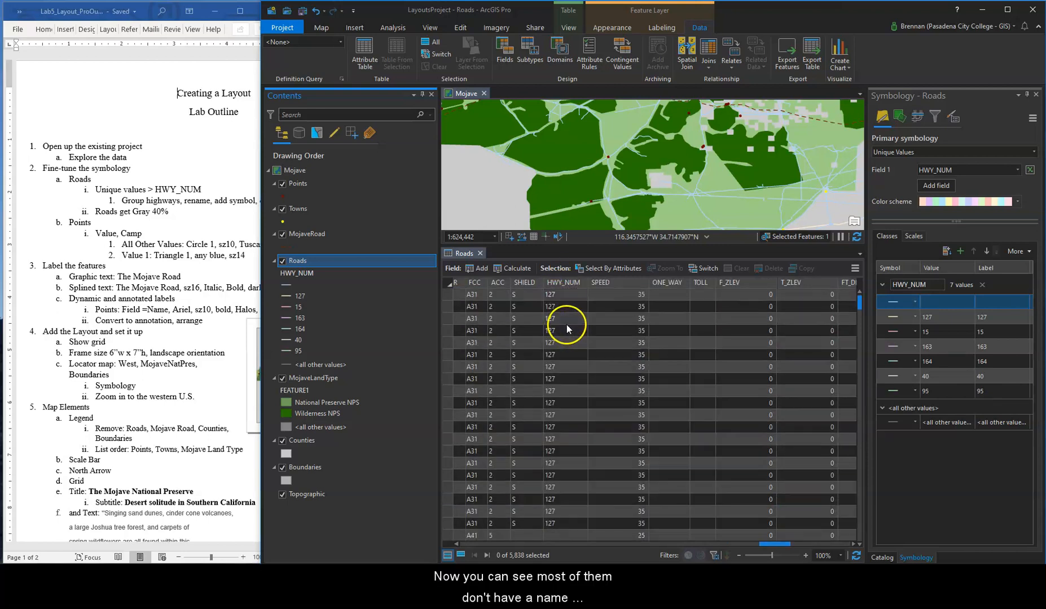
pyautogui.scroll(-7, 558, 354)
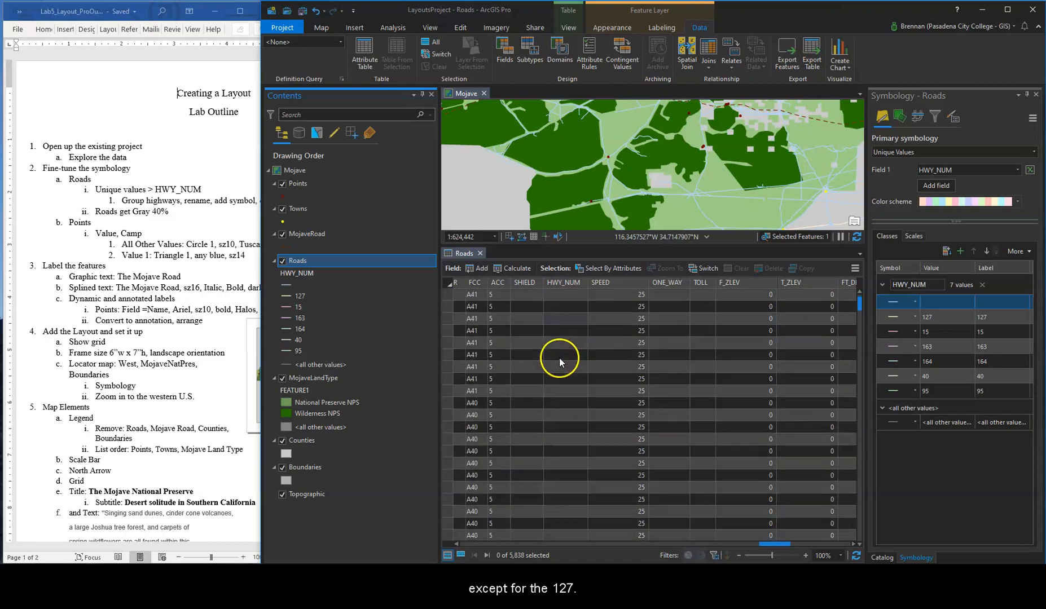
pyautogui.scroll(-5, 561, 366)
pyautogui.scroll(-5, 620, 370)
pyautogui.moveTo(869, 303); pyautogui.dragTo(859, 420)
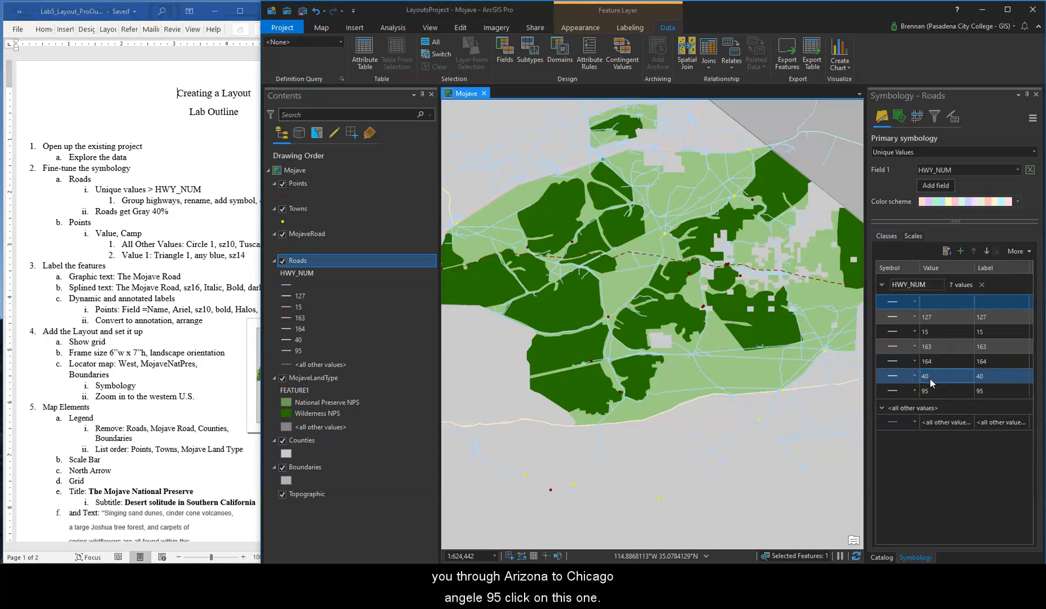
# Group the HWY_NUM values 127, 15, 163, 164, 40 and 95 into a single class
pyautogui.click(935, 392)
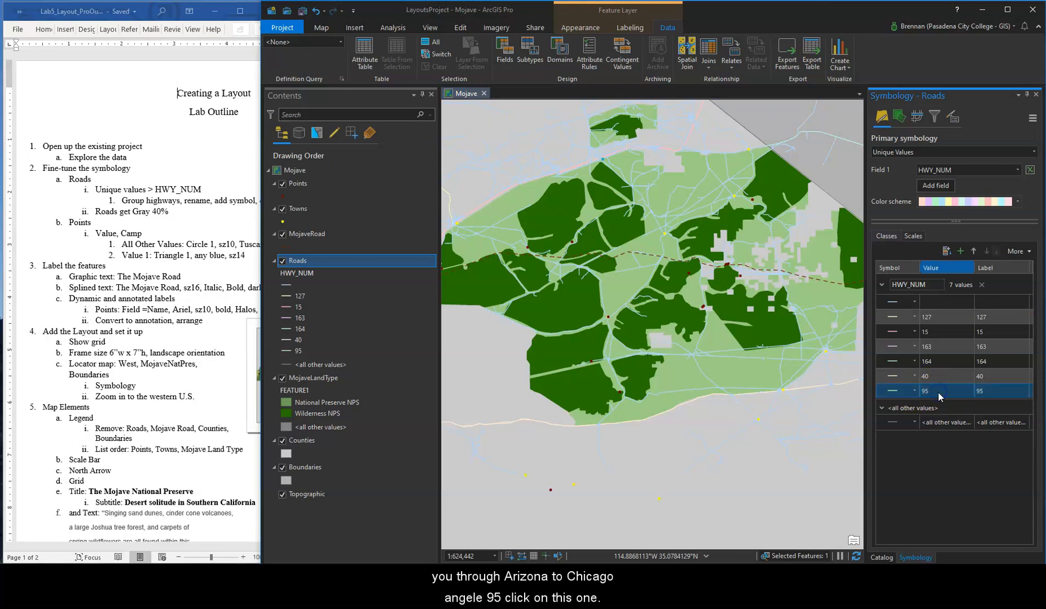
pyautogui.keyDown('ctrl'); pyautogui.click(943, 317); pyautogui.keyUp('ctrl')
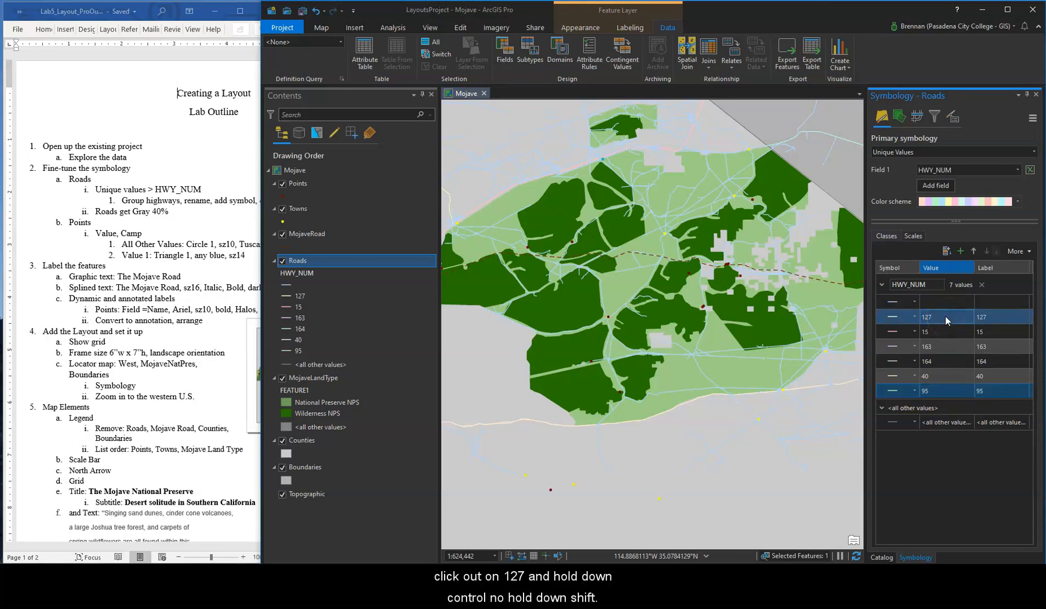
pyautogui.click(944, 317)
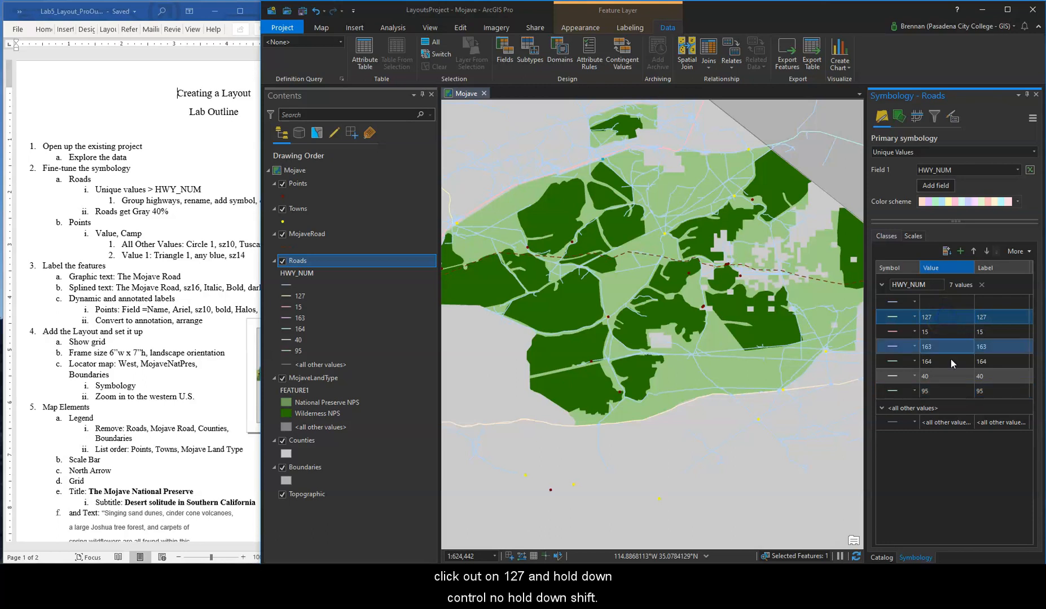
pyautogui.keyDown('shift'); pyautogui.click(948, 391); pyautogui.keyUp('shift')
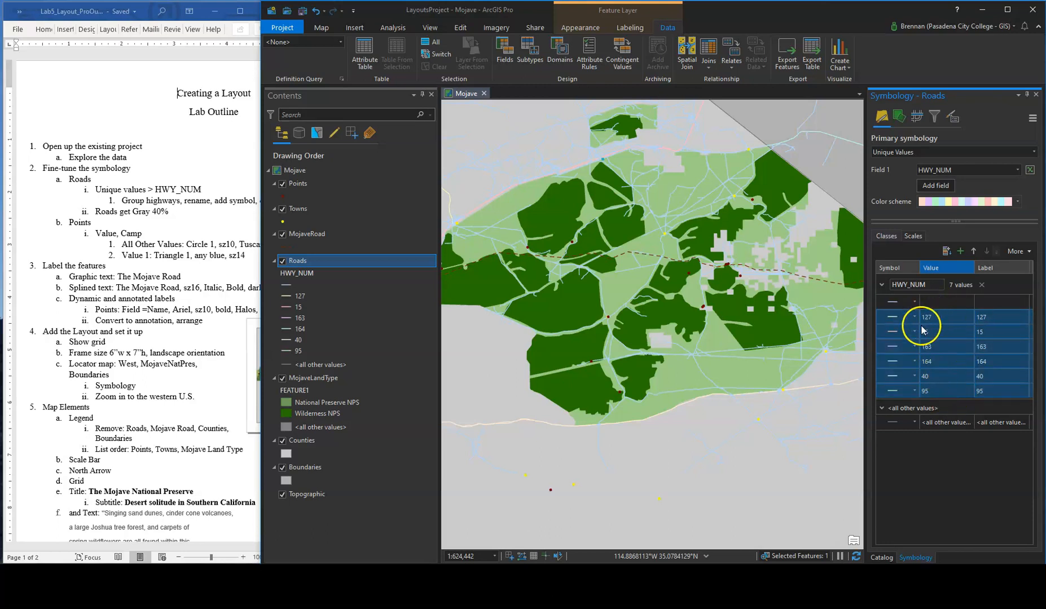
pyautogui.rightClick(928, 348)
pyautogui.click(978, 427)
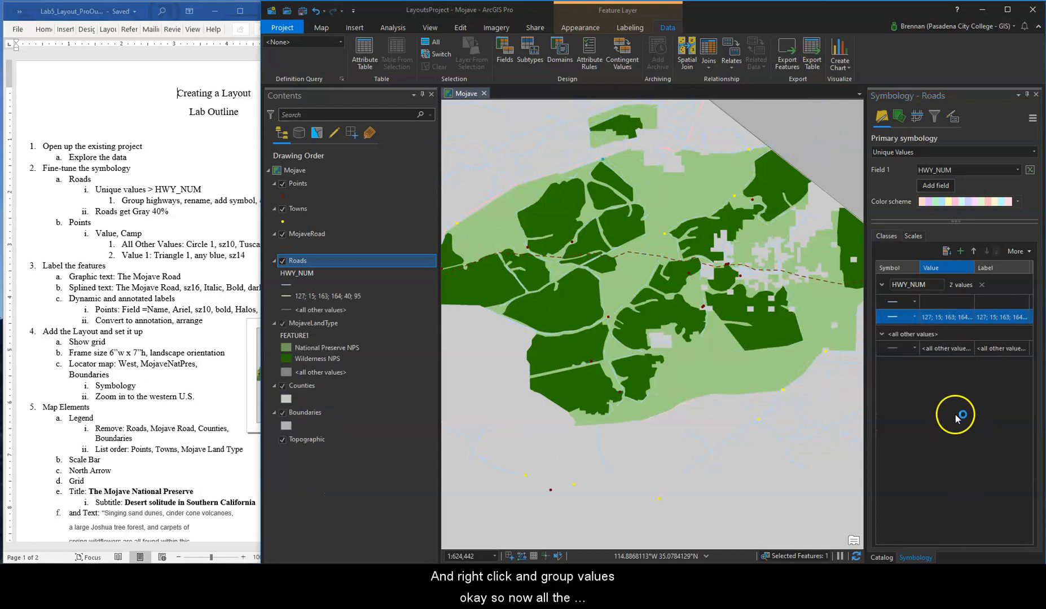
# Label the grouped highway class Highways and the class without a highway number Roads
pyautogui.click(893, 317)
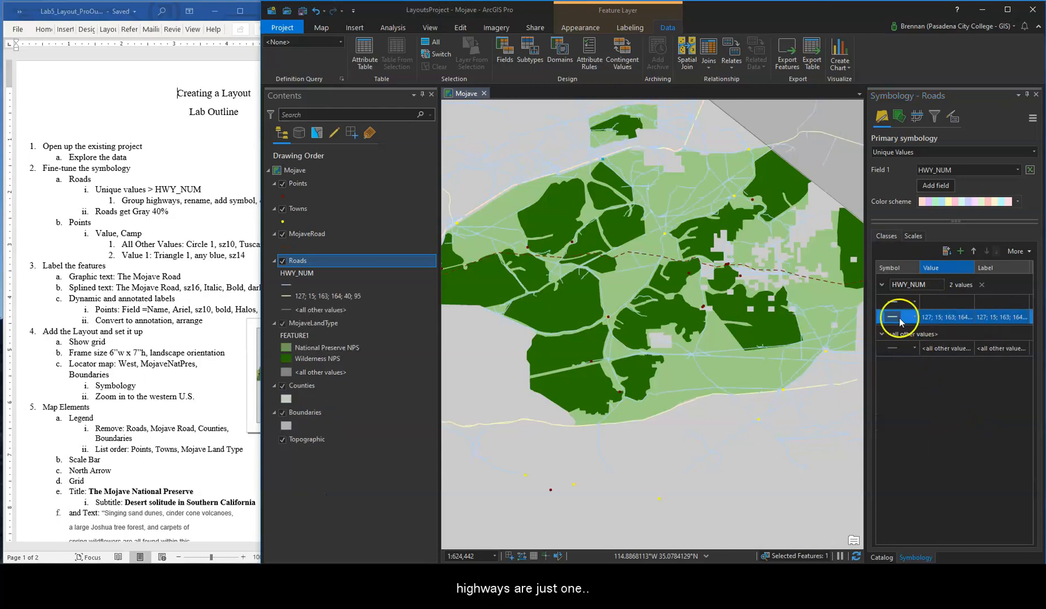
pyautogui.click(1004, 319)
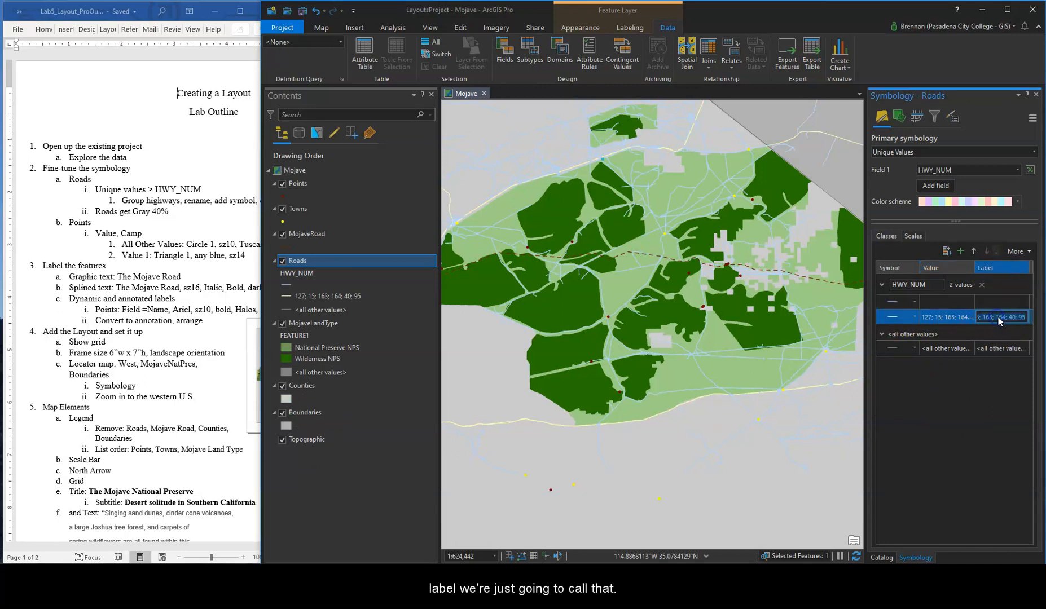
pyautogui.write('Highways')
pyautogui.click(992, 303)
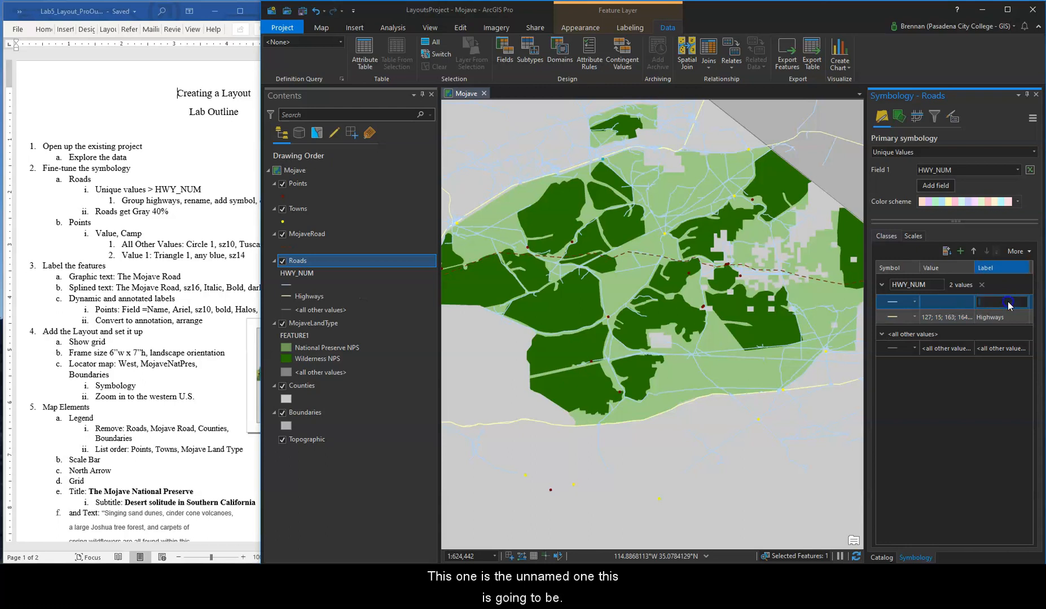
pyautogui.click(1008, 301)
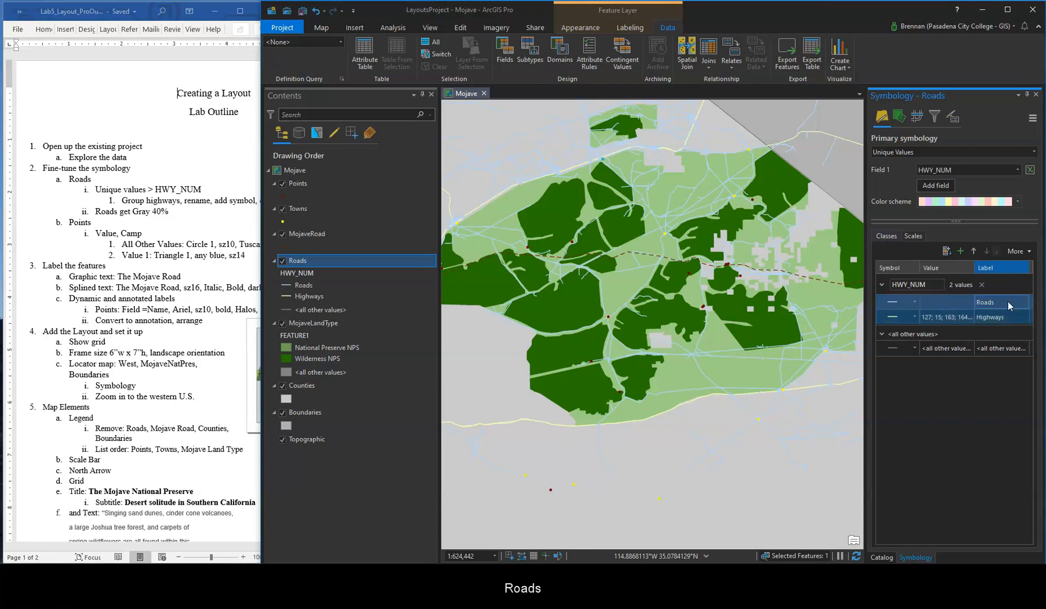
pyautogui.press('Return')
pyautogui.click(251, 293)
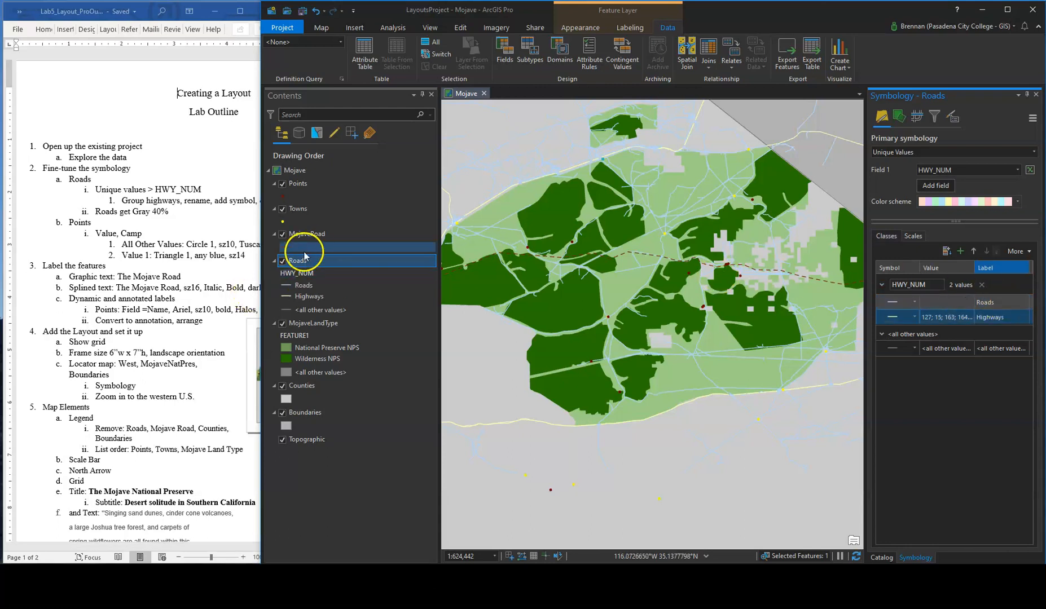
# Check the outline's highway symbol instructions, and apply the Double Line gallery symbol to the Highways class of the Roads layer
pyautogui.moveTo(260, 227); pyautogui.dragTo(366, 222)
pyautogui.click(205, 215)
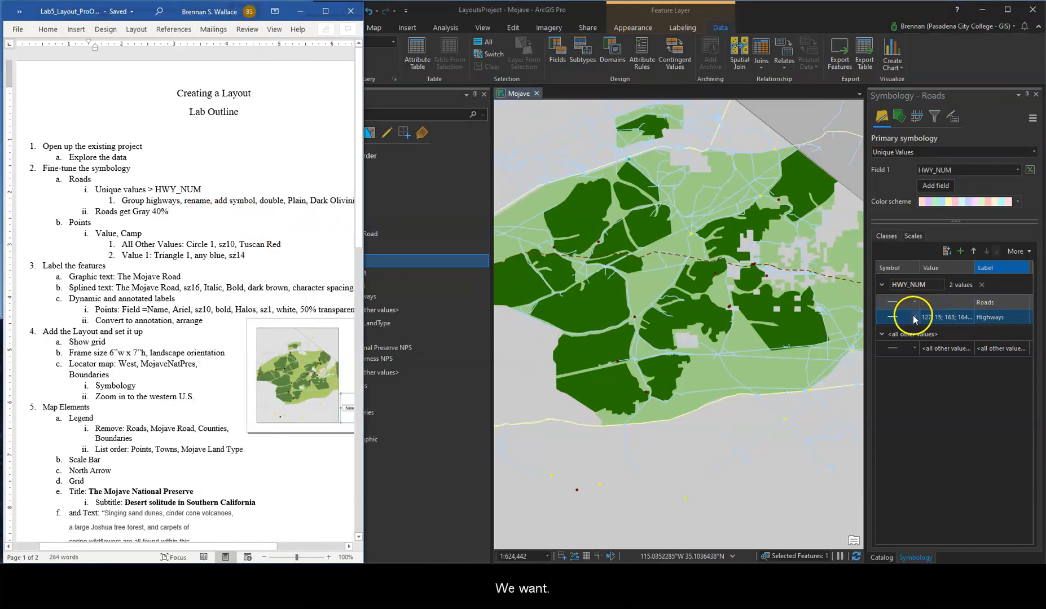
pyautogui.click(893, 318)
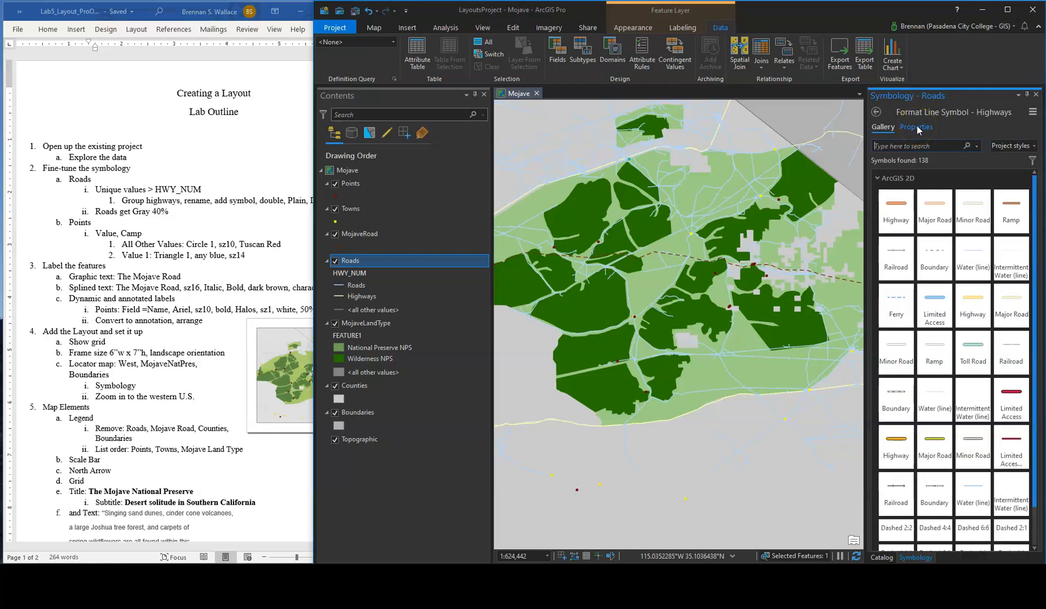
pyautogui.click(917, 127)
pyautogui.click(885, 127)
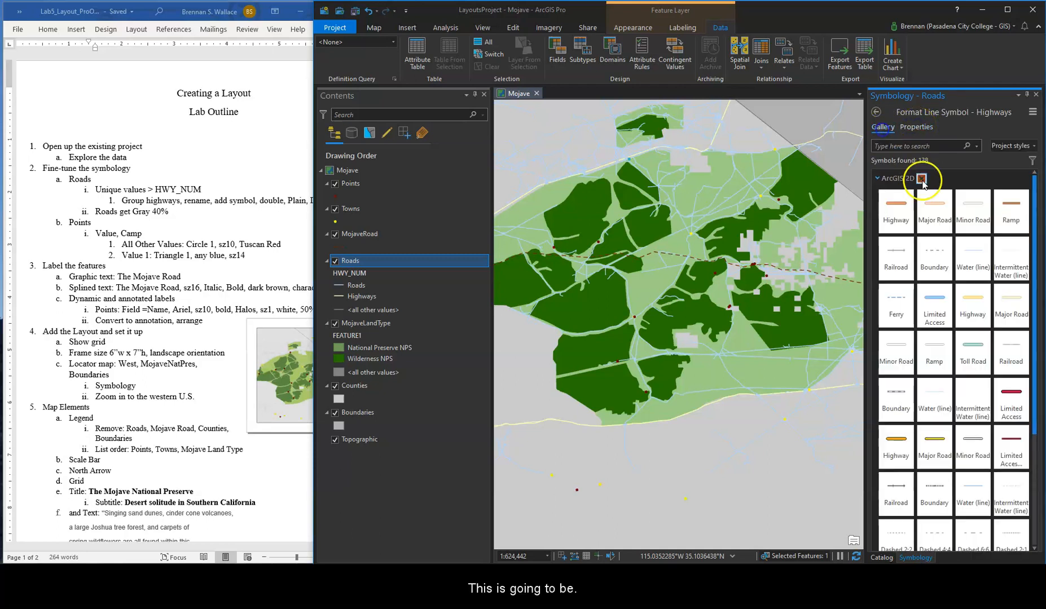
pyautogui.click(963, 259)
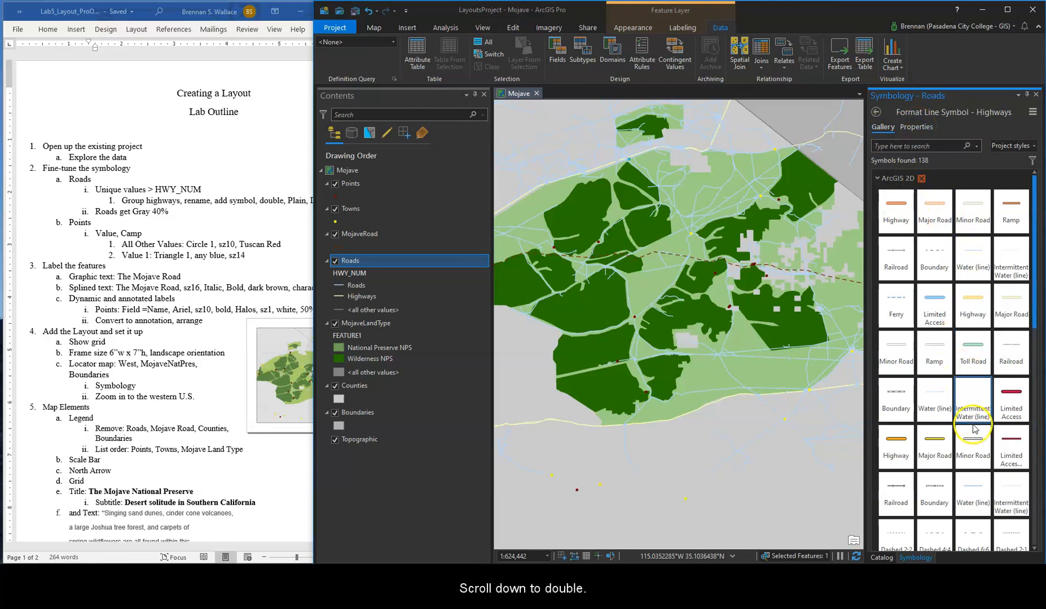
pyautogui.scroll(-1, 976, 443)
pyautogui.click(977, 442)
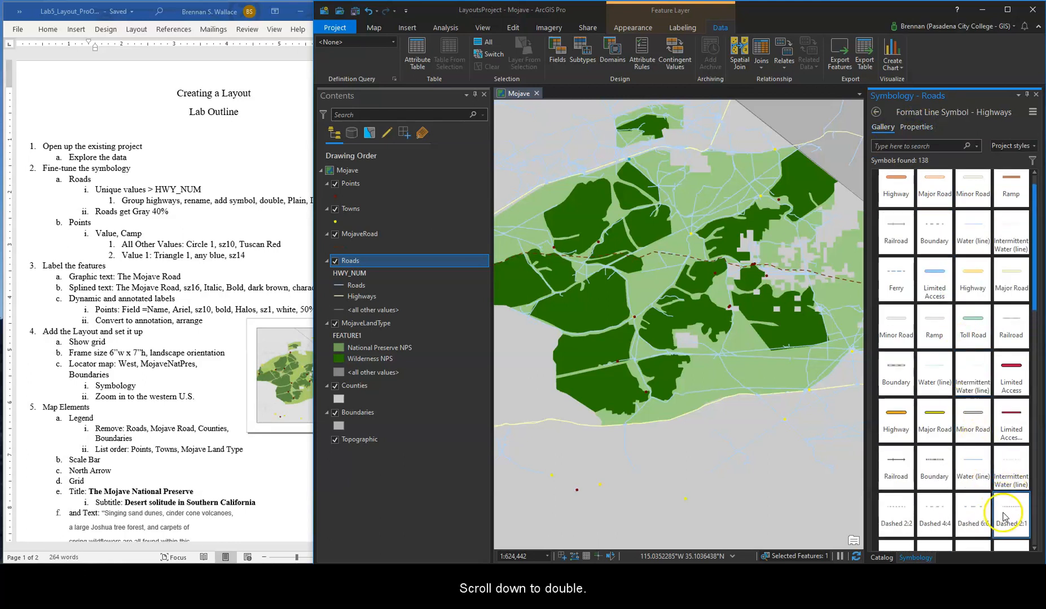
pyautogui.scroll(-1, 962, 491)
pyautogui.click(962, 490)
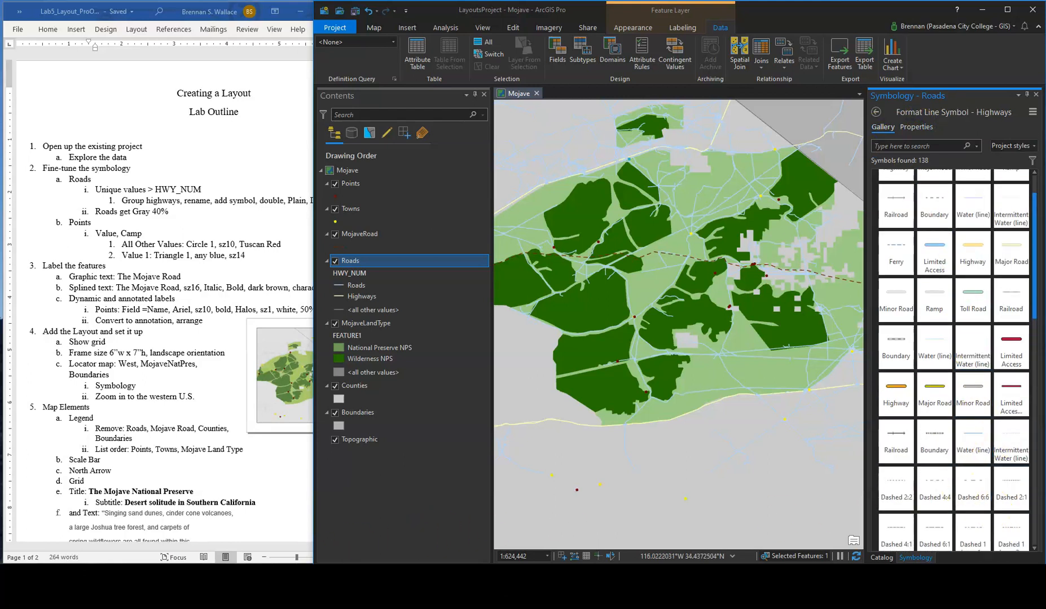
pyautogui.scroll(-13, 925, 350)
pyautogui.click(913, 490)
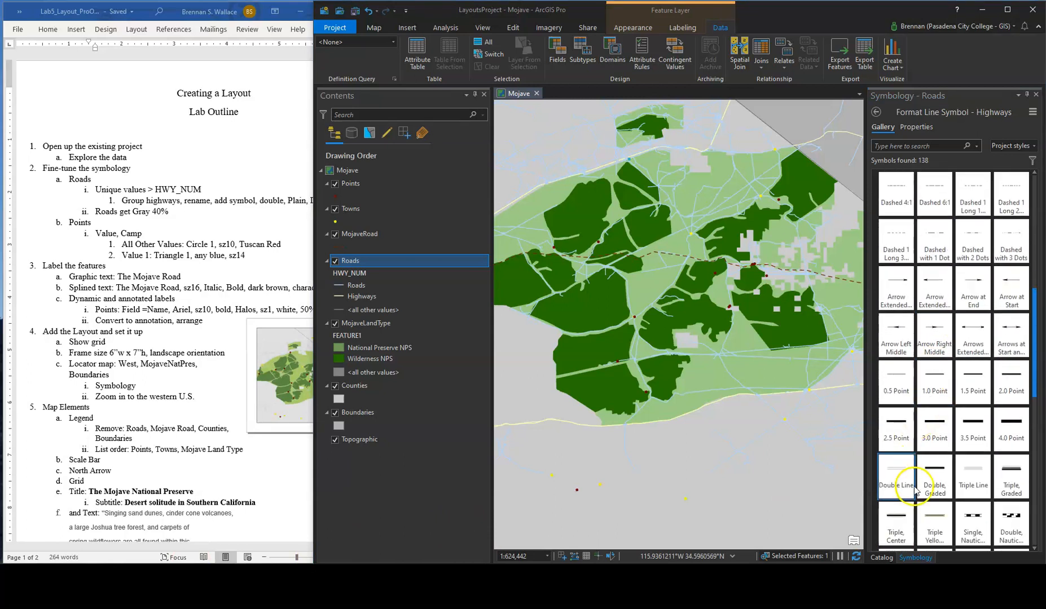
pyautogui.click(901, 483)
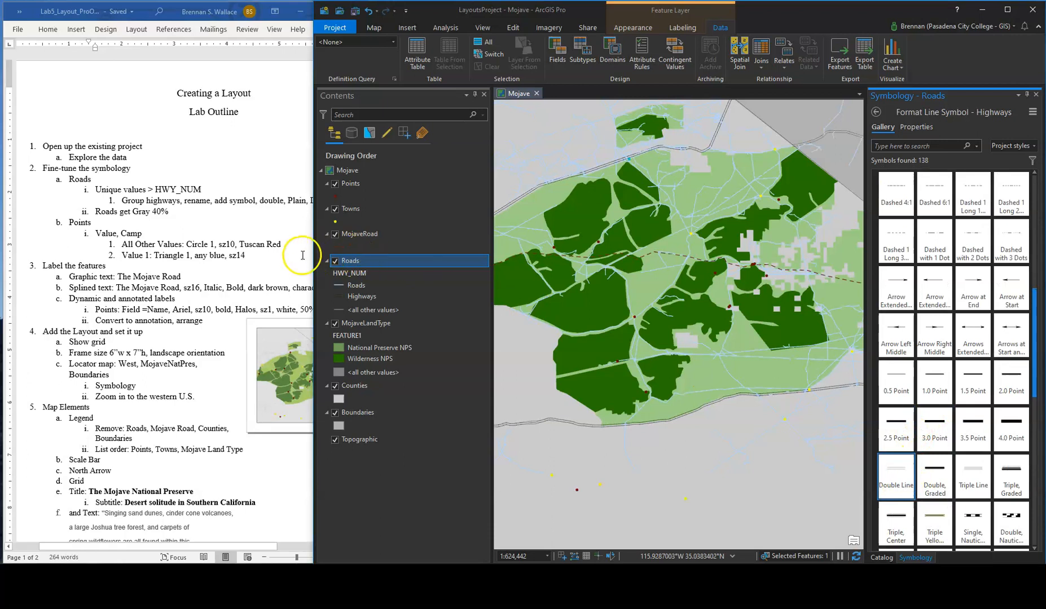
# Check the outline for the highway colour, and apply Dark Olivinite to the Highways line symbol
pyautogui.moveTo(314, 254); pyautogui.dragTo(364, 254)
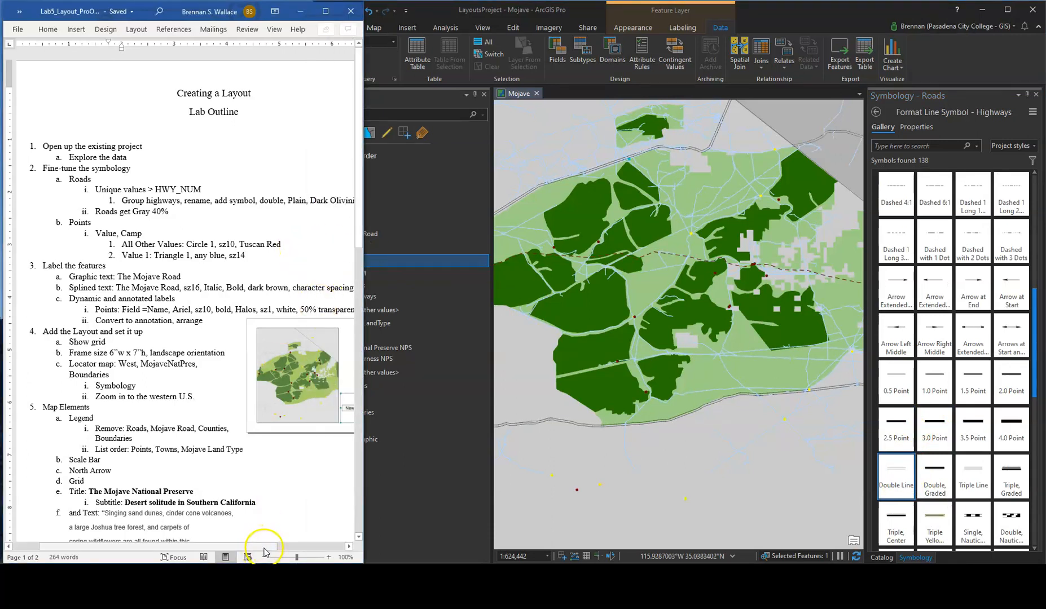
pyautogui.moveTo(259, 546); pyautogui.dragTo(285, 545)
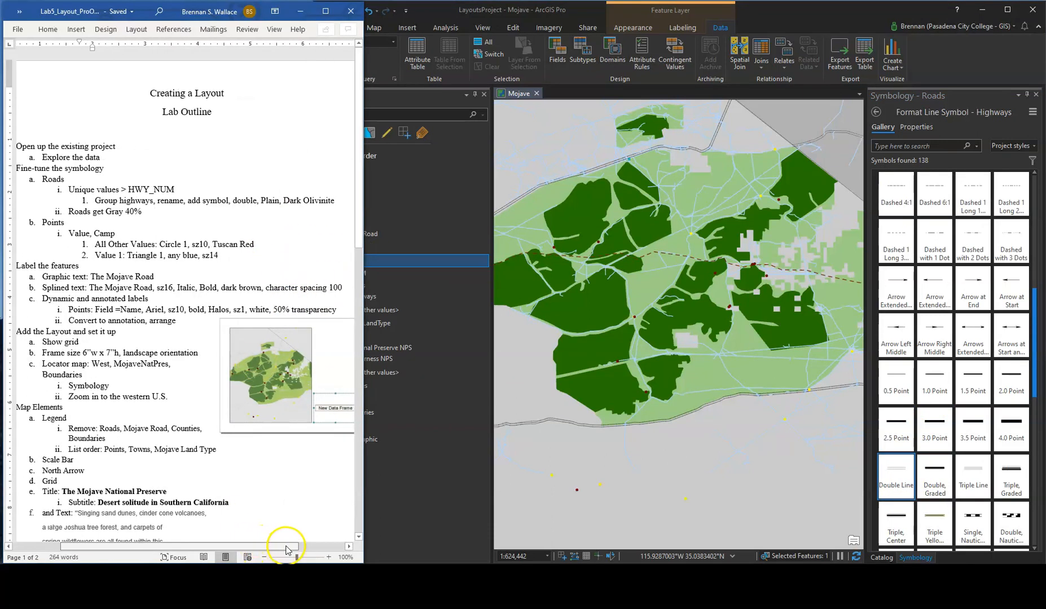
pyautogui.click(897, 477)
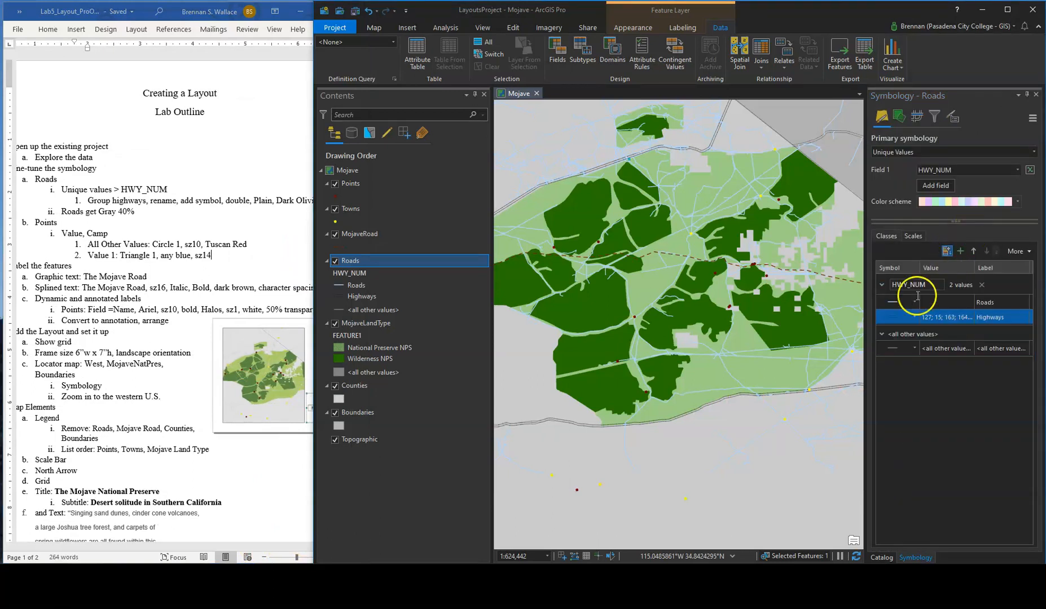
pyautogui.click(892, 319)
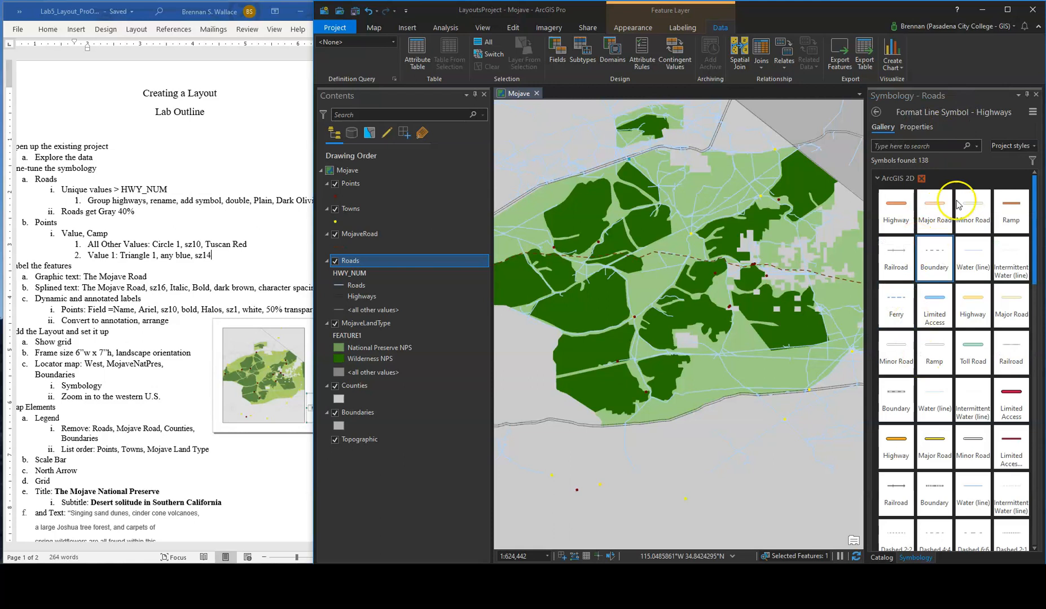
pyautogui.click(915, 127)
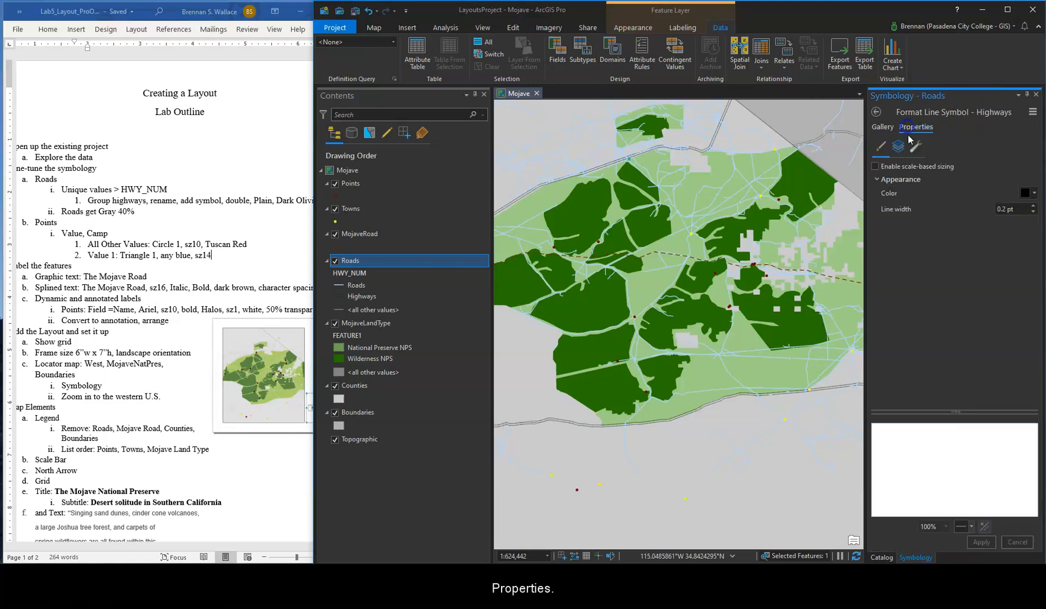
pyautogui.click(1026, 195)
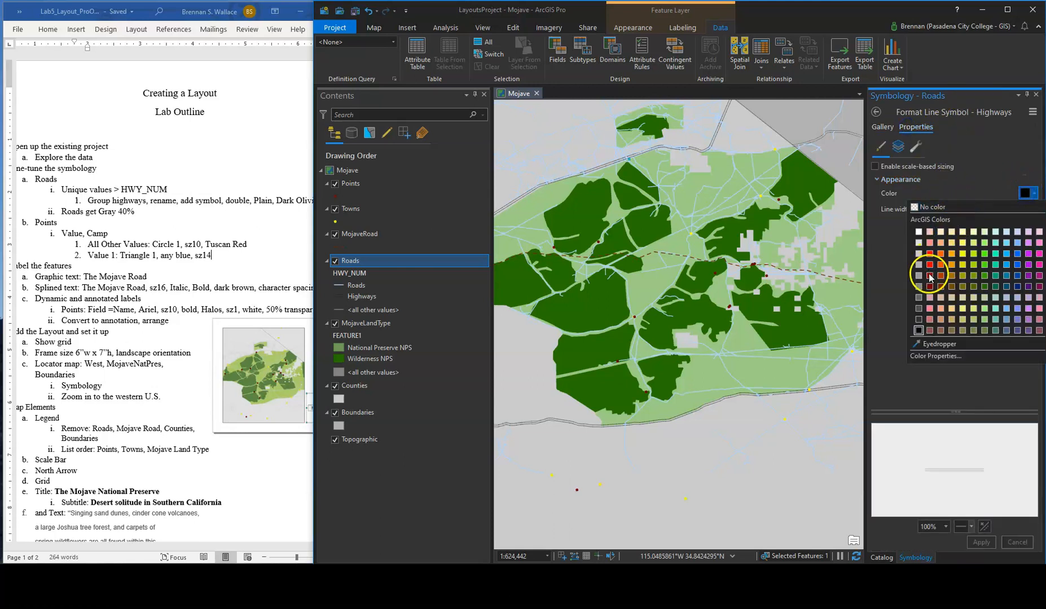
pyautogui.click(963, 288)
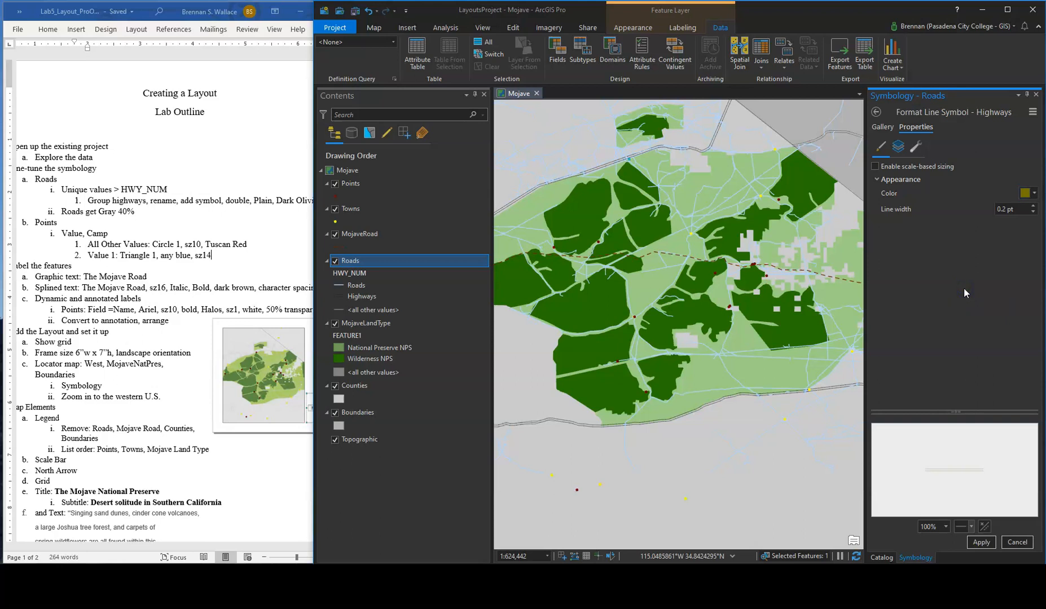
pyautogui.click(972, 547)
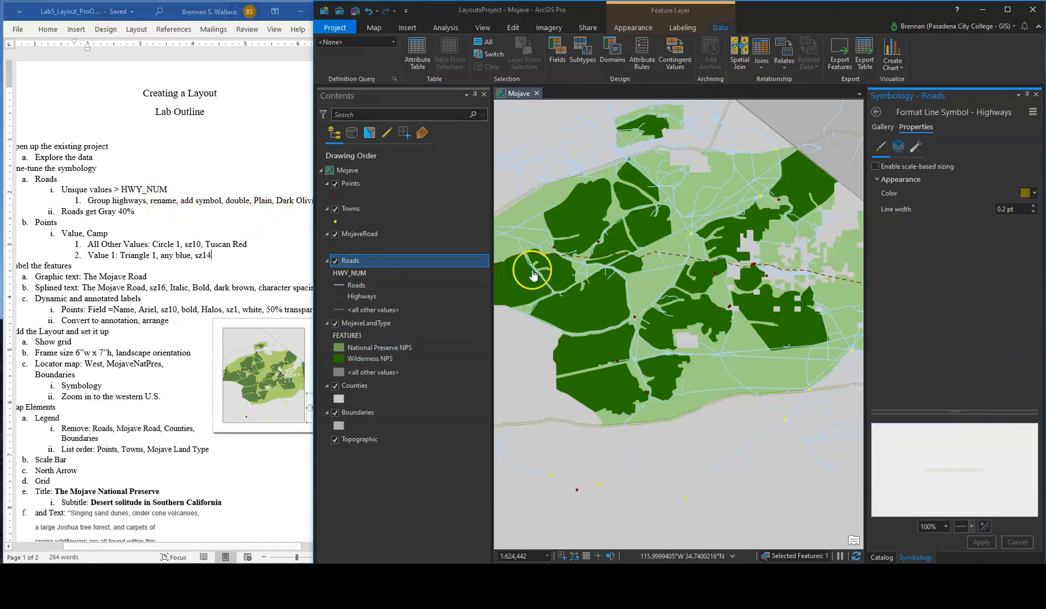
# Set the line colour of the Roads class to Gray 40% and apply it
pyautogui.click(356, 285)
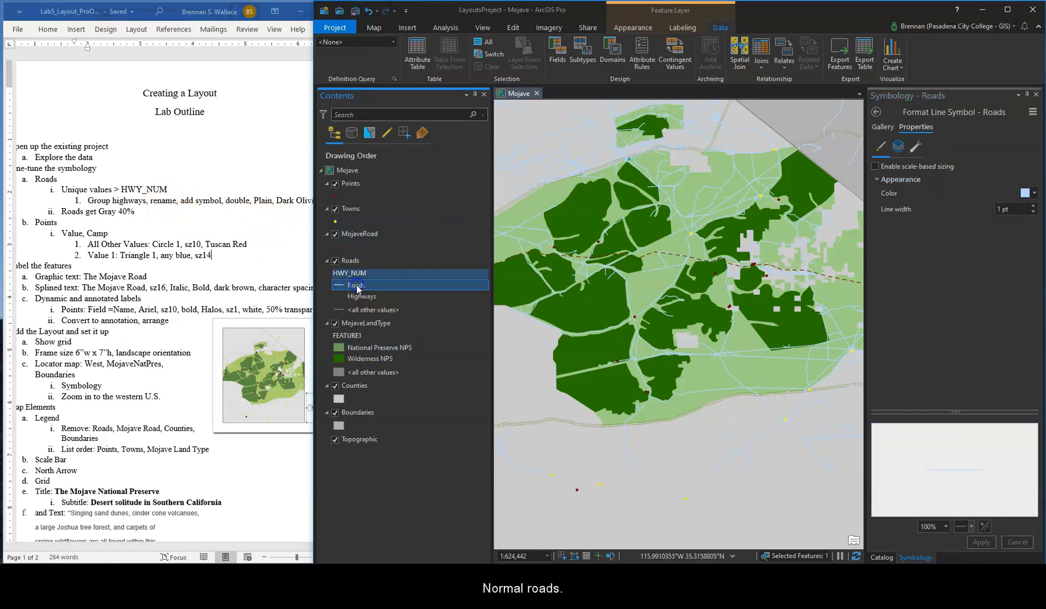
pyautogui.click(1025, 193)
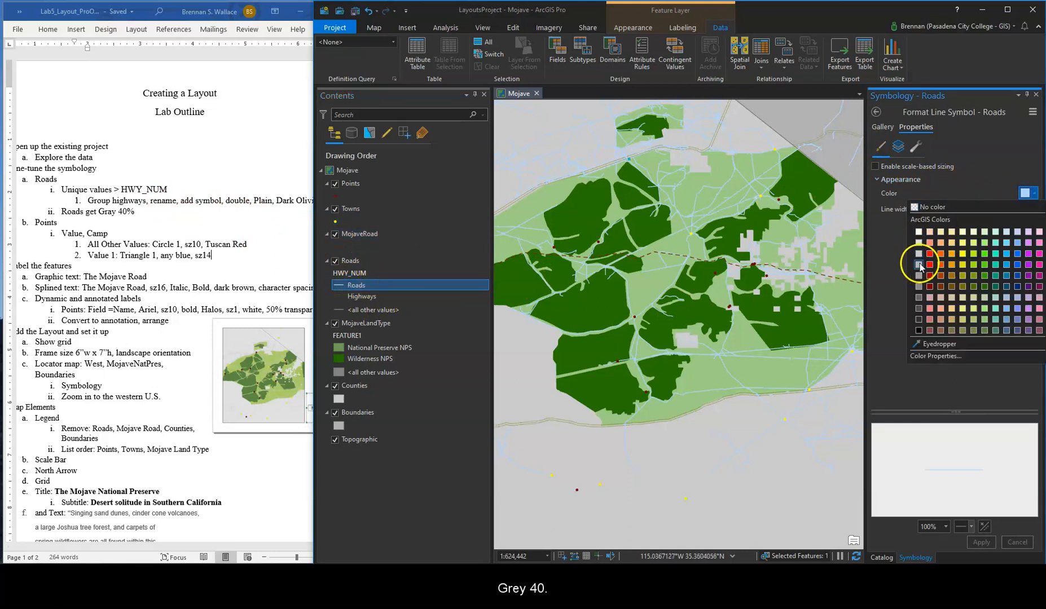
pyautogui.click(919, 288)
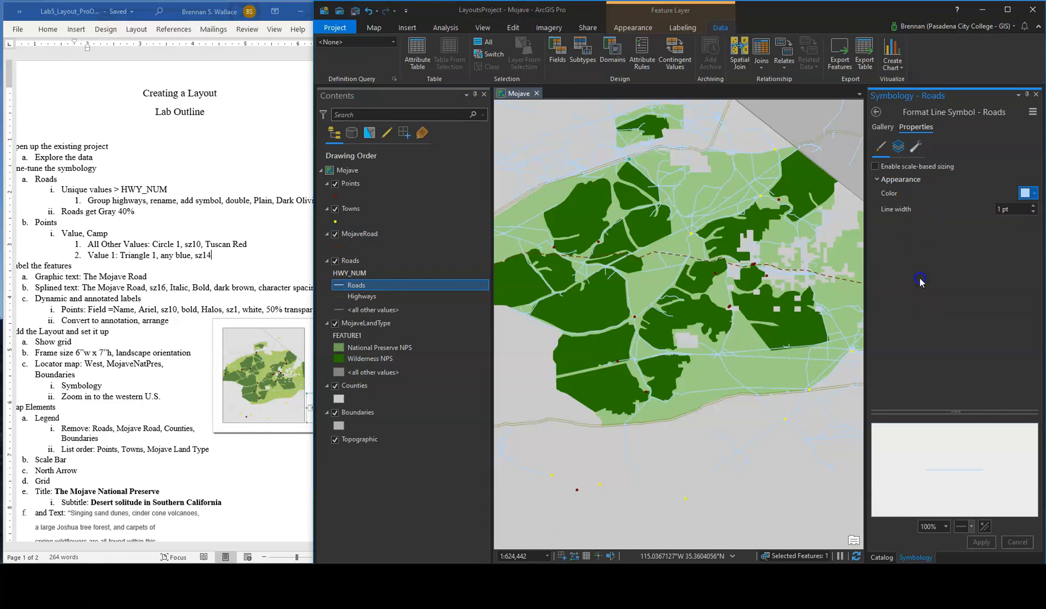
pyautogui.click(981, 542)
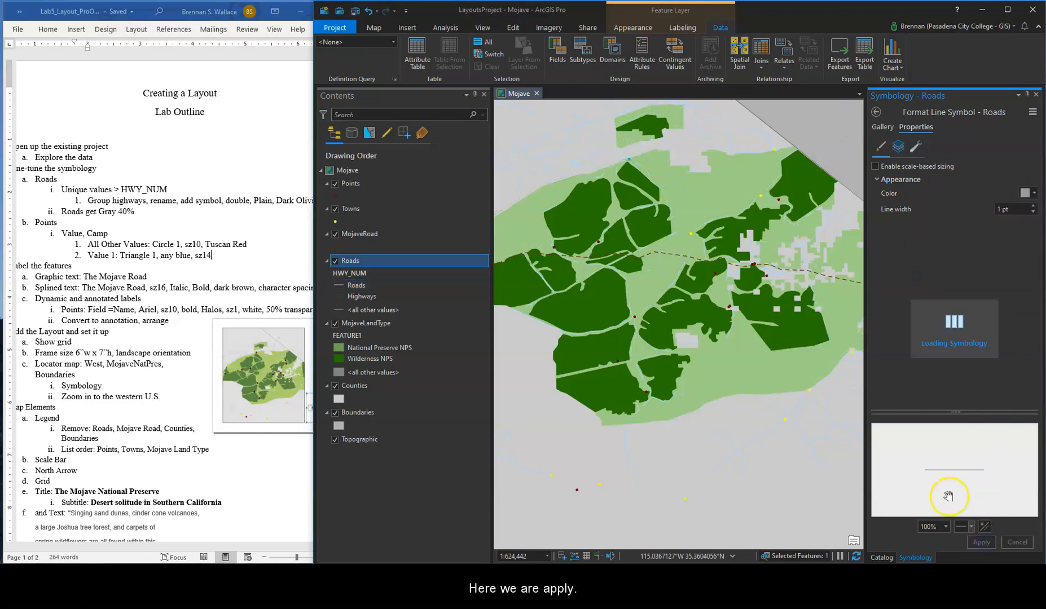
# Set the line colour of the Roads layer's <all other values> class to Gray 40% and apply it
pyautogui.click(364, 311)
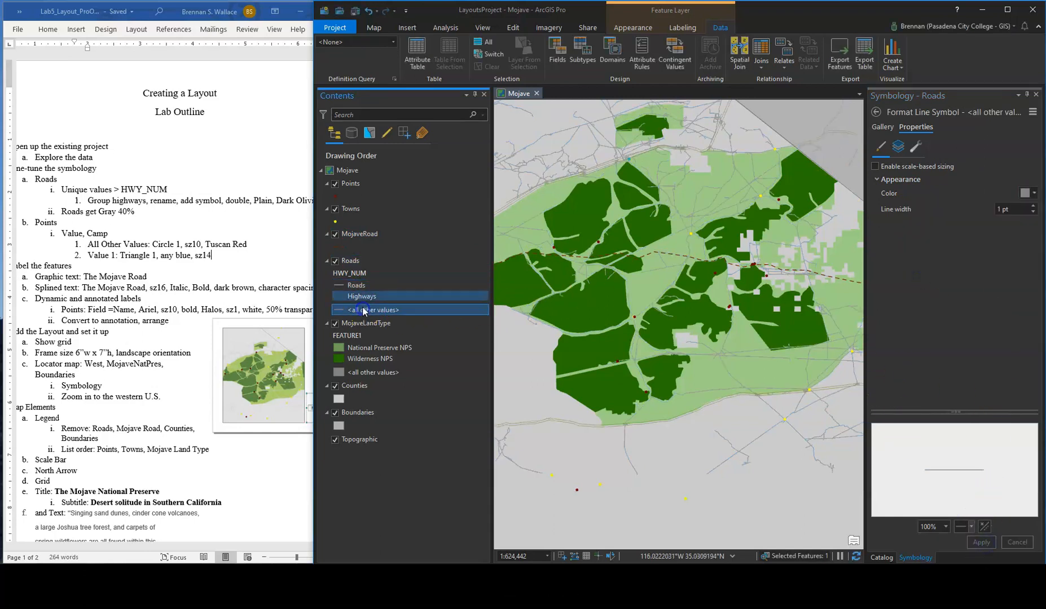
pyautogui.click(351, 273)
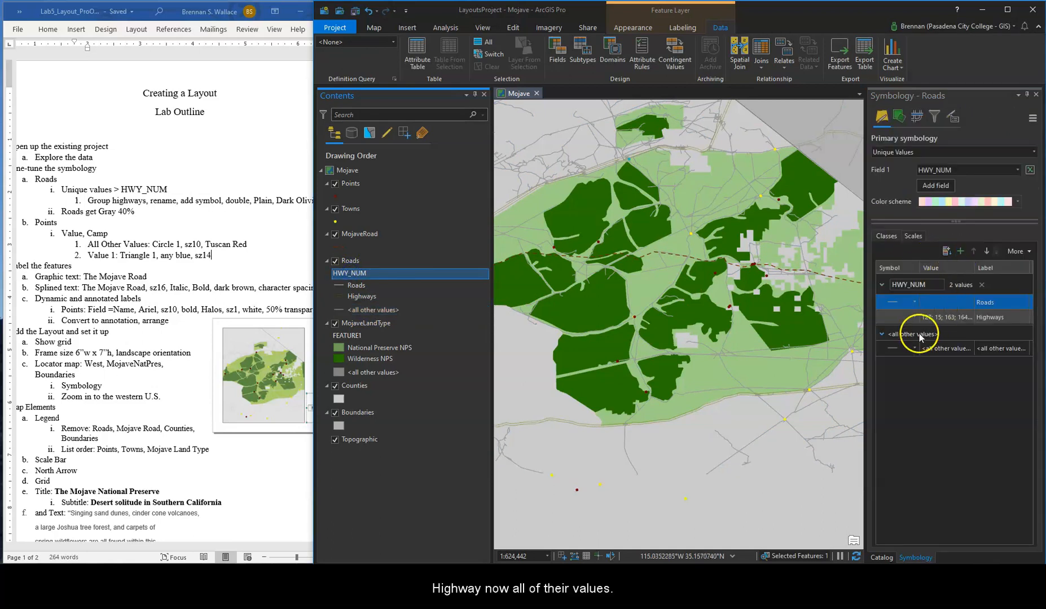
pyautogui.click(900, 346)
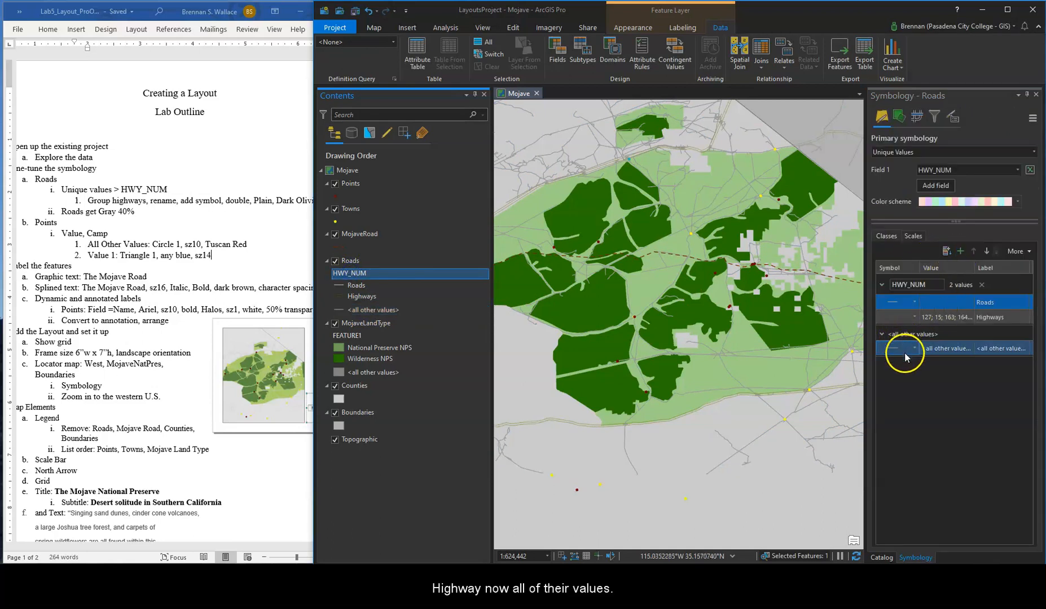
pyautogui.click(890, 350)
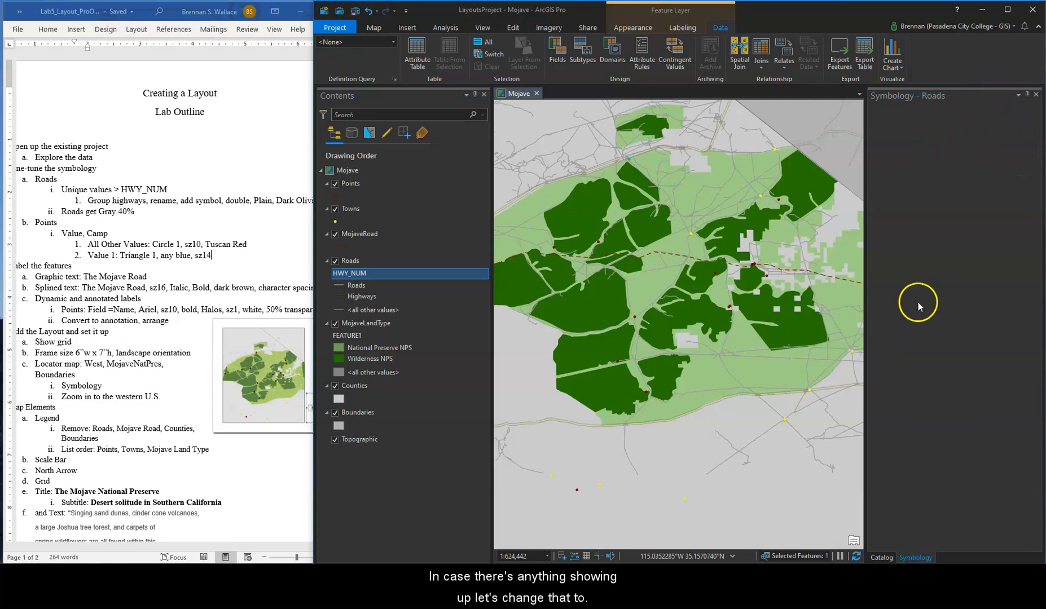
pyautogui.click(1030, 193)
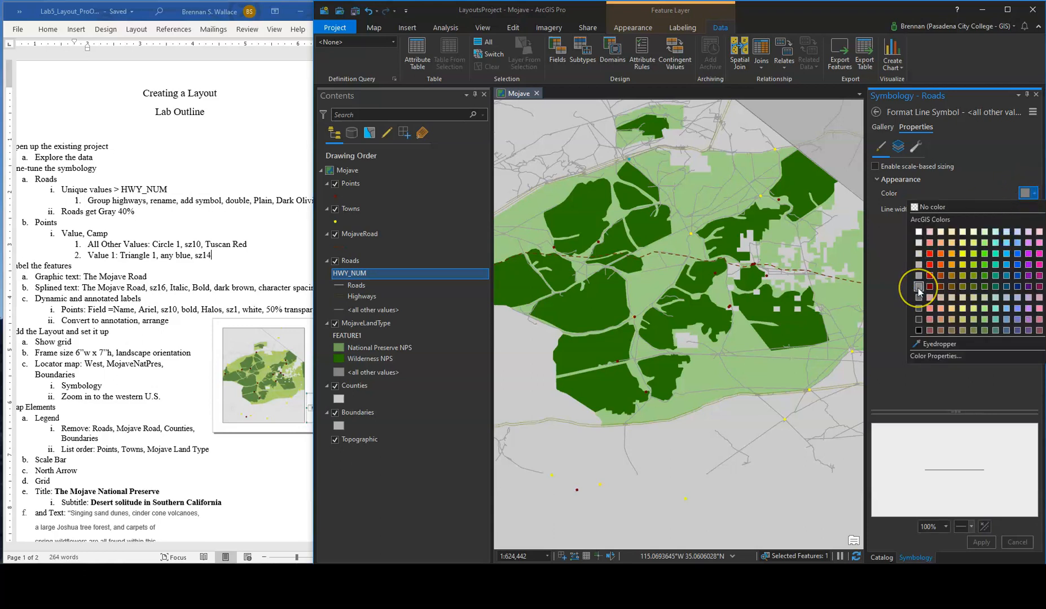
pyautogui.click(918, 287)
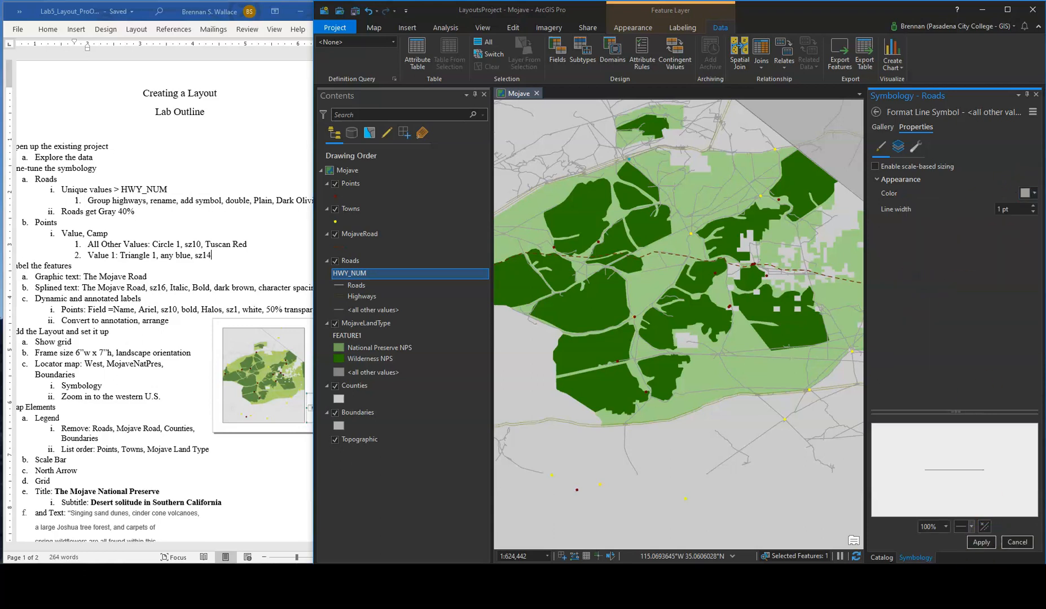
pyautogui.click(984, 544)
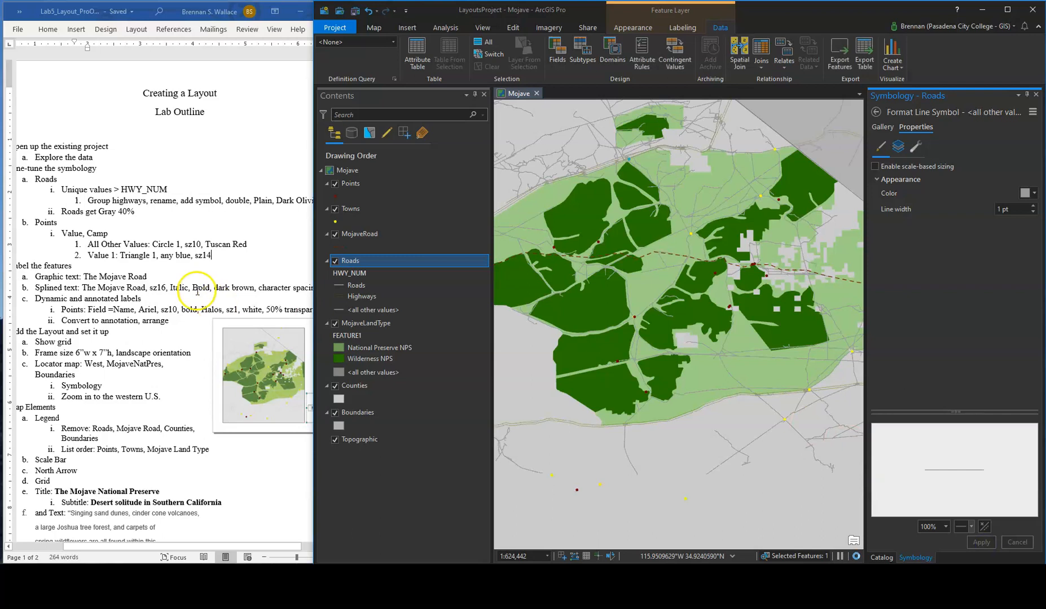
# Symbolize the Points layer with Unique Values based on the Camp field
pyautogui.click(357, 184)
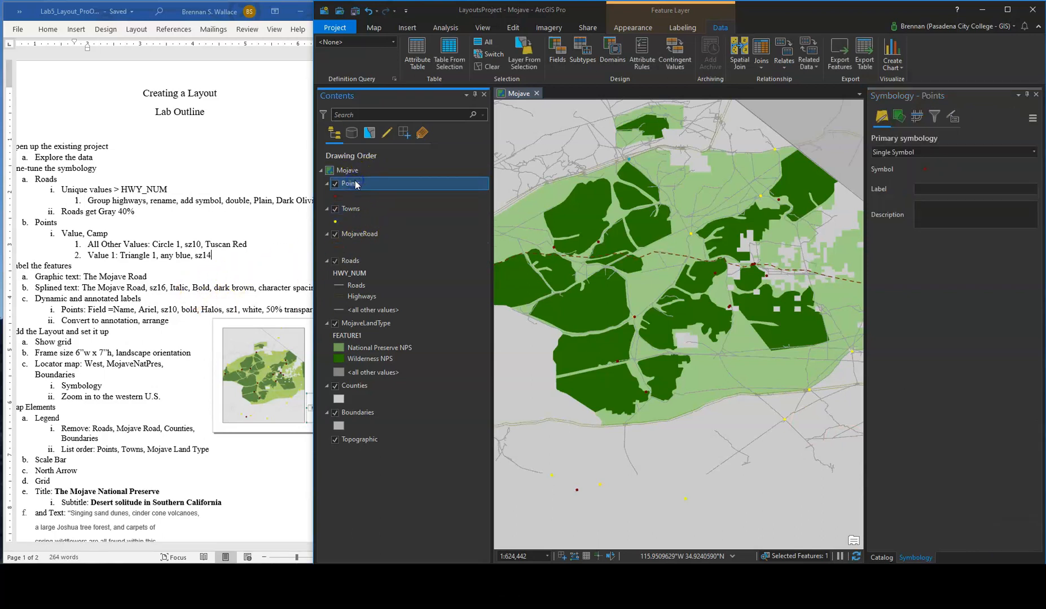
pyautogui.click(924, 152)
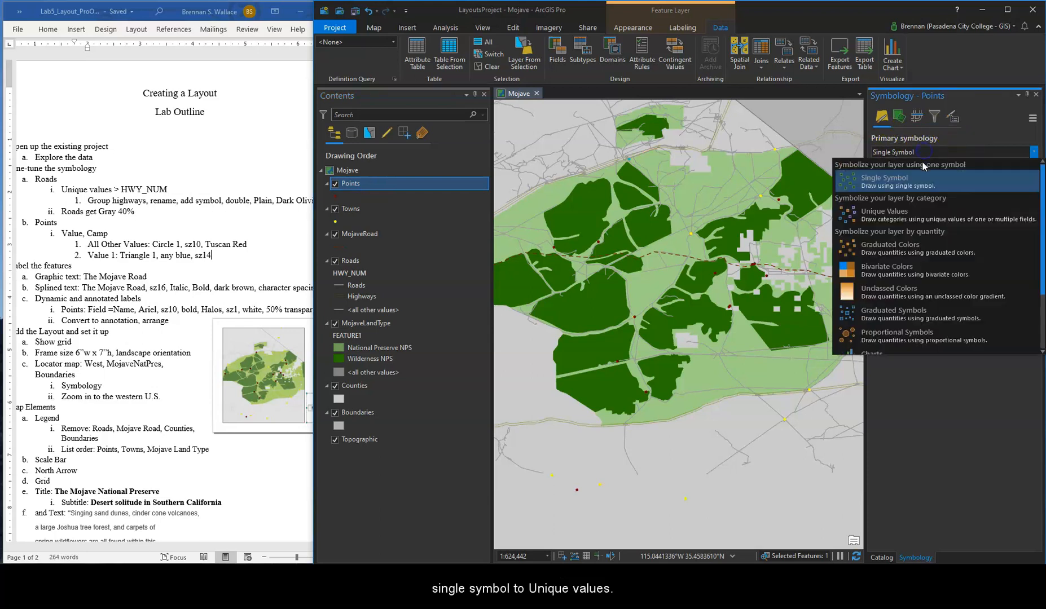
pyautogui.click(917, 216)
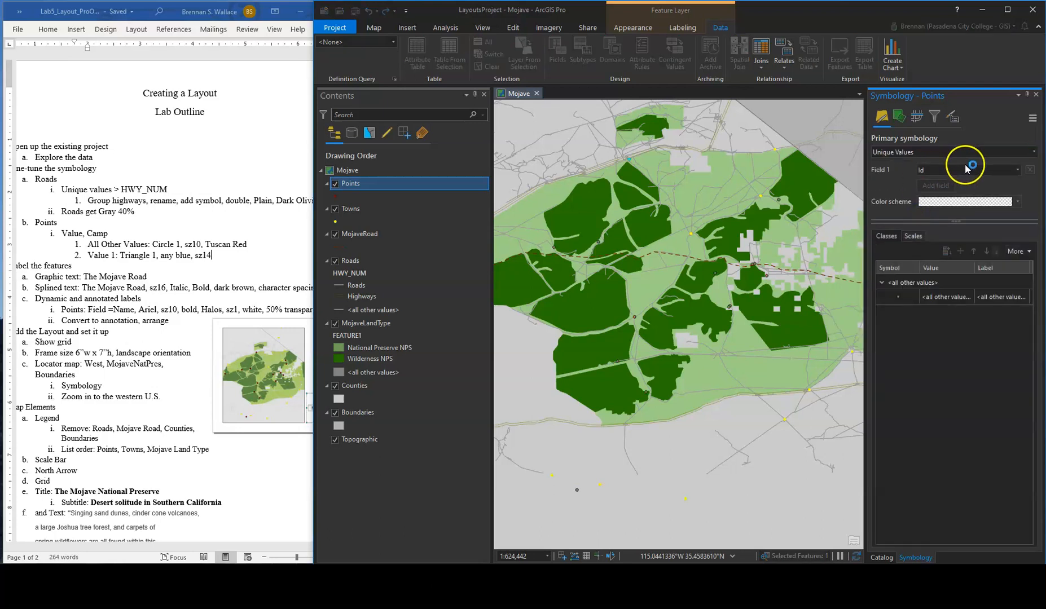
pyautogui.click(966, 168)
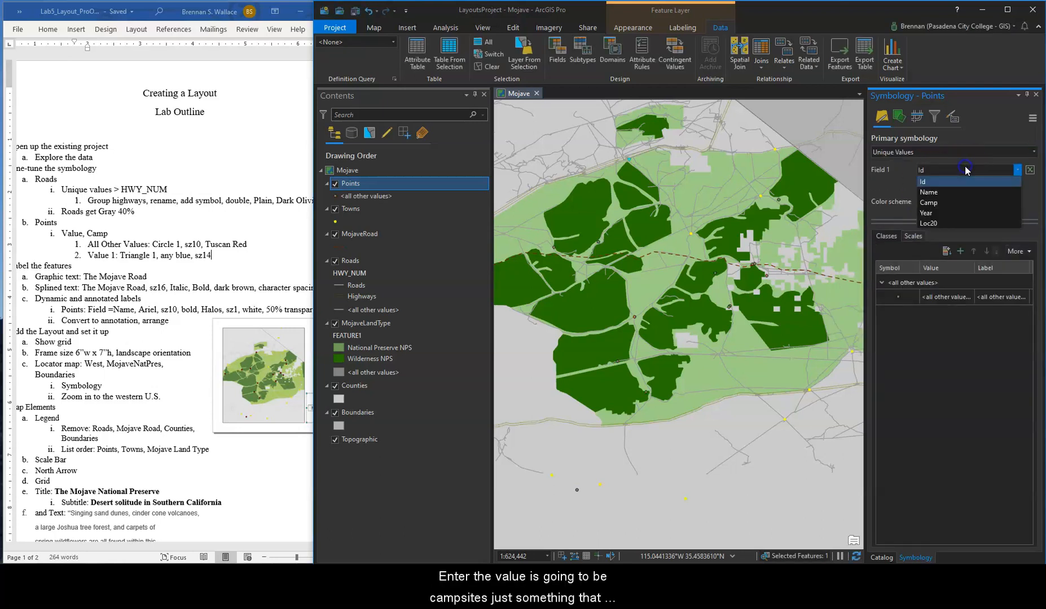
pyautogui.click(946, 202)
# Try to group the Camp value 0 class of the Points layer with <all other values>
pyautogui.click(931, 315)
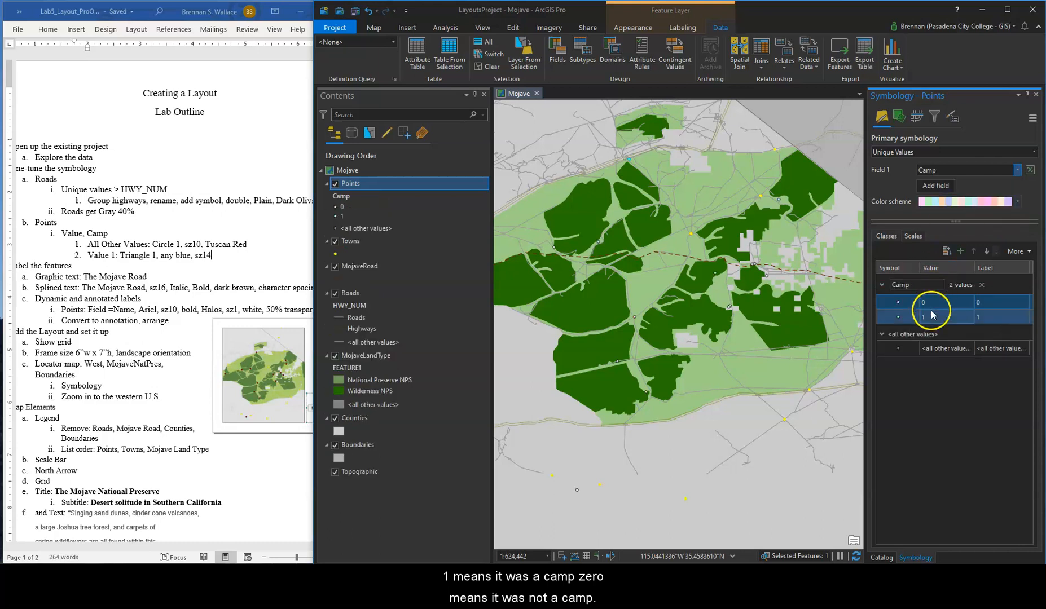
pyautogui.click(900, 306)
pyautogui.keyDown('shift'); pyautogui.click(898, 314); pyautogui.keyUp('shift')
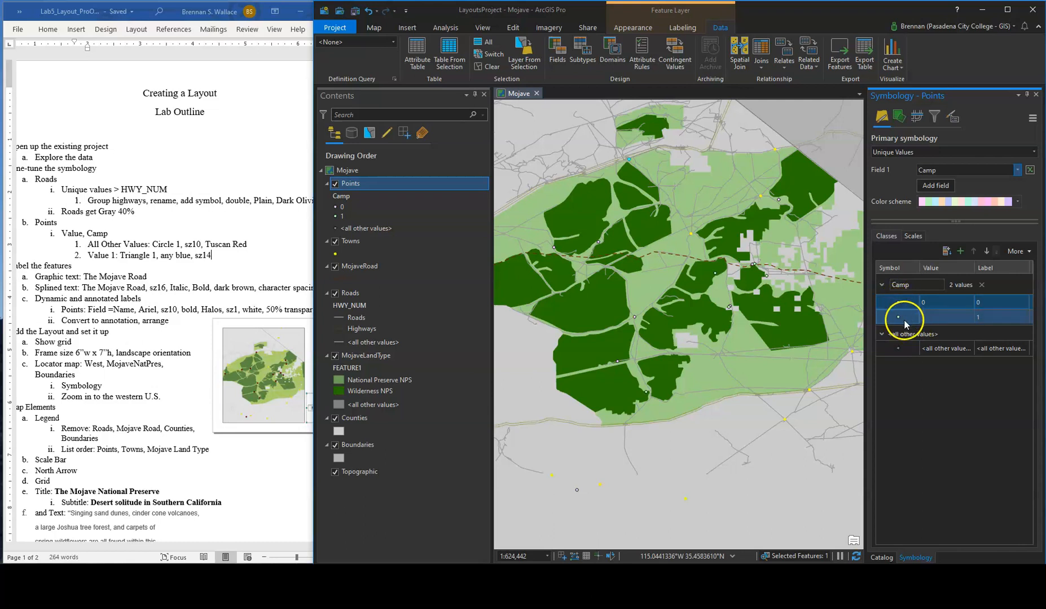
pyautogui.keyDown('ctrl'); pyautogui.click(946, 348); pyautogui.keyUp('ctrl')
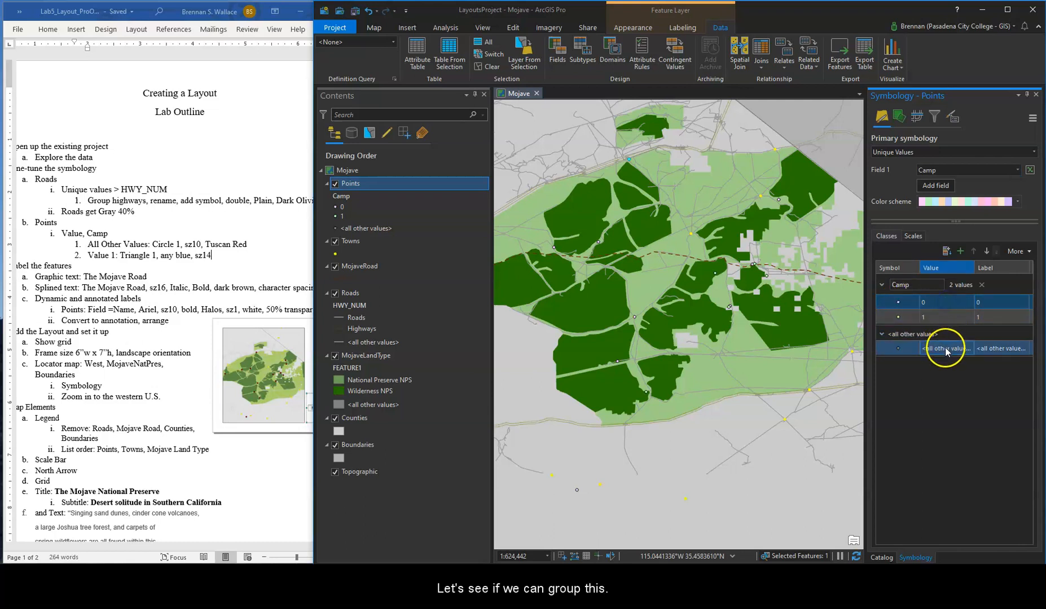
pyautogui.rightClick(946, 350)
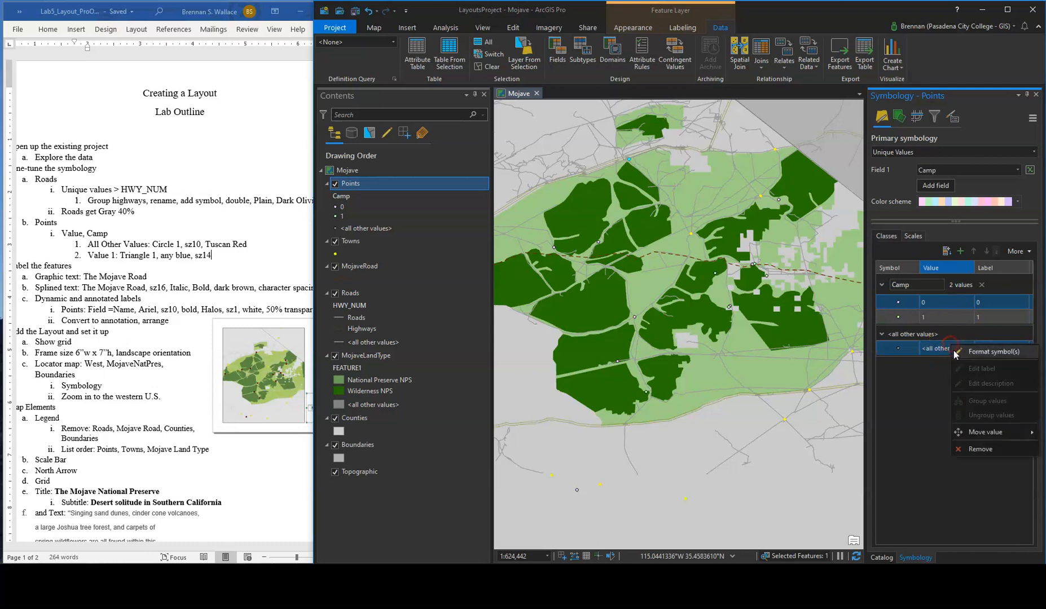
pyautogui.click(934, 402)
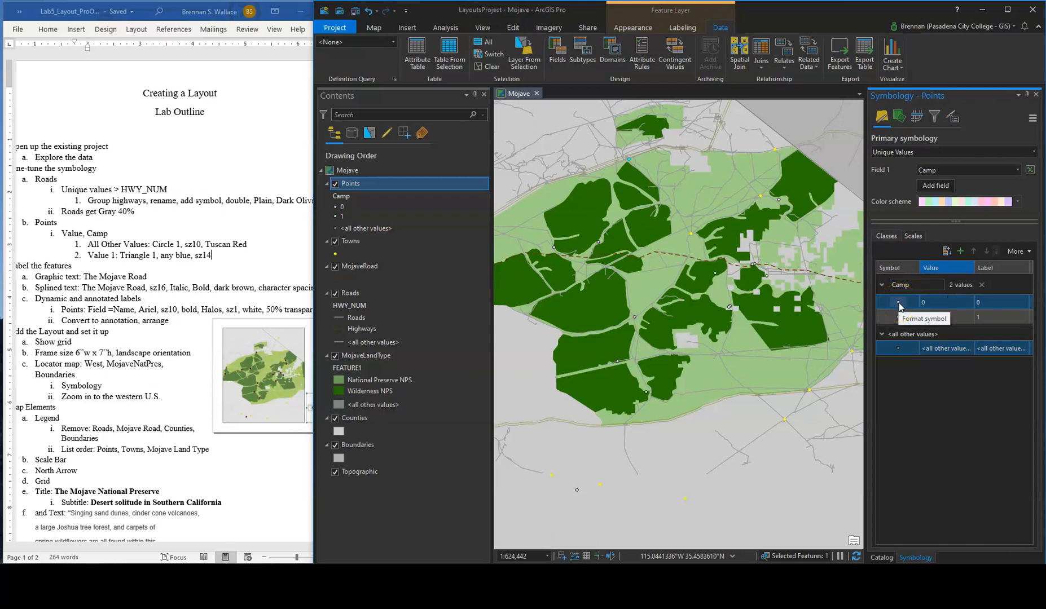
# Change the marker shape of the Camp value 0 symbol to Circle 1 from the ArcGIS 2D style
pyautogui.click(898, 303)
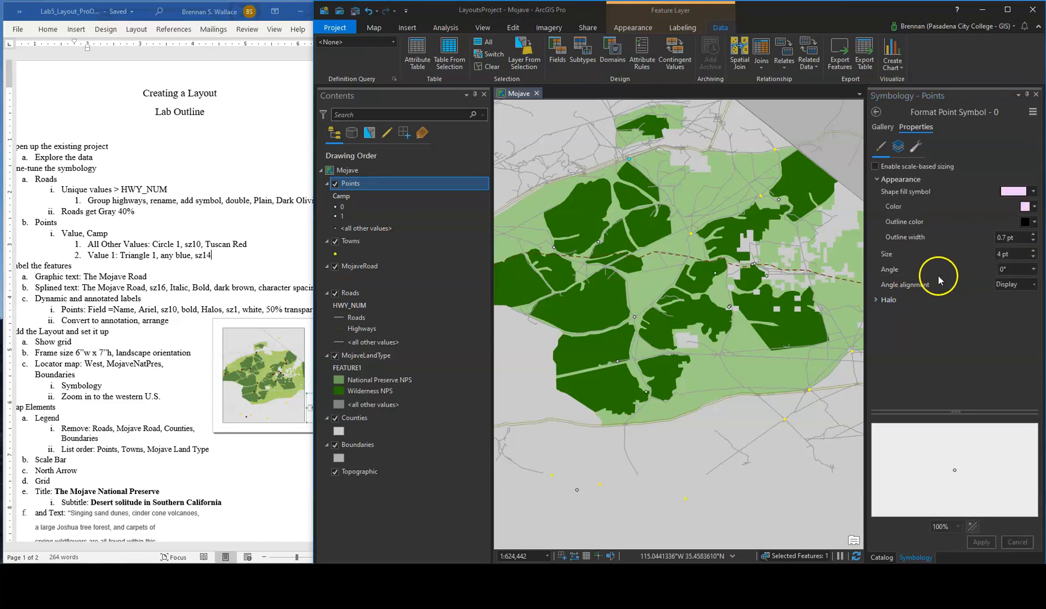
pyautogui.click(1013, 192)
pyautogui.click(964, 168)
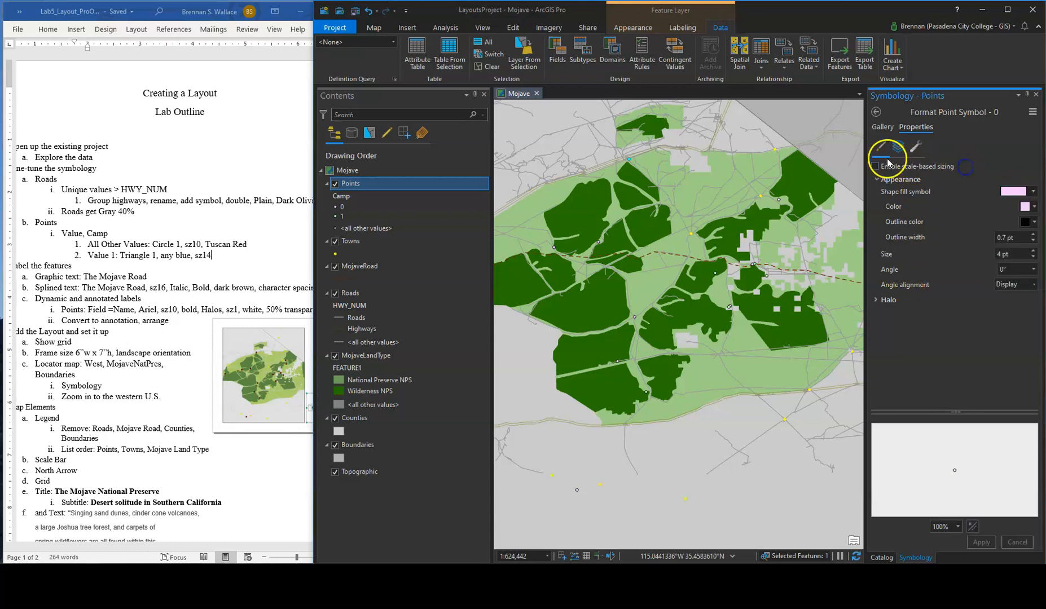
pyautogui.click(896, 146)
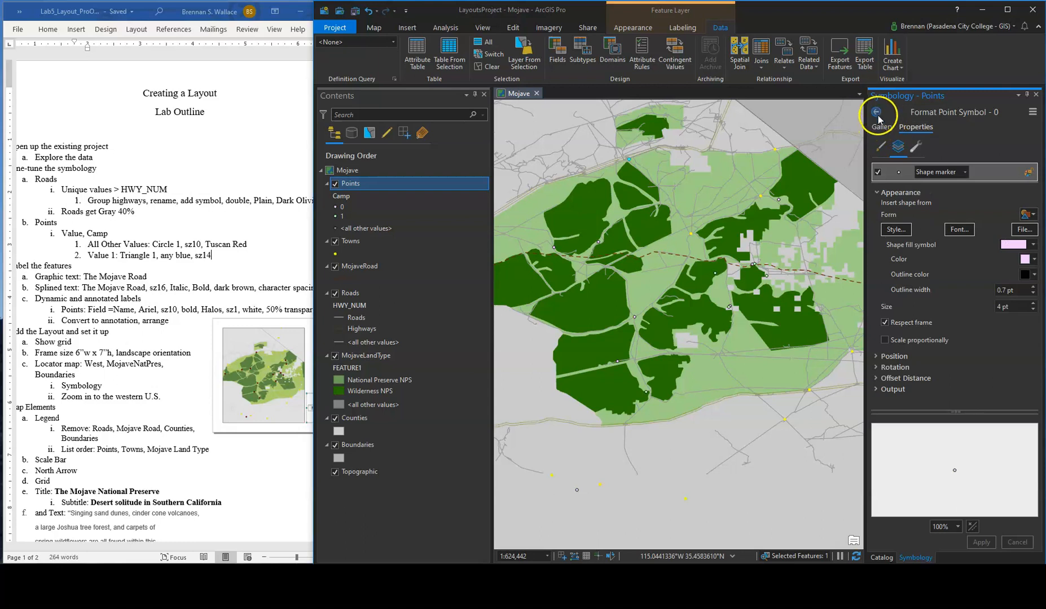
pyautogui.click(876, 112)
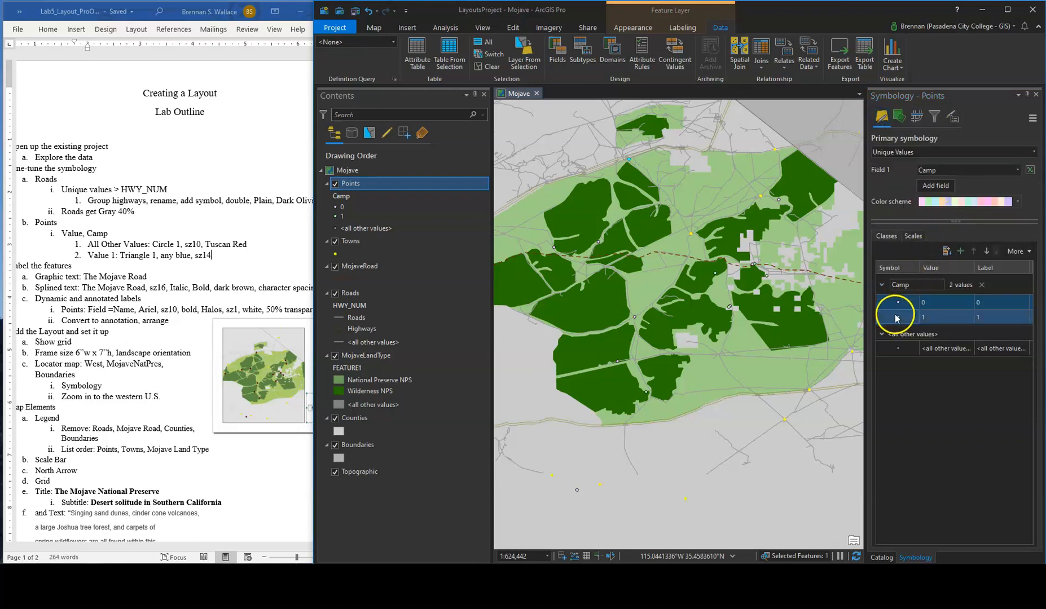
pyautogui.click(899, 305)
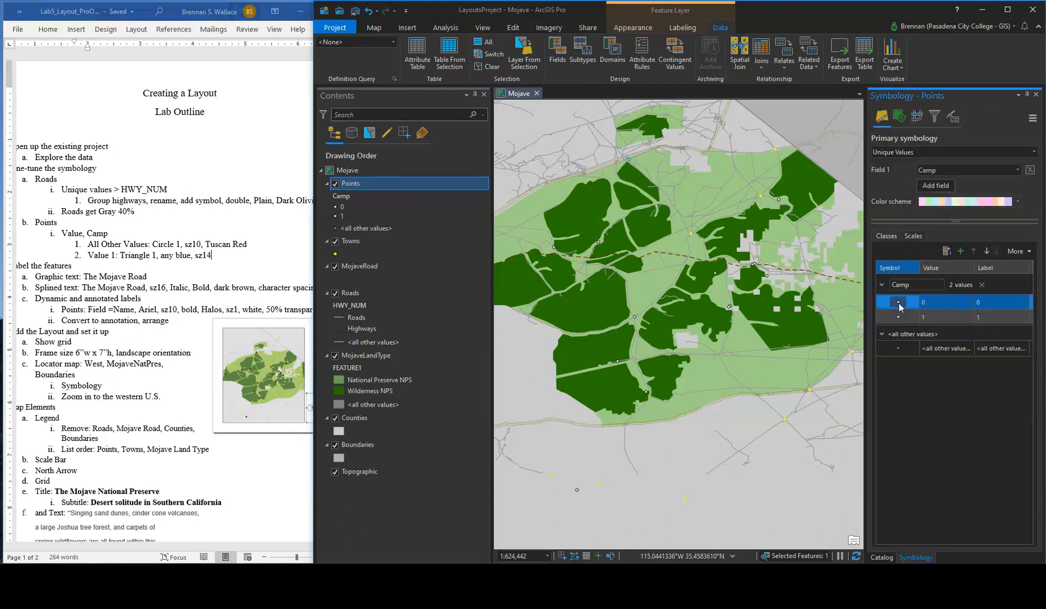
pyautogui.click(899, 304)
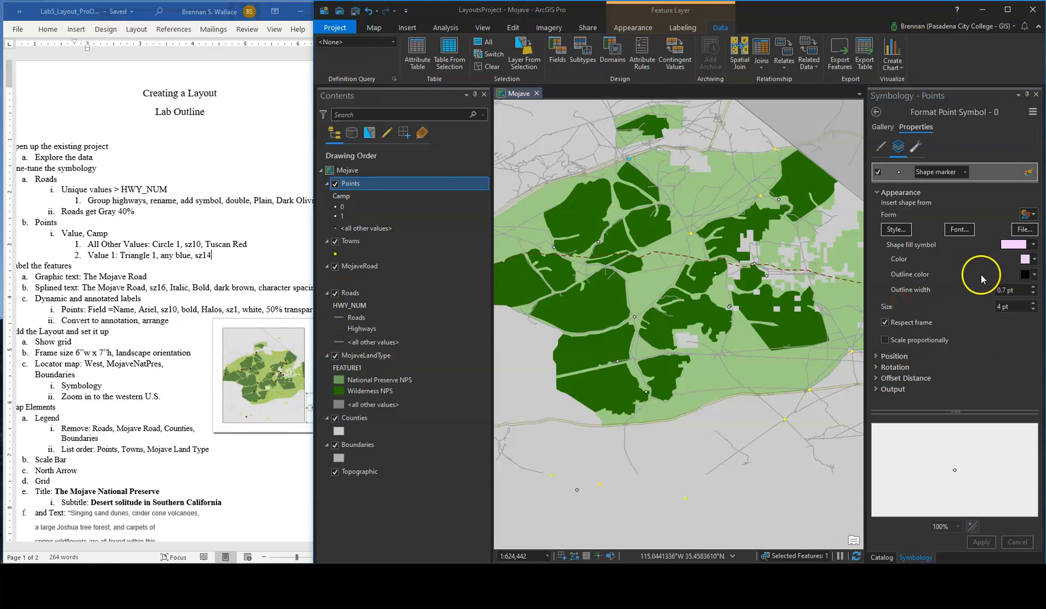
pyautogui.click(961, 173)
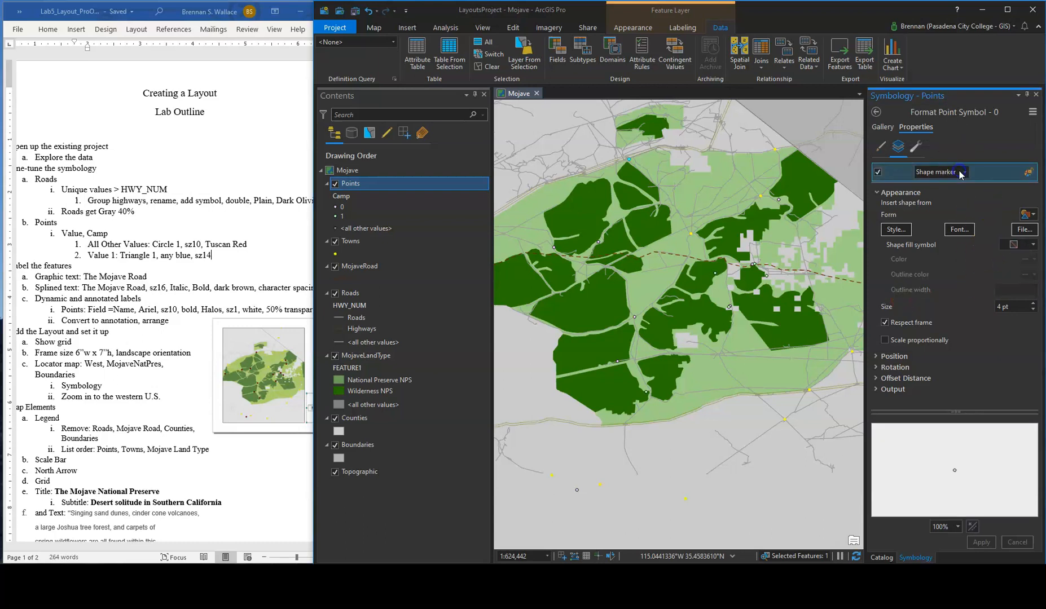
pyautogui.click(964, 174)
pyautogui.click(984, 218)
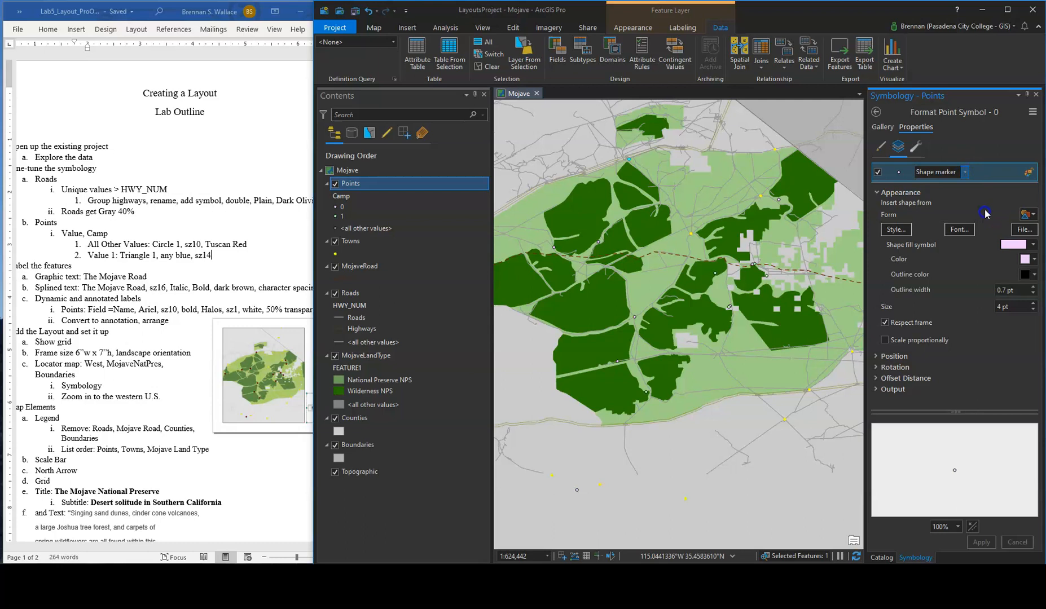
pyautogui.click(900, 232)
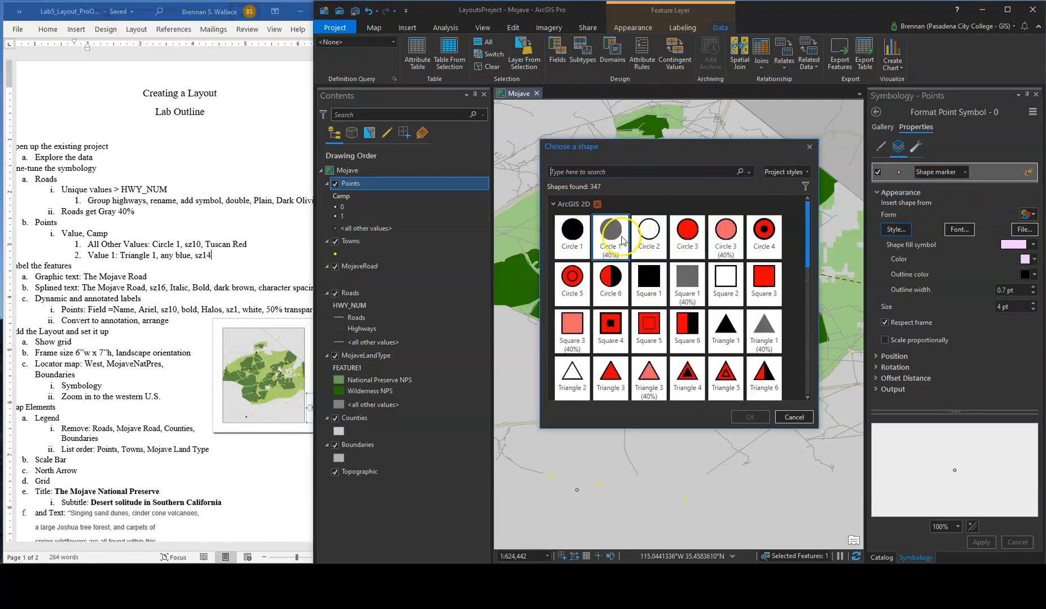
pyautogui.click(572, 231)
pyautogui.click(745, 417)
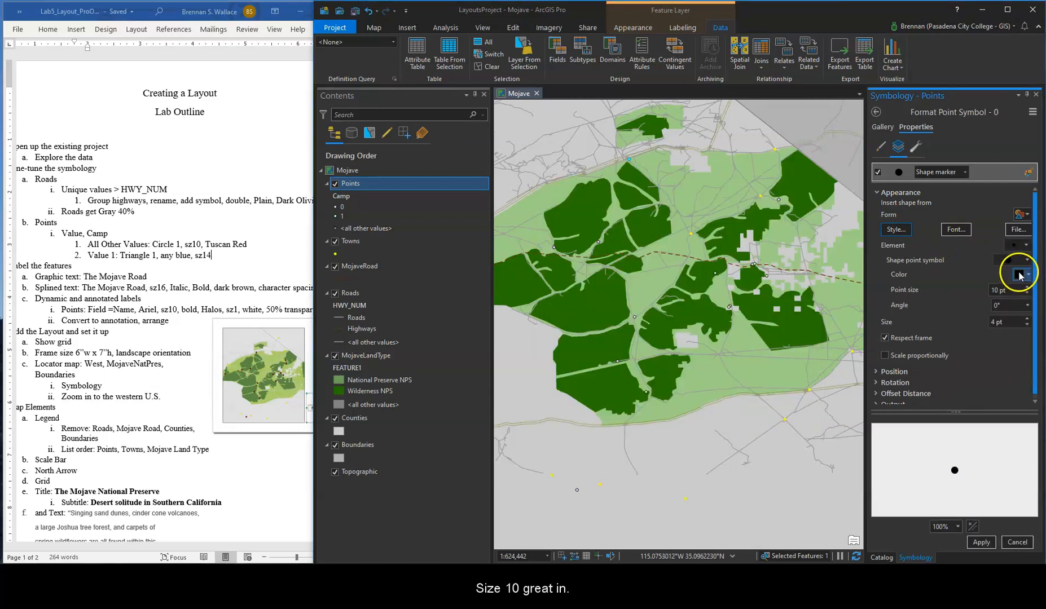
# Set the colour of the Camp value 0 circle to Tuscan Red and apply it
pyautogui.click(1018, 275)
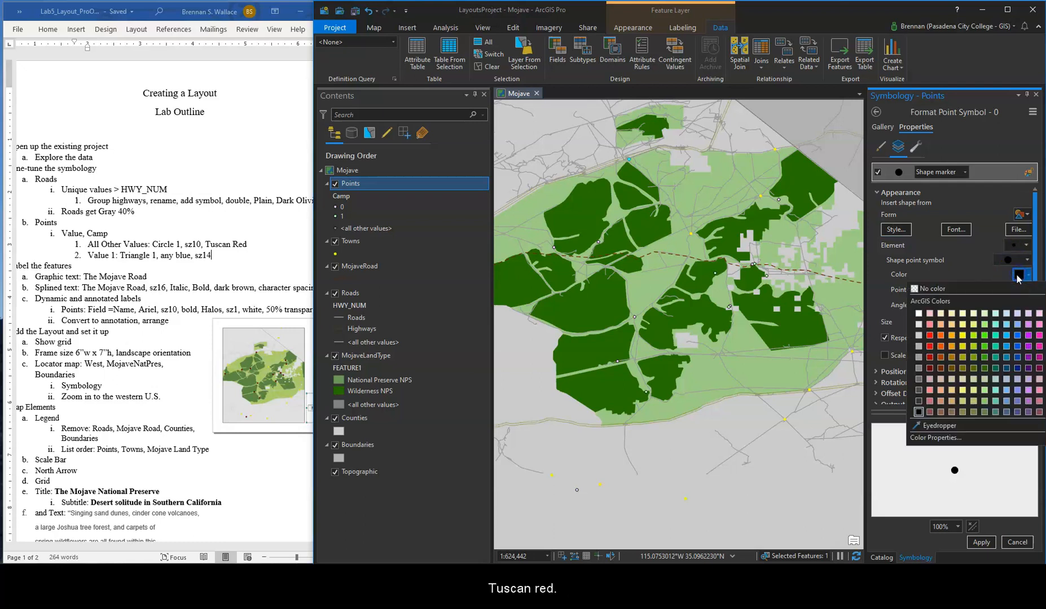
pyautogui.click(930, 357)
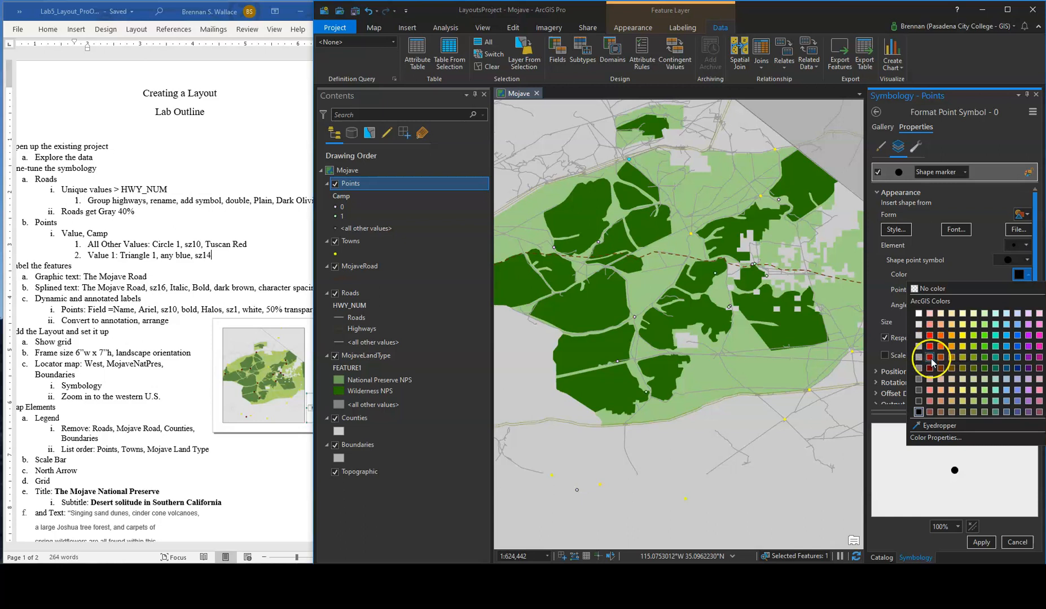
pyautogui.click(931, 358)
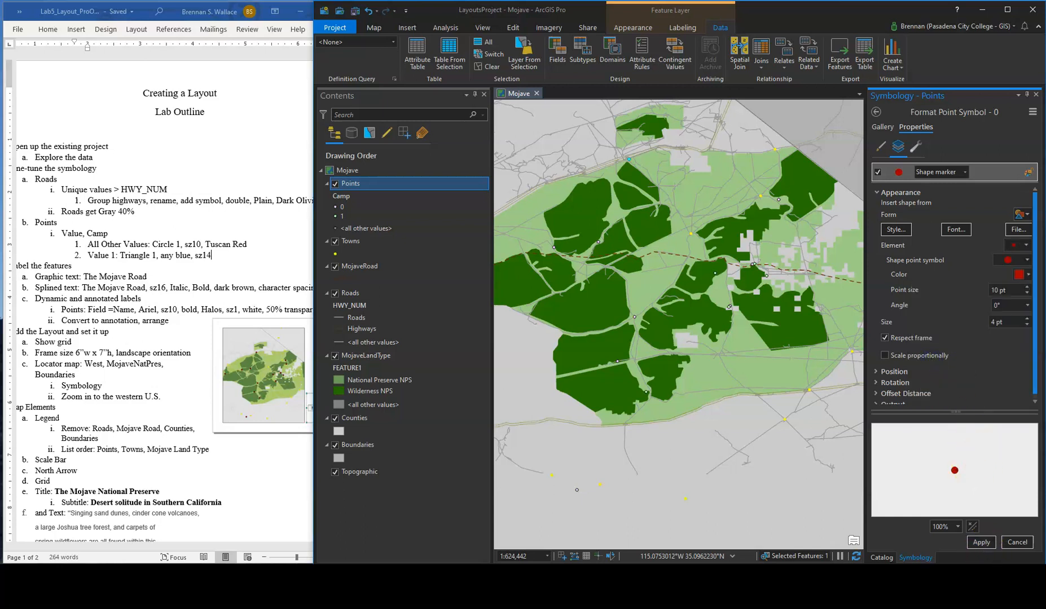
pyautogui.click(981, 542)
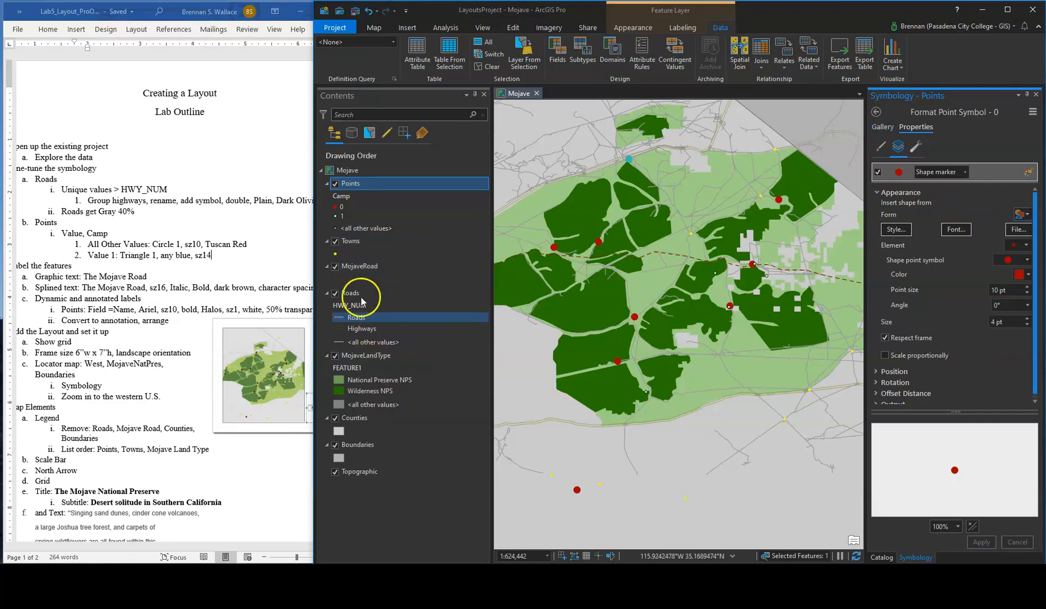
# Give the Camp value 1 symbol the Triangle 1 marker shape and a blue colour
pyautogui.click(341, 215)
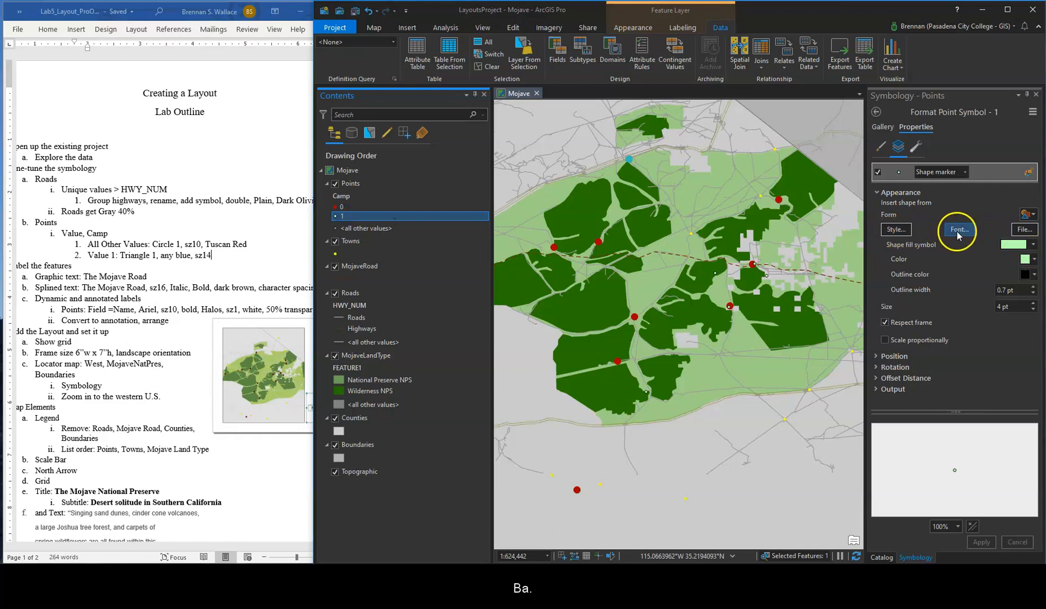
pyautogui.click(903, 229)
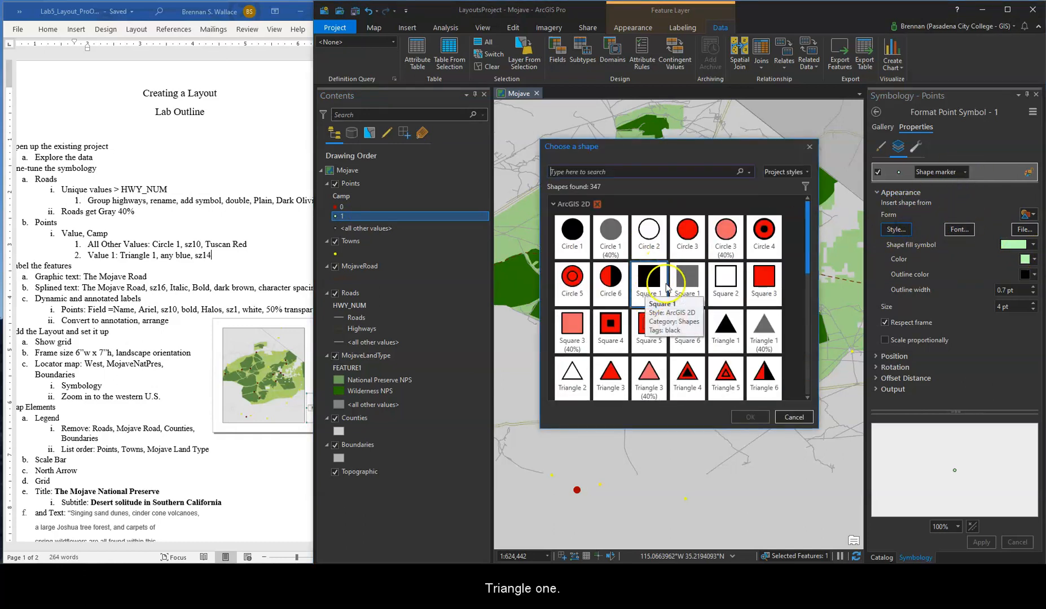
pyautogui.click(728, 328)
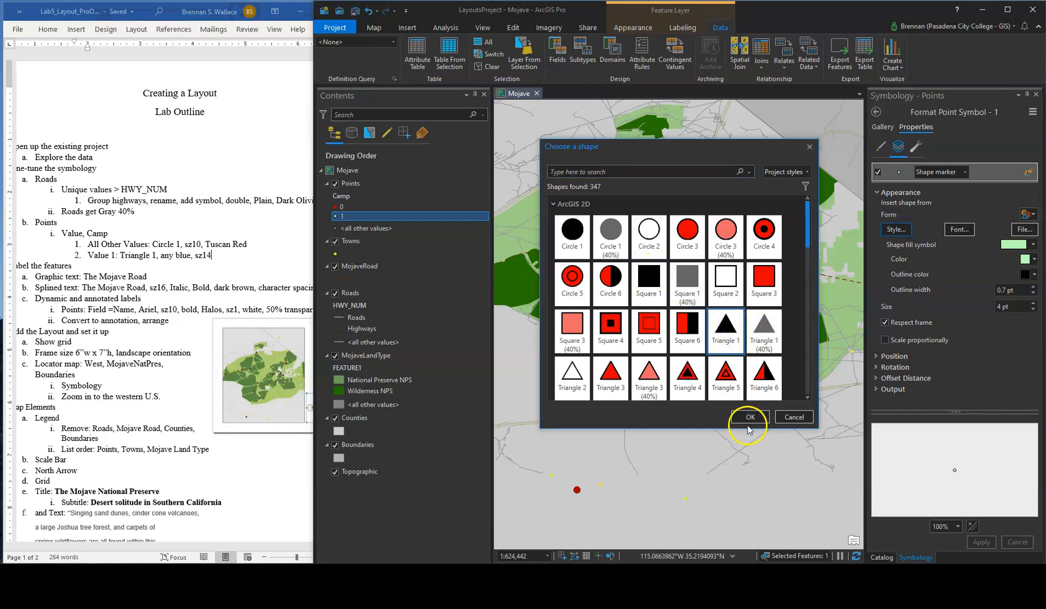
pyautogui.click(751, 417)
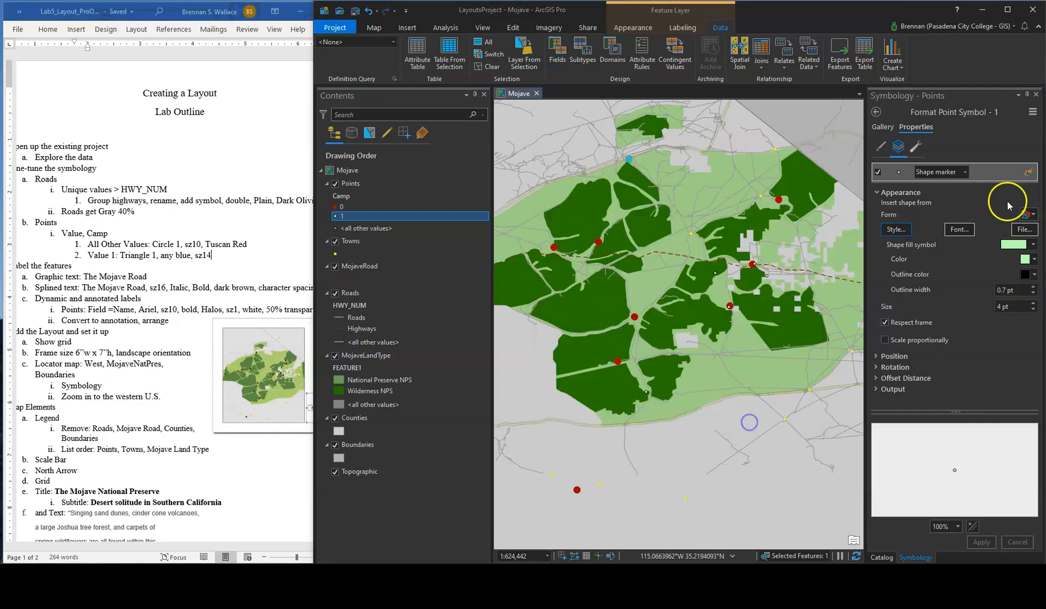
pyautogui.click(1027, 276)
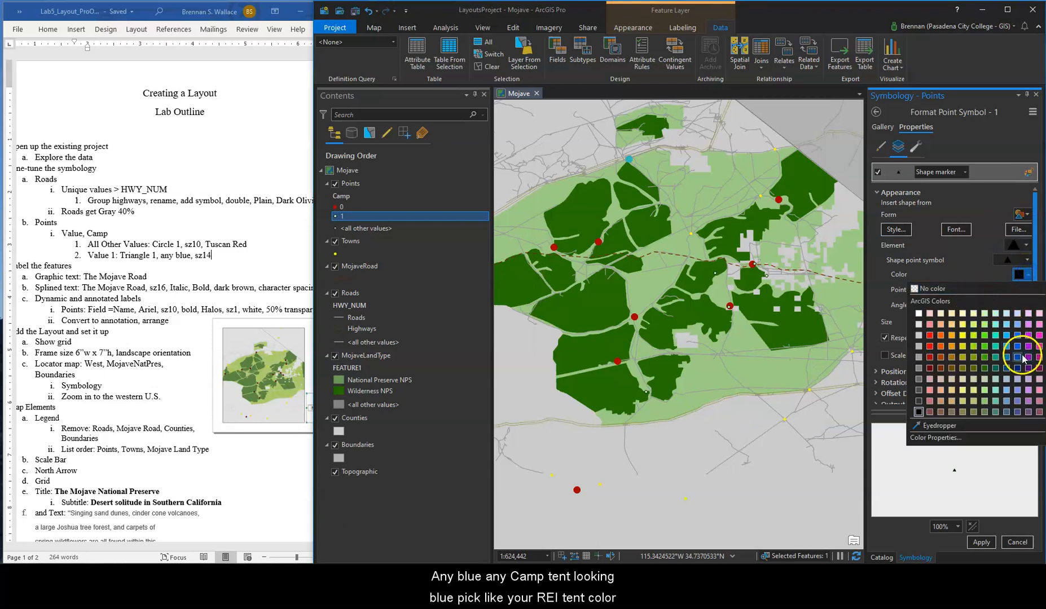
pyautogui.click(1017, 347)
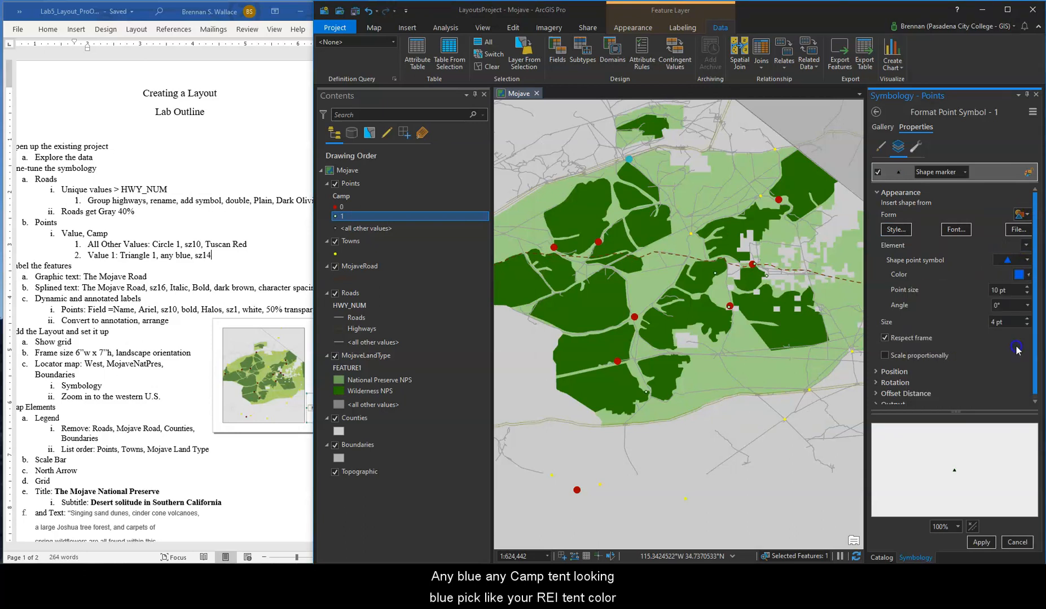
# Set the point size of the blue Camp value 1 triangle to 15 pt and apply it
pyautogui.click(1026, 307)
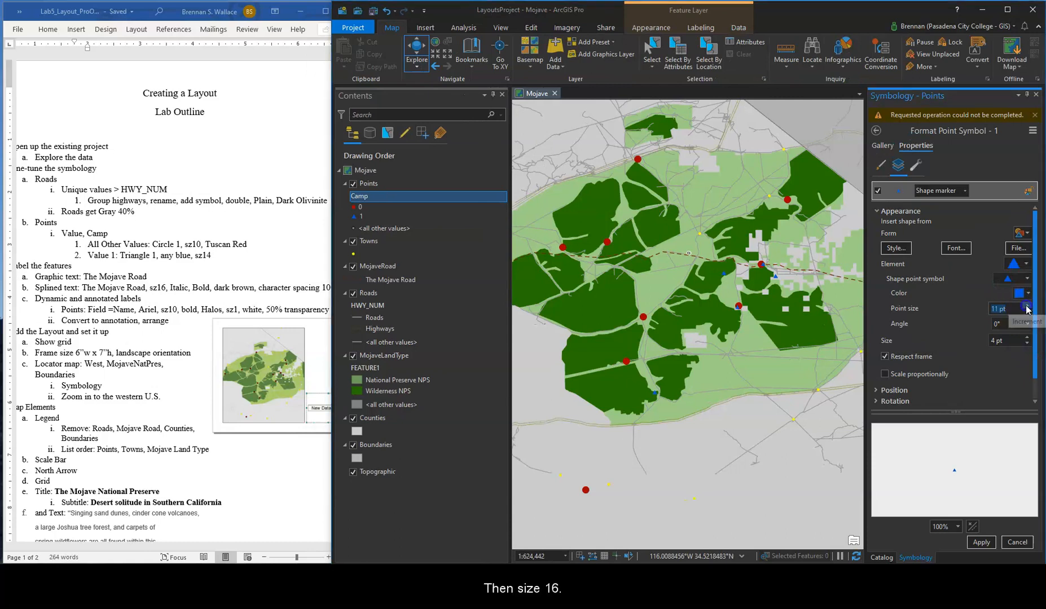
pyautogui.click(1027, 306)
pyautogui.click(976, 544)
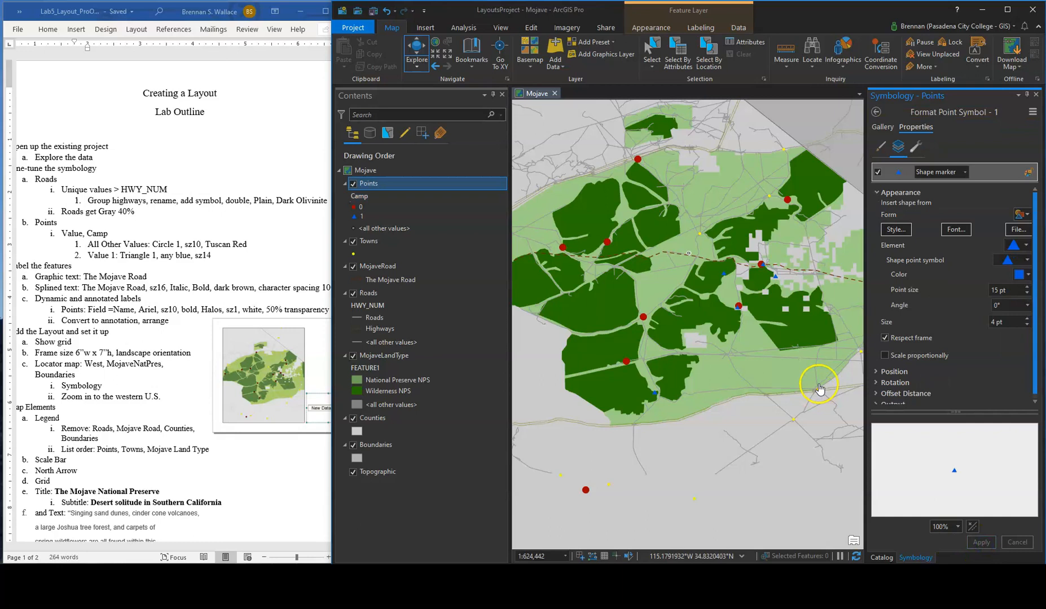
# Reduce the point size of the Camp value 0 circle to 8 pt and apply it
pyautogui.click(359, 207)
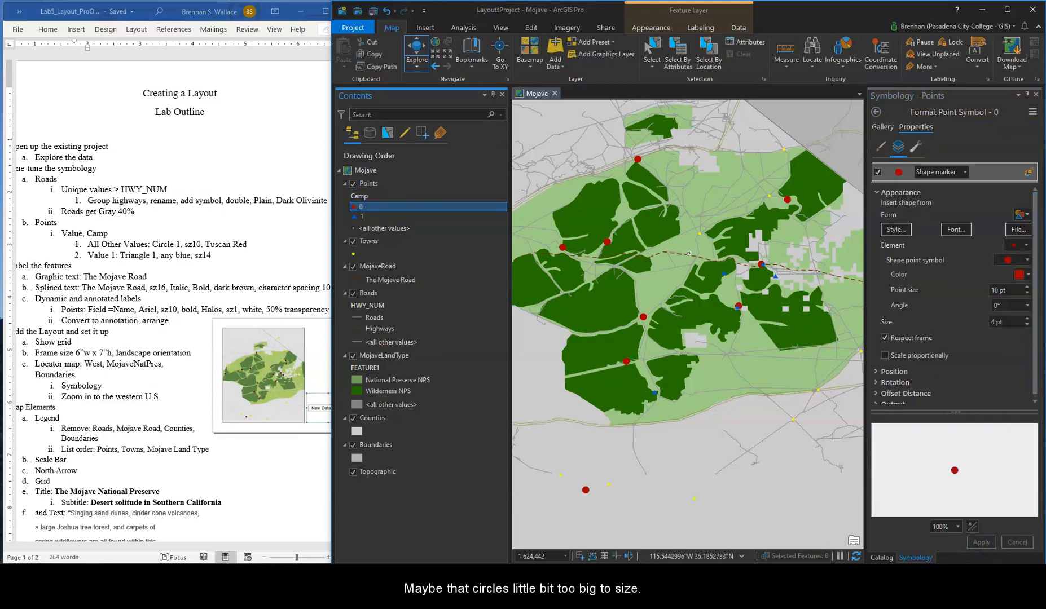
pyautogui.click(1028, 293)
pyautogui.click(1027, 294)
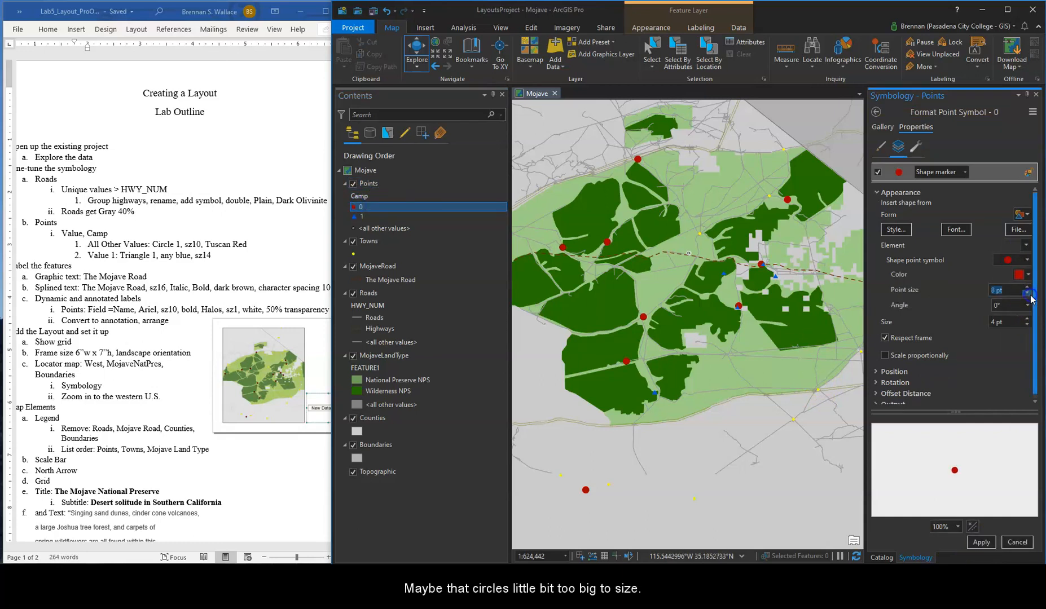
pyautogui.click(982, 542)
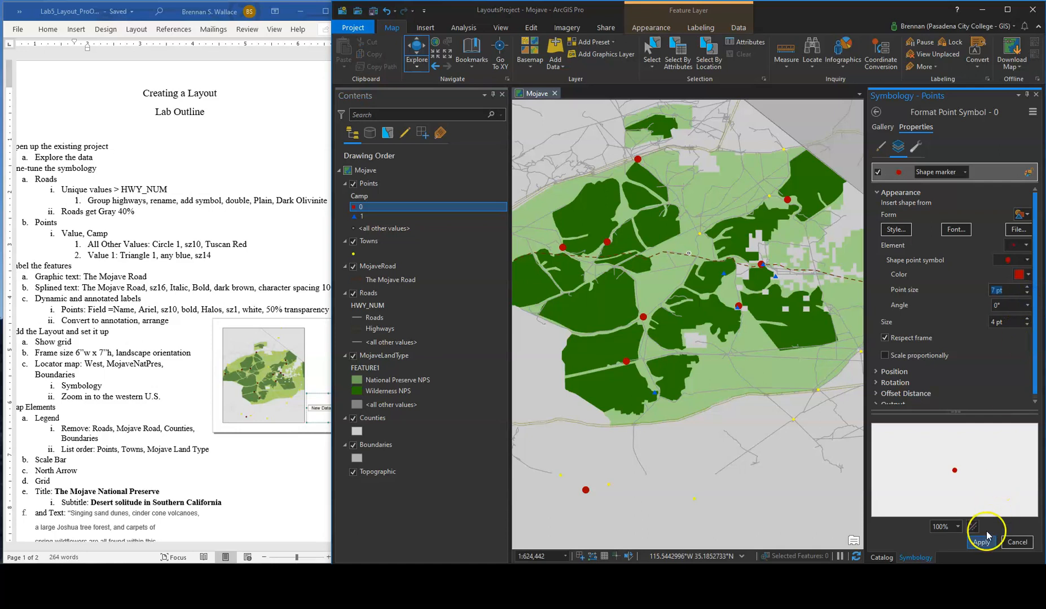
pyautogui.click(1027, 287)
pyautogui.click(981, 541)
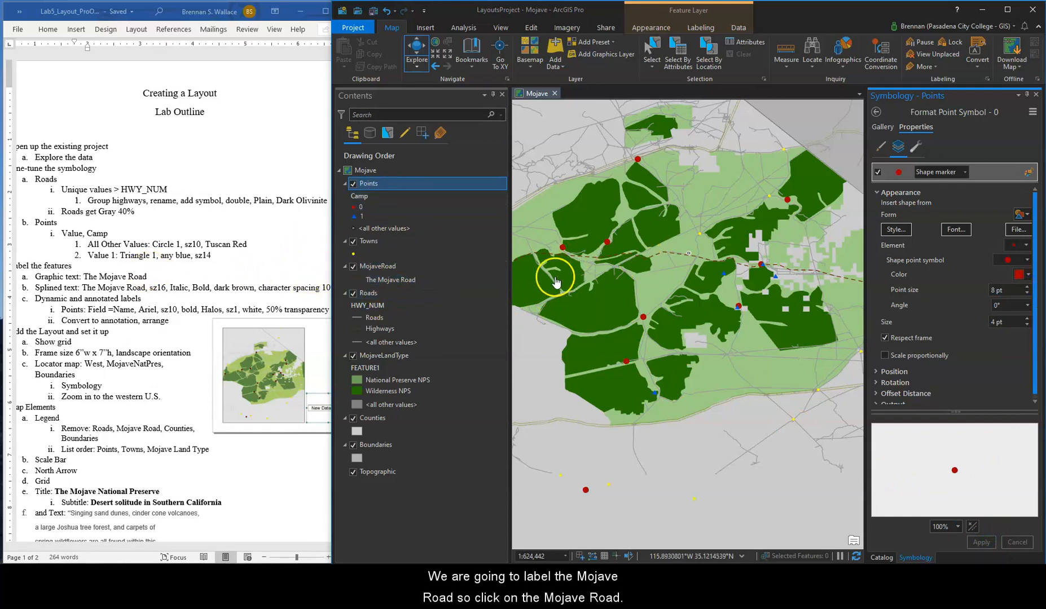
# Select the MojaveRoad layer and turn off Label Features In This Class in its labeling settings
pyautogui.click(390, 267)
pyautogui.click(394, 279)
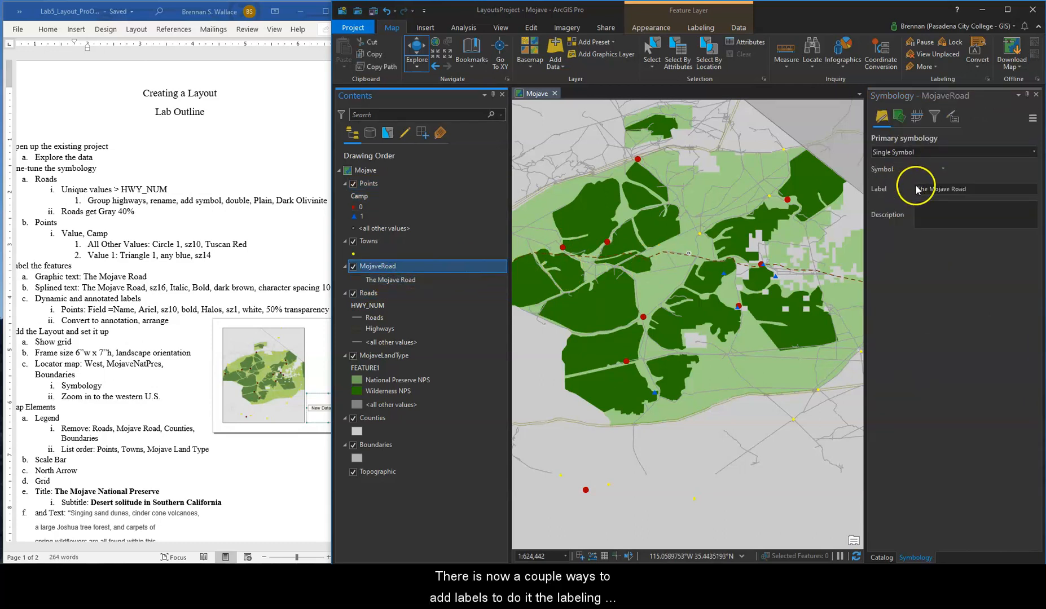
pyautogui.click(899, 116)
pyautogui.click(917, 116)
pyautogui.click(934, 117)
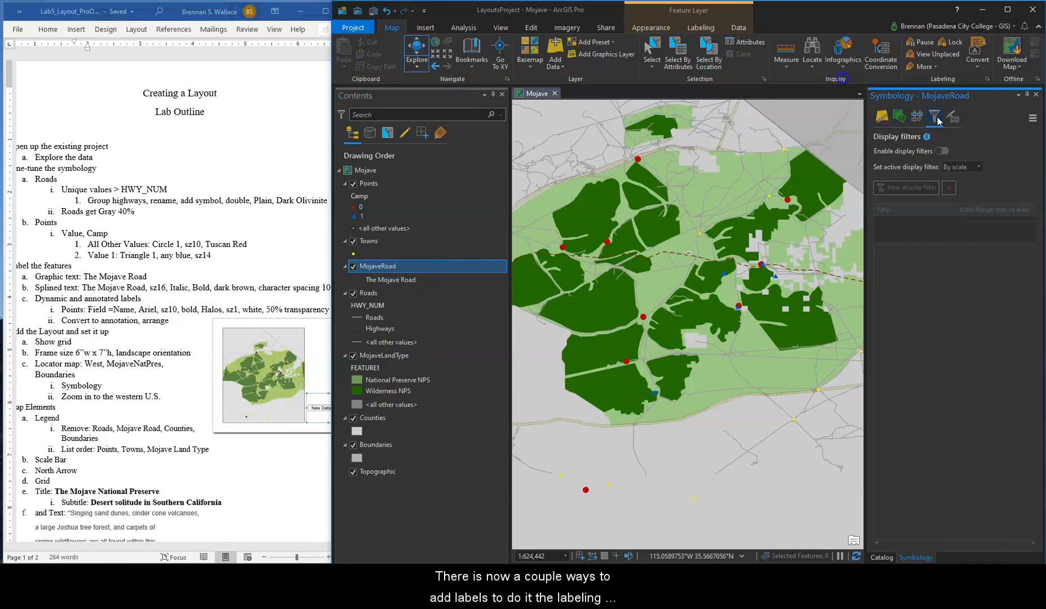
pyautogui.click(701, 28)
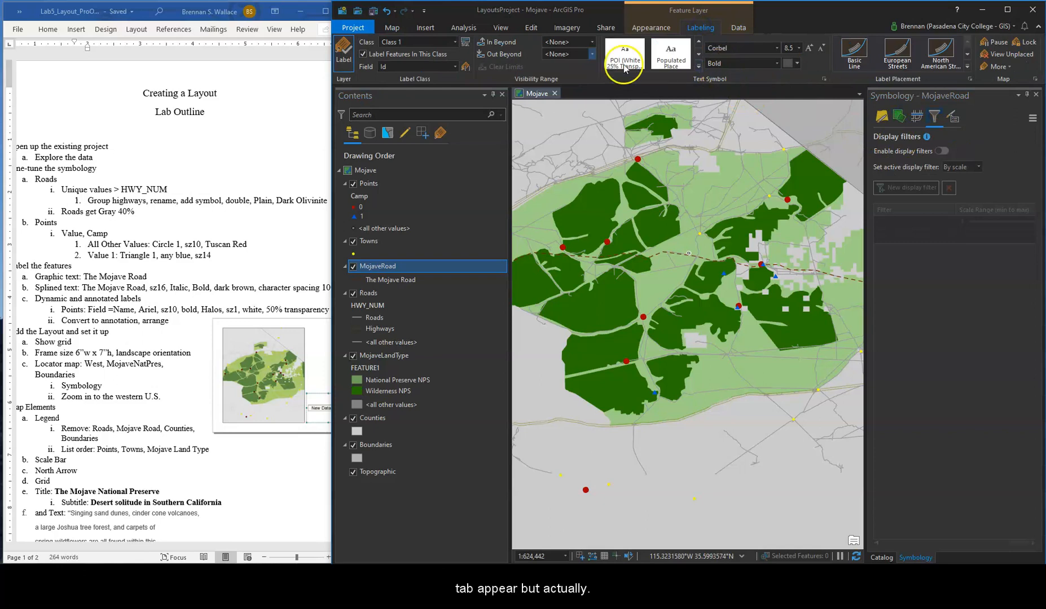
pyautogui.click(363, 55)
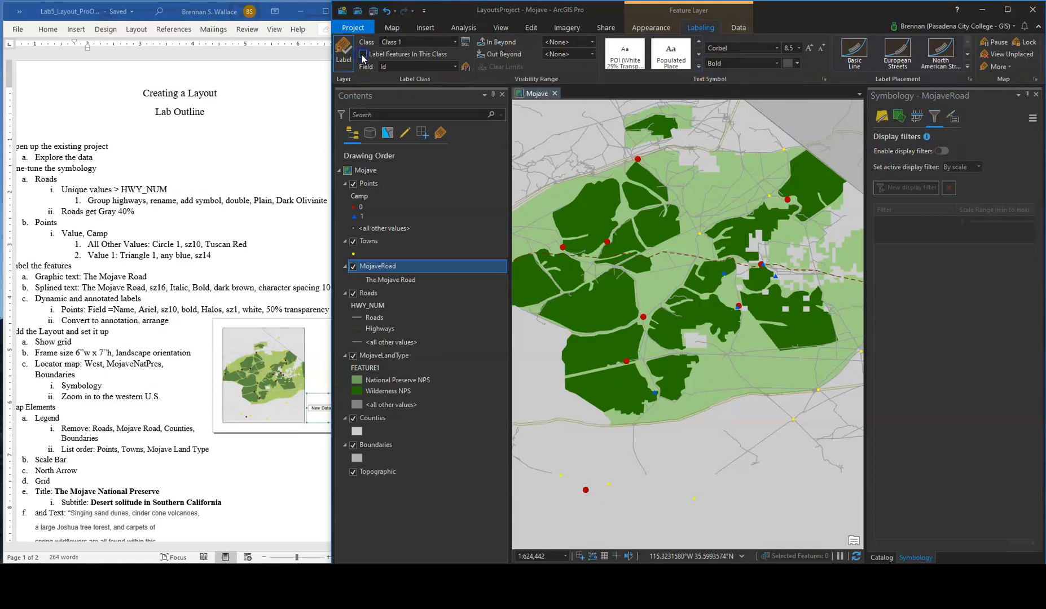
# Add a graphics layer to the Mojave map and bring up its graphics tools
pyautogui.click(397, 267)
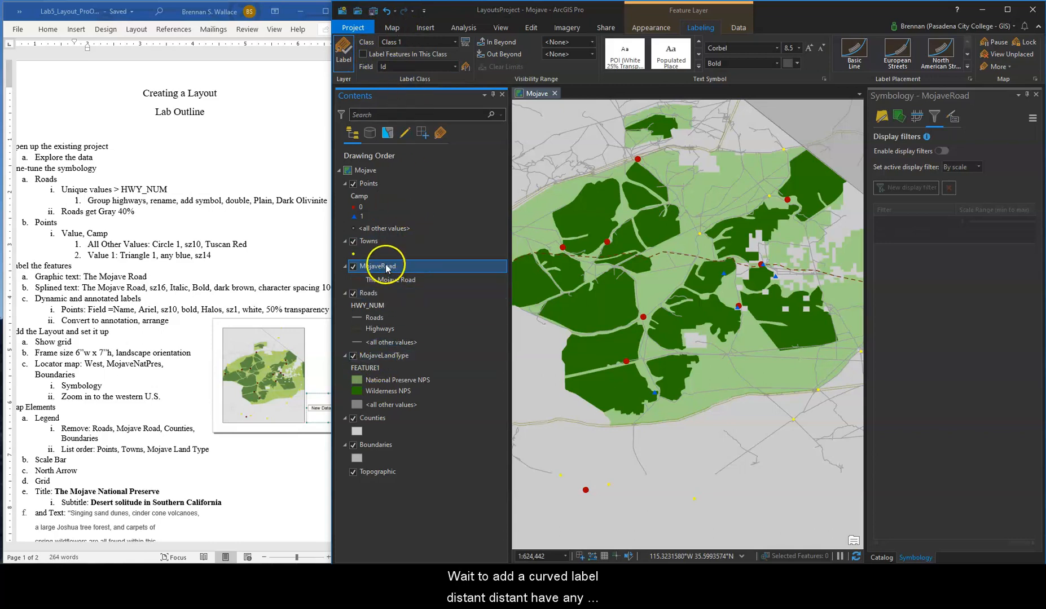
pyautogui.click(393, 28)
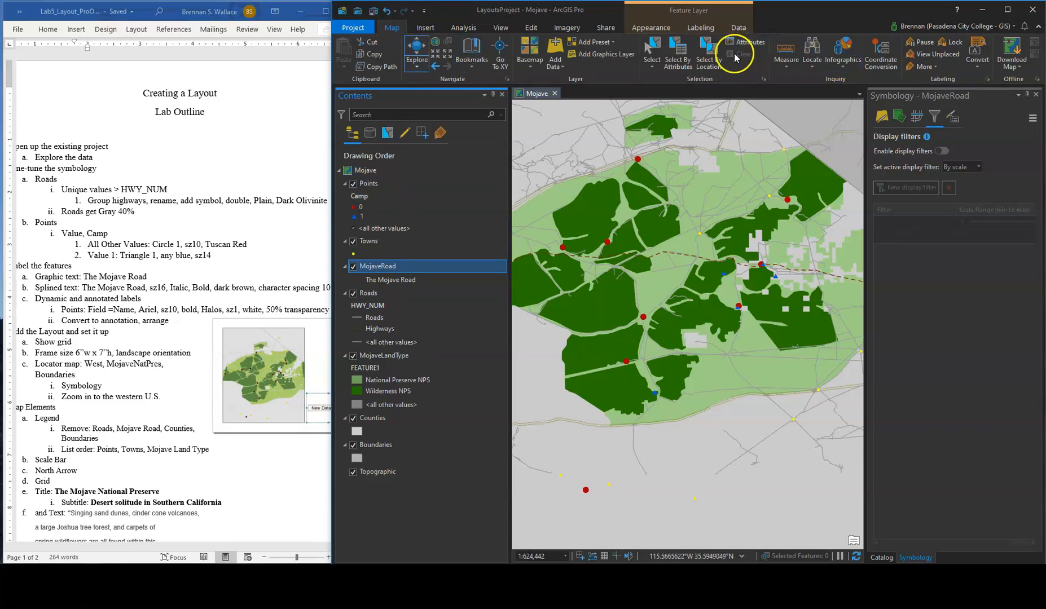
pyautogui.click(594, 57)
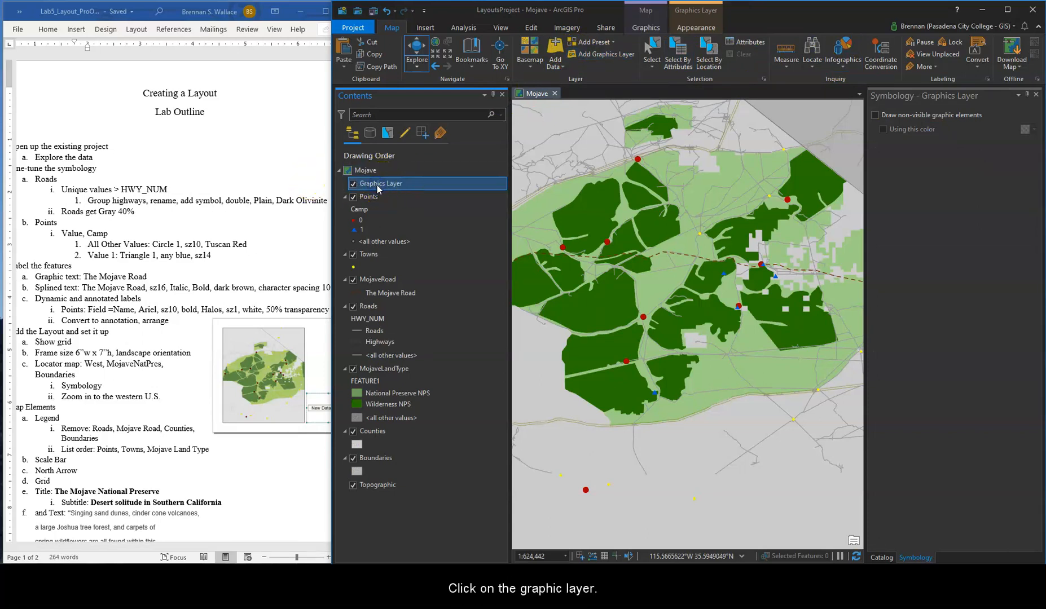
pyautogui.click(646, 27)
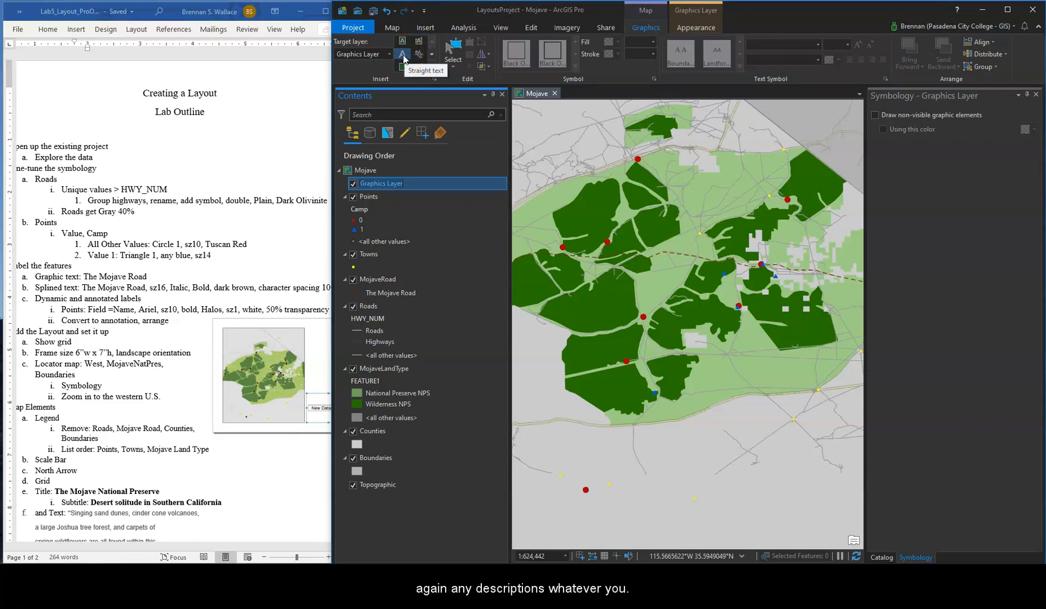
# Try a straight text graphic reading Mojave Road, move it north of the road, and delete it
pyautogui.click(404, 59)
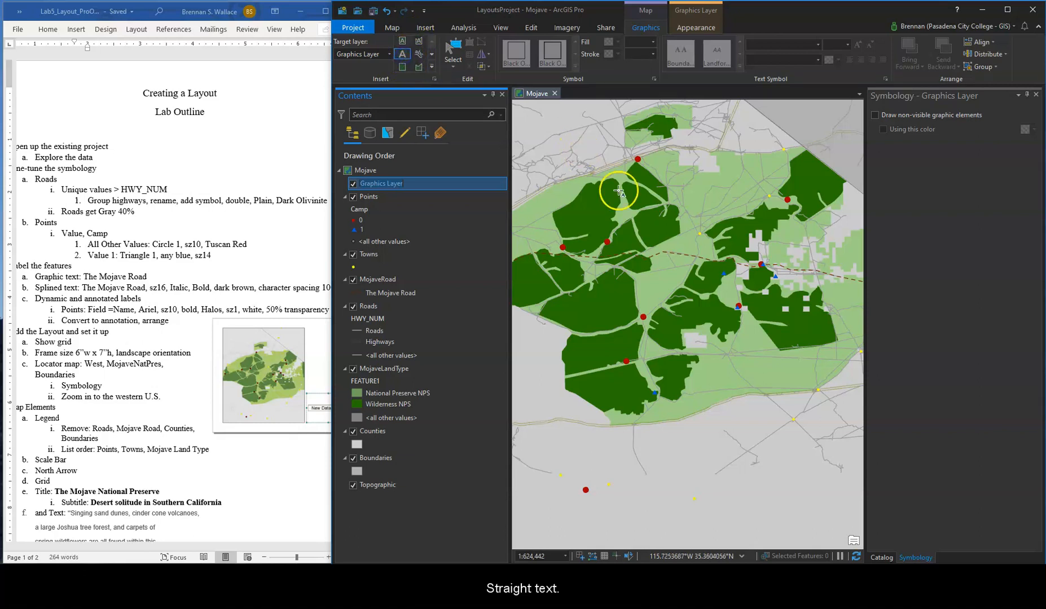
pyautogui.click(656, 244)
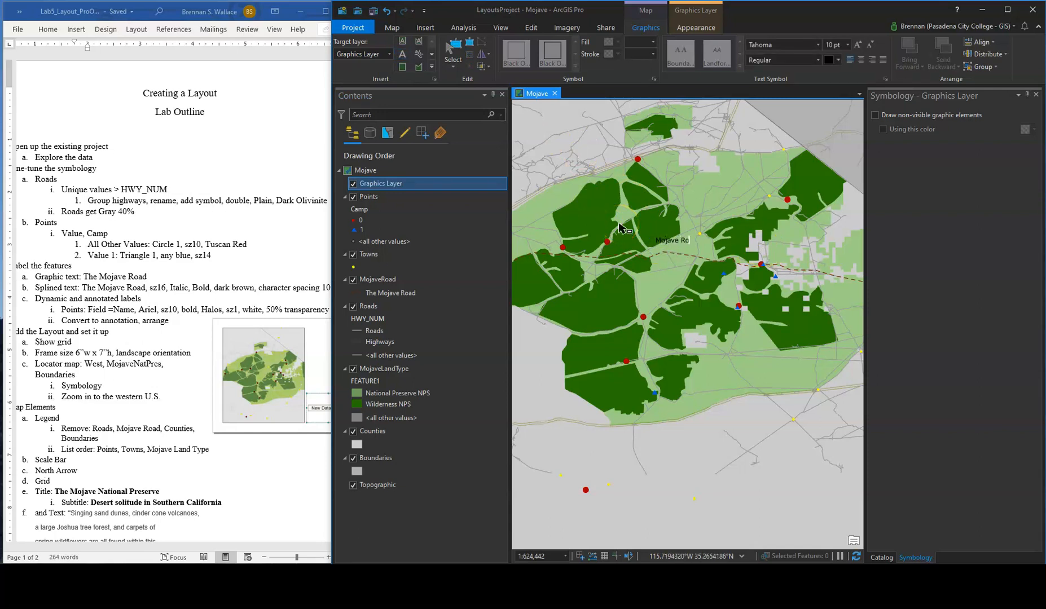
pyautogui.click(752, 218)
pyautogui.moveTo(686, 231); pyautogui.dragTo(668, 195)
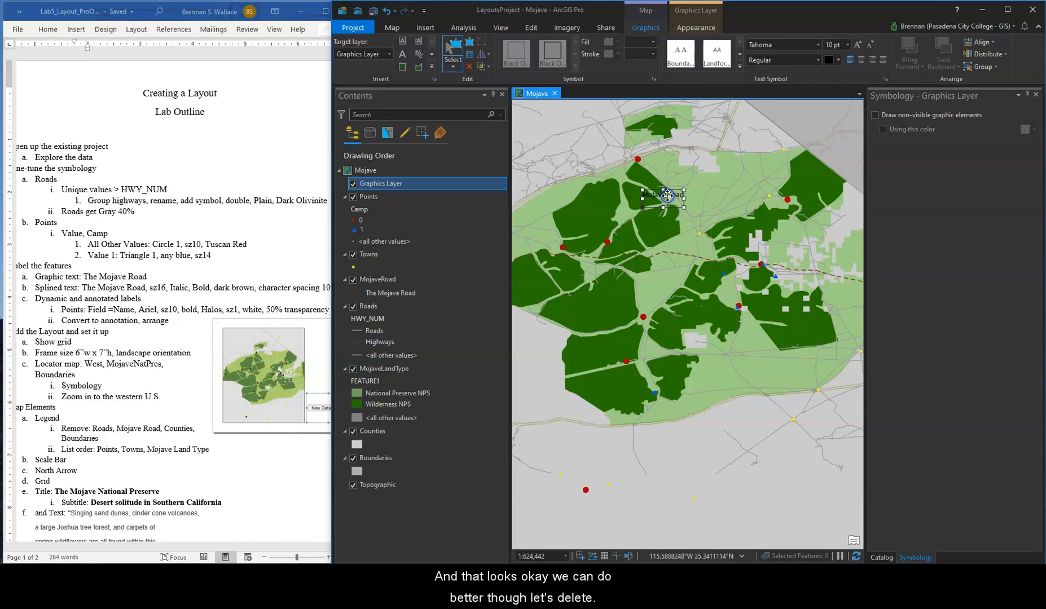
pyautogui.press('Delete')
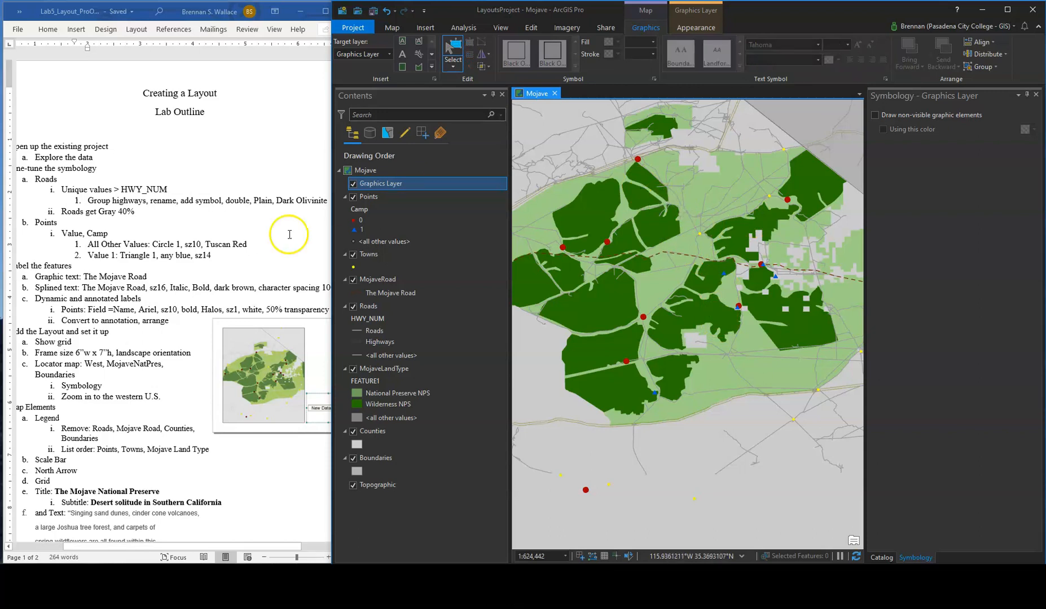
# Draw a curved text path just above the Mojave Road, following its bends from west to east across the preserve
pyautogui.click(418, 56)
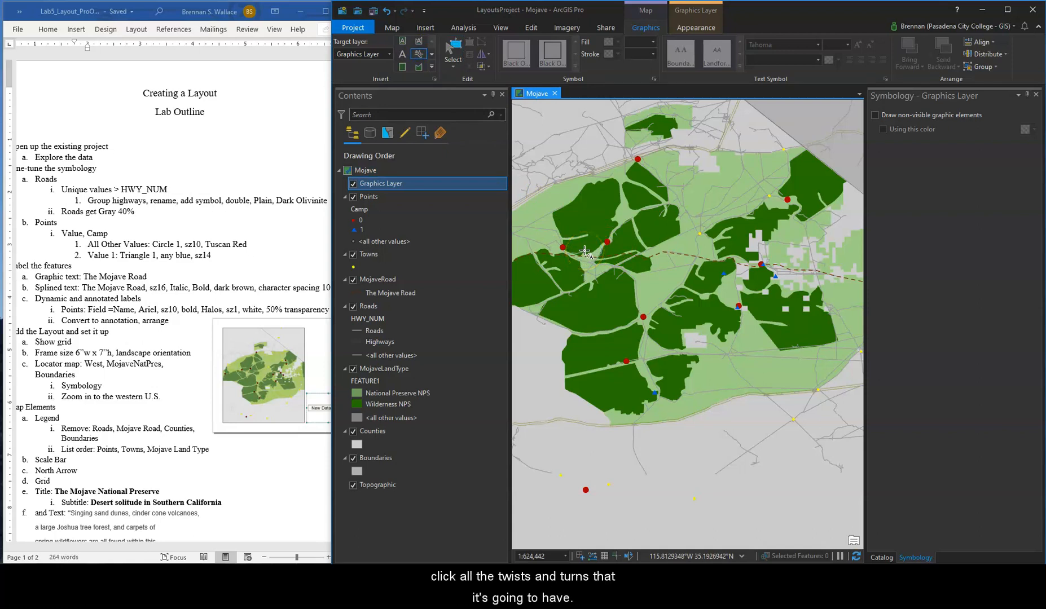
pyautogui.click(584, 252)
pyautogui.click(600, 243)
pyautogui.click(615, 241)
pyautogui.click(628, 244)
pyautogui.click(634, 244)
pyautogui.click(647, 251)
pyautogui.click(667, 242)
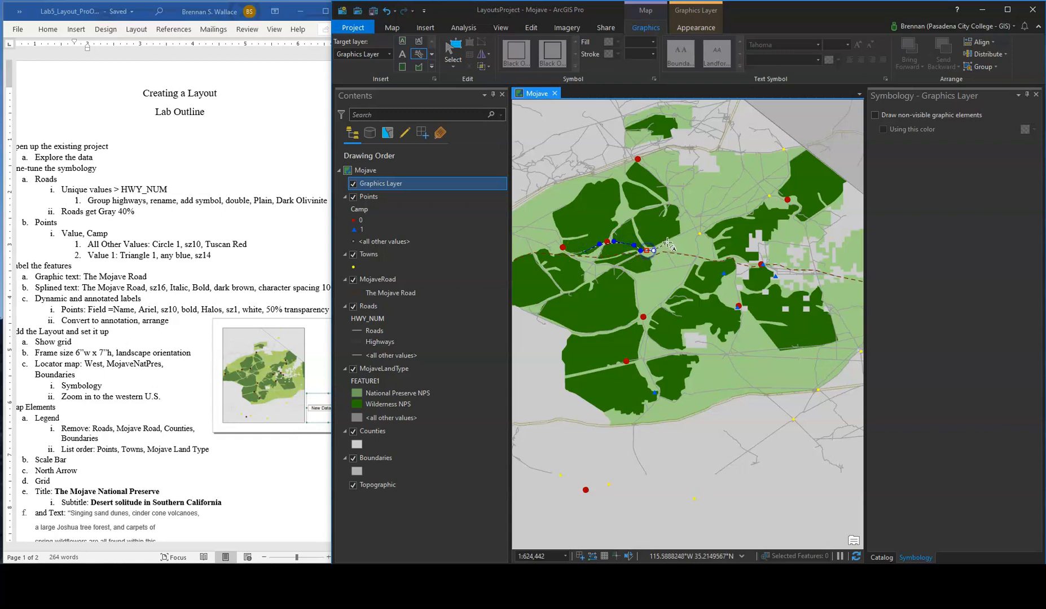
pyautogui.click(698, 252)
pyautogui.click(721, 252)
pyautogui.click(731, 248)
pyautogui.click(745, 252)
pyautogui.click(767, 262)
pyautogui.click(779, 261)
pyautogui.doubleClick(793, 256)
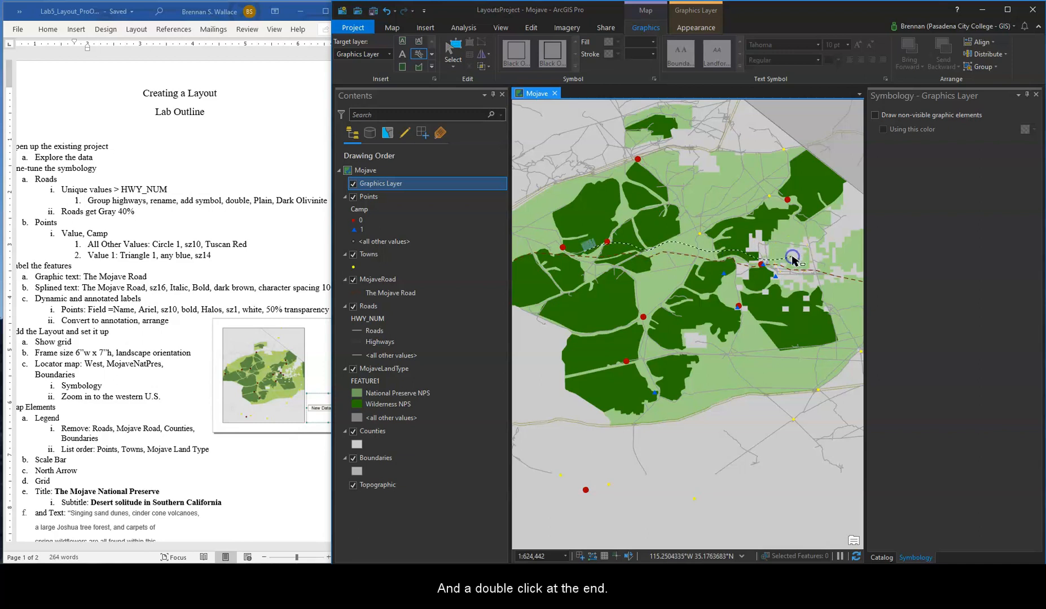
# Enter The Mojave Road as the curved text and finish editing it
pyautogui.click(619, 254)
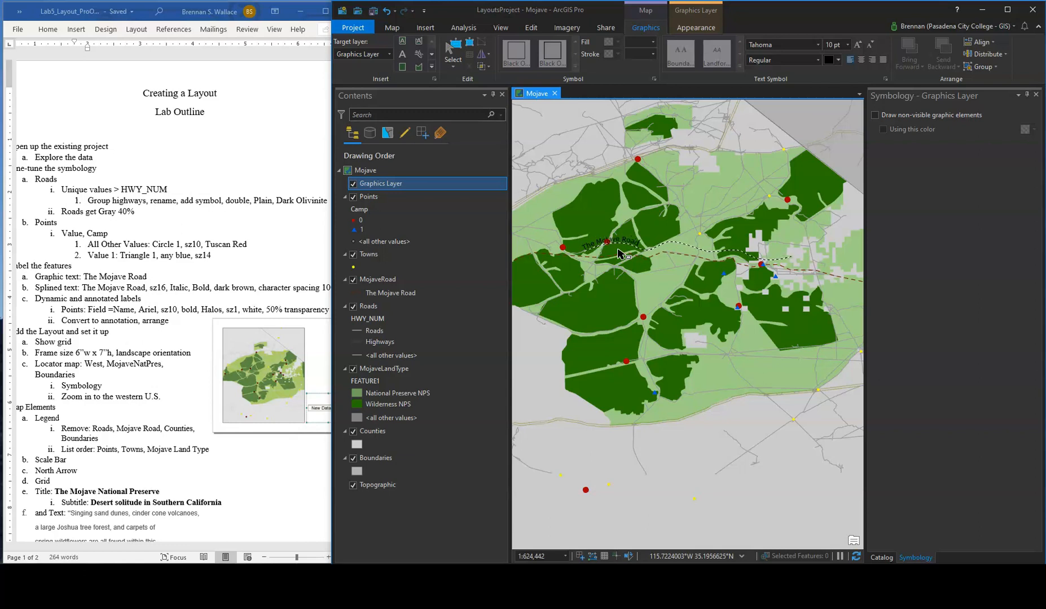
pyautogui.click(629, 239)
pyautogui.doubleClick(630, 241)
pyautogui.click(900, 133)
pyautogui.click(710, 208)
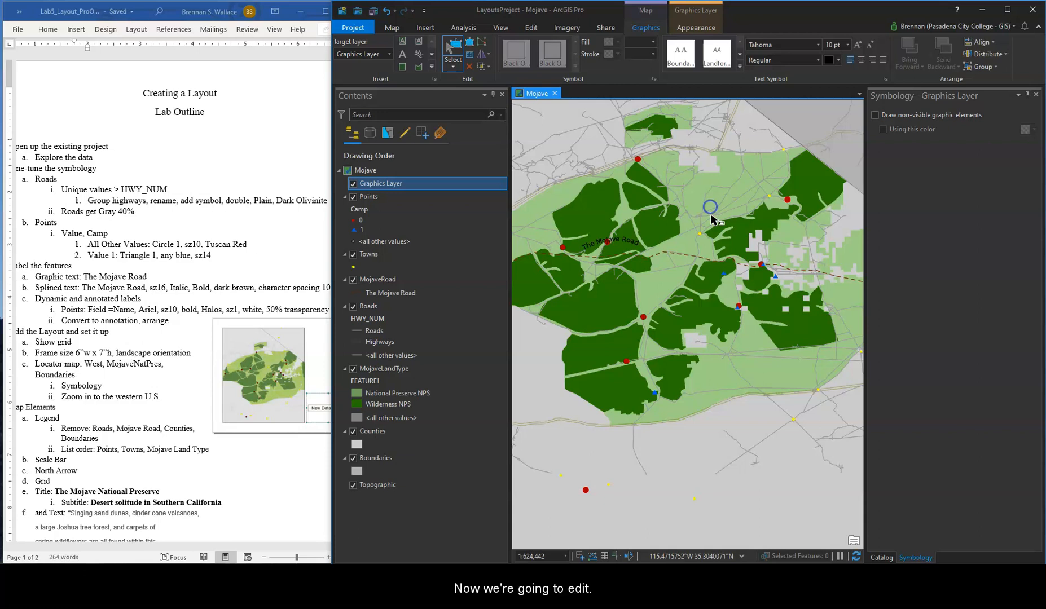
# Open the appearance settings of the curved text's symbol and choose the Tahoma font
pyautogui.click(632, 242)
pyautogui.rightClick(630, 244)
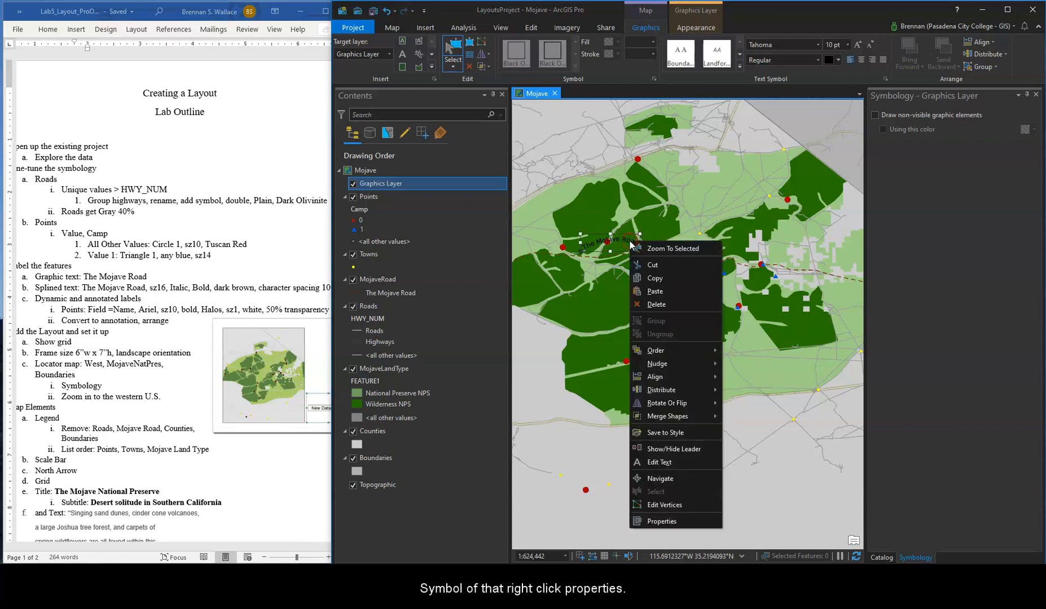
pyautogui.click(671, 522)
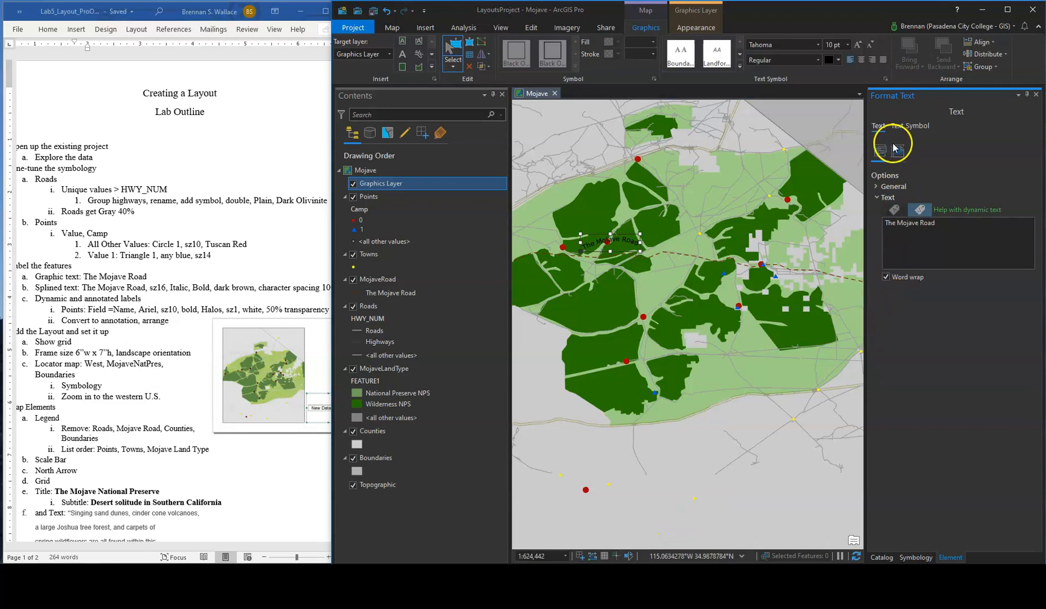
pyautogui.click(907, 126)
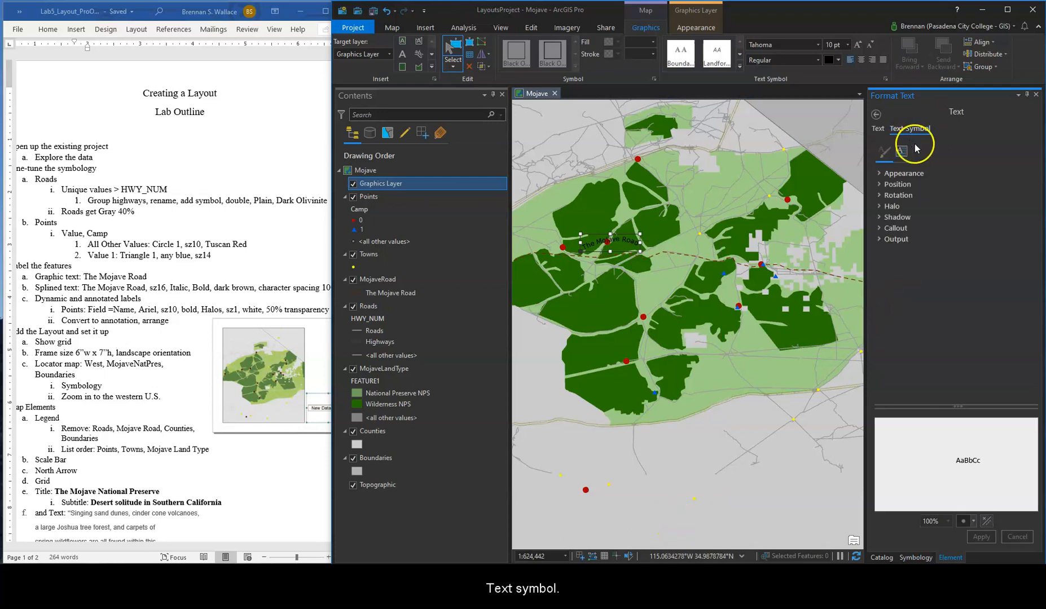
pyautogui.click(905, 173)
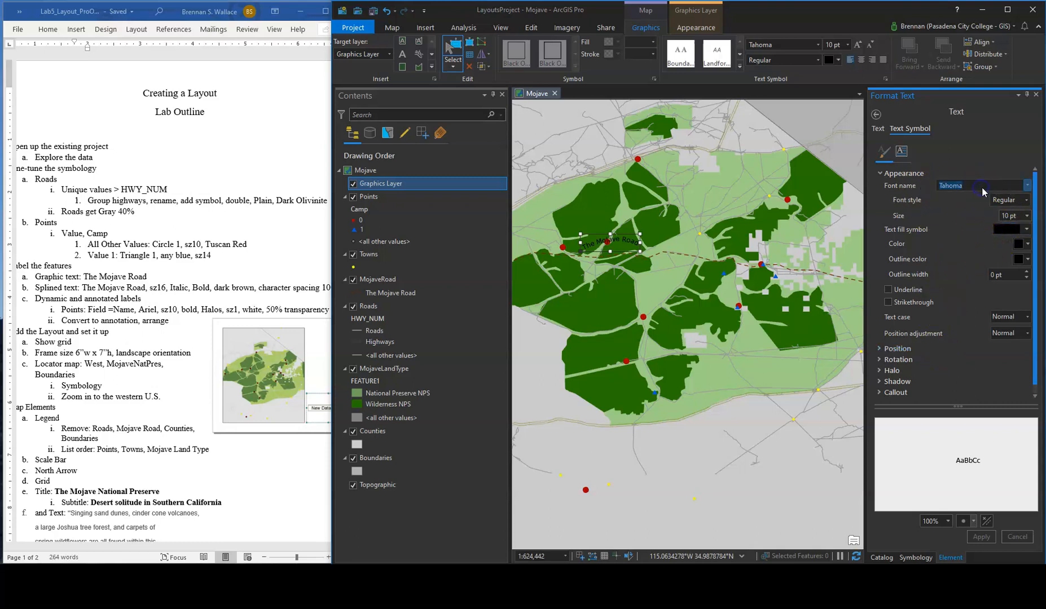
pyautogui.click(1027, 186)
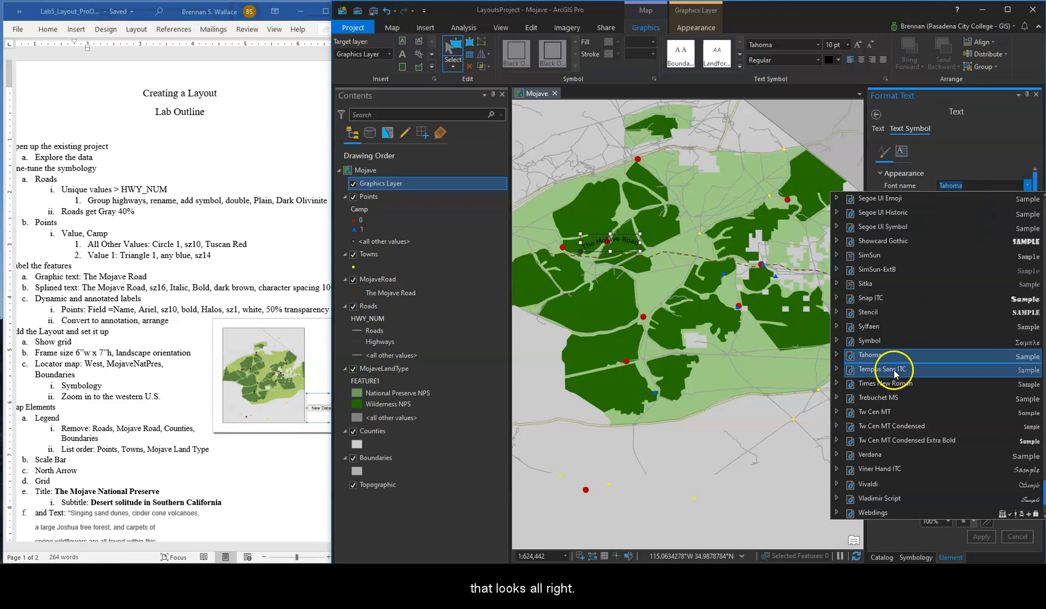
pyautogui.click(894, 363)
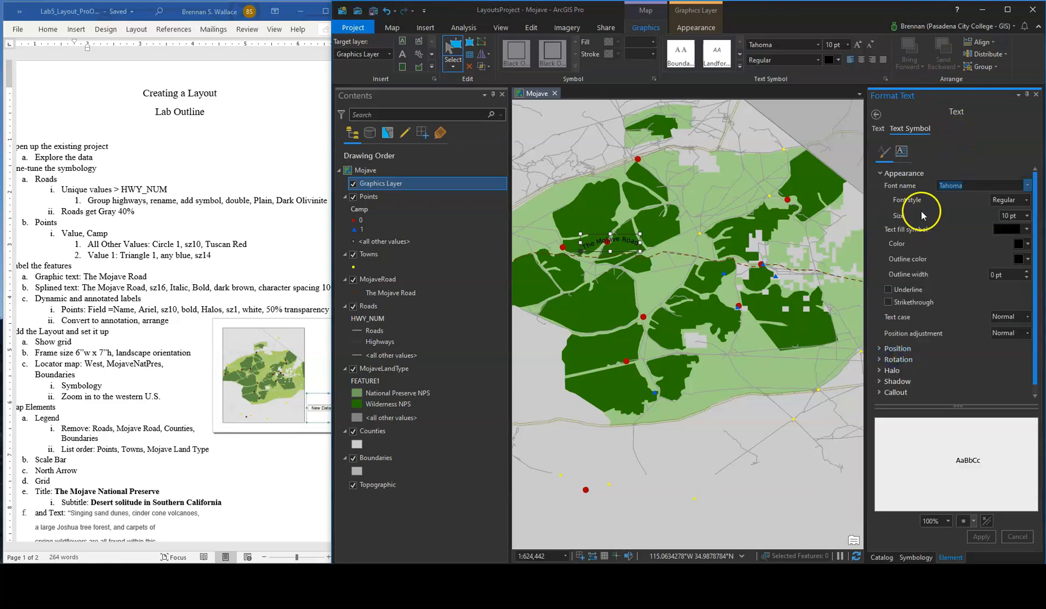
# Set the curved text's font style to Bold and its size to 16 pt
pyautogui.click(1027, 200)
pyautogui.click(1010, 226)
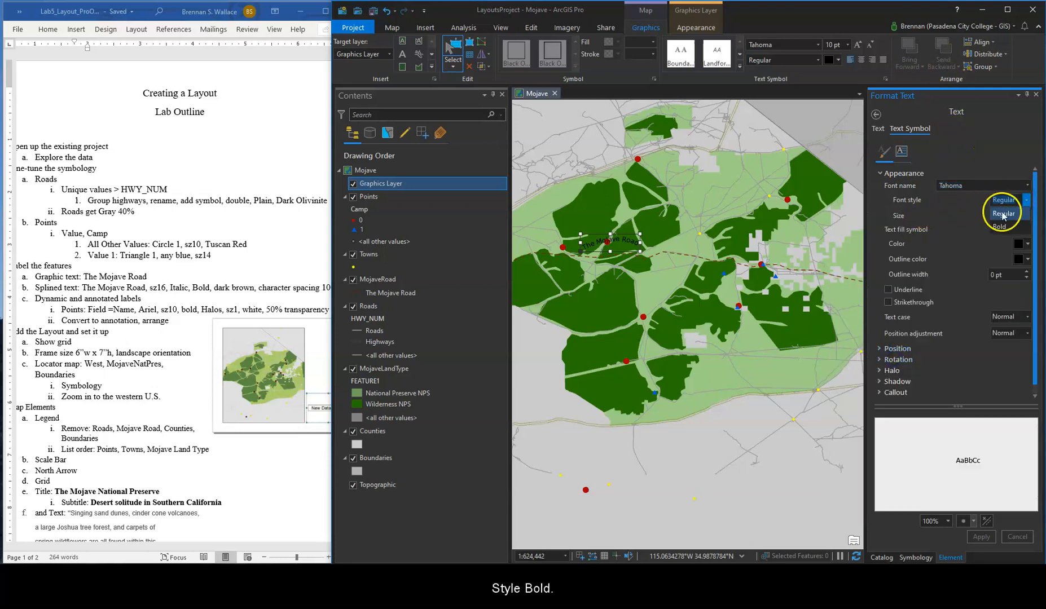
pyautogui.click(1025, 217)
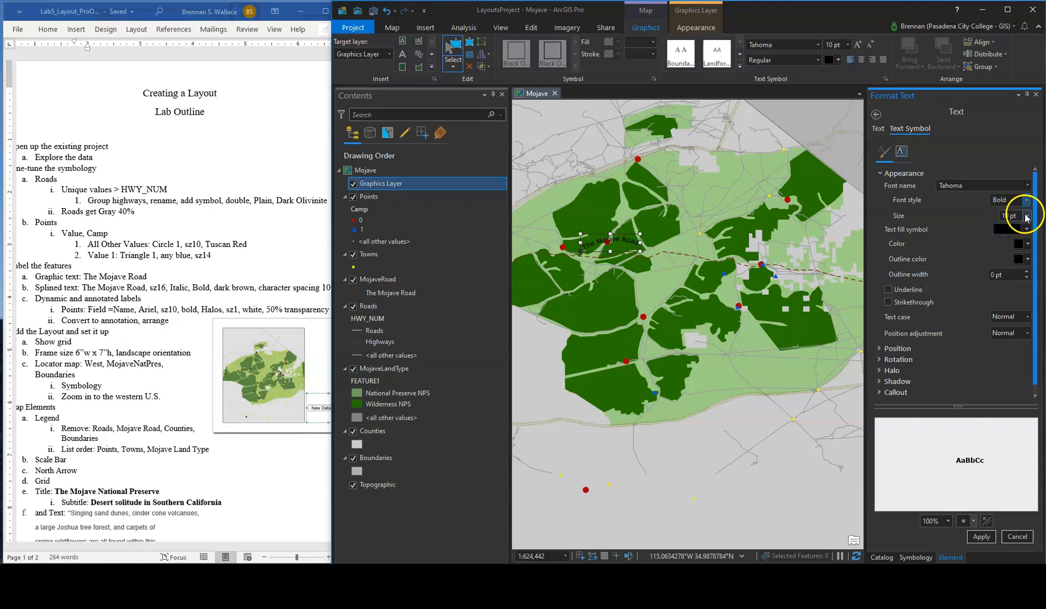
pyautogui.click(1026, 218)
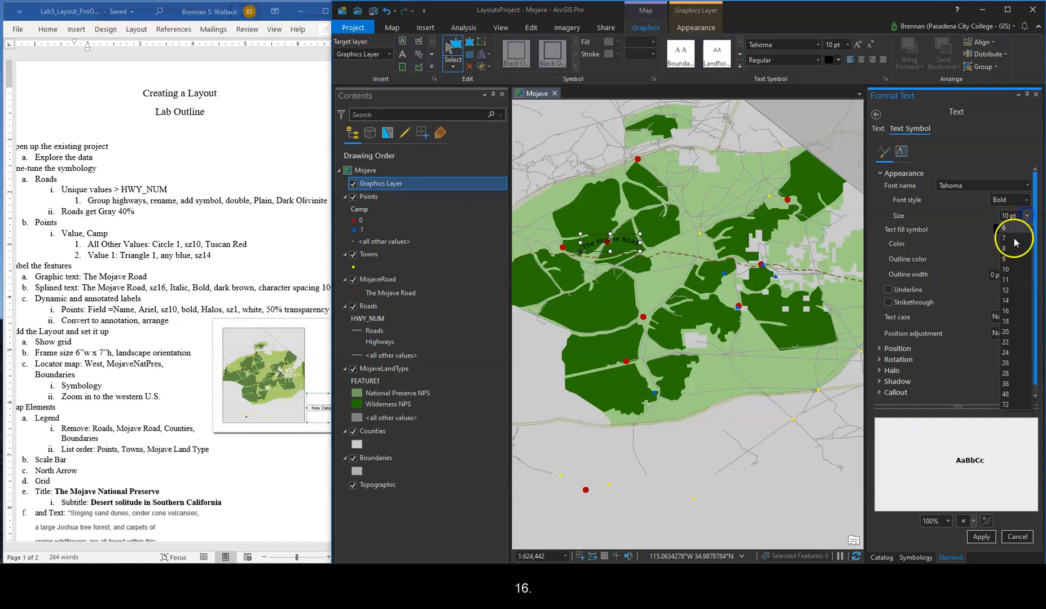
pyautogui.click(1010, 307)
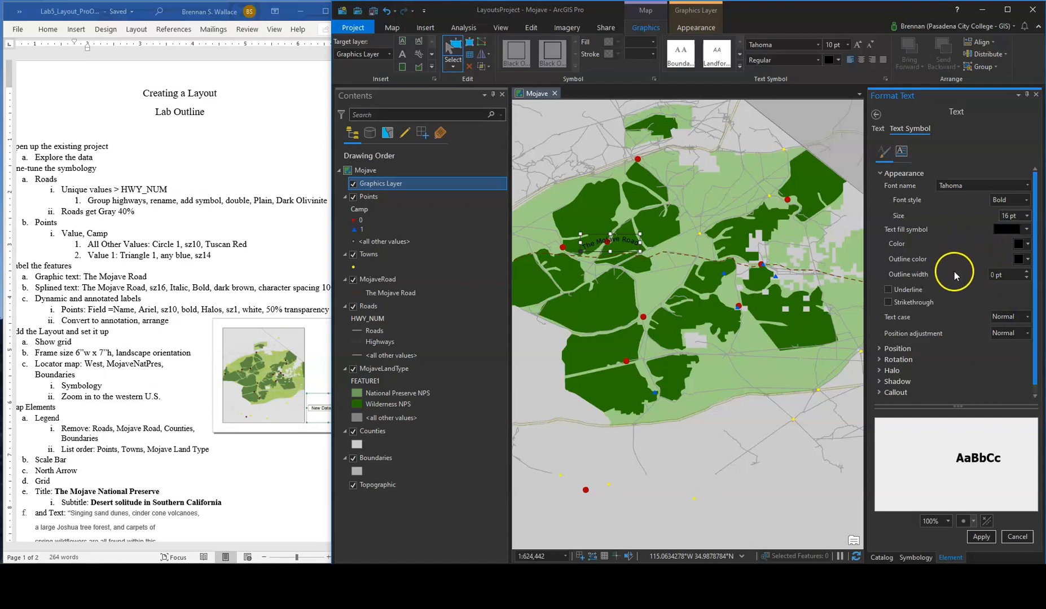
# Colour the curved road text dark brown and apply the symbol changes
pyautogui.click(1022, 244)
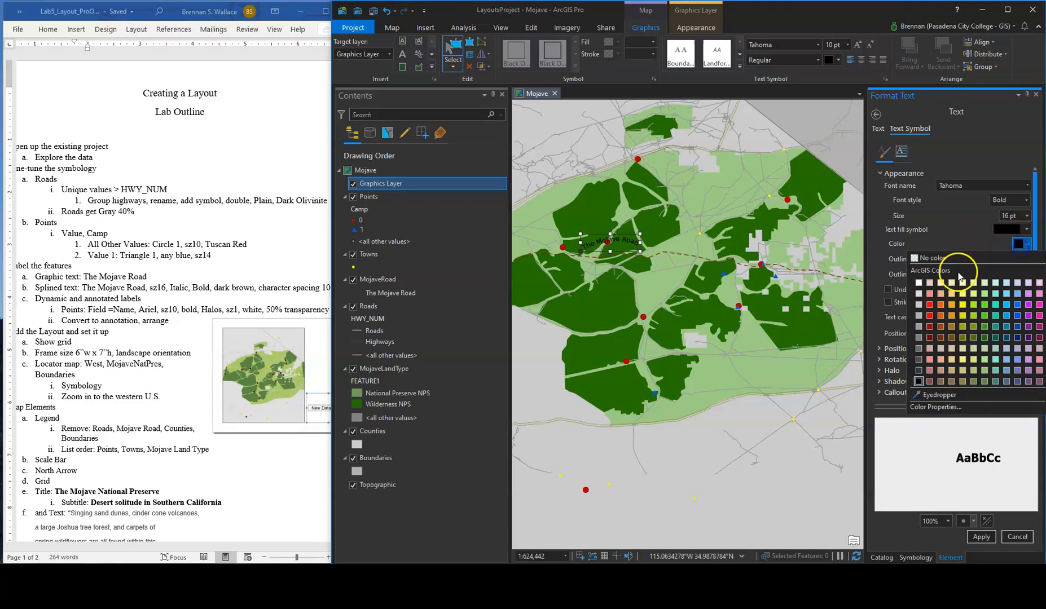
pyautogui.click(941, 338)
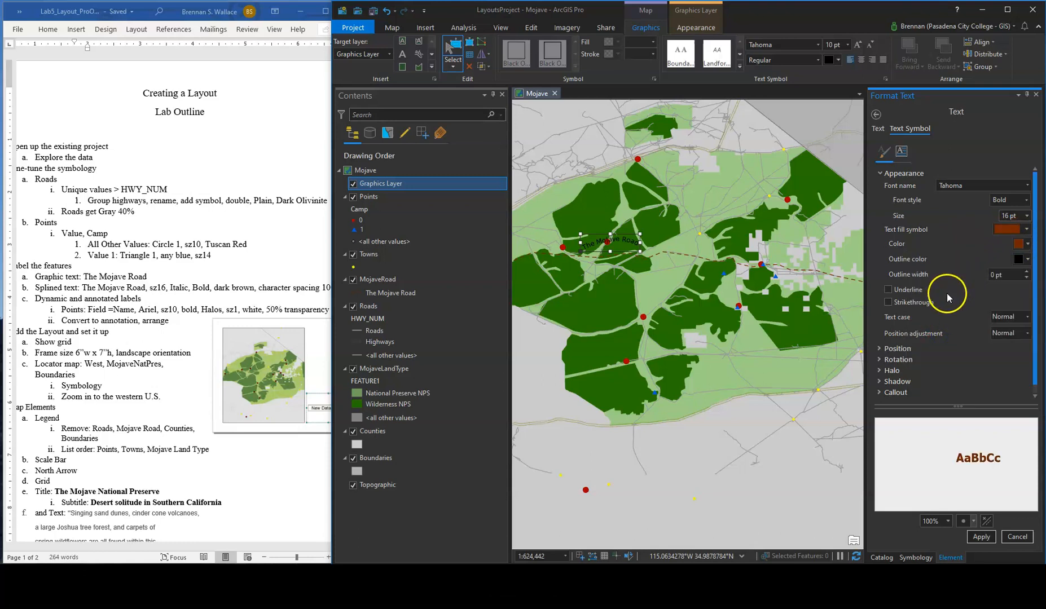
pyautogui.click(895, 348)
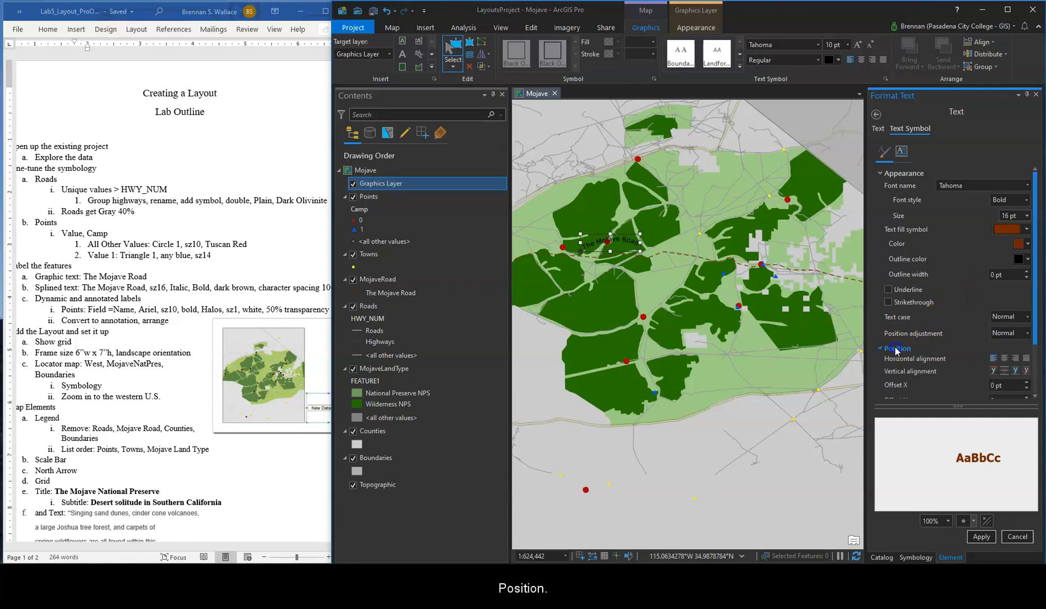
pyautogui.scroll(-1, 916, 350)
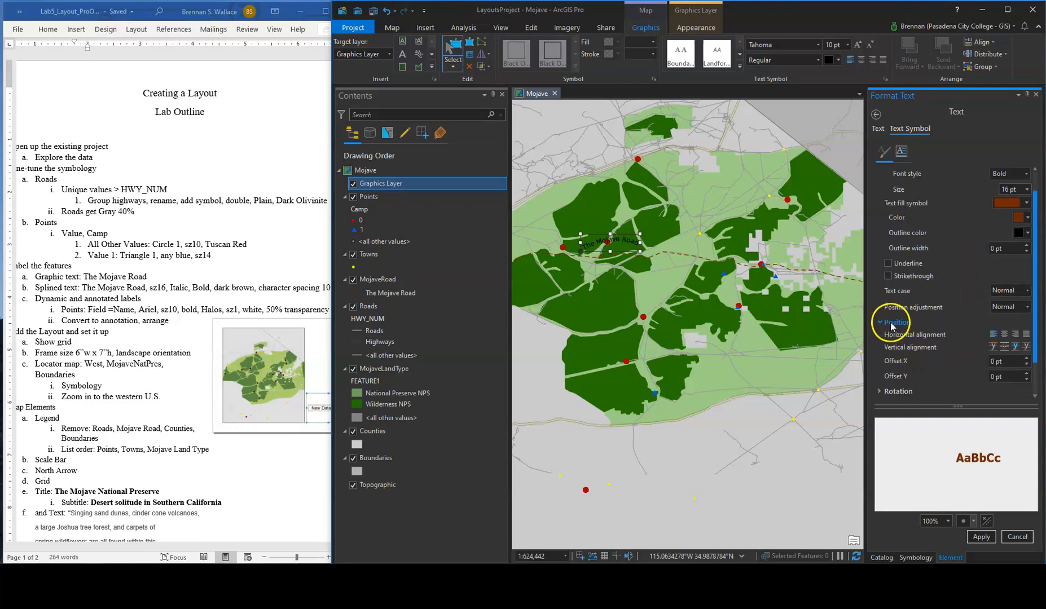
pyautogui.click(891, 324)
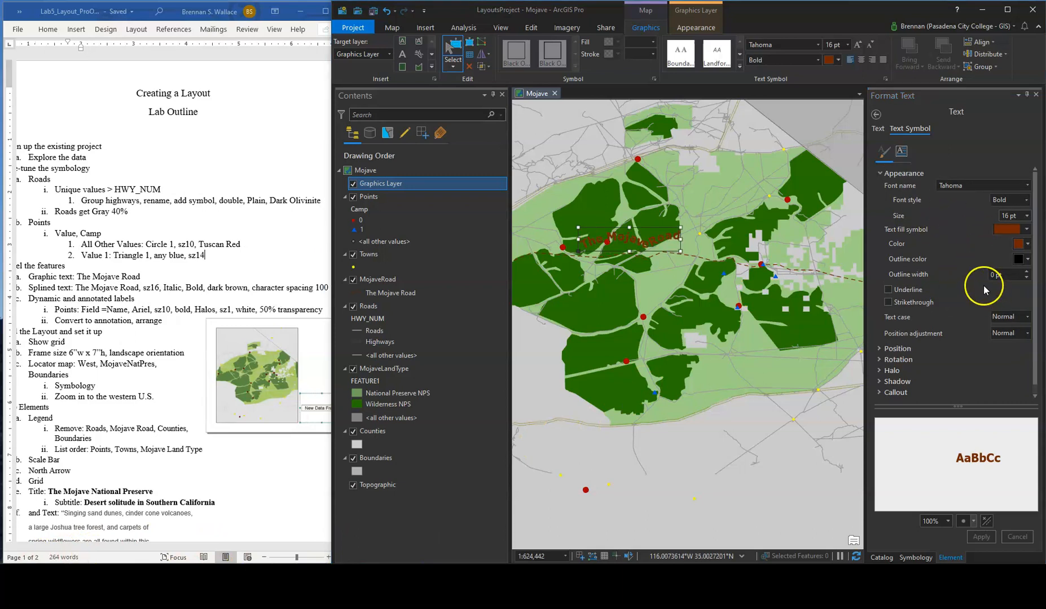
# Set the curved text's word spacing to 300% in its formatting settings and apply it
pyautogui.click(901, 153)
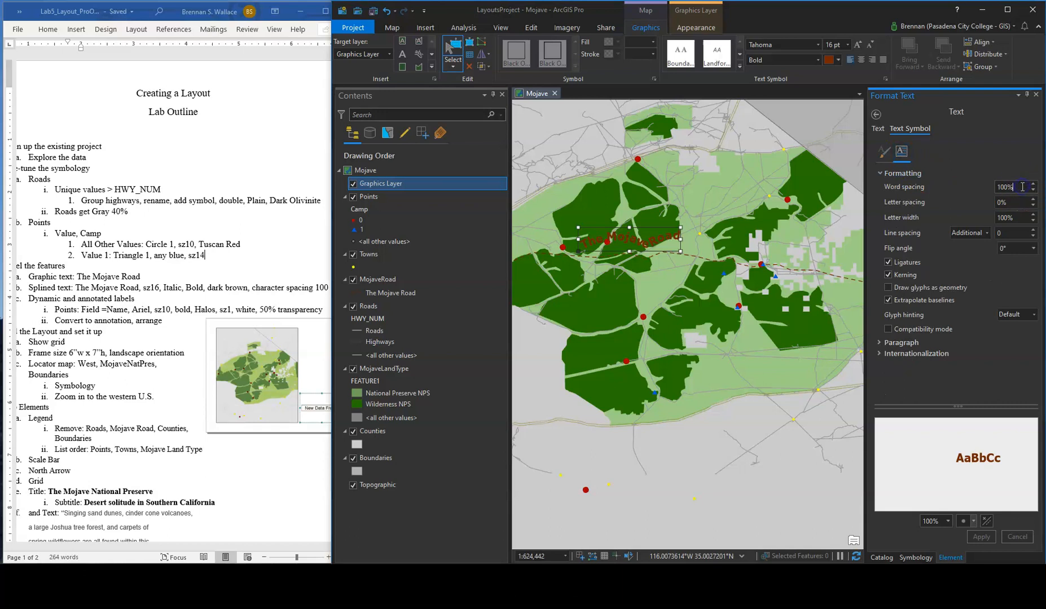
pyautogui.click(984, 177)
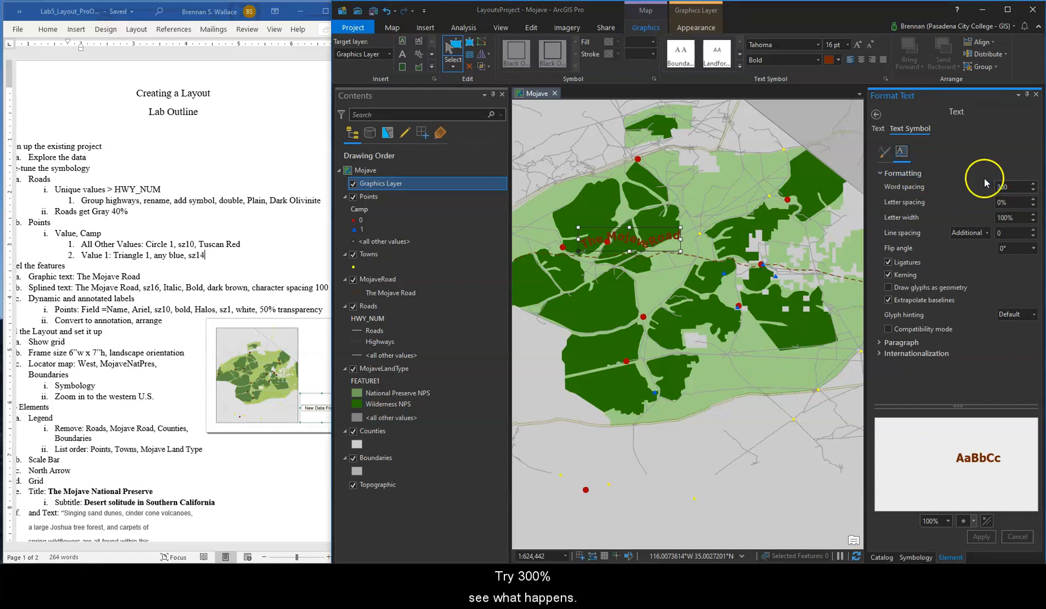
pyautogui.click(911, 171)
pyautogui.click(982, 537)
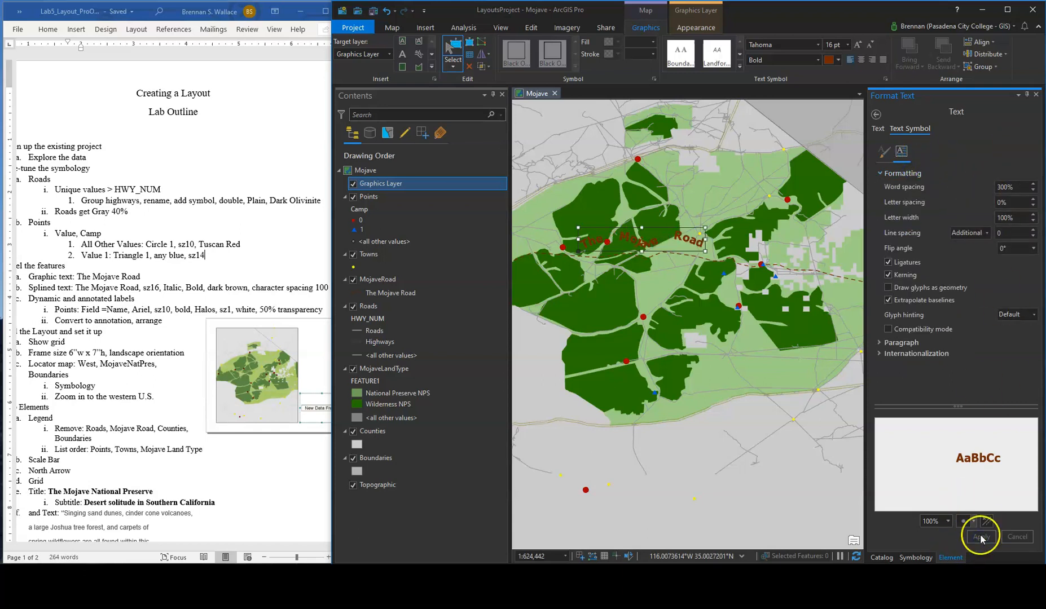
# Set the curved text's letter spacing to 100% and apply it
pyautogui.click(1025, 202)
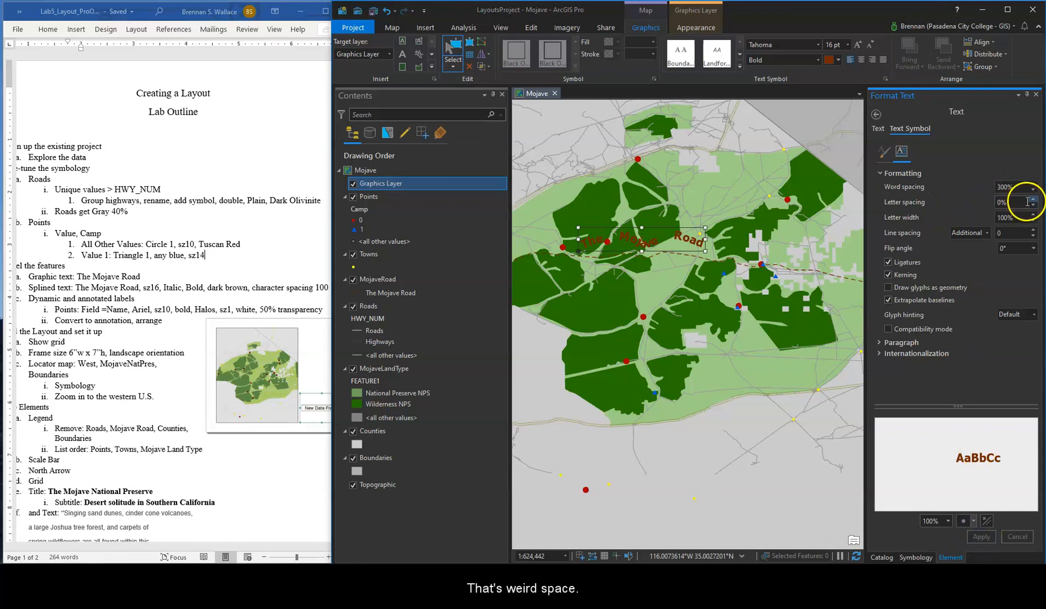
pyautogui.click(1033, 199)
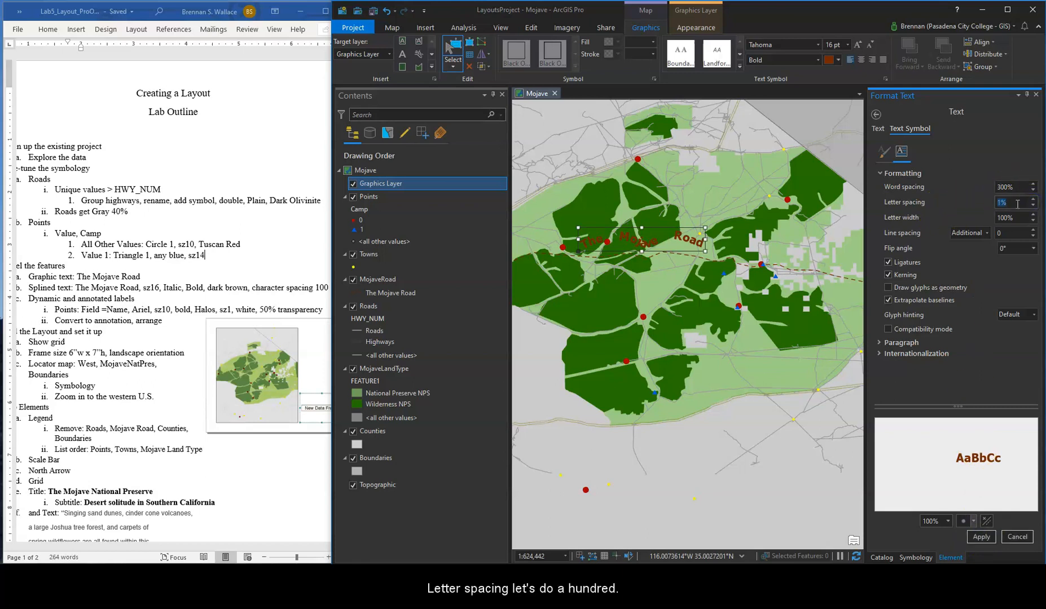
pyautogui.write('100')
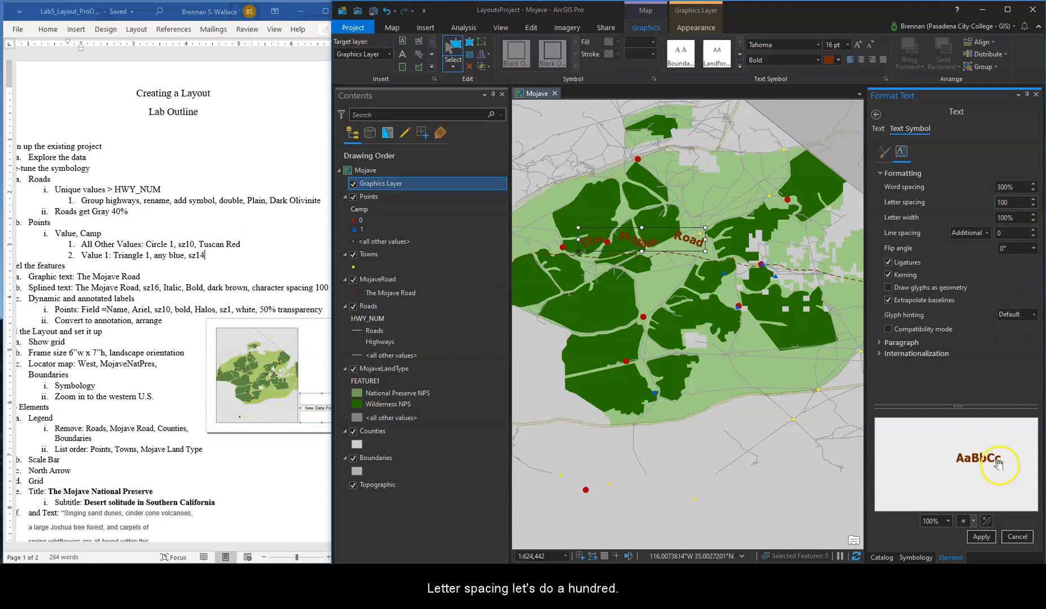
pyautogui.click(981, 536)
# Set the curved text's word spacing to 100%, apply the formatting, and reposition the text closer to the Mojave Road line
pyautogui.click(1024, 187)
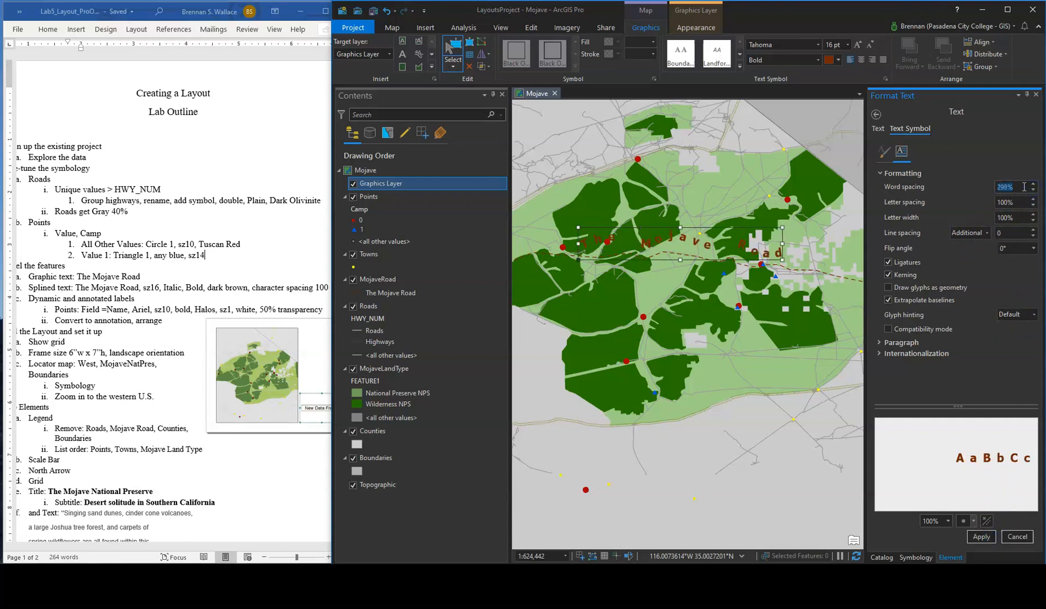
pyautogui.click(981, 536)
pyautogui.click(727, 243)
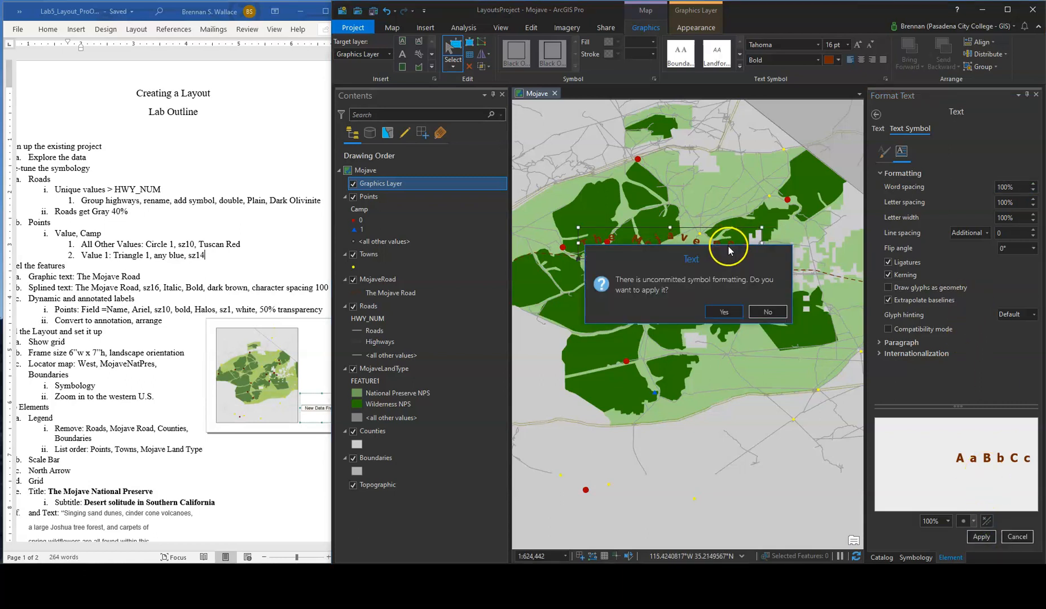
pyautogui.click(731, 311)
pyautogui.moveTo(710, 308); pyautogui.dragTo(708, 245)
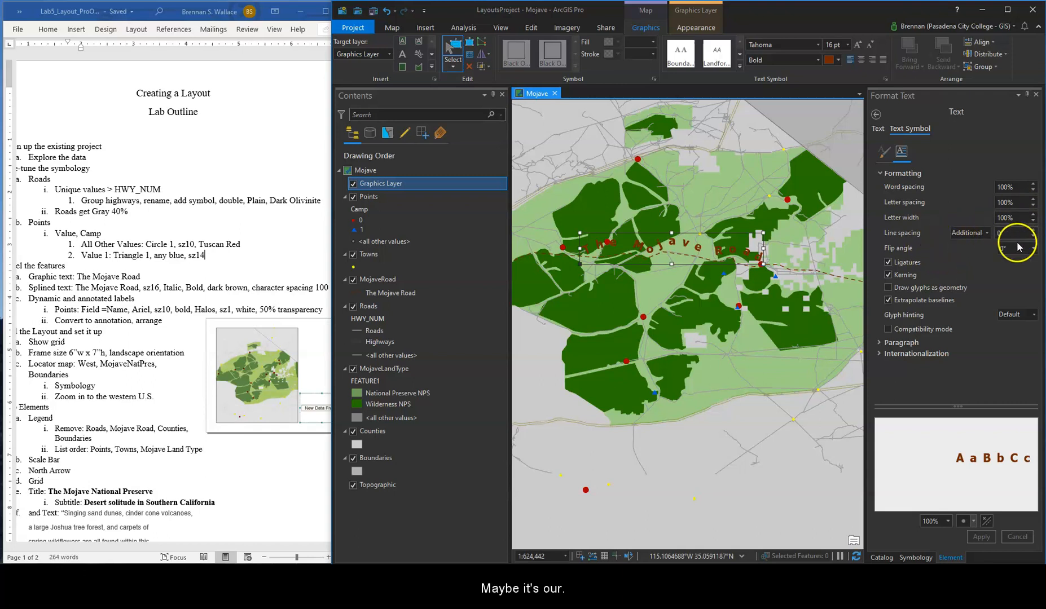
# Add a white 1 pt halo to the curved road text, apply it, and nudge the text slightly
pyautogui.click(884, 156)
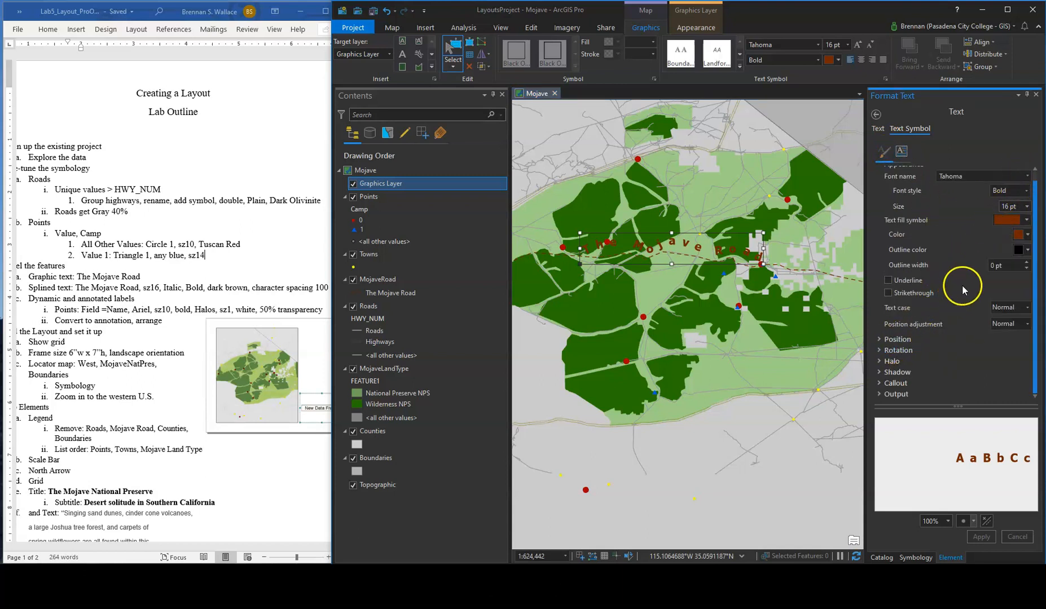
pyautogui.click(895, 362)
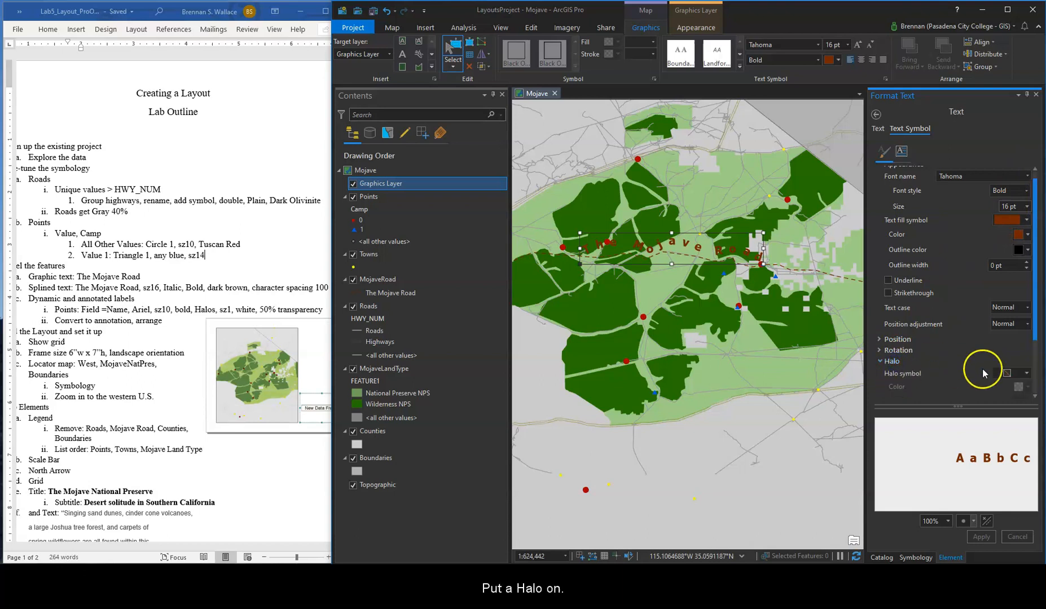
pyautogui.scroll(-3, 939, 355)
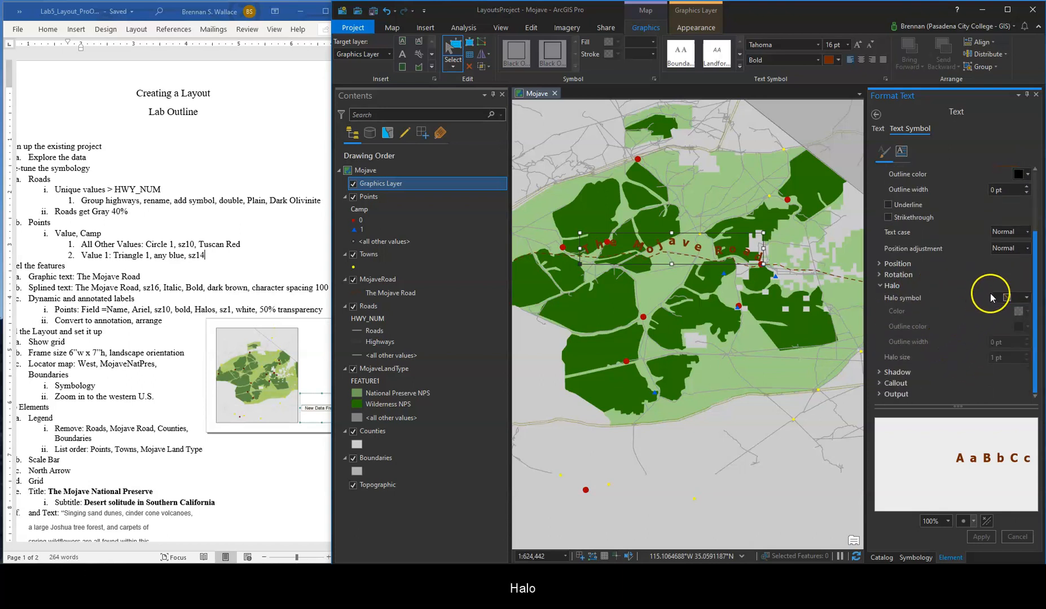
pyautogui.click(1026, 299)
pyautogui.click(962, 372)
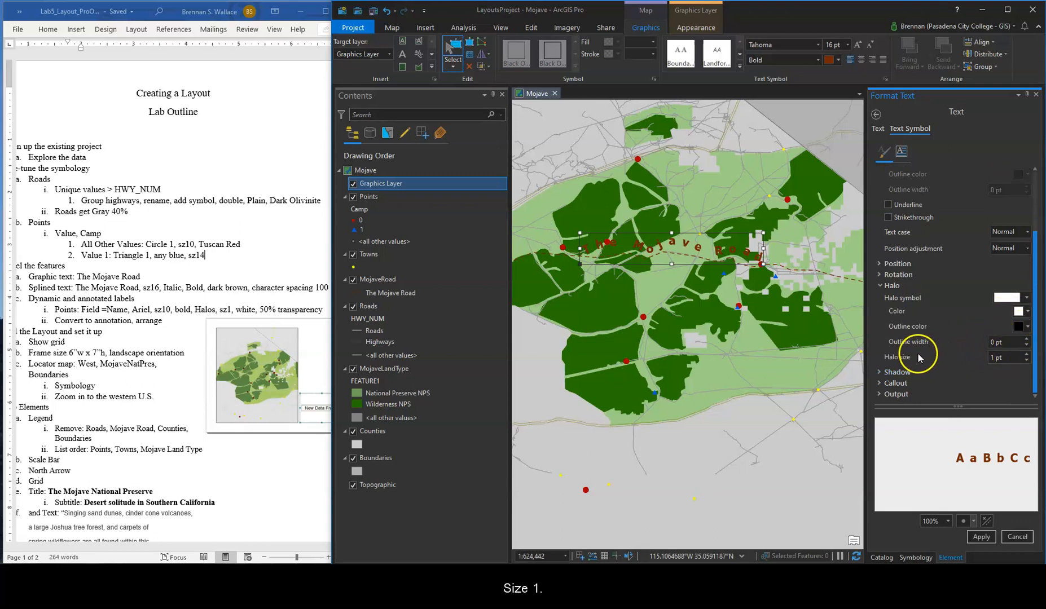
pyautogui.click(982, 537)
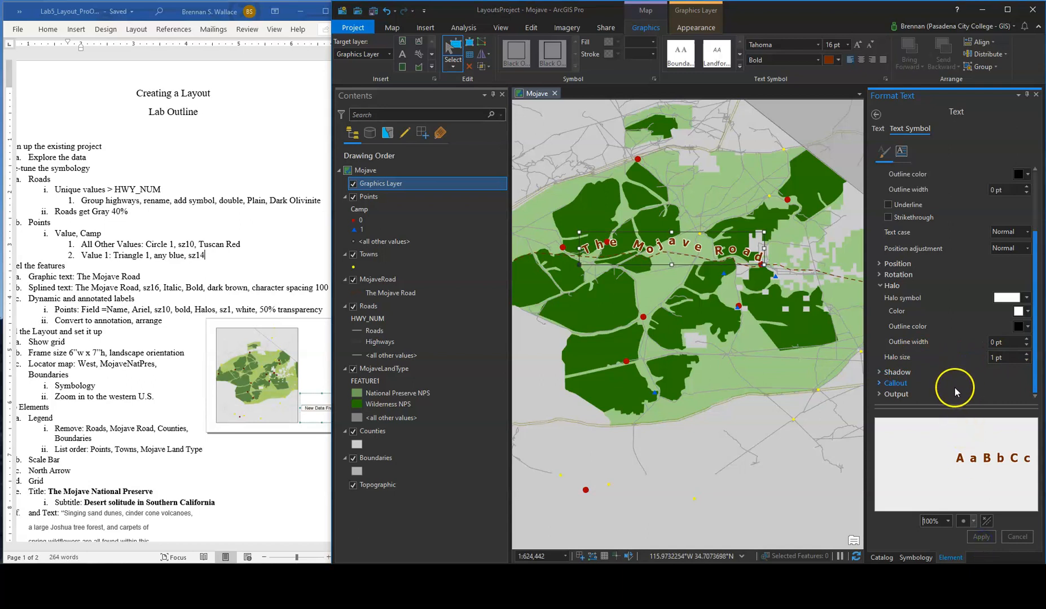
pyautogui.moveTo(667, 242); pyautogui.dragTo(665, 241)
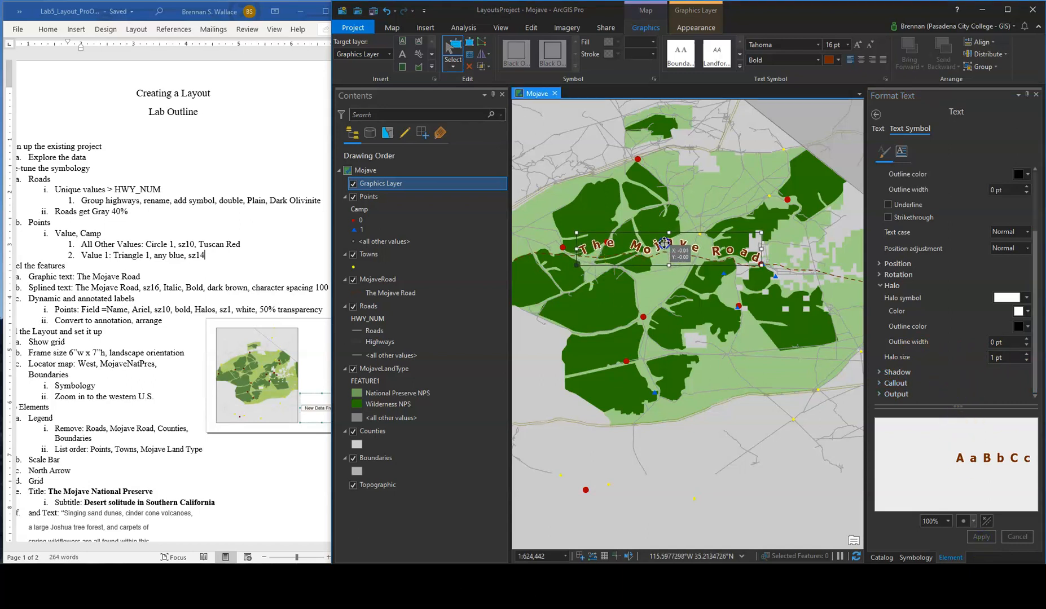
# Set the curved road text's word spacing to 150% and apply it
pyautogui.click(900, 151)
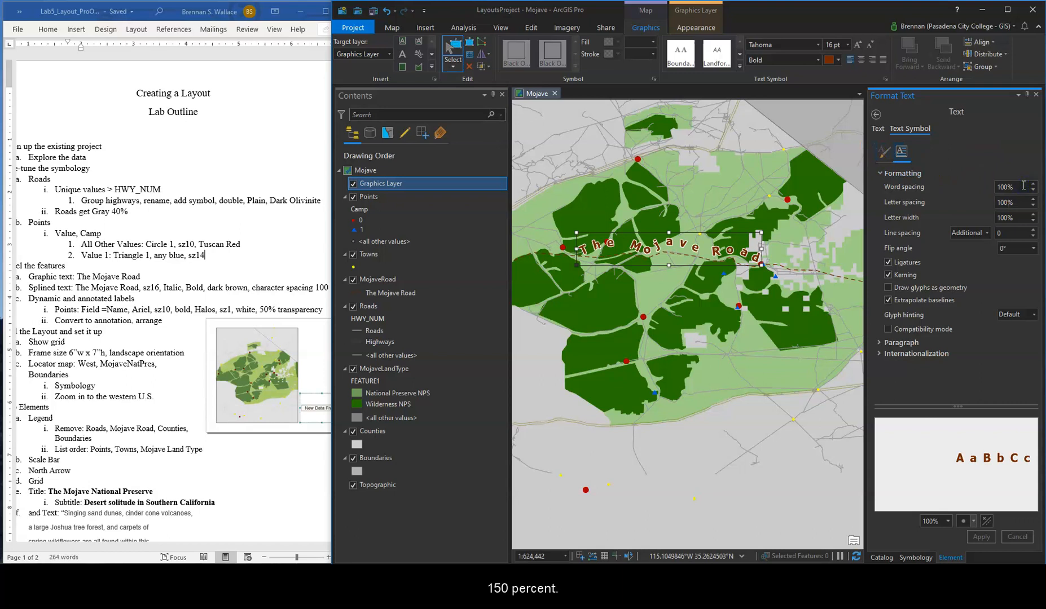
pyautogui.press('BackSpace')
pyautogui.write('50')
pyautogui.click(980, 536)
pyautogui.click(1018, 311)
pyautogui.click(982, 537)
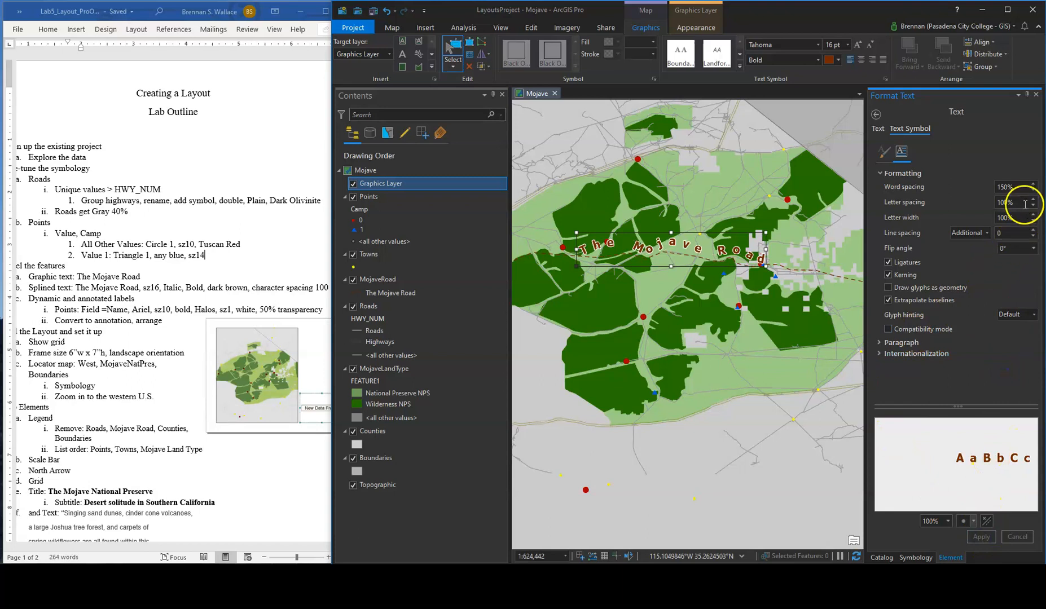
# Set the curved text's letter spacing to 200% and letter width to 150%, and apply both
pyautogui.click(1007, 201)
pyautogui.write('200')
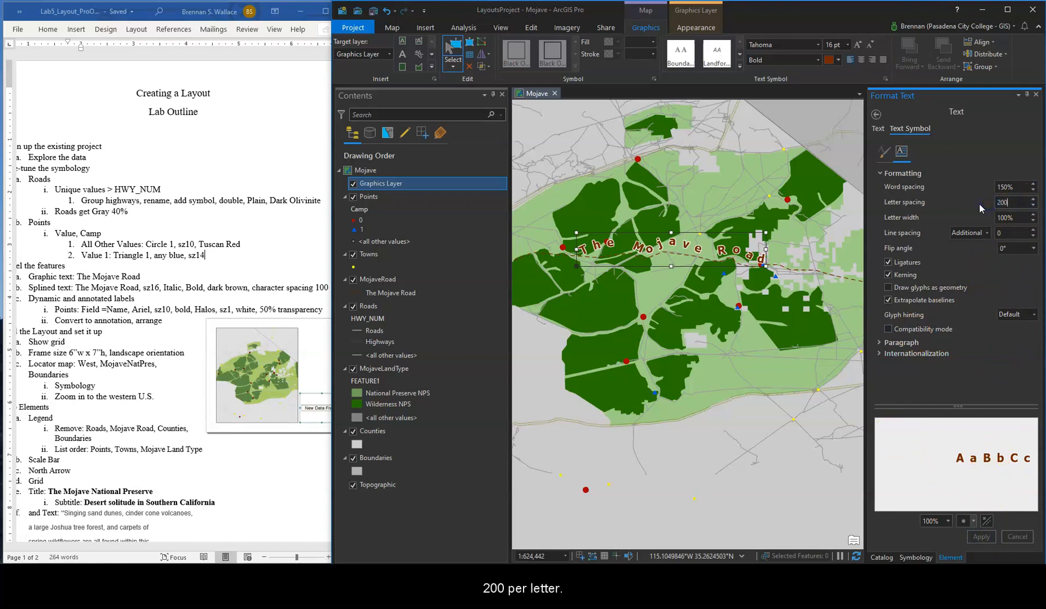
pyautogui.click(1021, 216)
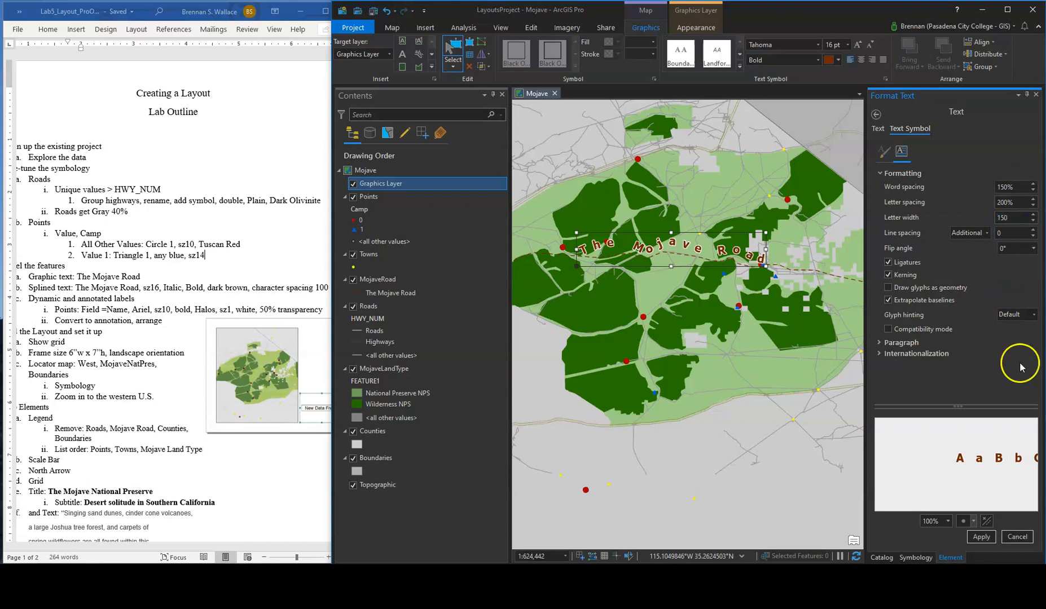
pyautogui.click(980, 538)
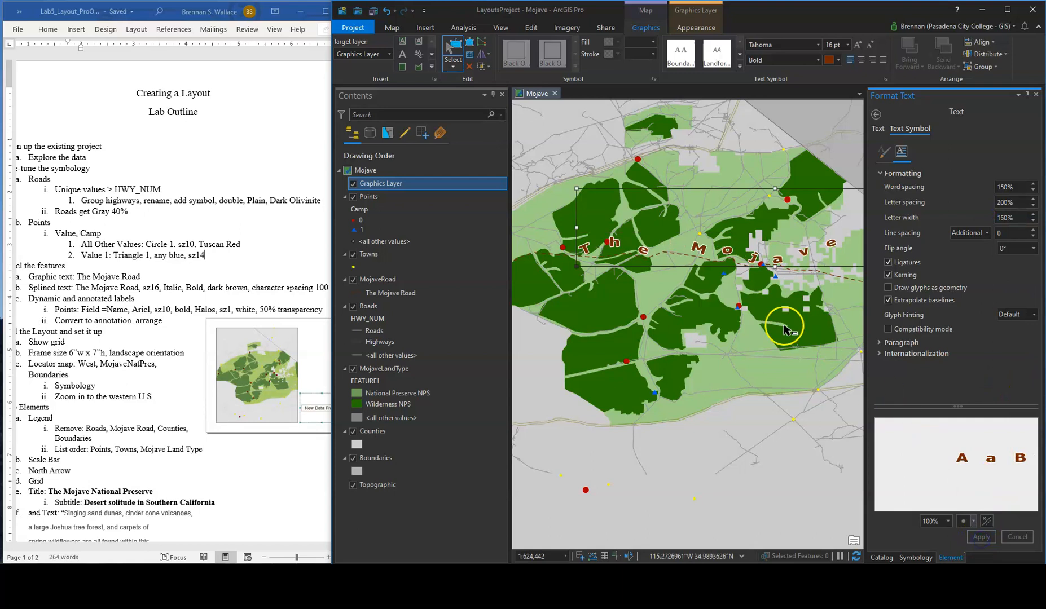
# Set the curved text's letter spacing to 120%, apply it, and shift the text westward along the road
pyautogui.click(1001, 201)
pyautogui.write('120')
pyautogui.click(992, 359)
pyautogui.click(993, 483)
pyautogui.click(982, 537)
pyautogui.moveTo(799, 254); pyautogui.dragTo(753, 243)
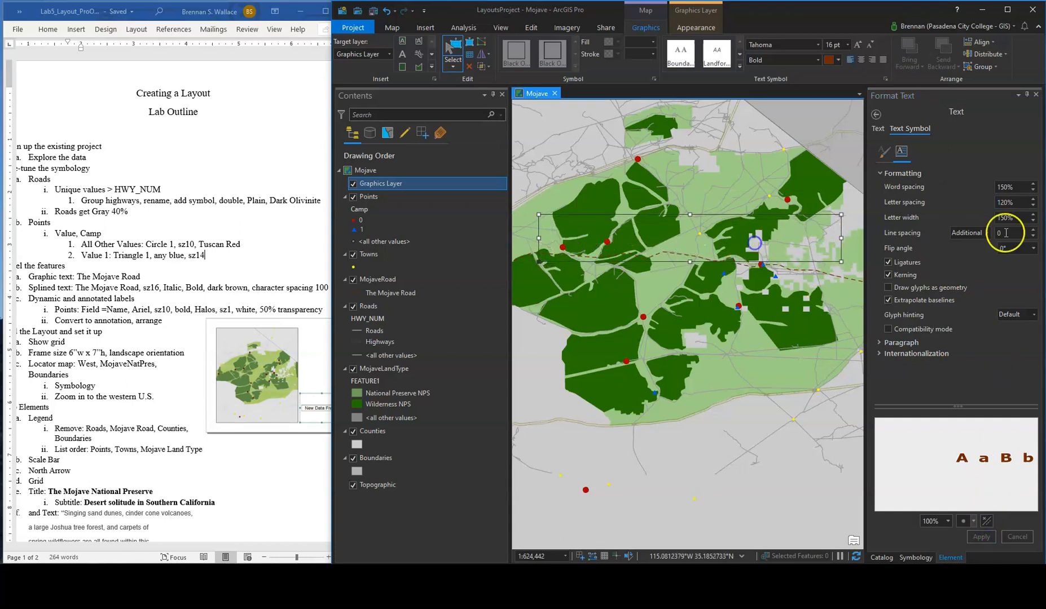
# Set the curved road text's letter spacing to 100% and apply it
pyautogui.moveTo(1009, 202); pyautogui.dragTo(959, 202)
pyautogui.write('100')
pyautogui.click(1013, 372)
pyautogui.click(981, 536)
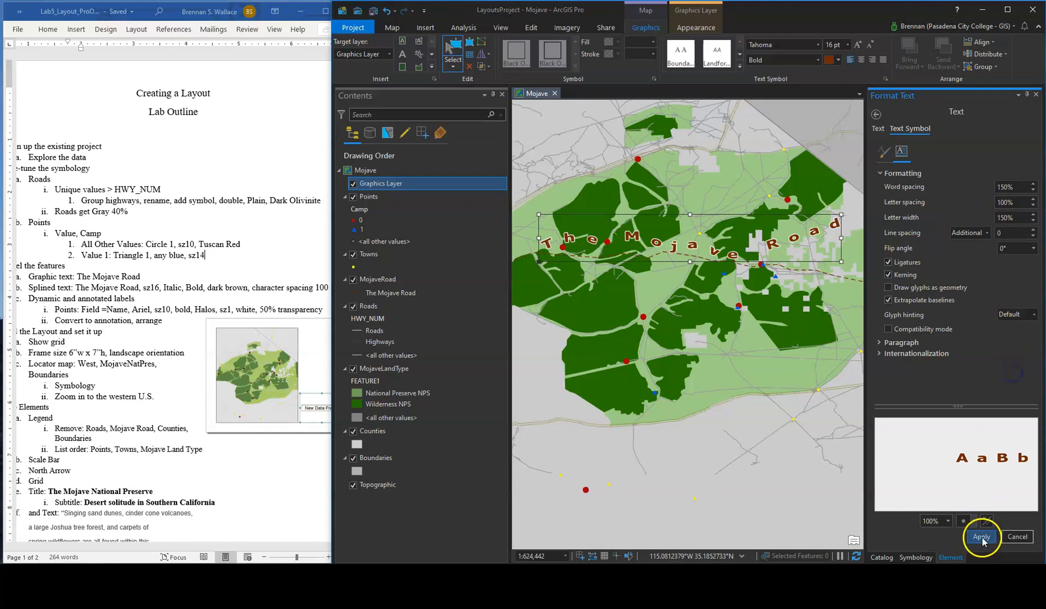
# Set the curved text's letter width to 120%, apply it, and shift the text eastward along the Mojave Road
pyautogui.click(1026, 215)
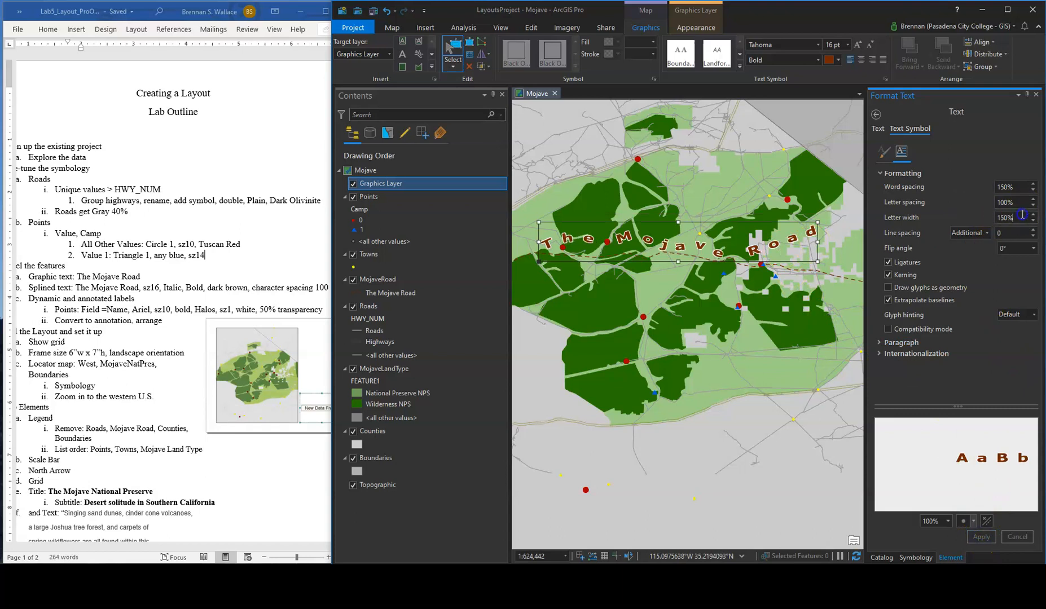
pyautogui.write('20')
pyautogui.click(1023, 360)
pyautogui.click(981, 537)
pyautogui.moveTo(707, 242); pyautogui.dragTo(745, 244)
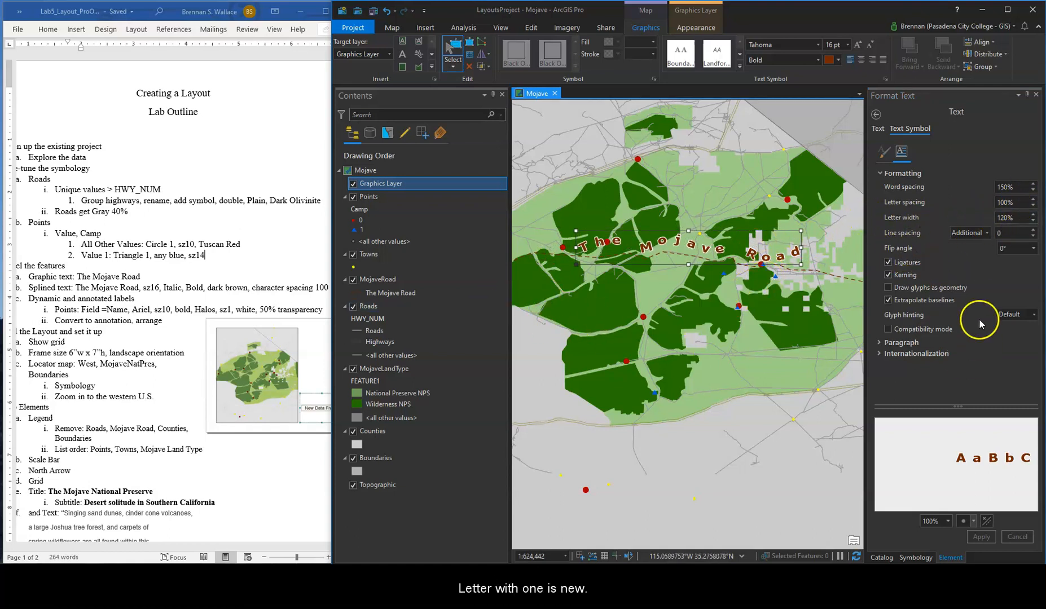
# Select the Points layer, show its labeling settings, and check that the label field is Name
pyautogui.scroll(-2, 269, 210)
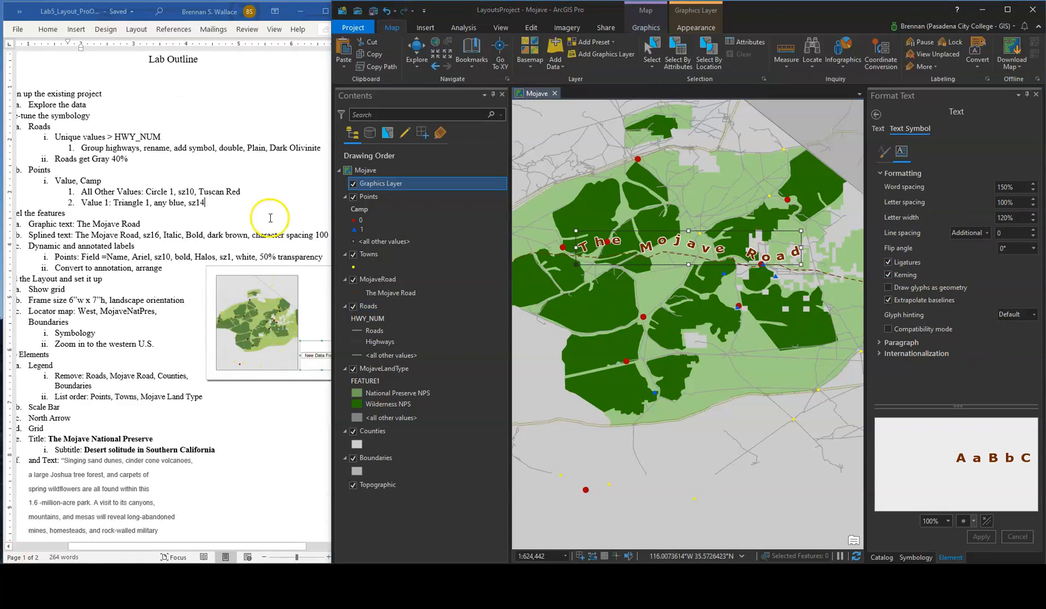
pyautogui.click(365, 229)
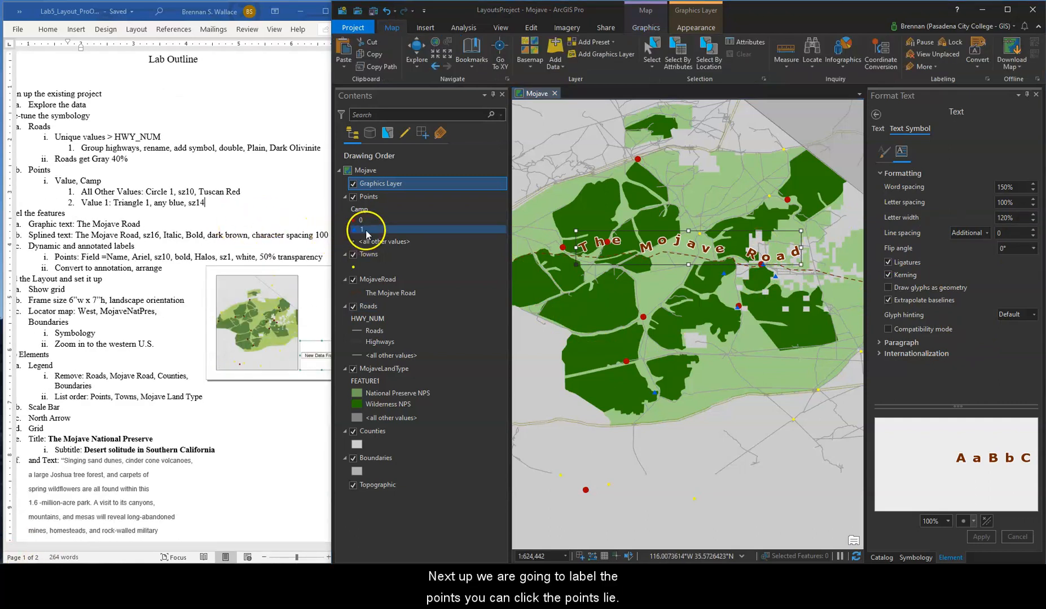
pyautogui.click(381, 197)
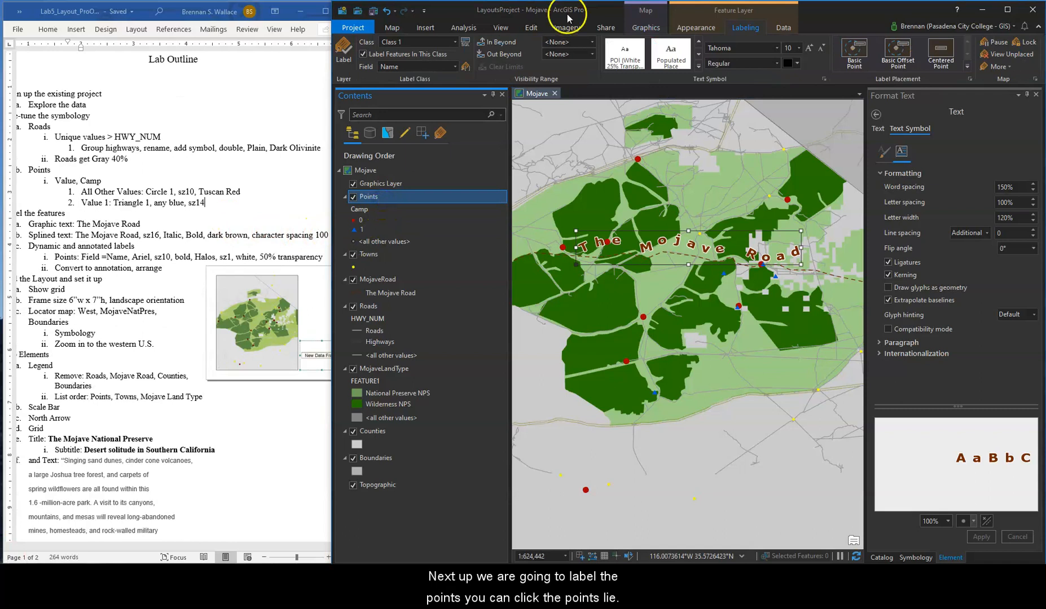
pyautogui.click(742, 27)
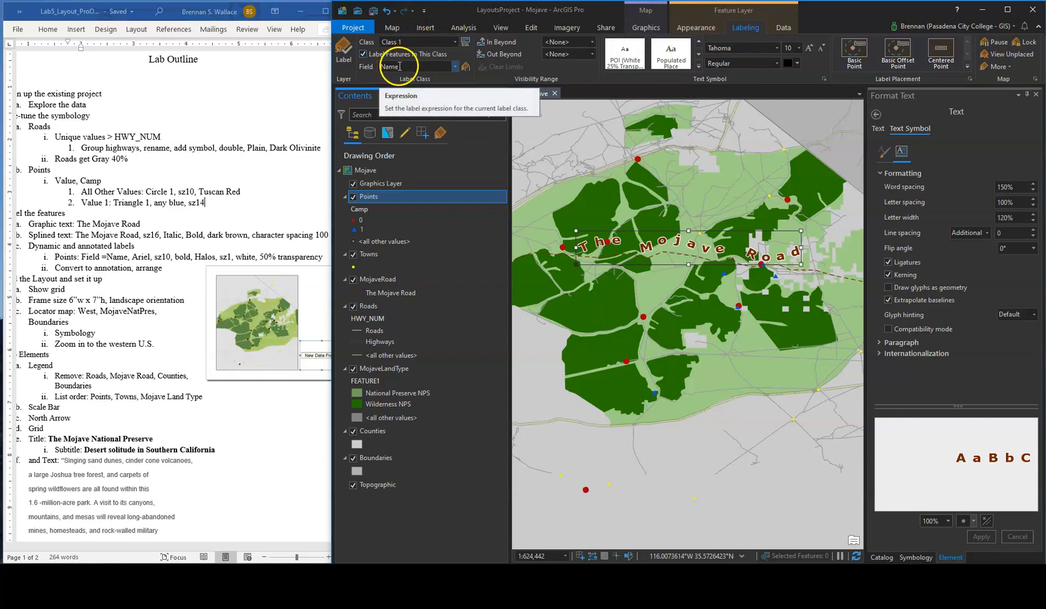
pyautogui.click(456, 67)
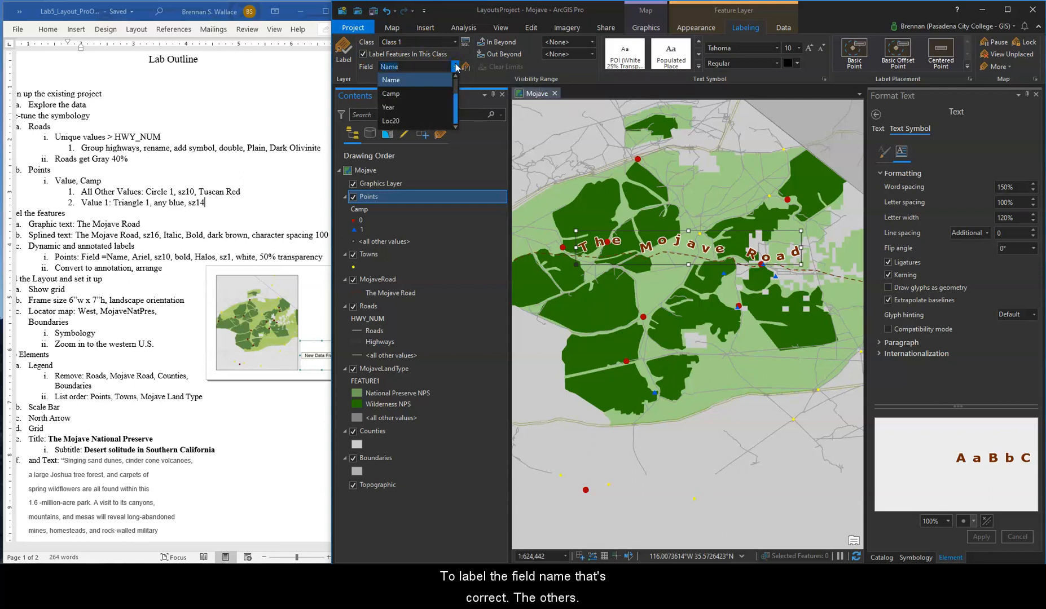
pyautogui.click(456, 66)
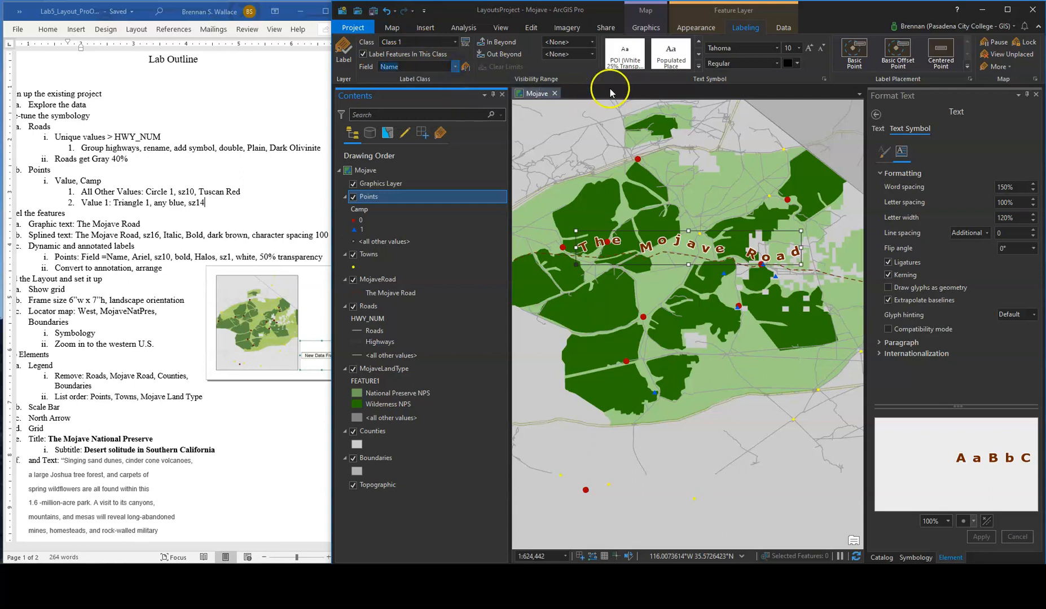
# Close the road text's formatting settings and set the Points labels' font to Arial with Bold style
pyautogui.click(884, 150)
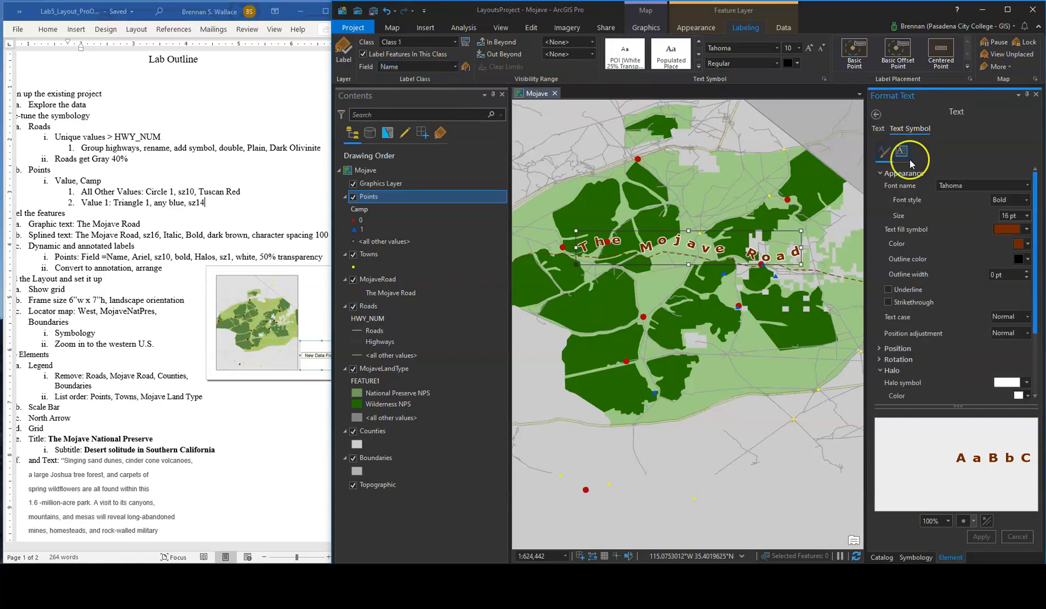
pyautogui.click(1035, 95)
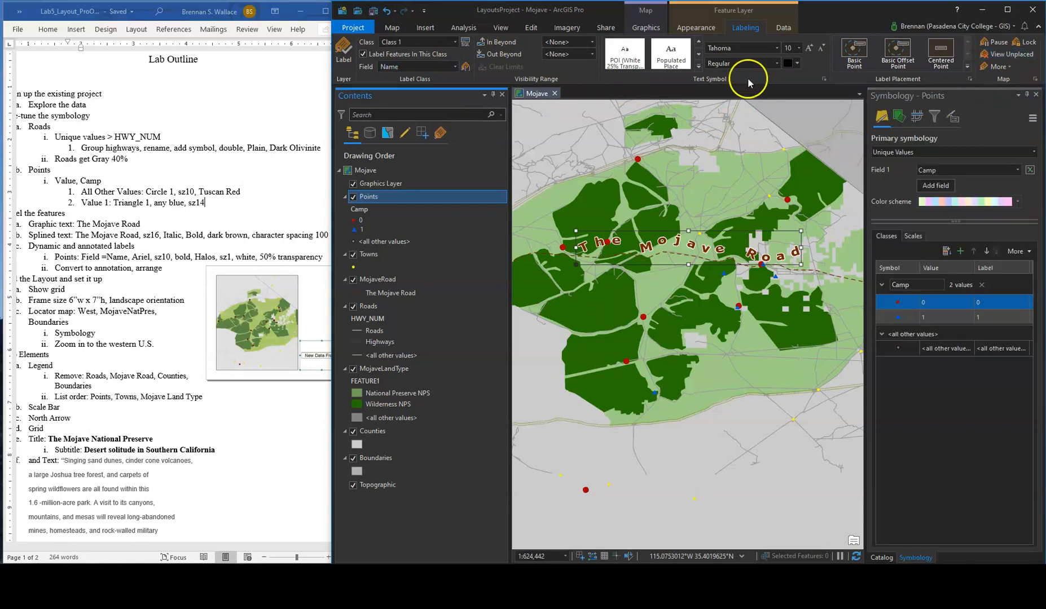
pyautogui.click(777, 50)
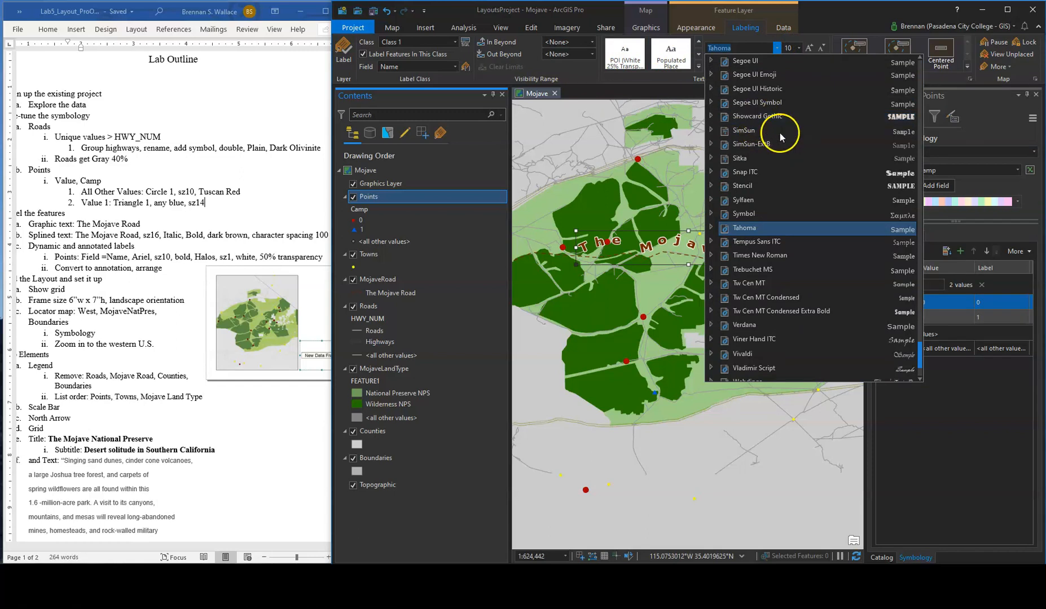
pyautogui.scroll(10, 779, 132)
pyautogui.click(744, 133)
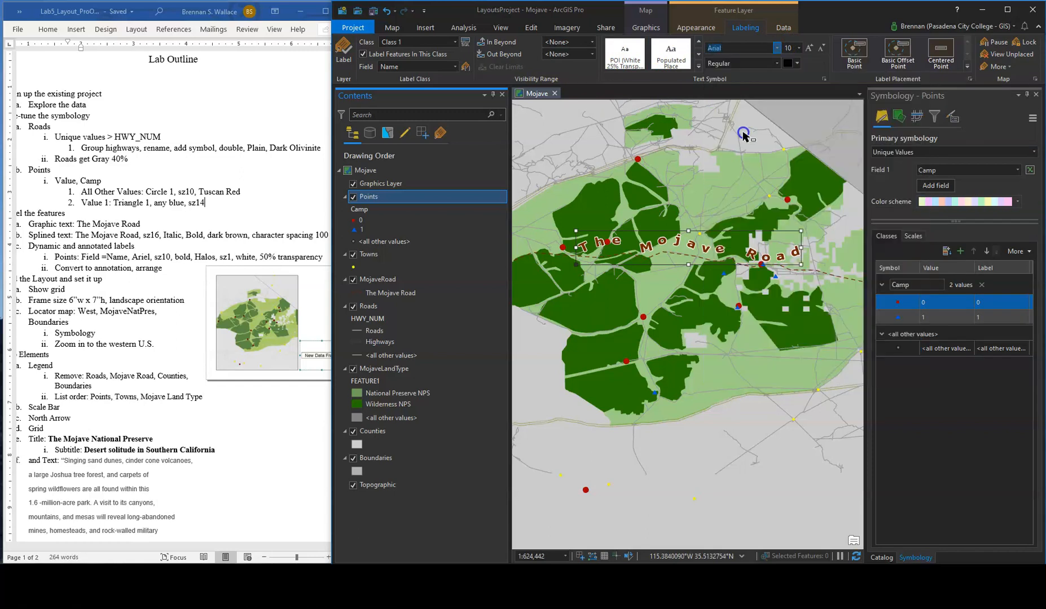
pyautogui.click(776, 63)
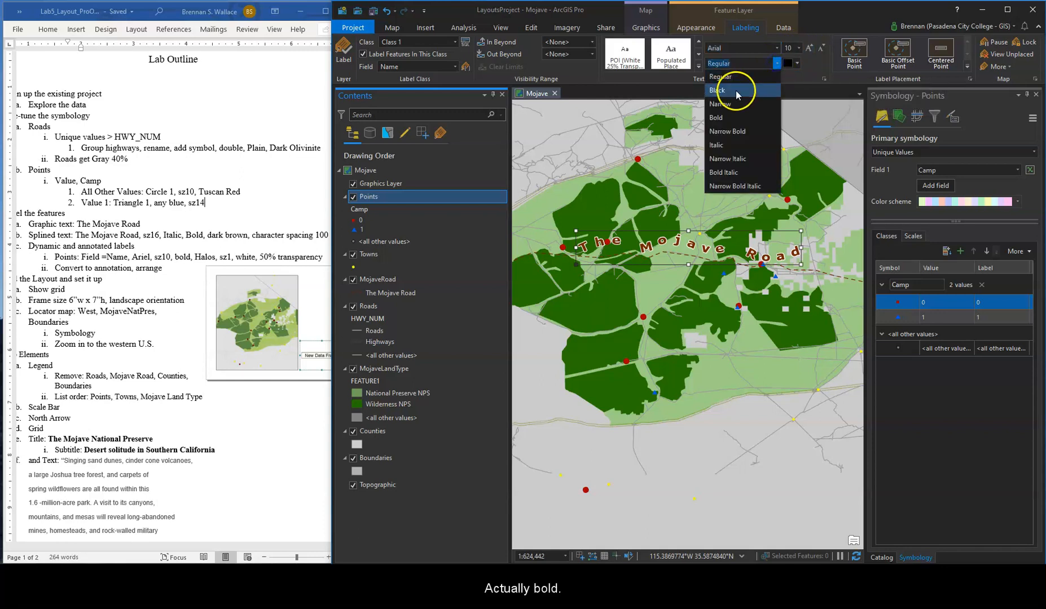
pyautogui.click(735, 123)
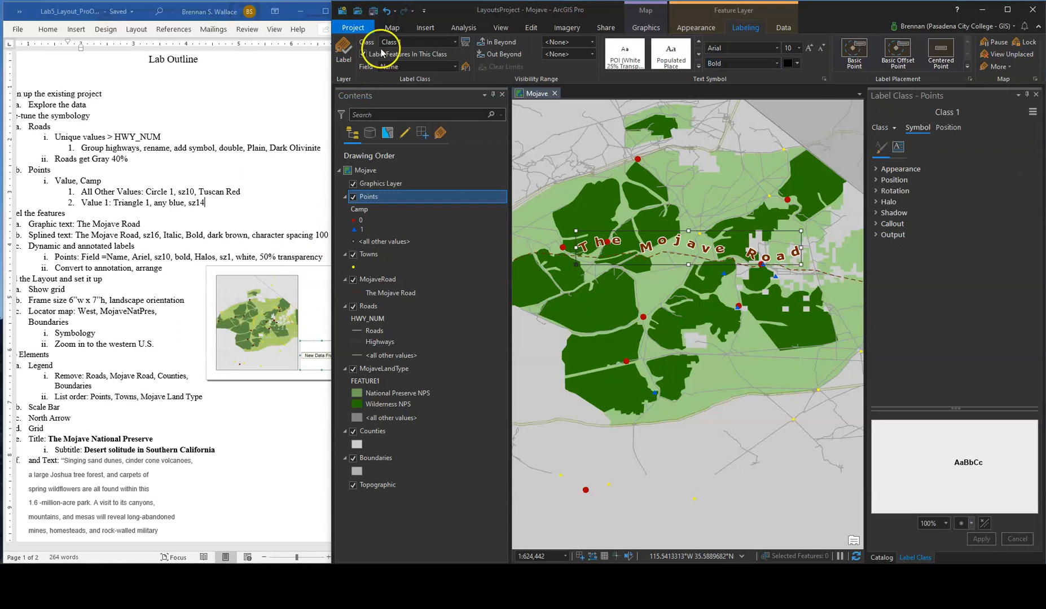
# Reopen the Points label class settings and review the label symbol's appearance properties
pyautogui.click(1035, 94)
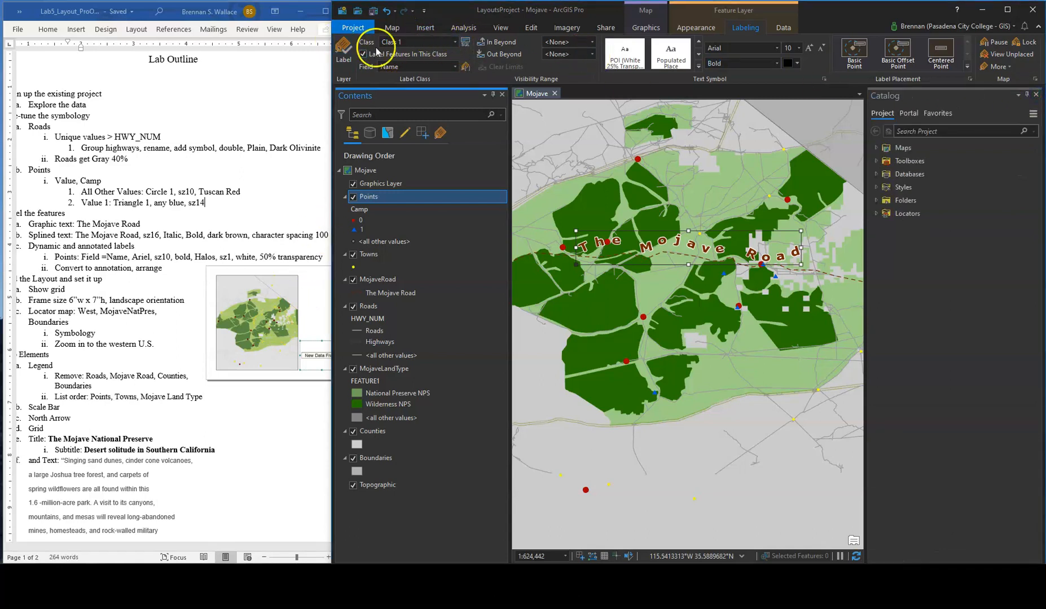
pyautogui.click(467, 42)
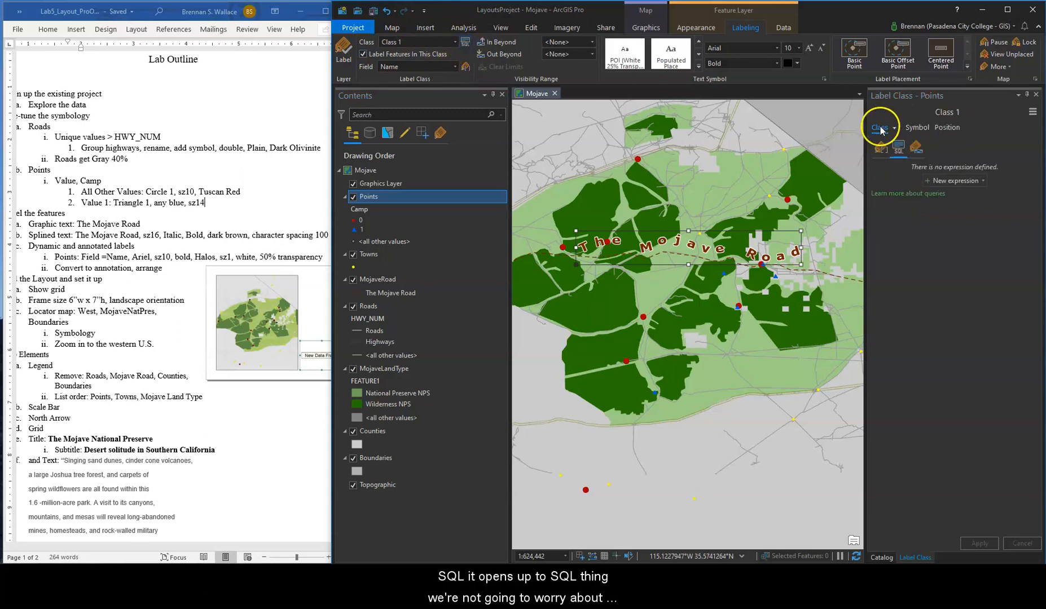
pyautogui.click(915, 128)
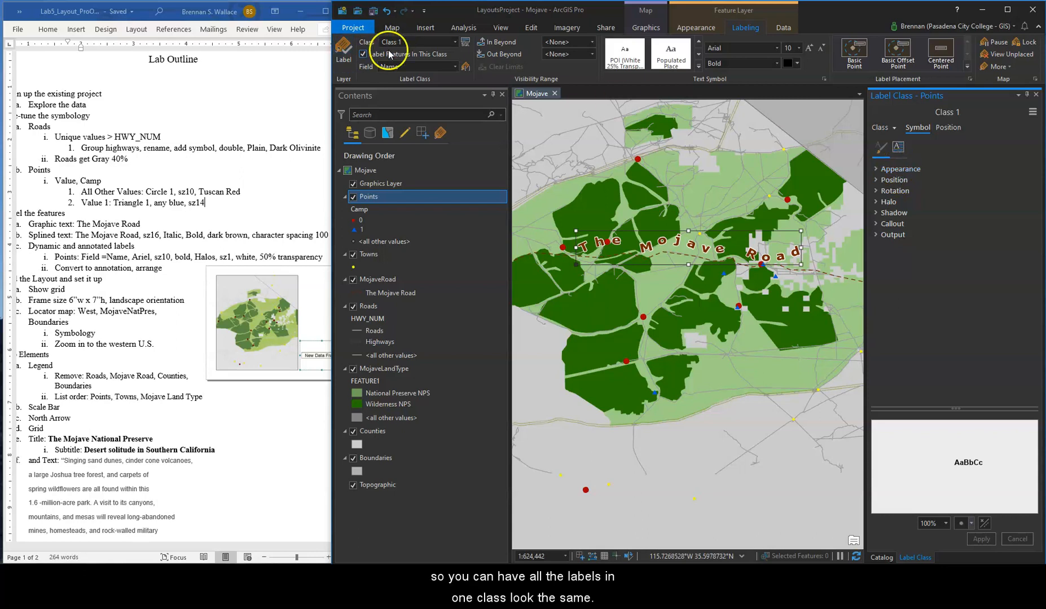
pyautogui.click(891, 169)
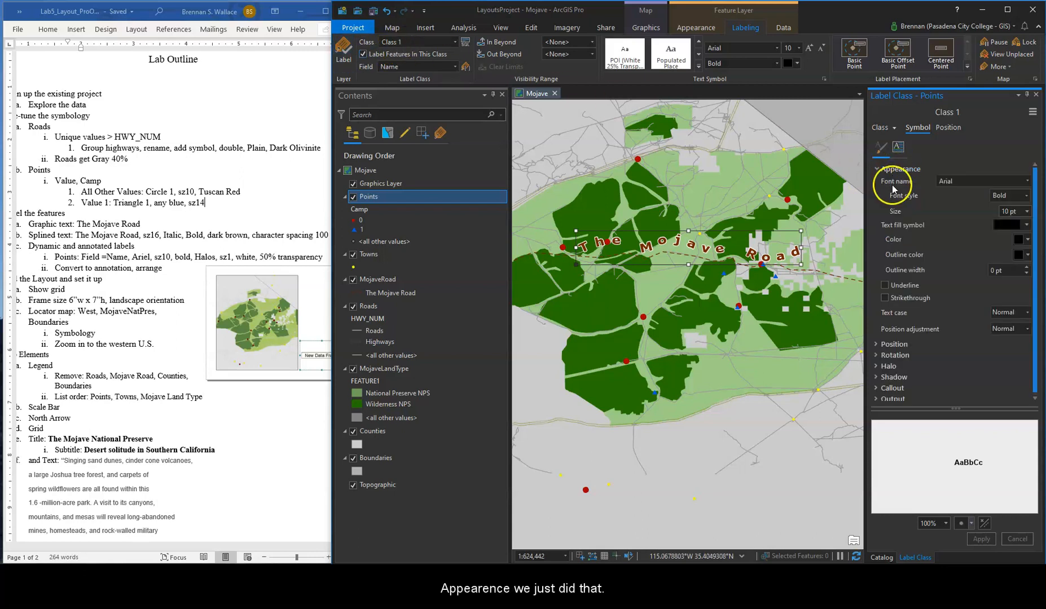
pyautogui.click(884, 171)
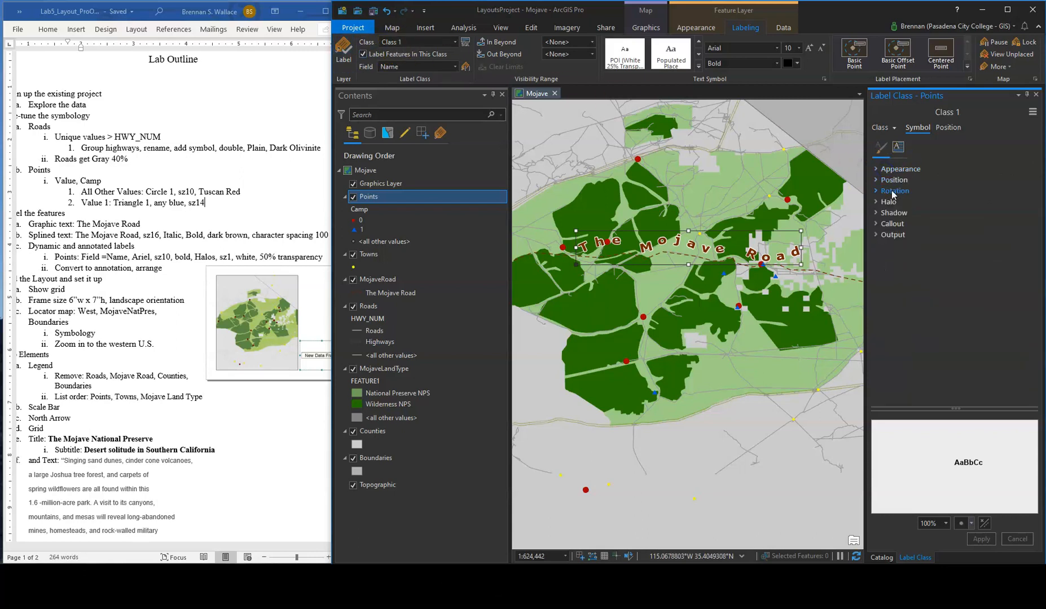
# Apply a halo with the gray polygon symbol and white color to the Points labels, and turn the labels on
pyautogui.click(878, 203)
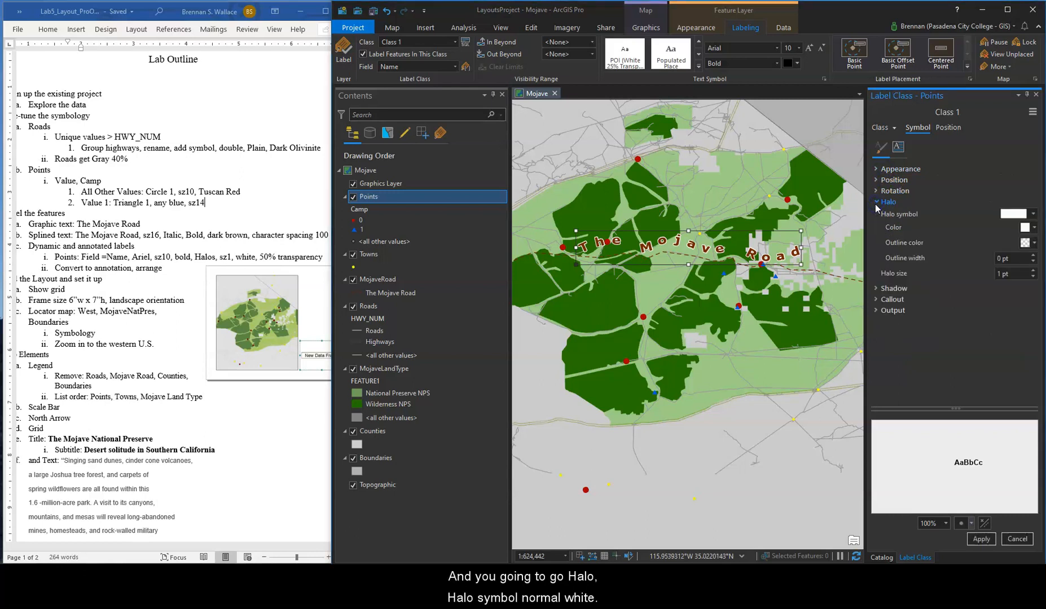
pyautogui.click(1033, 215)
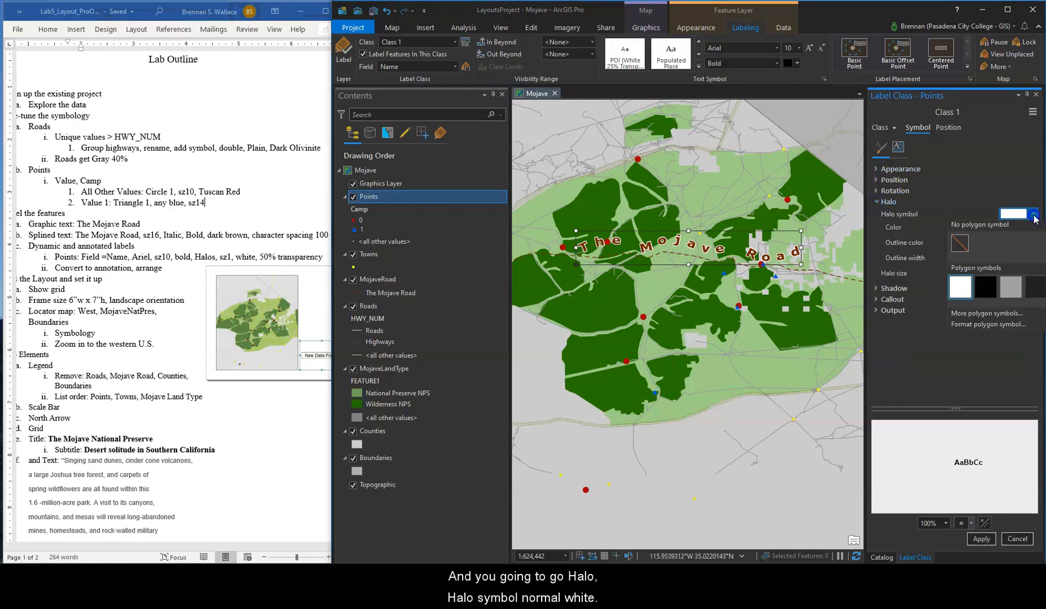
pyautogui.click(1012, 291)
pyautogui.click(1034, 227)
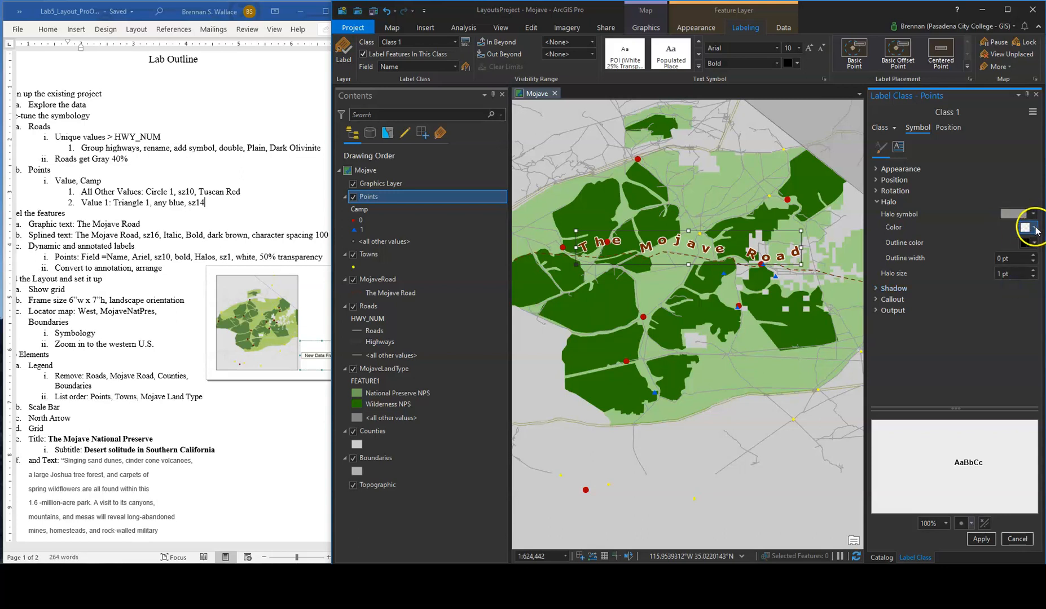
pyautogui.click(961, 216)
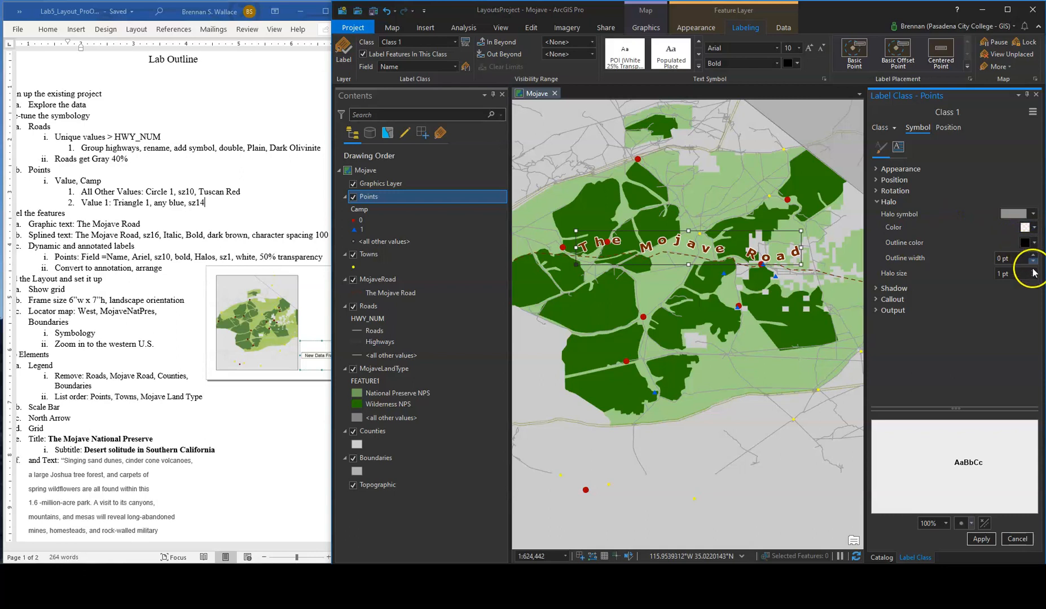
pyautogui.click(982, 540)
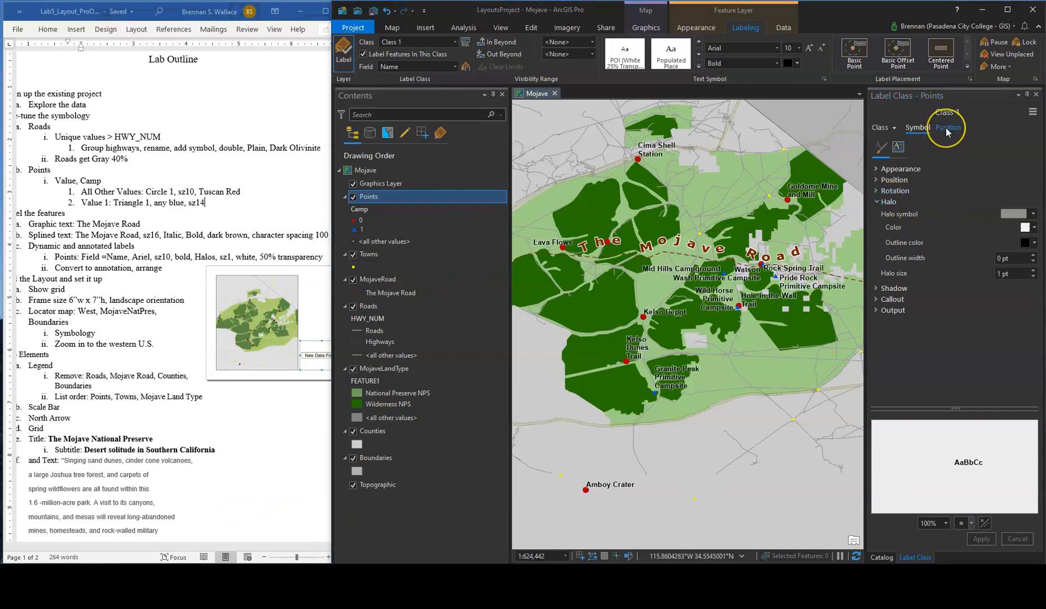
# Examine the Points labels' placement, offset, orientation and rotation settings, and check which labeling engine is in use
pyautogui.click(947, 128)
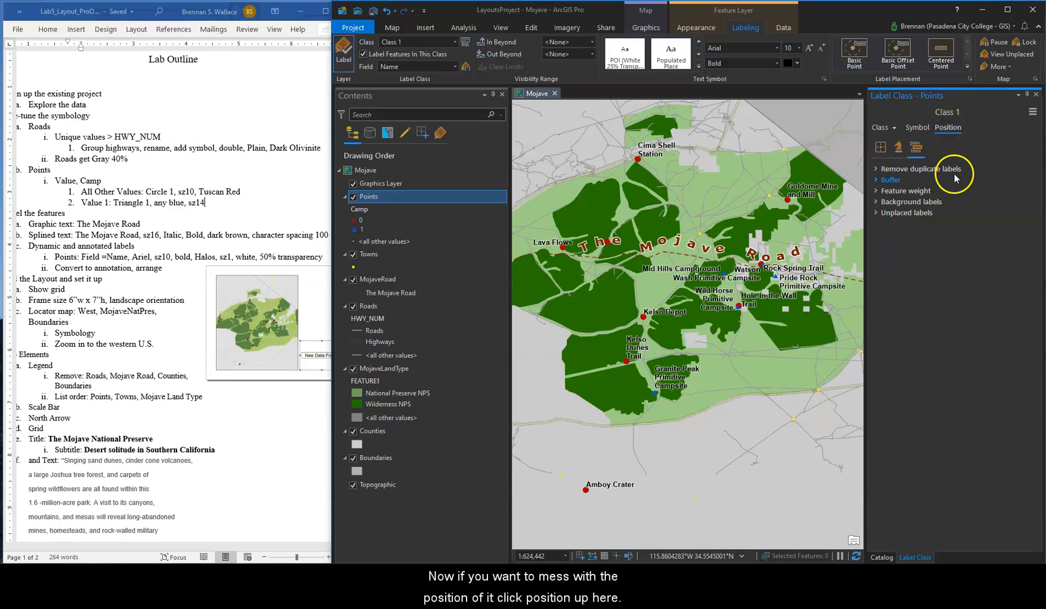
pyautogui.click(881, 148)
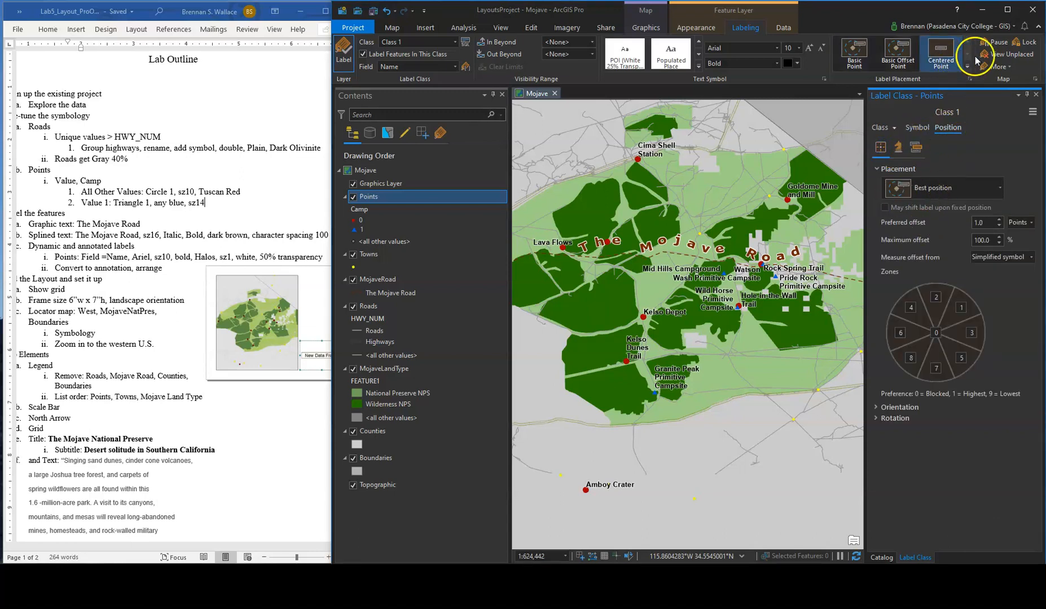
pyautogui.click(996, 66)
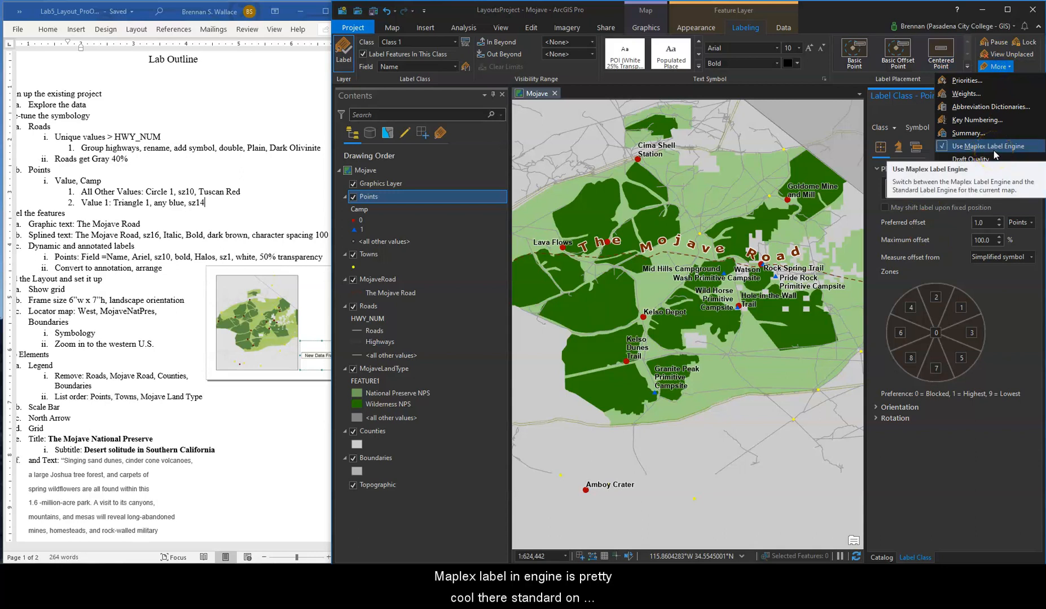
pyautogui.click(955, 226)
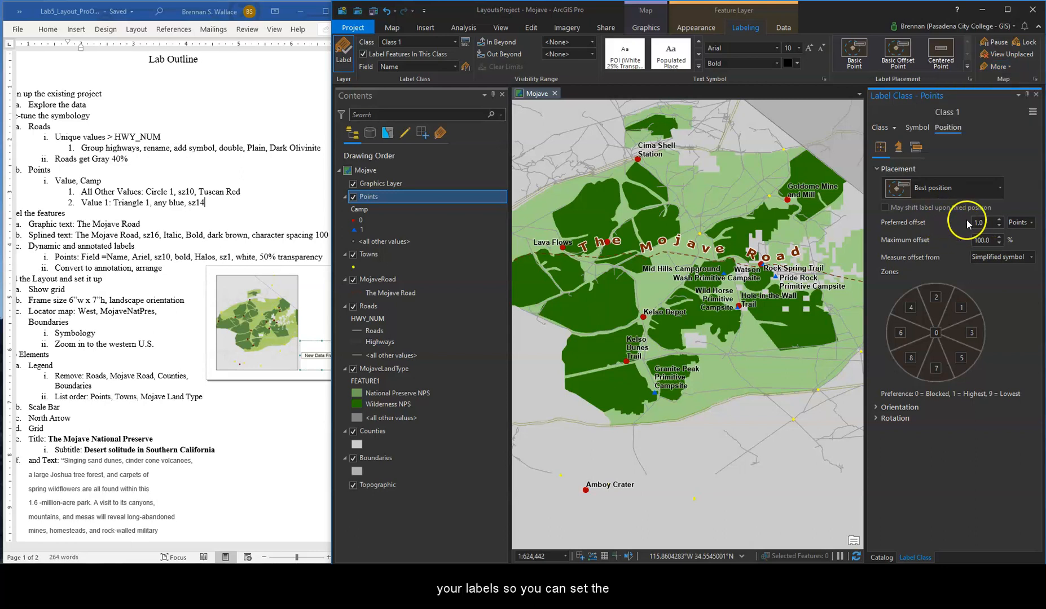
pyautogui.click(908, 188)
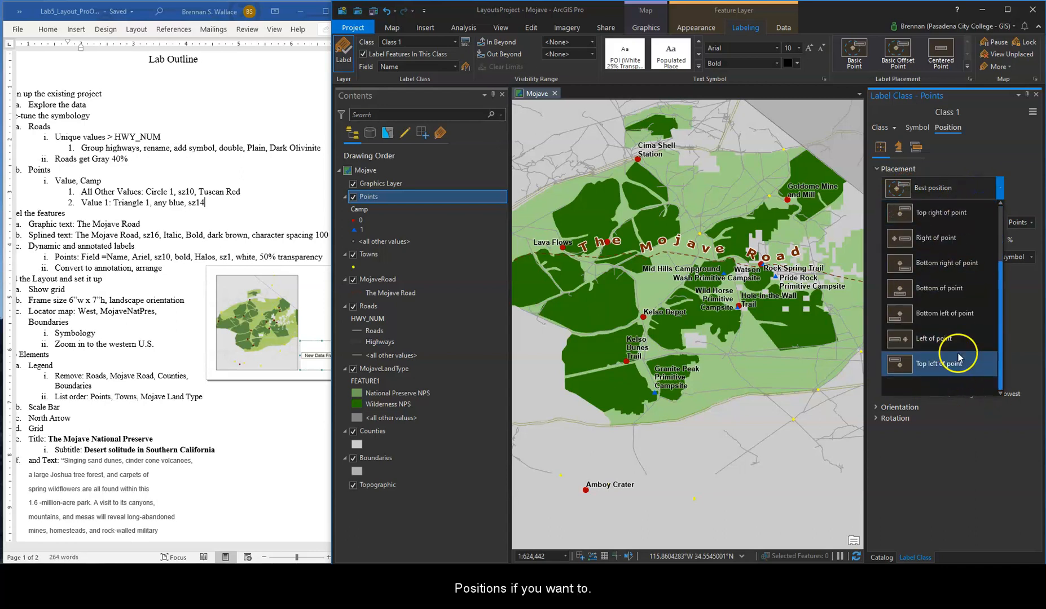
pyautogui.click(940, 213)
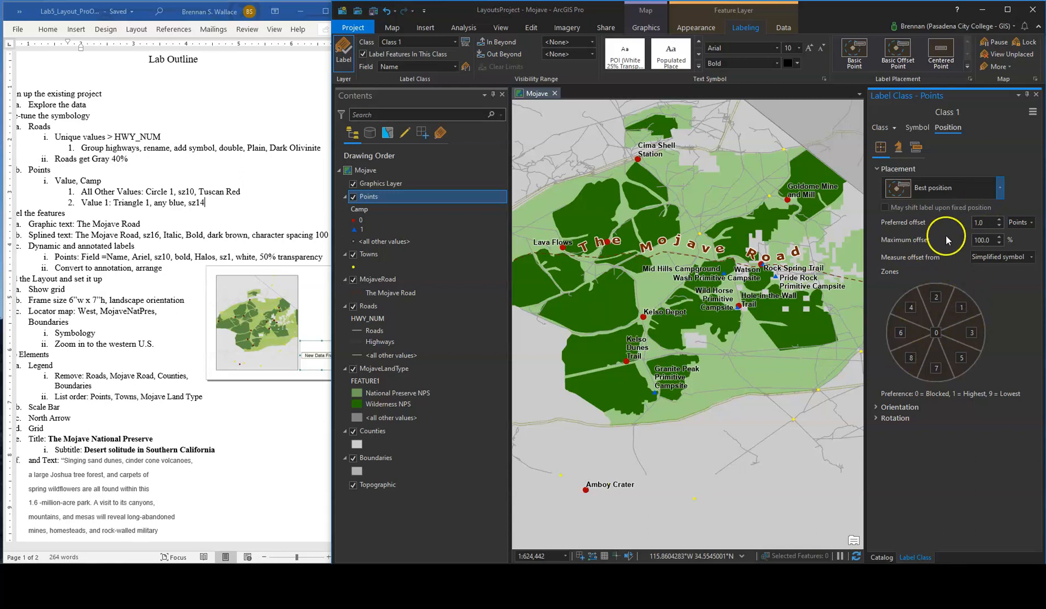
pyautogui.click(992, 240)
pyautogui.click(906, 406)
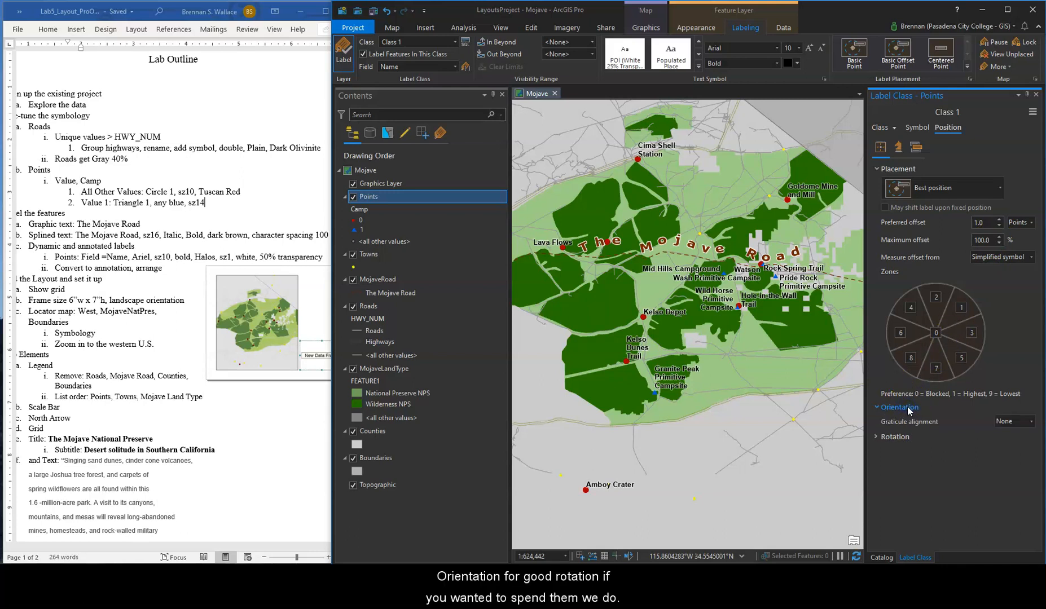
pyautogui.click(908, 408)
pyautogui.click(905, 420)
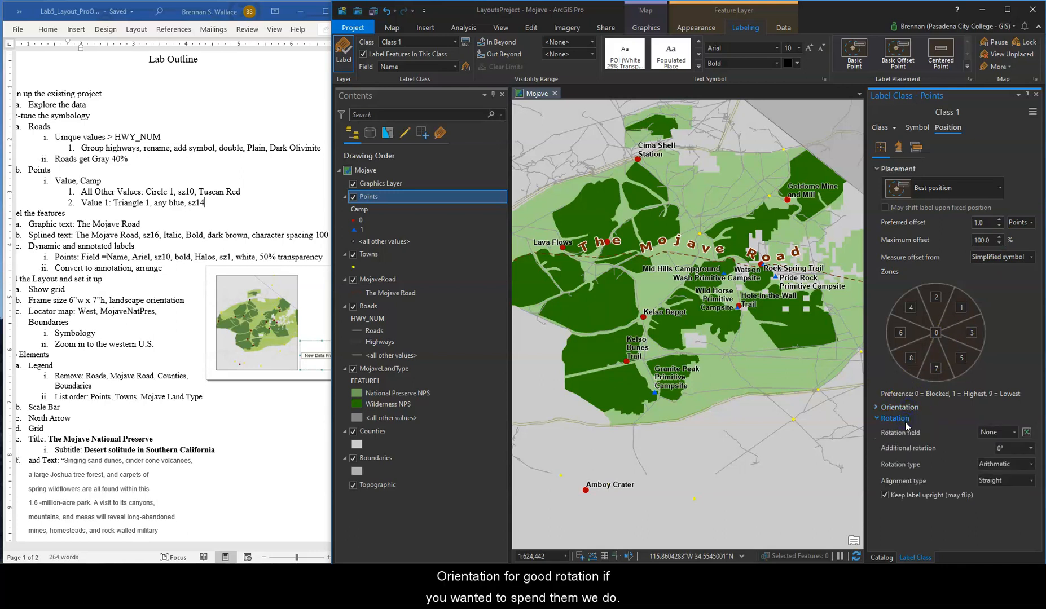
pyautogui.click(894, 419)
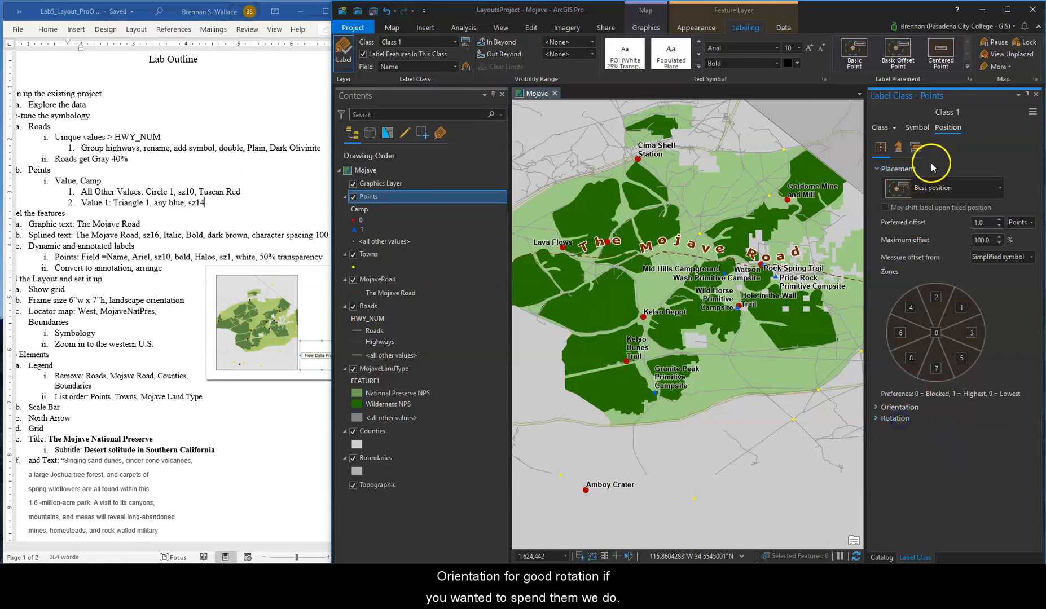
# Review the Points labels' fitting strategies: stacking, size reduction, abbreviation, key numbering and strategy order
pyautogui.click(899, 148)
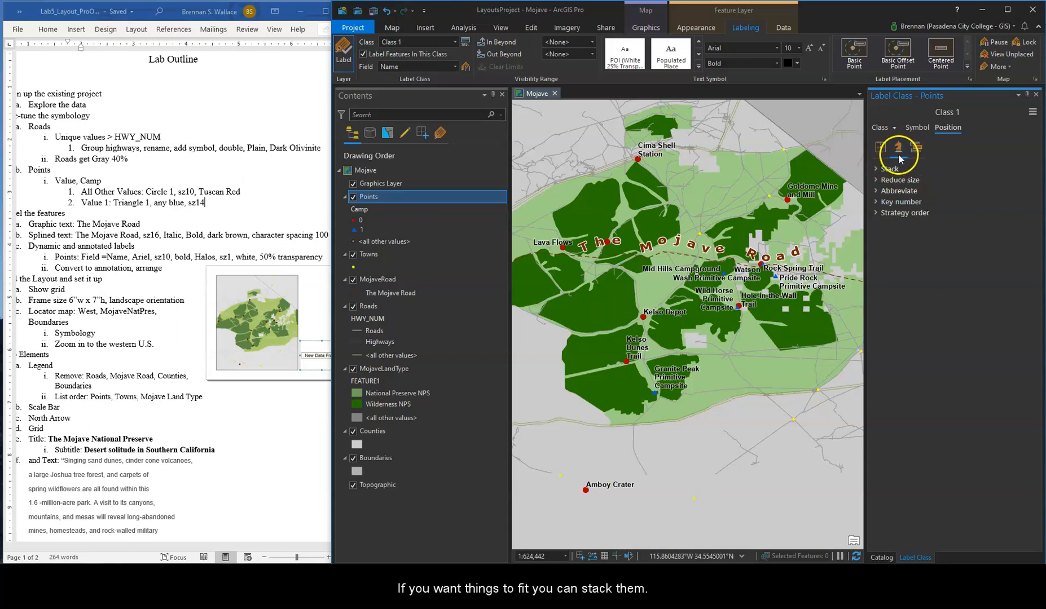
pyautogui.click(887, 169)
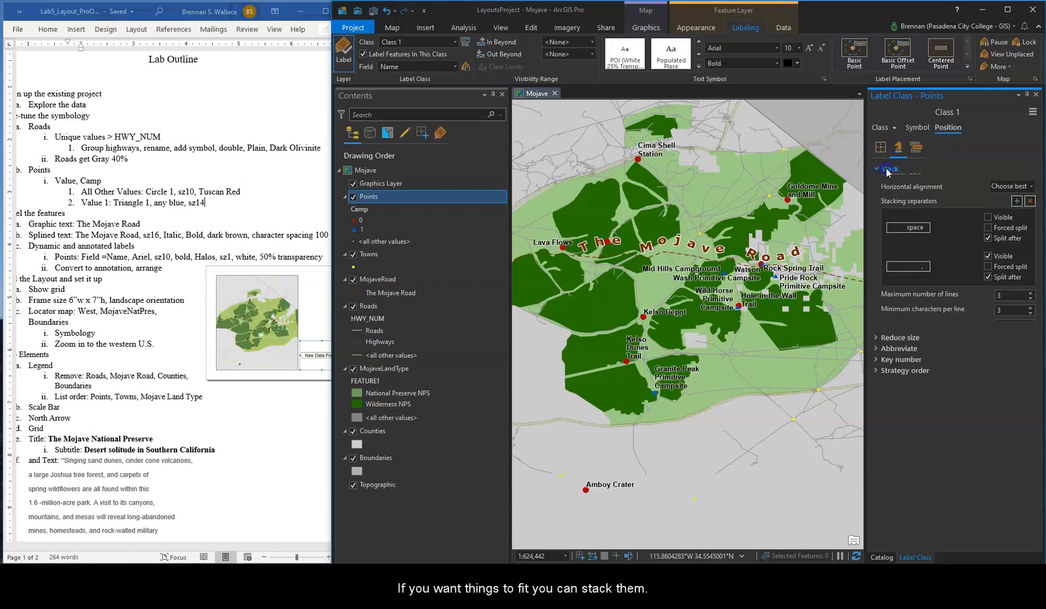
pyautogui.click(887, 169)
pyautogui.click(888, 179)
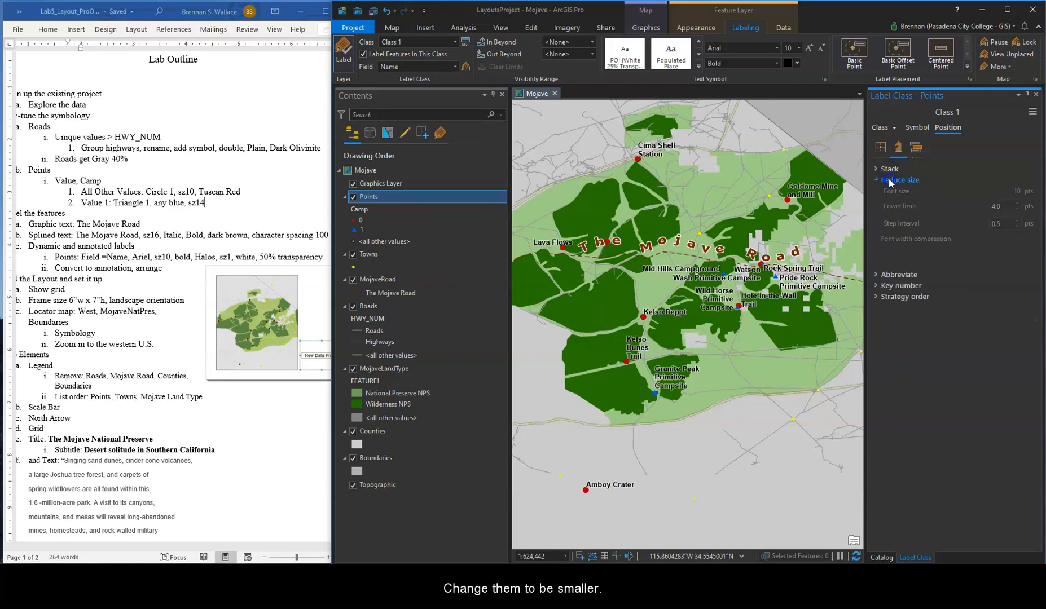
pyautogui.click(889, 181)
pyautogui.click(890, 192)
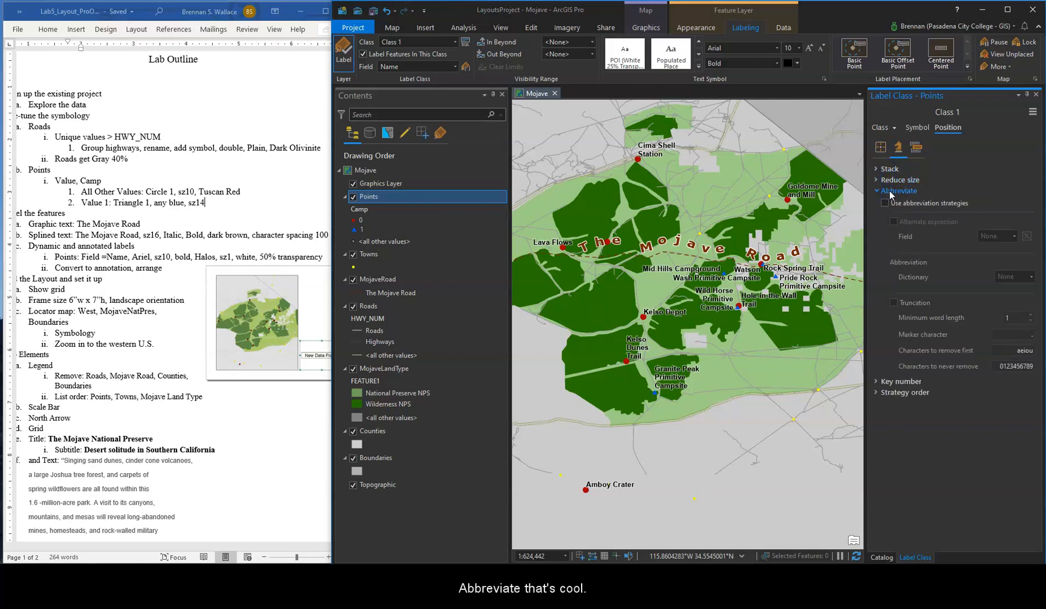
pyautogui.click(890, 192)
pyautogui.click(891, 202)
pyautogui.click(893, 202)
pyautogui.click(893, 215)
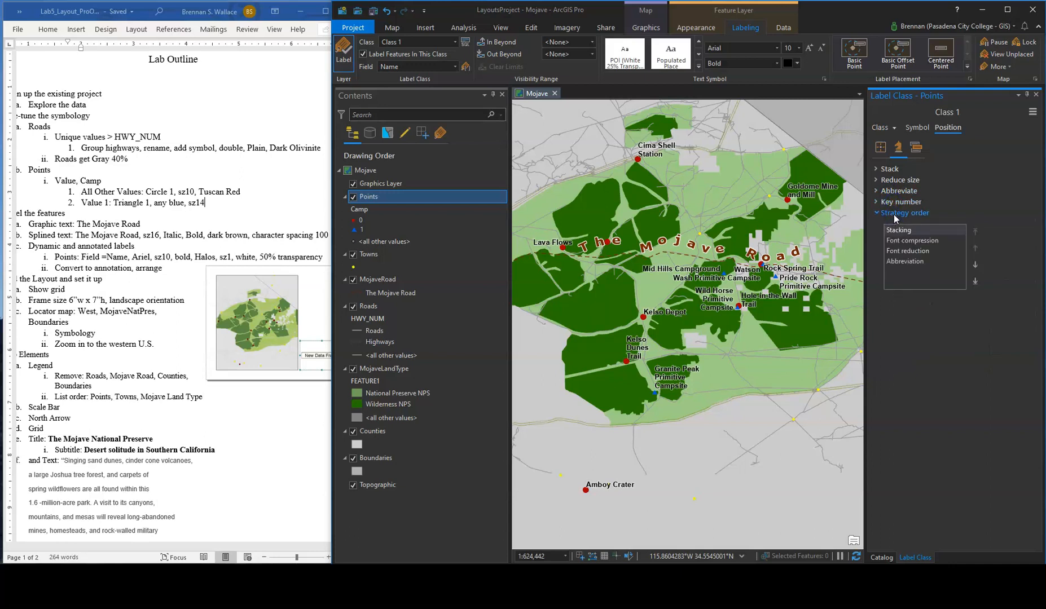
# Review the Points labels' conflict resolution settings for duplicate removal, label buffer and feature weight
pyautogui.click(915, 148)
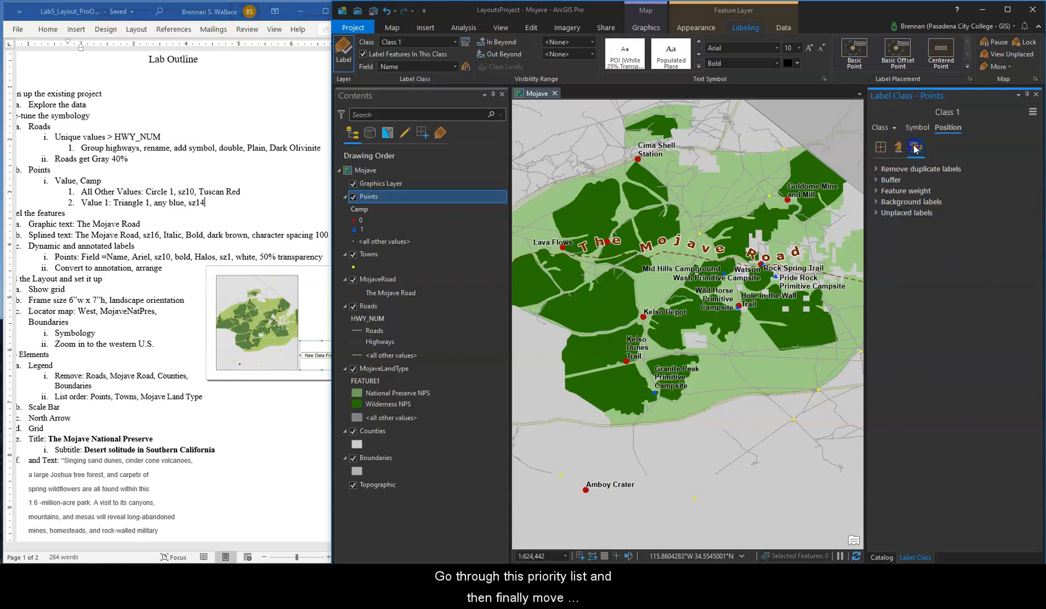
pyautogui.click(948, 169)
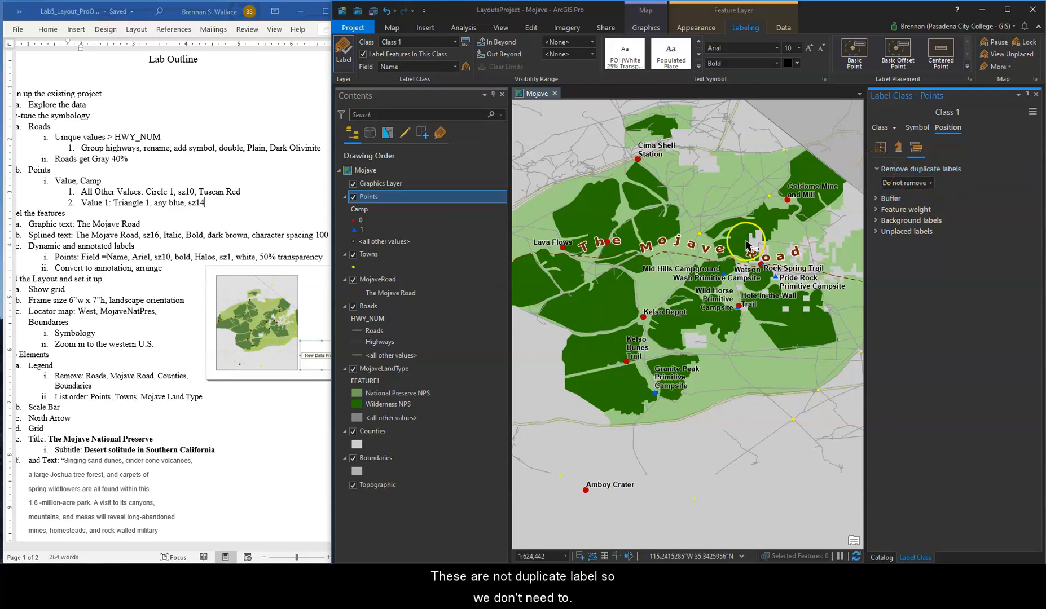
pyautogui.click(877, 168)
pyautogui.click(878, 180)
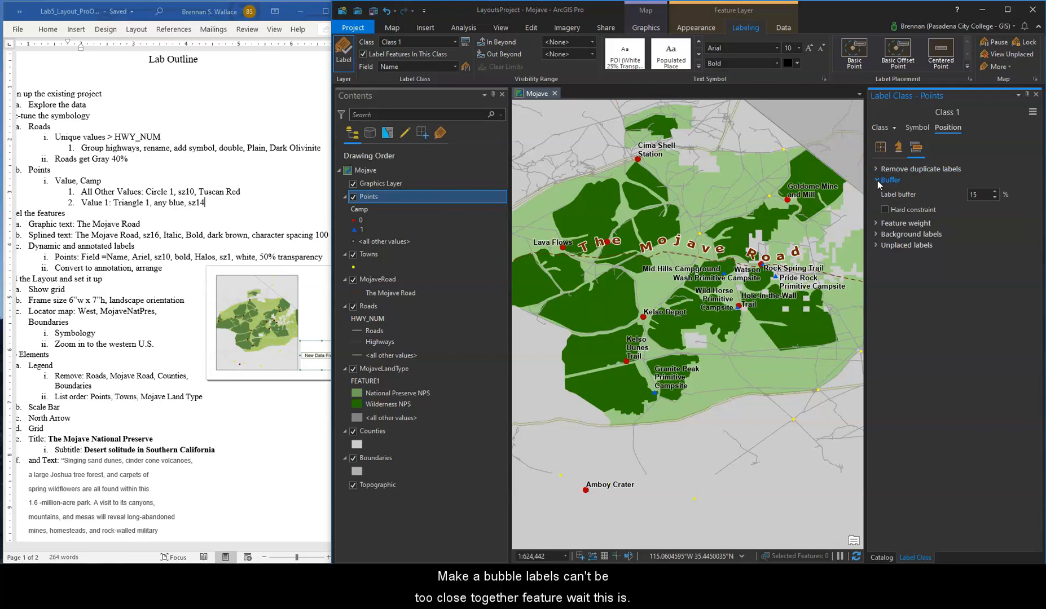
pyautogui.click(877, 181)
pyautogui.click(877, 191)
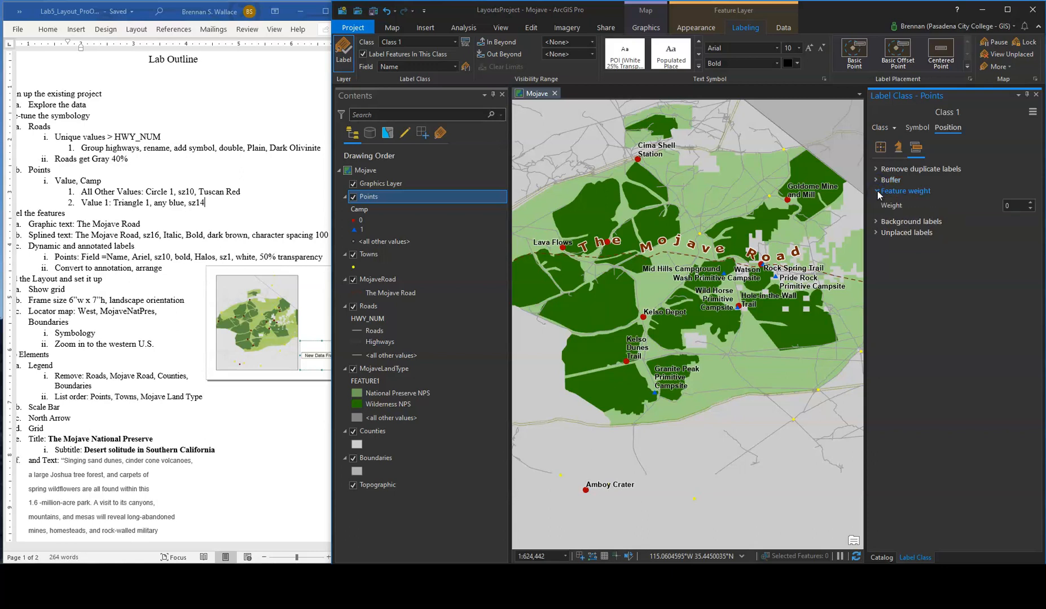
pyautogui.click(878, 190)
# Set the unplaced Points labels to never be removed, so overlapping labels are placed
pyautogui.click(876, 201)
pyautogui.click(876, 213)
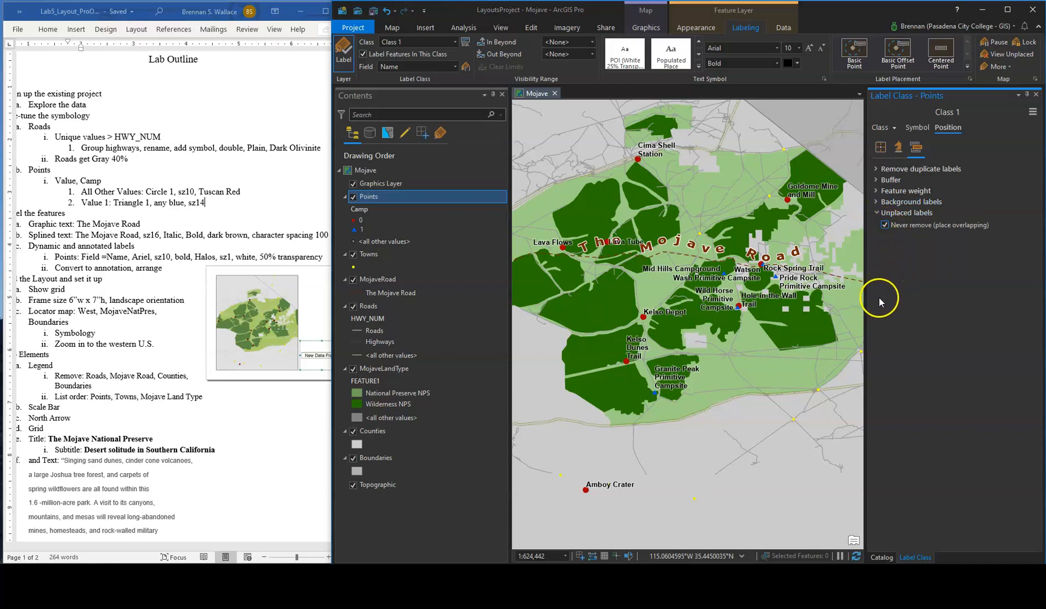
pyautogui.click(885, 225)
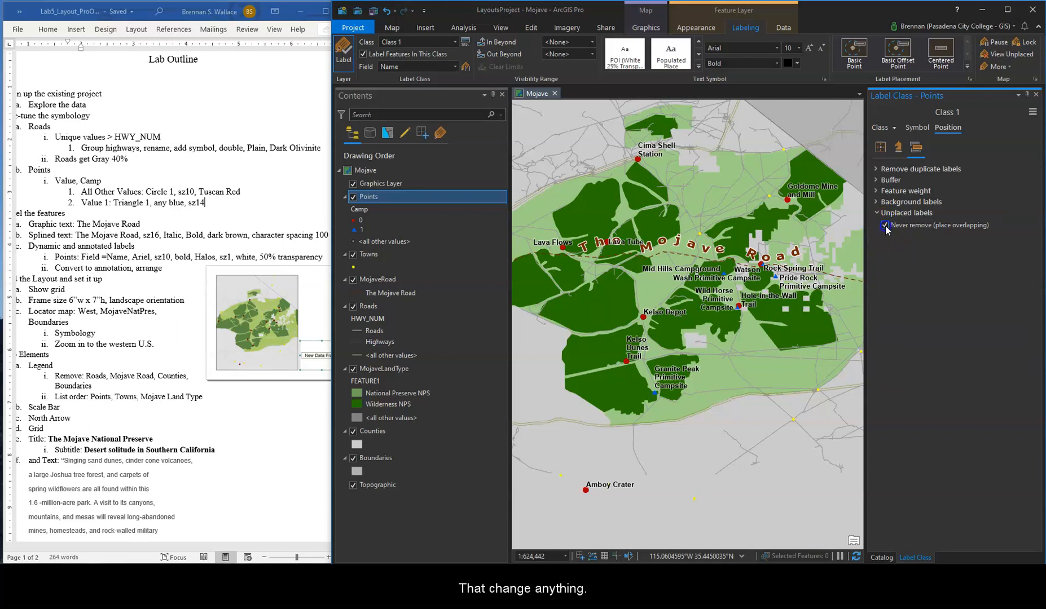
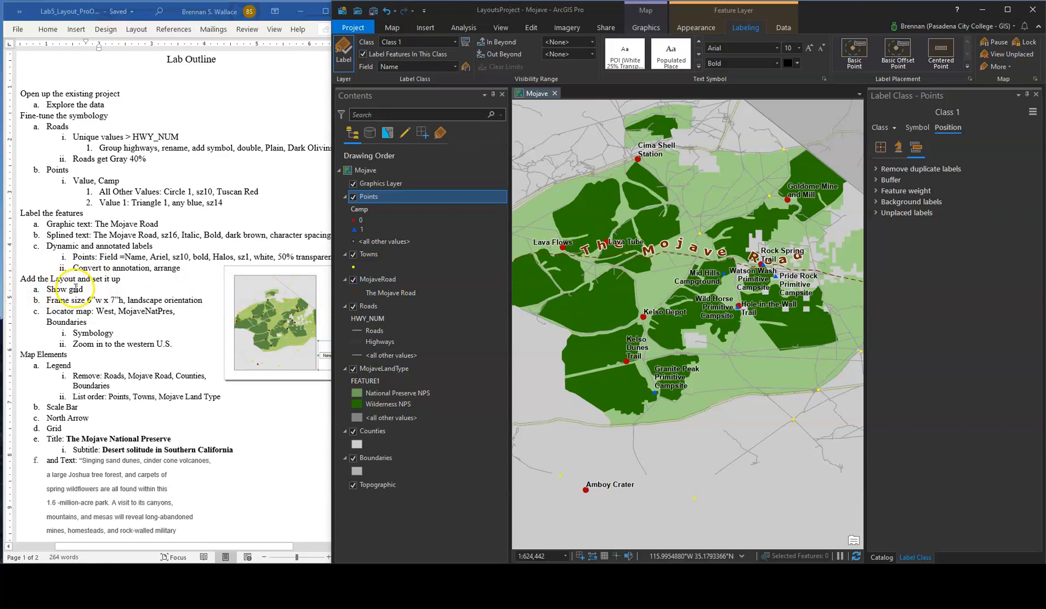
# Create a new layout with the ANSI Landscape Letter 8.5" × 11" page size
pyautogui.click(393, 28)
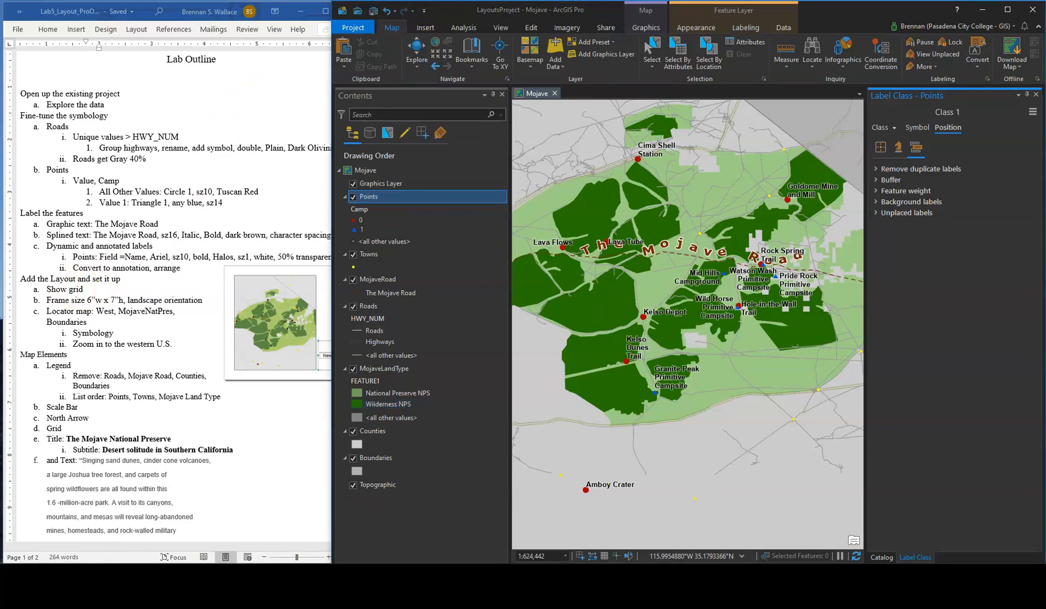
pyautogui.click(420, 27)
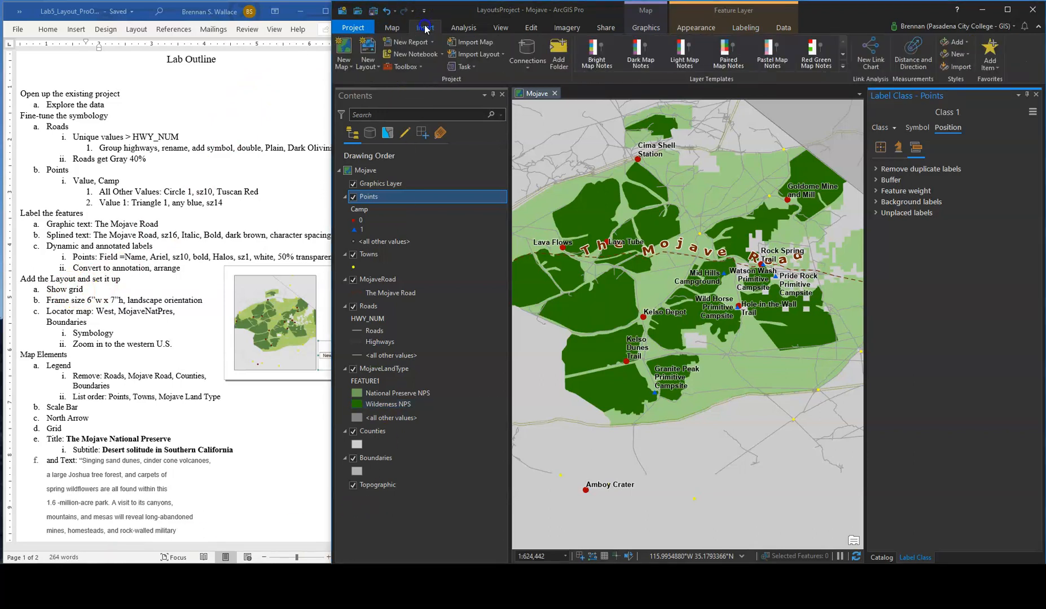
pyautogui.click(370, 48)
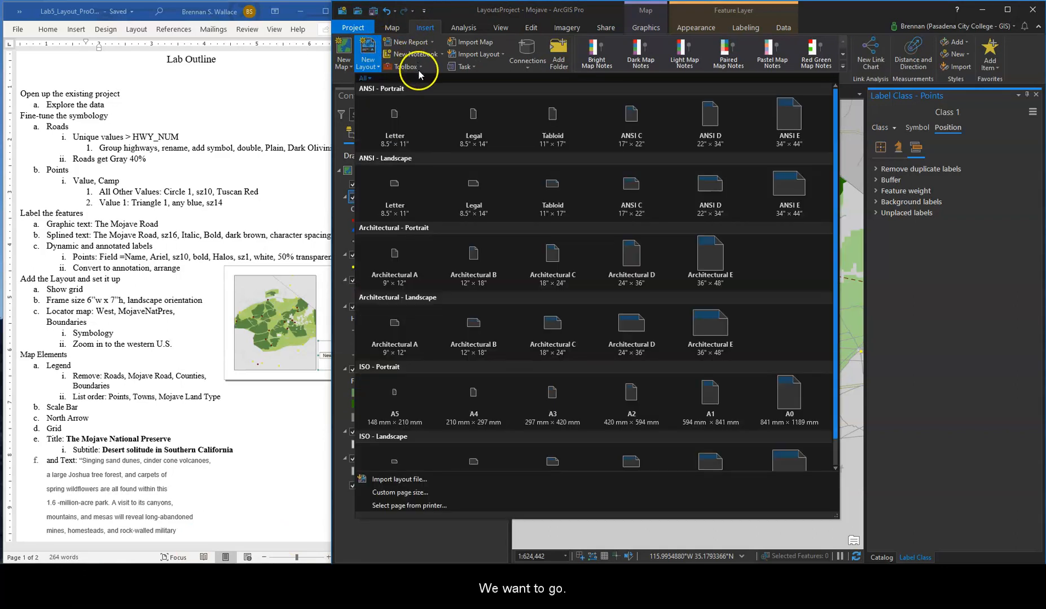
pyautogui.click(393, 182)
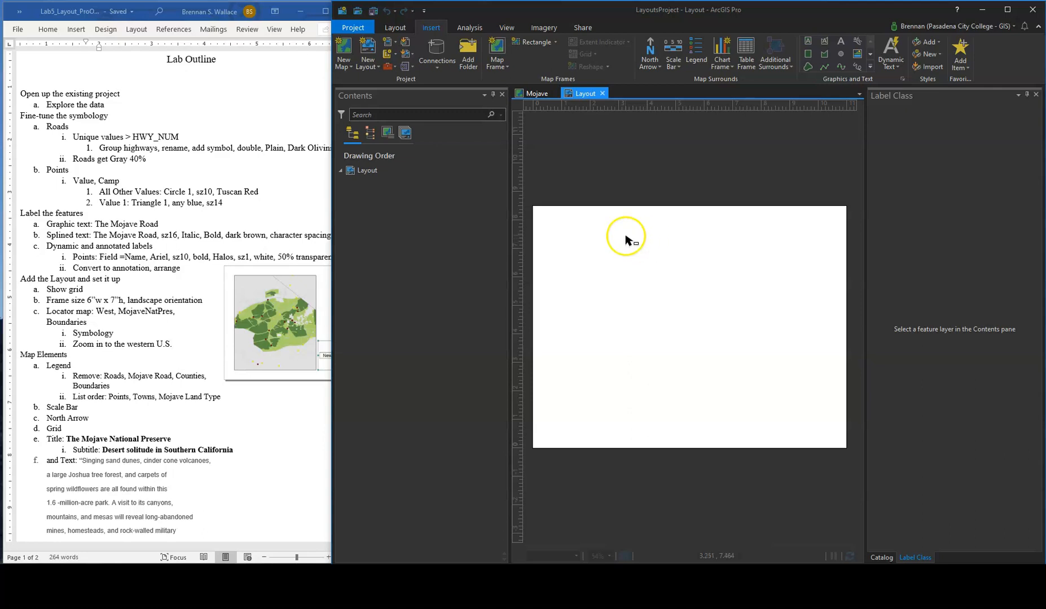
# Insert a rectangular map frame of the Mojave map at the 1:624,442 extent, about 5.98 in wide and 7.44 in high
pyautogui.click(504, 68)
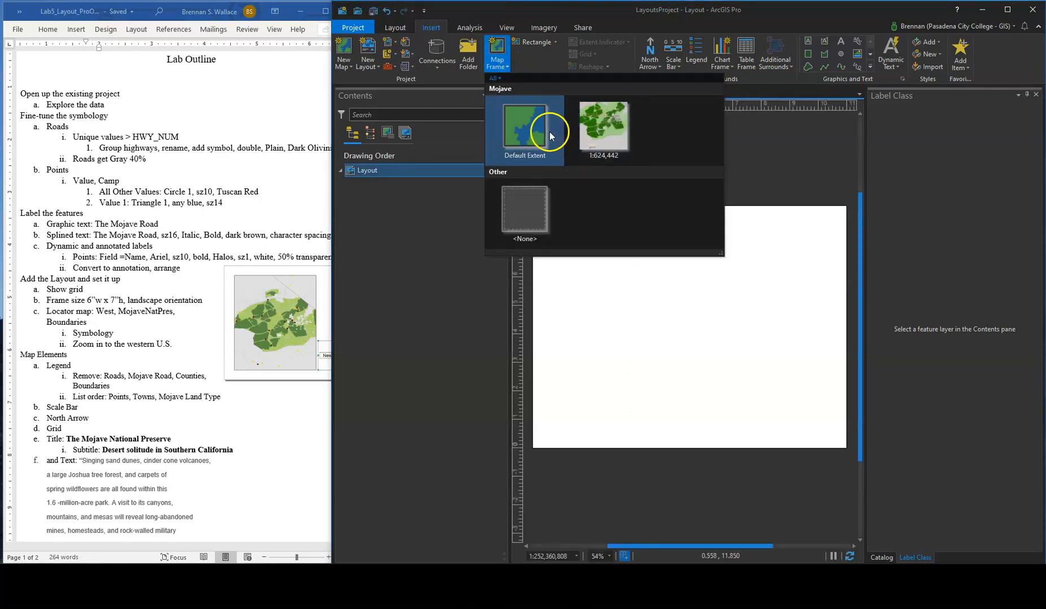
pyautogui.click(603, 133)
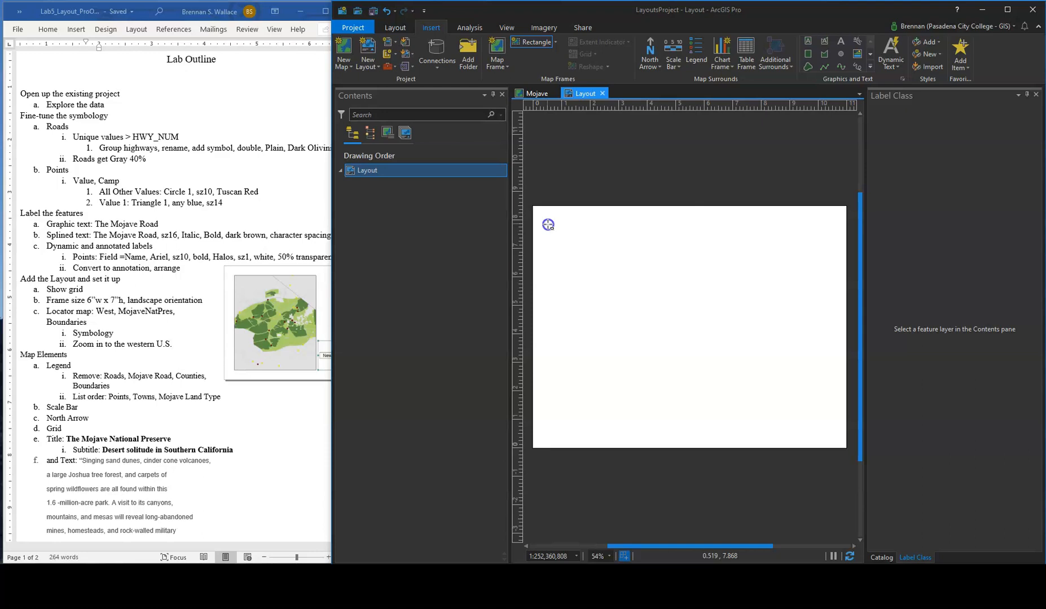
pyautogui.moveTo(547, 224); pyautogui.dragTo(718, 437)
pyautogui.moveTo(718, 437); pyautogui.dragTo(718, 437)
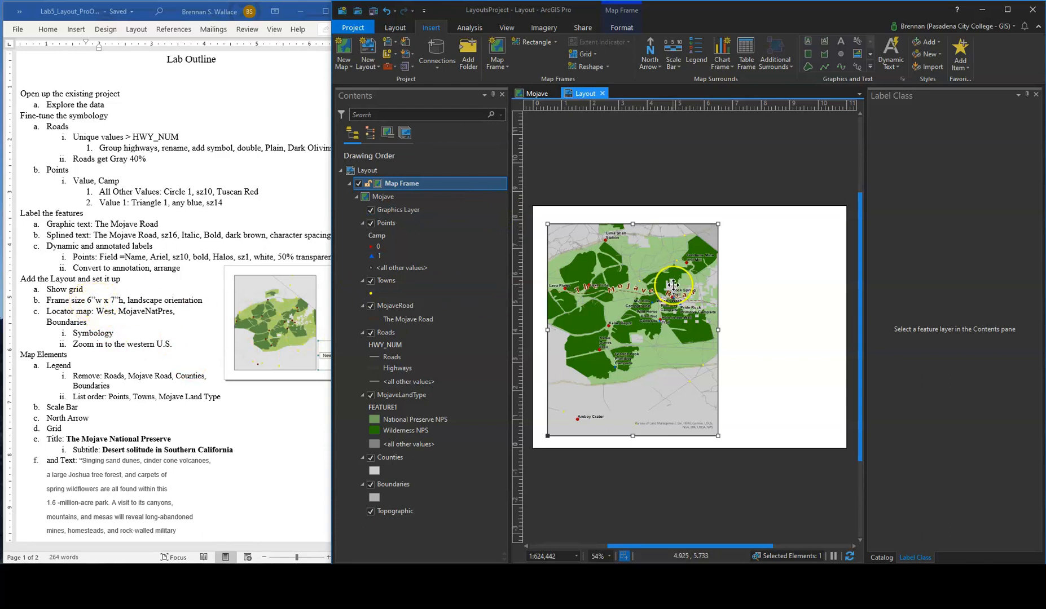
# Set the Mojave map frame's size to 6 in wide and 7 in high in its placement properties
pyautogui.rightClick(650, 290)
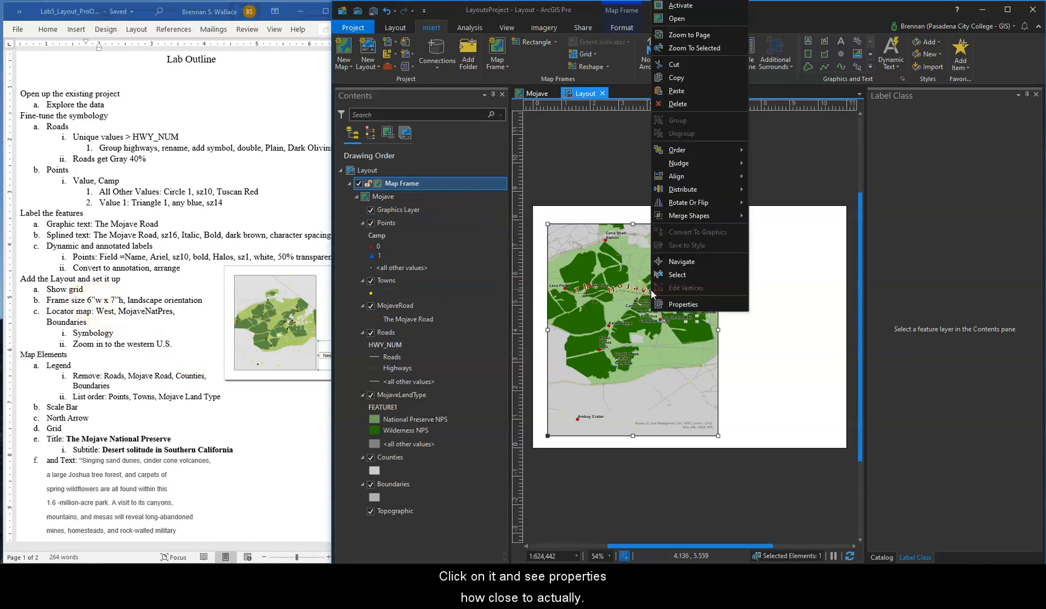
pyautogui.click(680, 303)
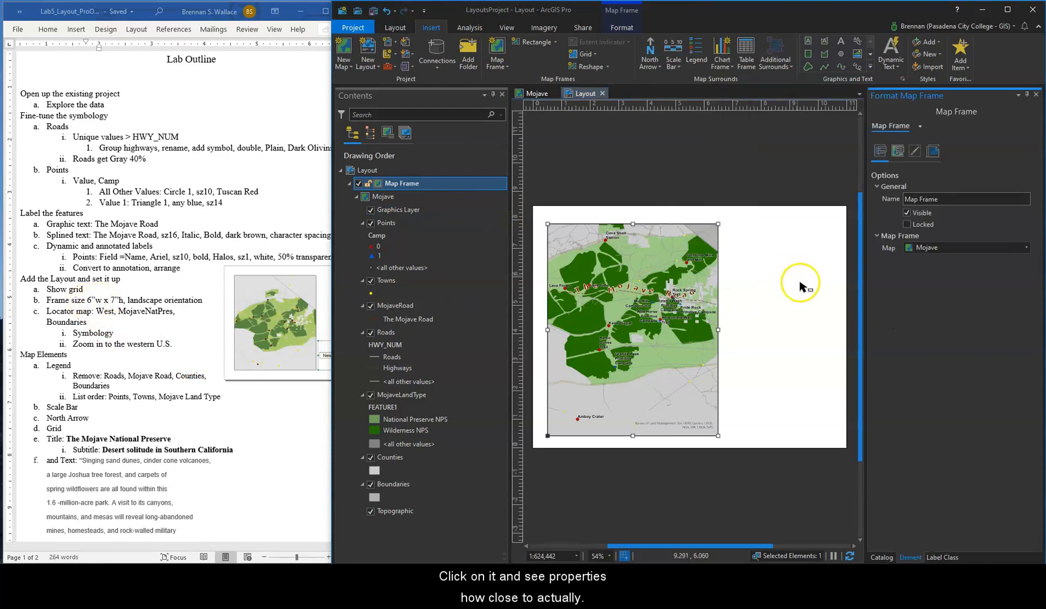
pyautogui.click(904, 150)
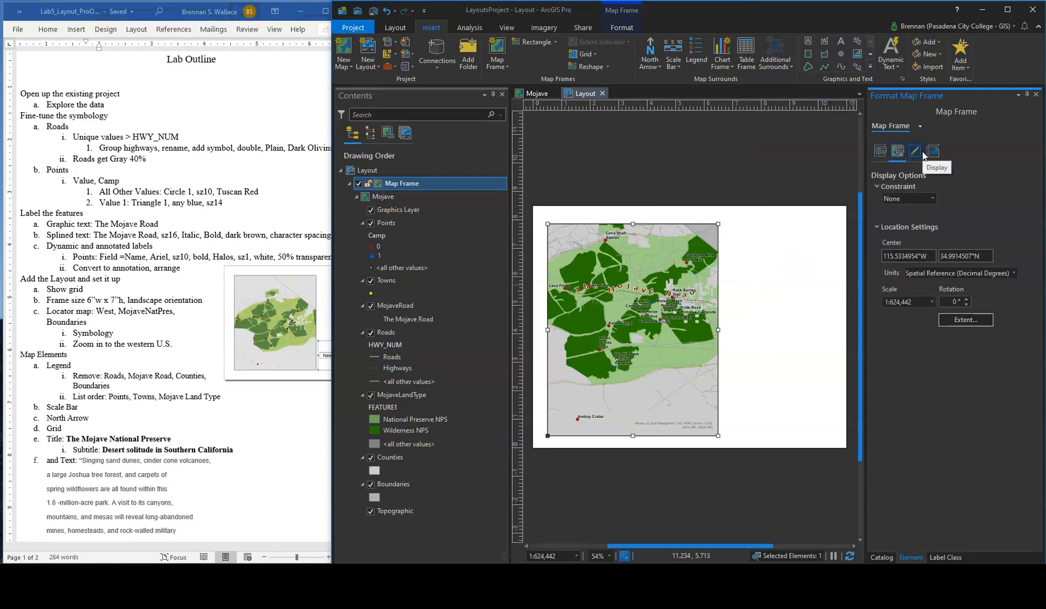
pyautogui.click(915, 150)
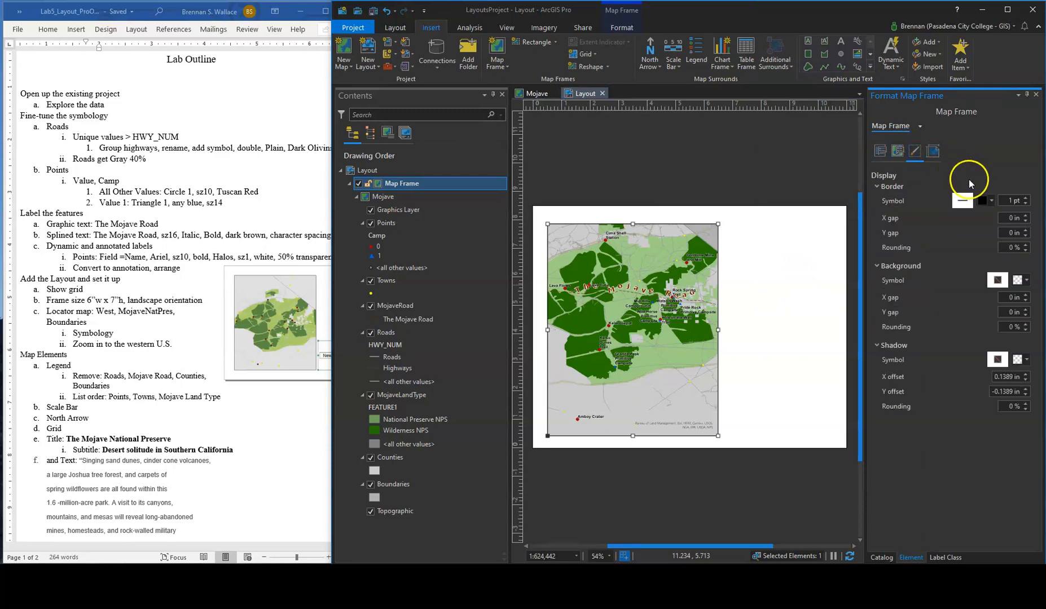
pyautogui.click(932, 150)
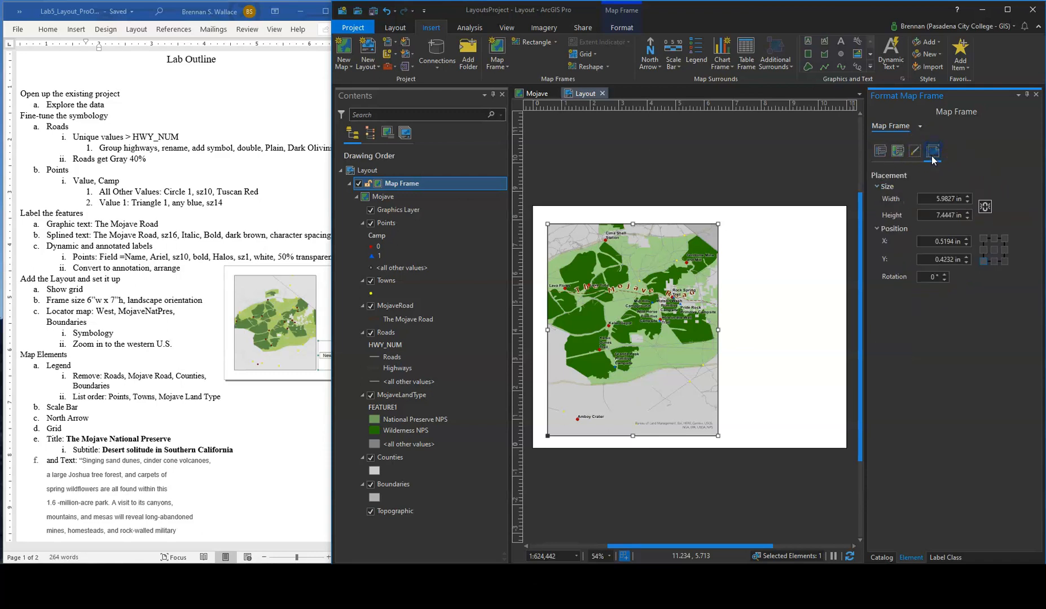
pyautogui.click(967, 196)
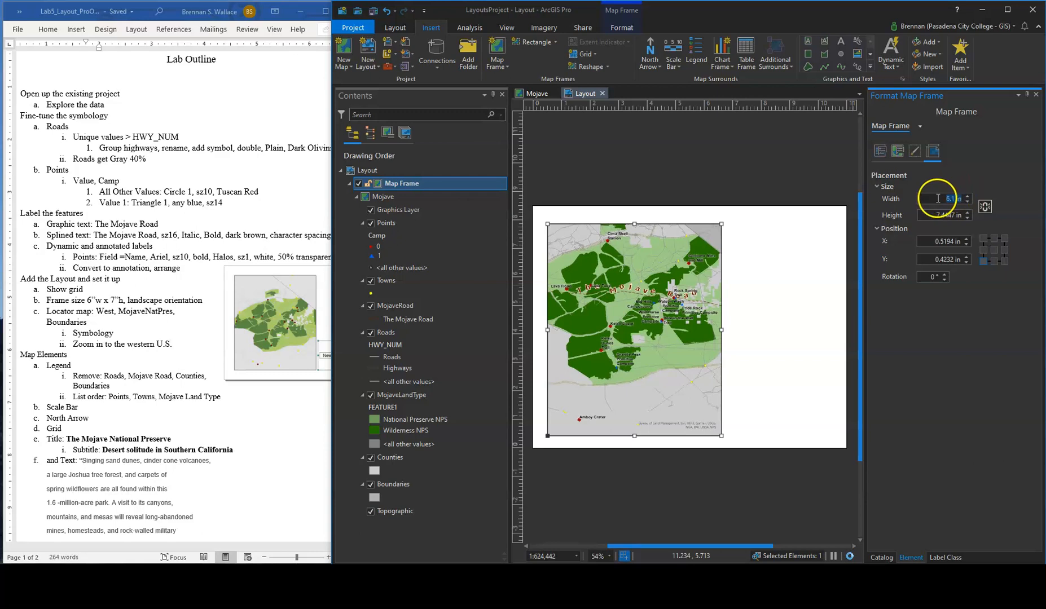
pyautogui.write('6')
pyautogui.press('Tab')
pyautogui.write('7')
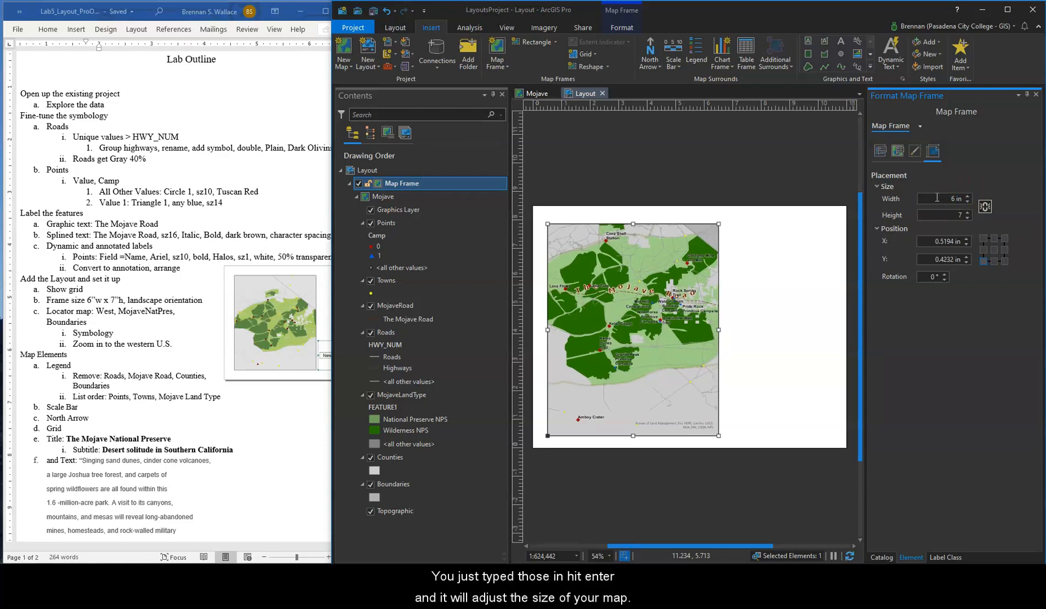
pyautogui.press('Return')
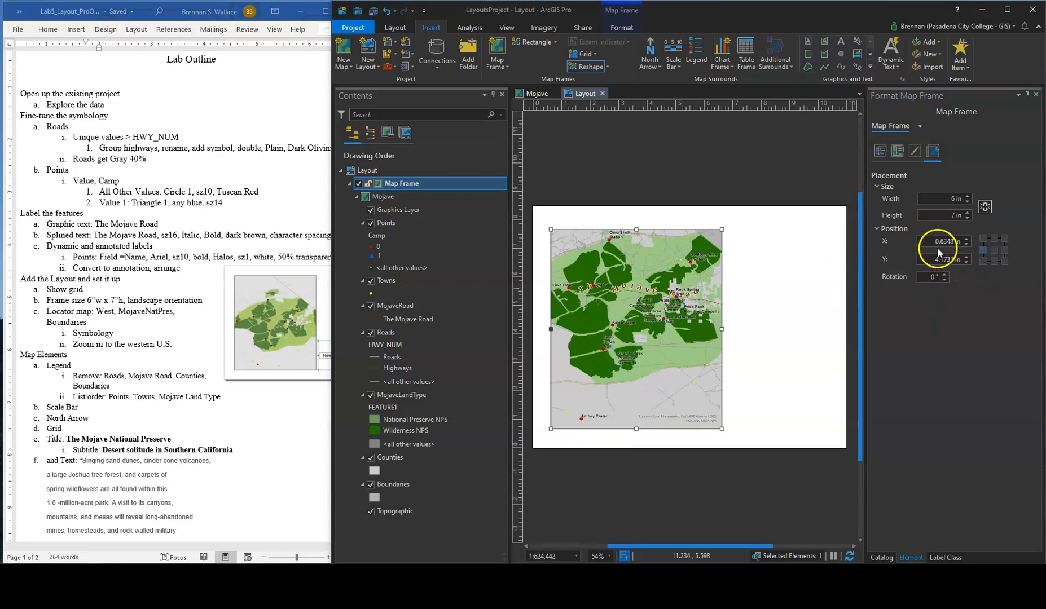
# Position the Mojave map frame's upper-left corner at X 0.5 in and Y 8 in on the page
pyautogui.click(983, 238)
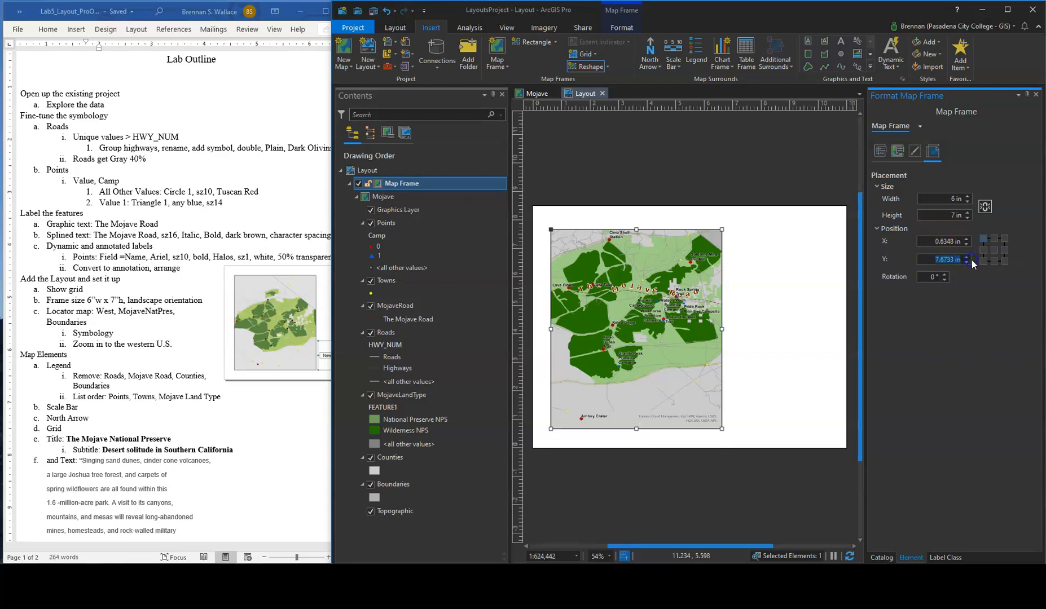
pyautogui.click(942, 241)
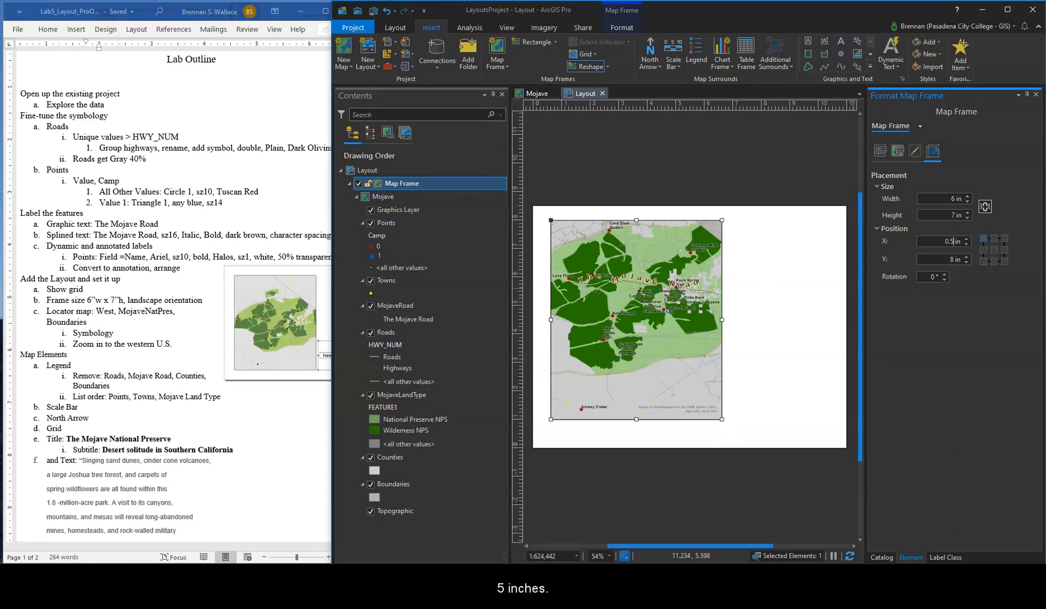
pyautogui.click(983, 260)
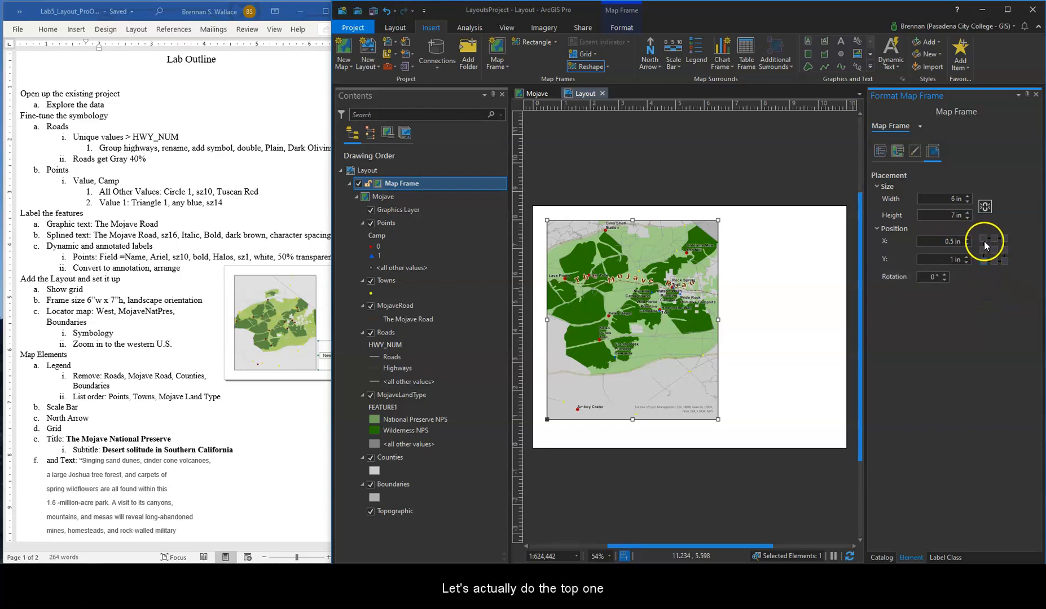
# Adjust the Mojave map frame's position so its lower-left corner is at X 0.5 in and Y 0.8 in
pyautogui.click(967, 244)
pyautogui.click(967, 244)
pyautogui.click(967, 240)
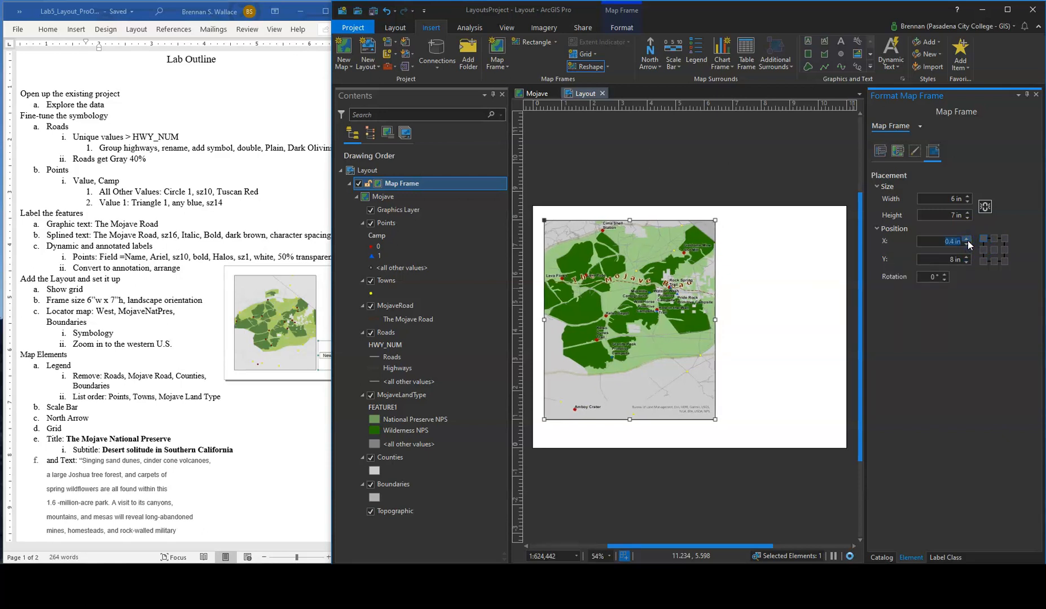
pyautogui.click(967, 240)
pyautogui.click(968, 263)
pyautogui.click(968, 262)
pyautogui.click(968, 262)
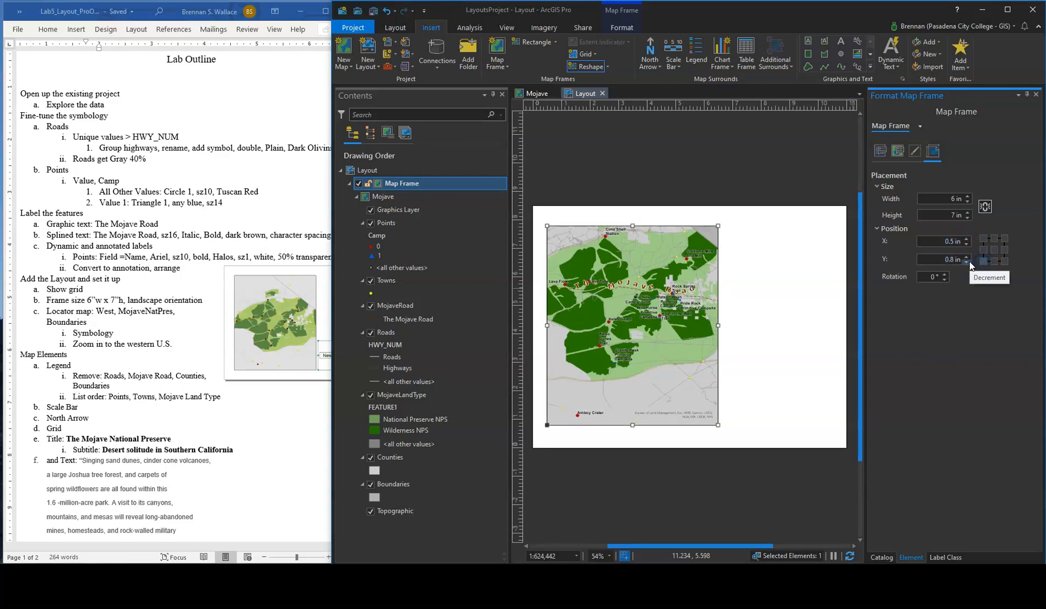
pyautogui.click(993, 249)
pyautogui.click(983, 251)
pyautogui.click(983, 260)
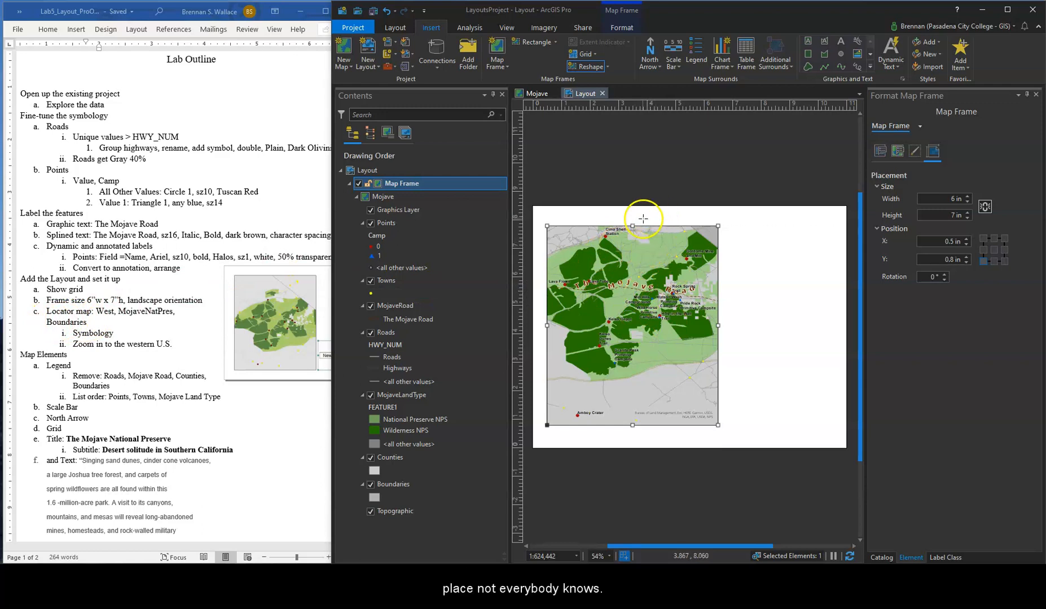
# Draw a circular map frame about 3.84 in in diameter on the page beside the lower part of the Mojave map frame
pyautogui.click(555, 43)
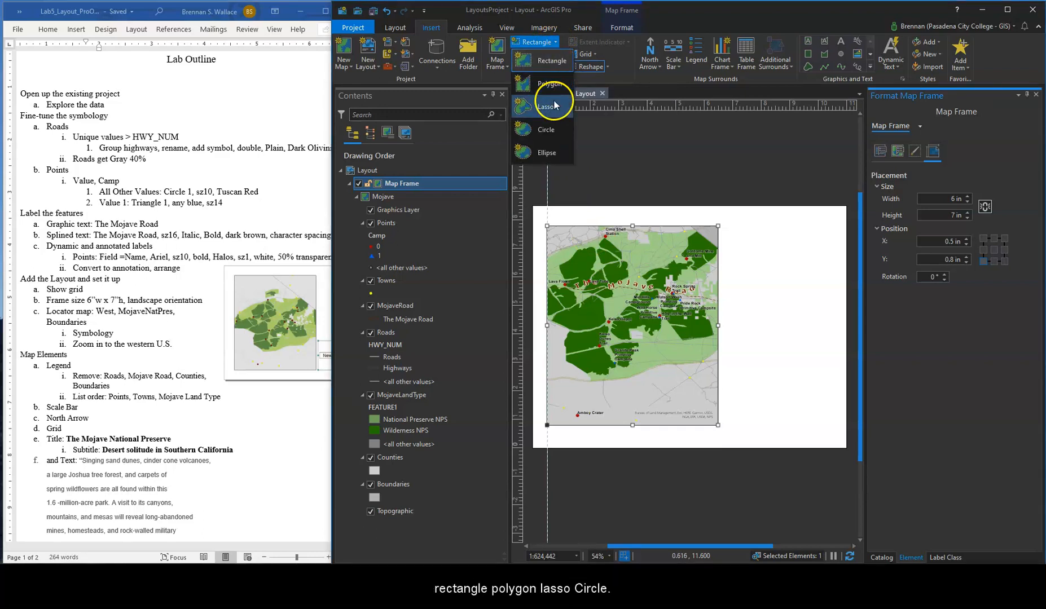
pyautogui.click(545, 129)
pyautogui.moveTo(737, 350)
pyautogui.mouseDown()
pyautogui.moveTo(801, 389)
pyautogui.moveTo(785, 373)
pyautogui.mouseUp()
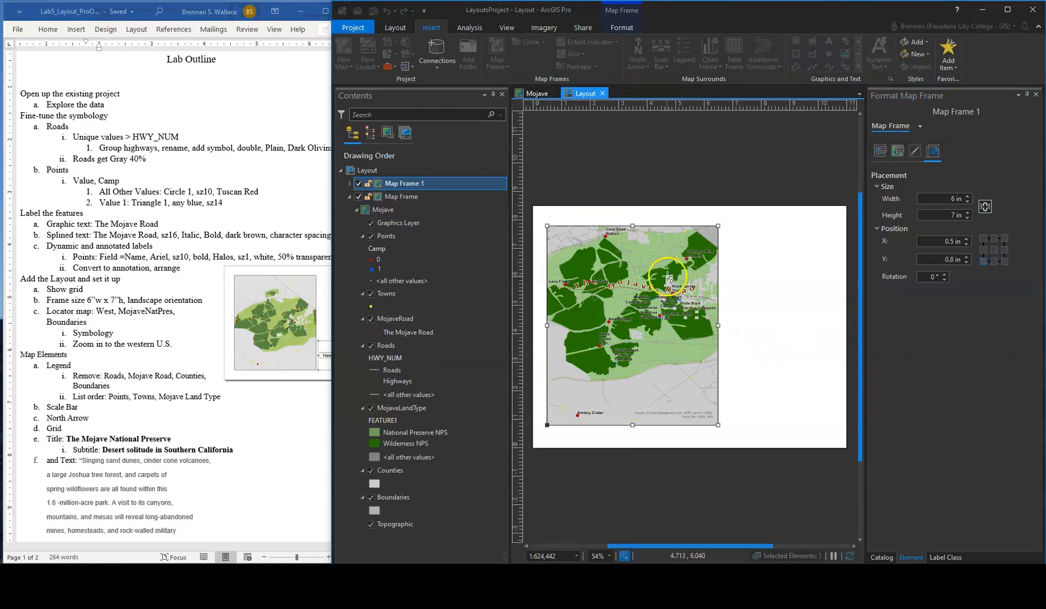
pyautogui.click(749, 353)
pyautogui.moveTo(751, 355); pyautogui.dragTo(797, 377)
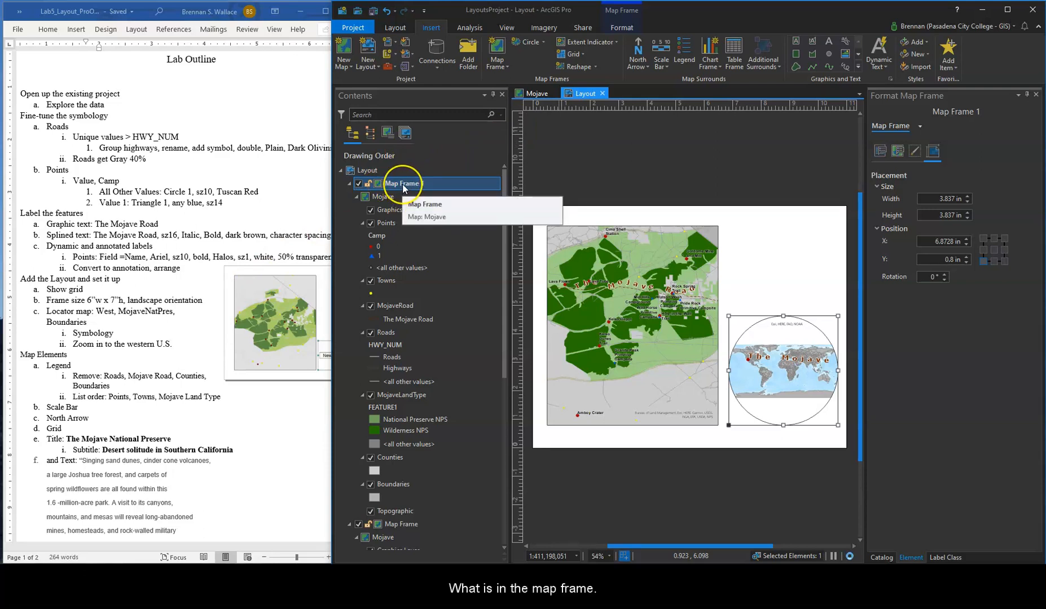
pyautogui.click(778, 372)
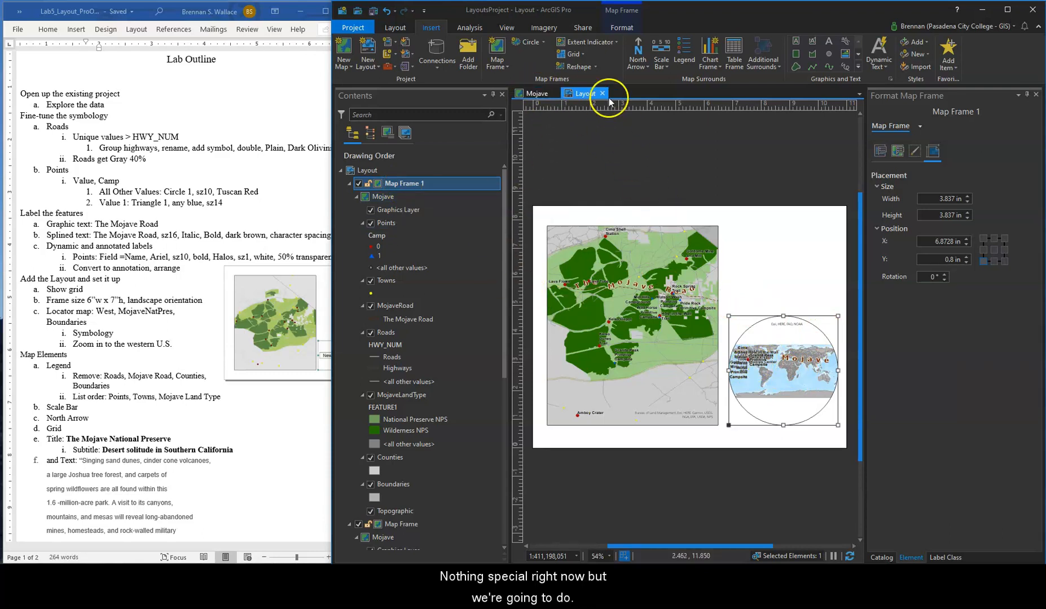
# Create a new map in the project and rename it West
pyautogui.click(343, 48)
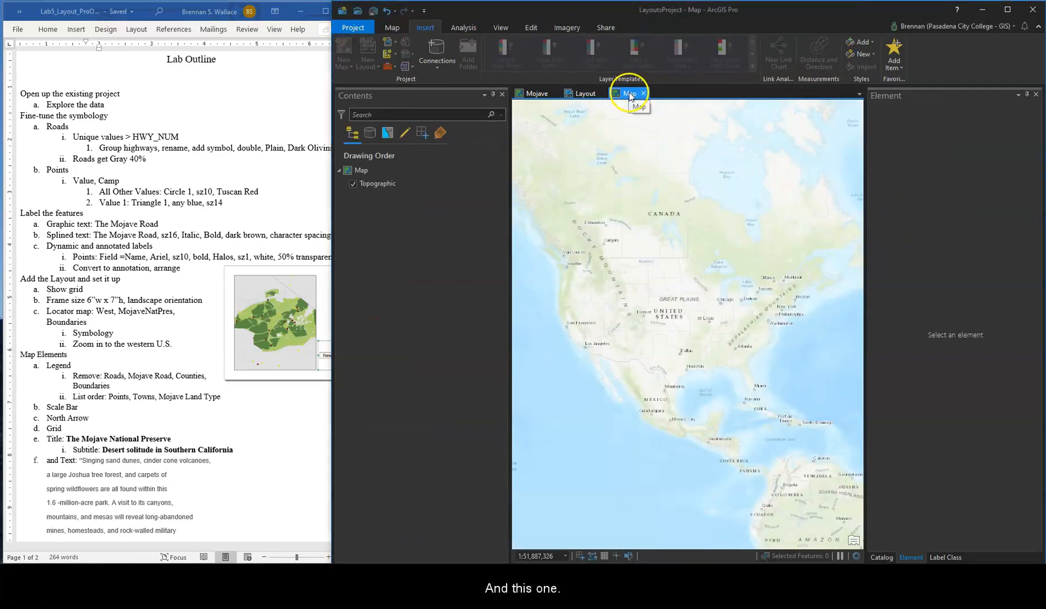
pyautogui.click(368, 173)
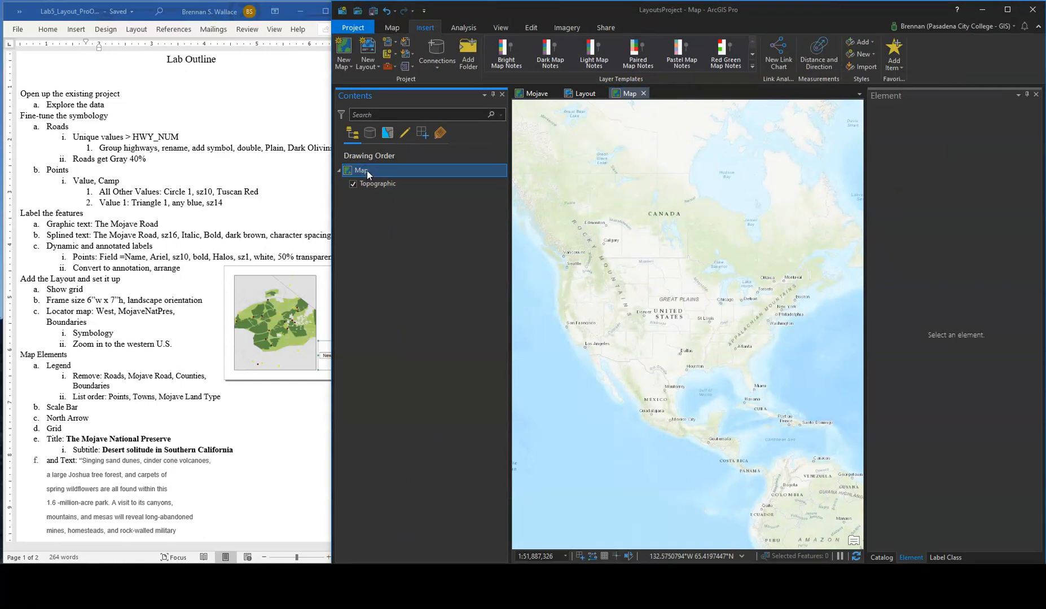
pyautogui.click(369, 174)
pyautogui.write('West')
pyautogui.press('Return')
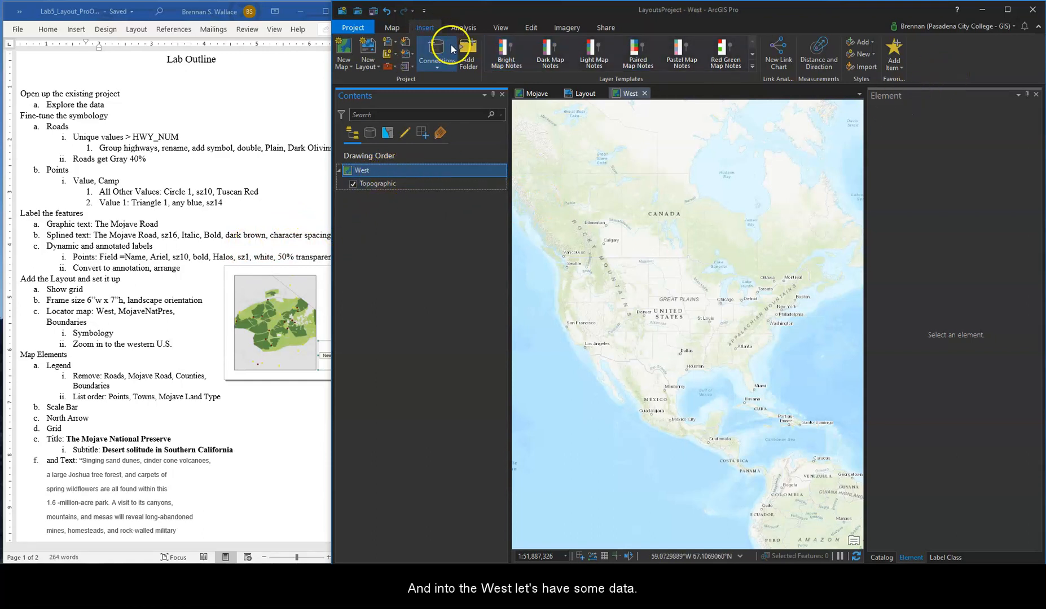
# Add the Boundaries and MojaveNatPres feature classes from LayoutsProject.gdb to the West map
pyautogui.click(394, 27)
pyautogui.click(557, 47)
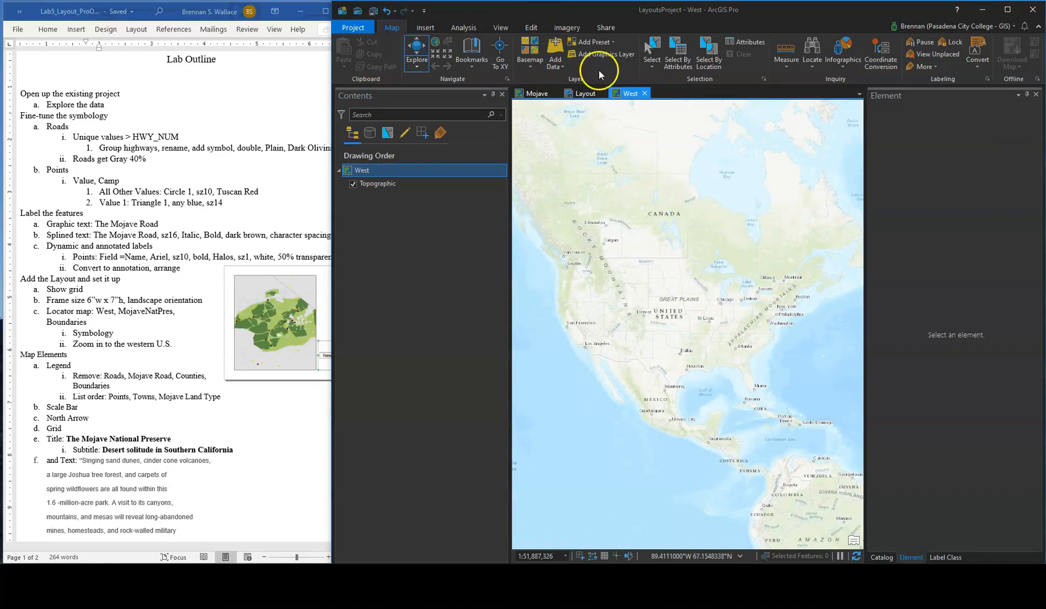
pyautogui.click(561, 67)
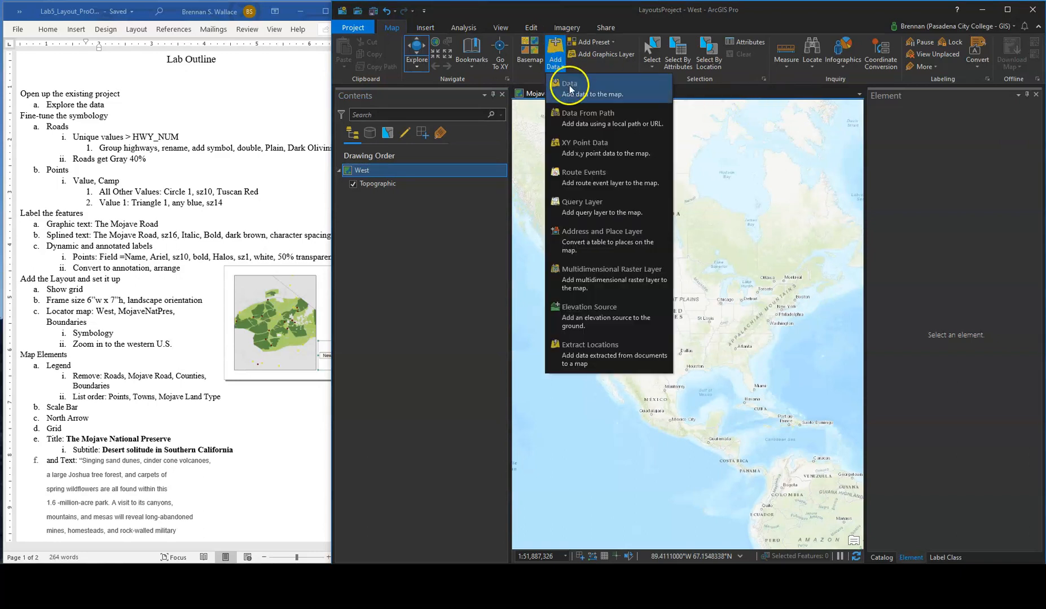
pyautogui.click(881, 558)
pyautogui.click(876, 214)
pyautogui.click(886, 227)
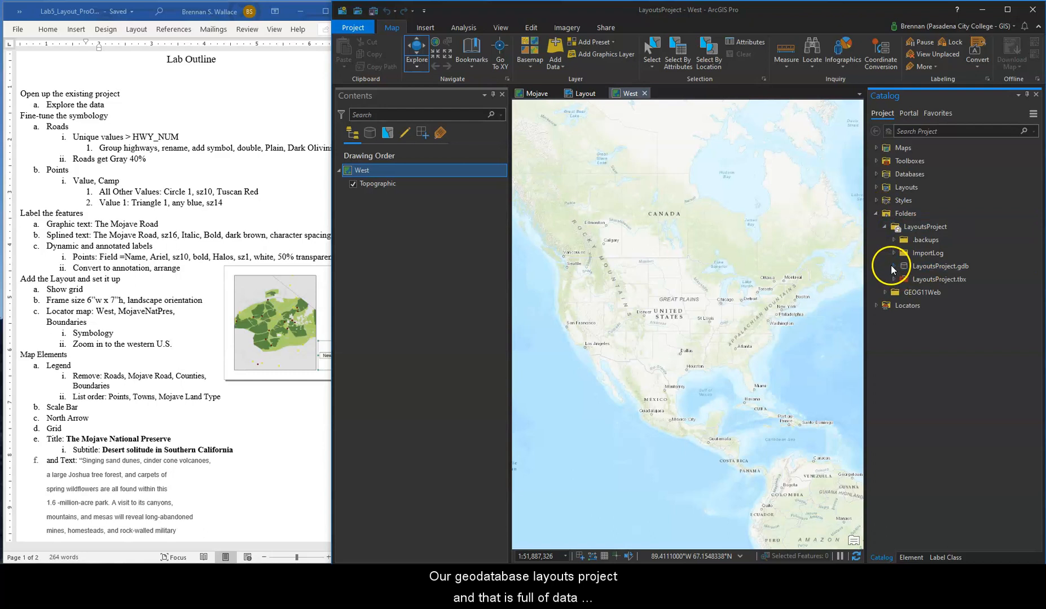
pyautogui.click(892, 266)
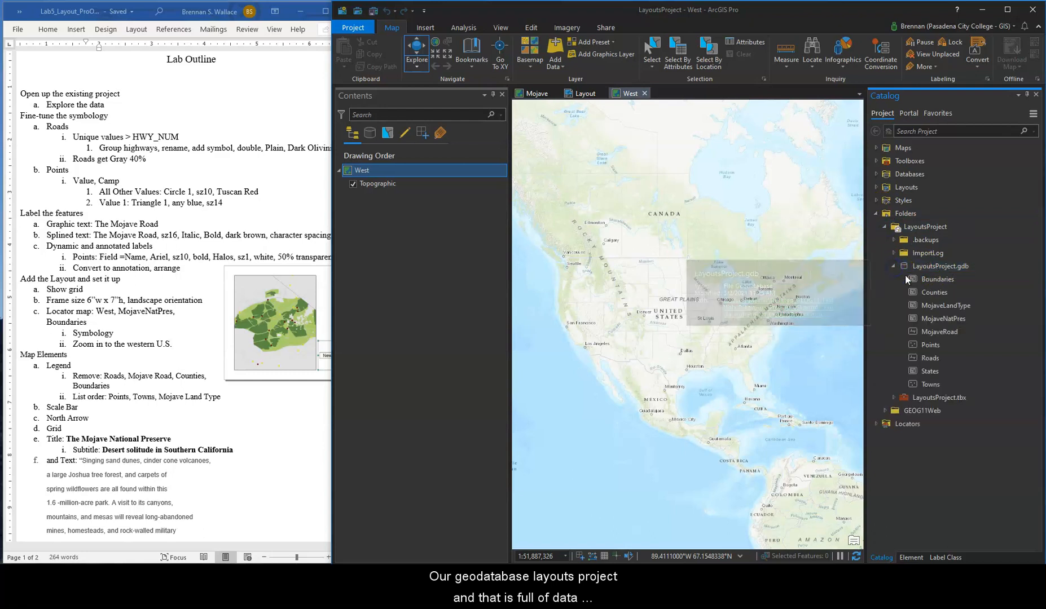
pyautogui.moveTo(931, 278); pyautogui.dragTo(742, 297)
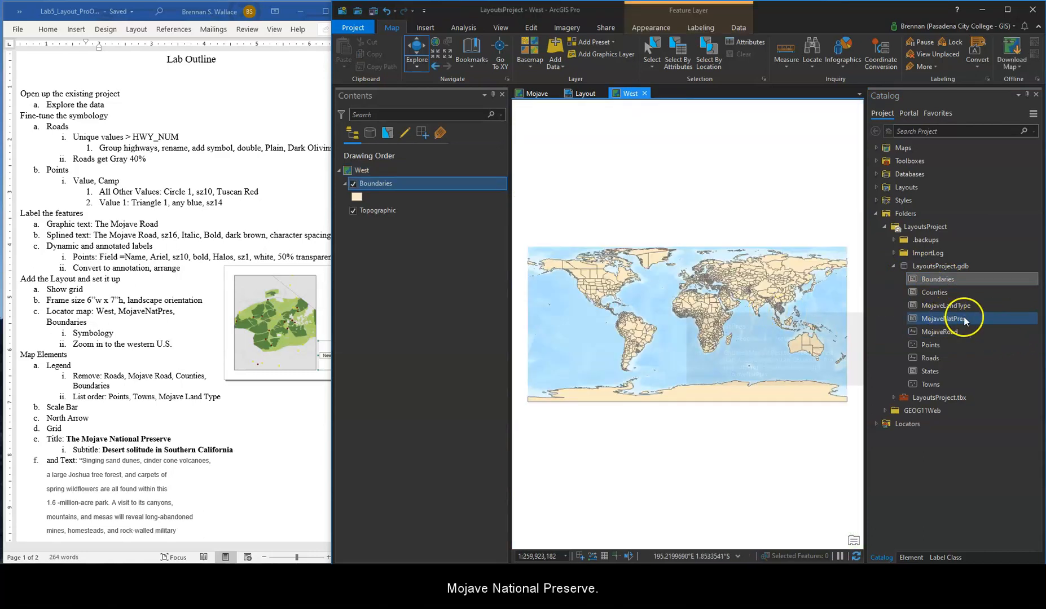
pyautogui.moveTo(962, 318); pyautogui.dragTo(722, 338)
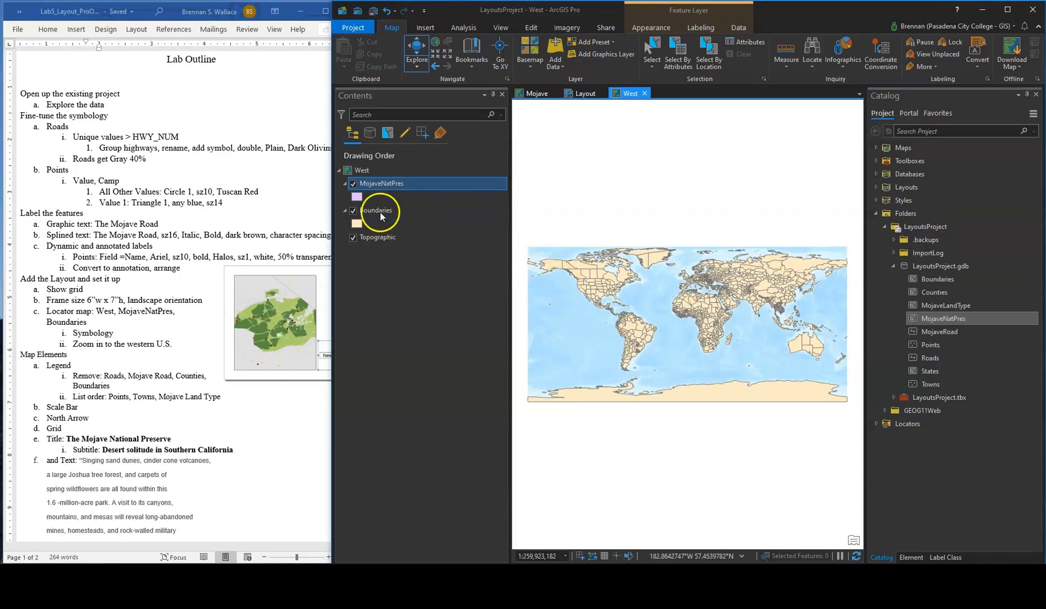
# Zoom to the MojaveNatPres layer in the West map and give its polygons a solid dark green fill
pyautogui.rightClick(380, 183)
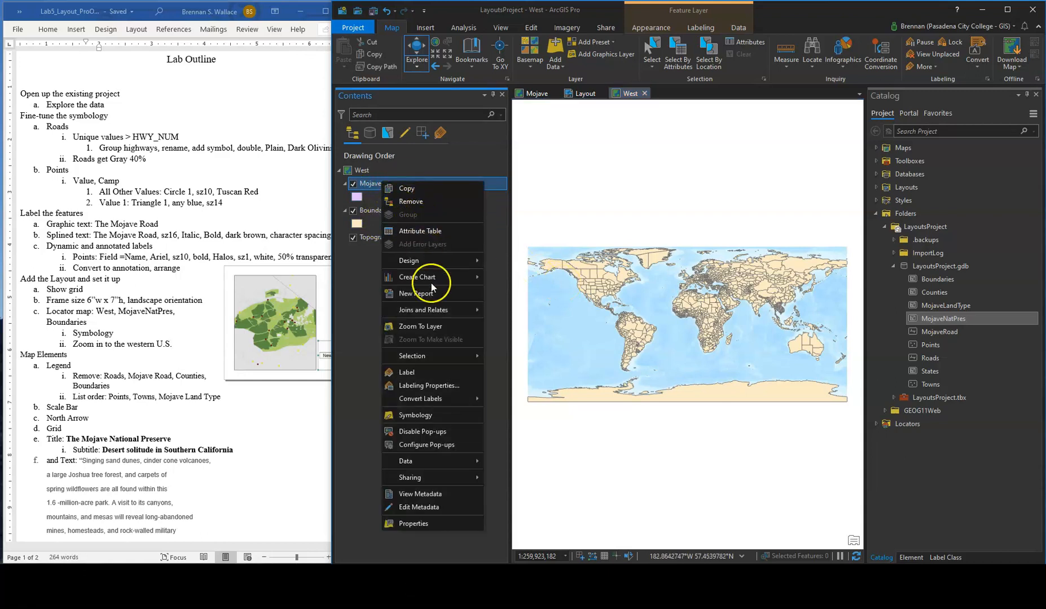
pyautogui.click(434, 326)
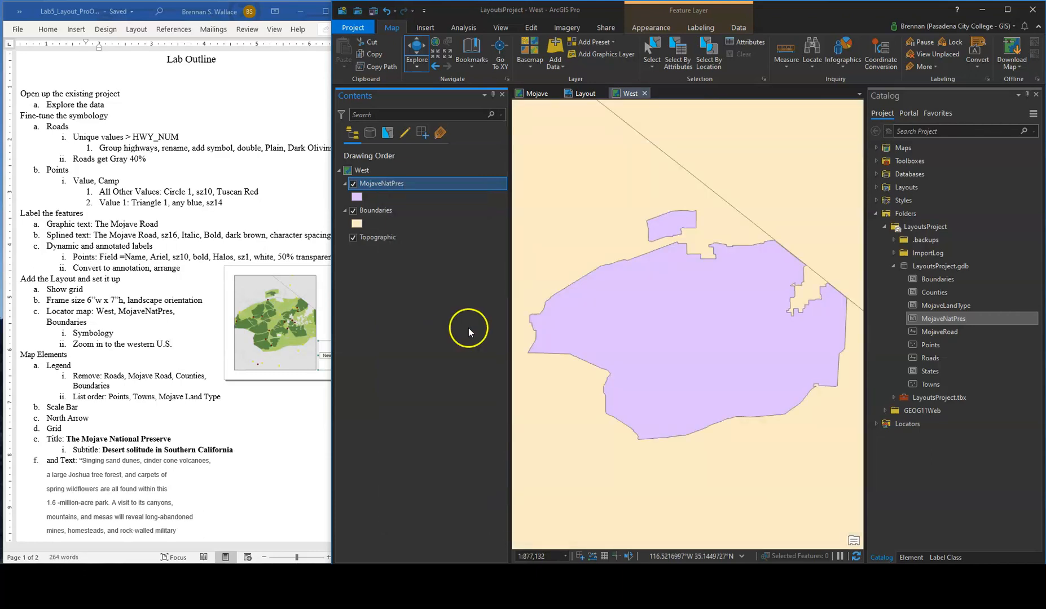
pyautogui.click(357, 198)
pyautogui.click(358, 199)
pyautogui.click(965, 192)
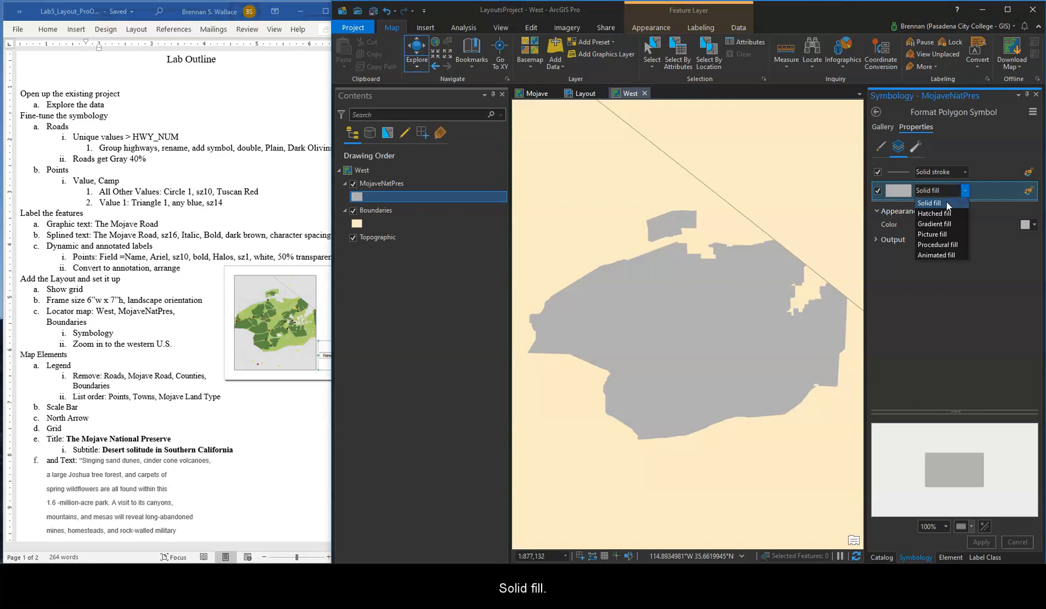
pyautogui.click(947, 204)
pyautogui.click(1029, 224)
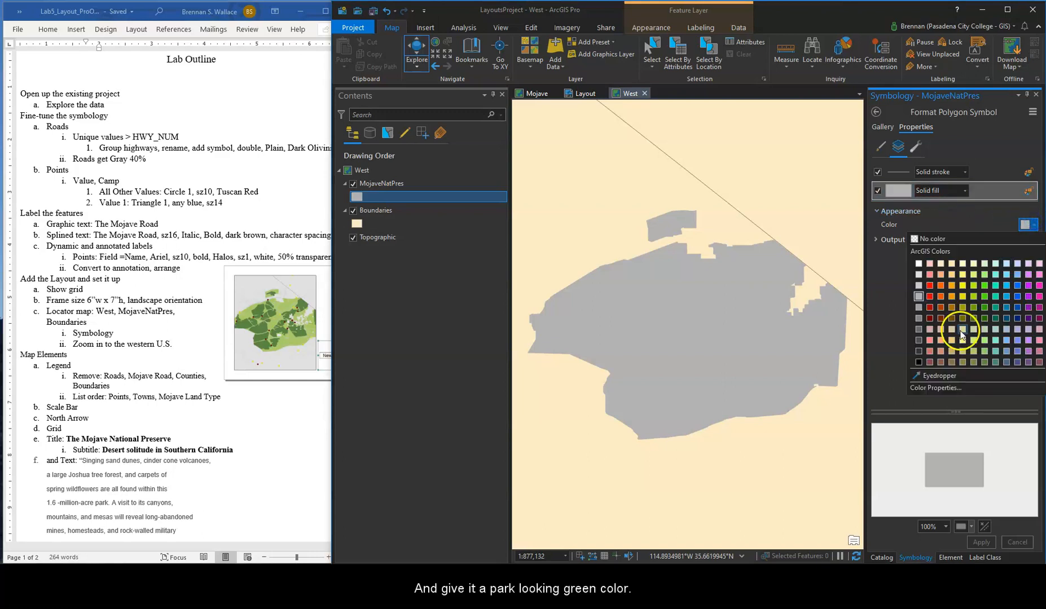
pyautogui.click(985, 308)
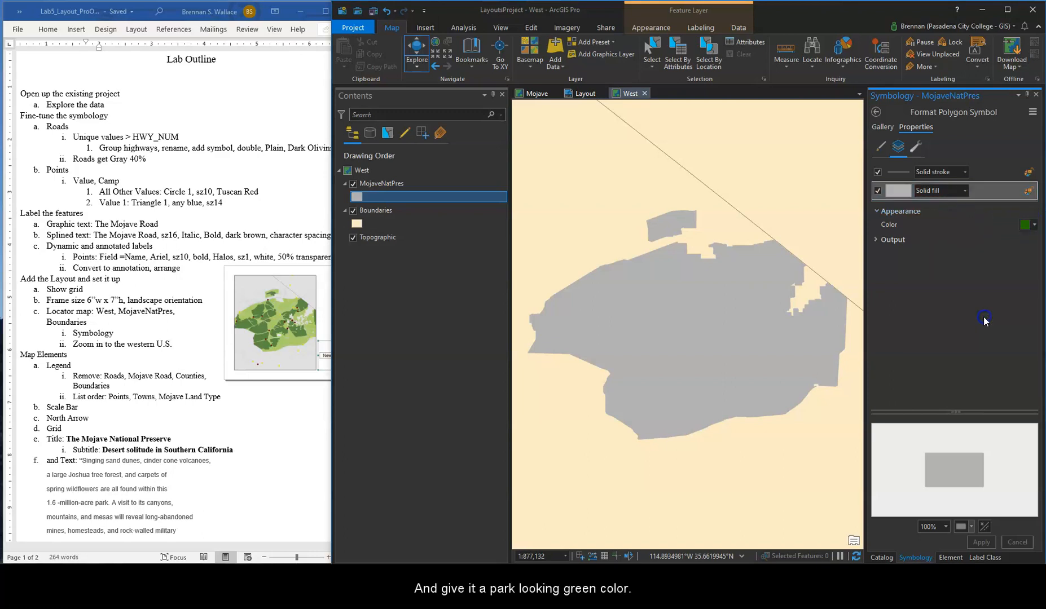
pyautogui.click(980, 542)
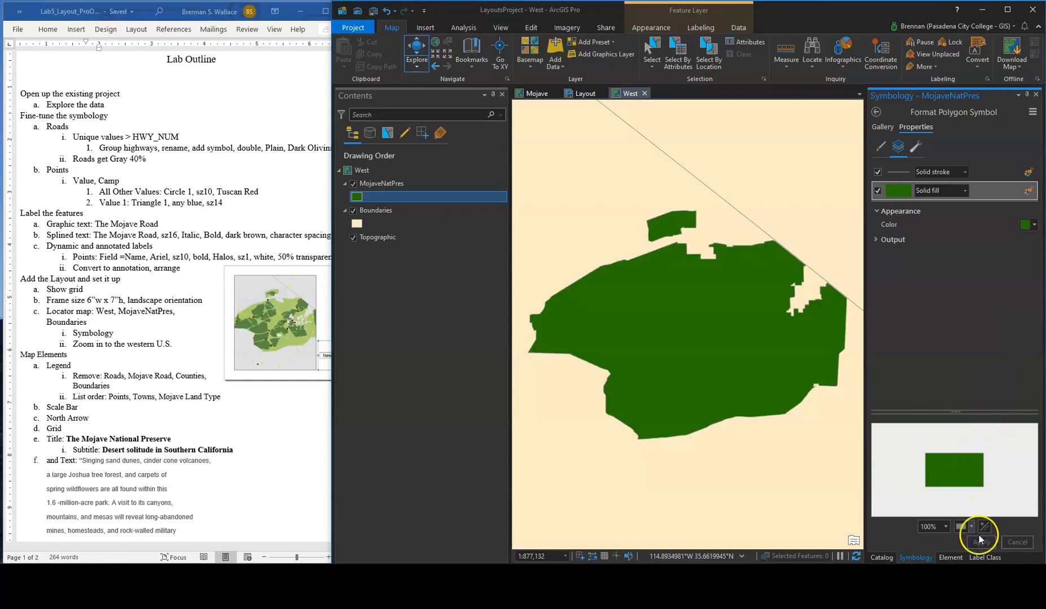
# Set the outline color of the Boundaries polygons in the West map to Gray 30%
pyautogui.click(377, 224)
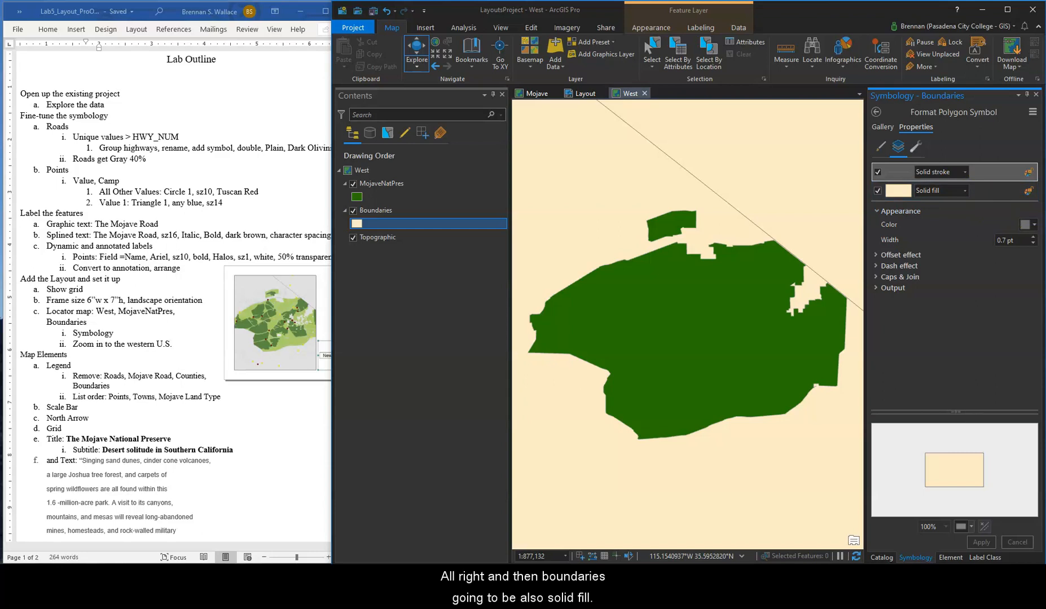
pyautogui.click(1035, 225)
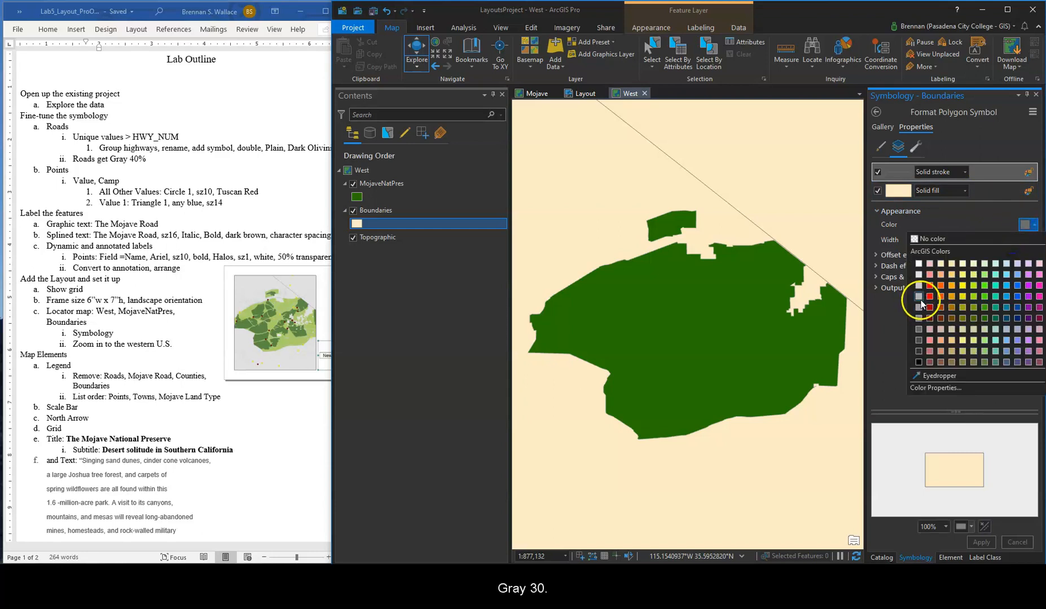
pyautogui.click(919, 297)
pyautogui.click(987, 541)
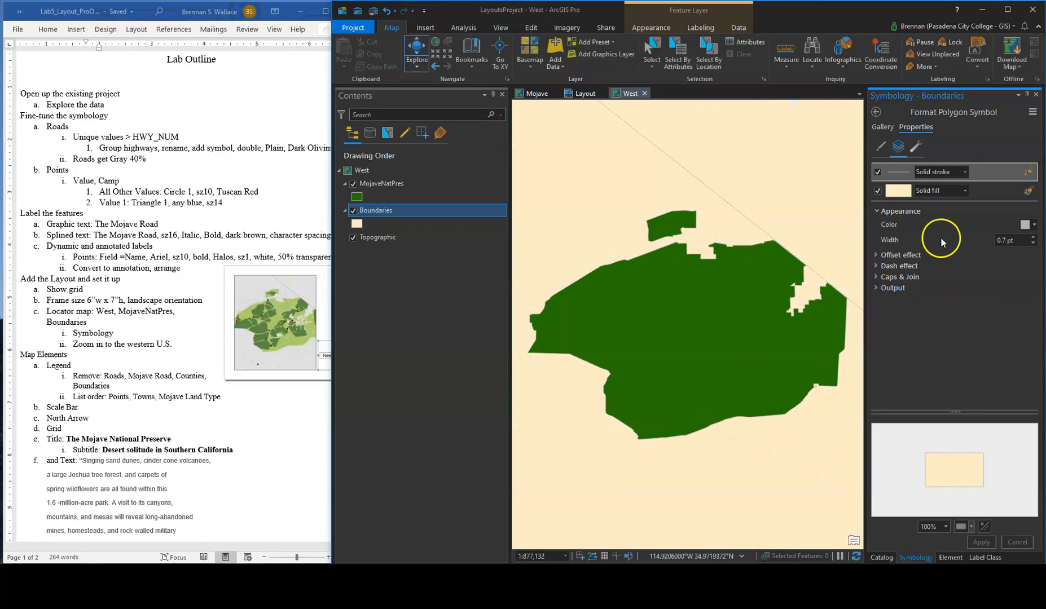
# Give the Boundaries polygons a solid light gray fill, one shade lighter than their outline
pyautogui.click(963, 192)
pyautogui.click(946, 204)
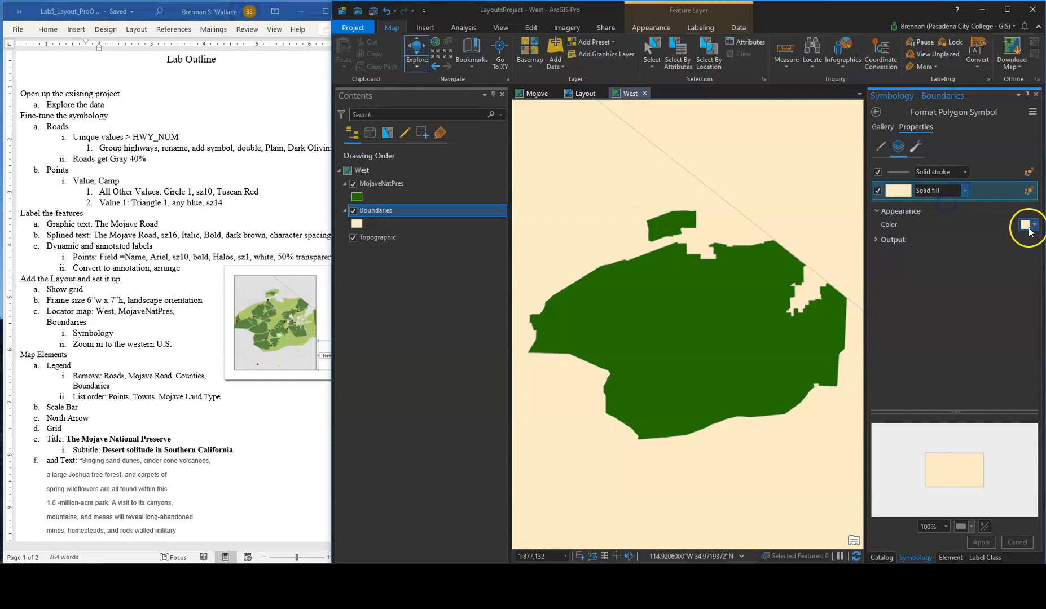
pyautogui.click(1025, 225)
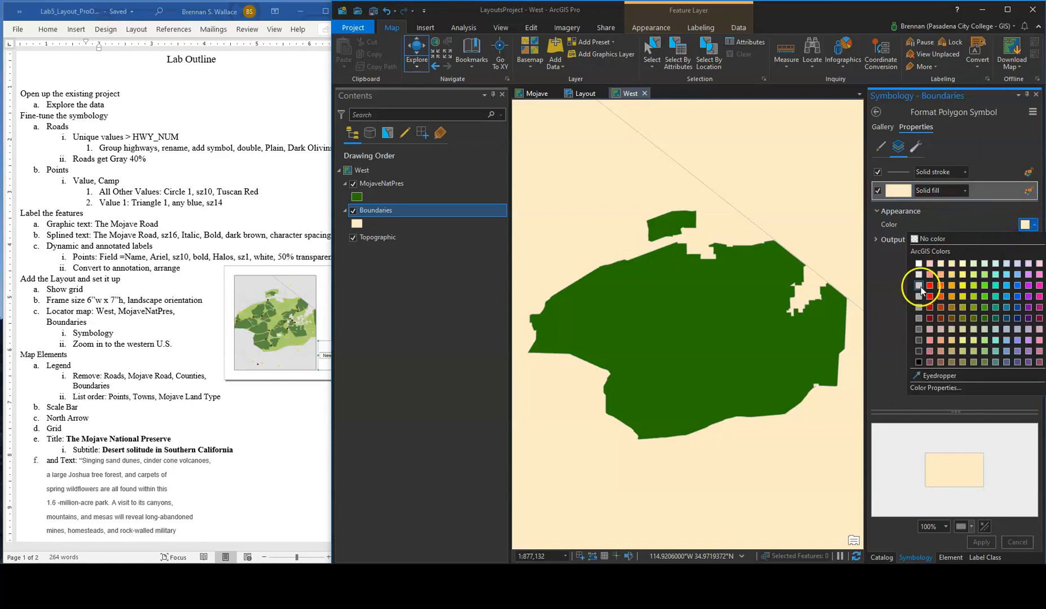
pyautogui.click(920, 289)
pyautogui.click(981, 542)
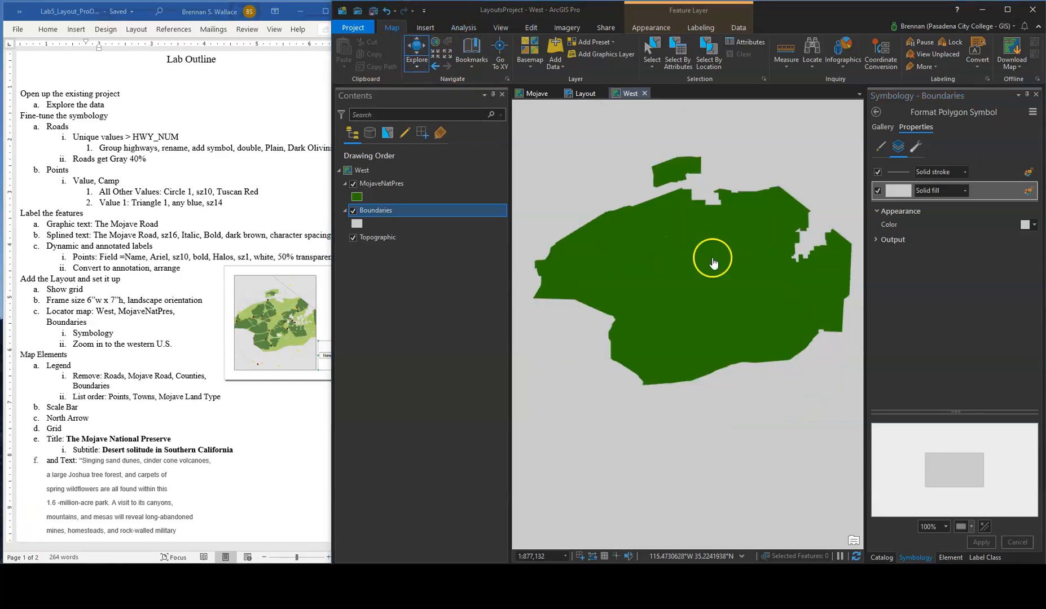
# Turn off the Boundaries layer and set the West map's extent to the western U.S. at a scale of 1:9,991,083
pyautogui.scroll(-3, 706, 275)
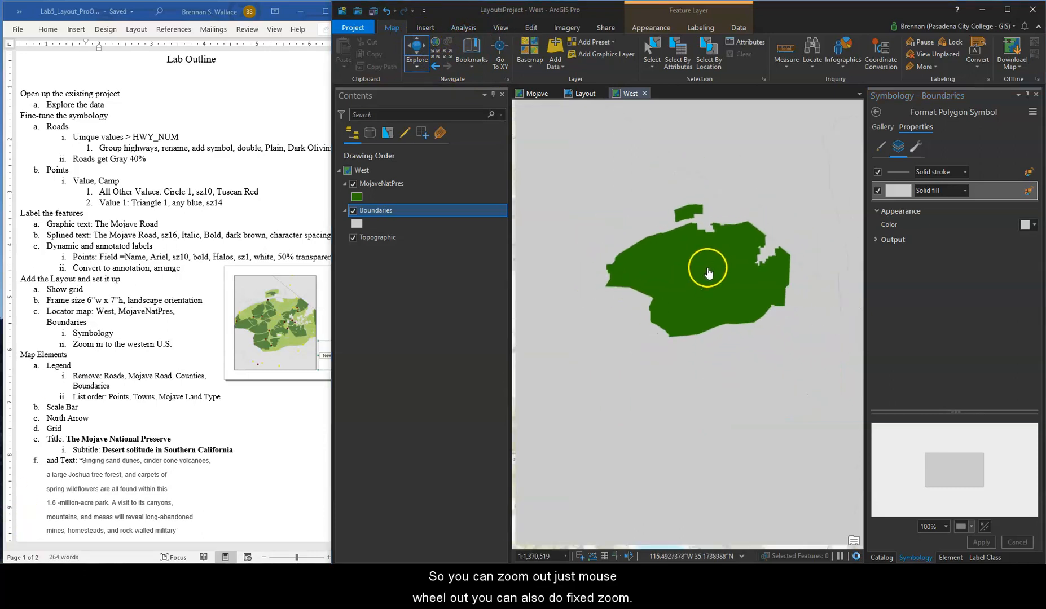
pyautogui.click(448, 56)
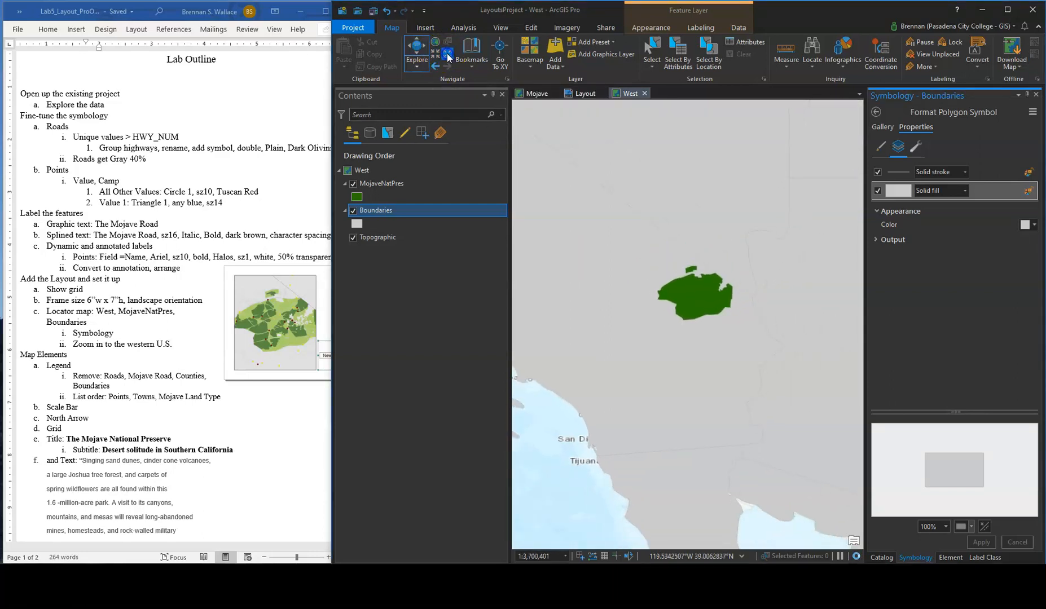
pyautogui.click(448, 56)
pyautogui.click(448, 55)
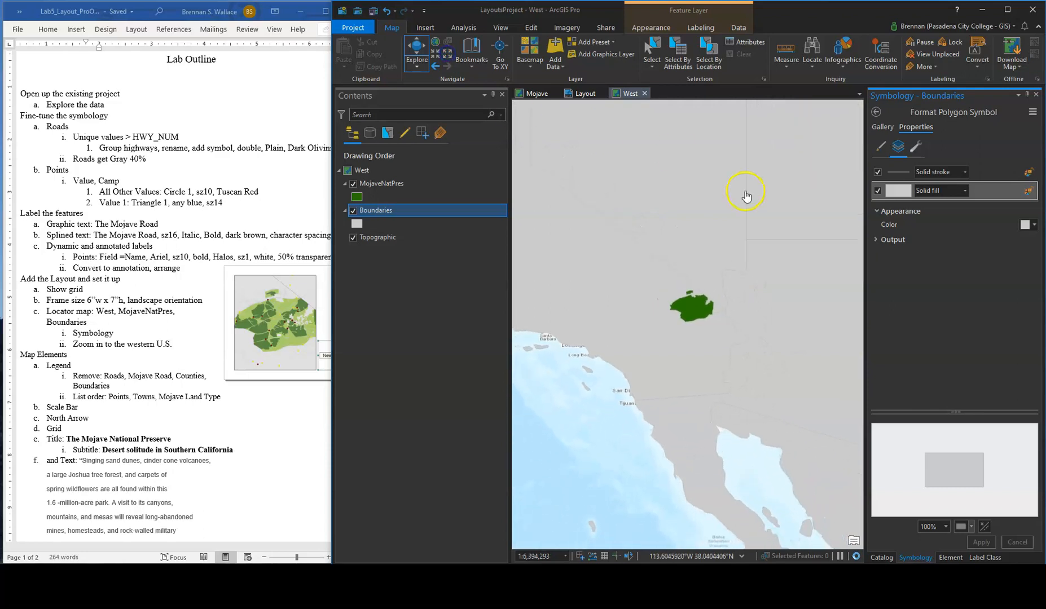
pyautogui.moveTo(700, 219); pyautogui.dragTo(702, 253)
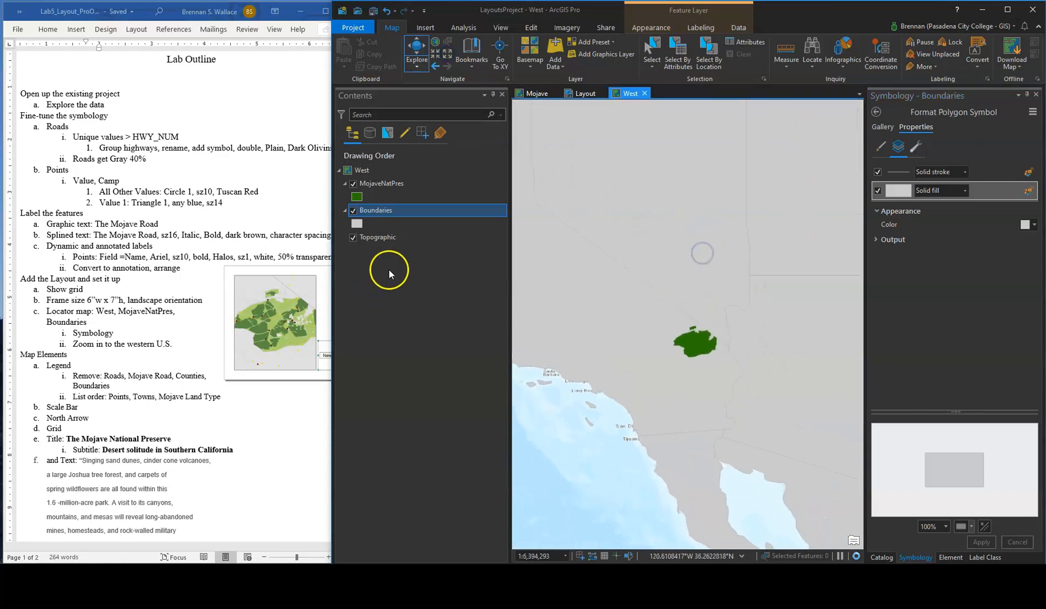
pyautogui.click(354, 212)
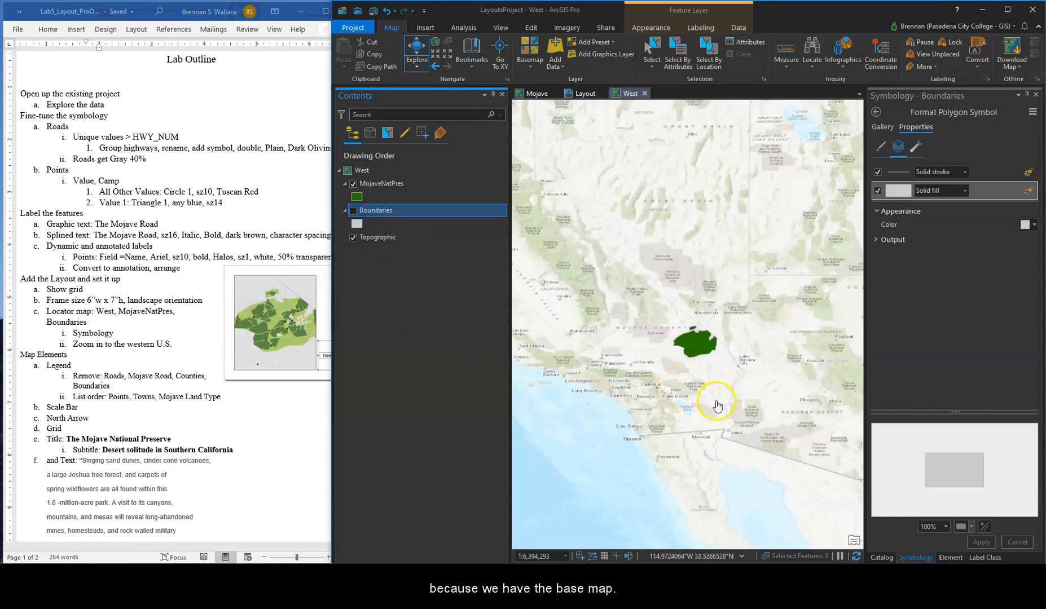
pyautogui.moveTo(716, 405); pyautogui.dragTo(723, 385)
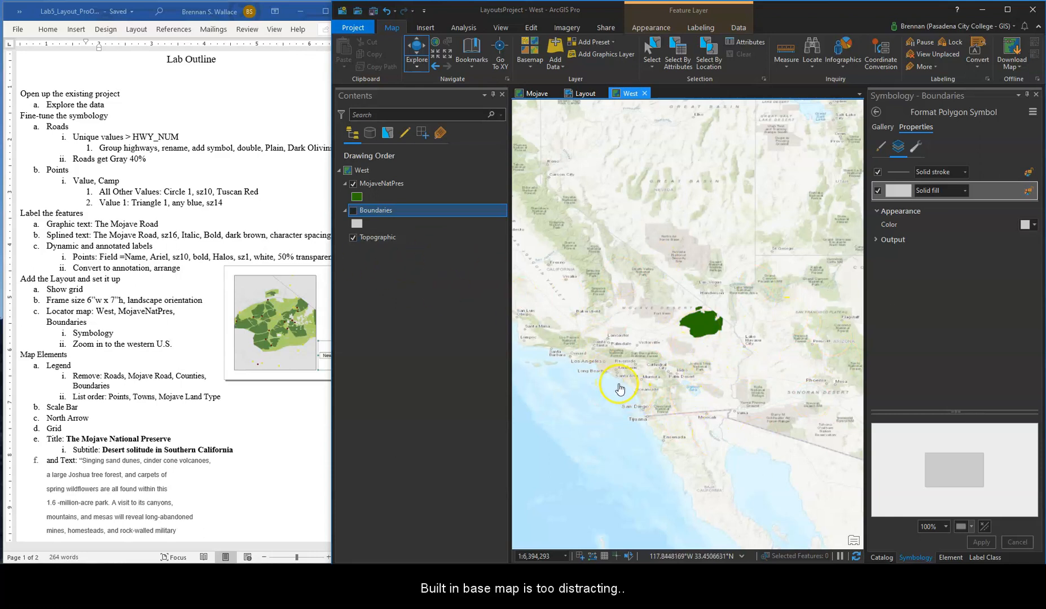
pyautogui.scroll(2, 724, 367)
pyautogui.scroll(-2, 702, 354)
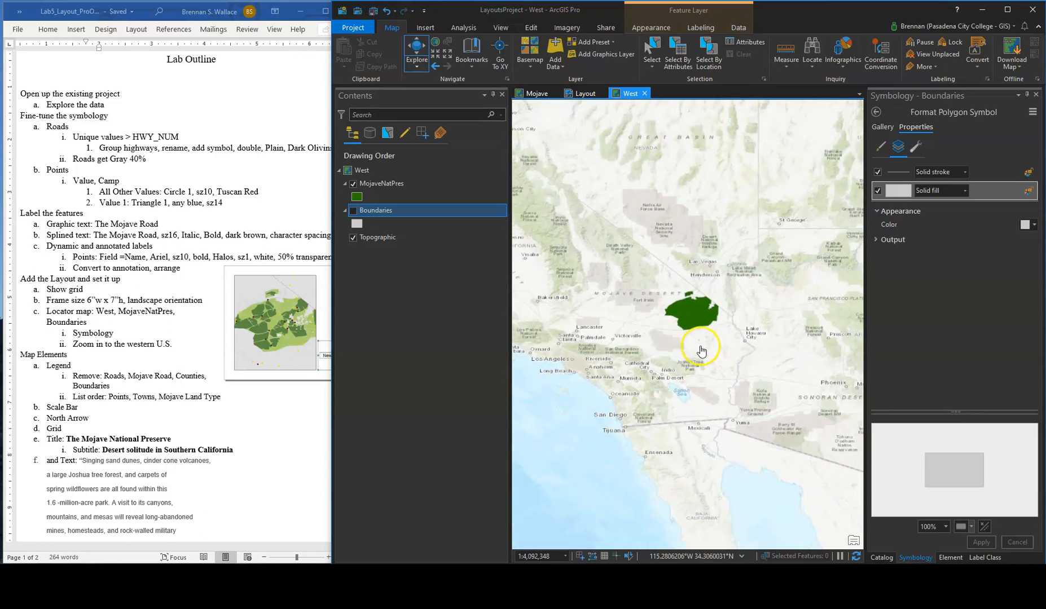
pyautogui.scroll(-2, 713, 330)
pyautogui.moveTo(760, 266); pyautogui.dragTo(788, 301)
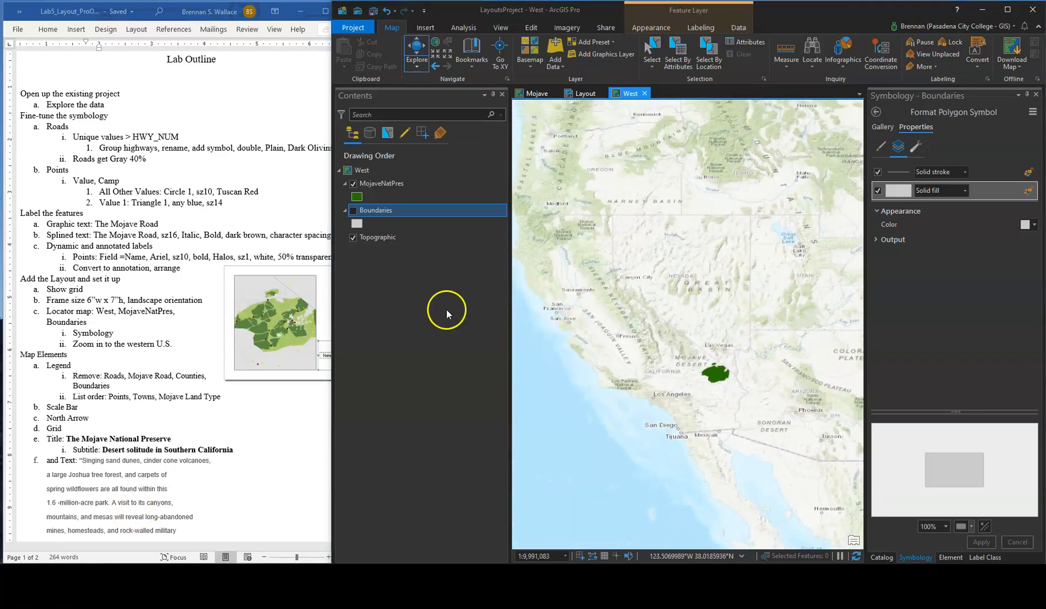
# Return to the layout and delete the circular map frame beside the Mojave map frame
pyautogui.moveTo(626, 94); pyautogui.dragTo(577, 95)
pyautogui.click(627, 94)
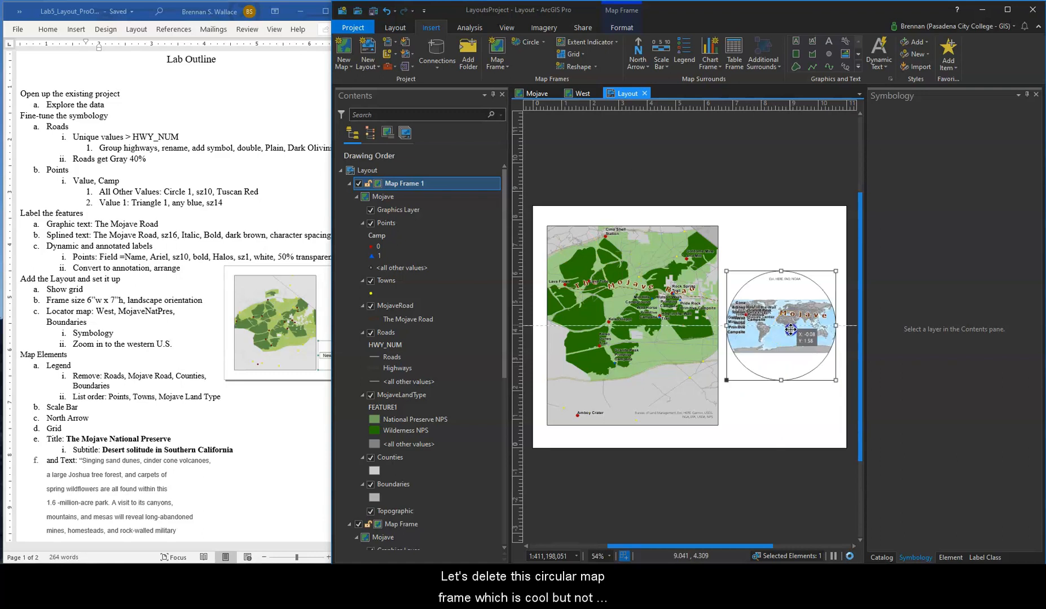
pyautogui.scroll(2, 777, 343)
pyautogui.scroll(-2, 776, 343)
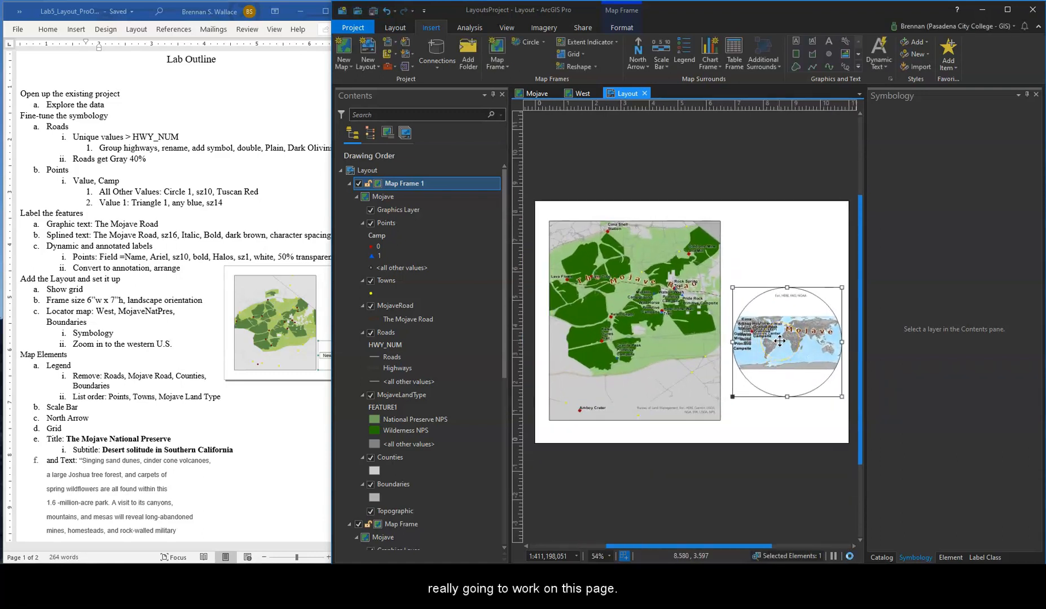
pyautogui.press('Delete')
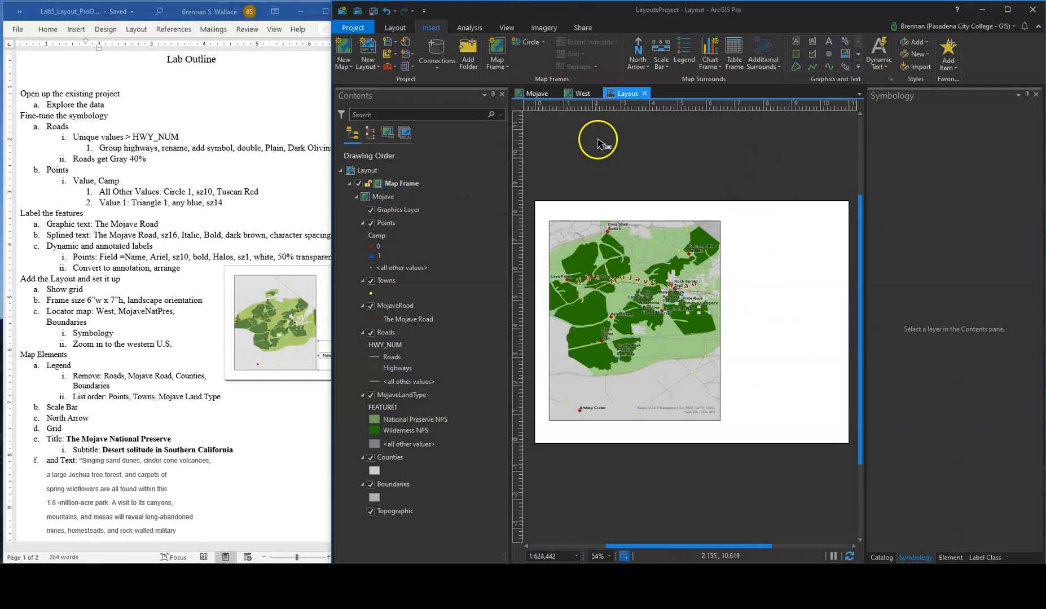
# Draw a rectangular map frame of the West map's 1:9,991,083 extent beside the Mojave frame, aligned with its lower edge
pyautogui.click(543, 43)
pyautogui.click(545, 62)
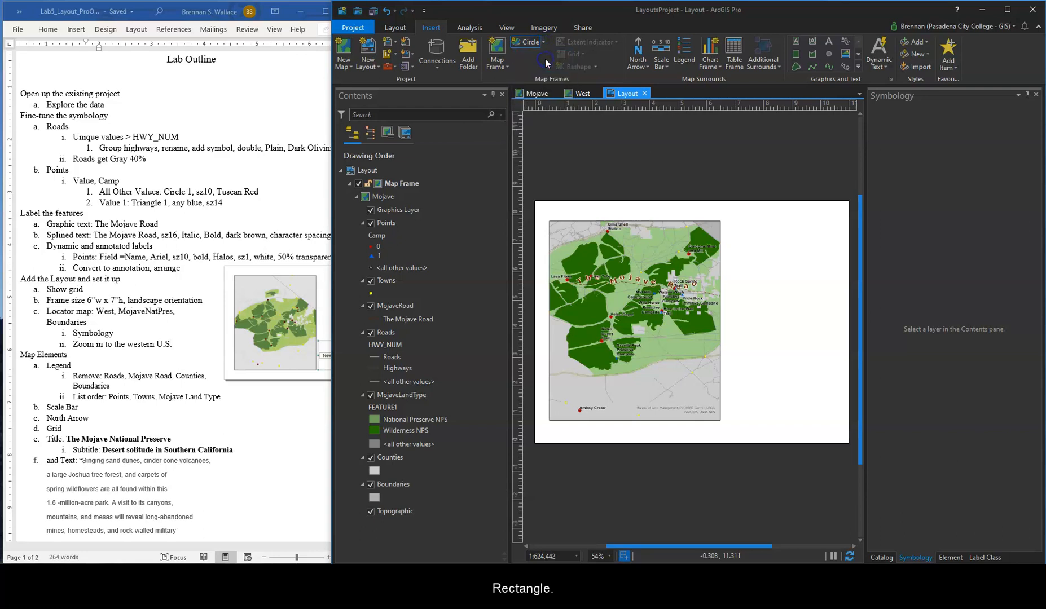
pyautogui.click(500, 53)
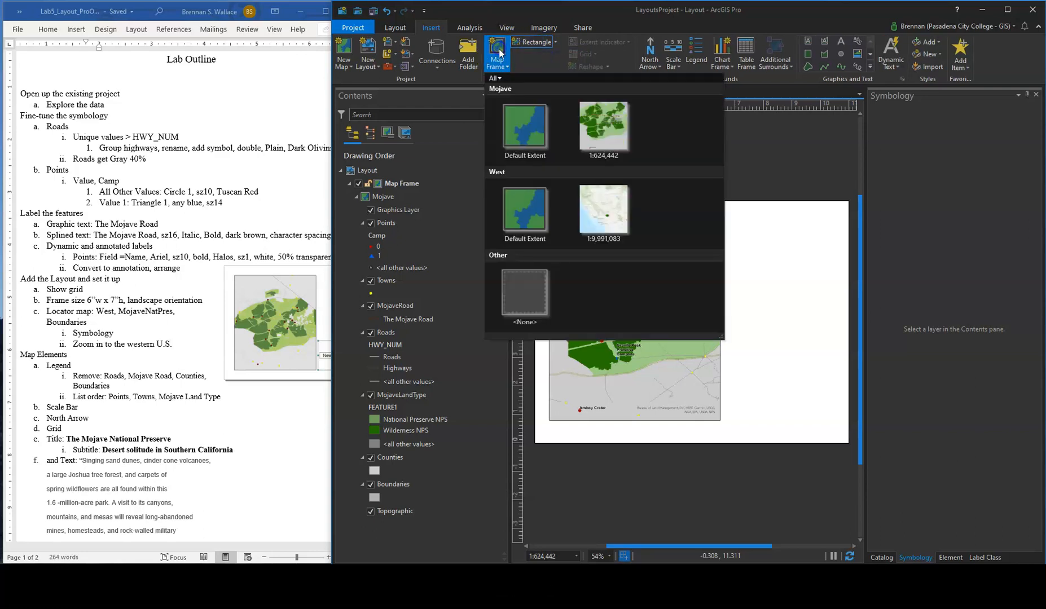
pyautogui.click(608, 225)
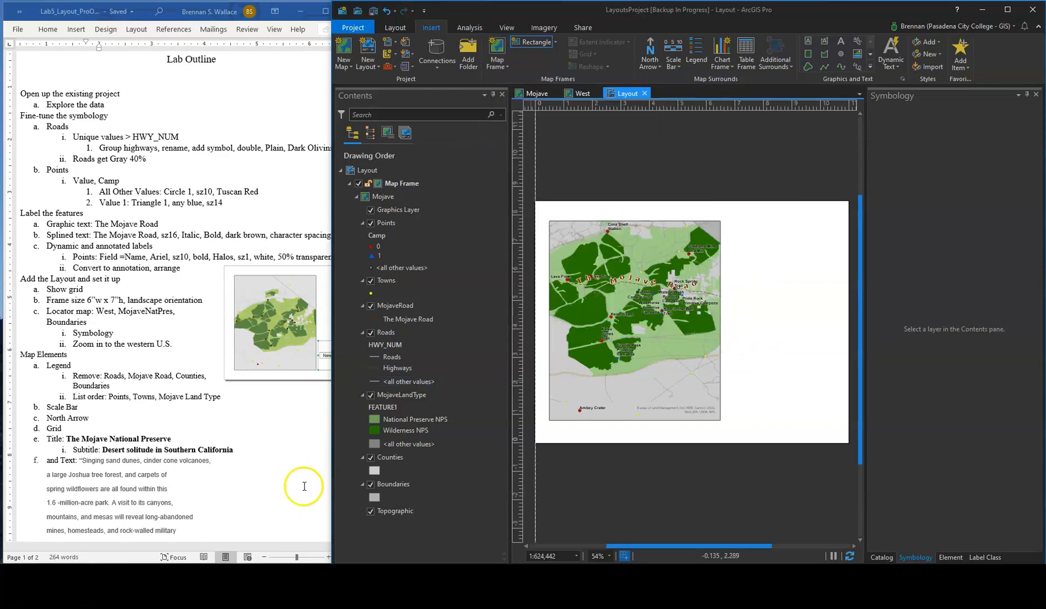
pyautogui.moveTo(225, 547); pyautogui.dragTo(249, 552)
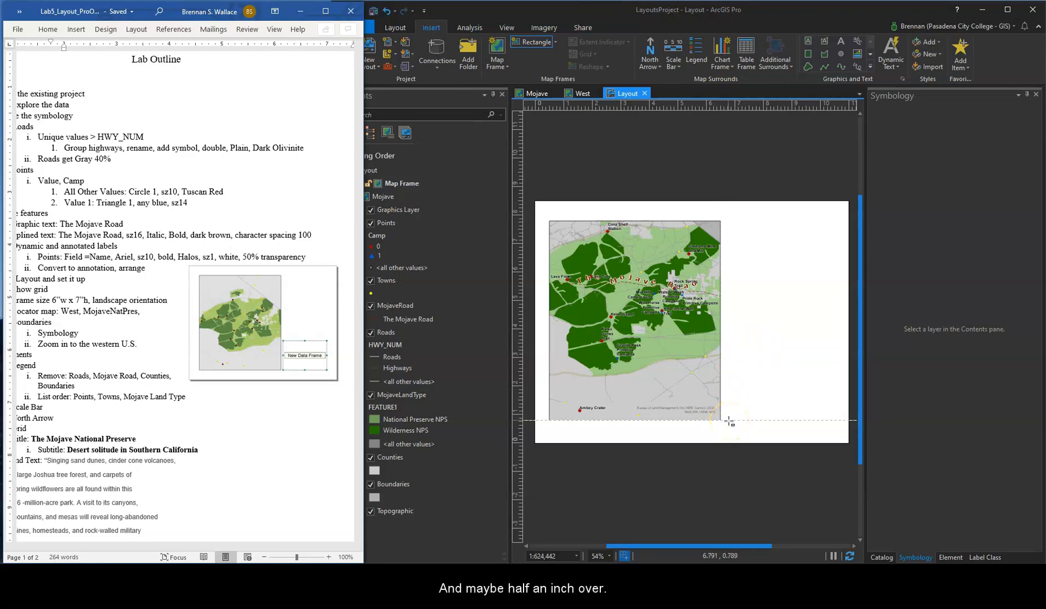
pyautogui.moveTo(729, 422); pyautogui.dragTo(738, 369)
pyautogui.moveTo(816, 362); pyautogui.dragTo(838, 353)
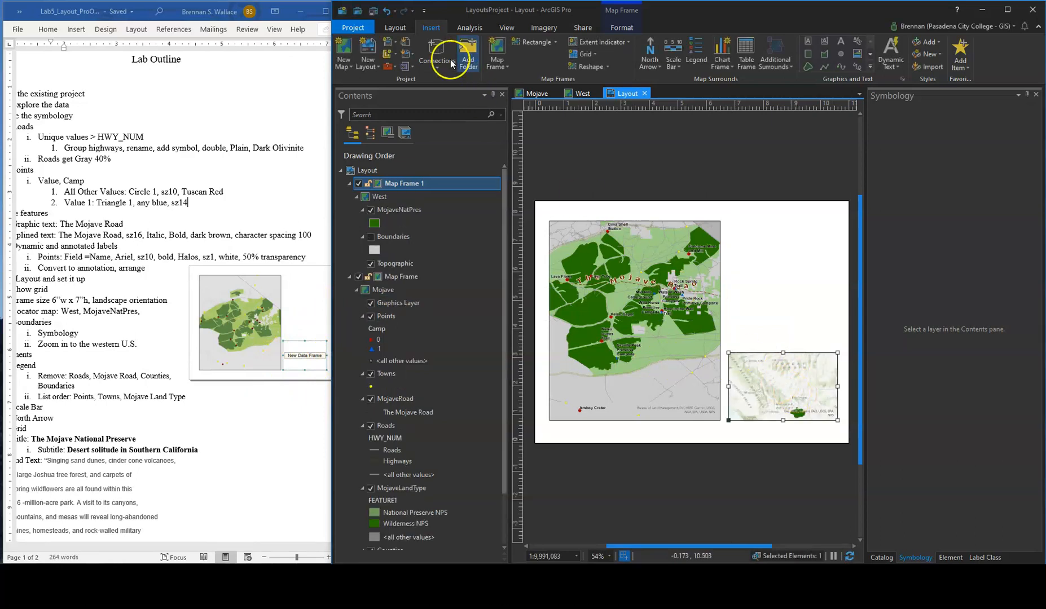
# Activate the West map frame and adjust its extent to show the western U.S. around the preserve, following the sample layout
pyautogui.click(393, 26)
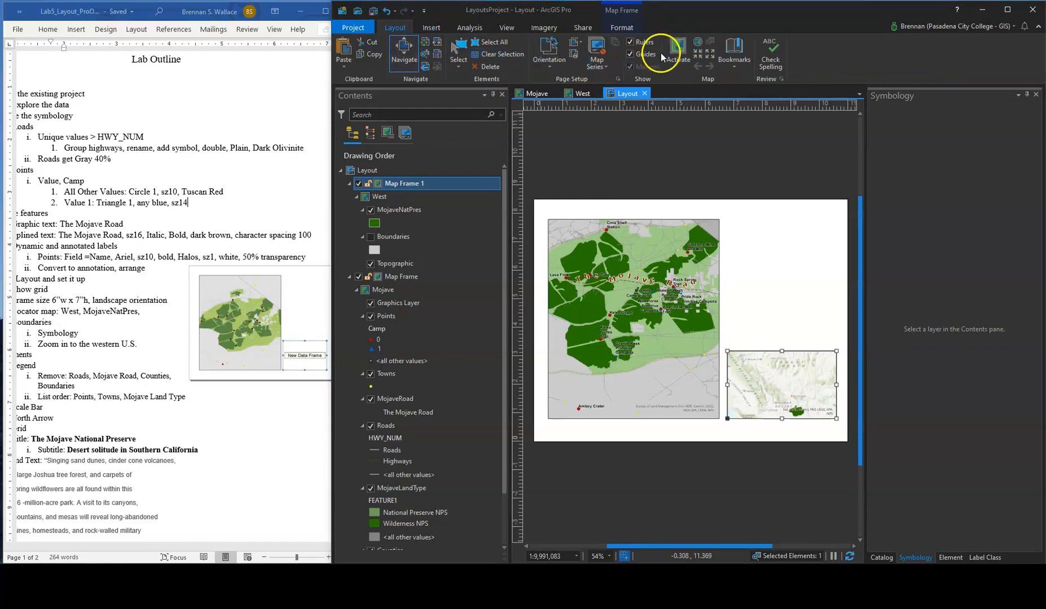
pyautogui.click(677, 49)
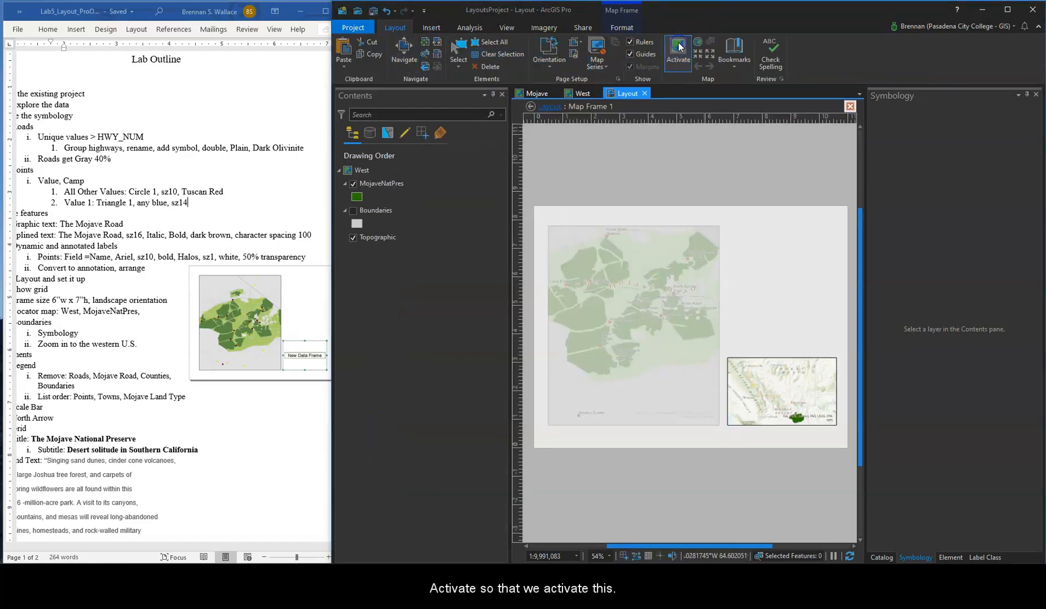
pyautogui.moveTo(780, 396)
pyautogui.mouseDown()
pyautogui.moveTo(774, 382)
pyautogui.moveTo(780, 395)
pyautogui.mouseUp()
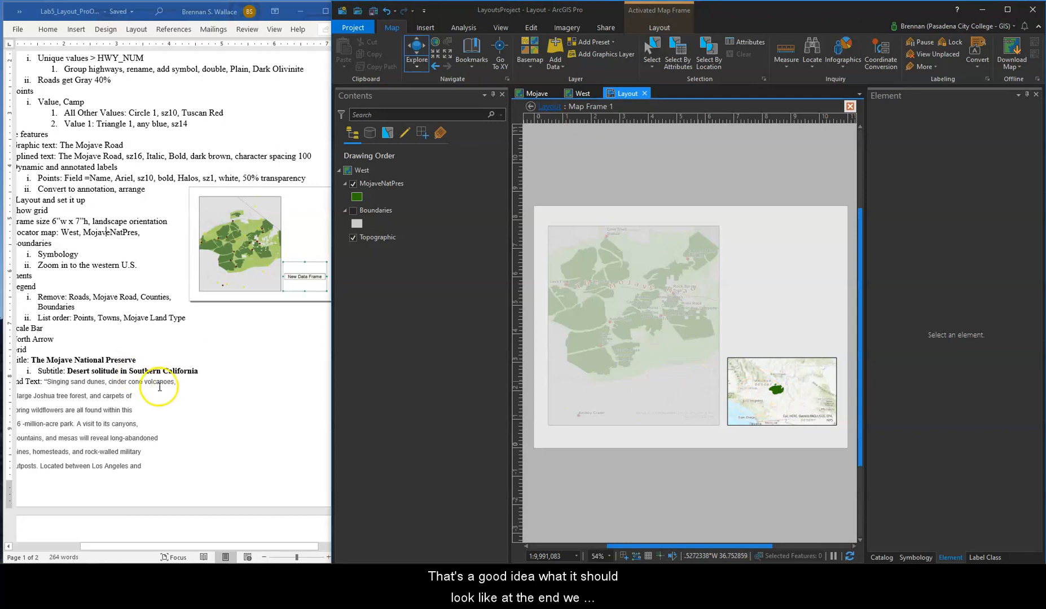
pyautogui.scroll(-9, 196, 386)
pyautogui.scroll(-3, 203, 387)
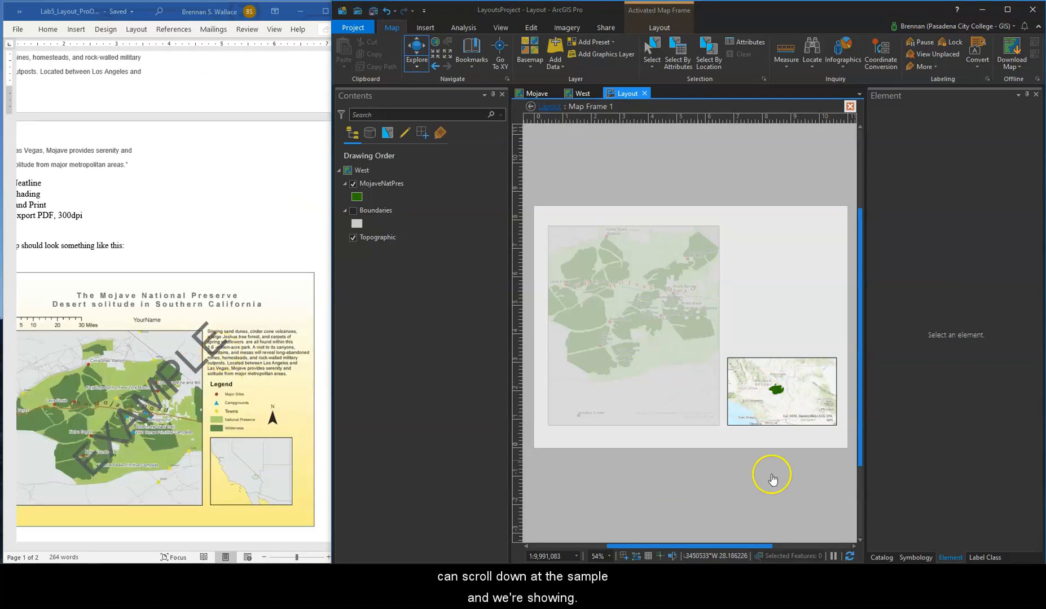
pyautogui.moveTo(776, 389); pyautogui.dragTo(803, 395)
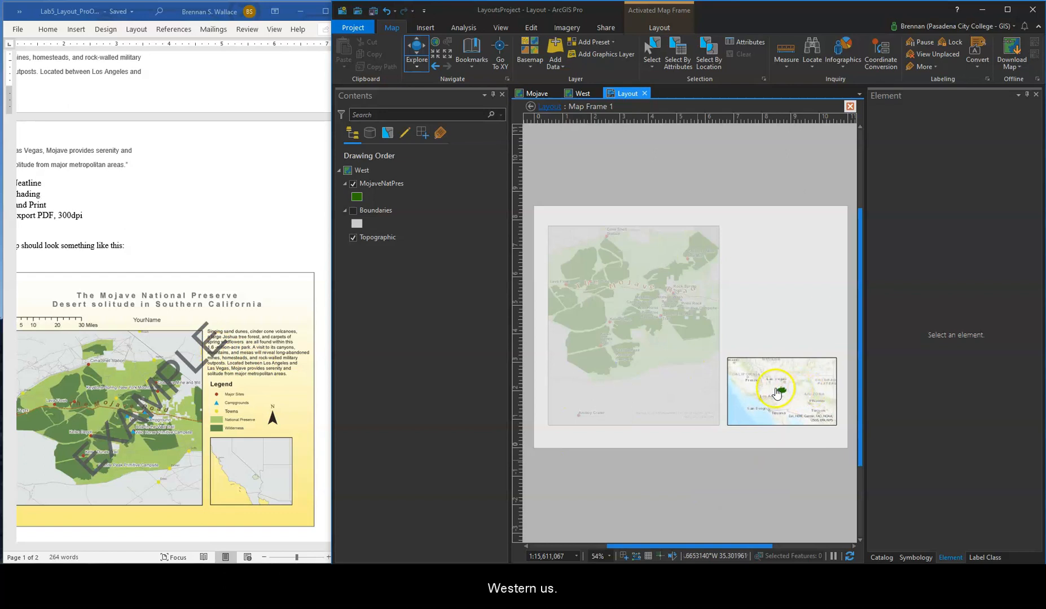
# Close the inset map's activation and add an extent indicator to Map Frame 1 using Map Frame as its source
pyautogui.click(850, 107)
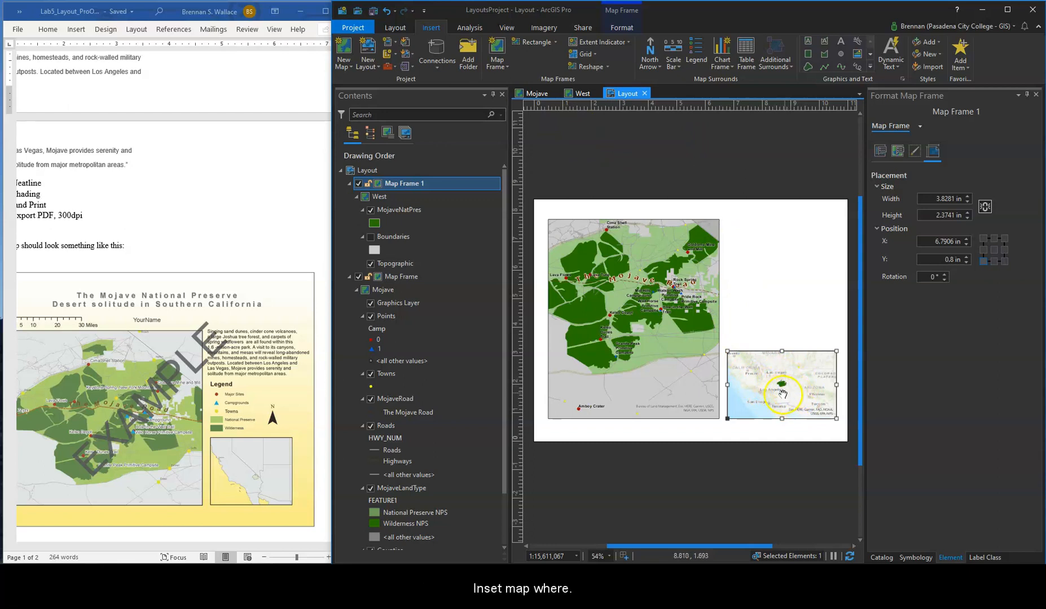
pyautogui.click(611, 48)
pyautogui.click(601, 51)
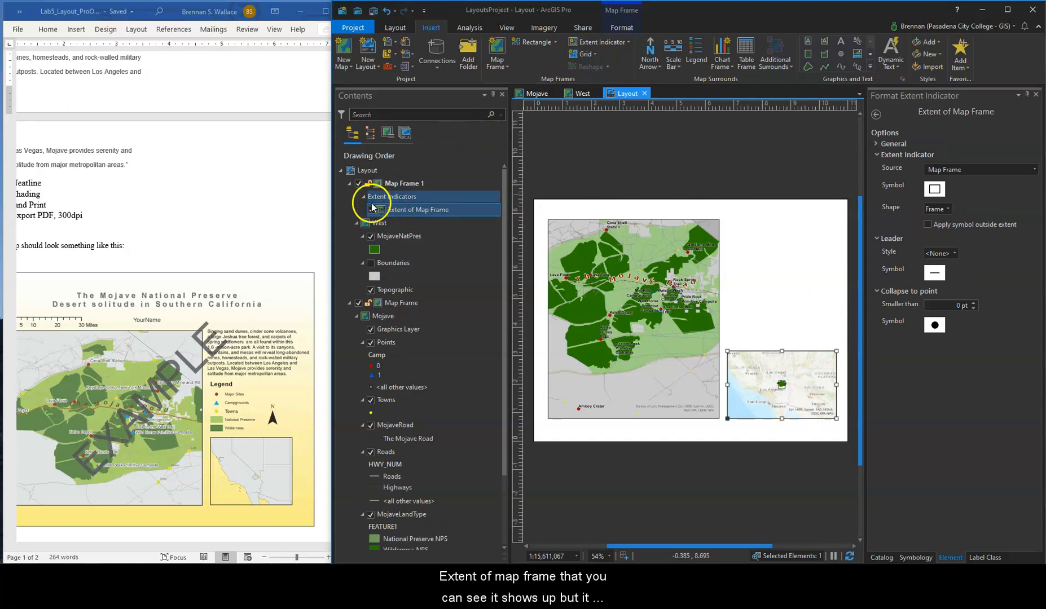
pyautogui.click(381, 211)
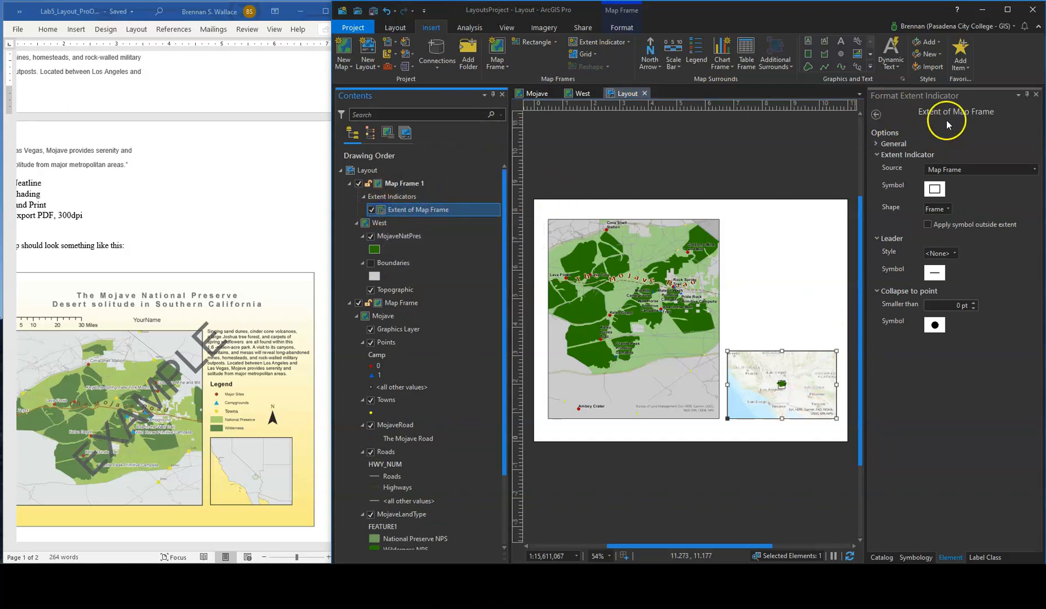
pyautogui.click(968, 170)
pyautogui.click(968, 170)
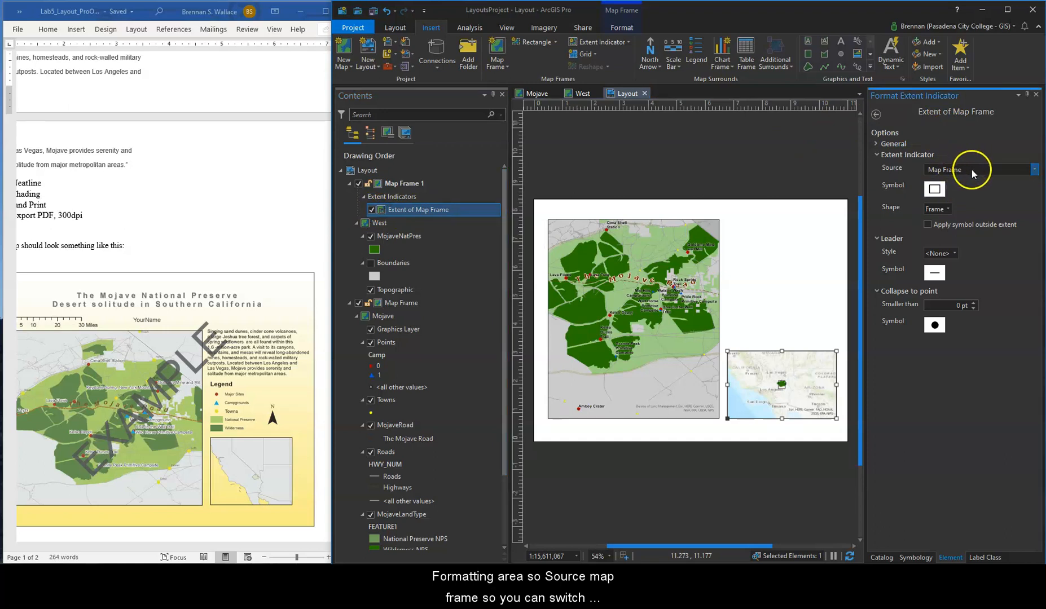
# Give the inset's extent indicator symbol a red outline 2 pt wide and apply it
pyautogui.click(933, 191)
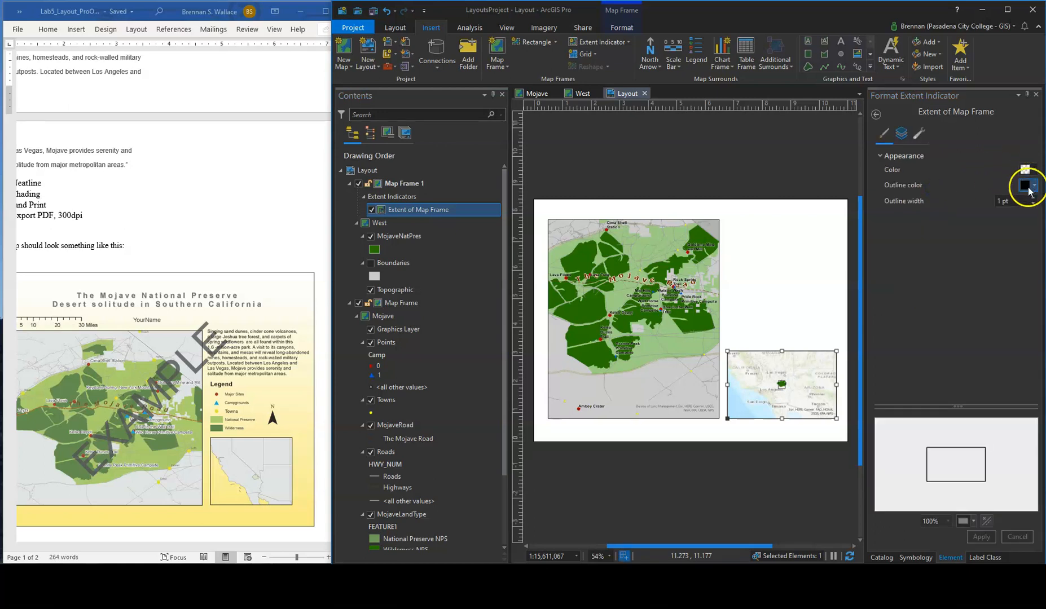
pyautogui.click(1030, 187)
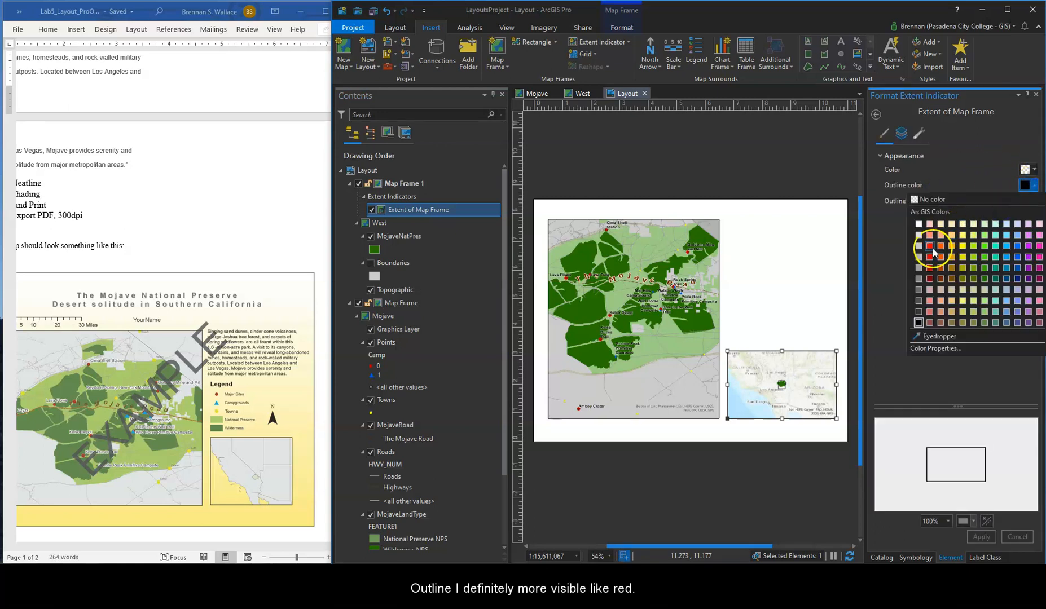
pyautogui.click(930, 248)
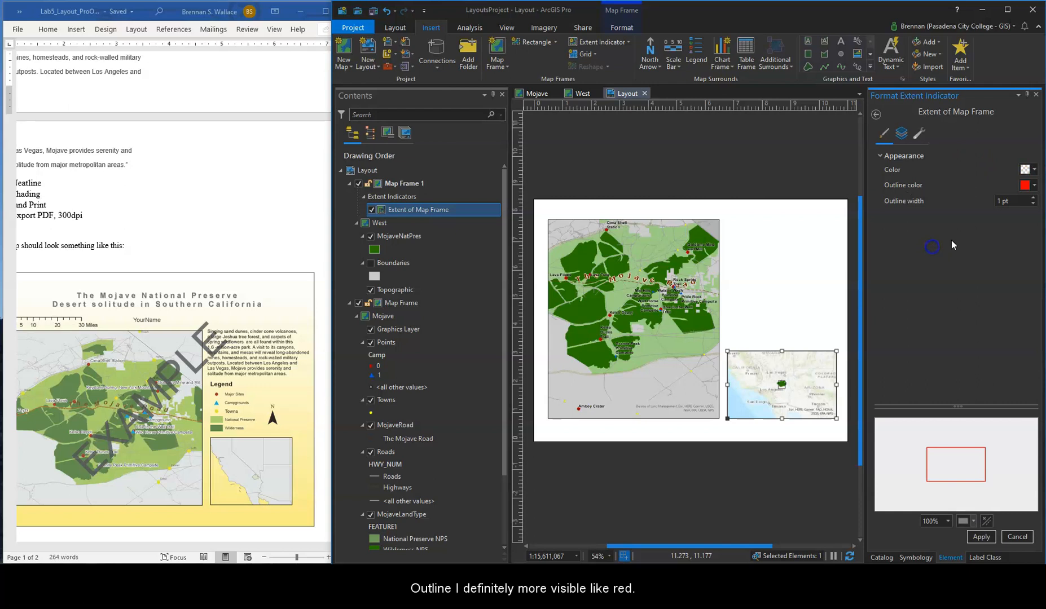
pyautogui.click(982, 537)
pyautogui.click(1033, 200)
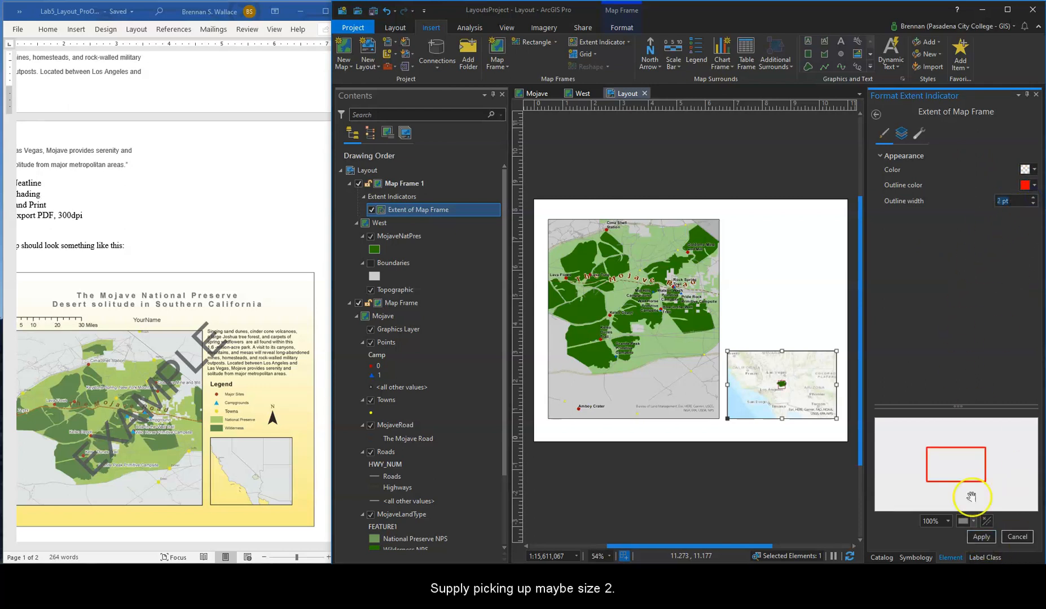
pyautogui.click(985, 537)
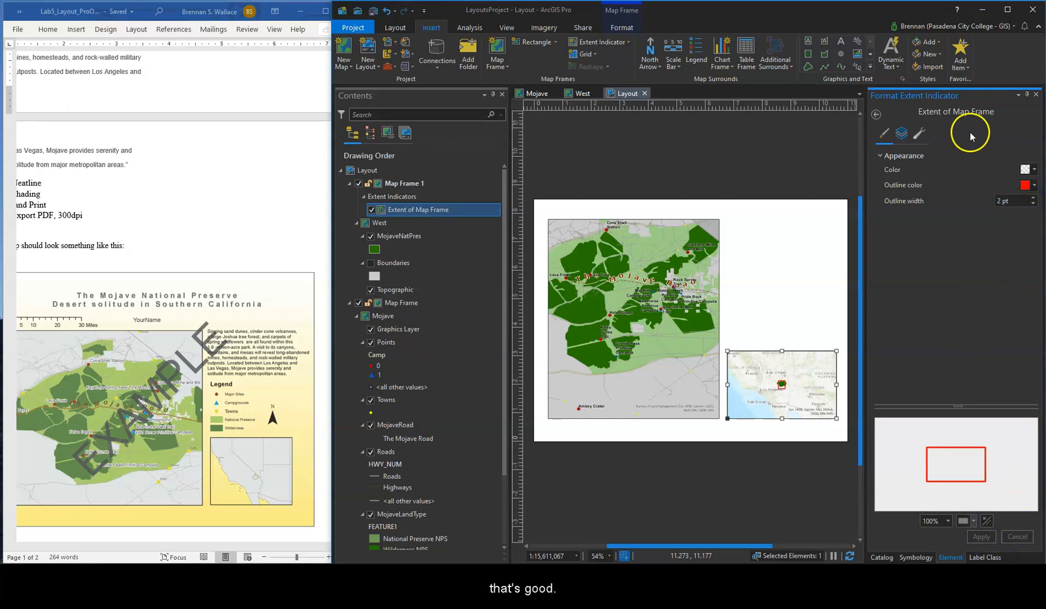
pyautogui.click(876, 114)
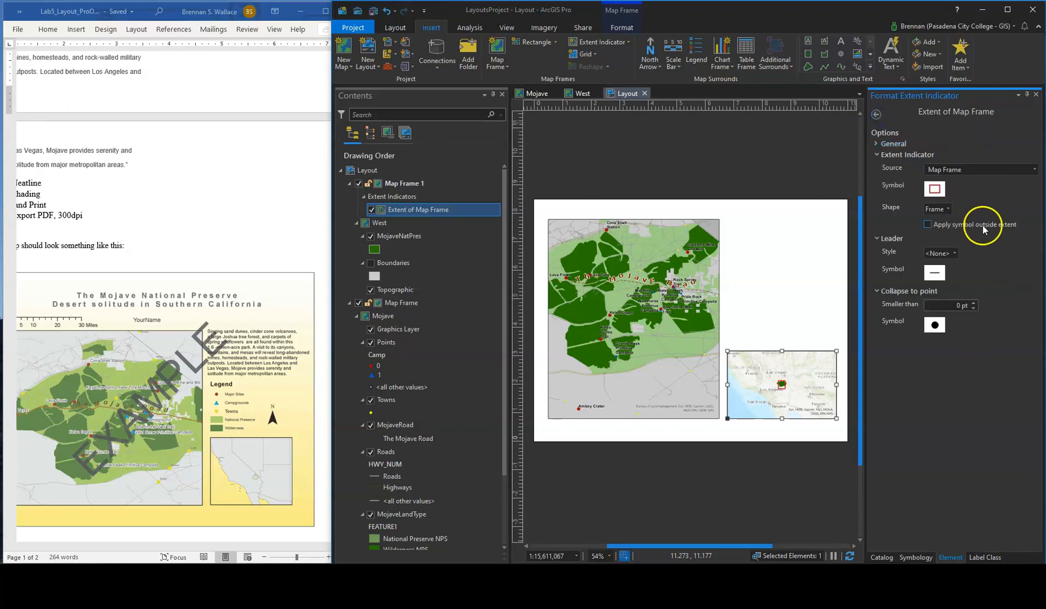
# Set the extent indicator's shape to Rectangle and apply its symbol outside the extent
pyautogui.click(951, 209)
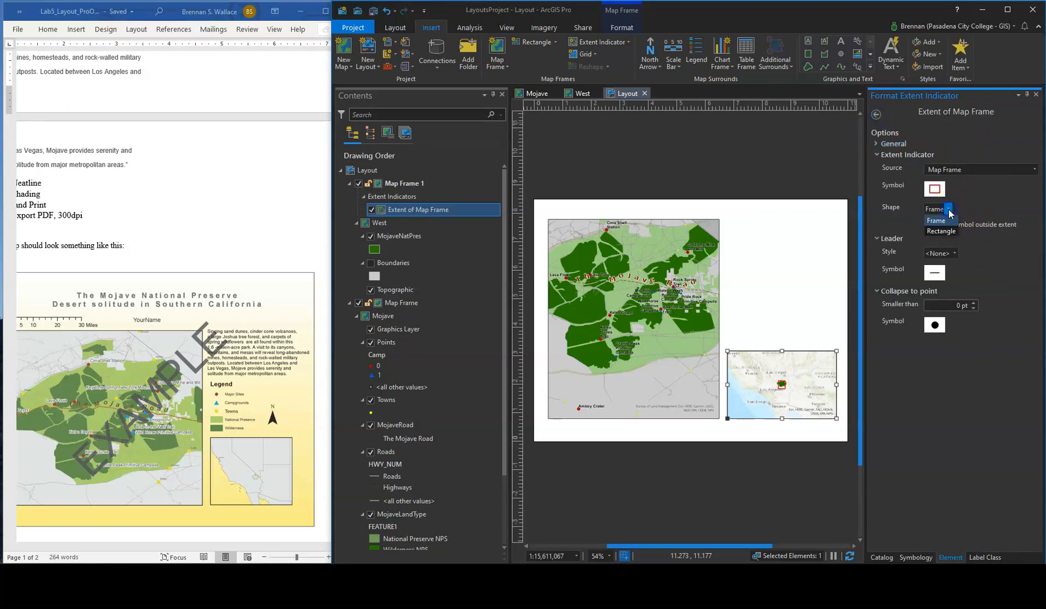
pyautogui.click(937, 231)
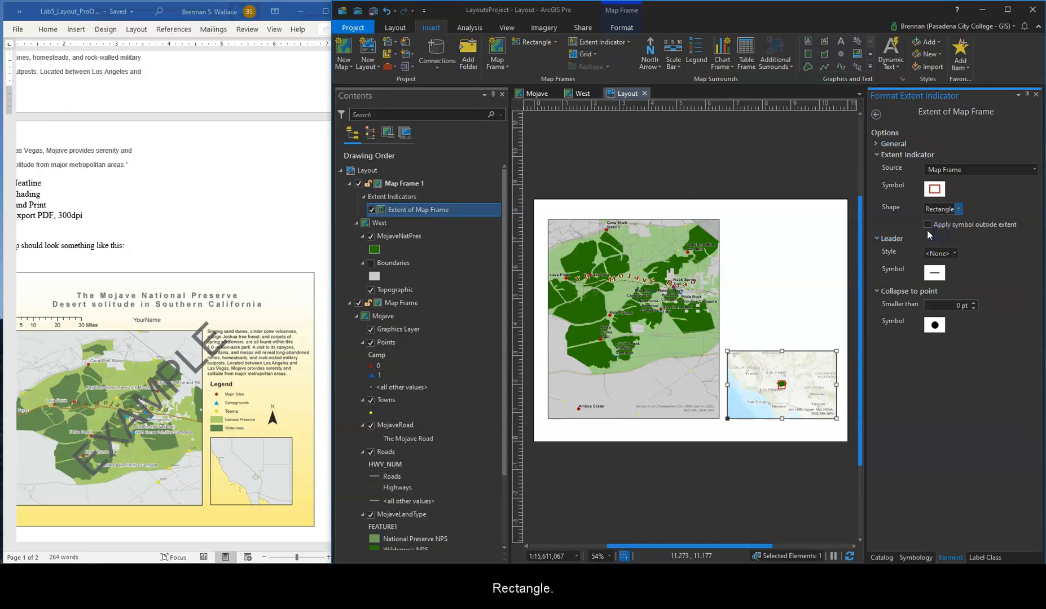
pyautogui.click(927, 224)
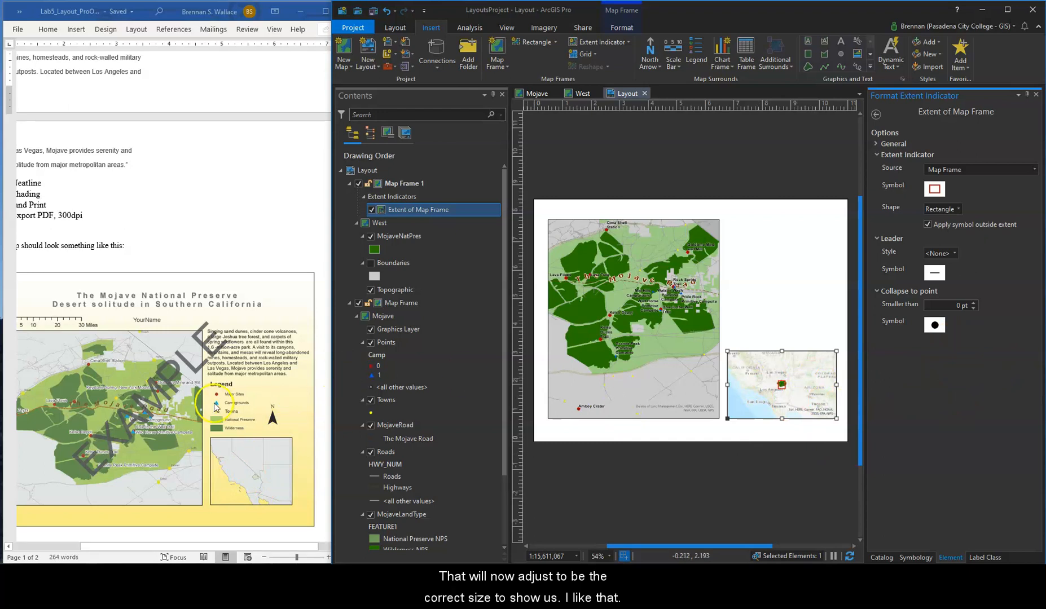
# Review the layout setup and map element requirements in the Word lab instructions
pyautogui.scroll(10, 217, 392)
pyautogui.scroll(2, 218, 394)
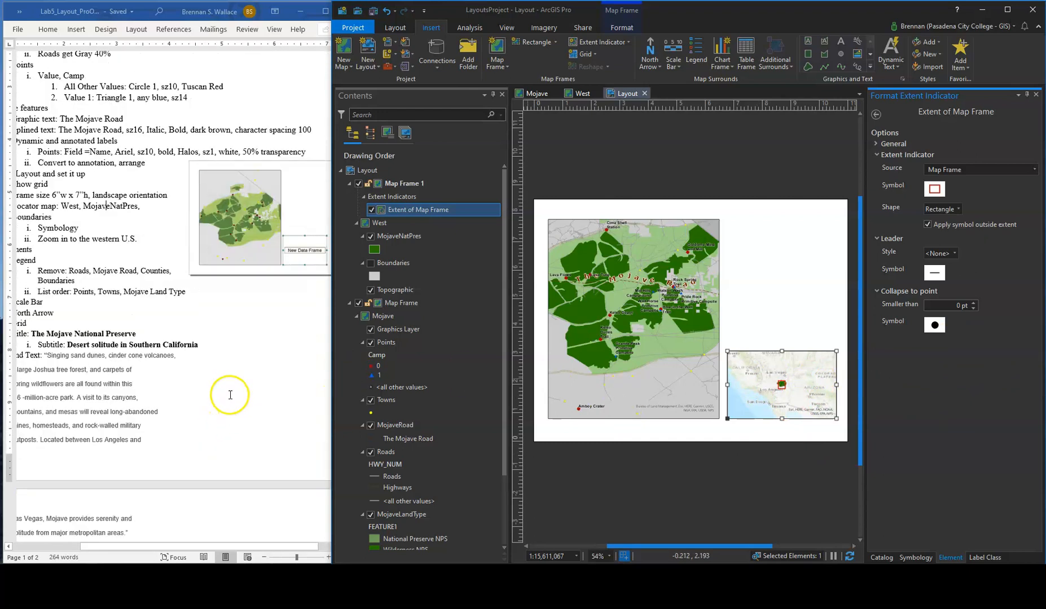
pyautogui.moveTo(208, 545); pyautogui.dragTo(177, 544)
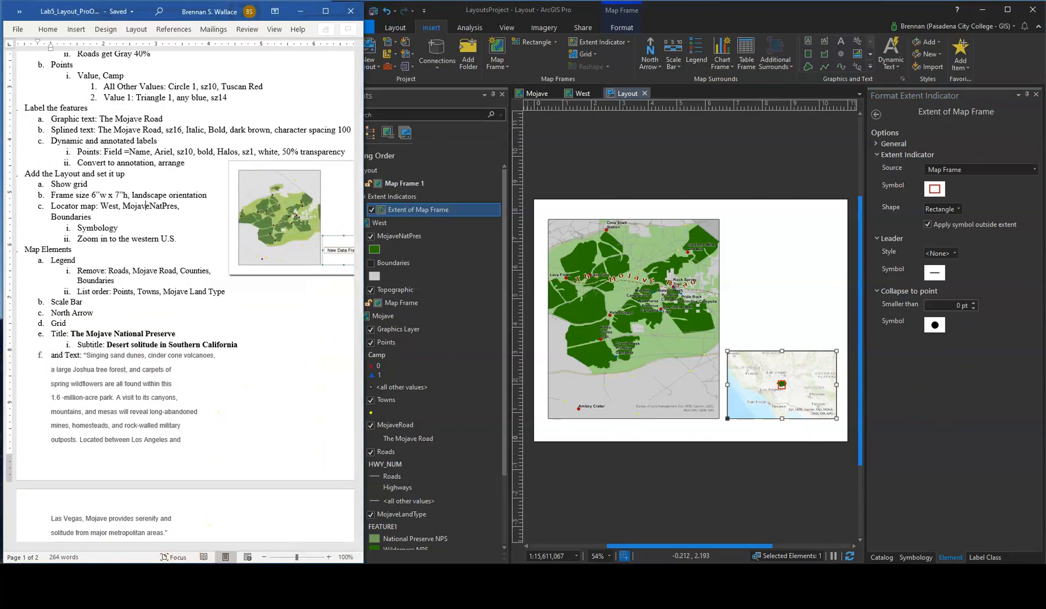
pyautogui.scroll(-4, 186, 282)
pyautogui.click(529, 321)
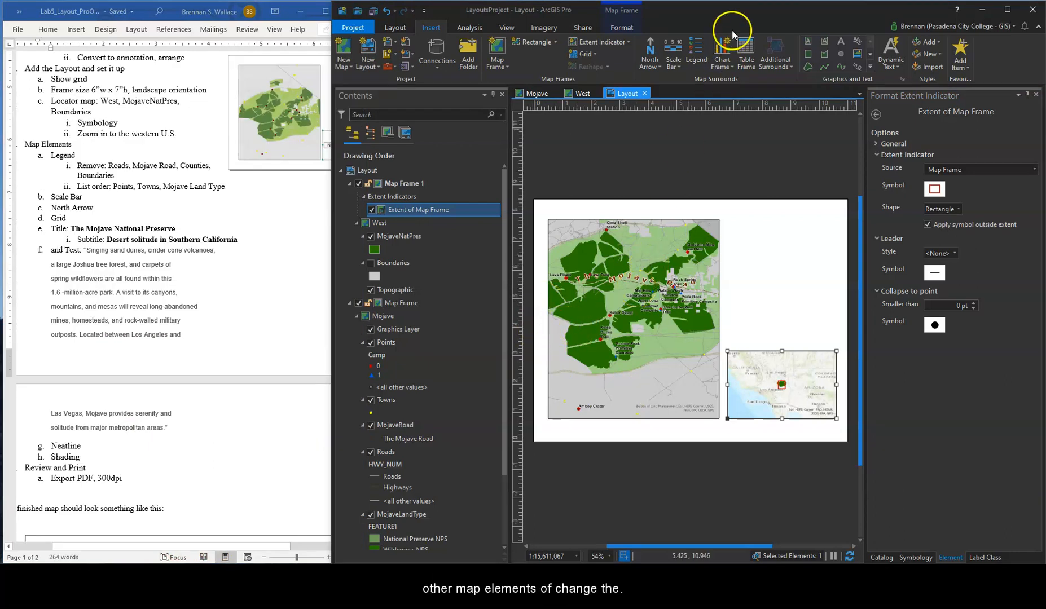
pyautogui.click(390, 28)
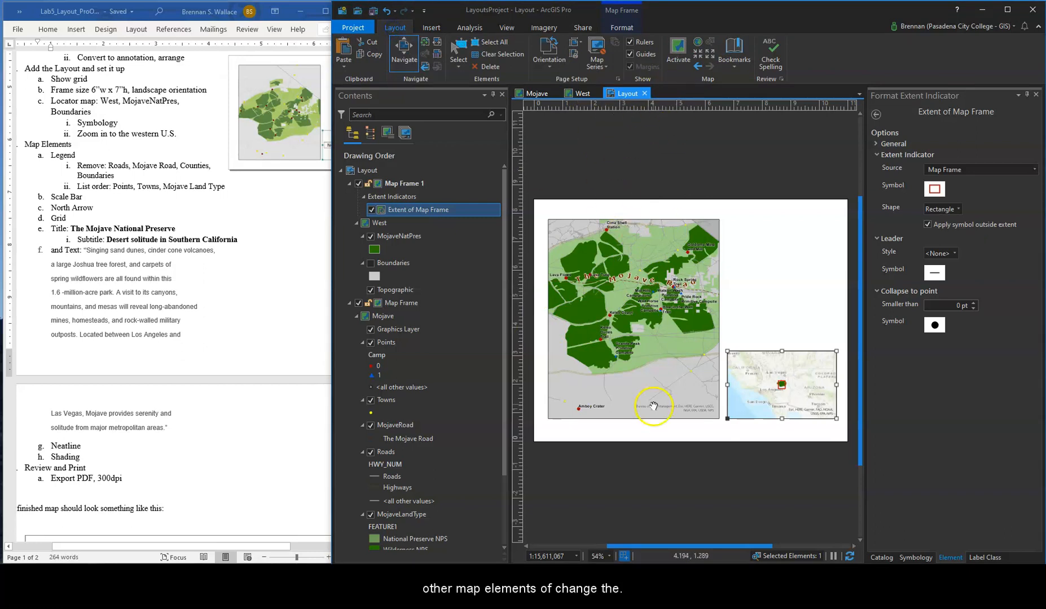
pyautogui.click(674, 53)
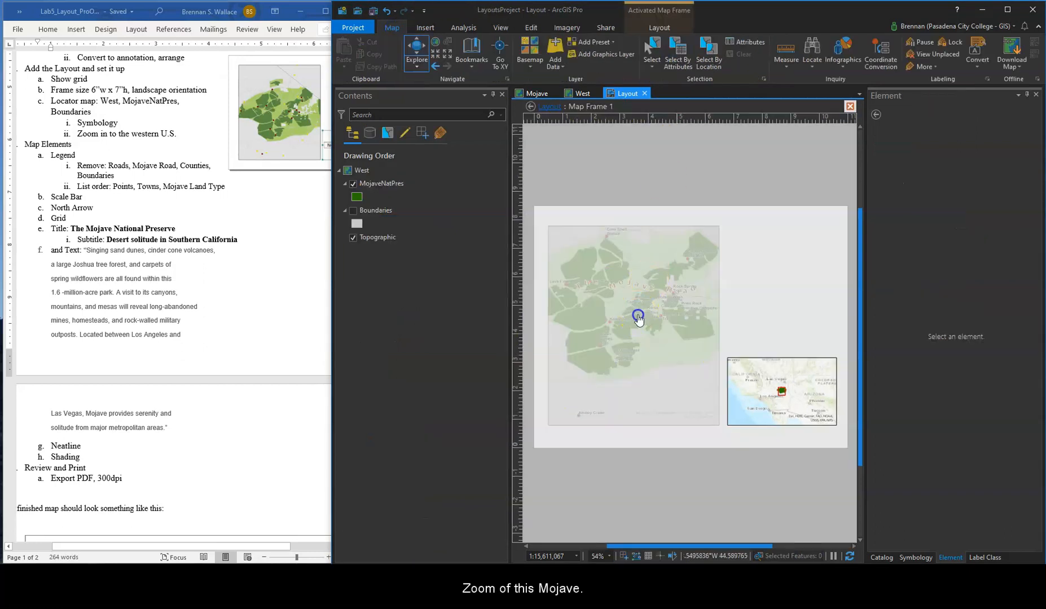
pyautogui.click(541, 92)
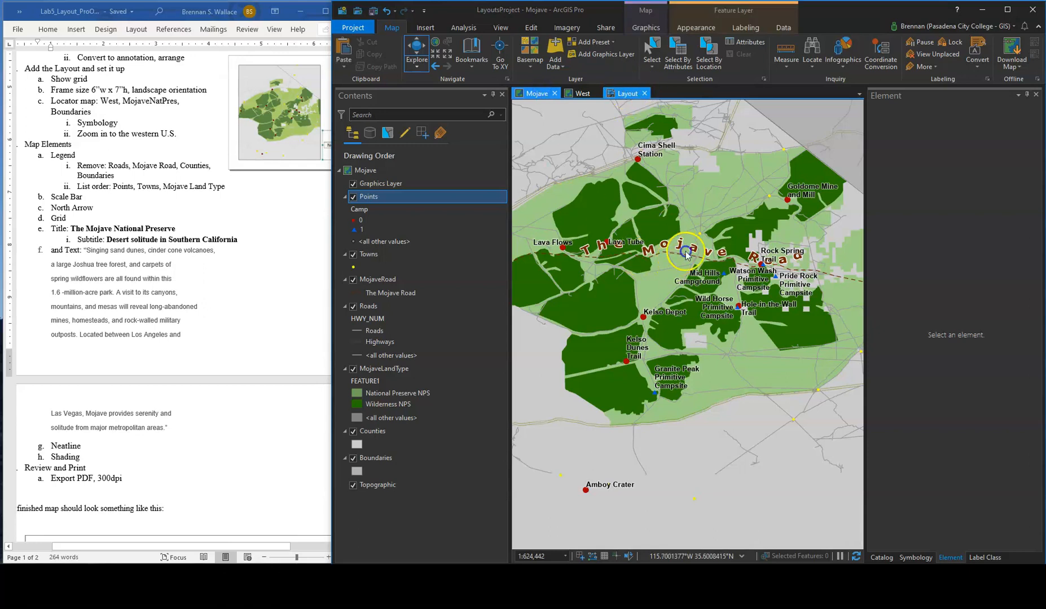
pyautogui.click(627, 93)
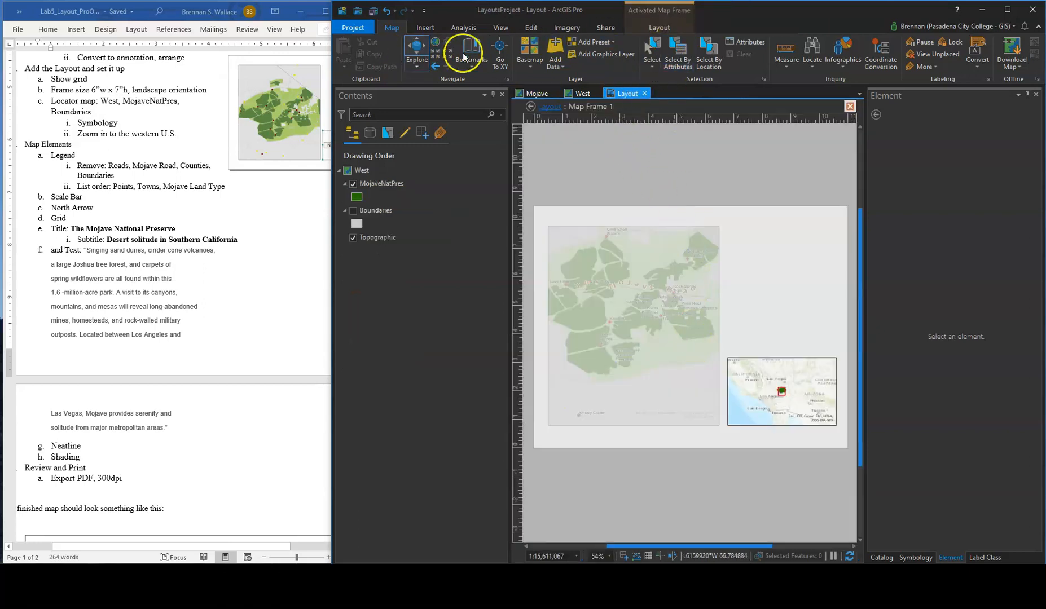
pyautogui.click(846, 110)
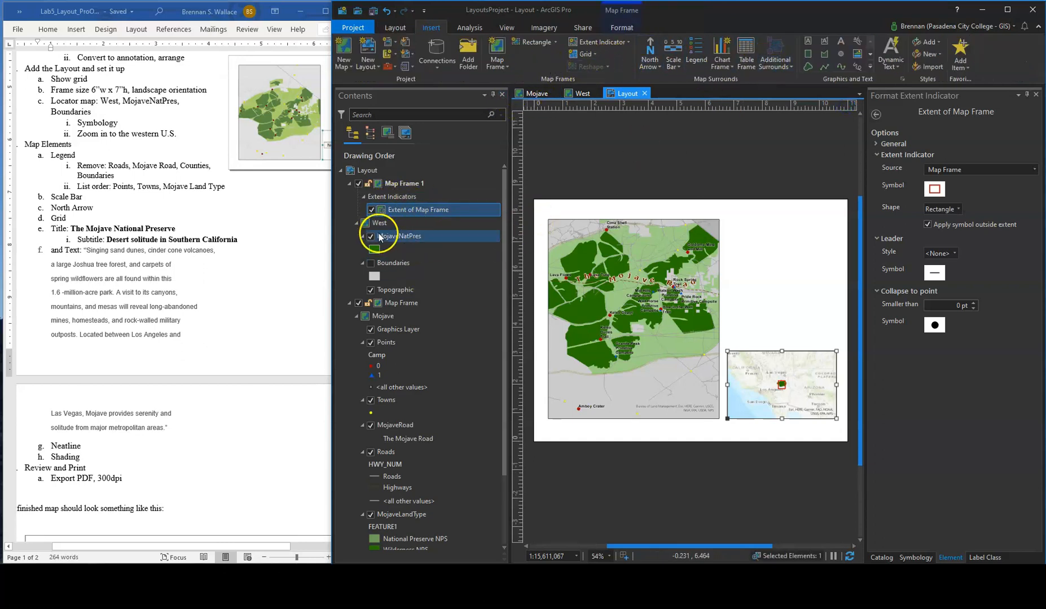
# Activate the main Mojave map frame, shift its map downward to show more of the preserve's northern part, and close the activation
pyautogui.click(392, 305)
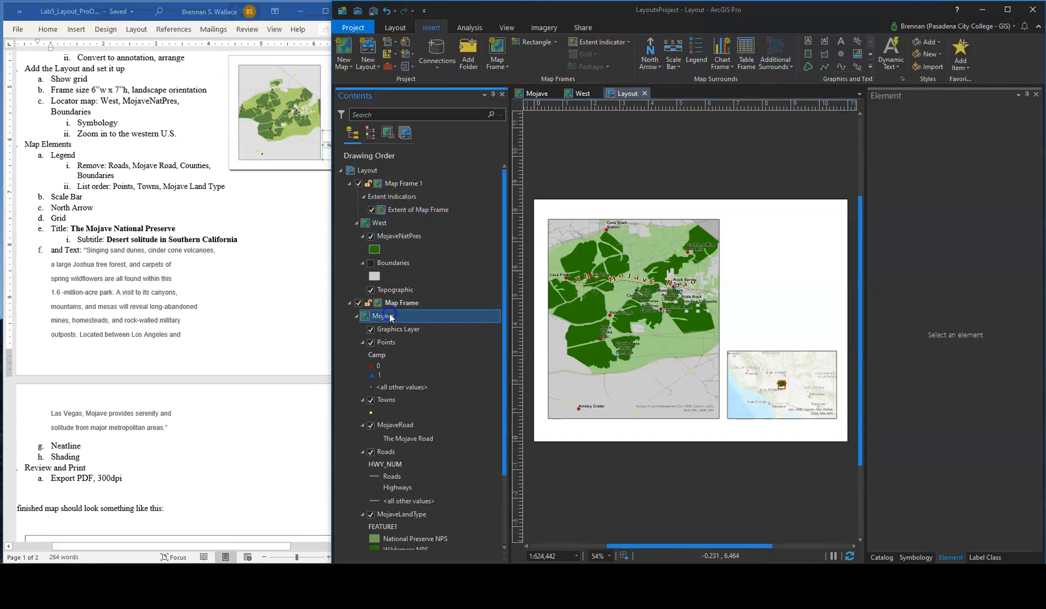
pyautogui.click(395, 28)
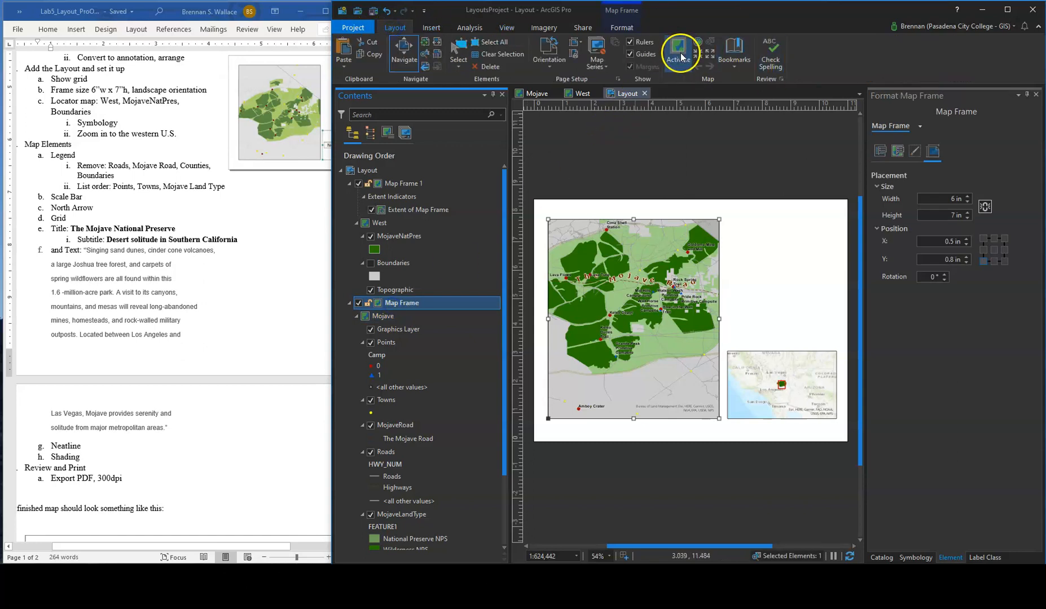
pyautogui.click(679, 50)
pyautogui.moveTo(642, 299); pyautogui.dragTo(637, 325)
pyautogui.scroll(-2, 637, 325)
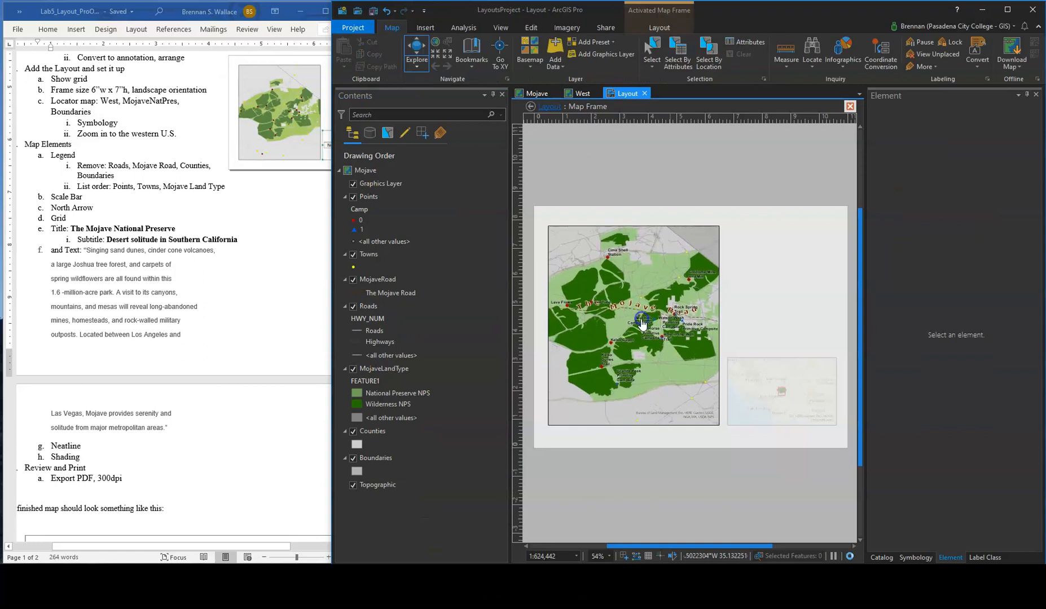
pyautogui.scroll(2, 637, 326)
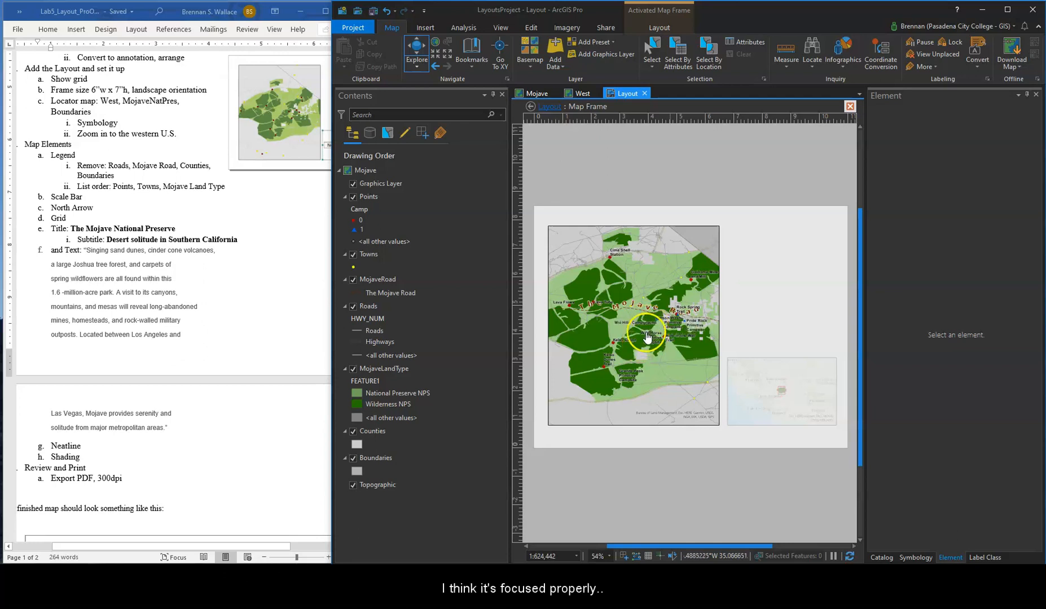
pyautogui.click(850, 107)
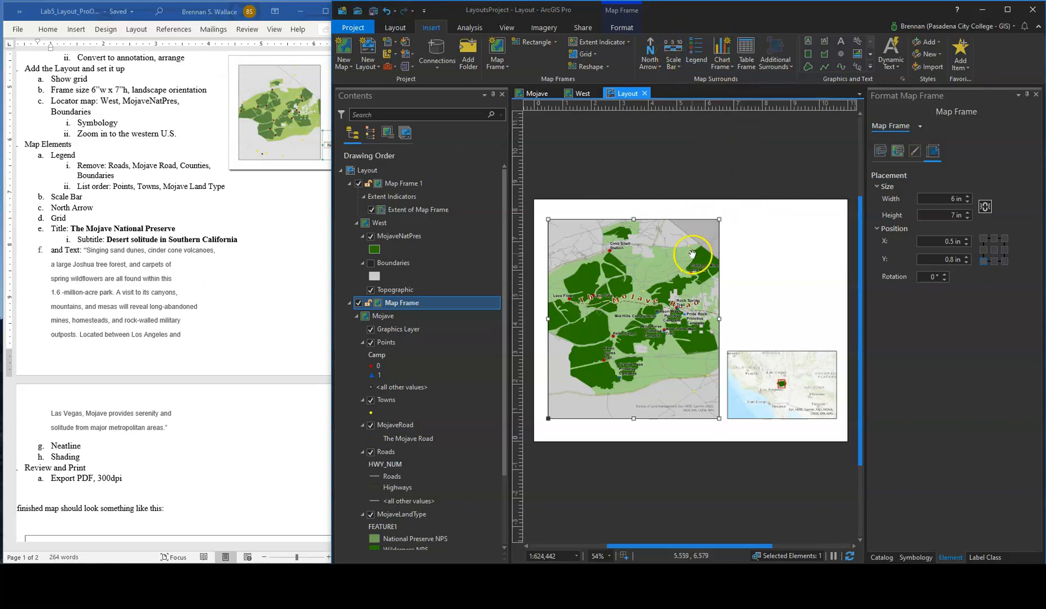
# Insert a legend for the main Mojave map frame in the space above the inset map and open its legend items' properties
pyautogui.click(392, 304)
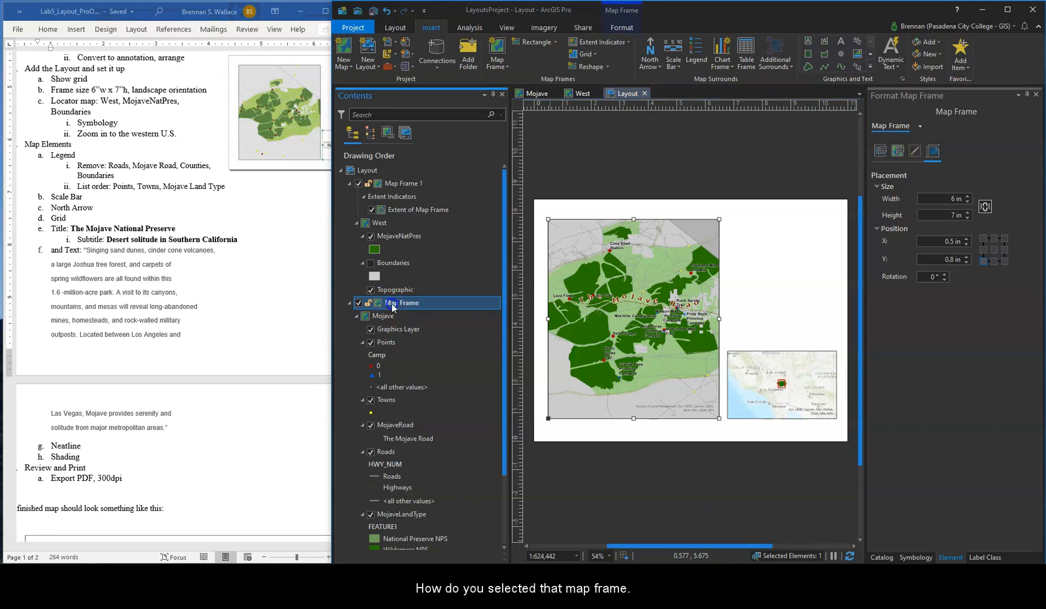
pyautogui.click(697, 50)
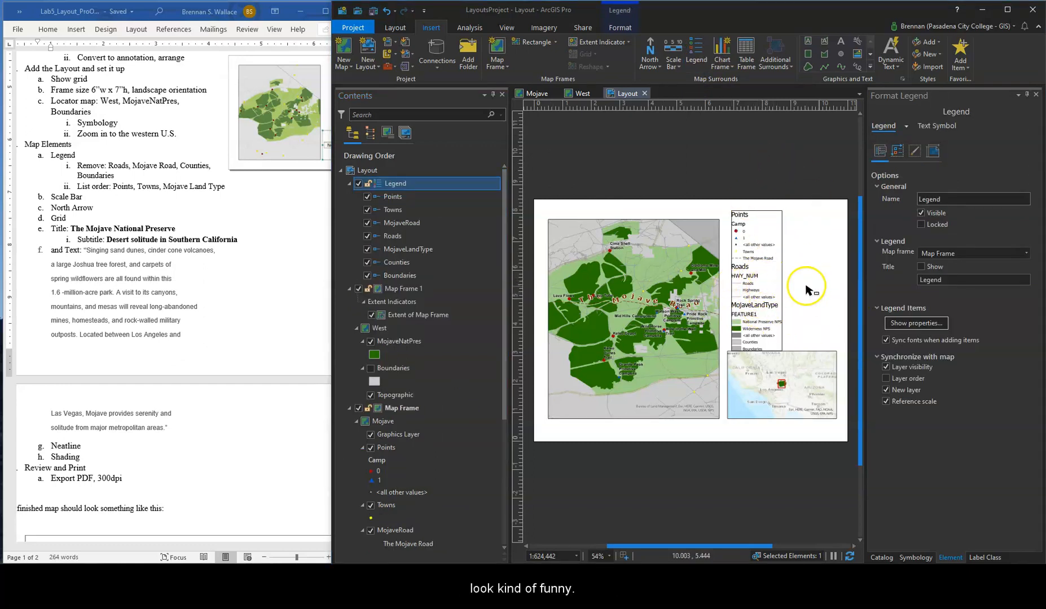
pyautogui.click(894, 150)
pyautogui.click(881, 152)
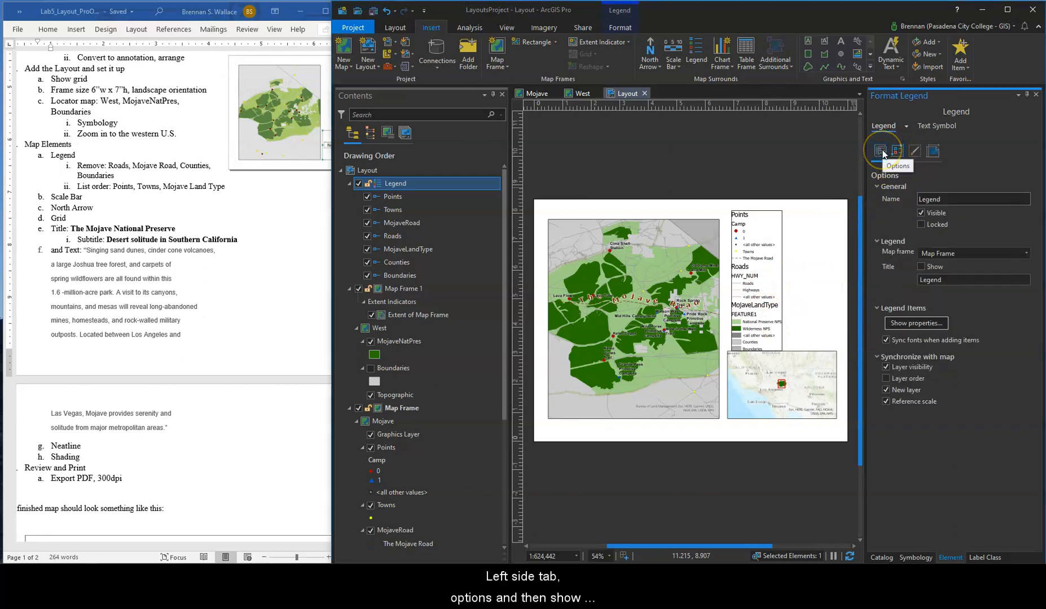
pyautogui.click(906, 323)
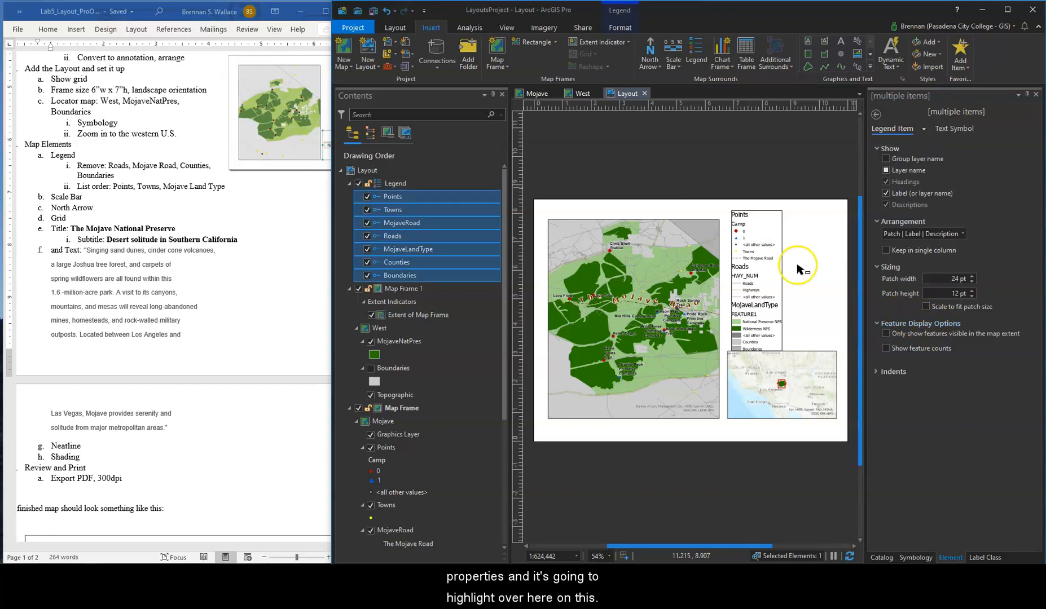
# Remove Roads, MojaveRoad, Counties and Boundaries from the legend and hide the layer names of all legend items
pyautogui.click(367, 236)
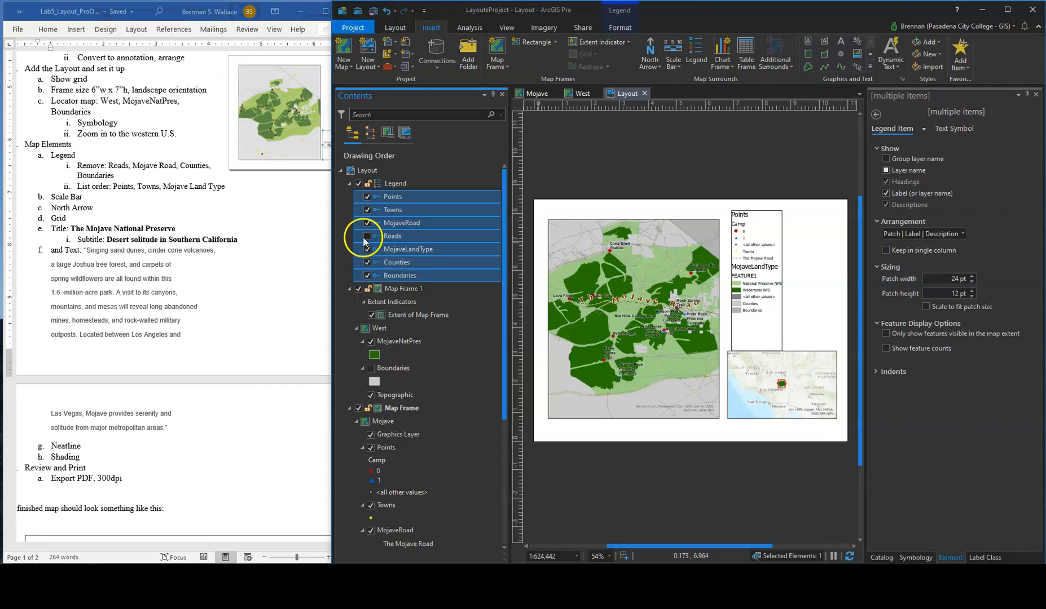
pyautogui.click(367, 223)
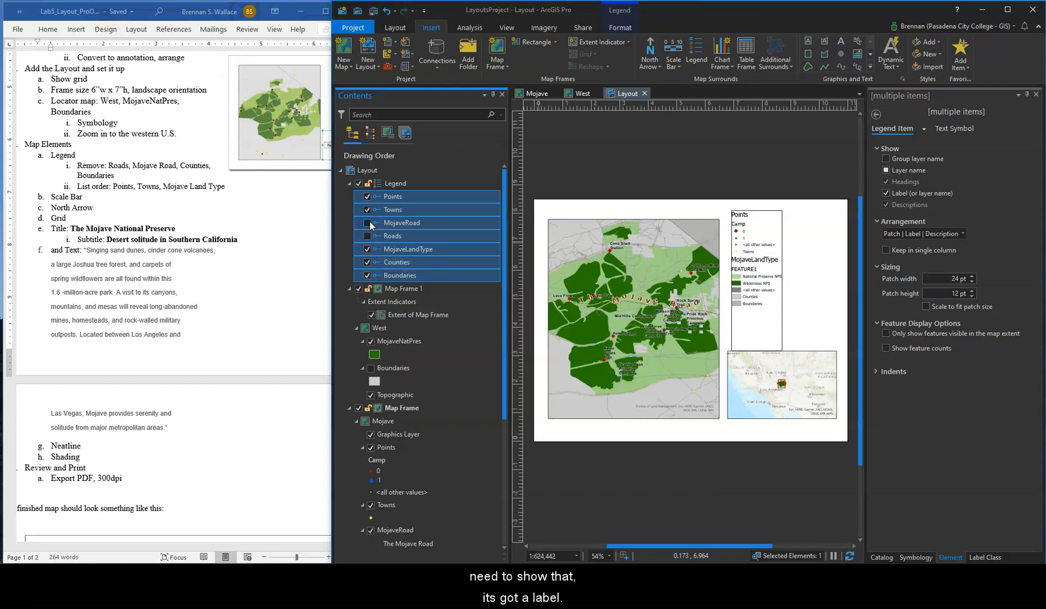
pyautogui.click(368, 262)
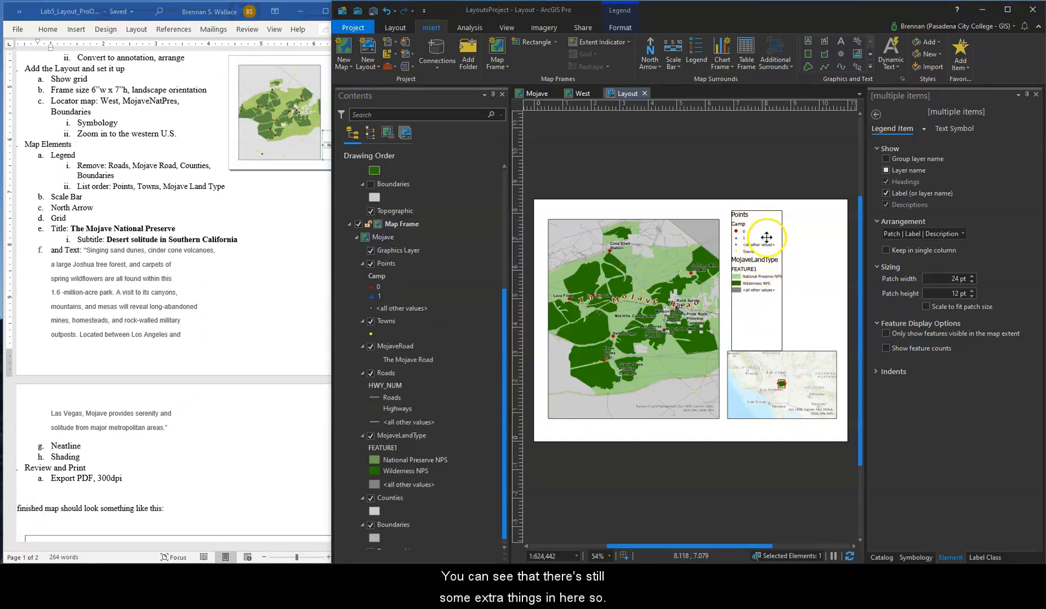
pyautogui.click(886, 170)
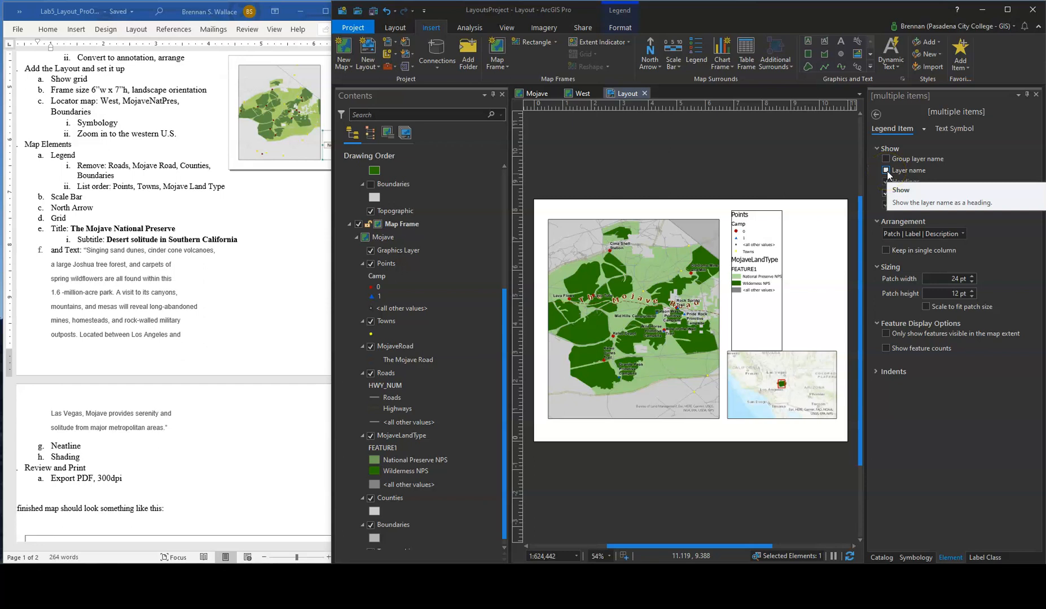
pyautogui.click(886, 170)
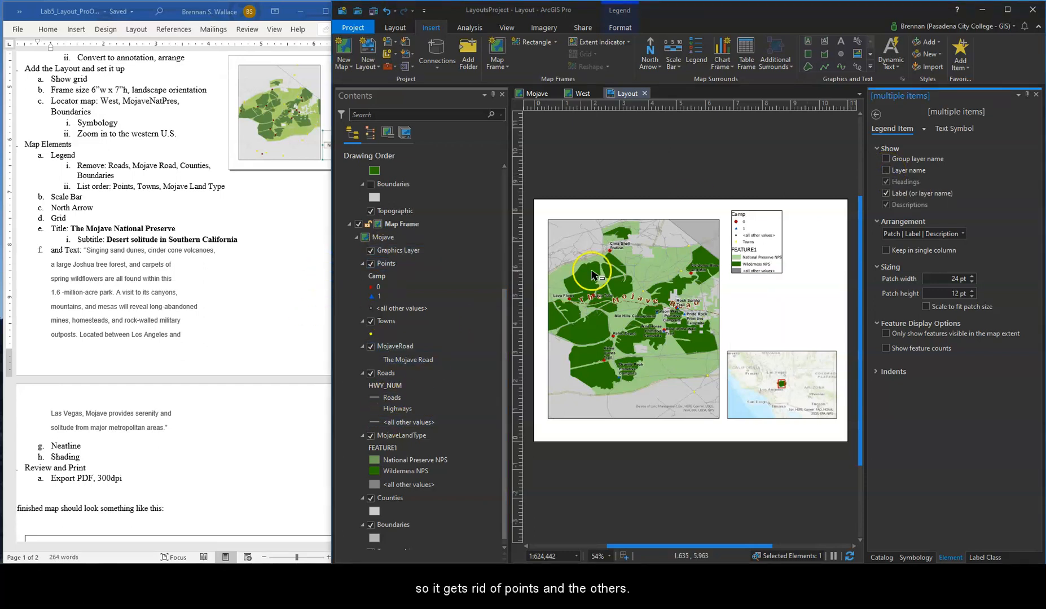
# Try to hide the headings and descriptions of the legend items
pyautogui.click(886, 182)
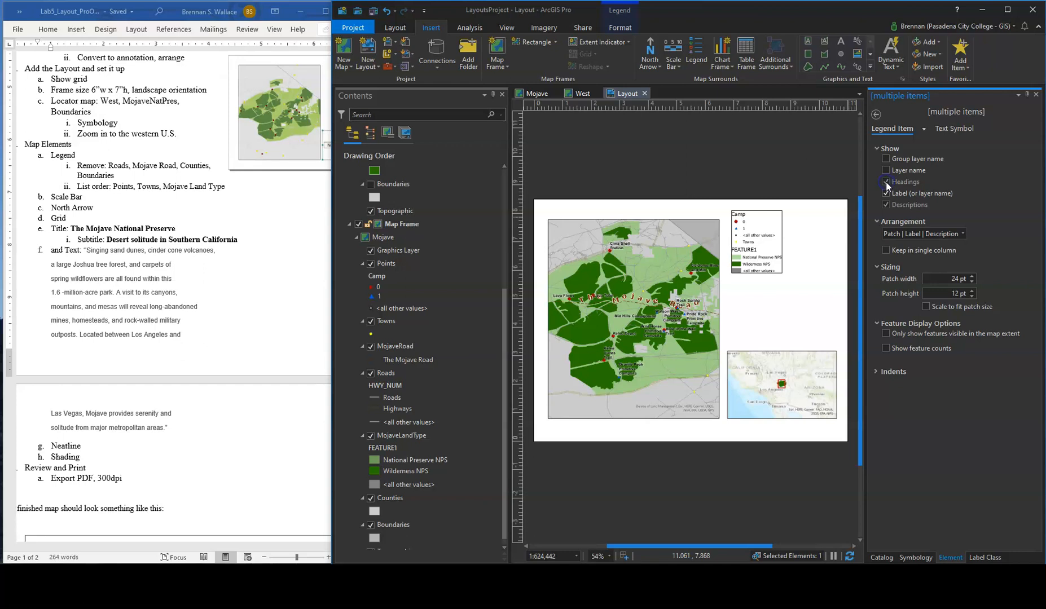
pyautogui.scroll(-6, 198, 357)
pyautogui.scroll(3, 250, 322)
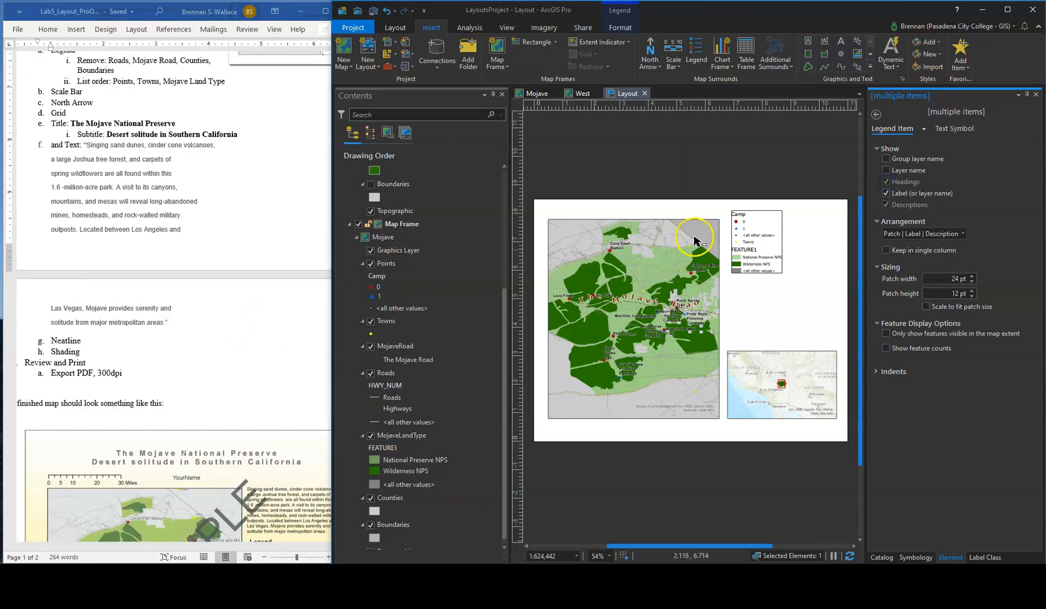
pyautogui.click(886, 194)
pyautogui.click(886, 205)
# Close the element and label class settings and remove the <all other values> class from the Points layer's symbology
pyautogui.click(1036, 94)
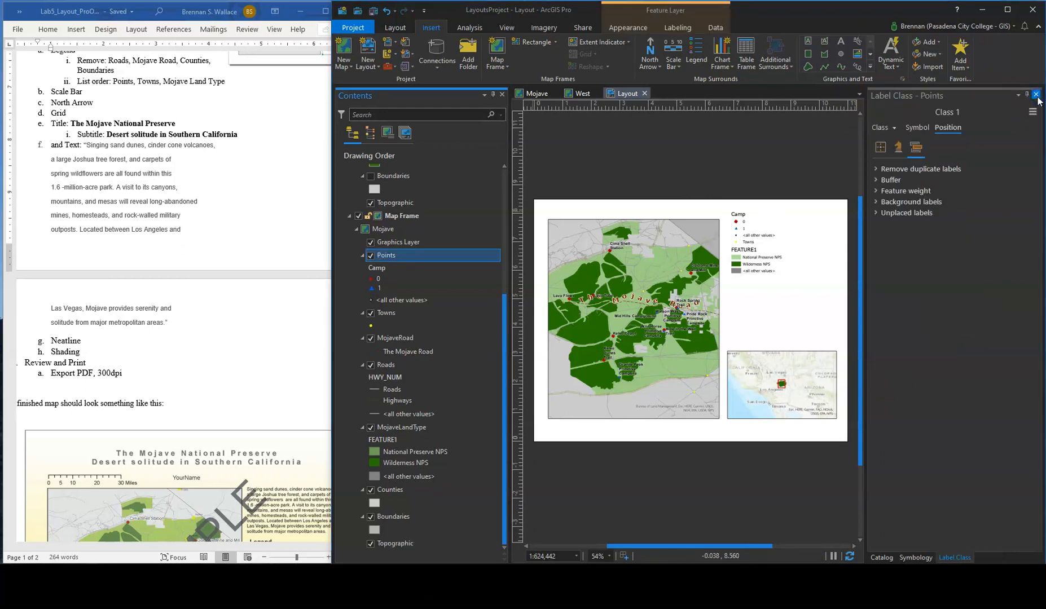
pyautogui.click(1036, 94)
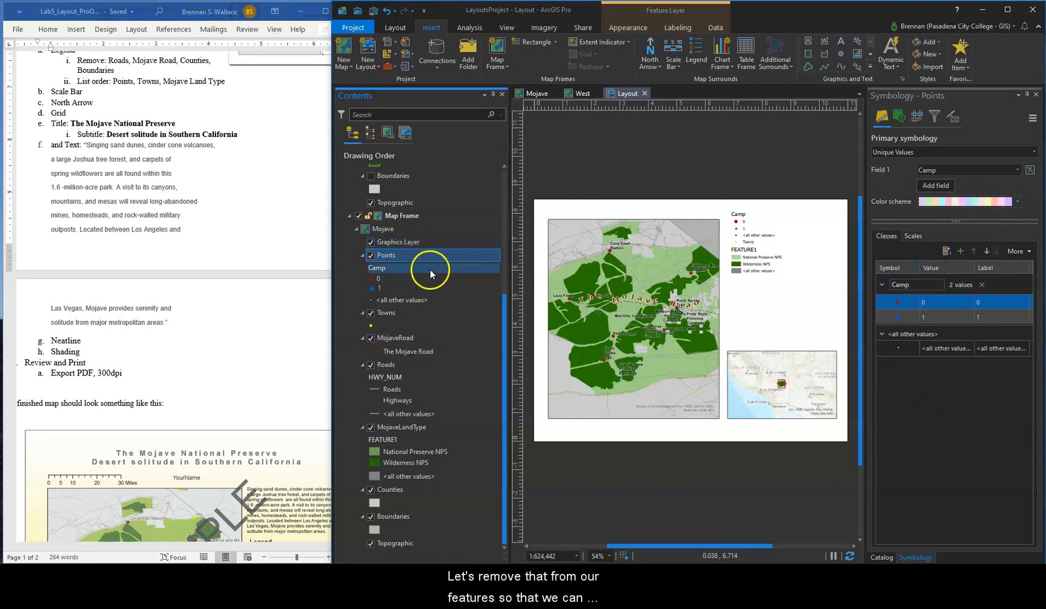
pyautogui.click(882, 333)
pyautogui.click(882, 333)
pyautogui.click(896, 348)
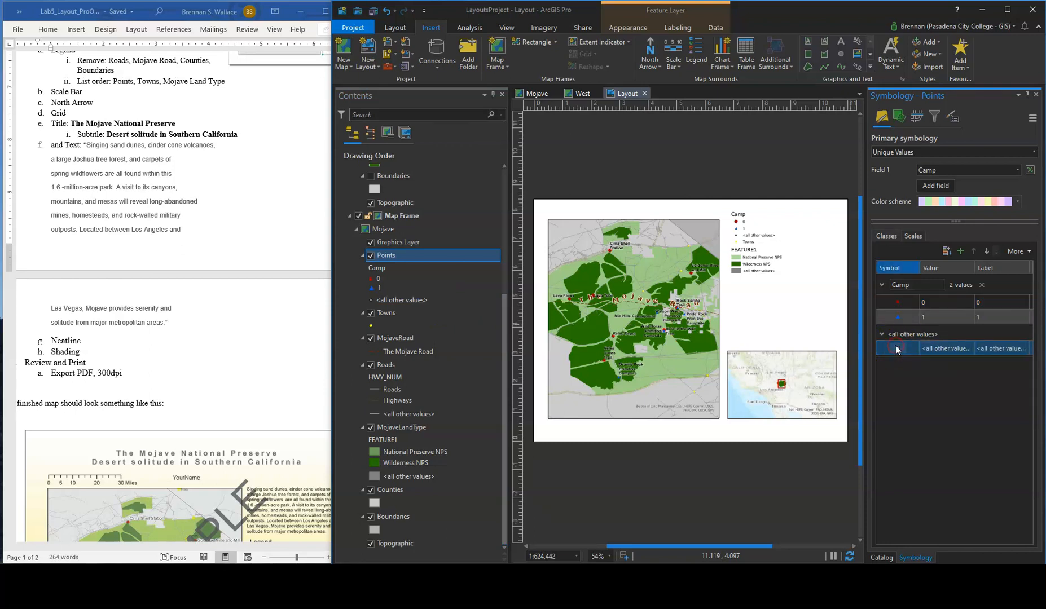
pyautogui.rightClick(895, 347)
pyautogui.click(882, 389)
pyautogui.rightClick(937, 351)
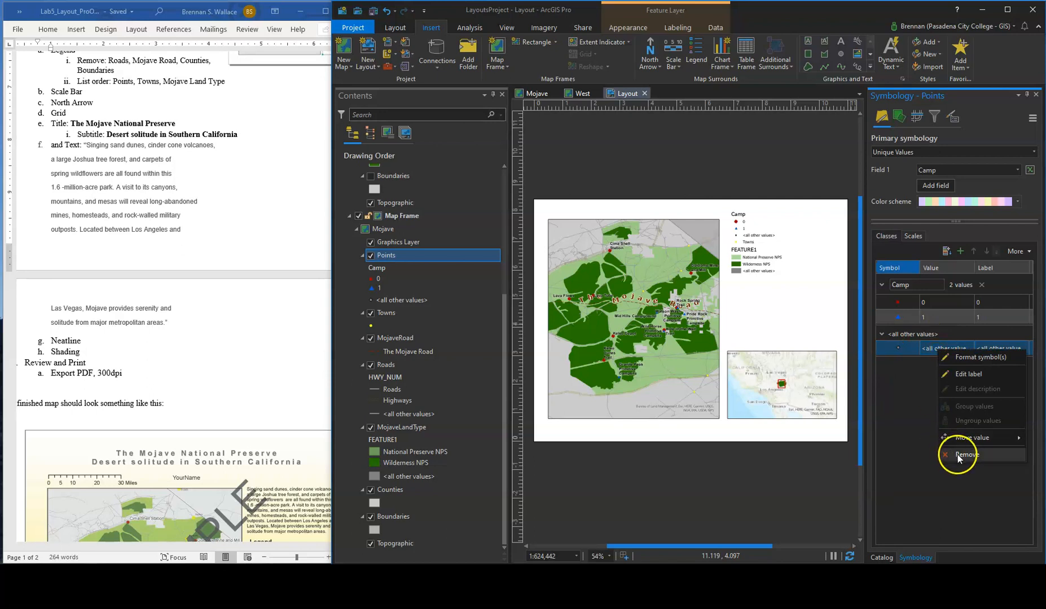
pyautogui.click(892, 407)
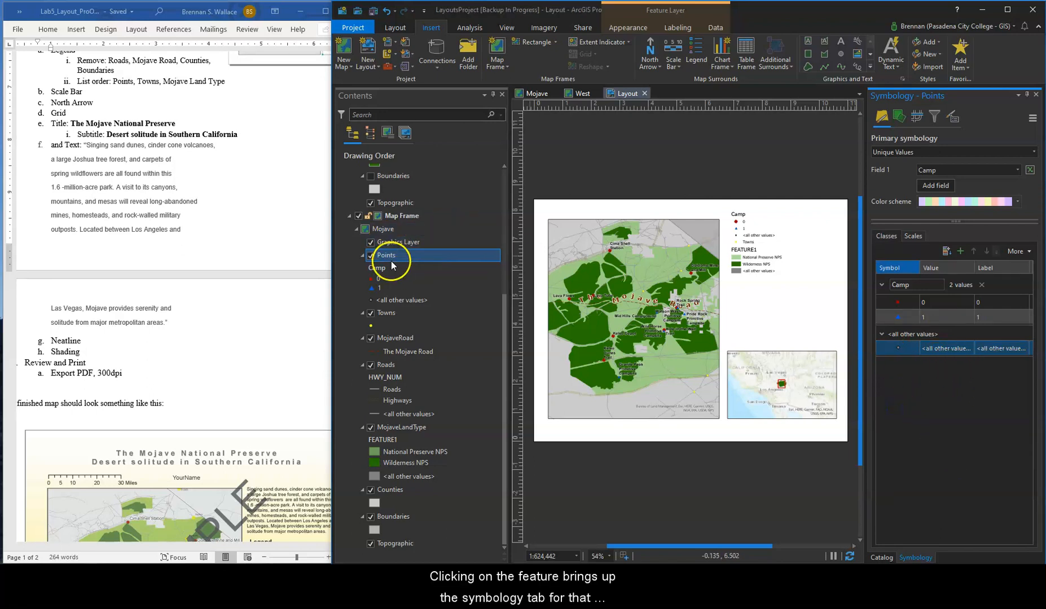
pyautogui.rightClick(938, 350)
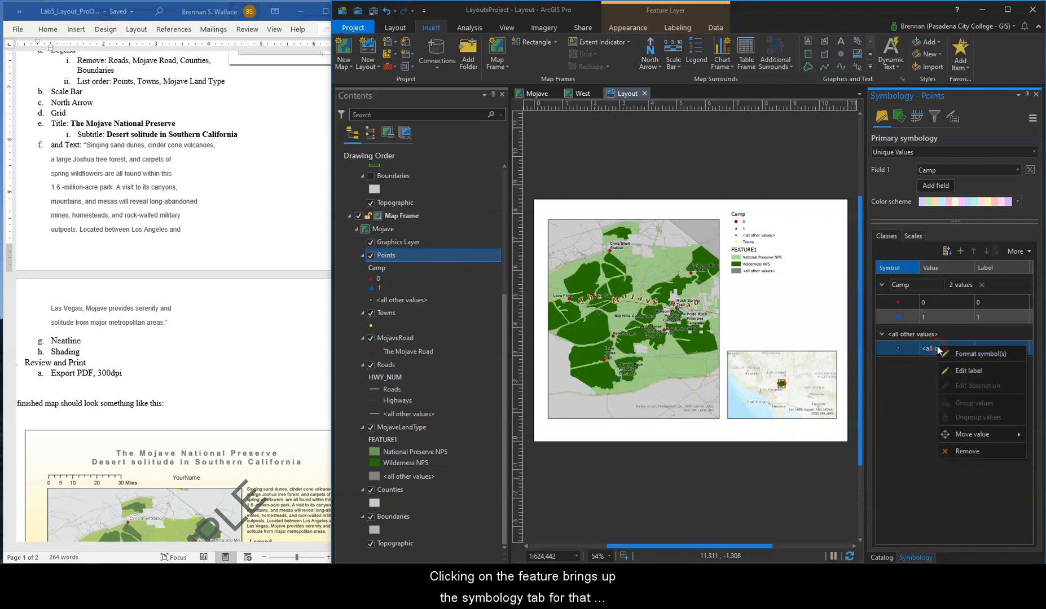
pyautogui.click(978, 450)
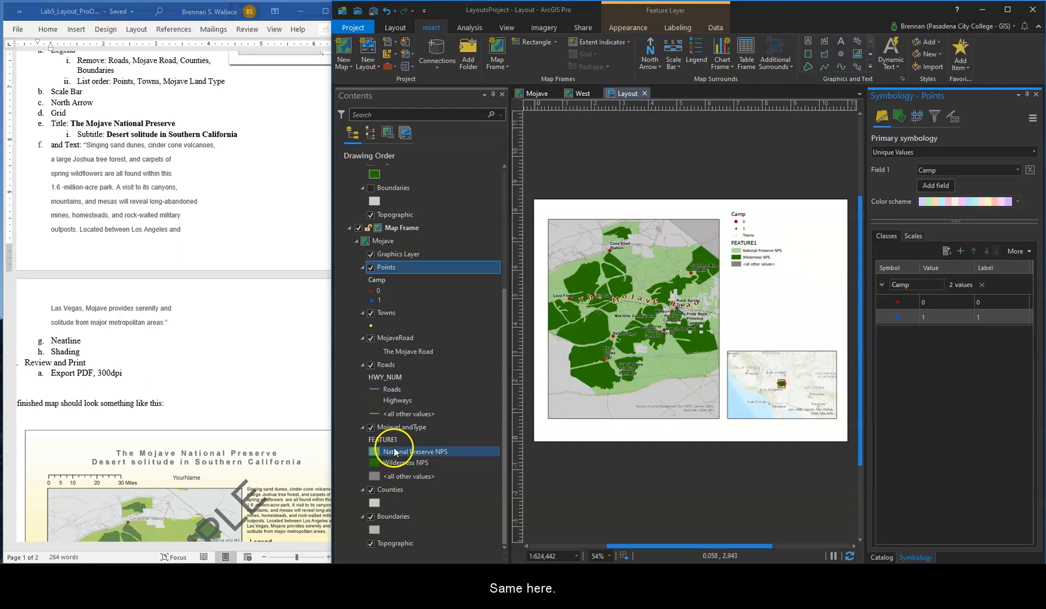
# Remove the <all other values> class from the MojaveLandType layer's symbology
pyautogui.click(405, 476)
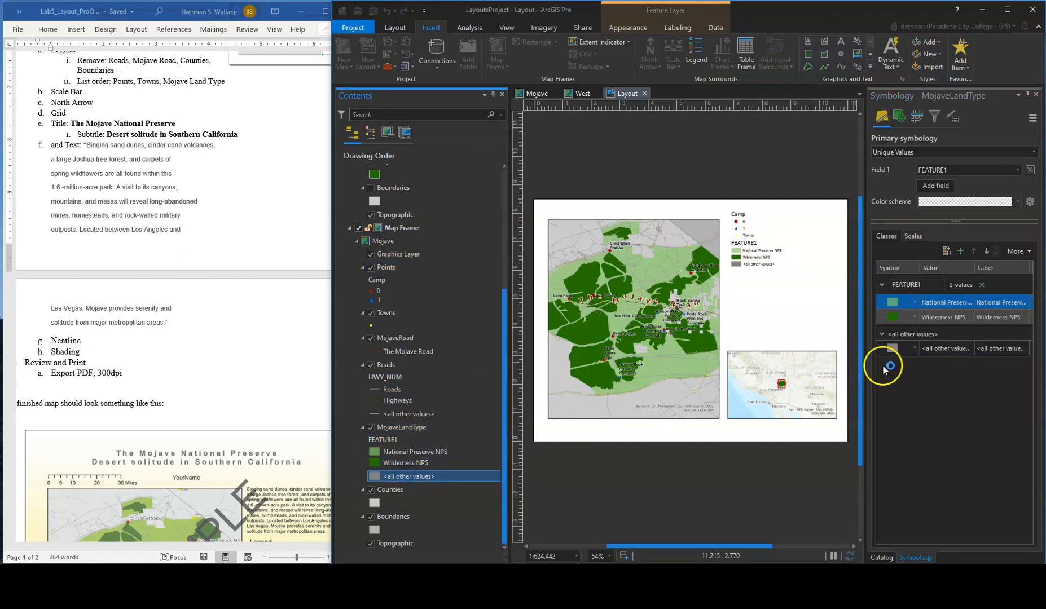
pyautogui.rightClick(938, 348)
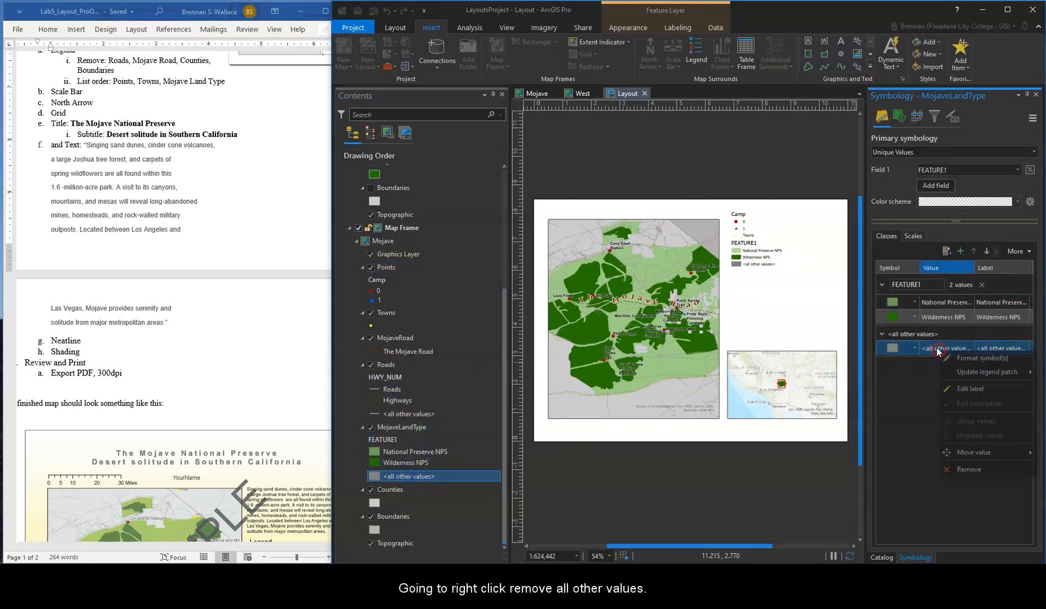
pyautogui.click(967, 469)
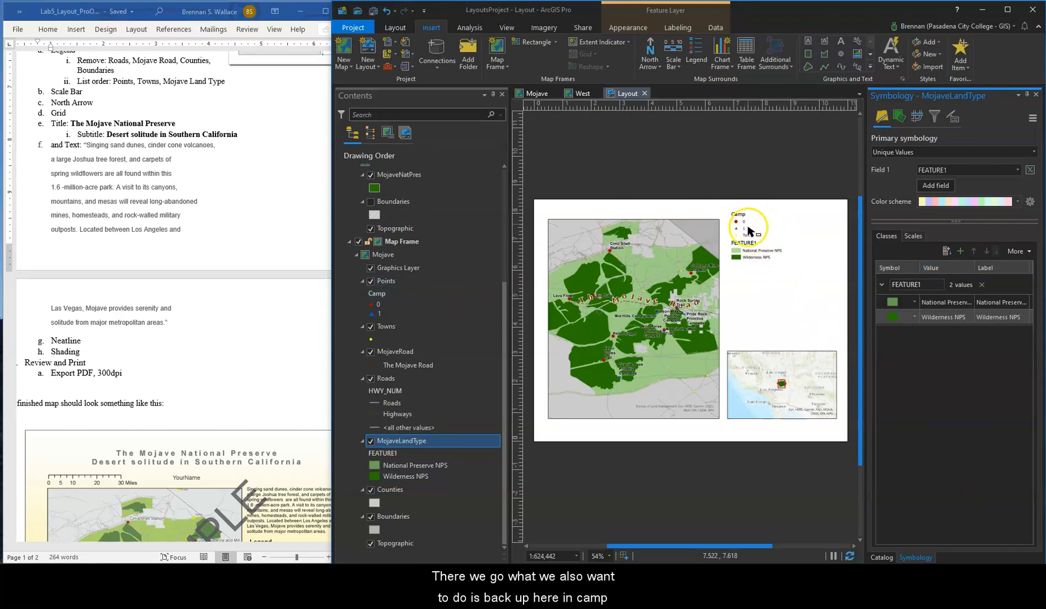
# Relabel the Points layer's symbol classes, naming value 0 "Major Sites" and value 1 "Campgrounds"
pyautogui.click(396, 296)
pyautogui.click(379, 305)
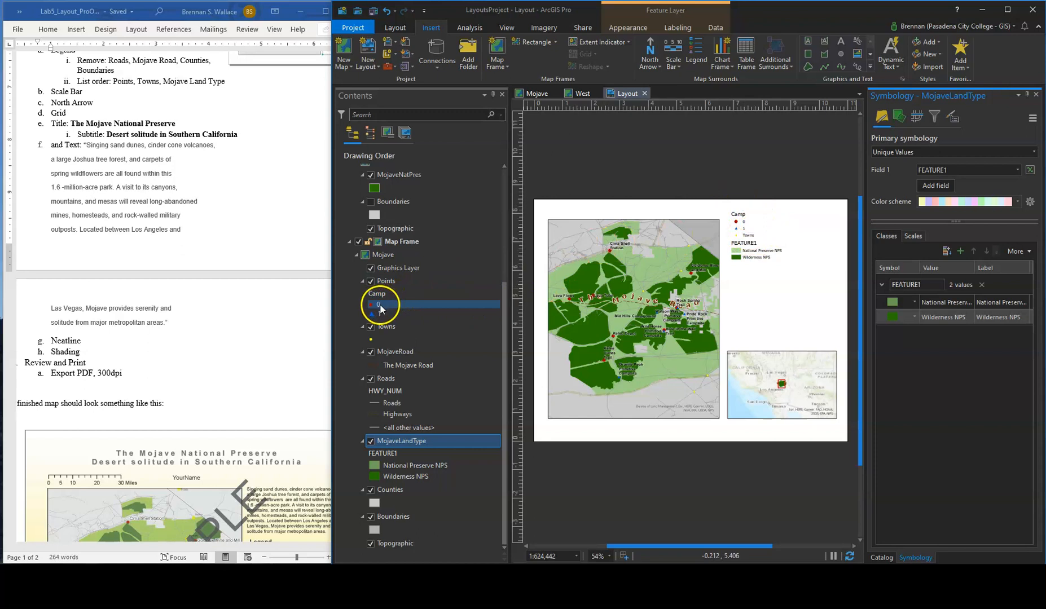
pyautogui.scroll(-2, 257, 372)
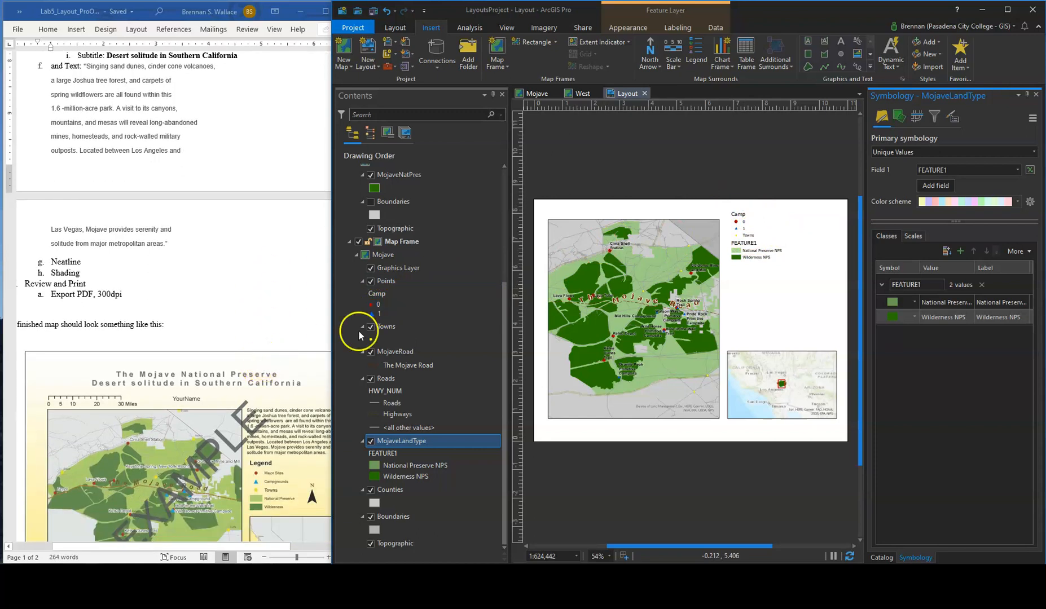
pyautogui.click(379, 305)
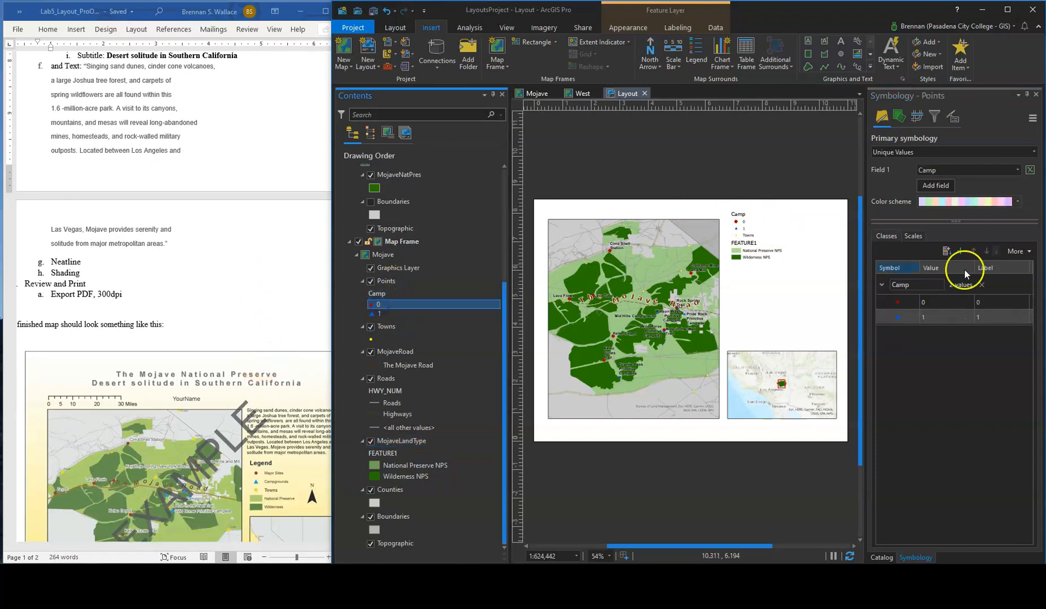
pyautogui.click(1010, 299)
pyautogui.click(983, 303)
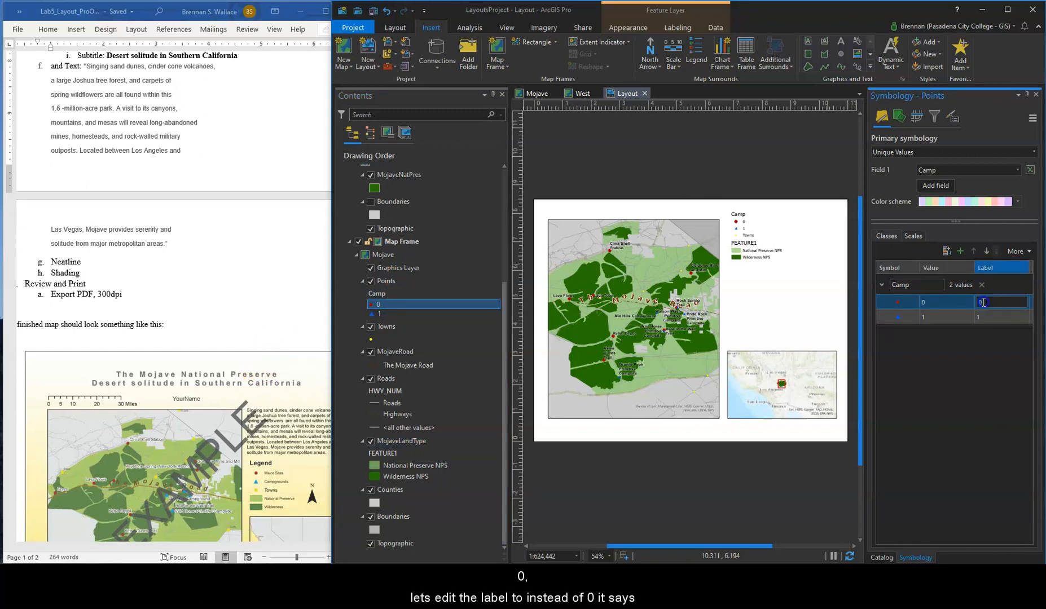
pyautogui.write('Major Sites')
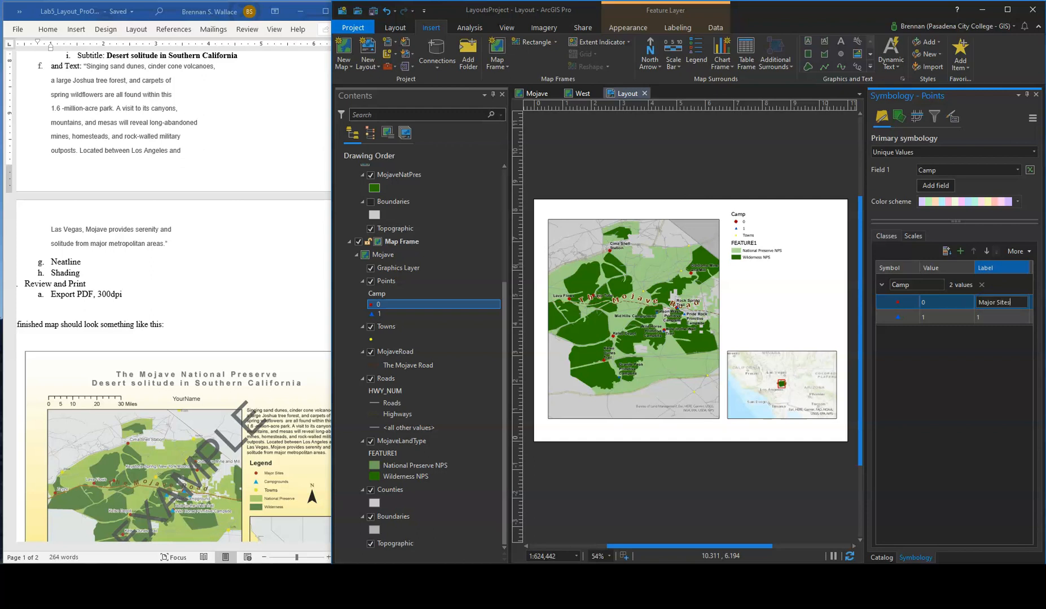
pyautogui.press('Return')
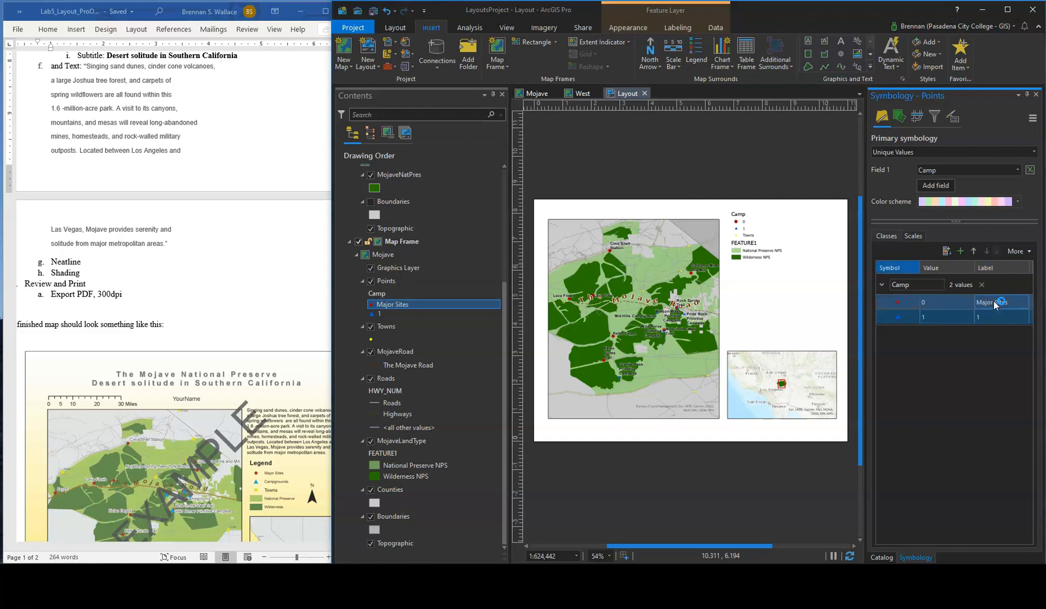
pyautogui.click(1007, 315)
pyautogui.click(979, 320)
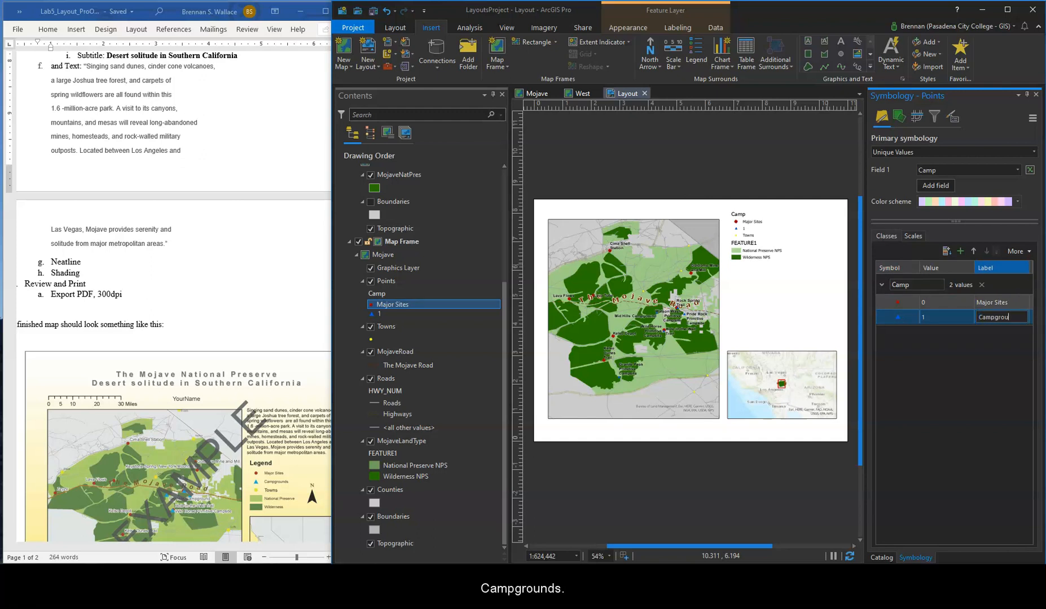
pyautogui.press('Return')
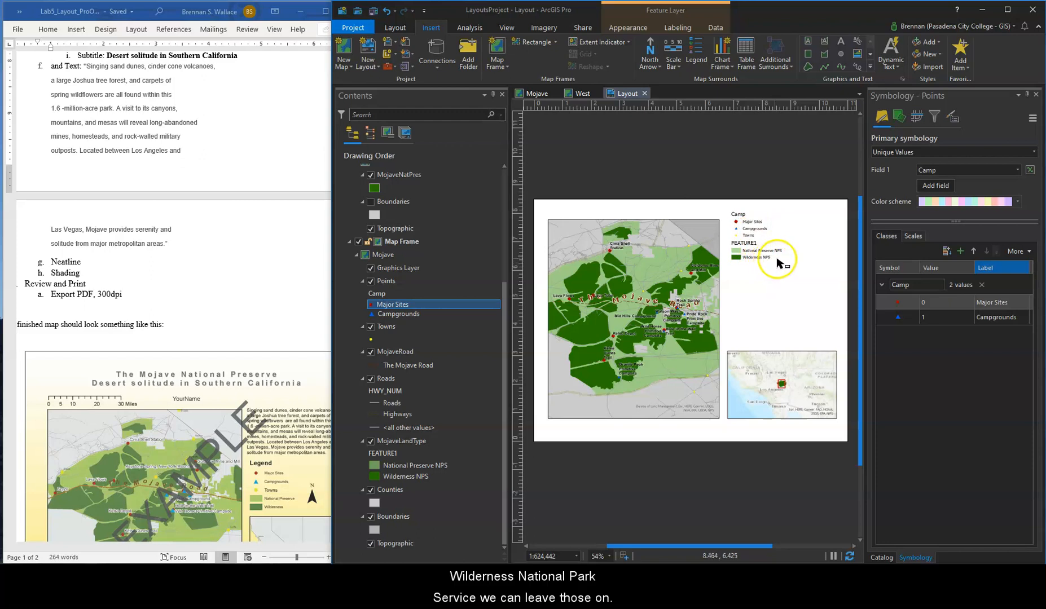
# Clear the FEATURE1 heading from the MojaveLandType layer's symbology
pyautogui.click(389, 455)
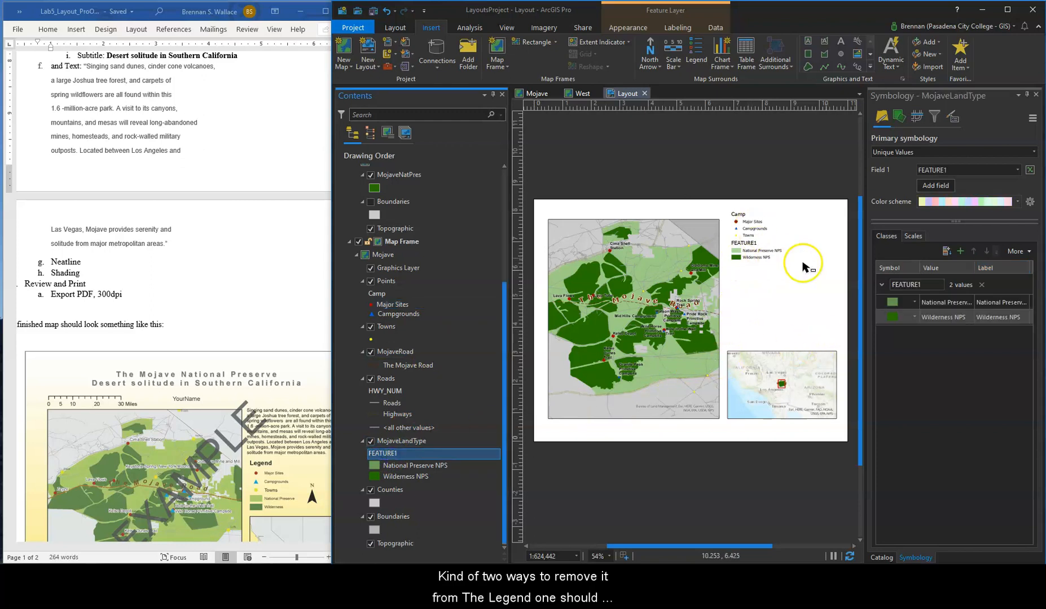
pyautogui.moveTo(935, 285); pyautogui.dragTo(899, 280)
pyautogui.press('Delete')
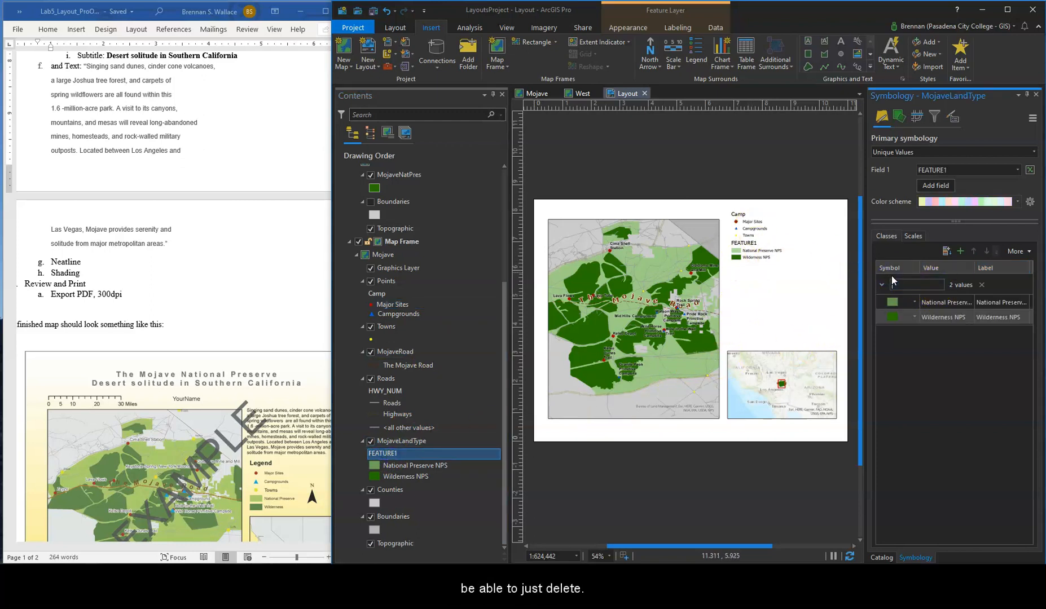
pyautogui.press('Return')
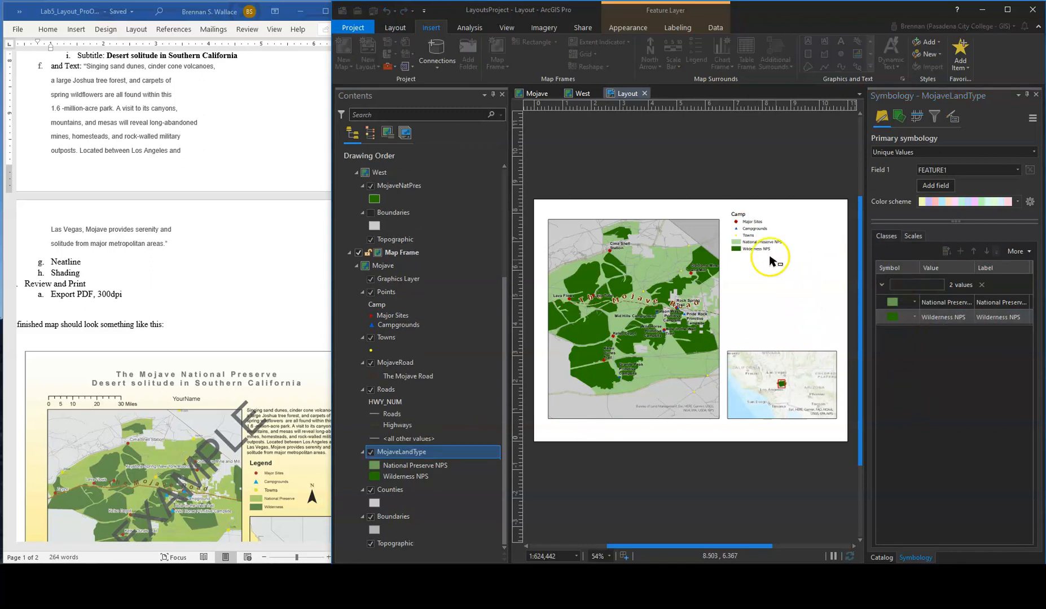
# Move the legend down closer to the inset map and open the properties of its legend items
pyautogui.click(742, 213)
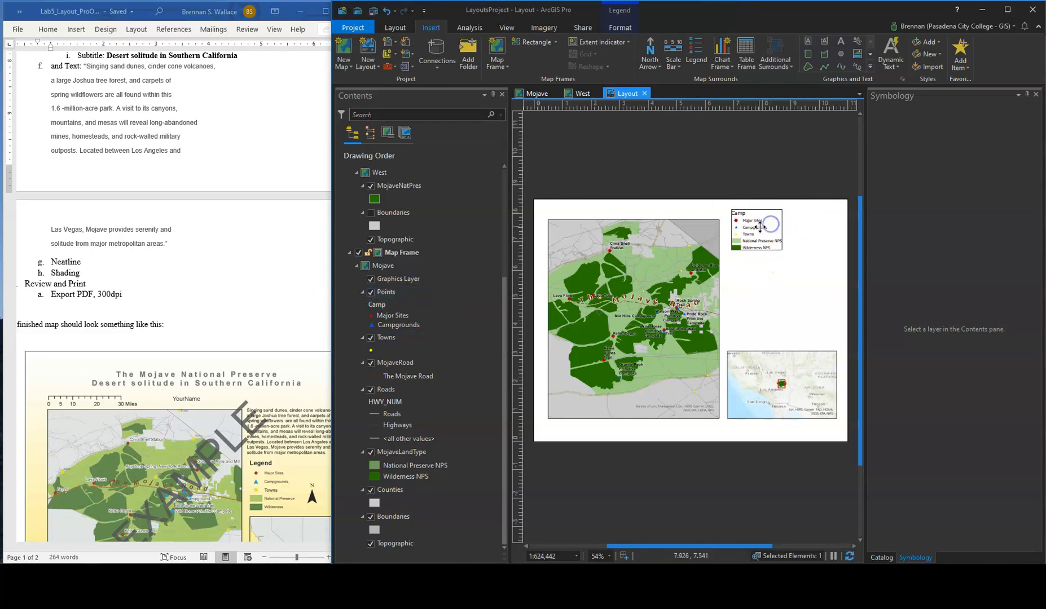
pyautogui.moveTo(770, 224); pyautogui.dragTo(769, 275)
pyautogui.rightClick(761, 277)
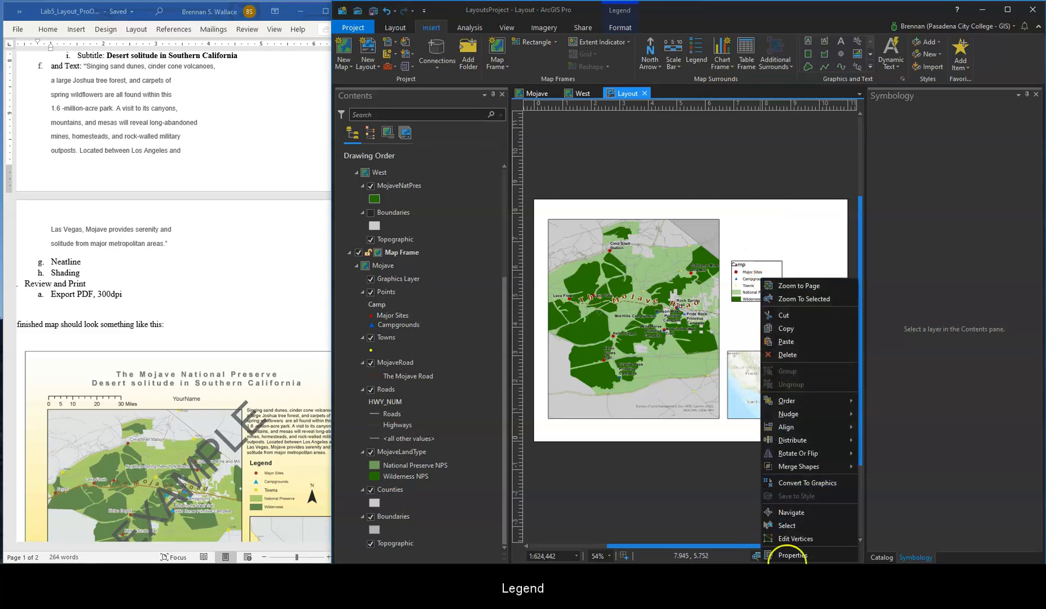
pyautogui.click(792, 555)
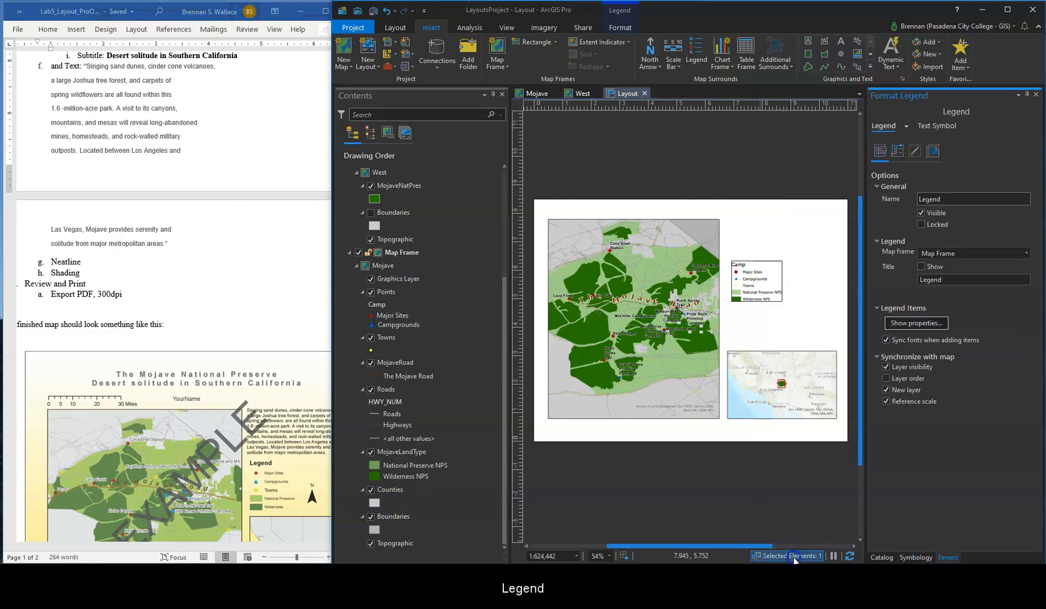
pyautogui.click(897, 152)
pyautogui.click(884, 153)
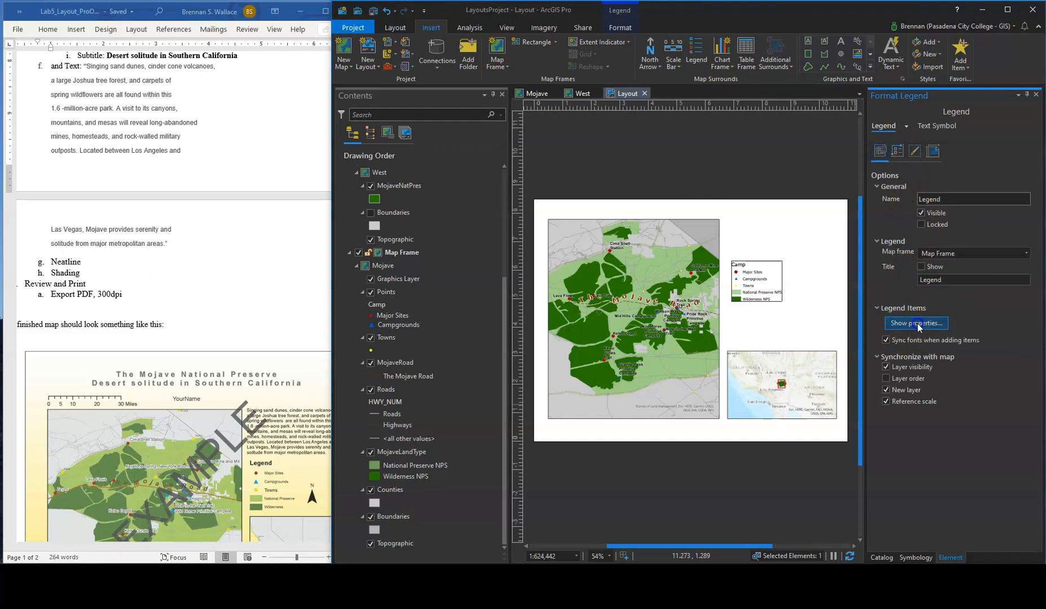
pyautogui.click(914, 324)
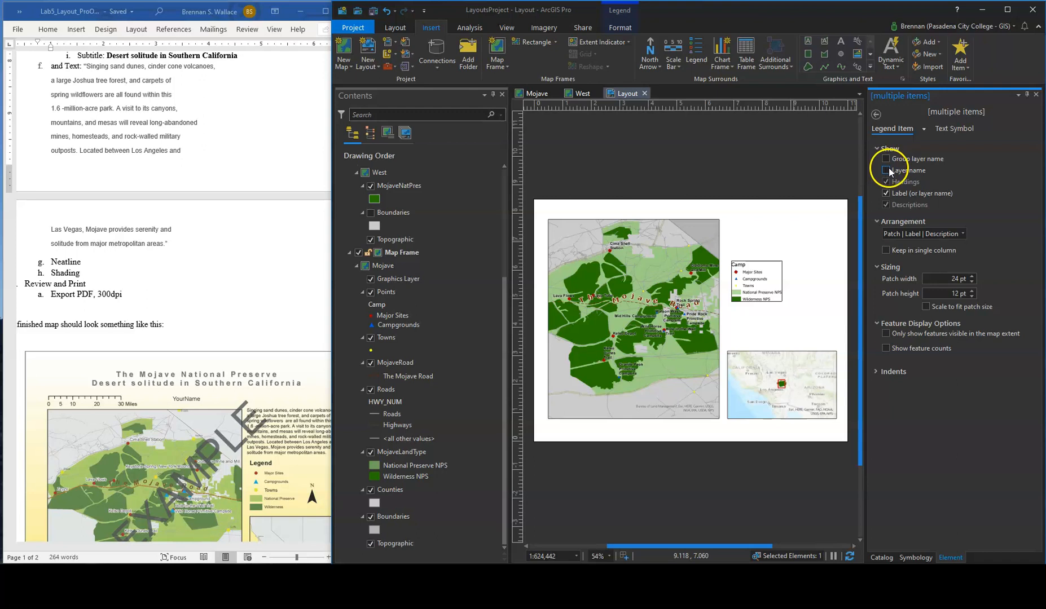
# Rename the Points layer's Camp heading to "Legend"
pyautogui.click(389, 305)
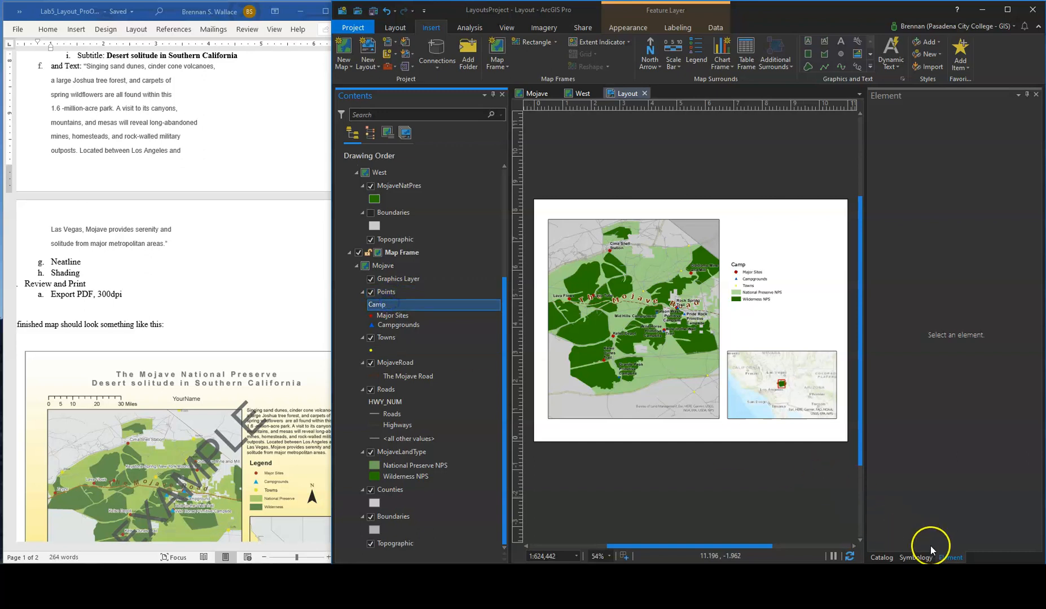
pyautogui.click(915, 557)
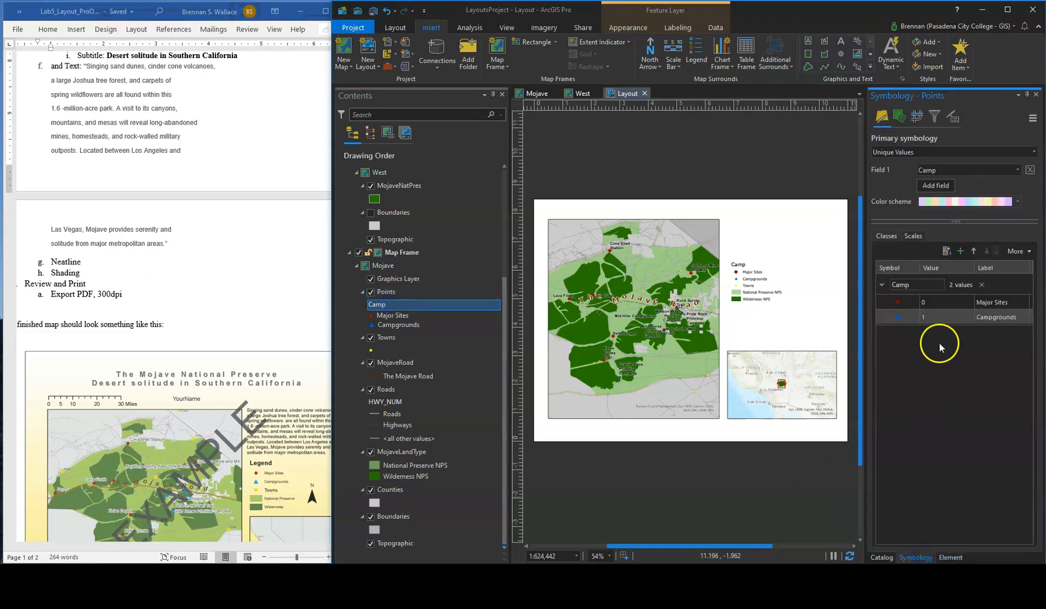
pyautogui.click(1017, 170)
pyautogui.click(896, 169)
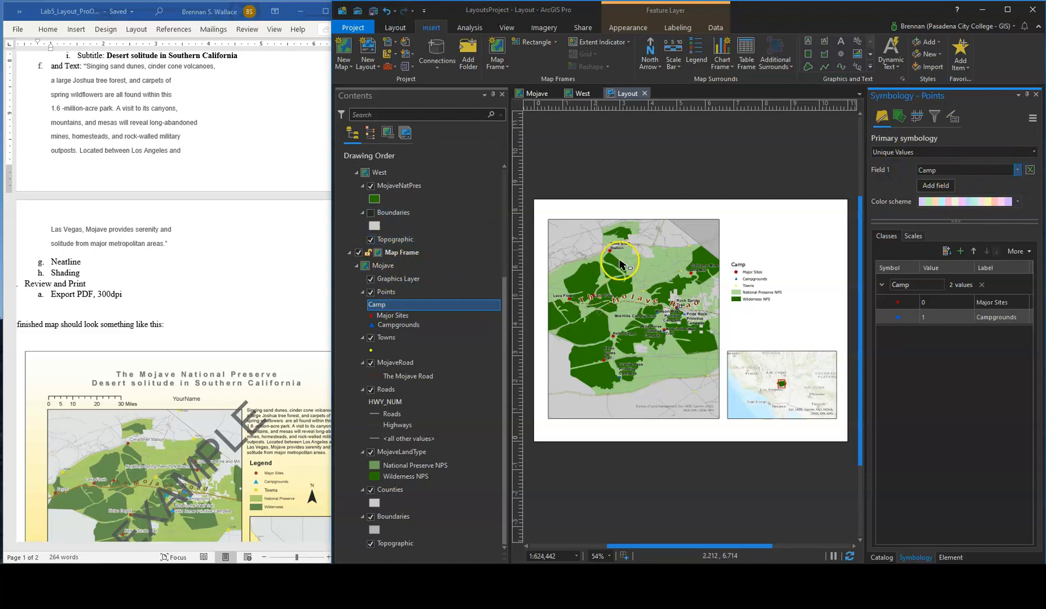
pyautogui.click(384, 307)
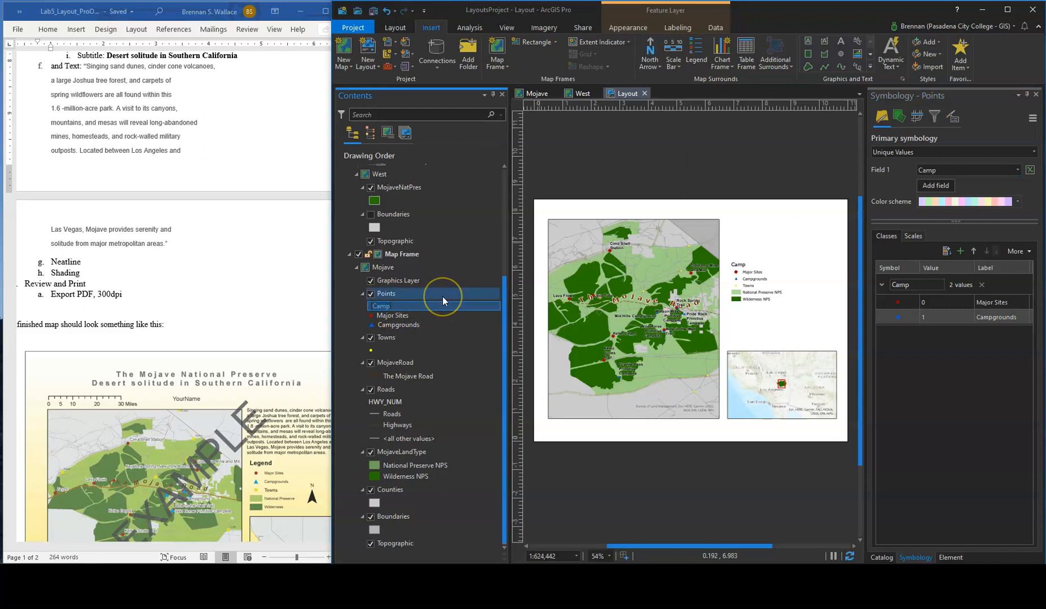
pyautogui.write('Legend')
pyautogui.press('Return')
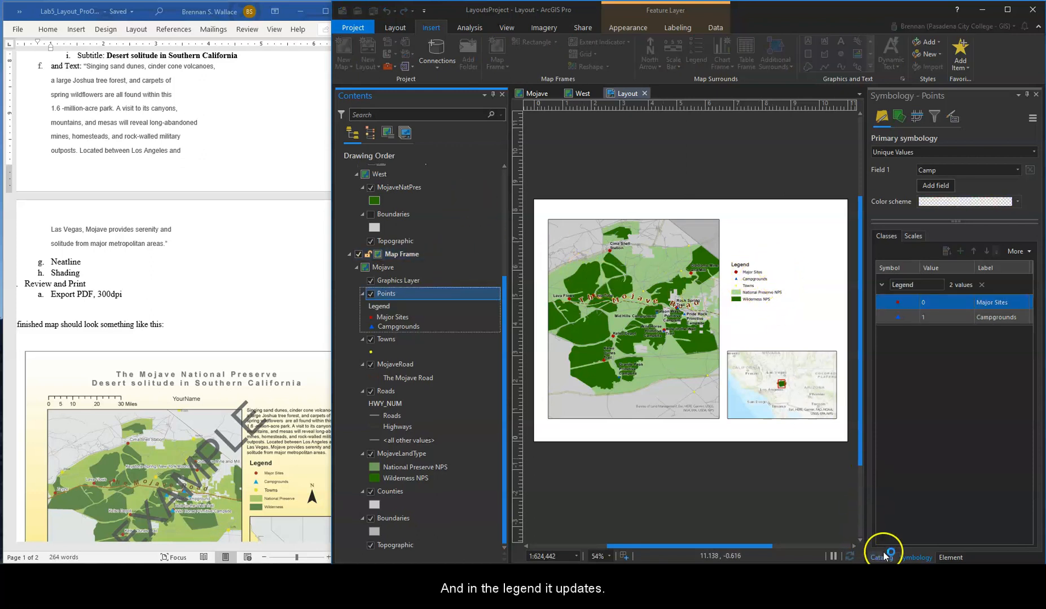
# Close the Element pane and move the legend down to just above the inset map
pyautogui.click(951, 558)
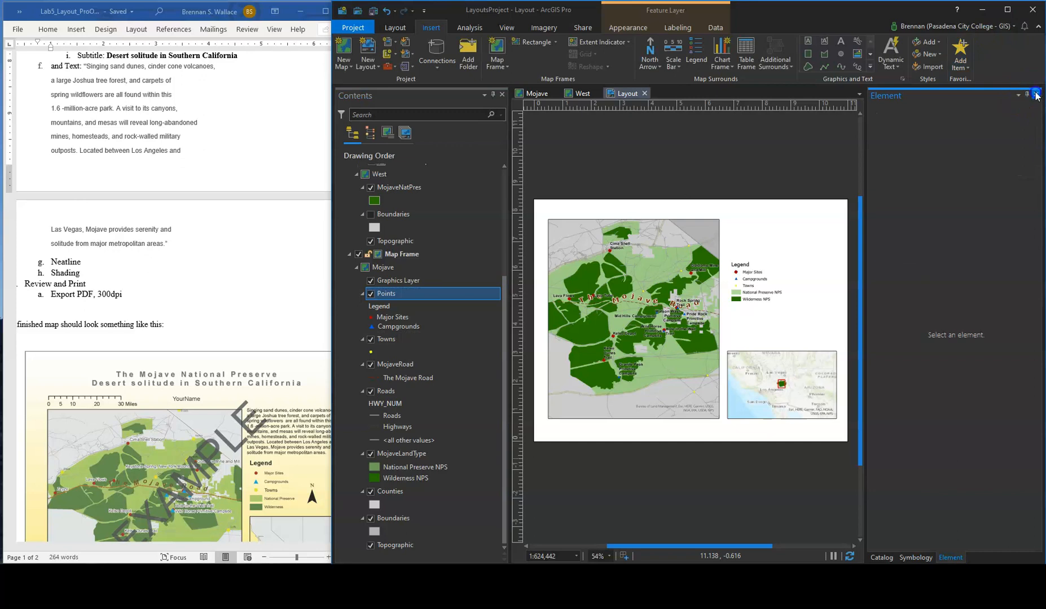
pyautogui.click(1035, 94)
pyautogui.scroll(3, 250, 396)
pyautogui.scroll(-3, 242, 440)
pyautogui.click(760, 286)
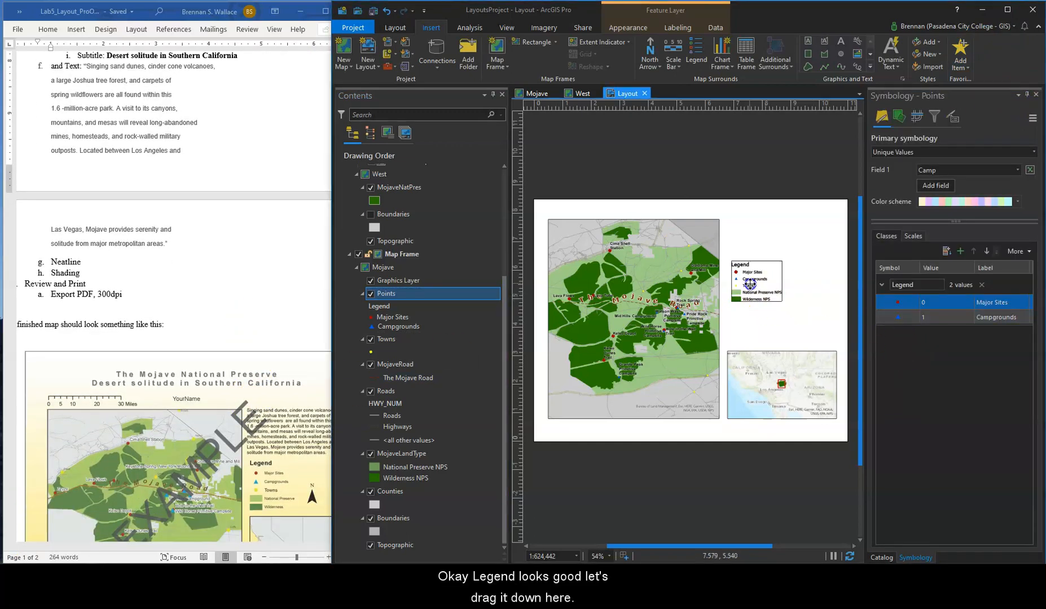
pyautogui.moveTo(760, 286); pyautogui.dragTo(758, 324)
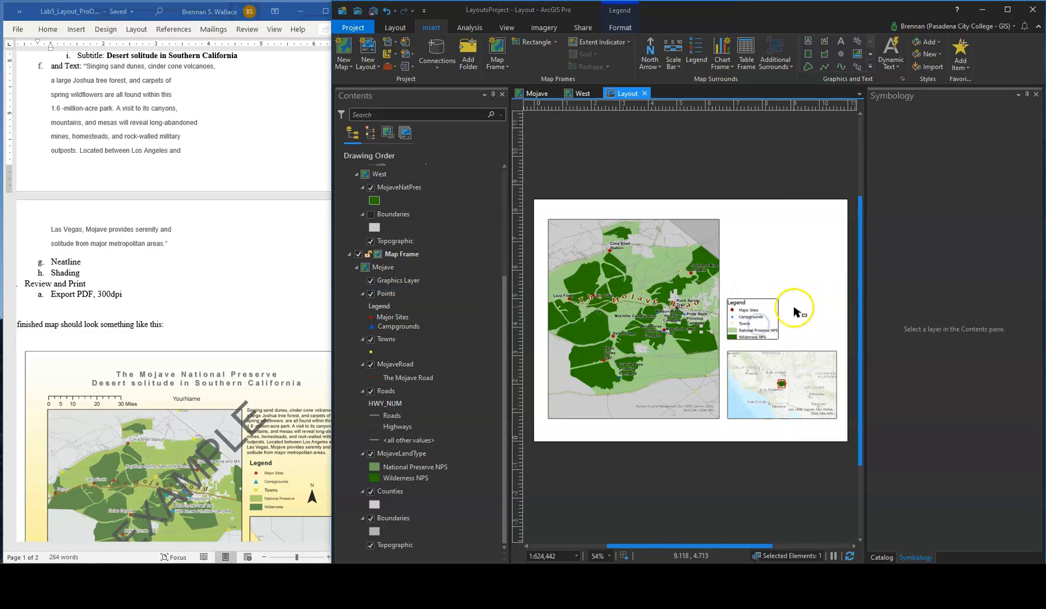
# Insert a Scale Line 1 scale bar in miles above the main Mojave map frame
pyautogui.scroll(2, 237, 189)
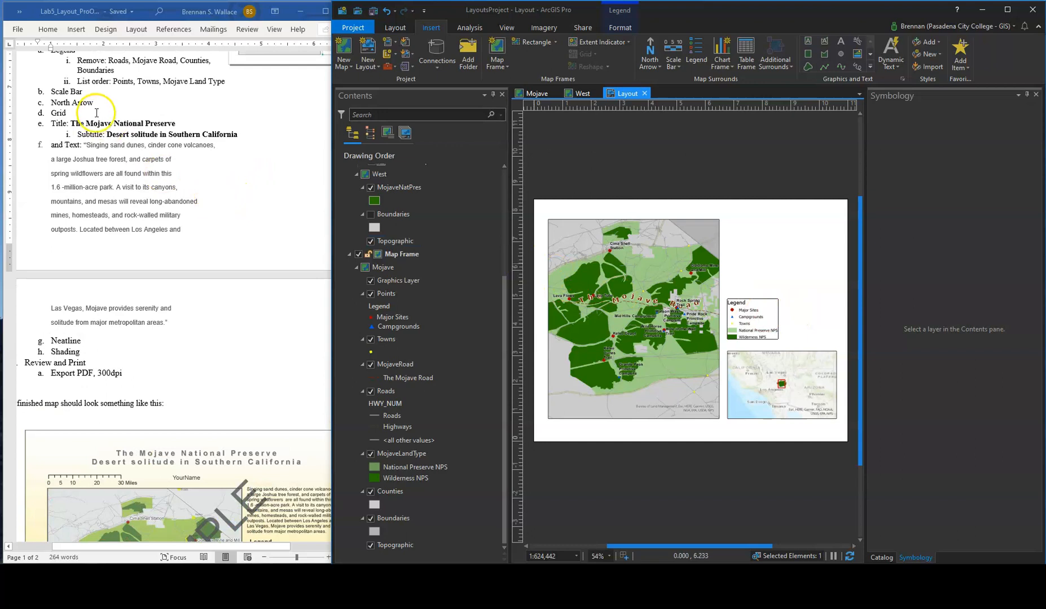
pyautogui.scroll(1, 88, 115)
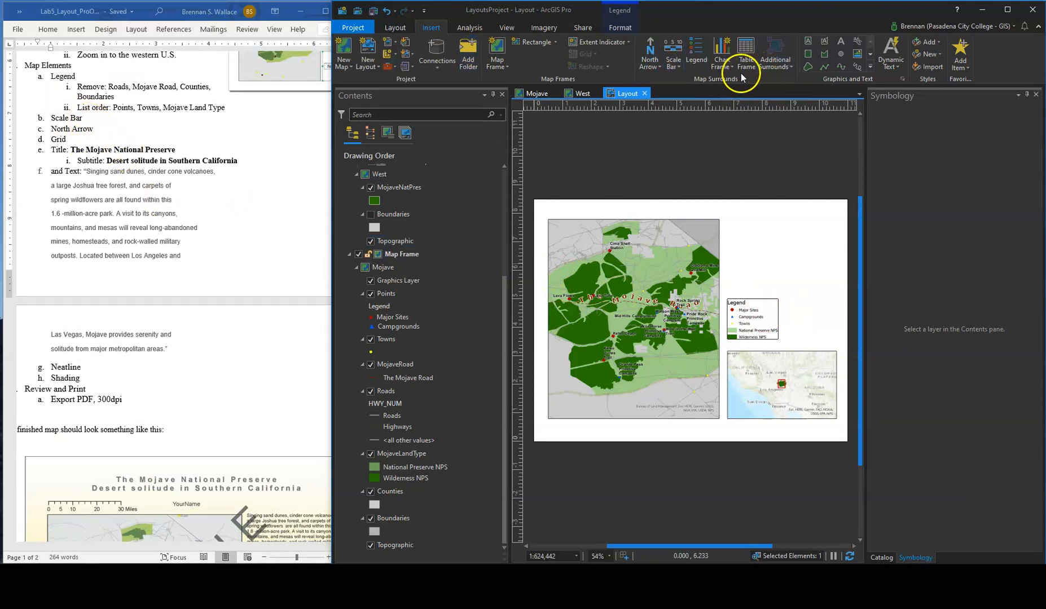
pyautogui.click(678, 67)
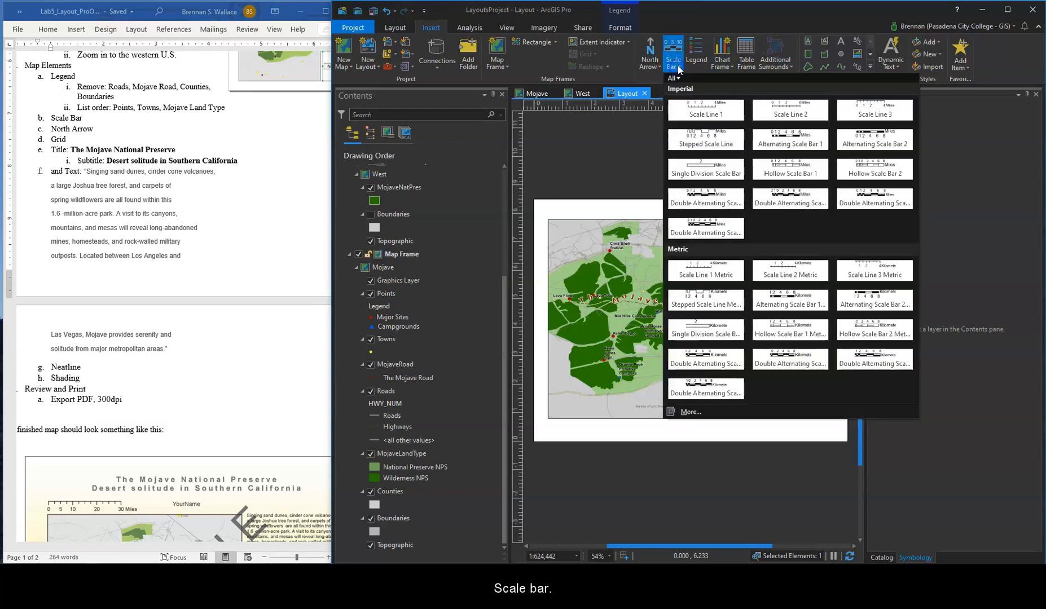
pyautogui.click(713, 115)
pyautogui.moveTo(548, 208); pyautogui.dragTo(649, 214)
# Shift the main map frame, the inset map and the legend down by about 0.25 each, keeping the two frames' bottom edges aligned
pyautogui.click(645, 286)
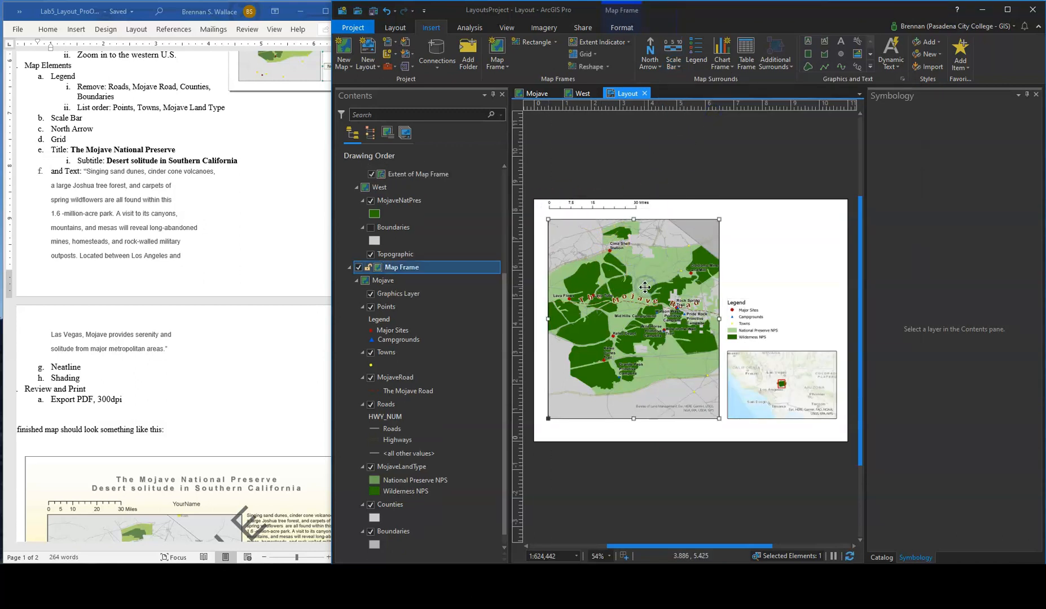
pyautogui.moveTo(645, 286); pyautogui.dragTo(645, 294)
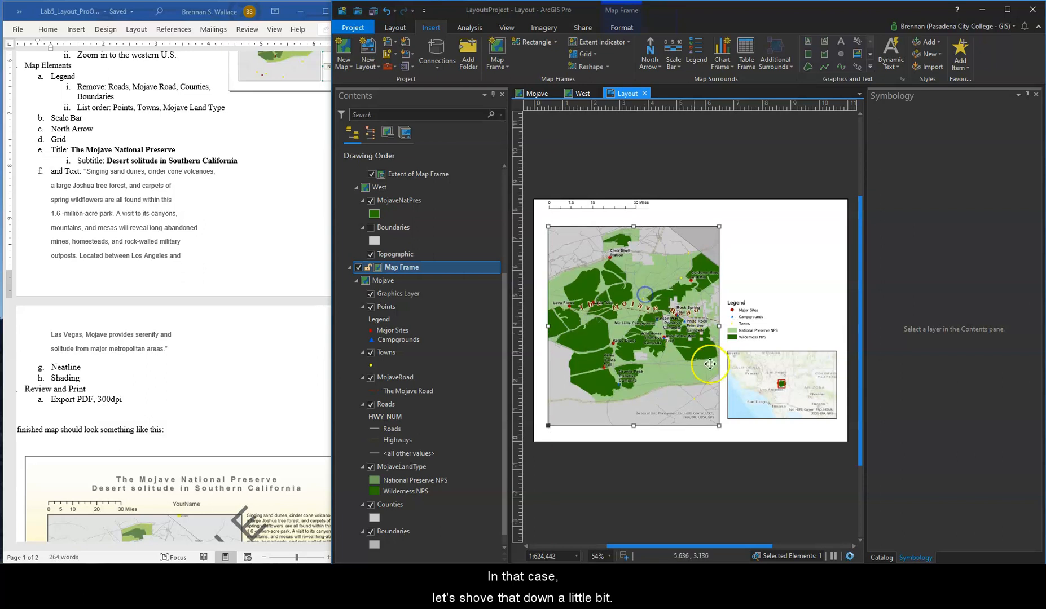
pyautogui.click(788, 391)
pyautogui.press('Down')
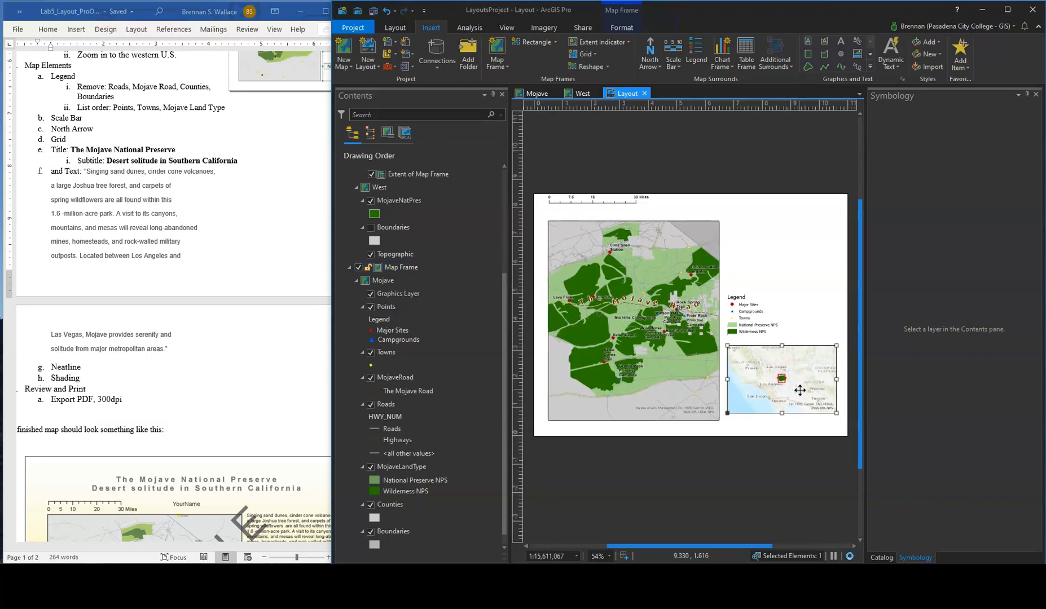
pyautogui.moveTo(800, 391); pyautogui.dragTo(800, 398)
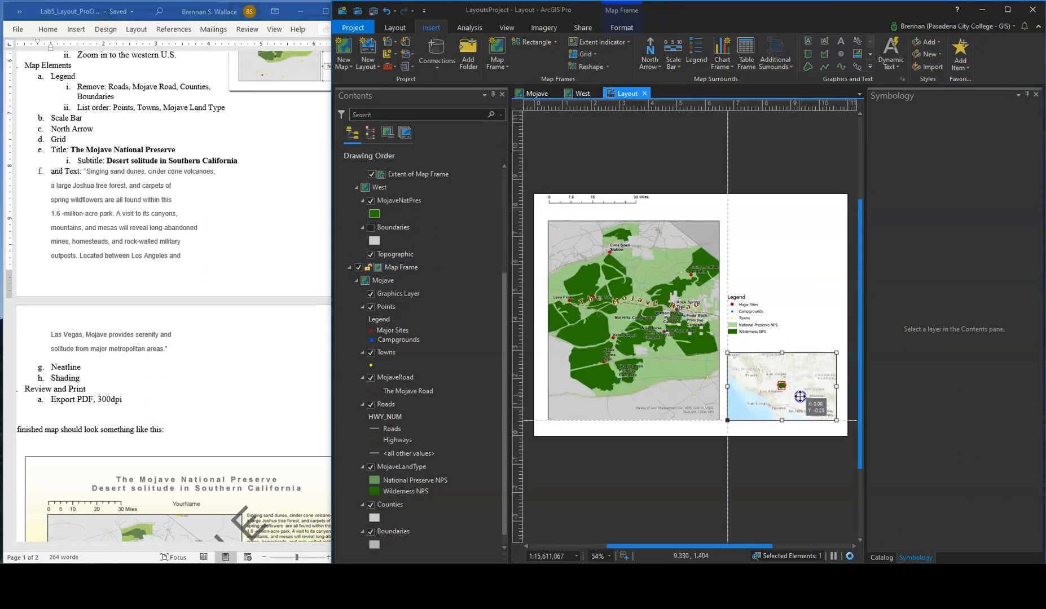
pyautogui.click(751, 313)
pyautogui.moveTo(751, 314); pyautogui.dragTo(751, 321)
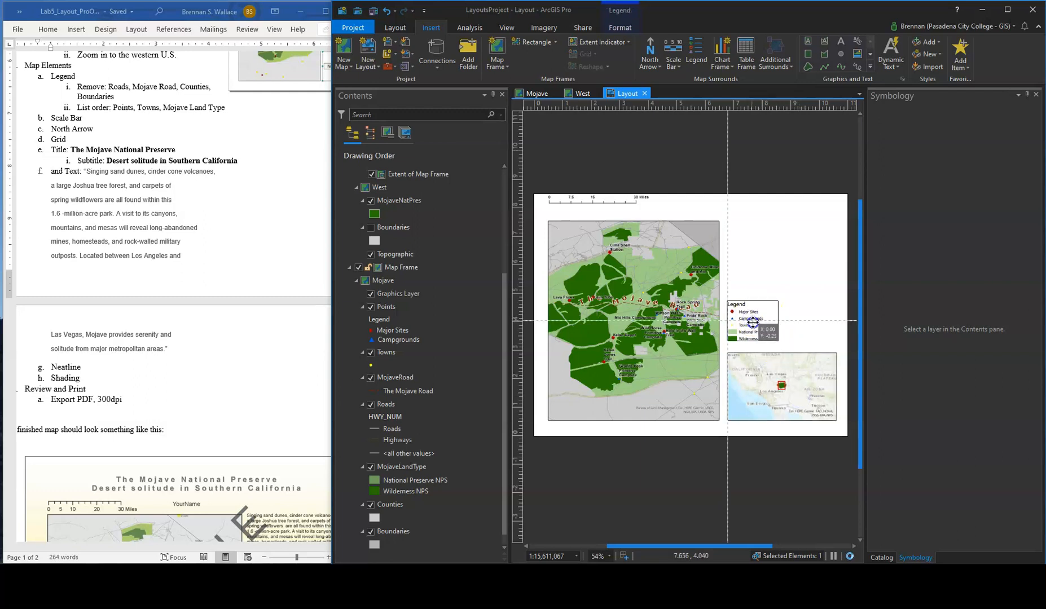
# Shorten the scale bar to 20 miles and place it just above the main map frame's upper edge
pyautogui.click(620, 202)
pyautogui.moveTo(620, 202); pyautogui.dragTo(624, 213)
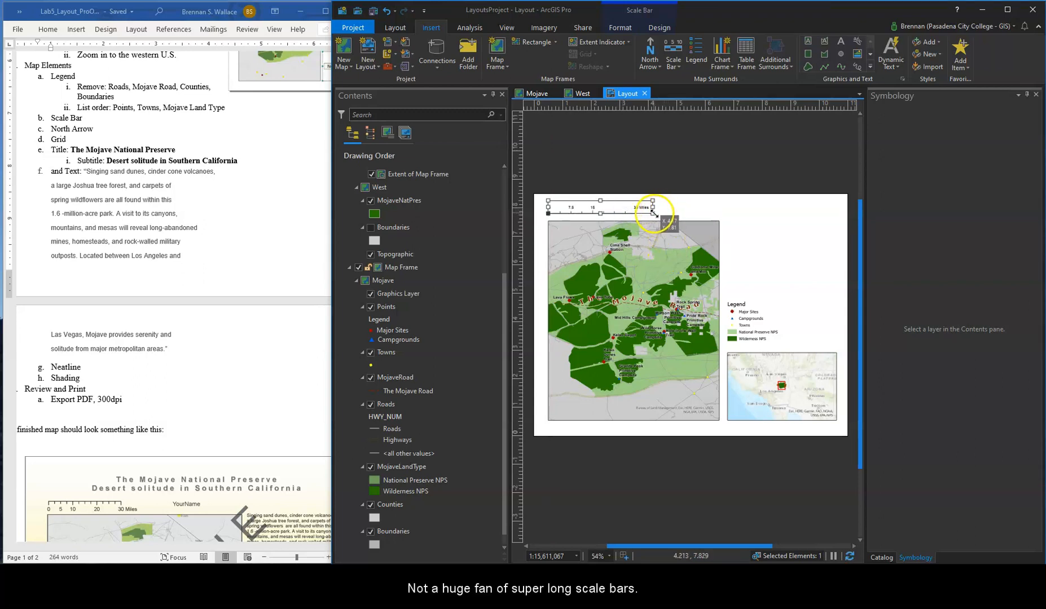
pyautogui.moveTo(653, 214); pyautogui.dragTo(626, 215)
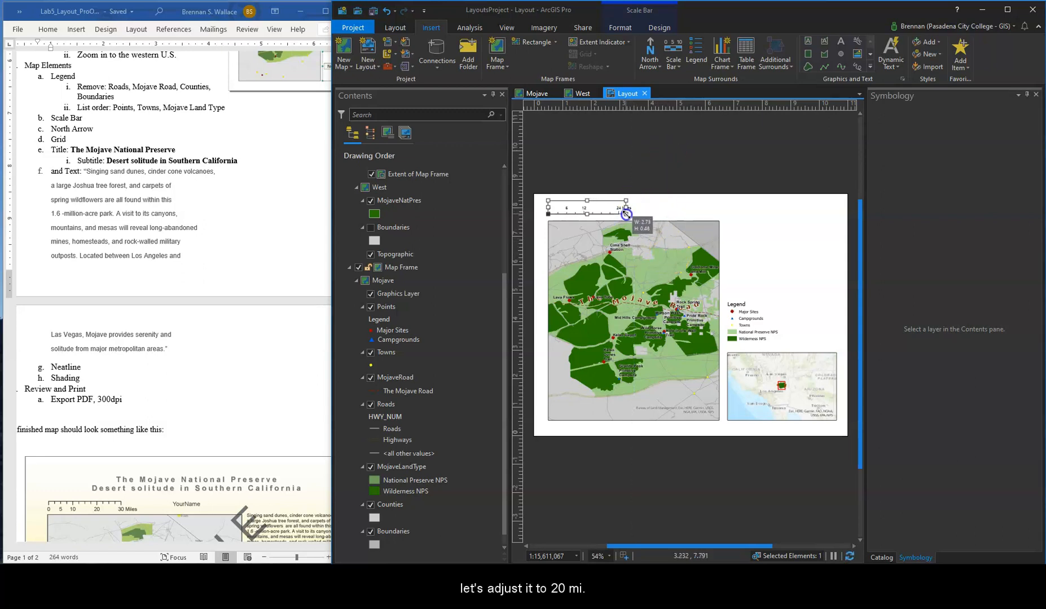
pyautogui.click(671, 177)
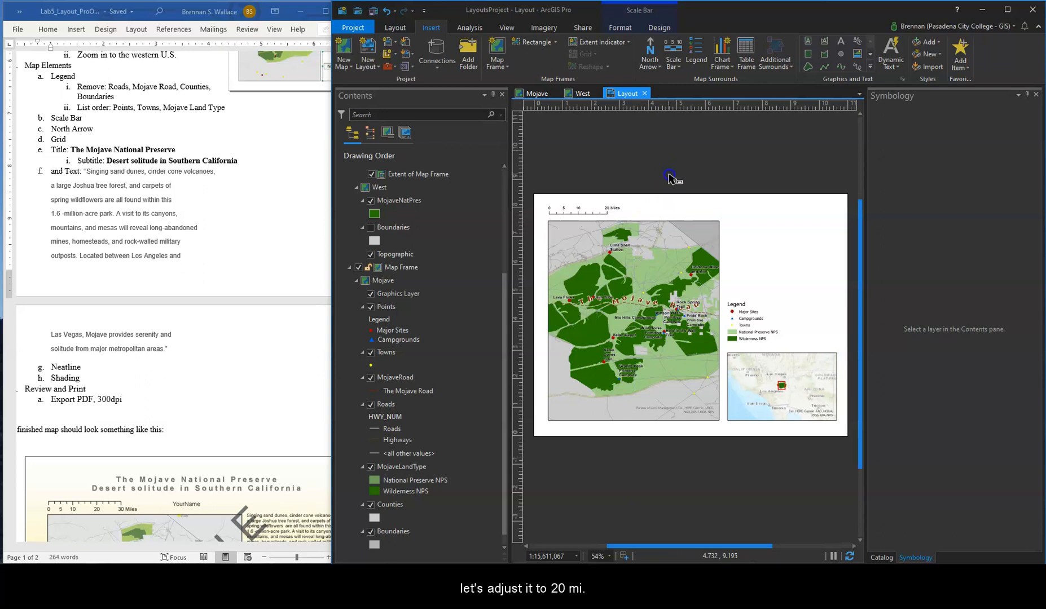
pyautogui.click(606, 211)
pyautogui.moveTo(607, 210); pyautogui.dragTo(612, 213)
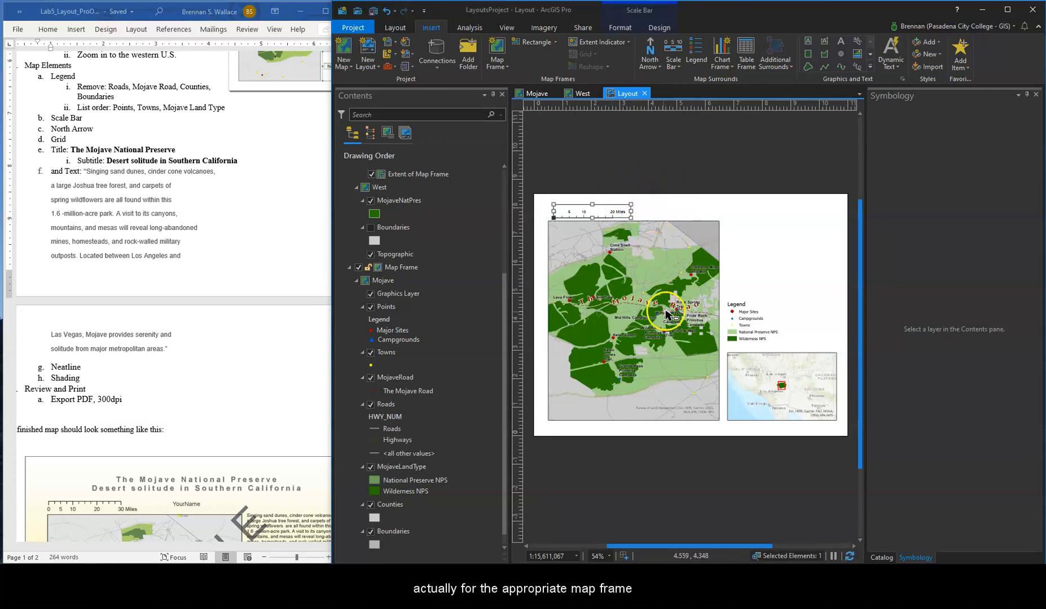
# Insert a Scale Line 3 scale bar for the inset map frame above the legend, and delete it again
pyautogui.click(677, 214)
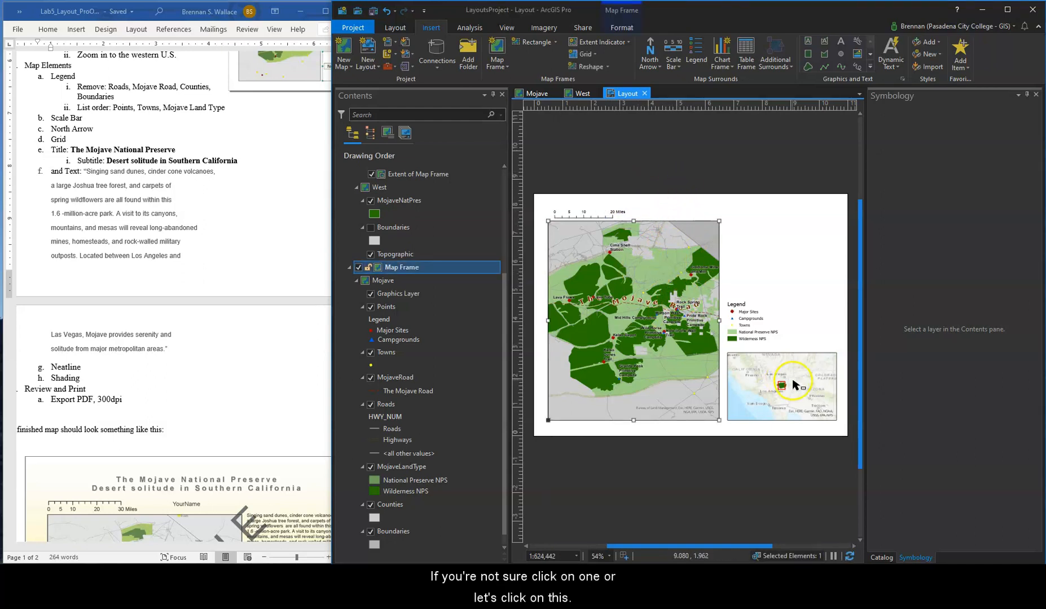
pyautogui.click(764, 390)
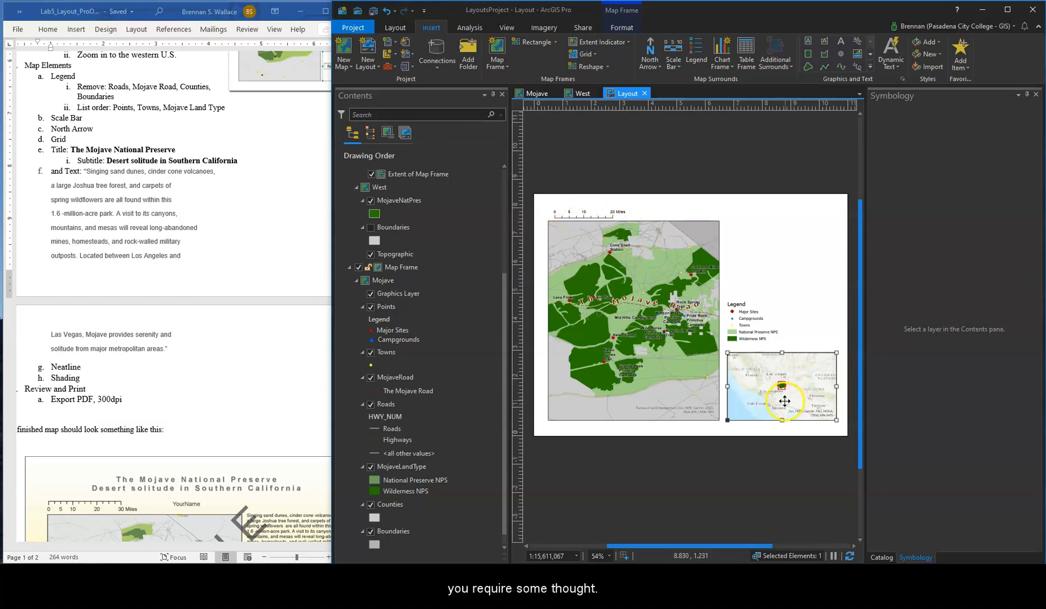
pyautogui.click(672, 61)
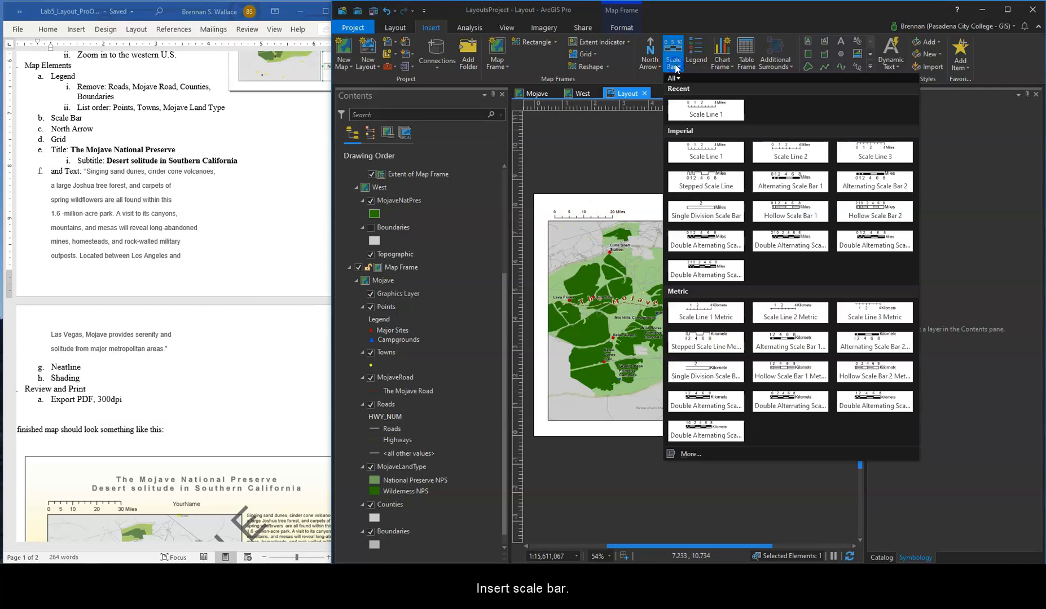
pyautogui.click(852, 158)
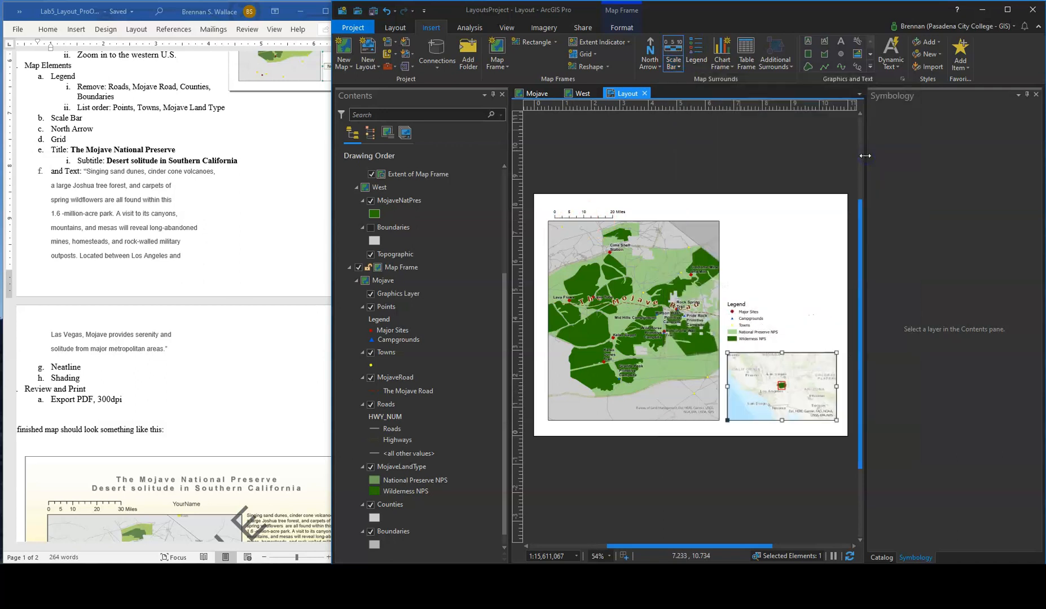
pyautogui.click(759, 222)
pyautogui.moveTo(777, 215); pyautogui.dragTo(732, 209)
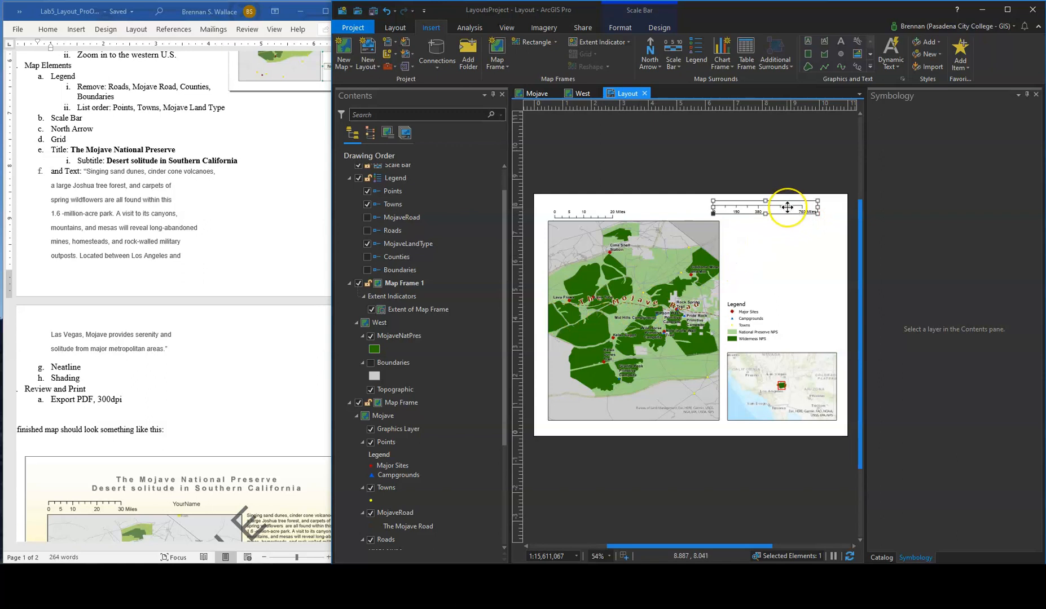
pyautogui.press('Delete')
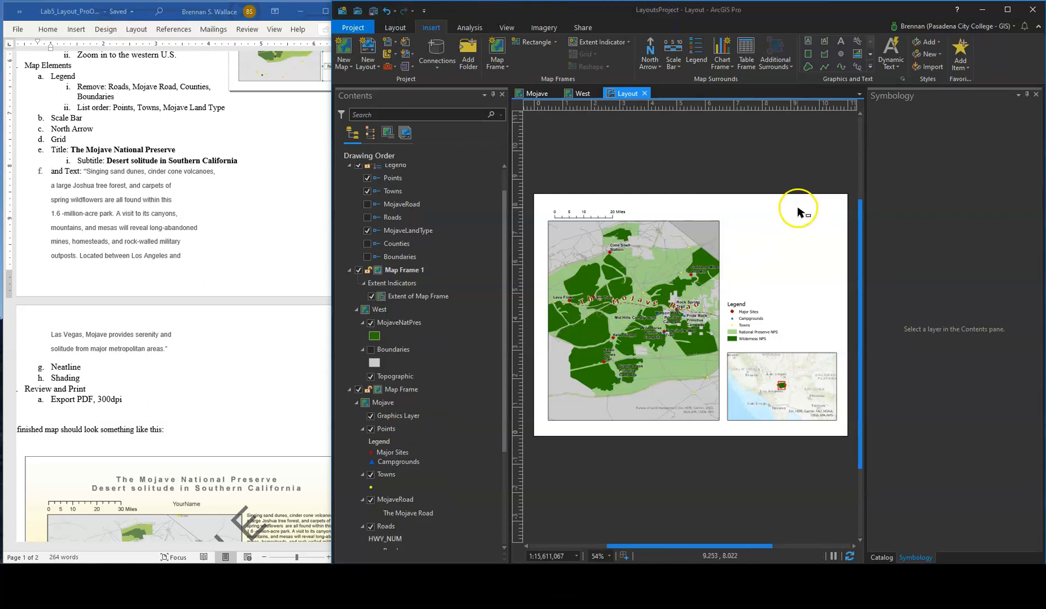
# Insert a Scale Line 3 scale bar for the main Mojave map frame in the blank area near the page's upper edge
pyautogui.click(648, 259)
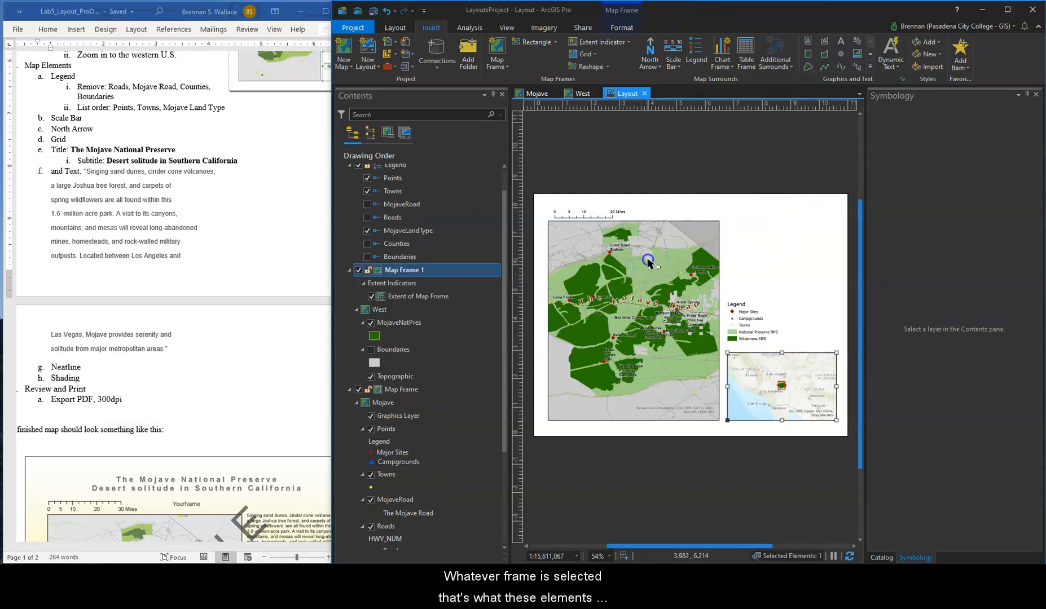
pyautogui.click(761, 377)
pyautogui.click(657, 246)
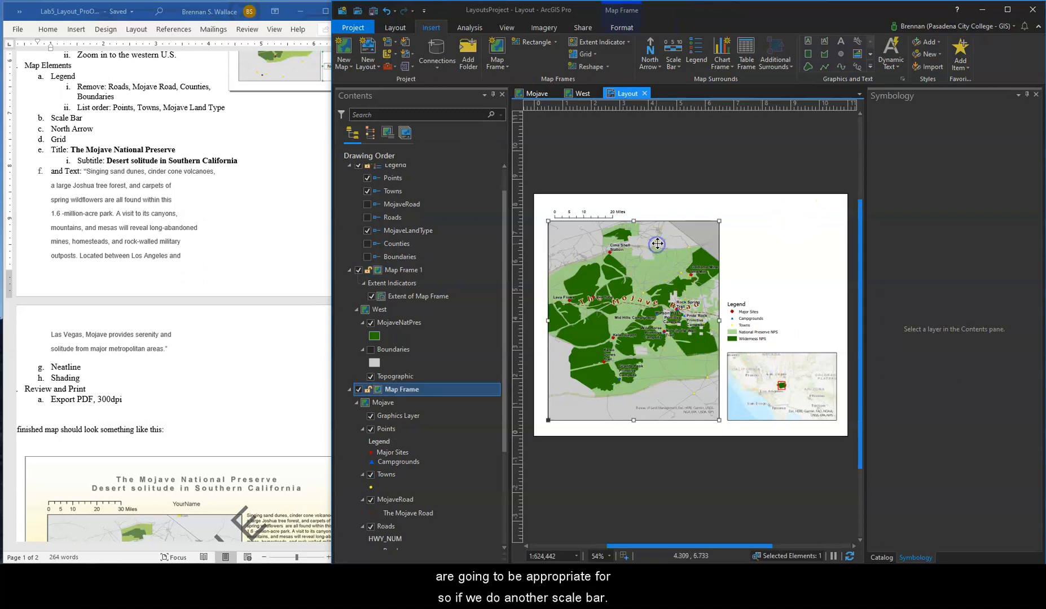
pyautogui.click(680, 68)
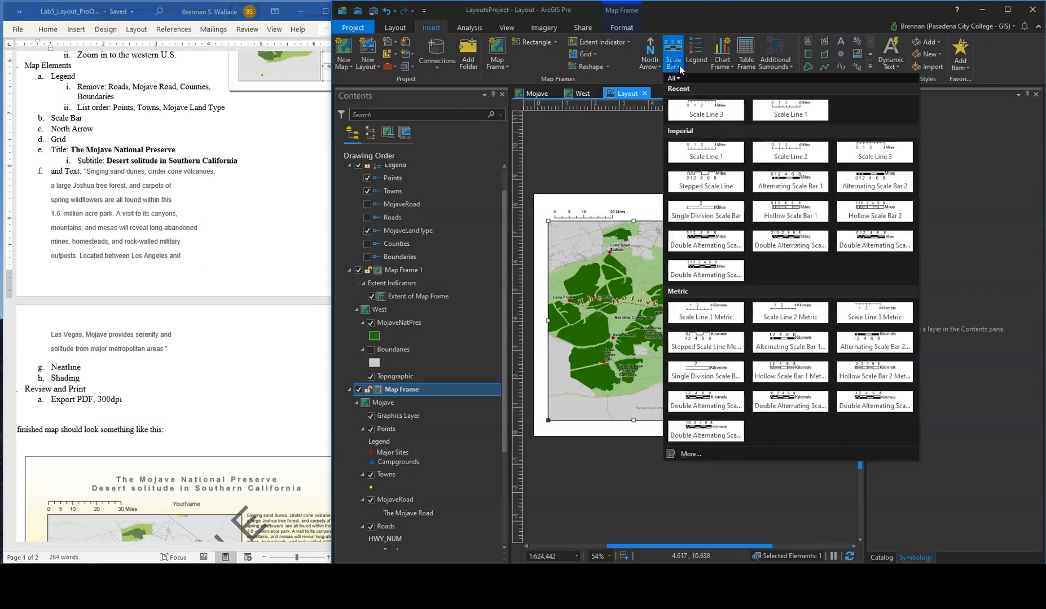
pyautogui.click(867, 155)
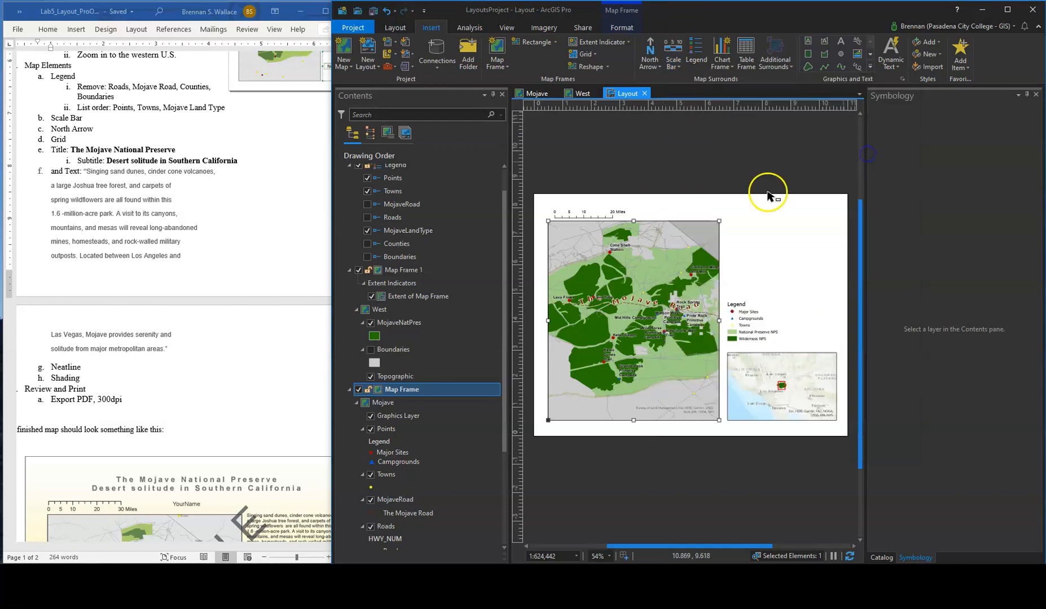
pyautogui.click(678, 207)
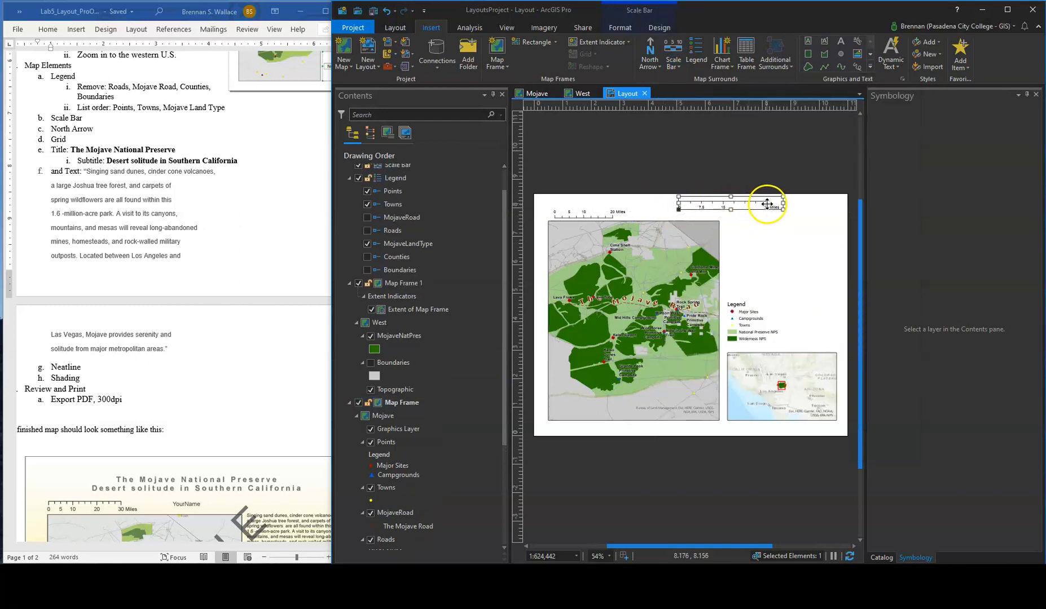
# Set the new scale bar's map units to Kilometers in its properties
pyautogui.rightClick(764, 207)
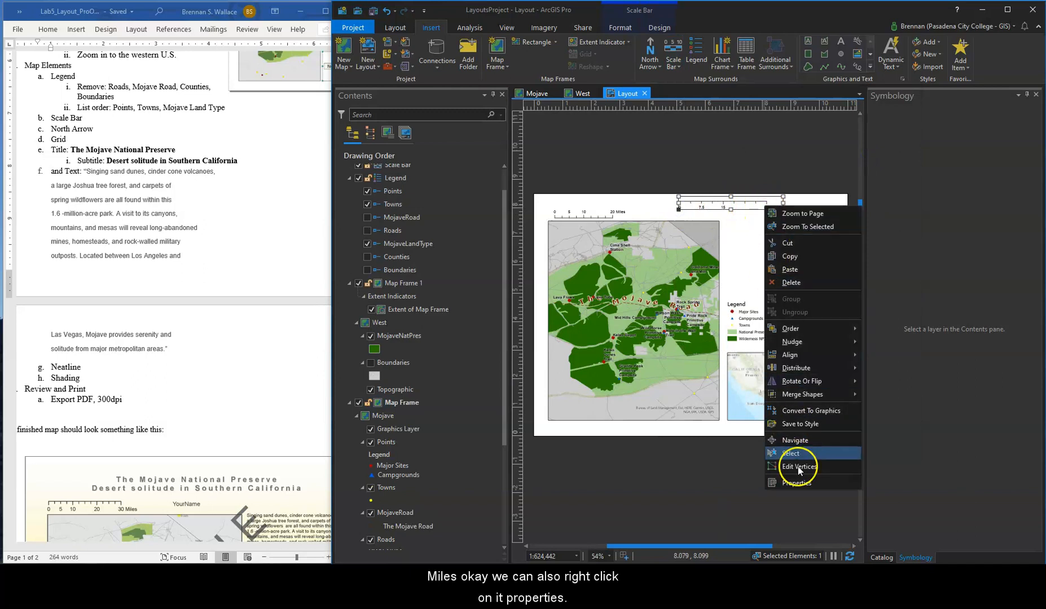
pyautogui.click(801, 484)
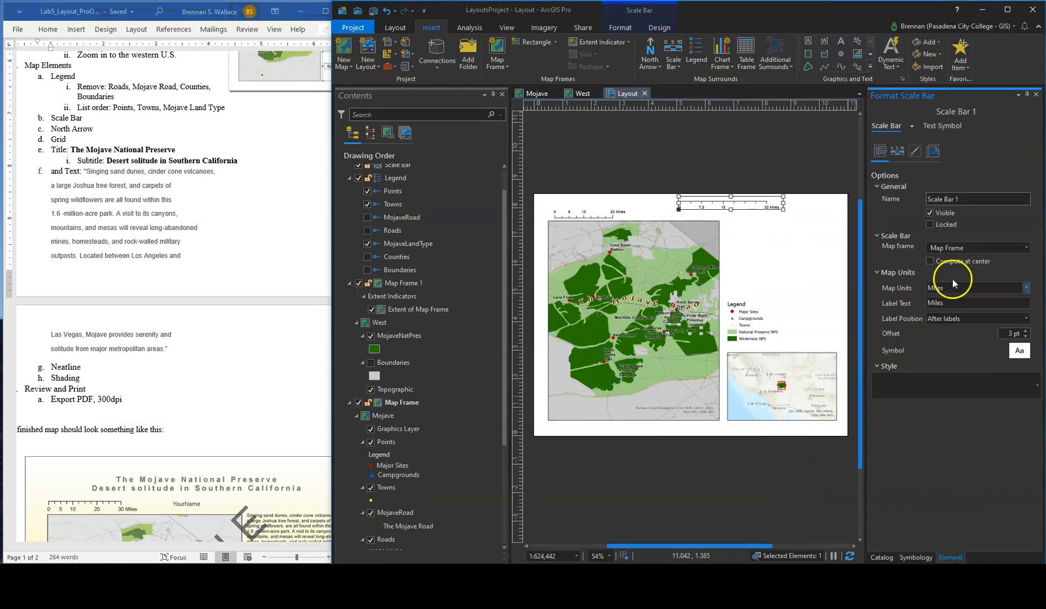
pyautogui.click(1025, 288)
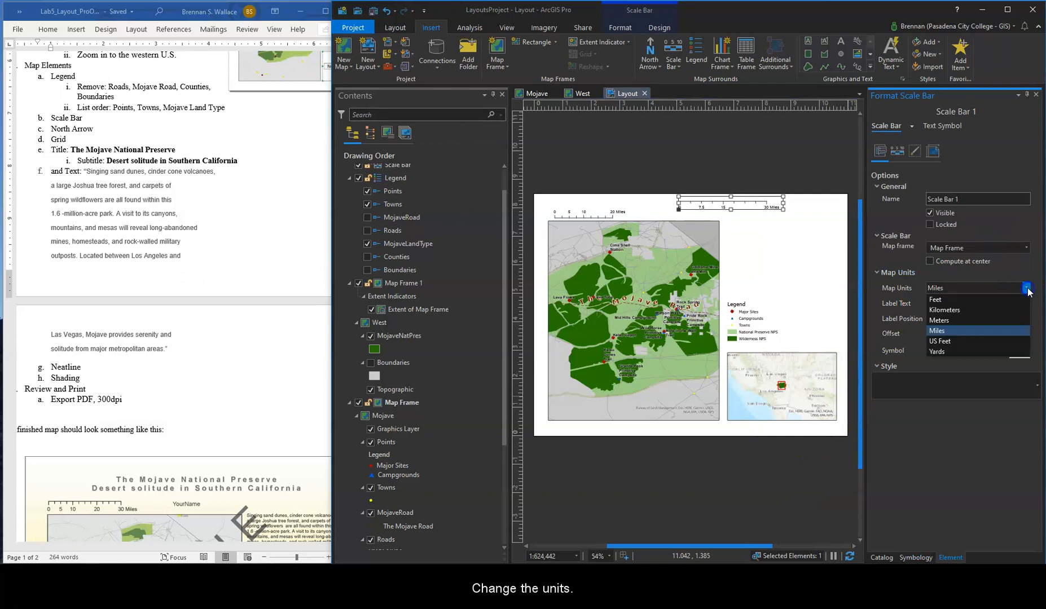
pyautogui.click(986, 310)
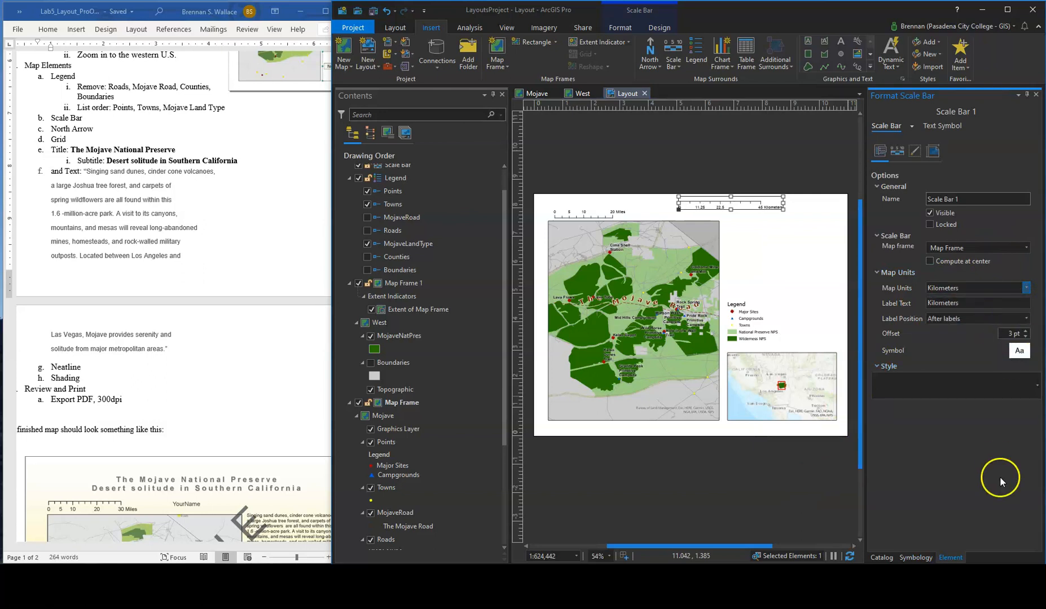
# Stack the miles and kilometers scale bars above the legend so their baselines and zero marks coincide, with the kilometers bar shortened to 20
pyautogui.click(598, 216)
pyautogui.moveTo(599, 216); pyautogui.dragTo(796, 264)
pyautogui.click(736, 205)
pyautogui.moveTo(738, 204); pyautogui.dragTo(793, 267)
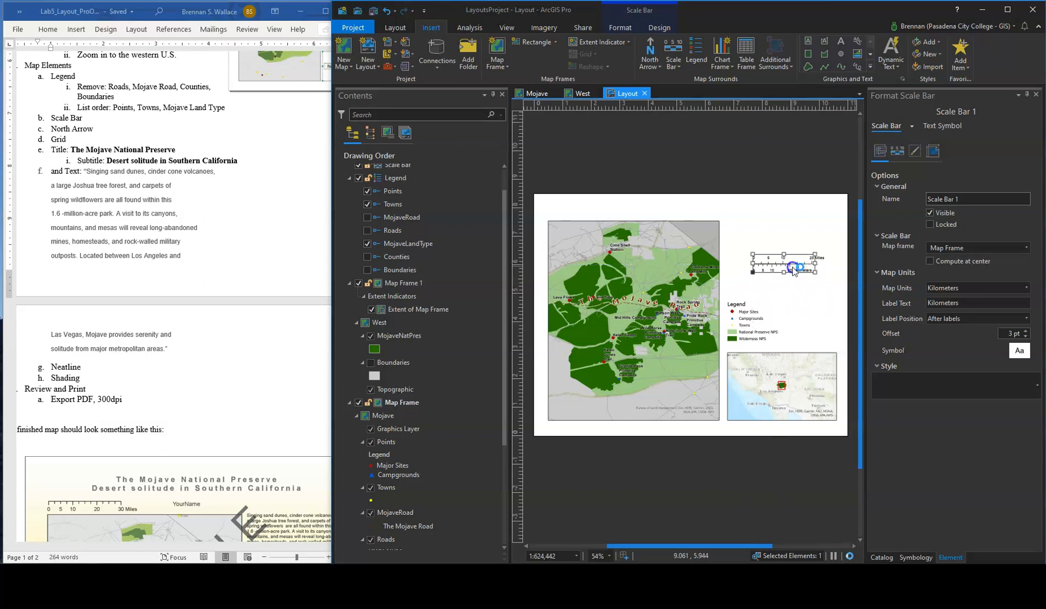
pyautogui.scroll(10, 792, 268)
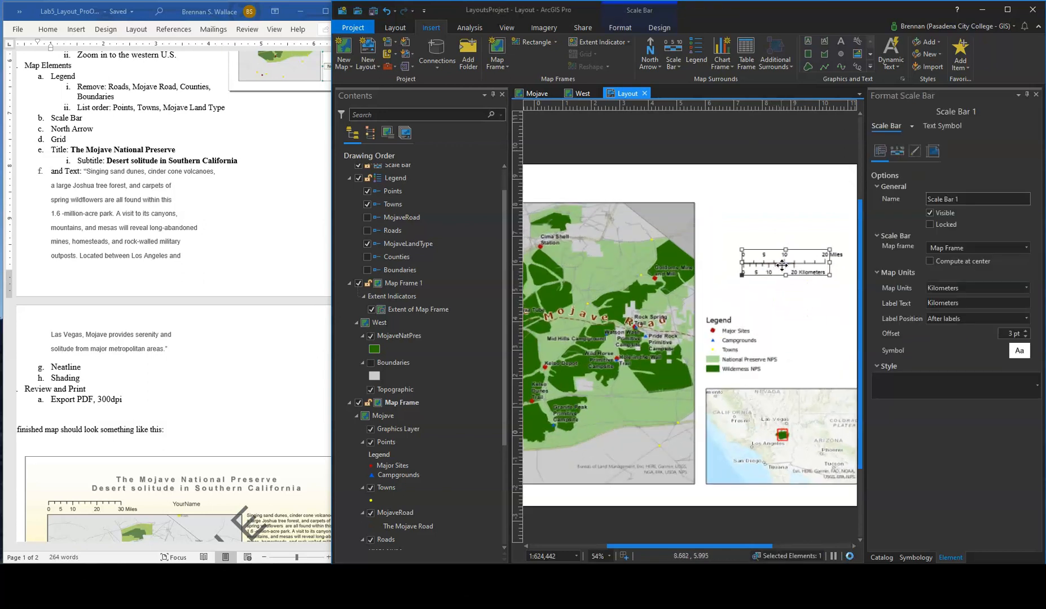
pyautogui.scroll(-5, 793, 269)
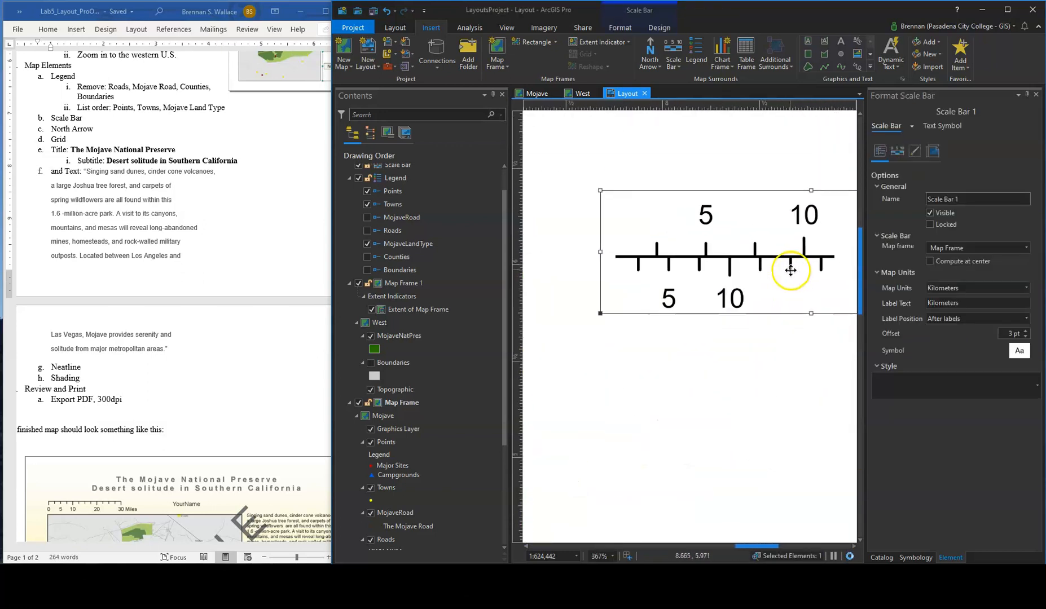
pyautogui.moveTo(757, 259)
pyautogui.mouseDown()
pyautogui.moveTo(725, 264)
pyautogui.moveTo(766, 264)
pyautogui.mouseUp()
pyautogui.click(692, 248)
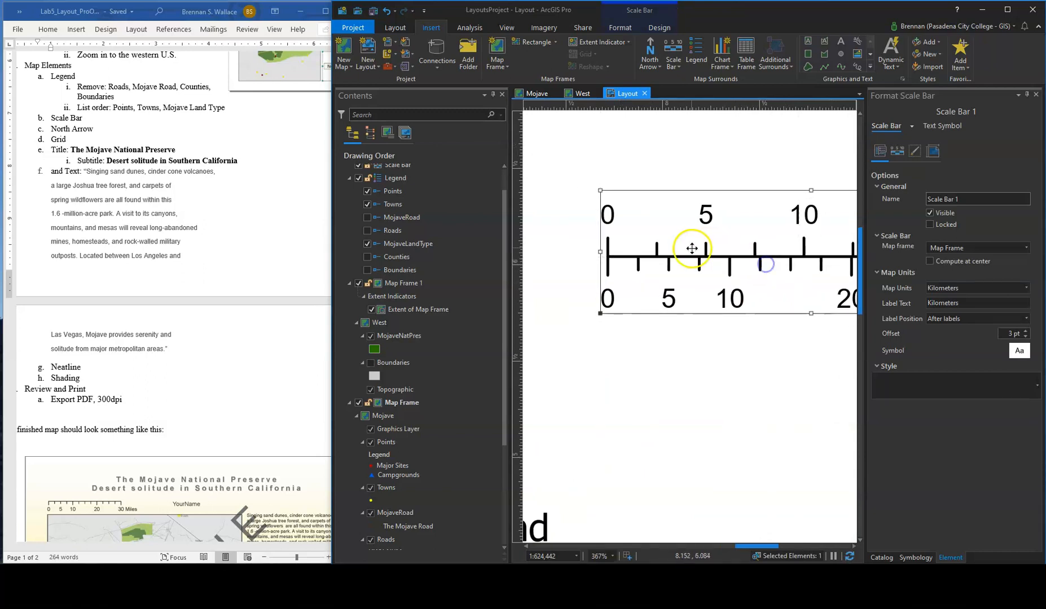
# Group the miles and kilometers scale bars into a single layout element
pyautogui.moveTo(568, 175); pyautogui.dragTo(857, 390)
pyautogui.click(733, 255)
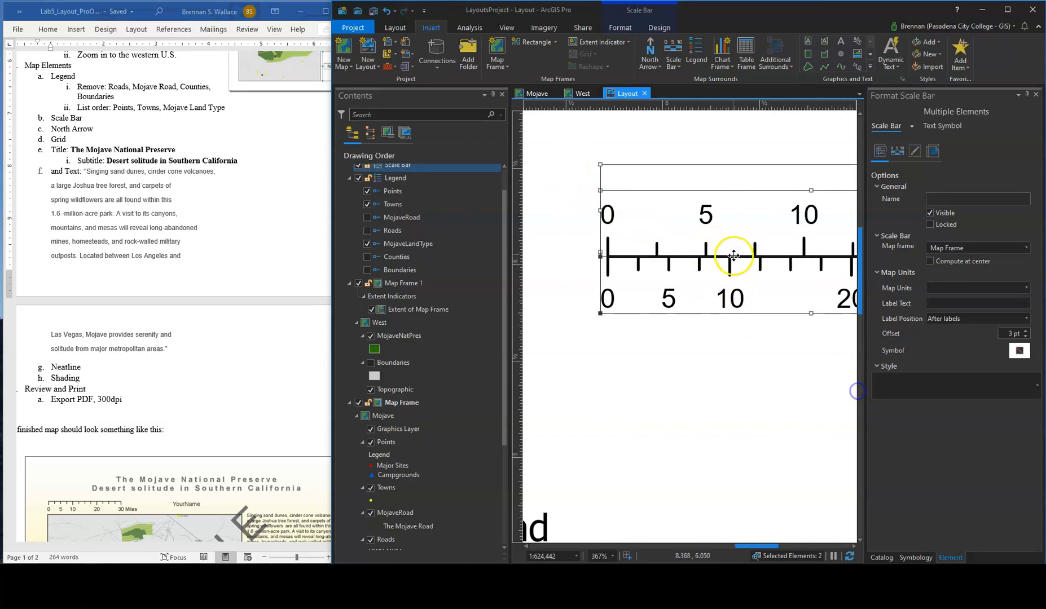
pyautogui.rightClick(734, 256)
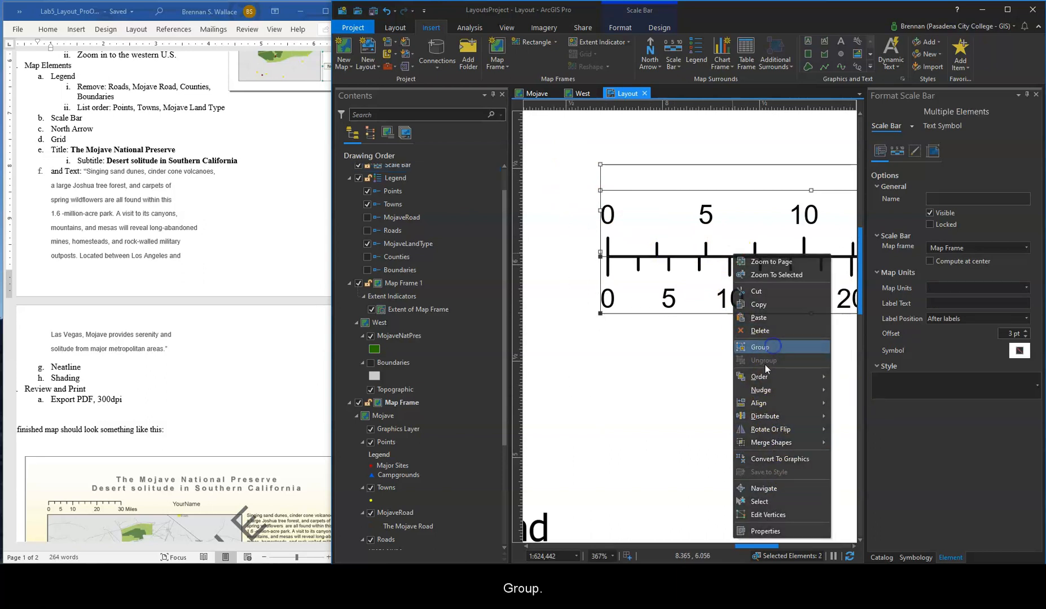
pyautogui.click(759, 346)
pyautogui.scroll(-10, 712, 369)
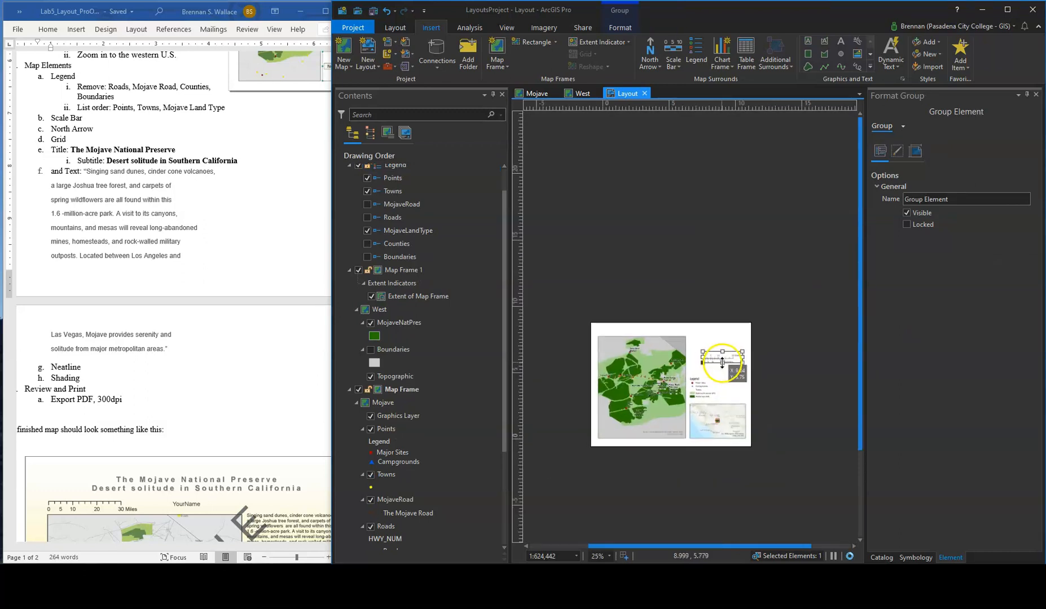
pyautogui.scroll(4, 717, 375)
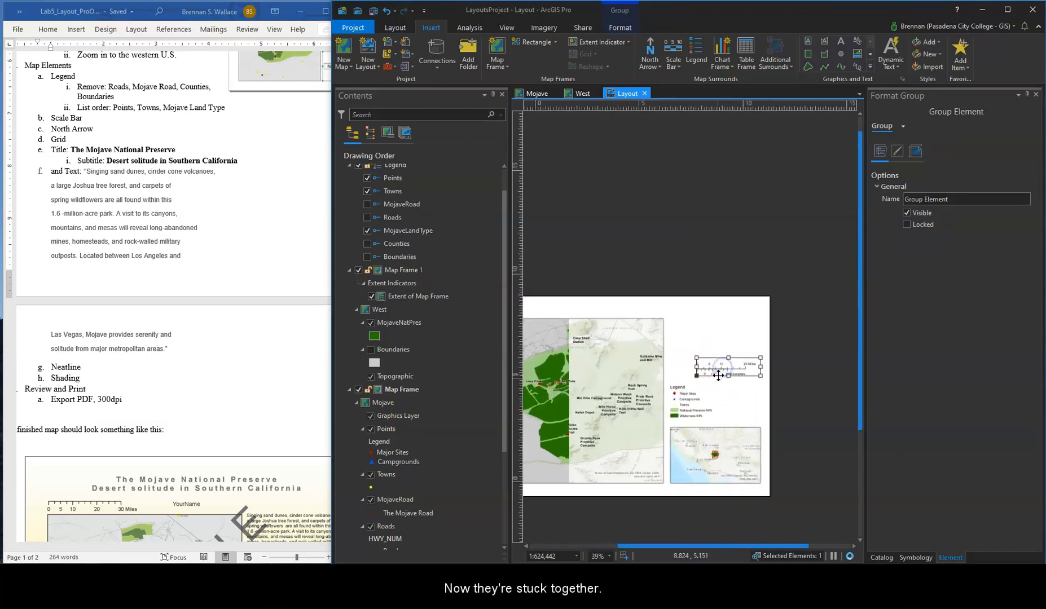
pyautogui.click(742, 428)
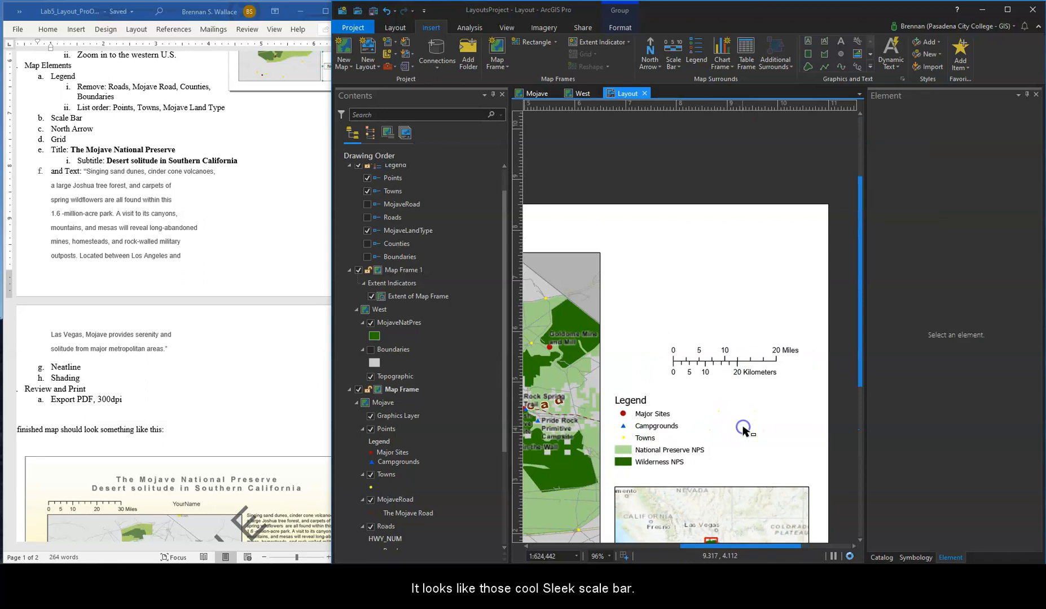
# Move the legend up into the blank area beside the main map, above the grouped scale bars, and show the full page
pyautogui.moveTo(653, 432); pyautogui.dragTo(660, 311)
pyautogui.click(739, 364)
pyautogui.scroll(-4, 671, 457)
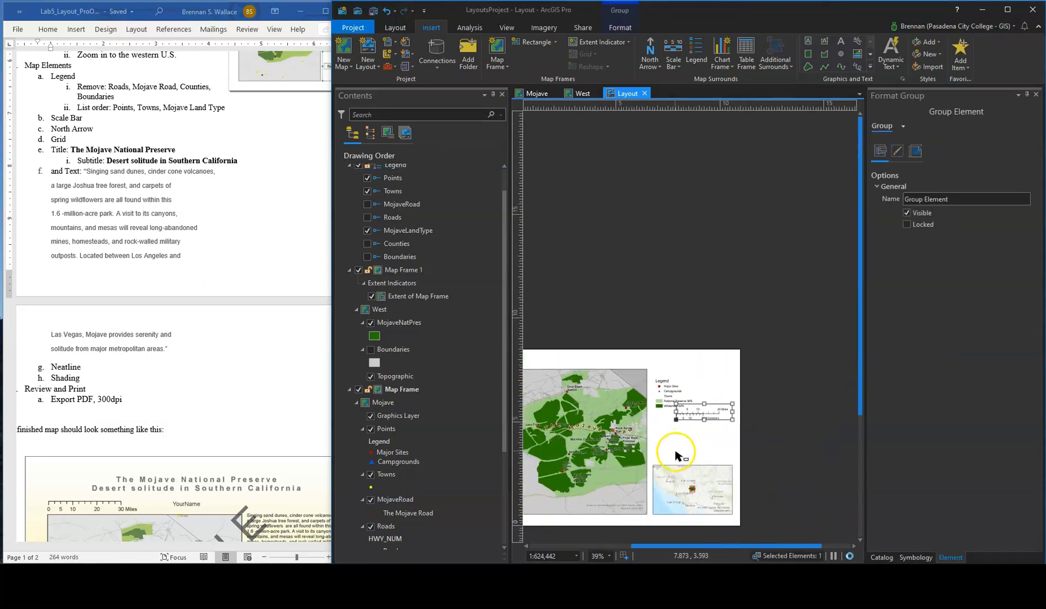
pyautogui.scroll(-1, 736, 442)
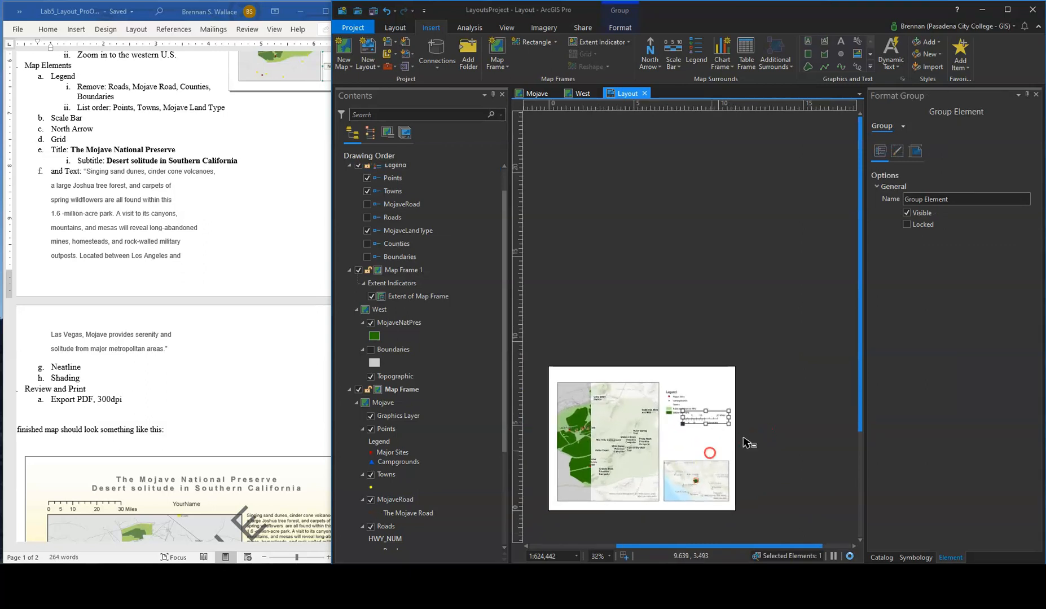
pyautogui.click(395, 28)
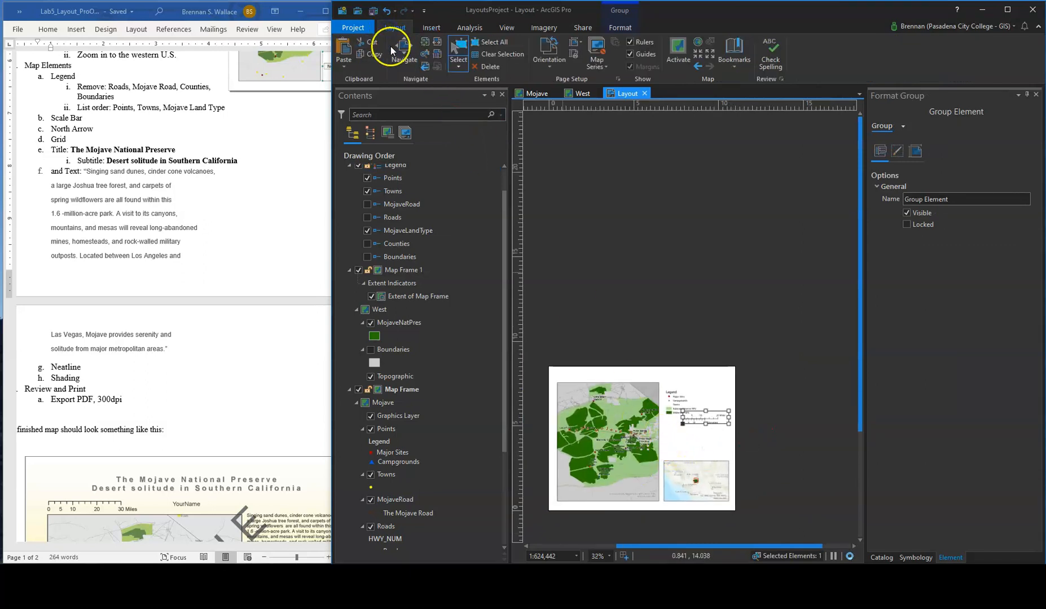
pyautogui.moveTo(650, 420); pyautogui.dragTo(704, 333)
pyautogui.scroll(2, 690, 357)
pyautogui.scroll(-2, 766, 318)
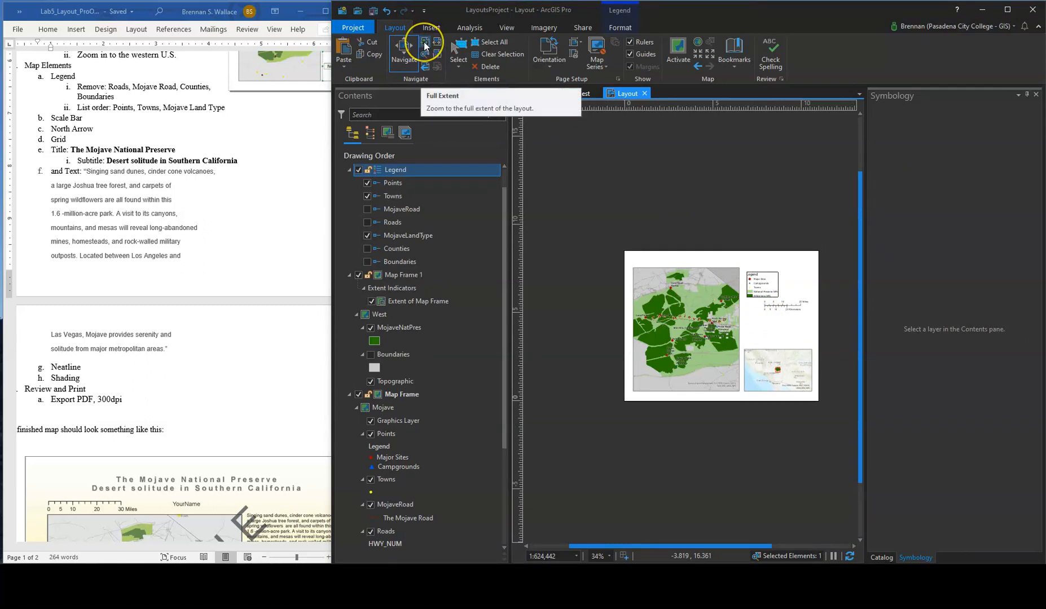
pyautogui.click(425, 46)
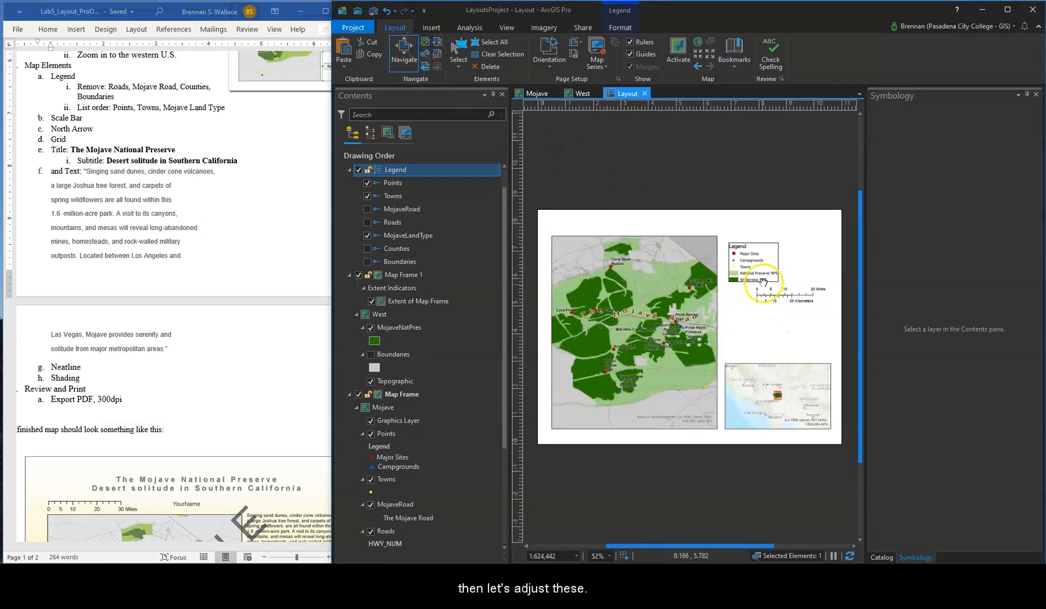
# Move the main map frame and the locator inset up about 0.36 in, keeping their bottom edges aligned
pyautogui.click(458, 52)
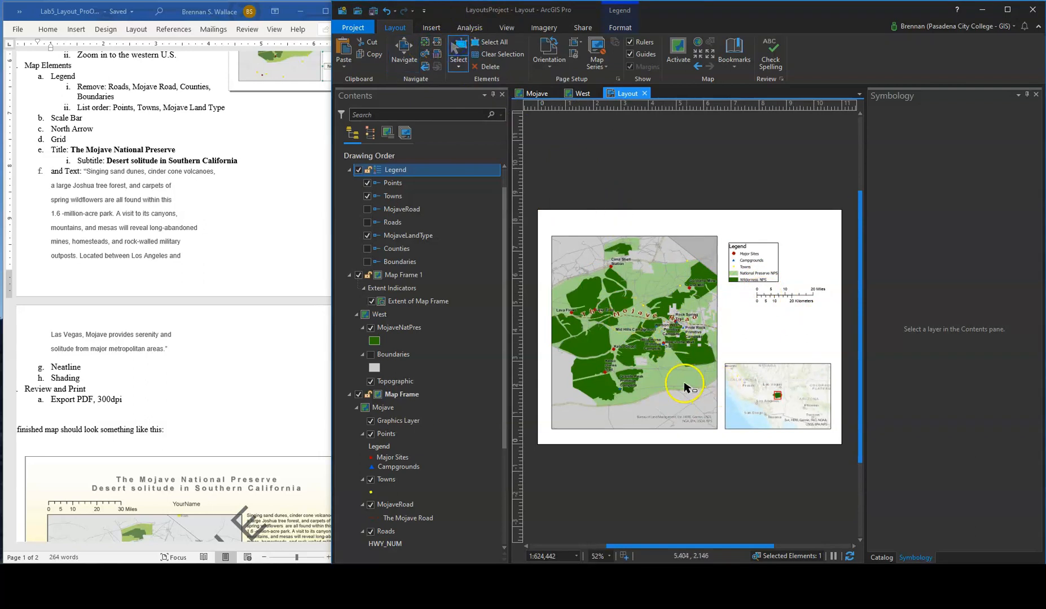
pyautogui.click(670, 360)
pyautogui.moveTo(669, 361); pyautogui.dragTo(669, 351)
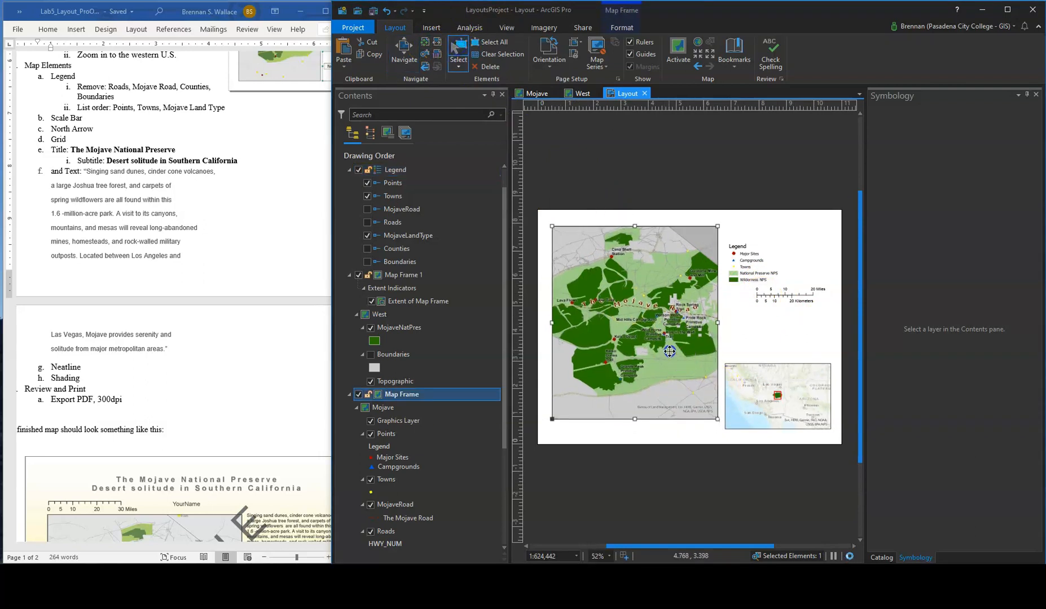
pyautogui.moveTo(762, 407); pyautogui.dragTo(763, 397)
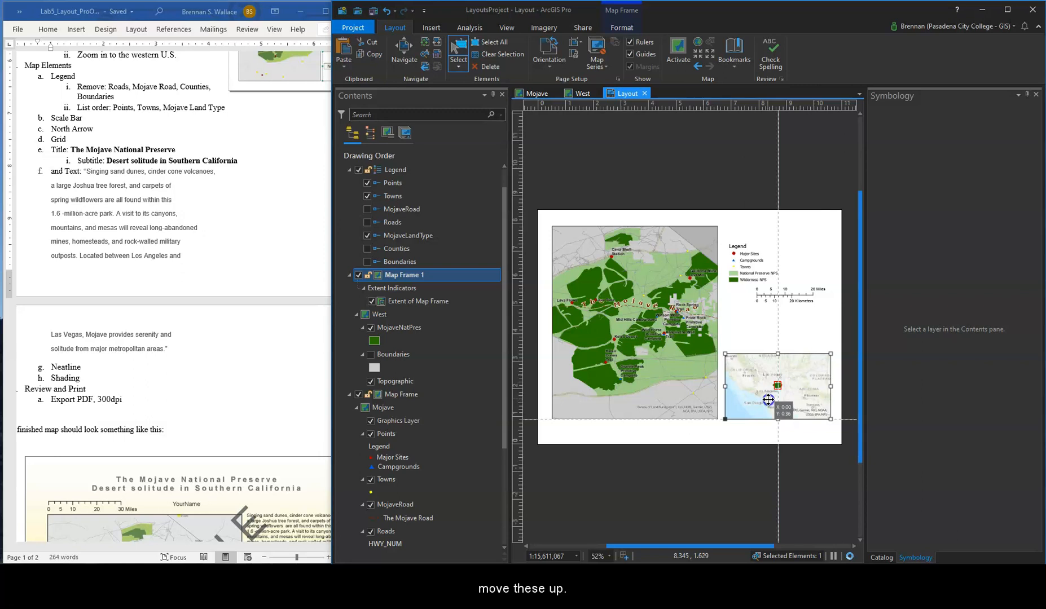
# Move the grouped scale bars into the margin just below the main map frame, near its left end
pyautogui.click(785, 299)
pyautogui.moveTo(785, 299); pyautogui.dragTo(619, 430)
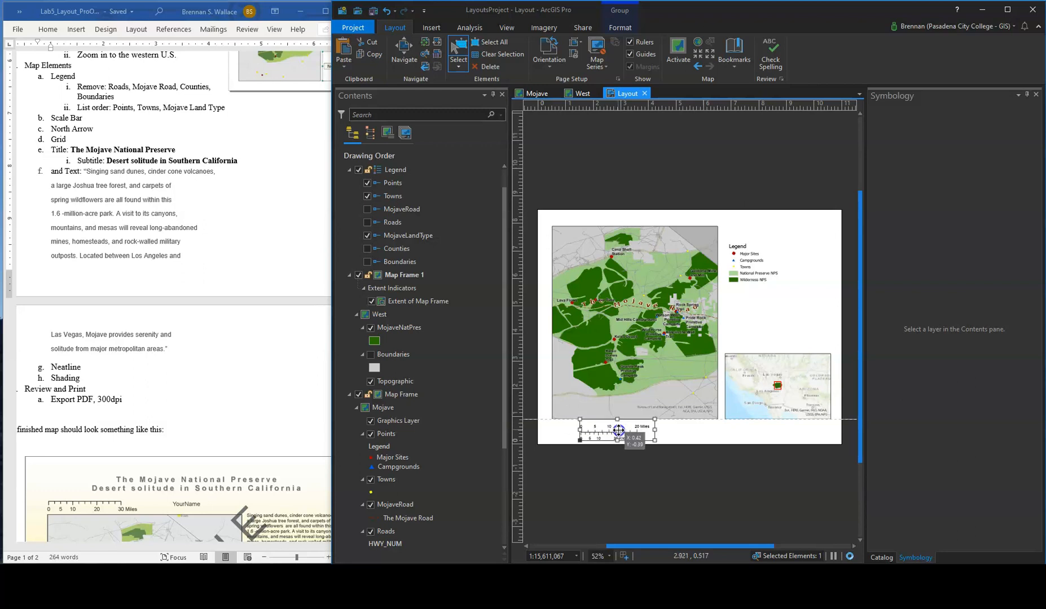
pyautogui.scroll(5, 660, 434)
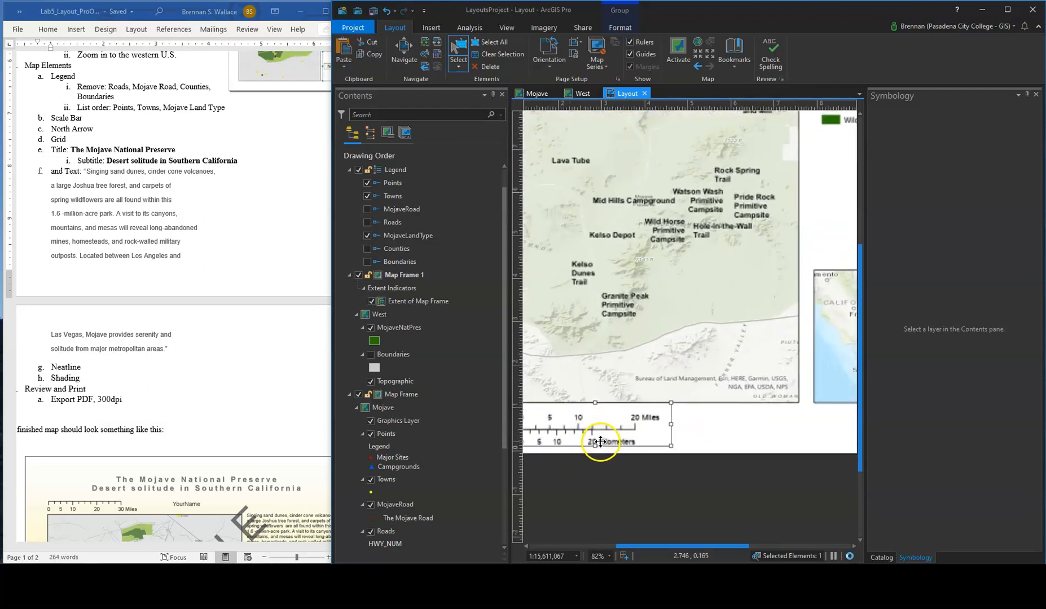
pyautogui.moveTo(647, 417); pyautogui.dragTo(634, 381)
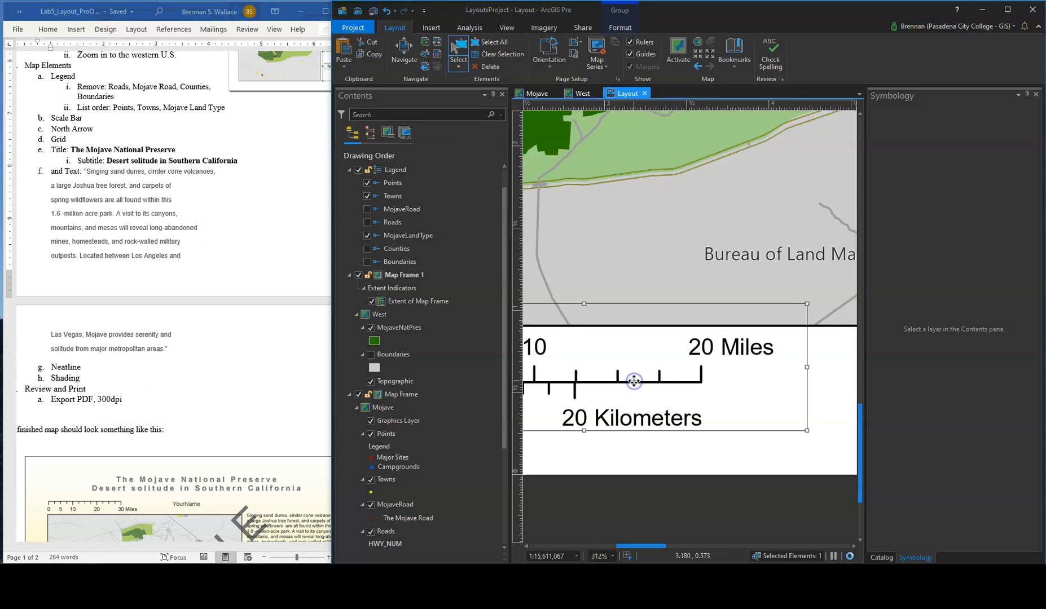
pyautogui.scroll(-5, 692, 443)
pyautogui.click(763, 451)
# Move the legend down to just above the locator inset, aligned with the inset's left edge
pyautogui.scroll(-3, 777, 434)
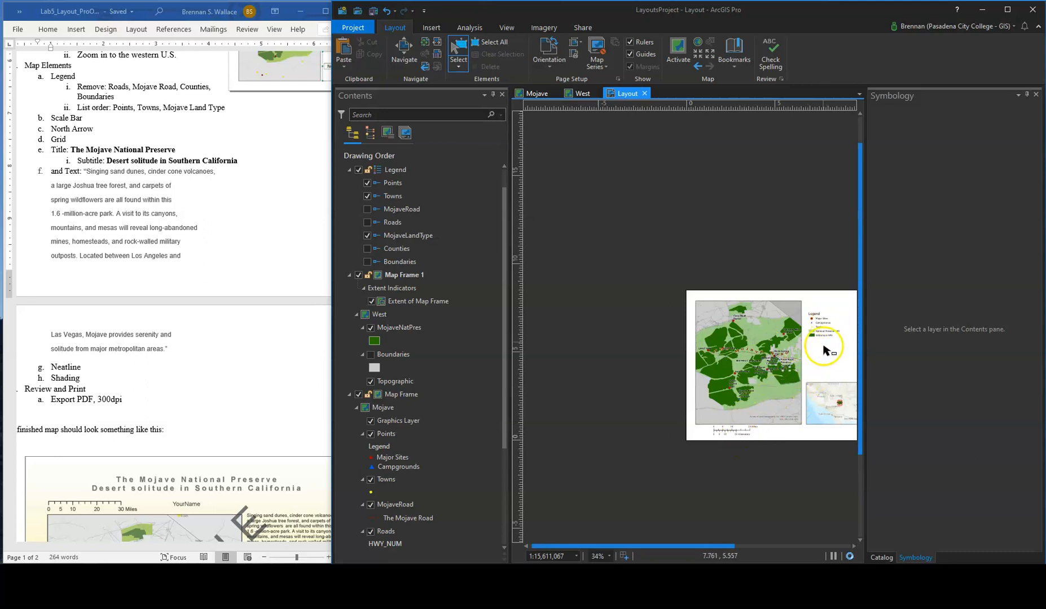
pyautogui.click(818, 327)
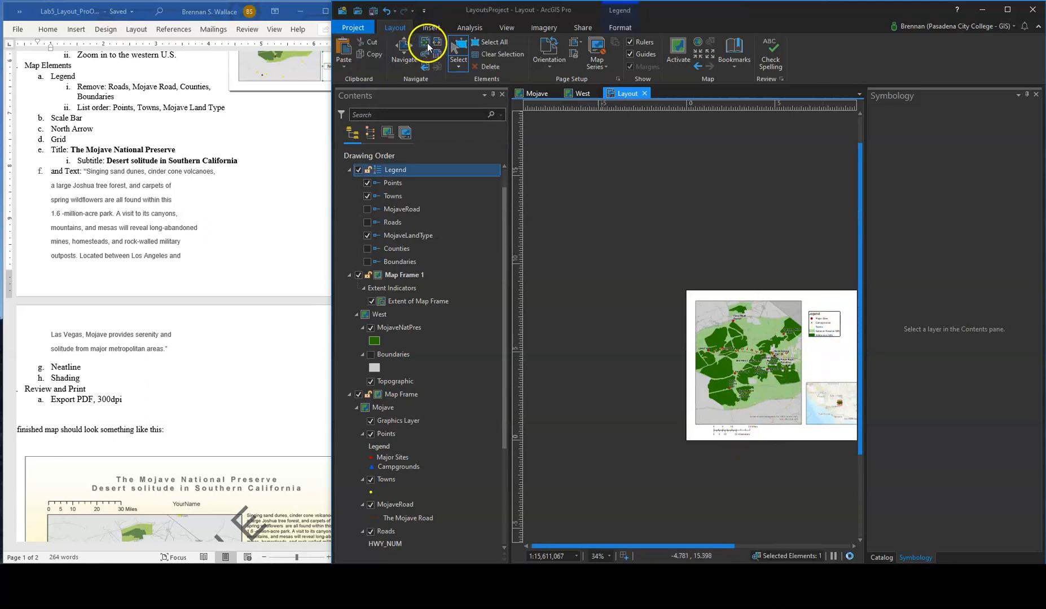
pyautogui.click(429, 42)
pyautogui.moveTo(770, 273); pyautogui.dragTo(759, 331)
pyautogui.scroll(-5, 268, 385)
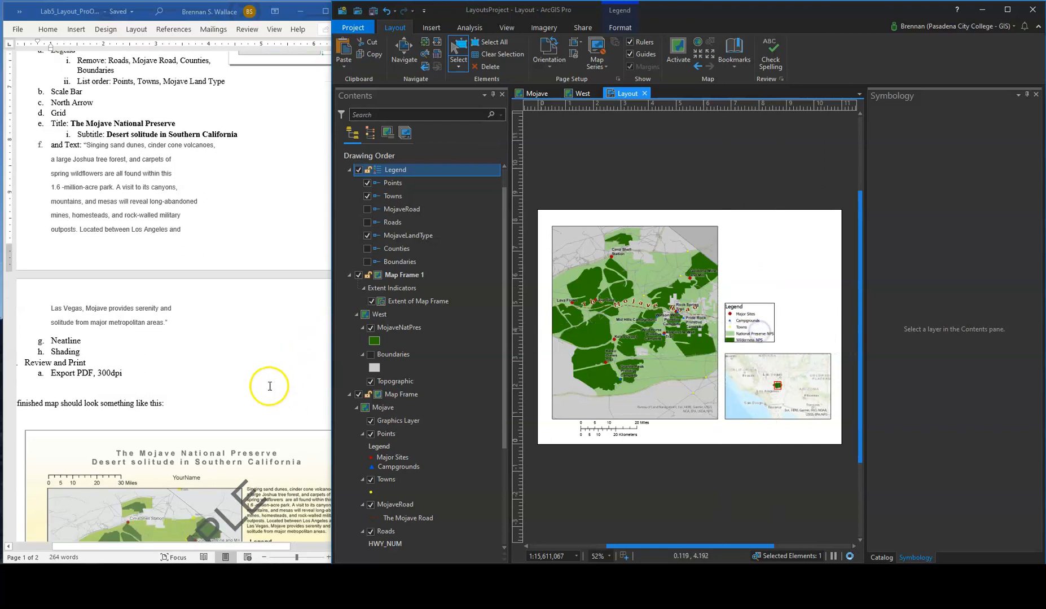
pyautogui.click(788, 289)
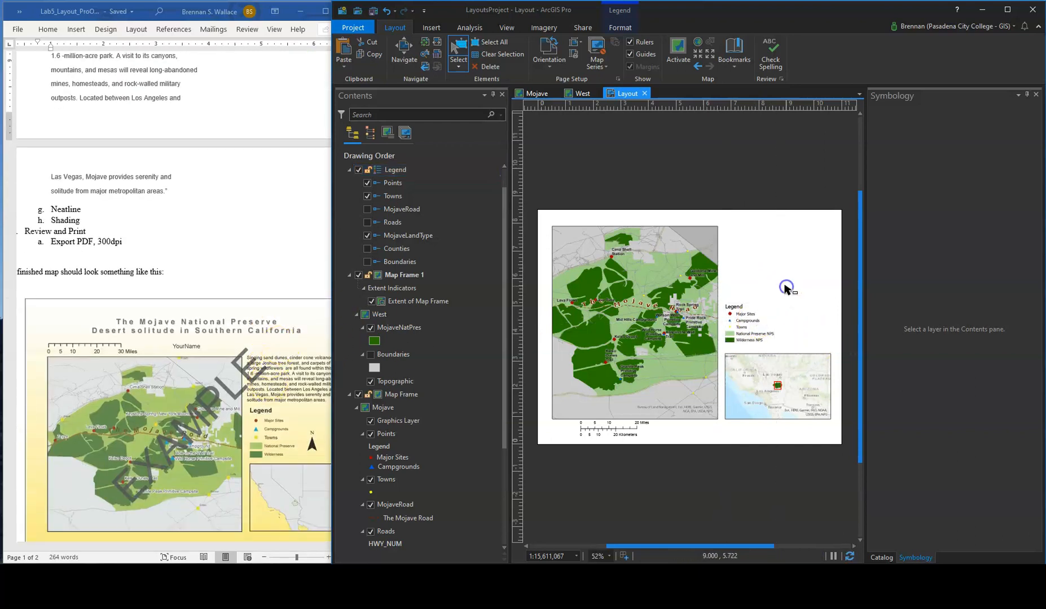
# Insert the plain black ArcGIS north arrow, first in the gallery, just to the right of the legend
pyautogui.scroll(7, 188, 287)
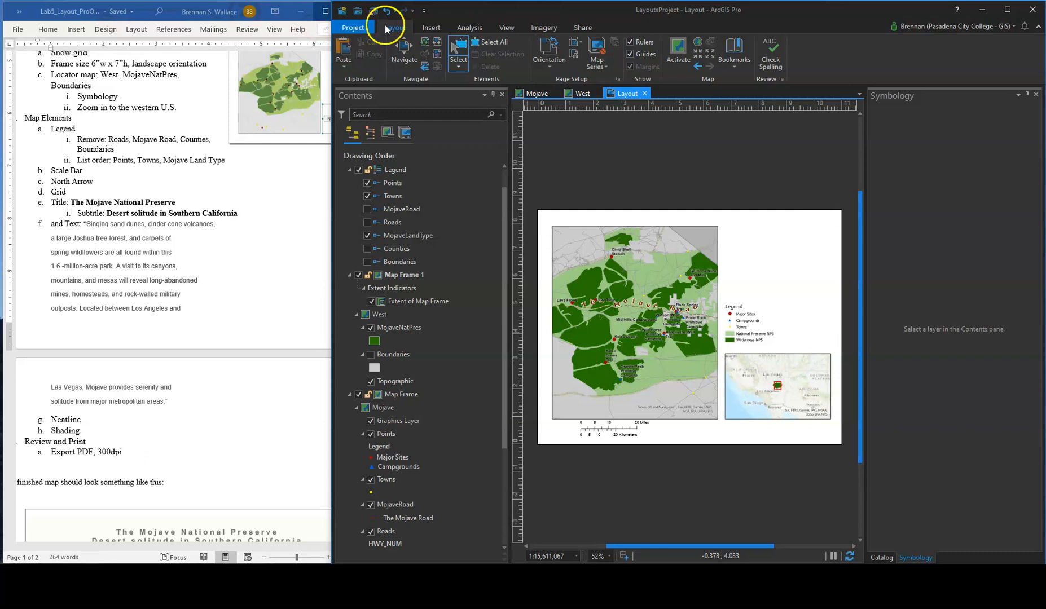
pyautogui.click(429, 27)
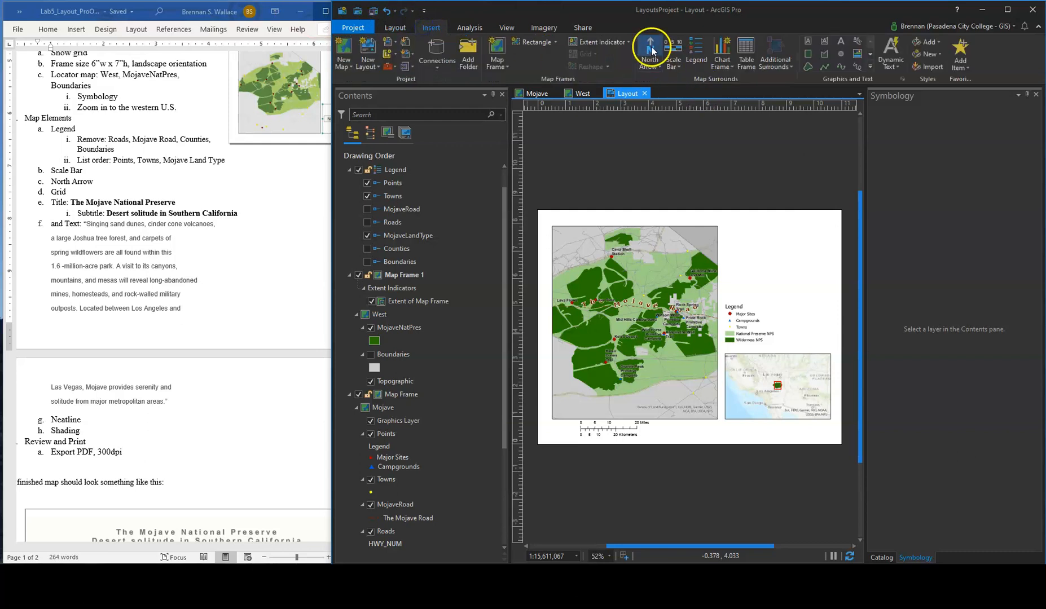
pyautogui.click(656, 66)
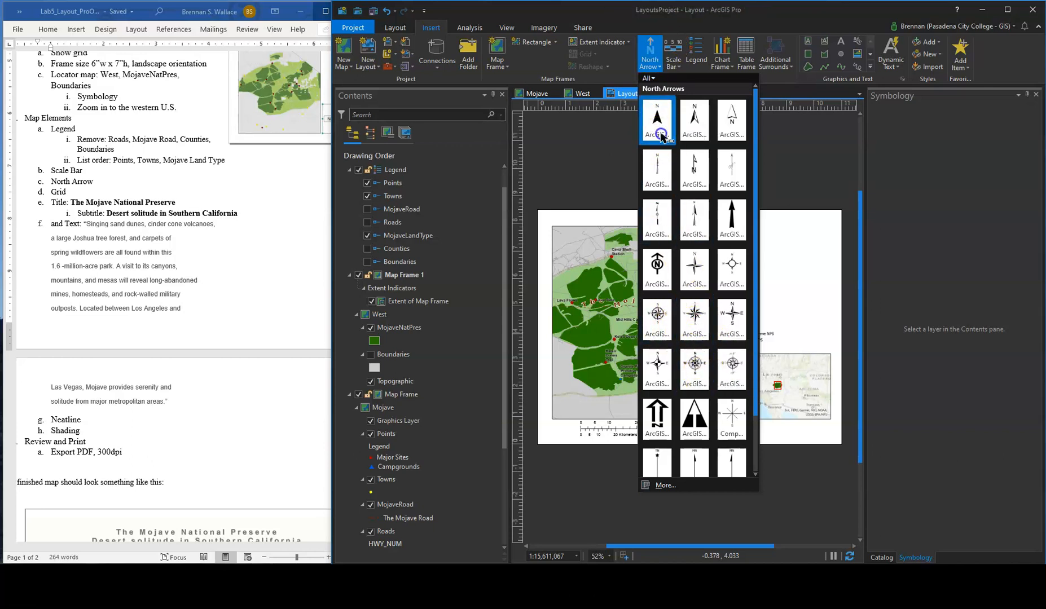
pyautogui.click(659, 131)
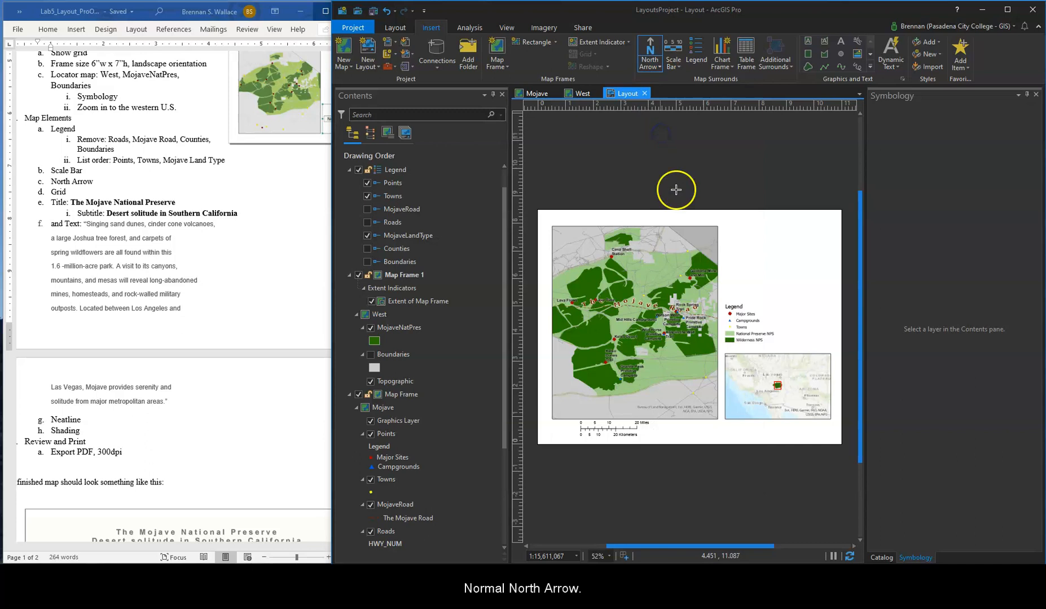
pyautogui.click(783, 316)
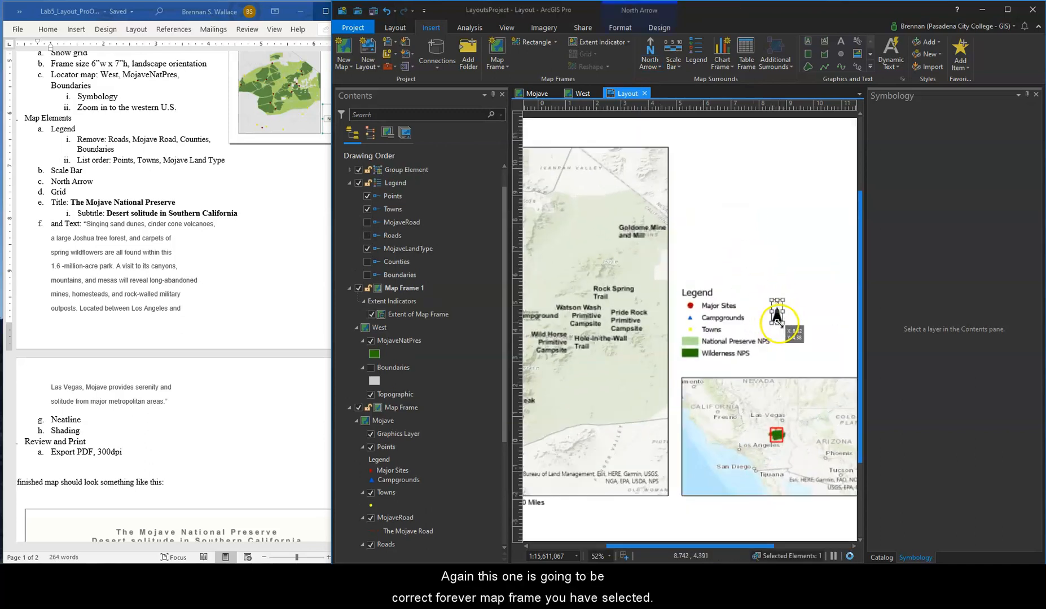
pyautogui.scroll(3, 777, 319)
pyautogui.click(774, 261)
pyautogui.scroll(-3, 746, 274)
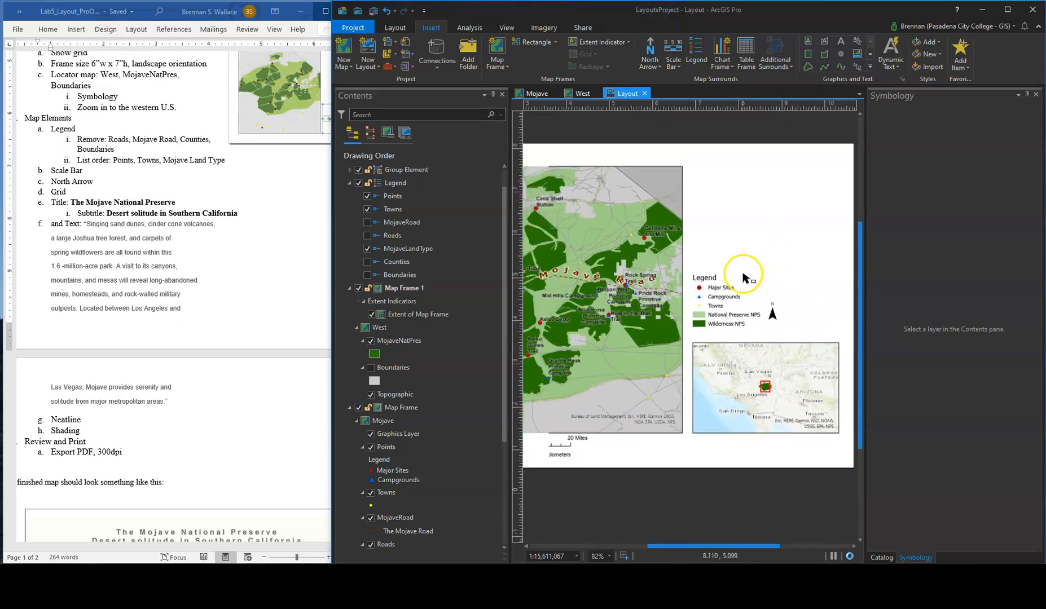
# Move the north arrow into the lower-left corner of the main map frame
pyautogui.scroll(-2, 742, 277)
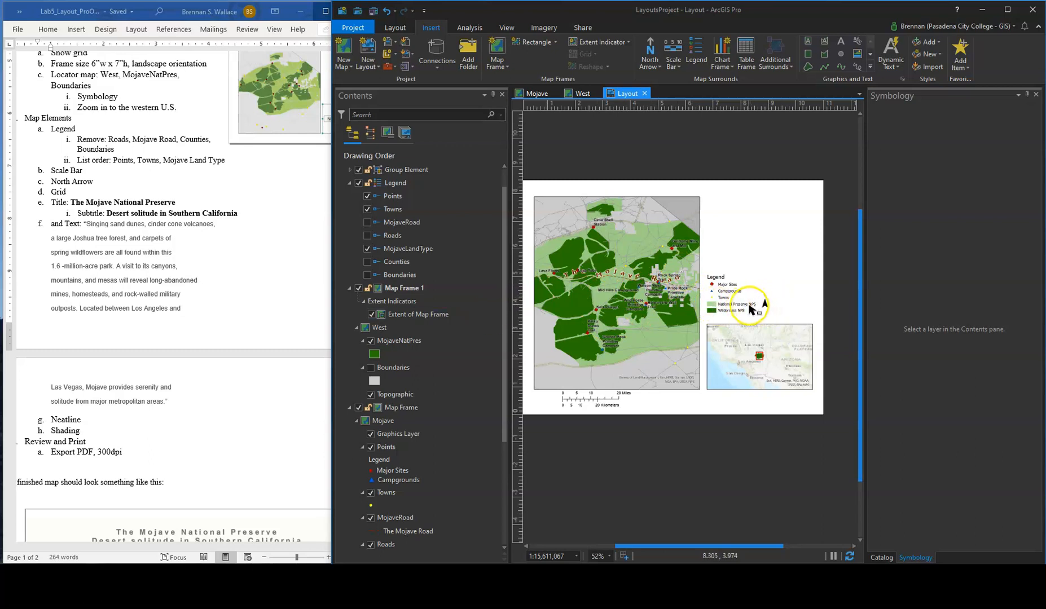
pyautogui.moveTo(767, 303); pyautogui.dragTo(543, 380)
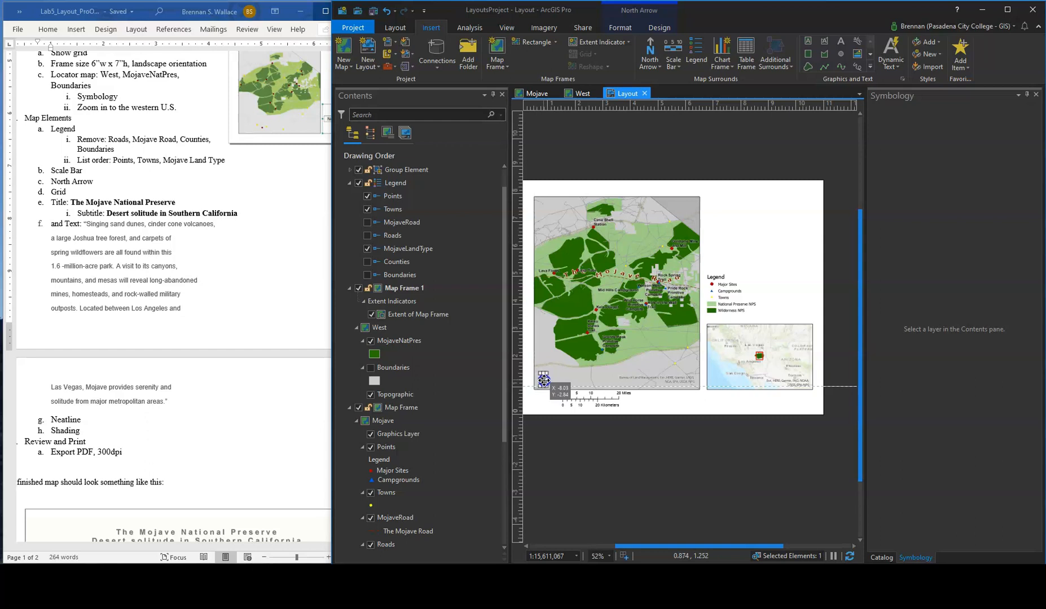
pyautogui.click(784, 250)
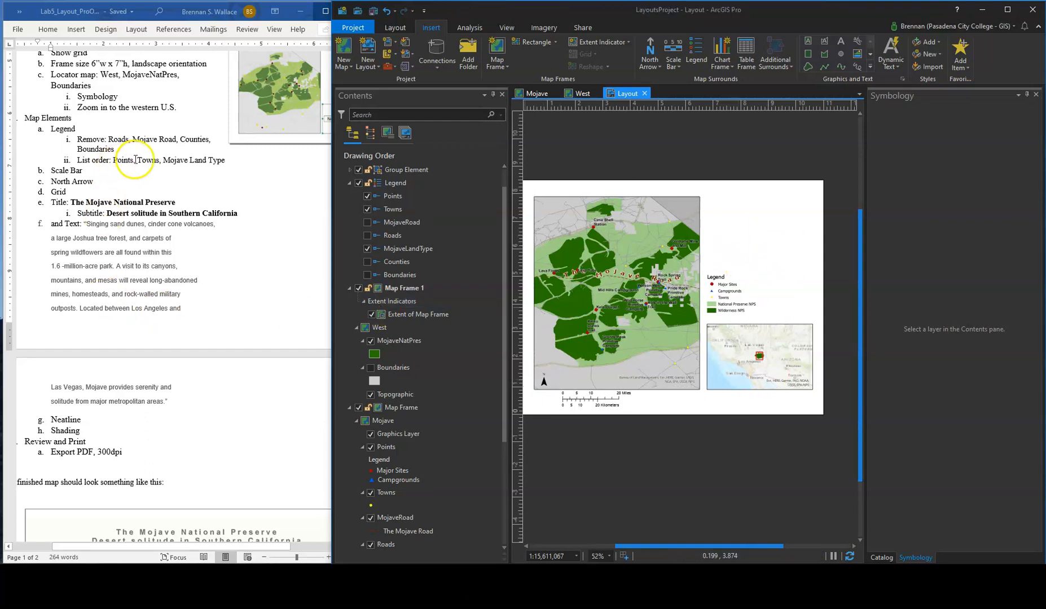
# Add a Gray Vertical Label Graticule to the locator inset map frame
pyautogui.click(741, 357)
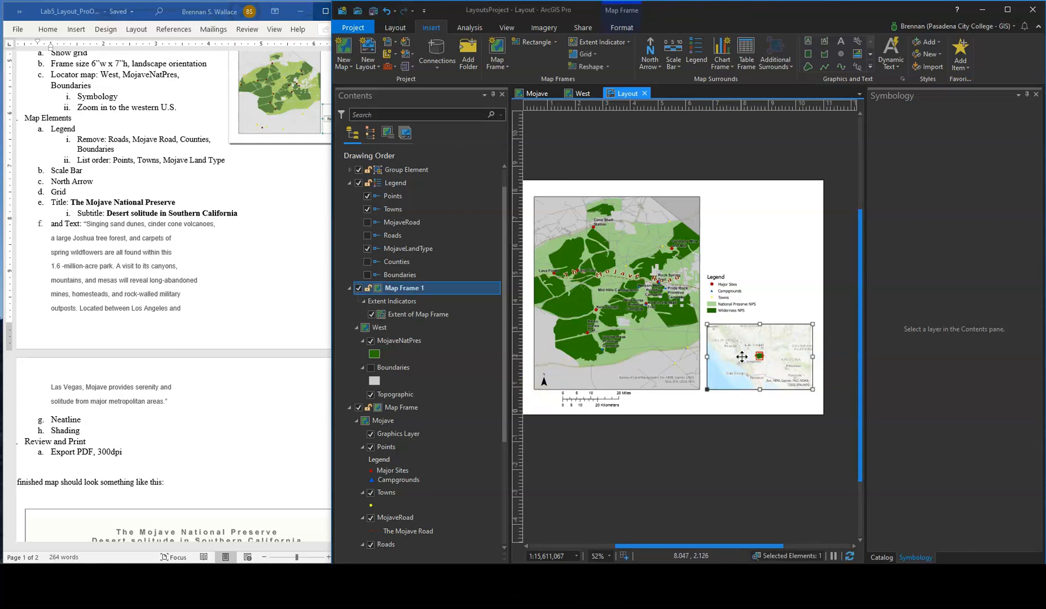
pyautogui.click(749, 356)
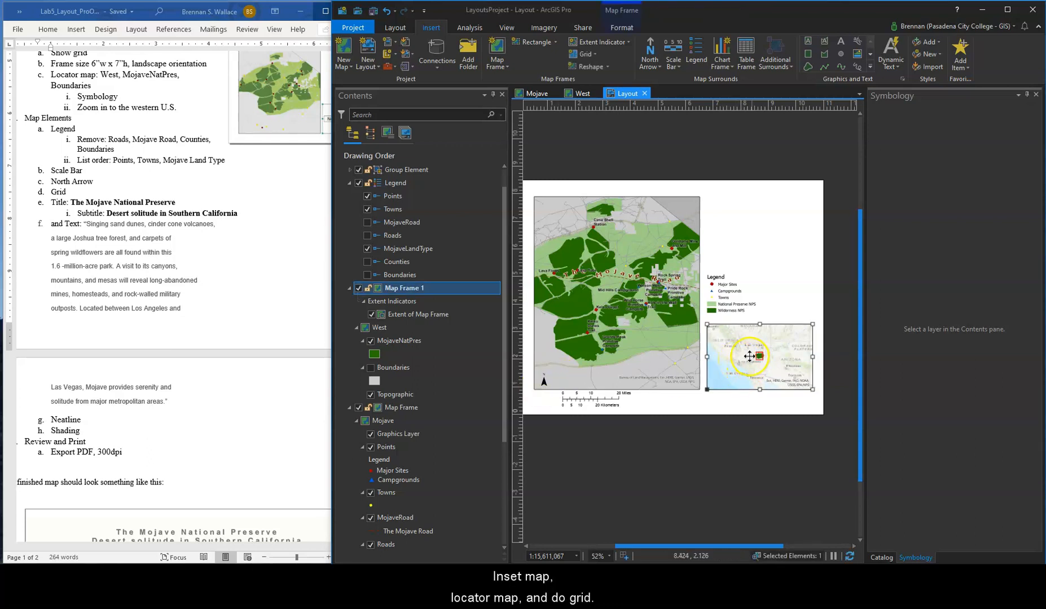
pyautogui.click(596, 54)
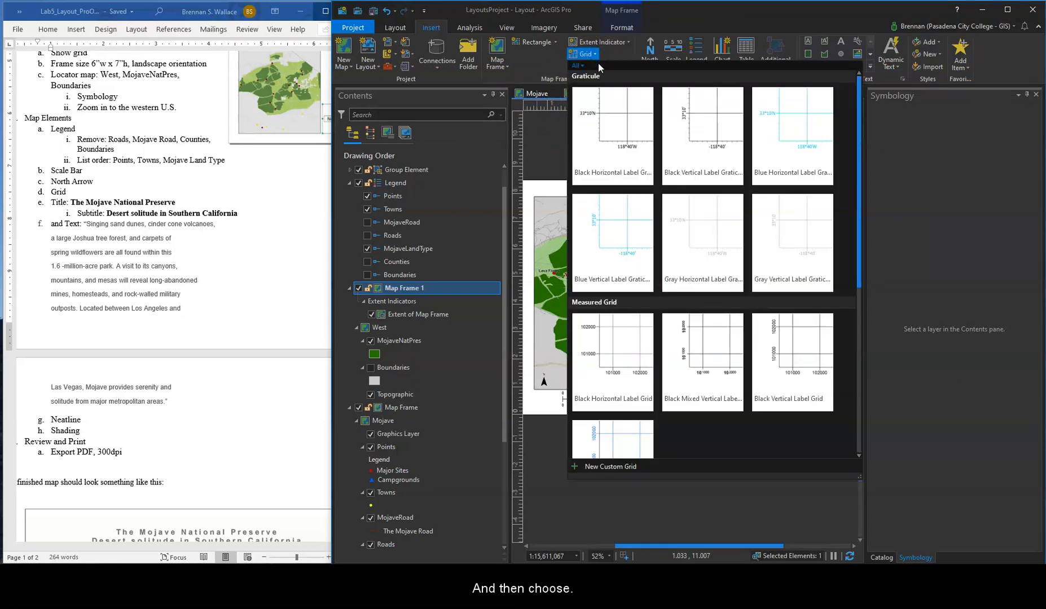
pyautogui.click(612, 100)
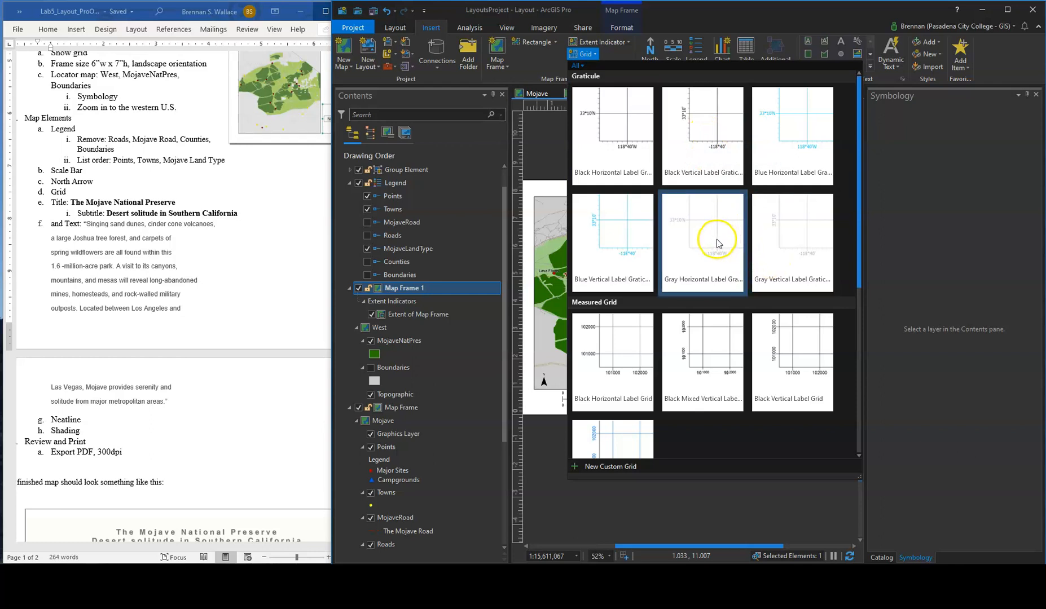
pyautogui.click(788, 240)
pyautogui.click(761, 342)
pyautogui.scroll(4, 776, 354)
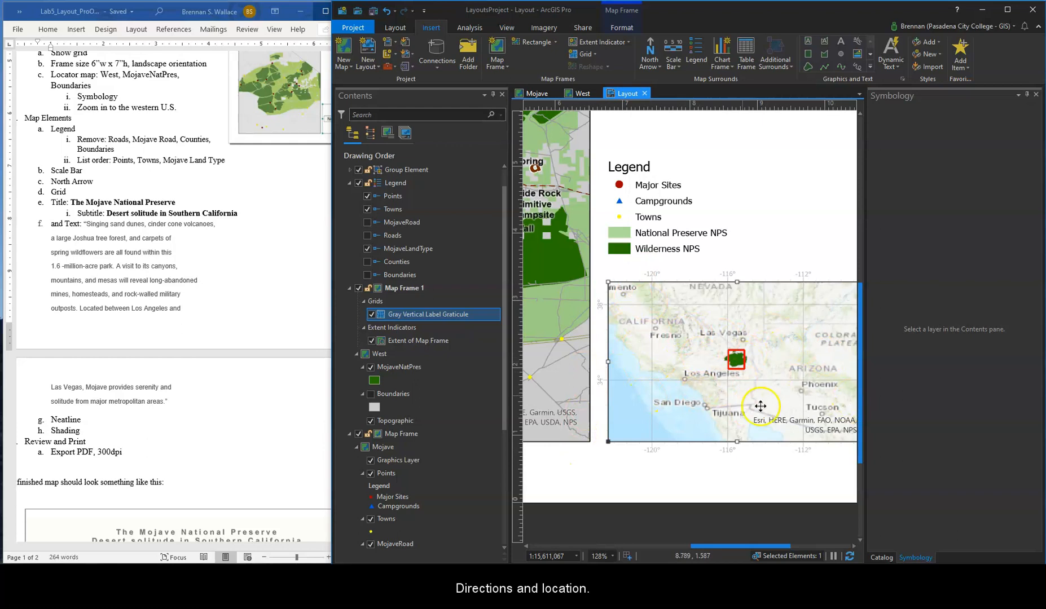
pyautogui.scroll(-2, 760, 424)
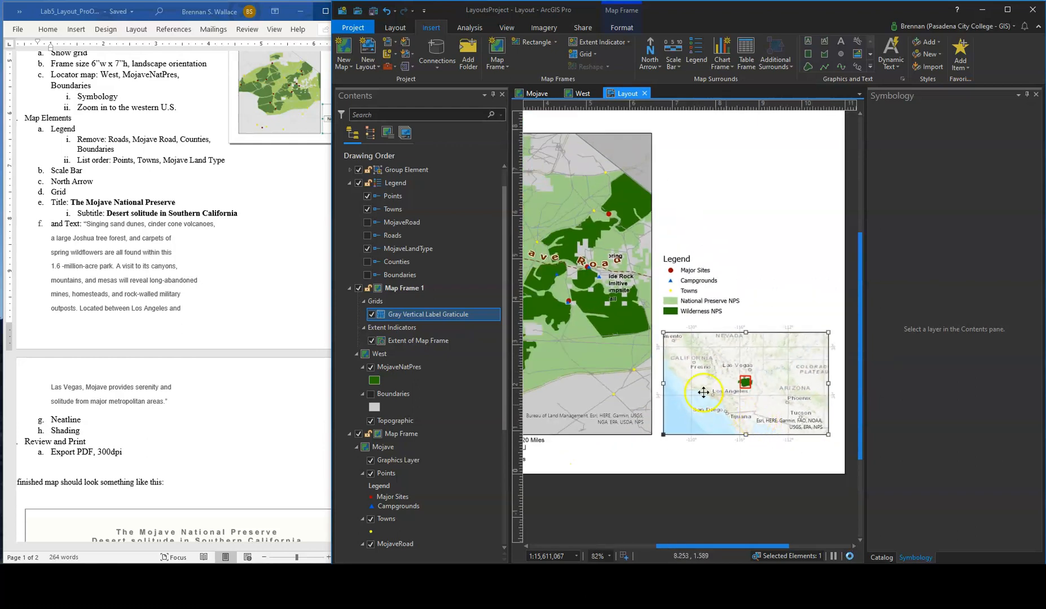
# Draw a rectangular text box near the top of the blank page area, above the legend
pyautogui.click(682, 496)
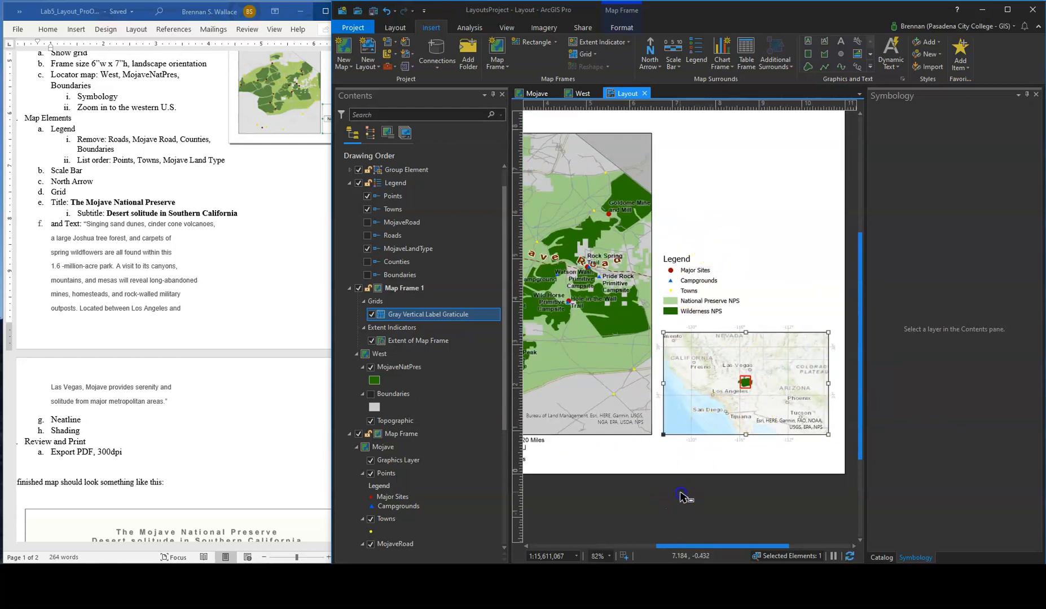
pyautogui.scroll(1, 682, 498)
pyautogui.scroll(-2, 682, 498)
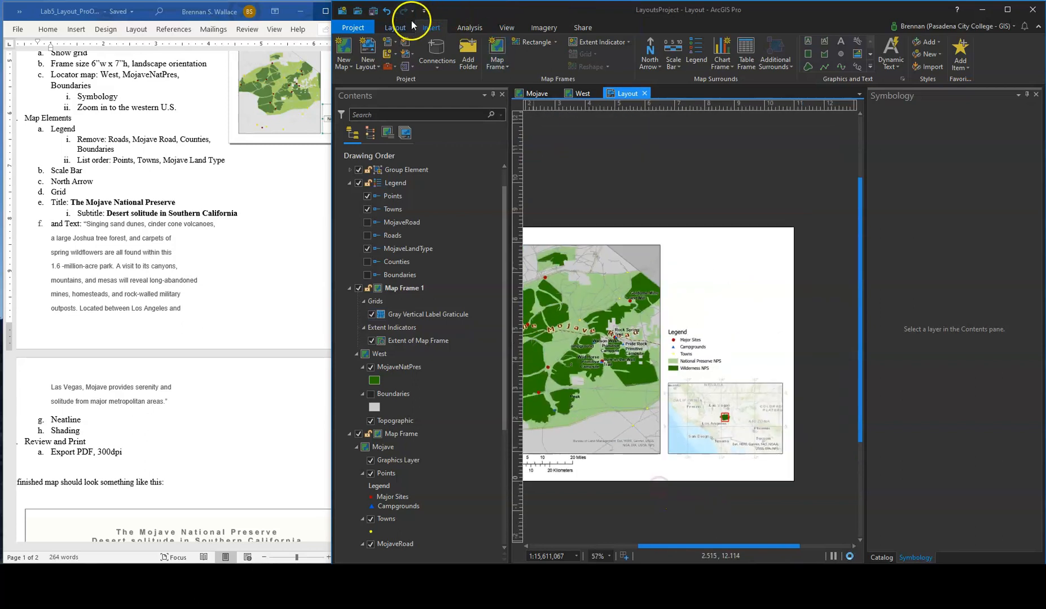
pyautogui.click(395, 28)
pyautogui.click(425, 42)
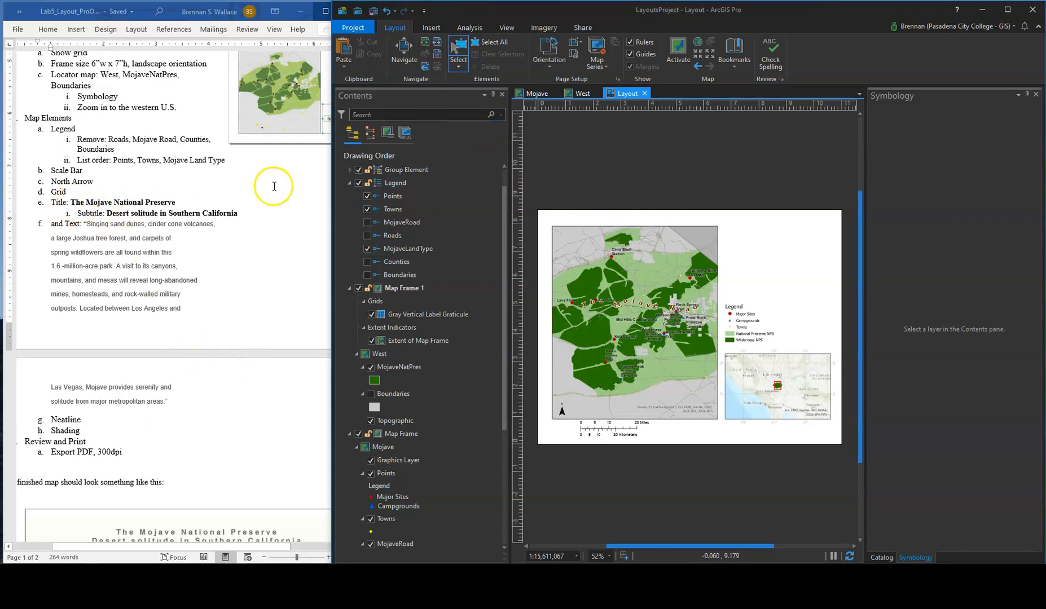
pyautogui.click(436, 29)
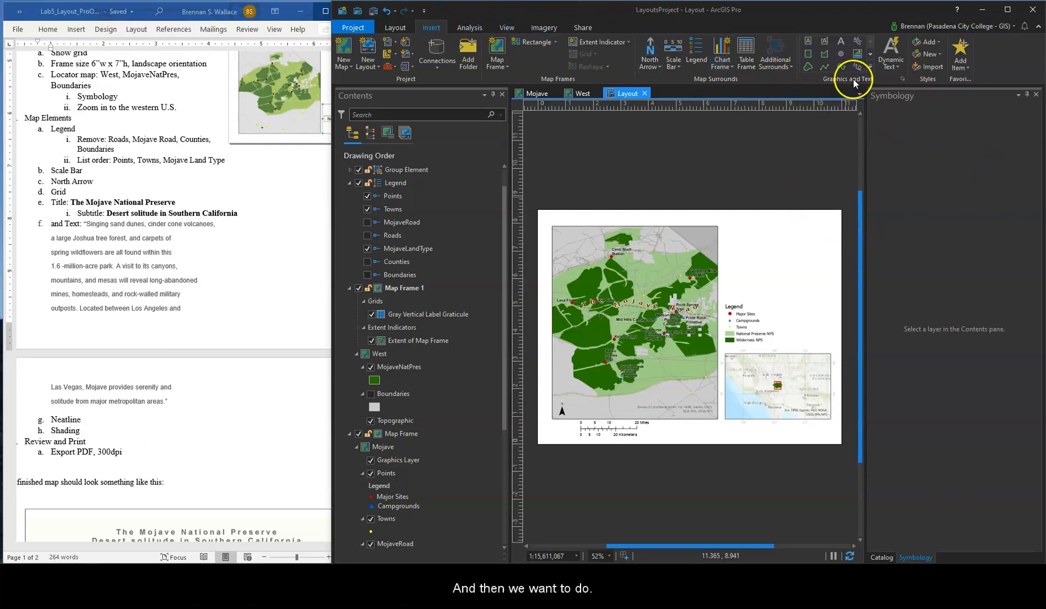
pyautogui.click(809, 41)
pyautogui.scroll(-5, 283, 331)
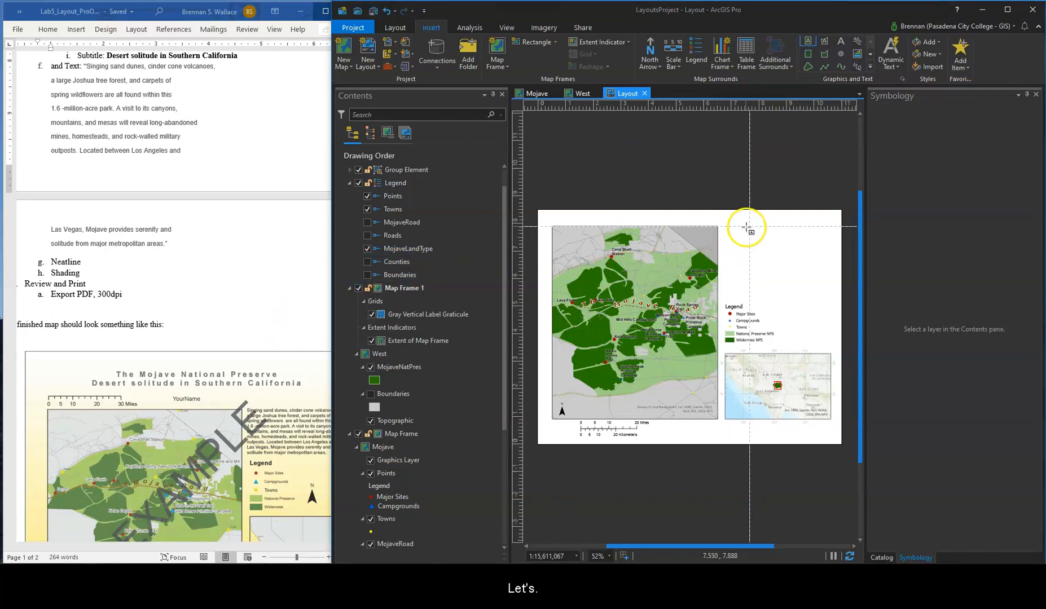
pyautogui.moveTo(748, 227); pyautogui.dragTo(808, 261)
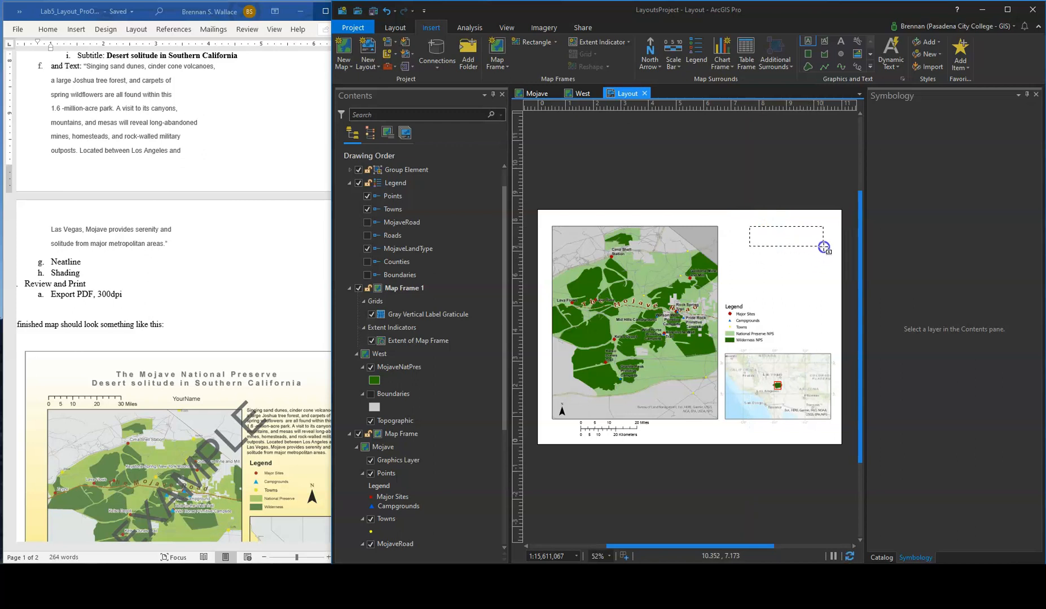
pyautogui.moveTo(832, 243); pyautogui.dragTo(831, 243)
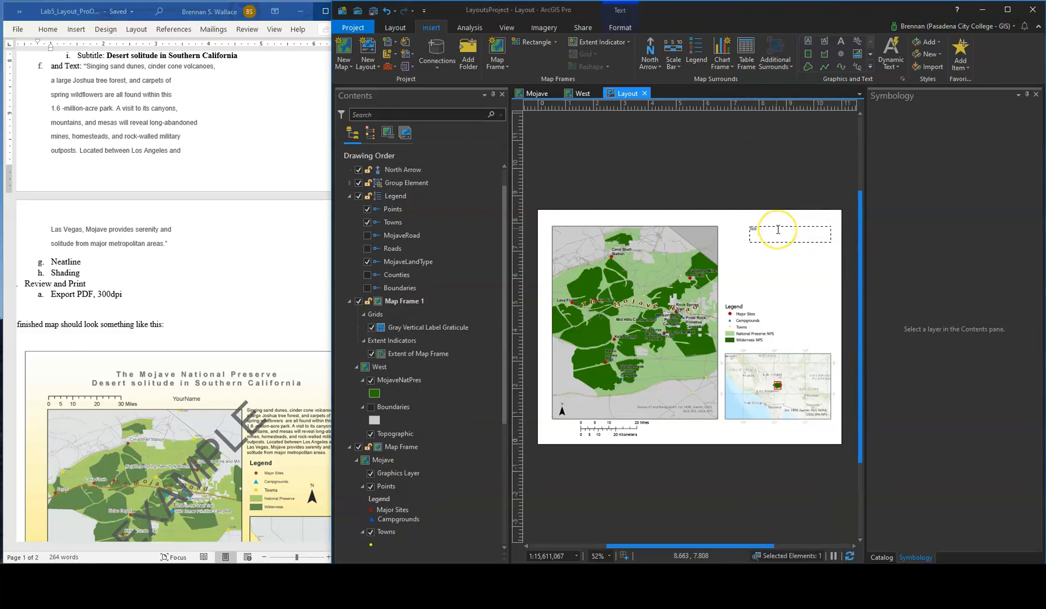
# Enter "The Mojave National Preserve" as the title text in the new text box
pyautogui.click(296, 264)
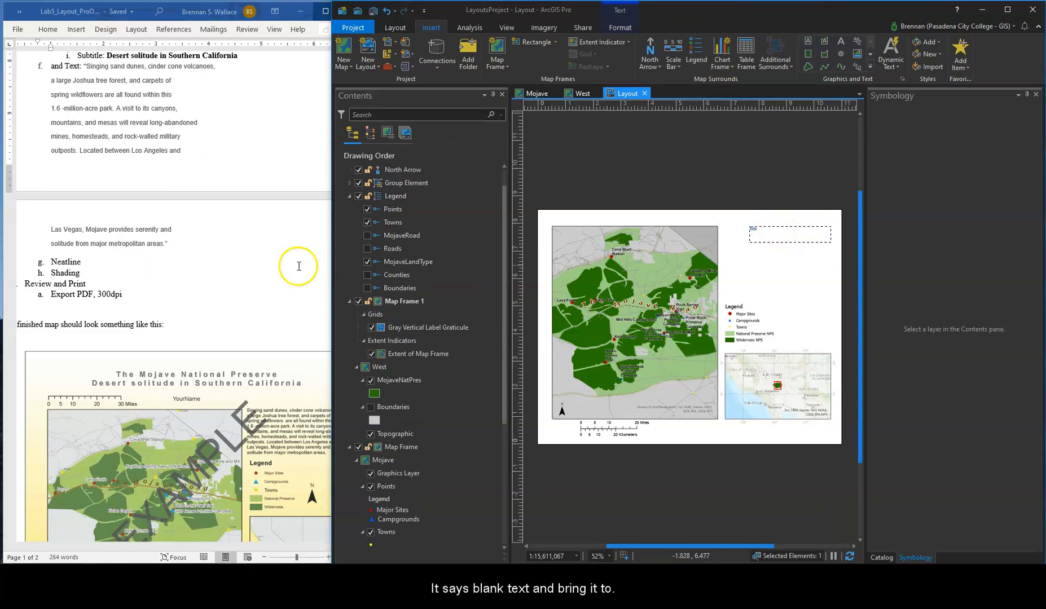
pyautogui.scroll(1, 217, 268)
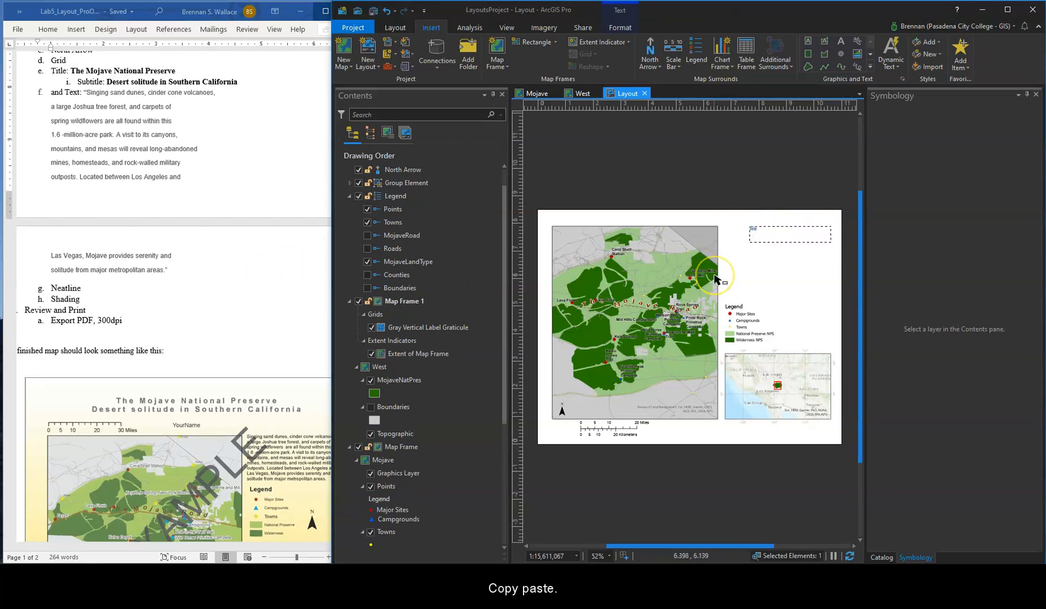
pyautogui.write('Th')
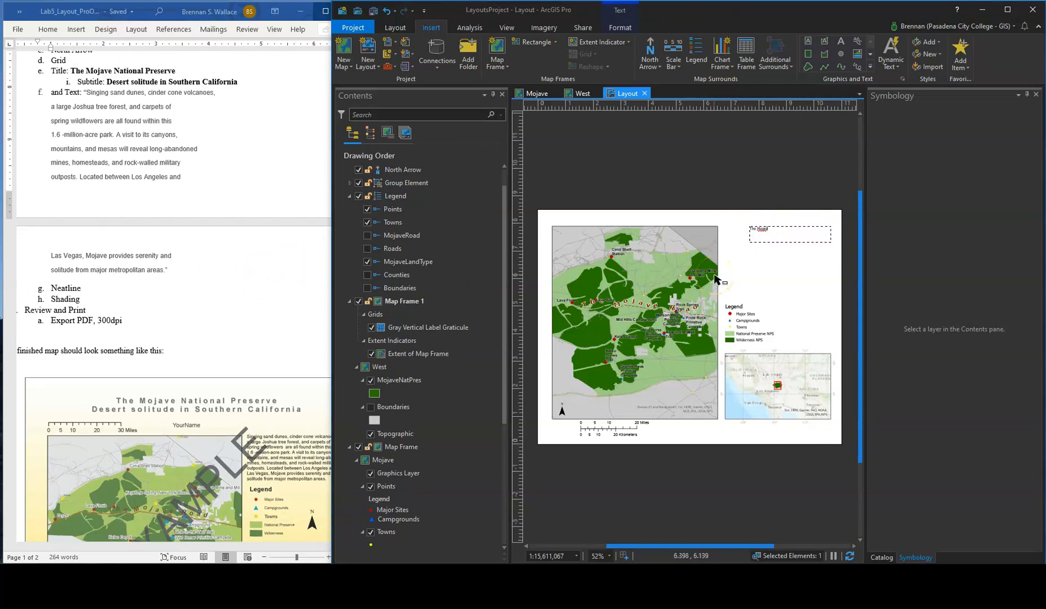
pyautogui.write('e Mojave National')
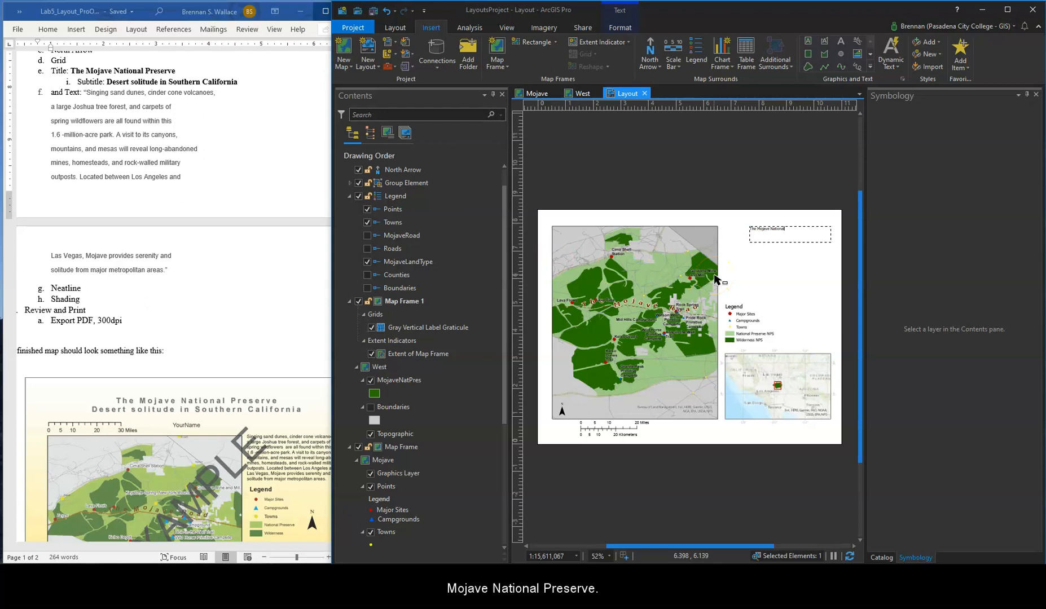
pyautogui.write(' Preserve')
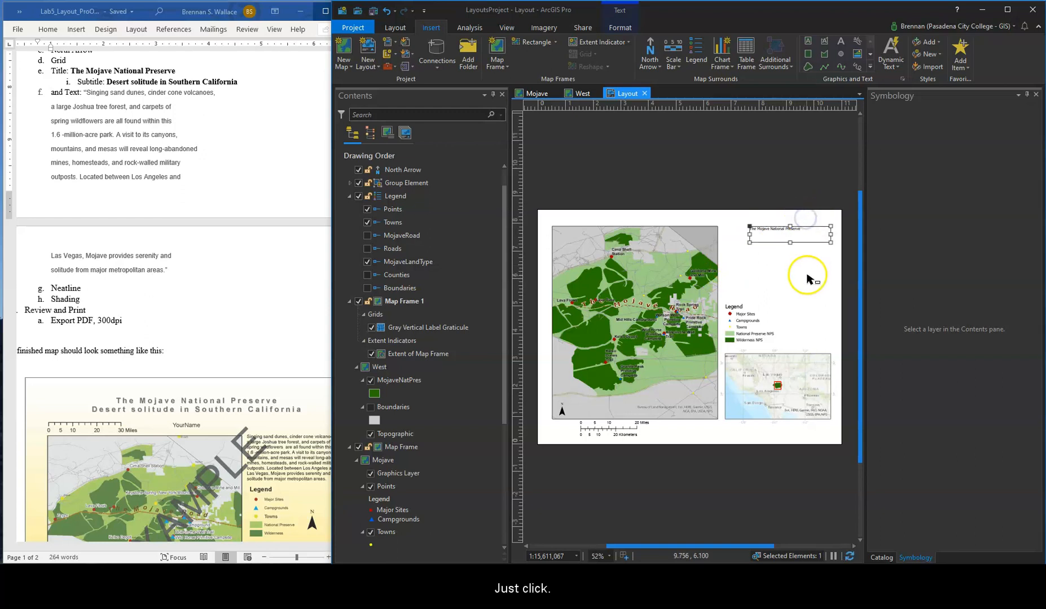
# Format the title text as Bold at 20 pt and apply the changes
pyautogui.doubleClick(802, 232)
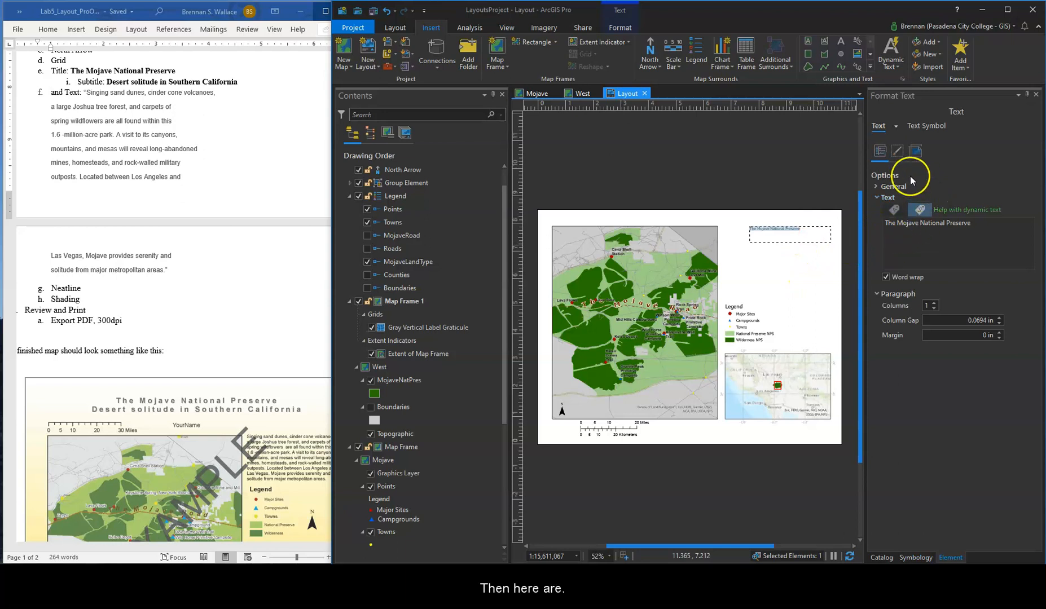
pyautogui.click(923, 125)
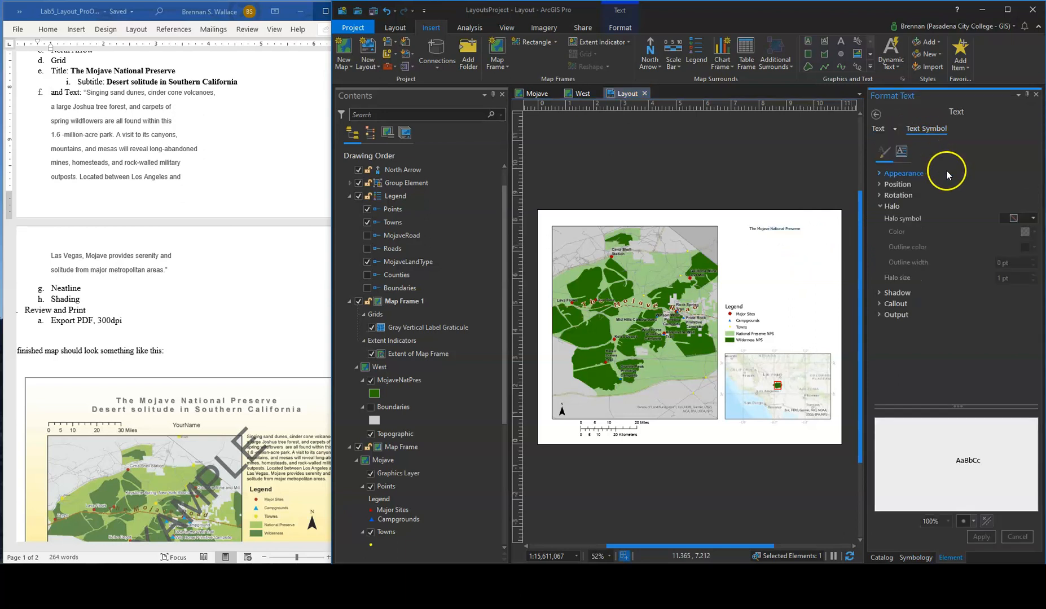
pyautogui.click(920, 176)
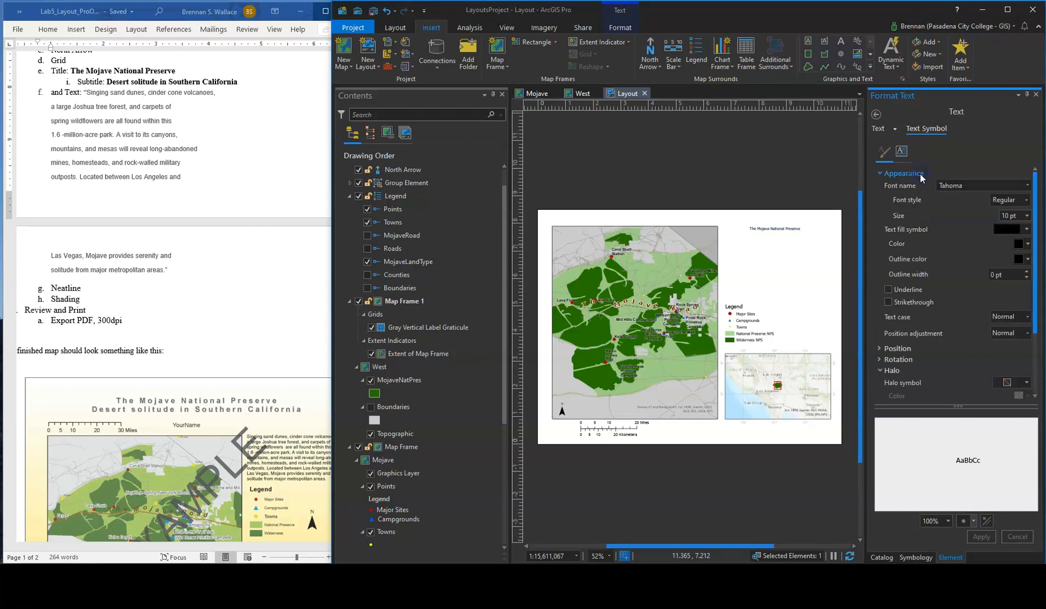
pyautogui.click(1018, 203)
pyautogui.click(1007, 226)
pyautogui.click(1023, 203)
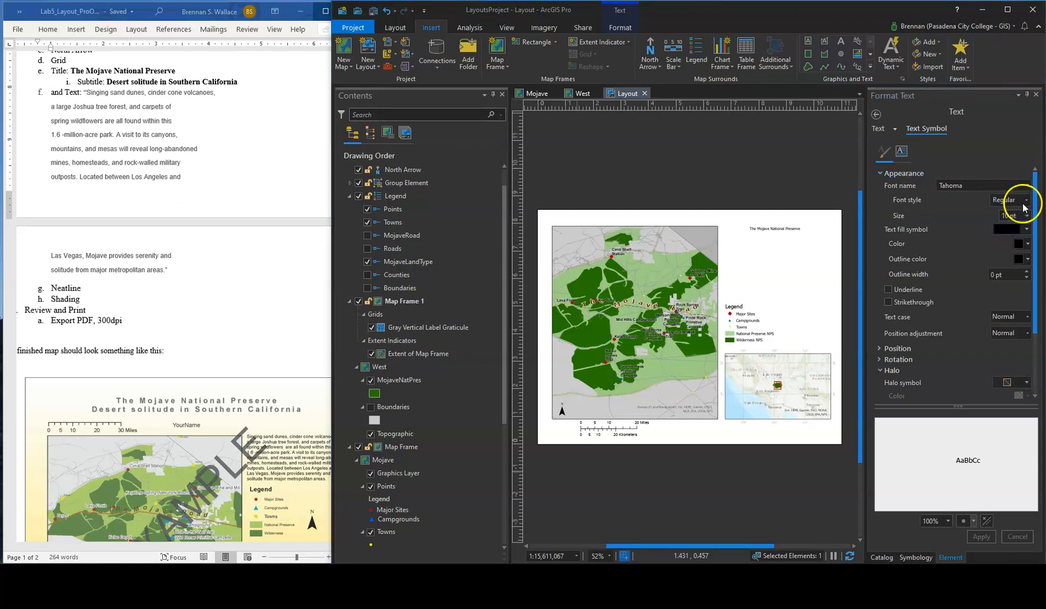
pyautogui.click(1009, 226)
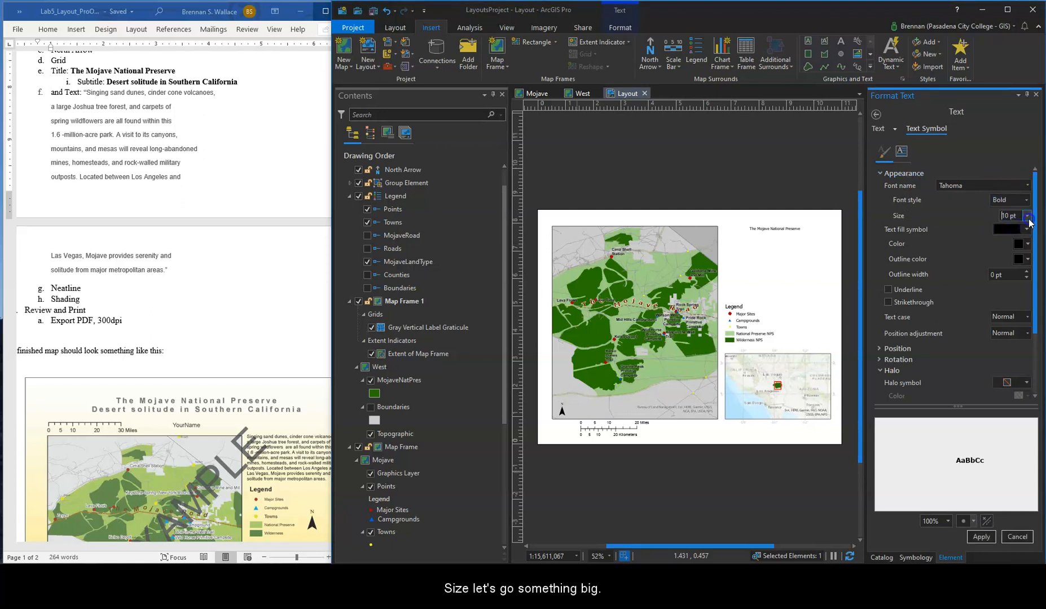
pyautogui.click(1027, 217)
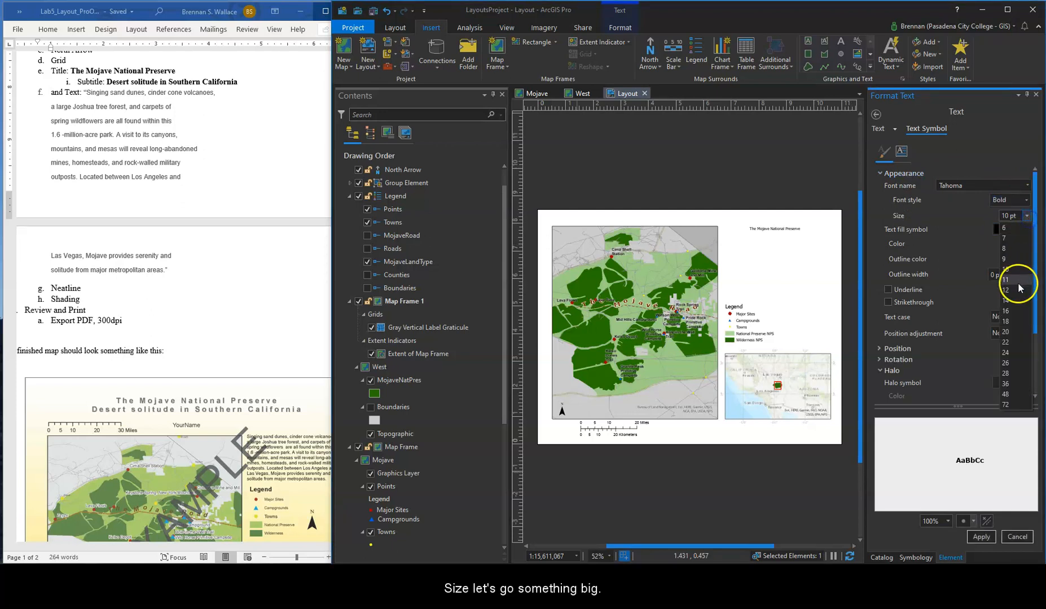
pyautogui.click(1012, 333)
pyautogui.click(979, 530)
# Set the title size to 18 pt and adjust its box to match the locator inset's width, with the title on one line
pyautogui.moveTo(802, 235); pyautogui.dragTo(787, 234)
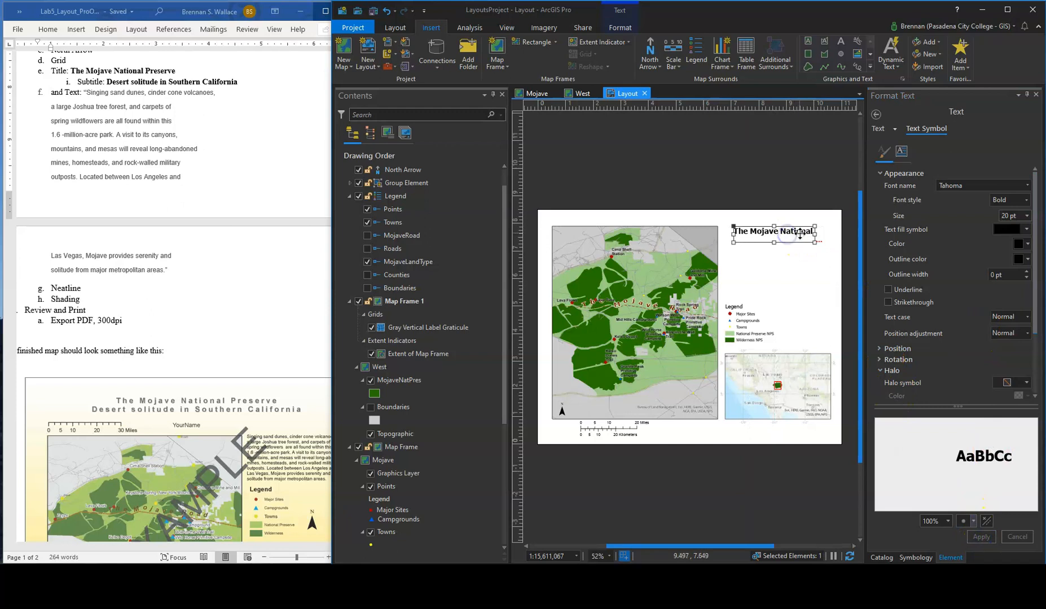
pyautogui.click(1027, 216)
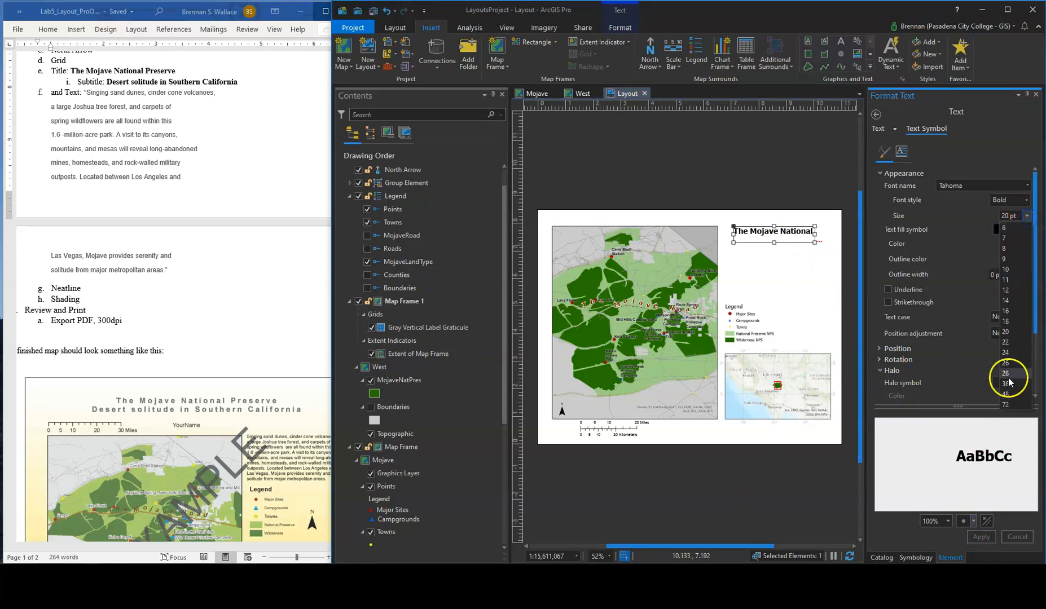
pyautogui.click(1005, 321)
pyautogui.click(988, 537)
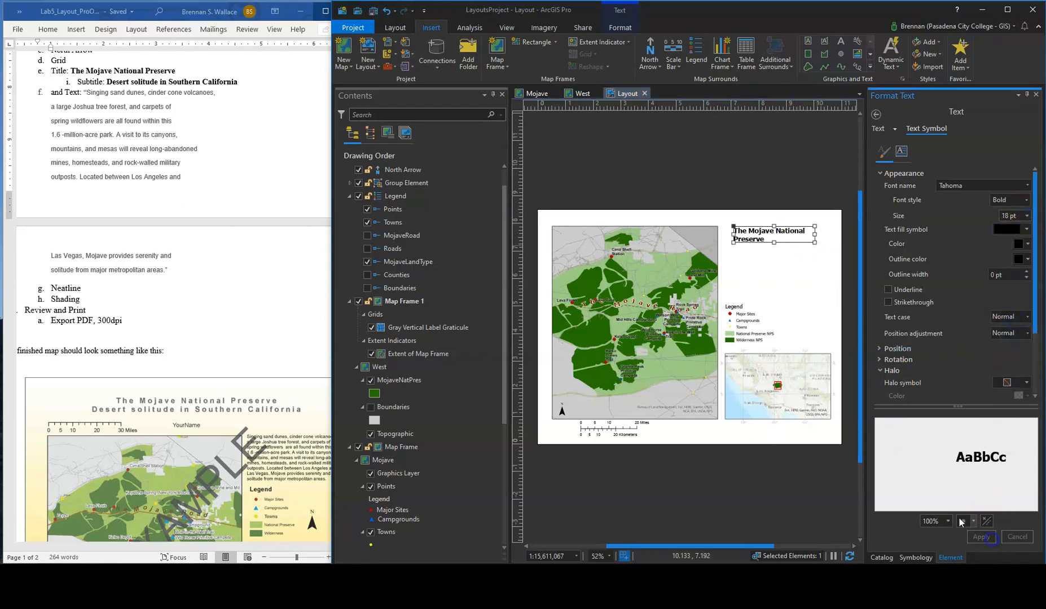
pyautogui.moveTo(814, 242)
pyautogui.mouseDown()
pyautogui.moveTo(831, 235)
pyautogui.moveTo(798, 229)
pyautogui.moveTo(857, 234)
pyautogui.moveTo(822, 250)
pyautogui.moveTo(817, 233)
pyautogui.moveTo(829, 239)
pyautogui.mouseUp()
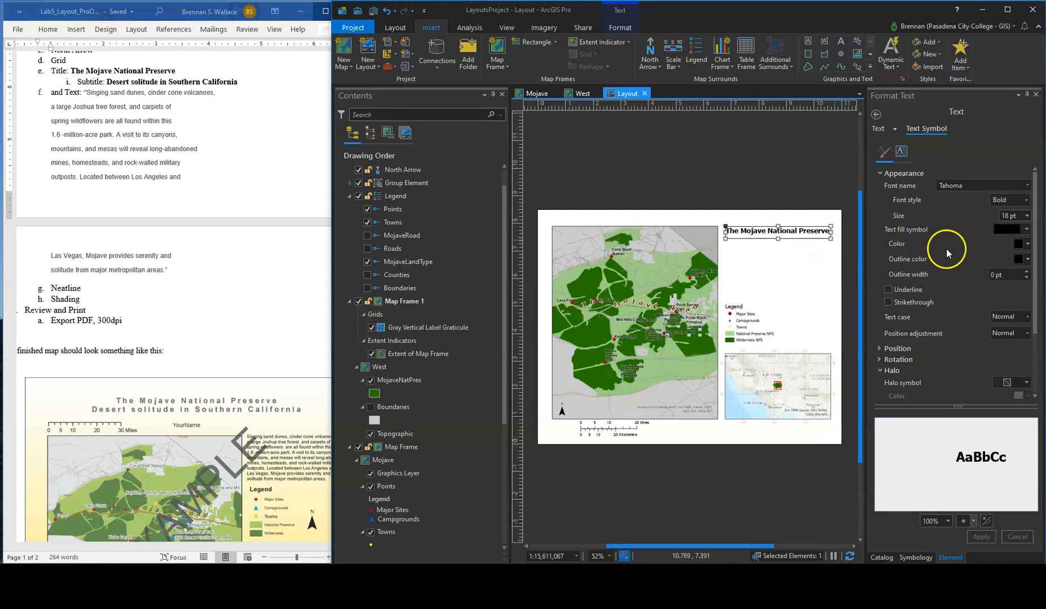
# Give the title a gray and white shadow-style text fill, slightly increase its letter spacing, and apply both changes
pyautogui.click(1026, 230)
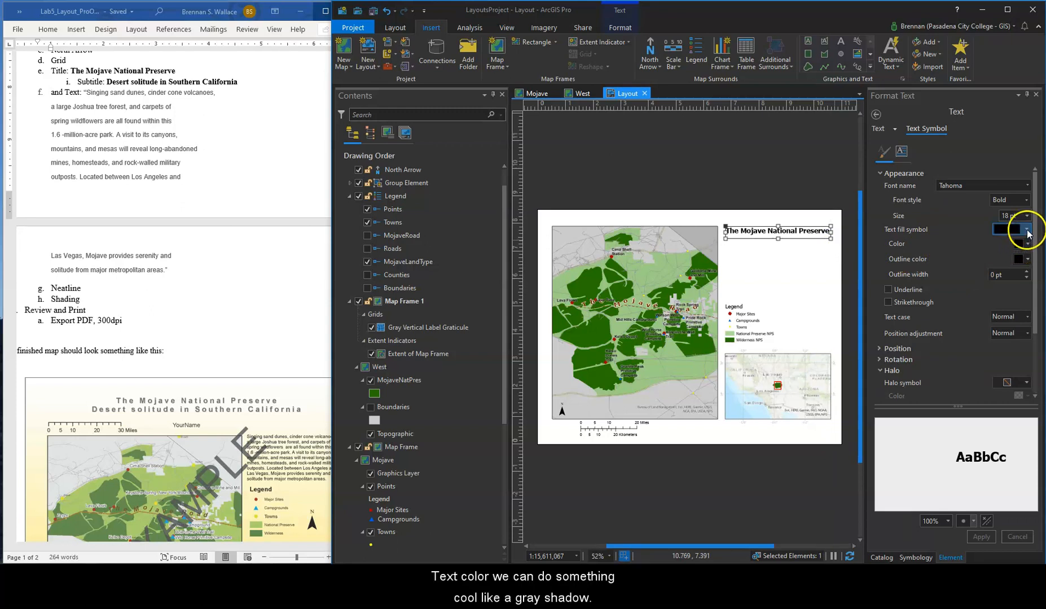
pyautogui.click(985, 284)
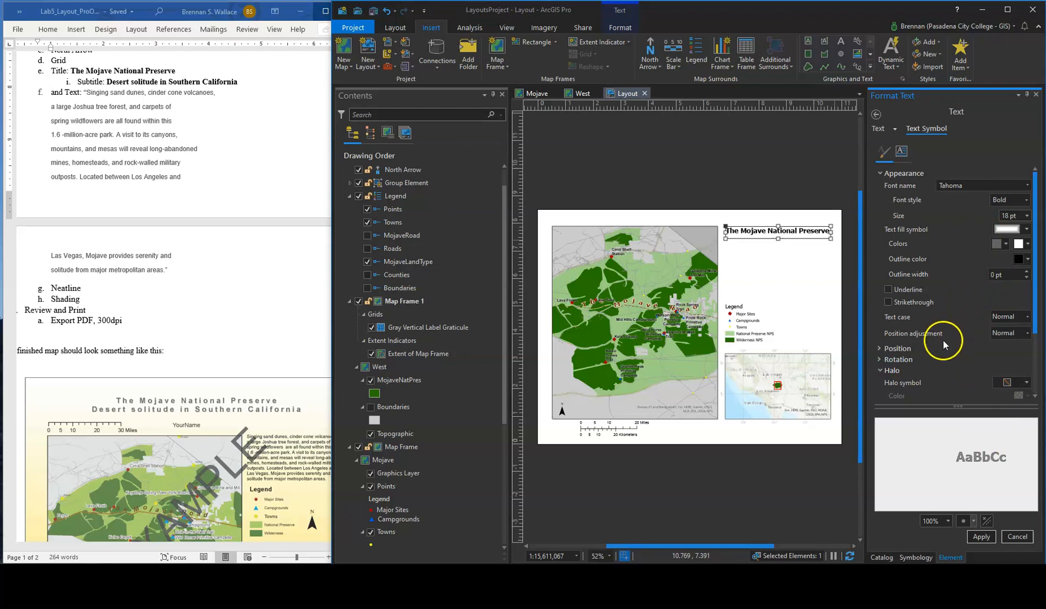
pyautogui.click(898, 349)
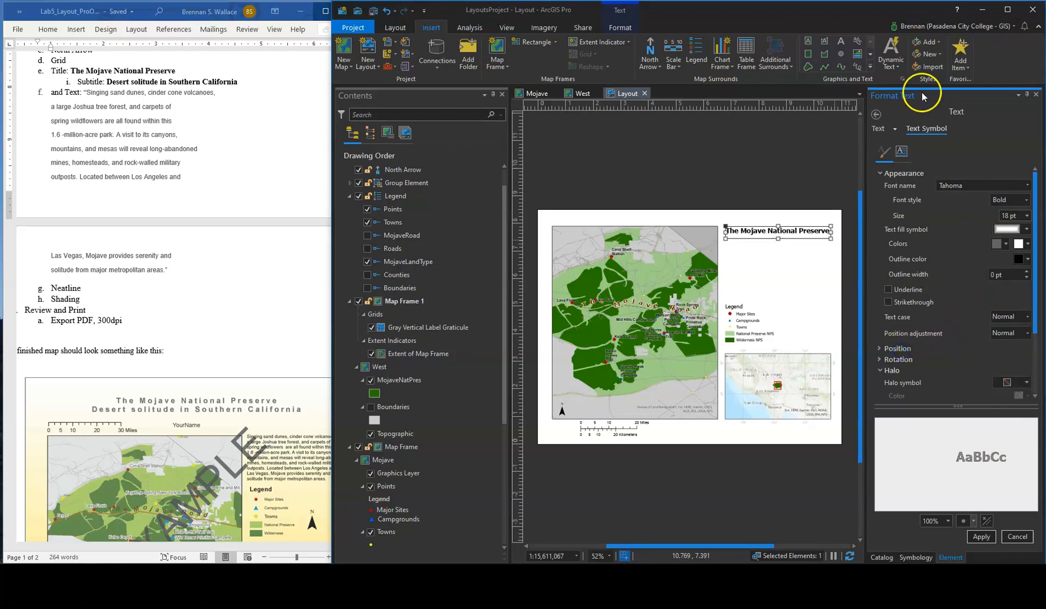
pyautogui.click(900, 152)
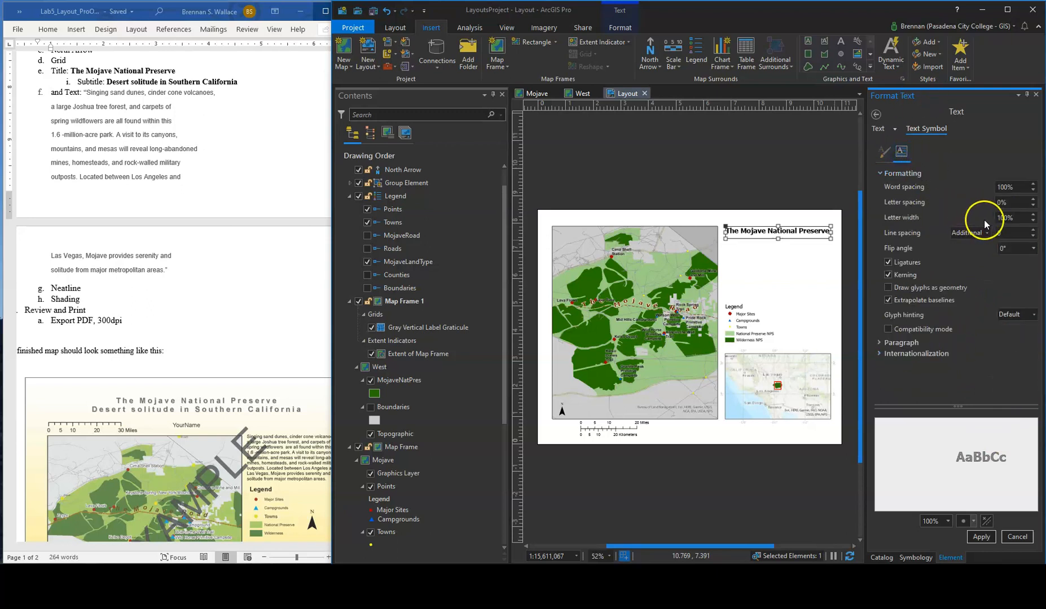
pyautogui.click(1033, 200)
pyautogui.click(1033, 200)
pyautogui.click(981, 537)
# Resize the title box above the legend to about 4.14 in wide and 0.58 in high
pyautogui.moveTo(830, 233); pyautogui.dragTo(808, 231)
pyautogui.click(831, 276)
pyautogui.click(818, 231)
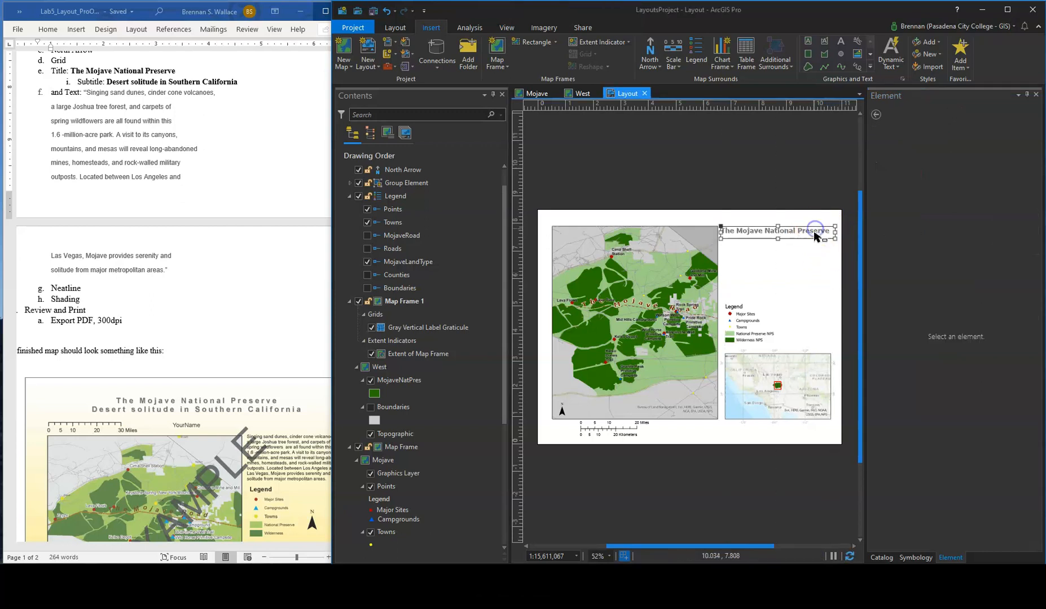
pyautogui.moveTo(779, 239); pyautogui.dragTo(779, 243)
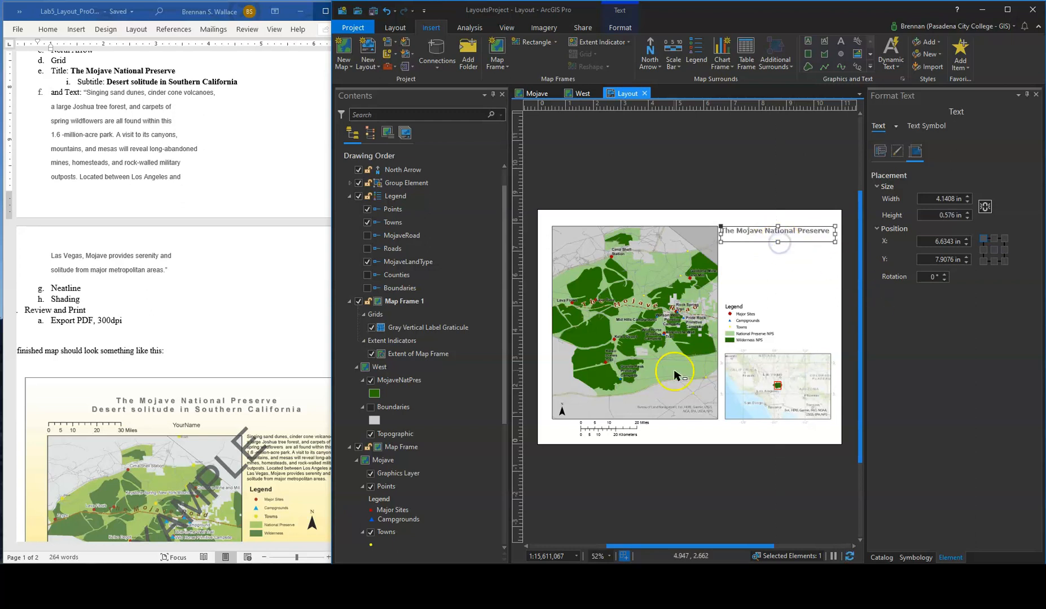
pyautogui.click(367, 262)
# Copy the title text element and place the pasted duplicate directly below the original
pyautogui.rightClick(801, 235)
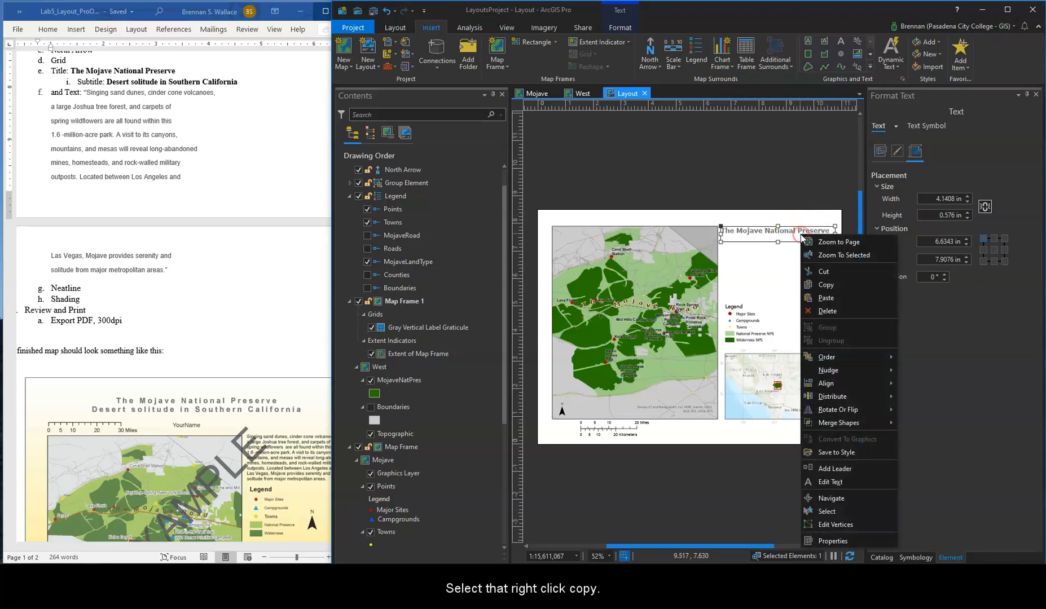
pyautogui.click(825, 284)
pyautogui.click(774, 263)
pyautogui.rightClick(774, 263)
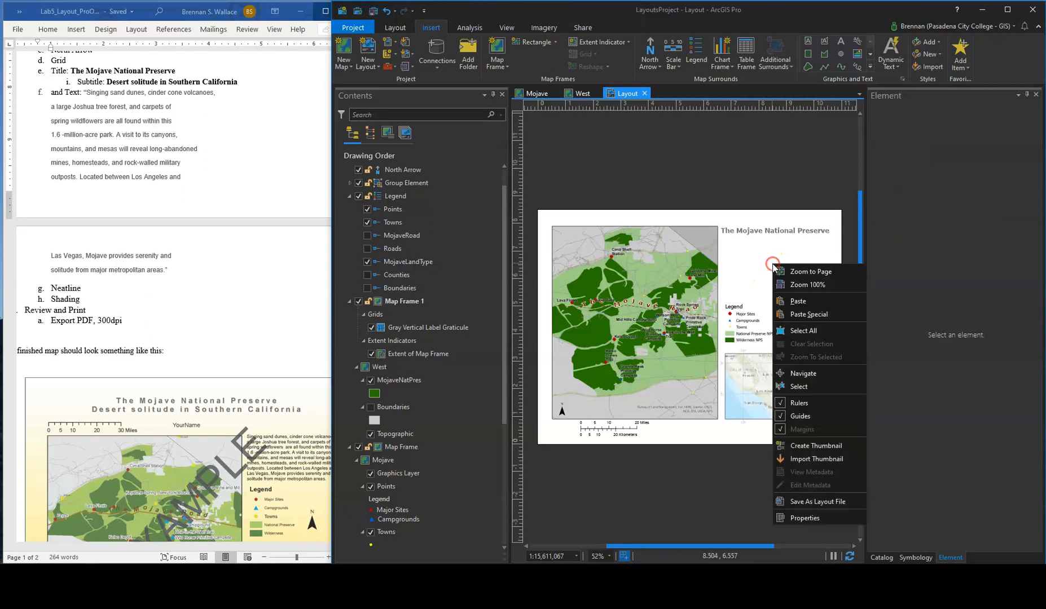
pyautogui.click(798, 302)
pyautogui.moveTo(784, 238); pyautogui.dragTo(782, 253)
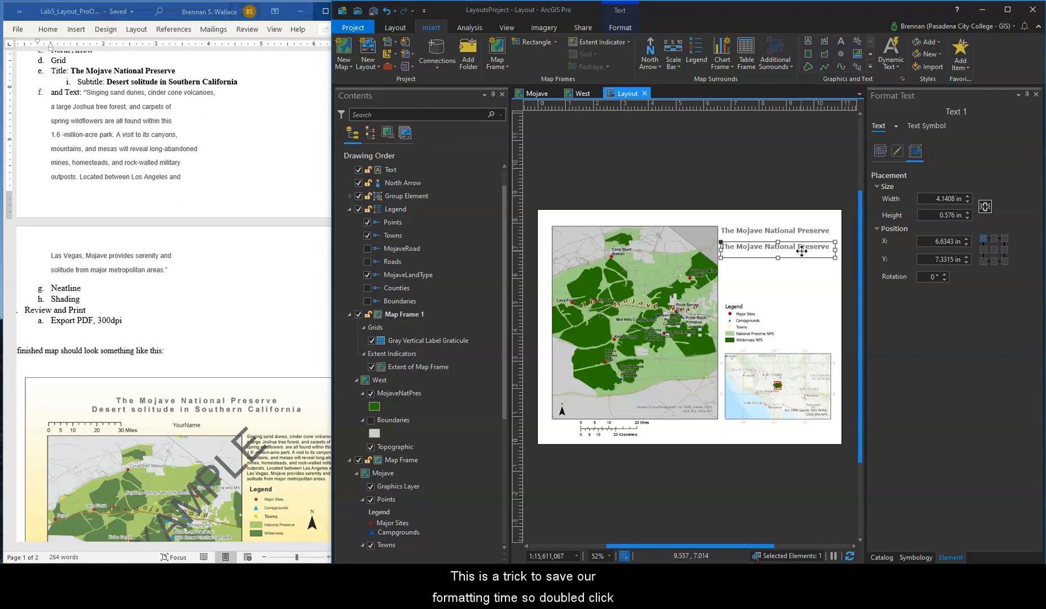
# Replace the duplicate's text with the subtitle "Desert Solitude in Southern California" and open its text options
pyautogui.doubleClick(802, 251)
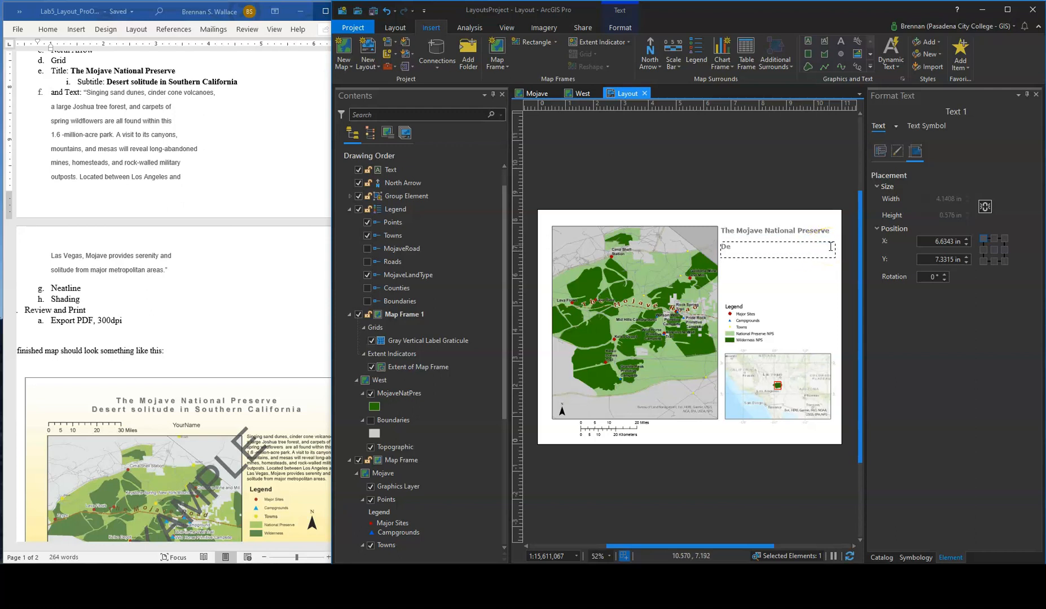
pyautogui.write('Desert solitude in Southern California')
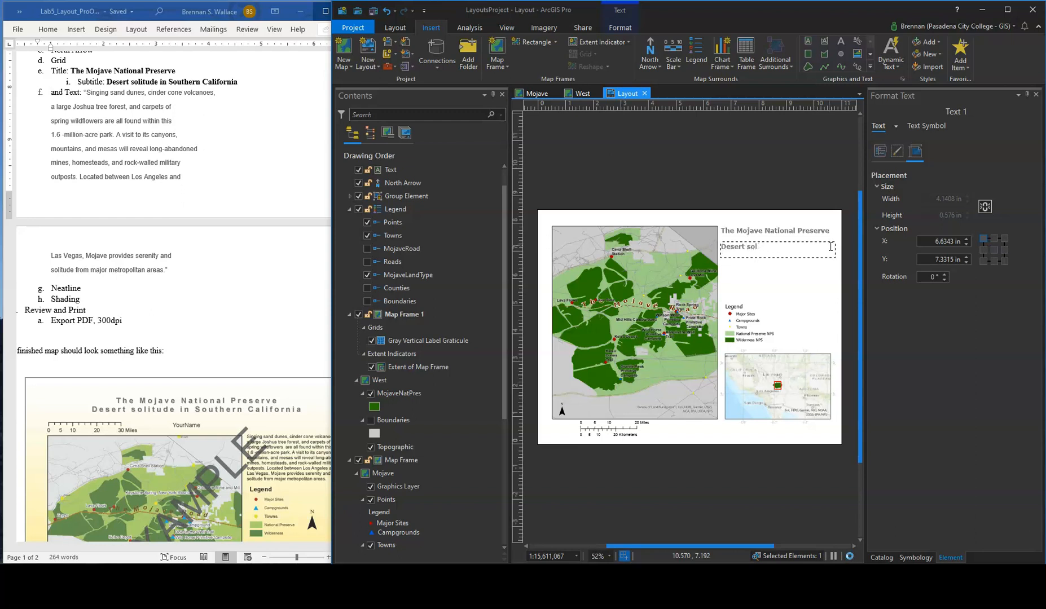
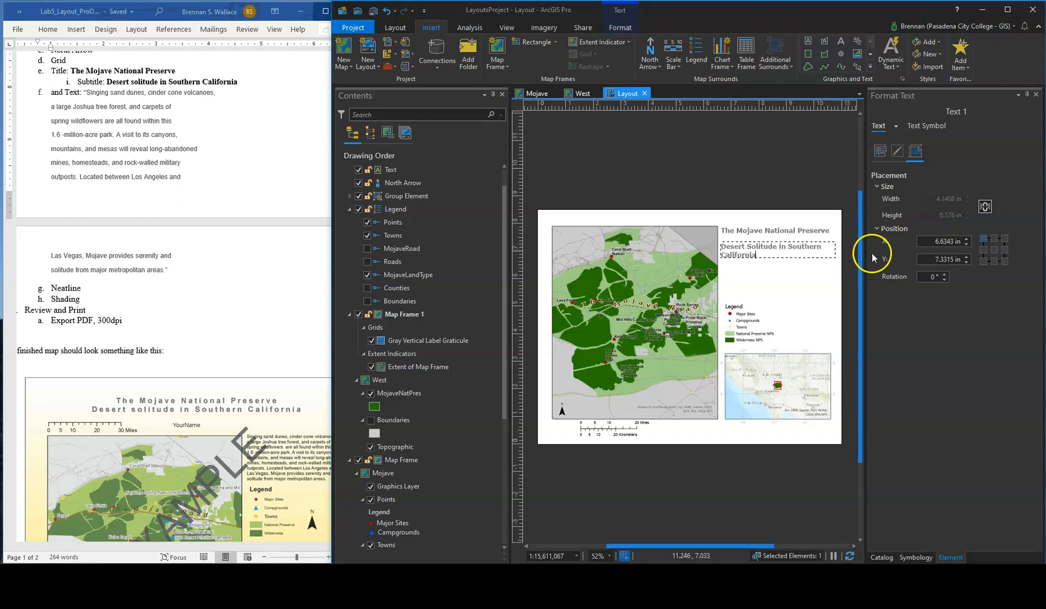
pyautogui.click(880, 152)
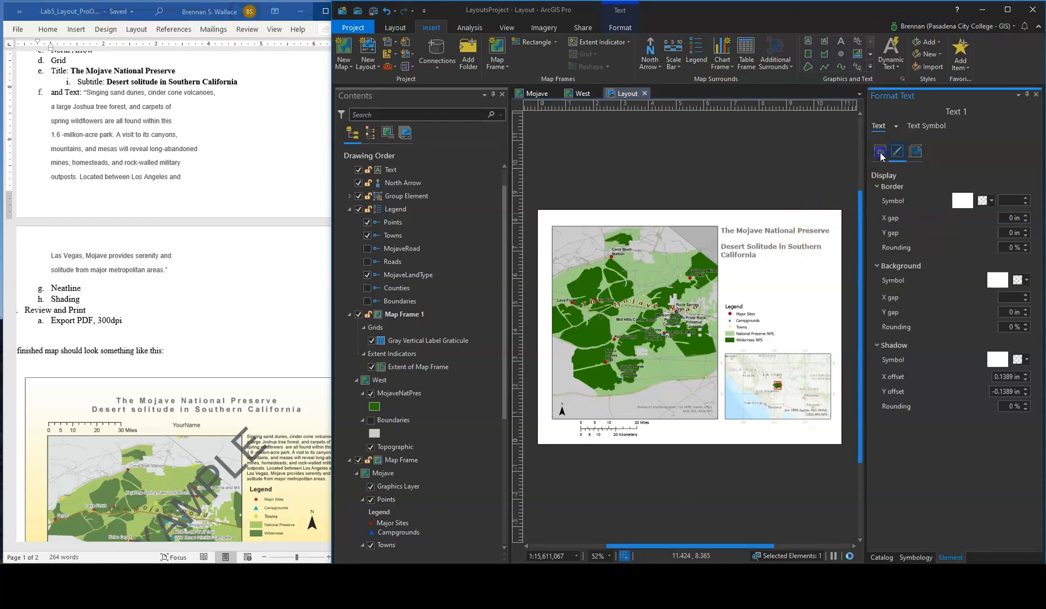
# Reduce the subtitle's font size to 14 pt, apply it, and move the subtitle up directly beneath the title
pyautogui.click(880, 153)
pyautogui.click(897, 153)
pyautogui.click(924, 125)
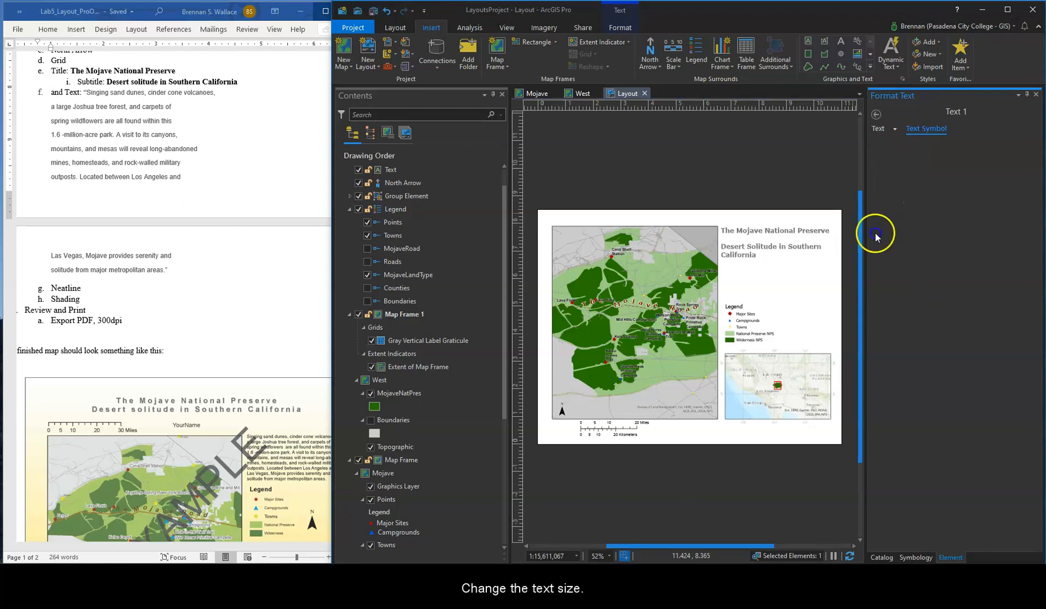
pyautogui.click(763, 265)
pyautogui.click(1027, 216)
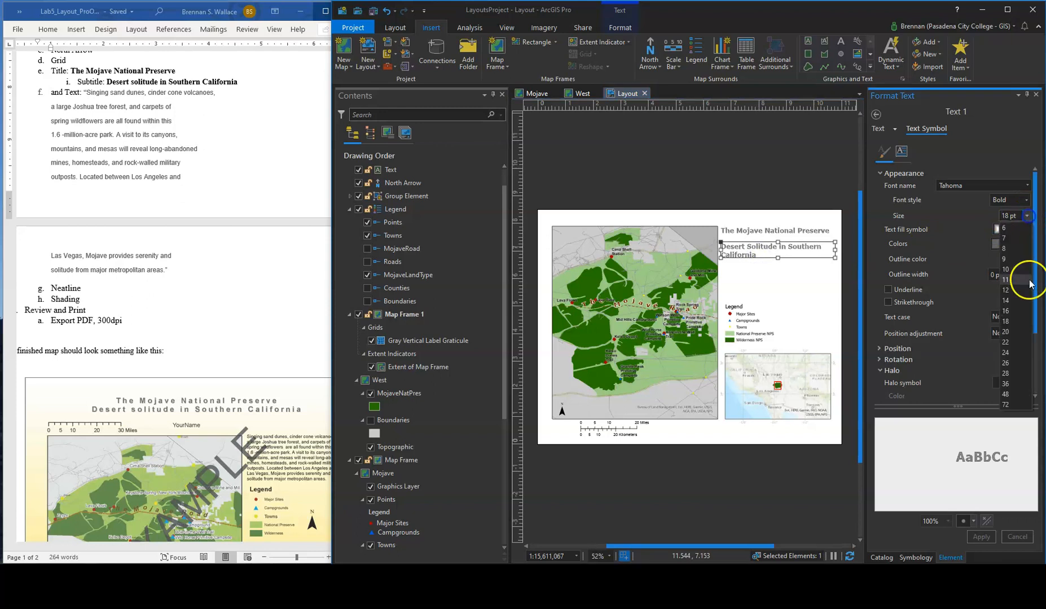
pyautogui.click(1022, 300)
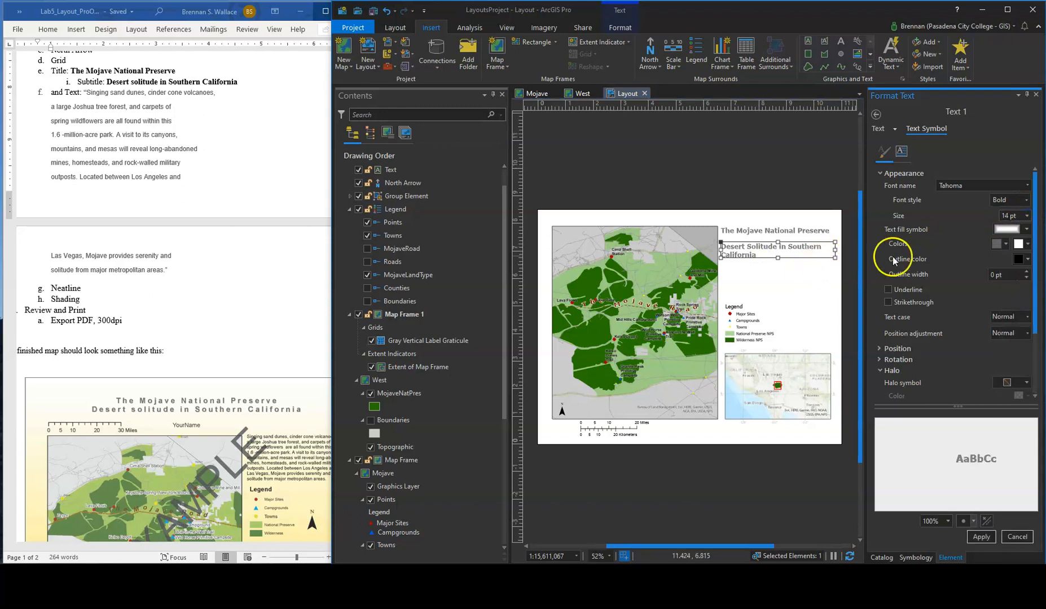
pyautogui.click(981, 537)
pyautogui.moveTo(766, 247); pyautogui.dragTo(771, 244)
pyautogui.click(805, 277)
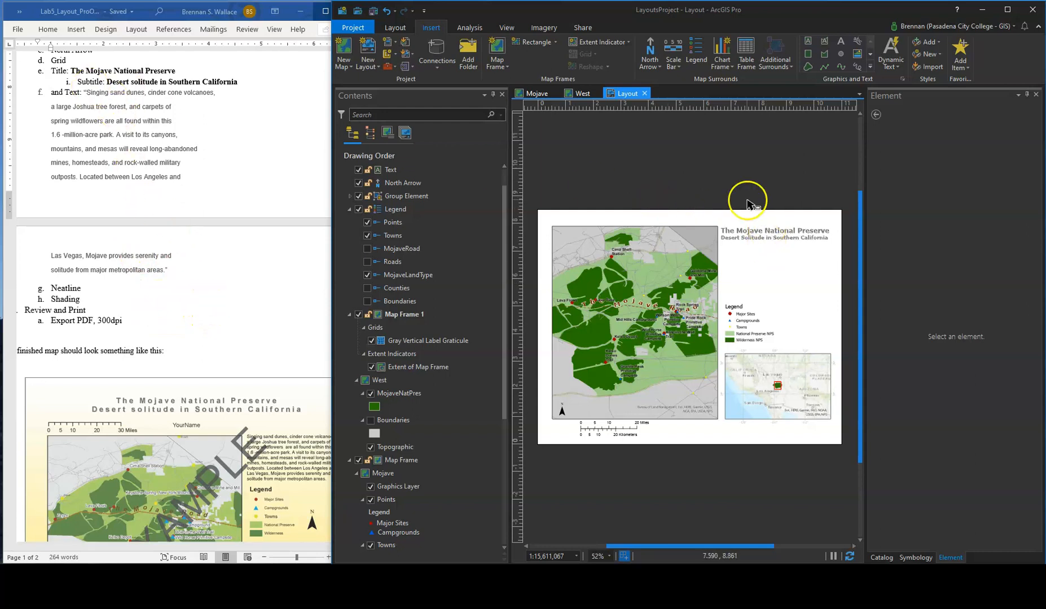
# Add a rectangular text box below the subtitle and fill it with the "Singing sand dunes, cinder cone volcanoes" paragraph copied from the Word document
pyautogui.click(809, 43)
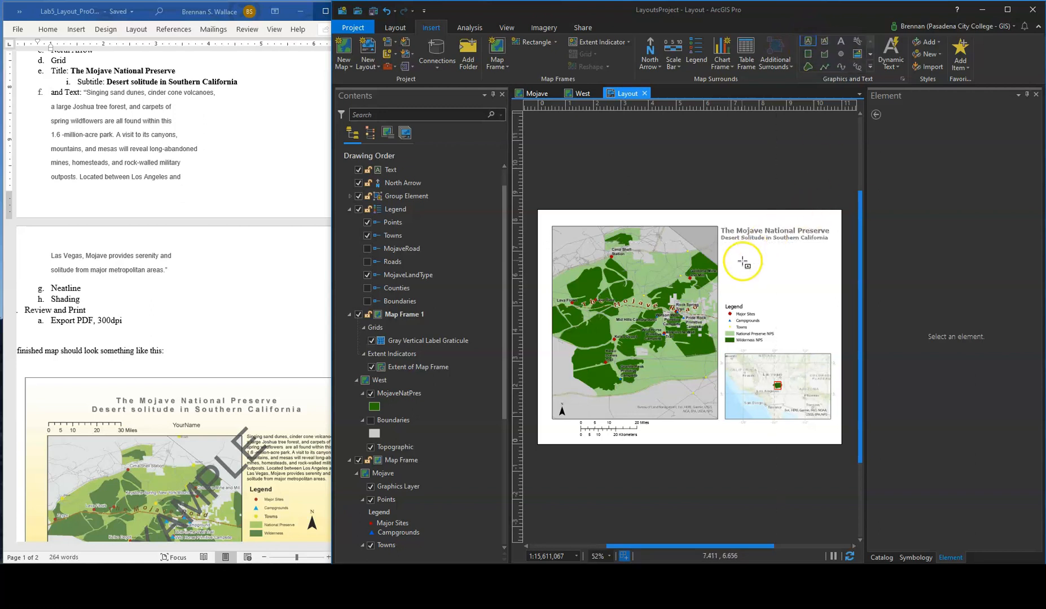
pyautogui.moveTo(725, 251); pyautogui.dragTo(812, 297)
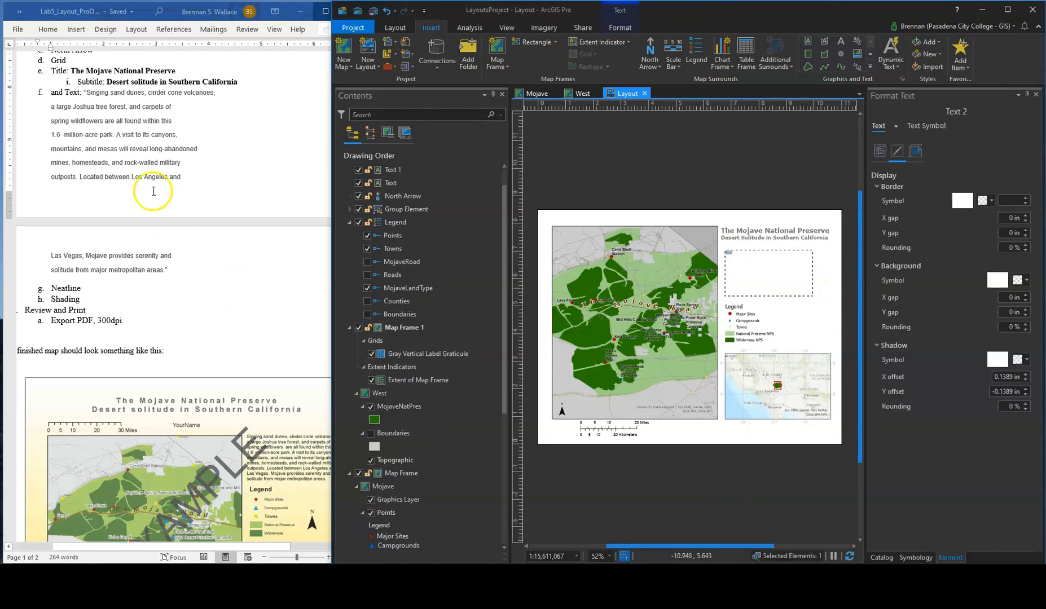
pyautogui.click(84, 90)
pyautogui.moveTo(88, 89); pyautogui.dragTo(165, 270)
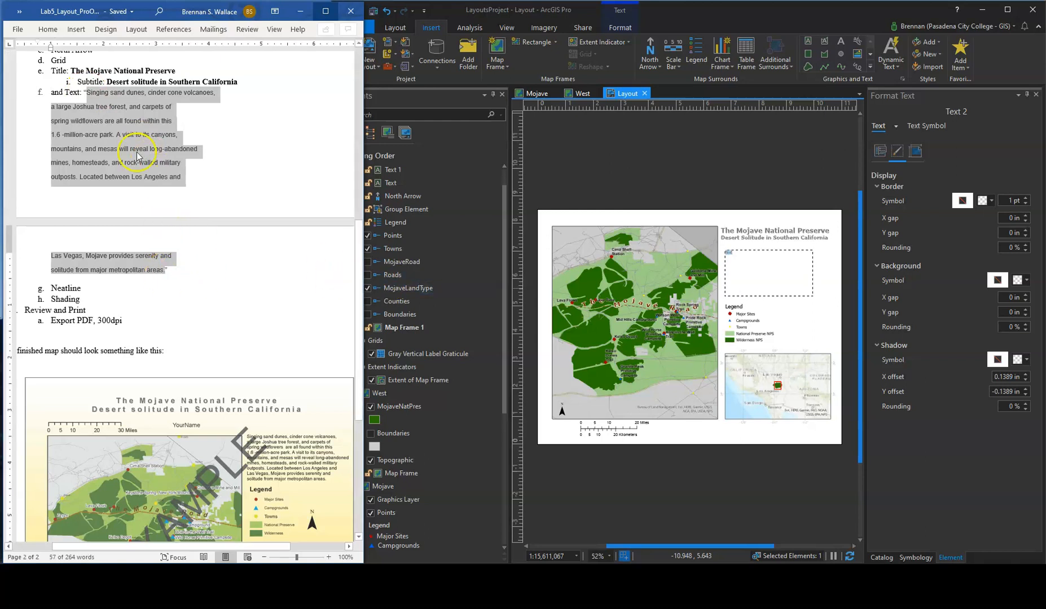
pyautogui.click(745, 269)
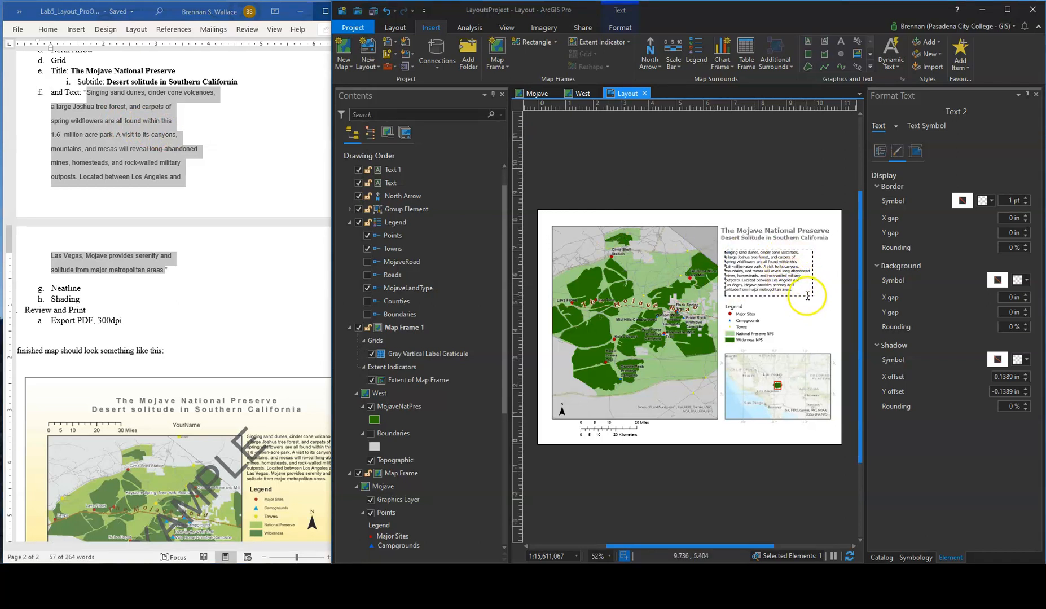
# Shift the descriptive paragraph's text box slightly to the right in the space between subtitle and legend
pyautogui.moveTo(813, 296); pyautogui.dragTo(799, 267)
pyautogui.scroll(5, 795, 271)
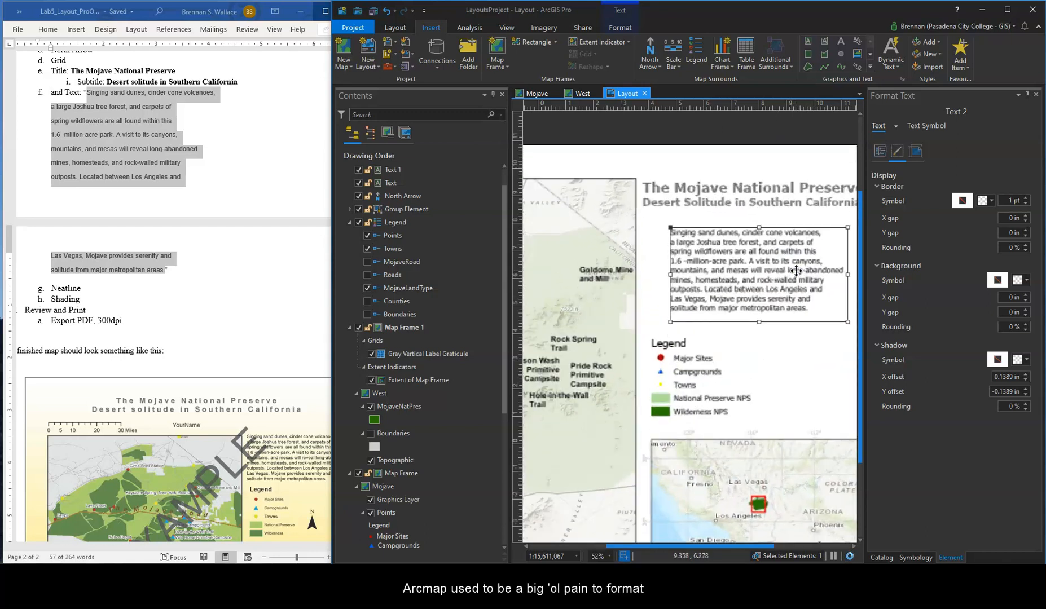
pyautogui.scroll(-1, 807, 279)
pyautogui.hotkey('ctrl', 'z')
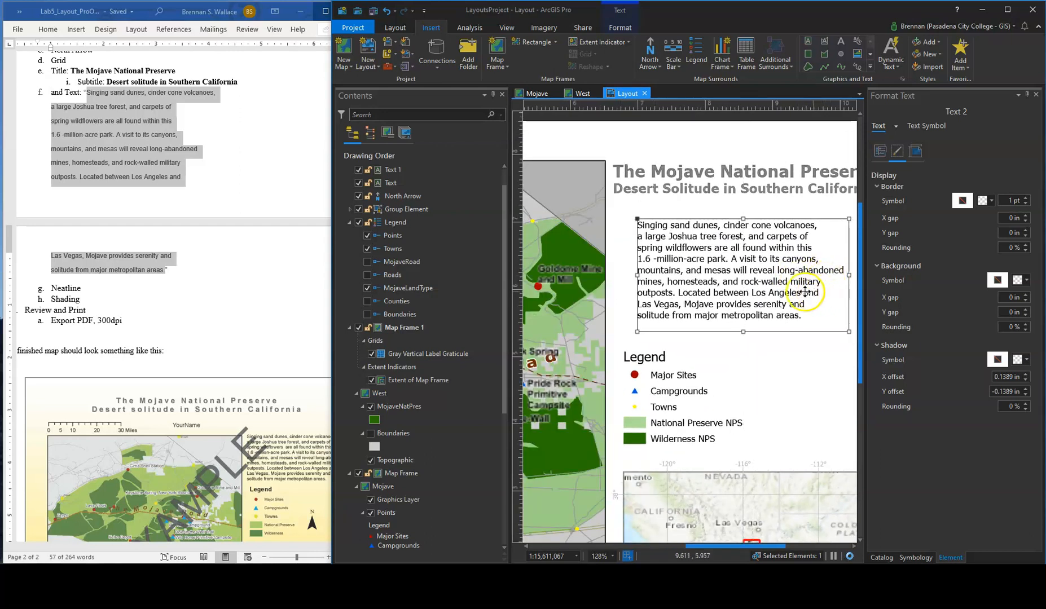
# Review the paragraph text box's placement, display, text and general options
pyautogui.click(923, 152)
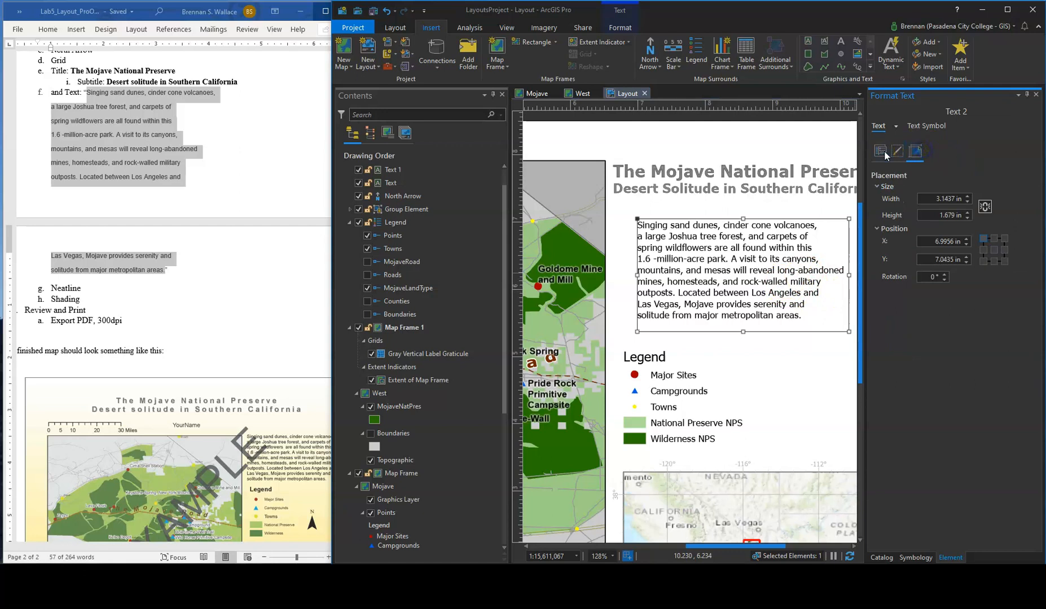
pyautogui.click(896, 152)
pyautogui.click(877, 157)
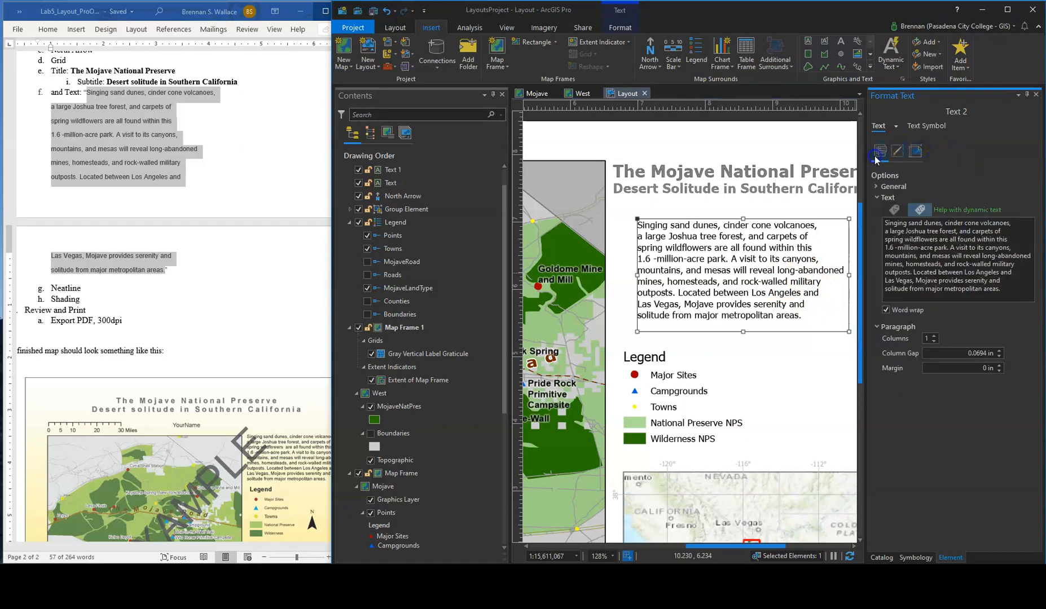
pyautogui.click(897, 152)
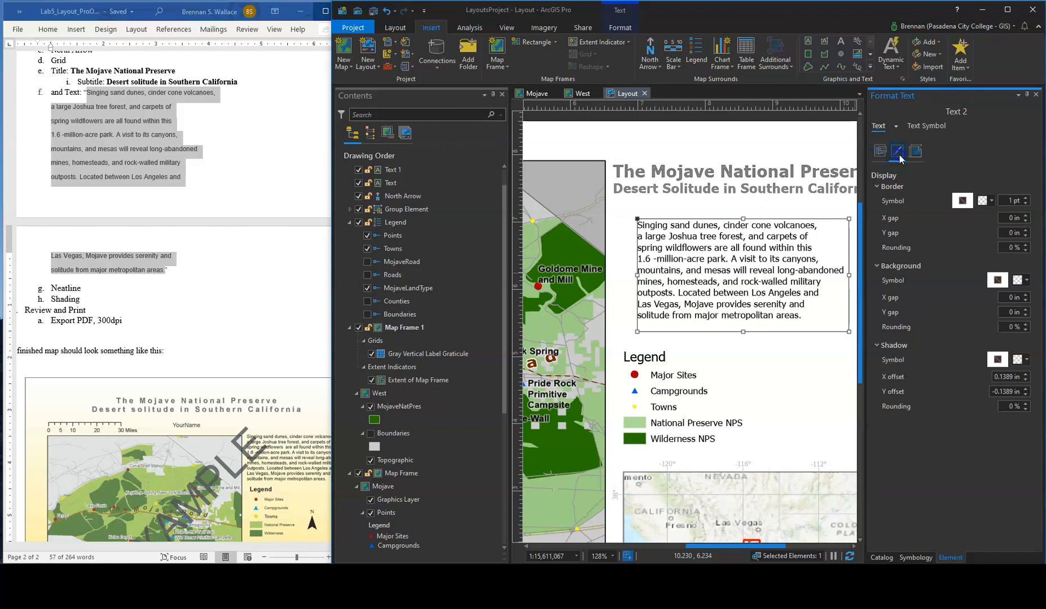
pyautogui.click(881, 153)
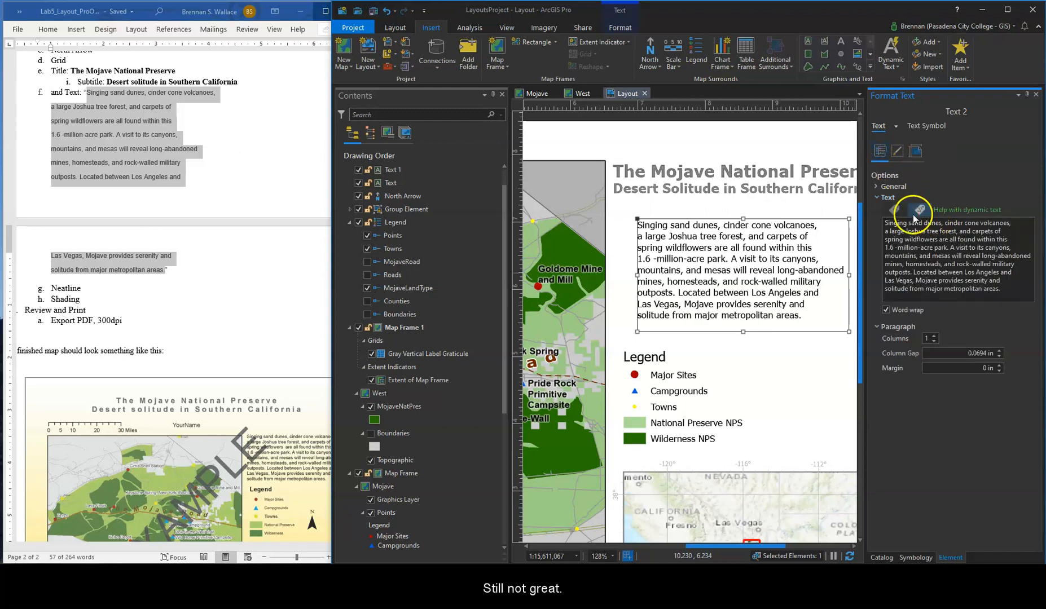
pyautogui.click(892, 186)
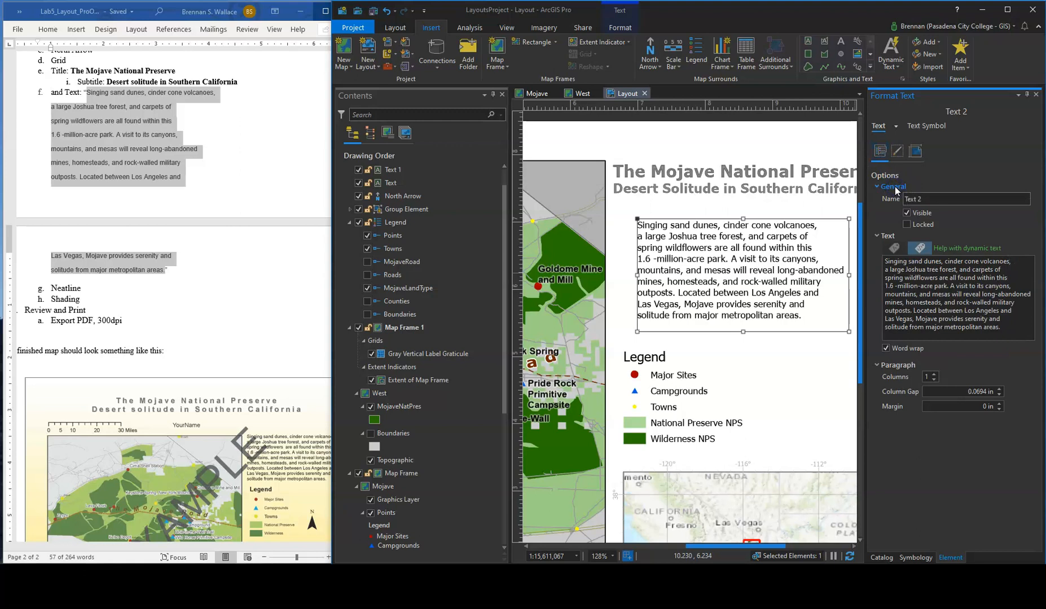
# Move the paragraph text box up so it sits directly beneath the subtitle
pyautogui.moveTo(746, 289); pyautogui.dragTo(746, 273)
pyautogui.click(754, 333)
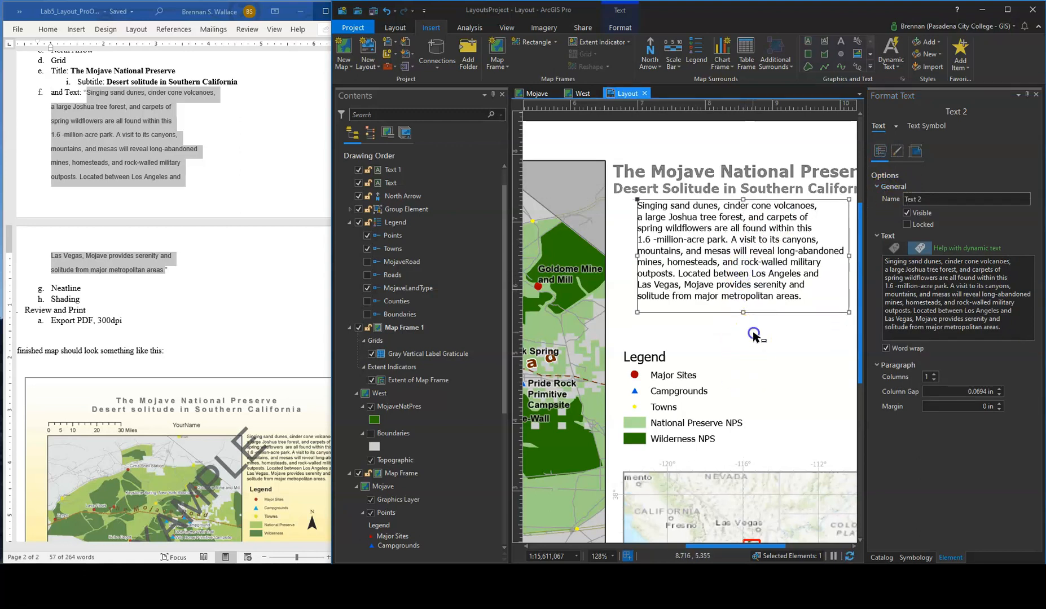
pyautogui.scroll(-1, 757, 334)
pyautogui.scroll(-2, 758, 336)
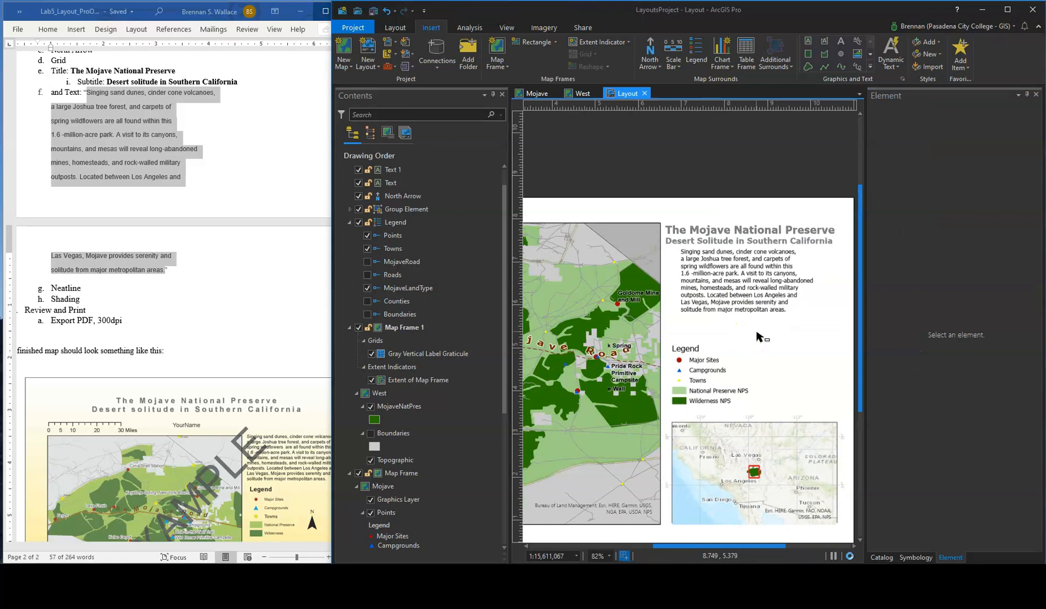
pyautogui.click(757, 297)
# Compare with the sample map in the lab document and move the grouped scale bars inside the main map frame beside the north arrow
pyautogui.scroll(-1, 149, 381)
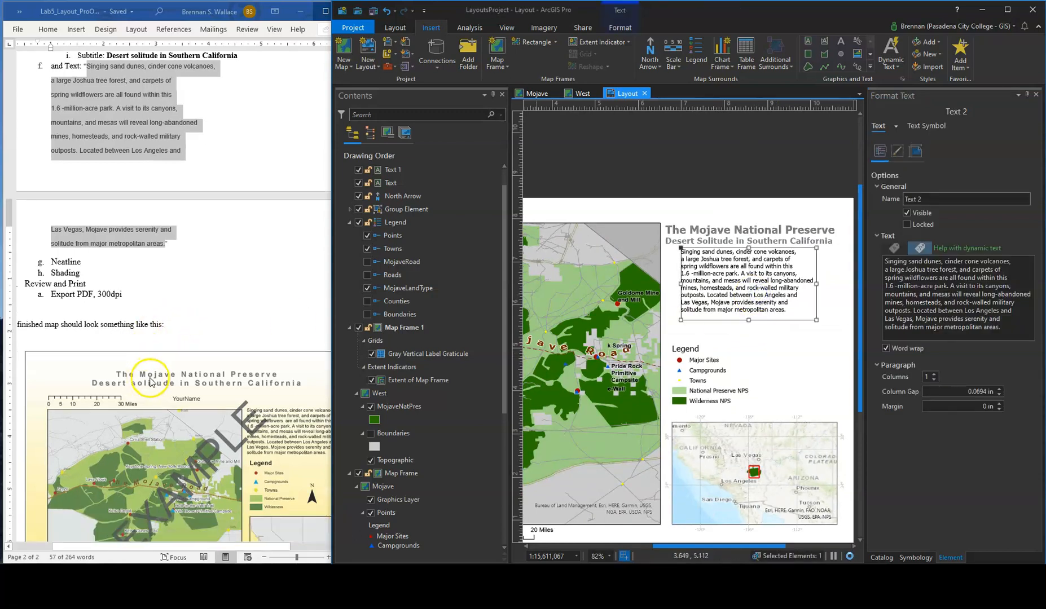
pyautogui.scroll(-2, 150, 382)
pyautogui.click(393, 28)
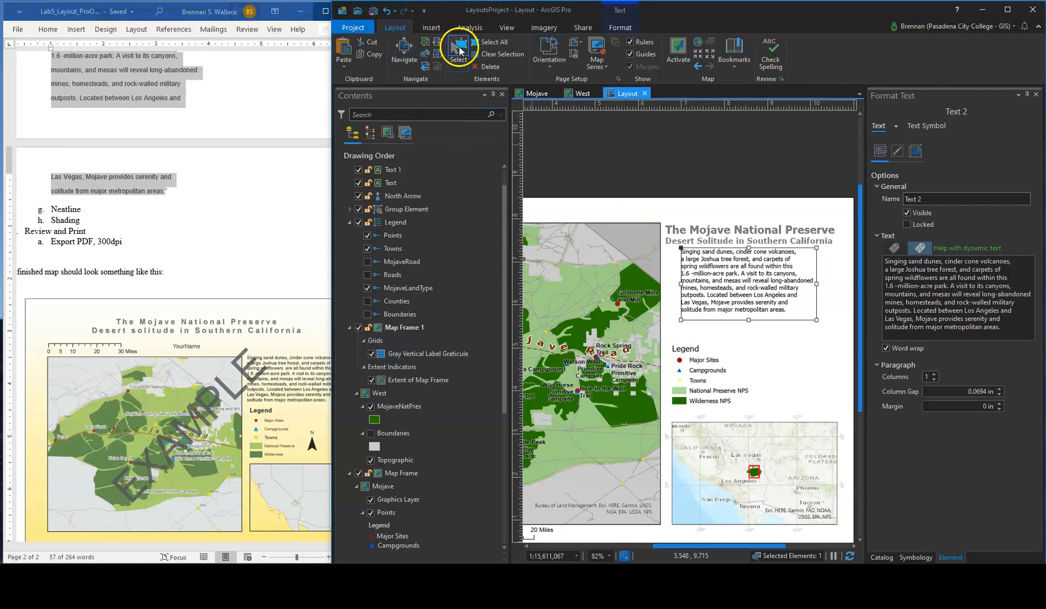
pyautogui.click(425, 41)
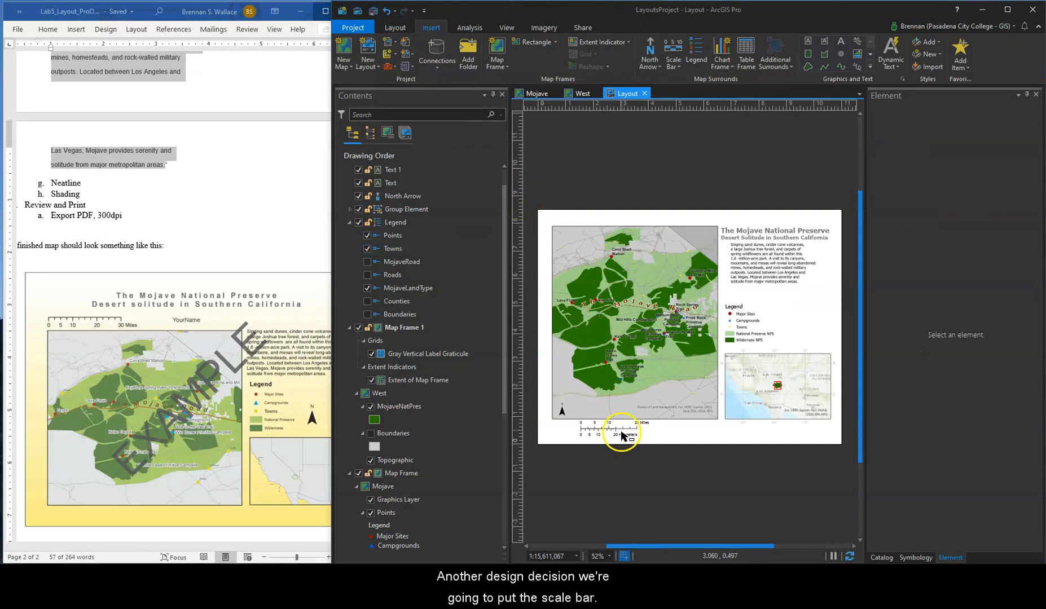
pyautogui.moveTo(621, 435); pyautogui.dragTo(609, 416)
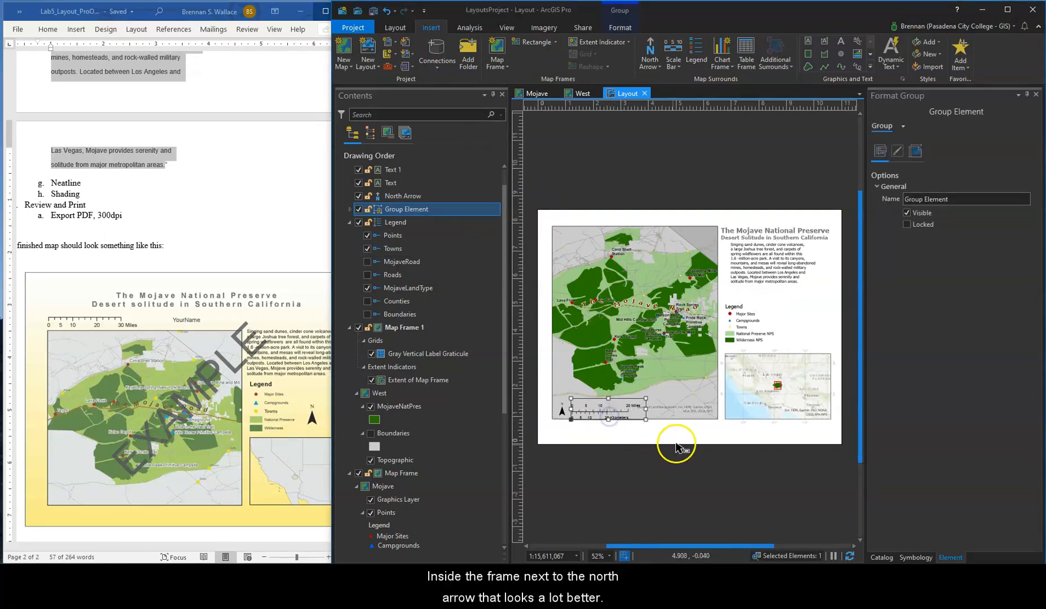
pyautogui.click(679, 439)
pyautogui.scroll(5, 626, 423)
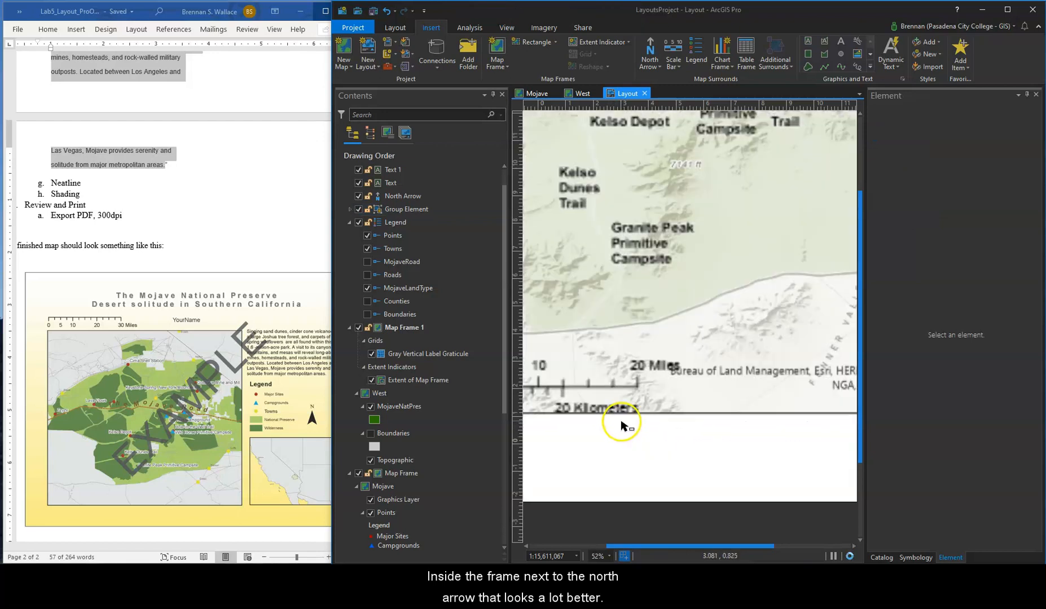
pyautogui.click(601, 387)
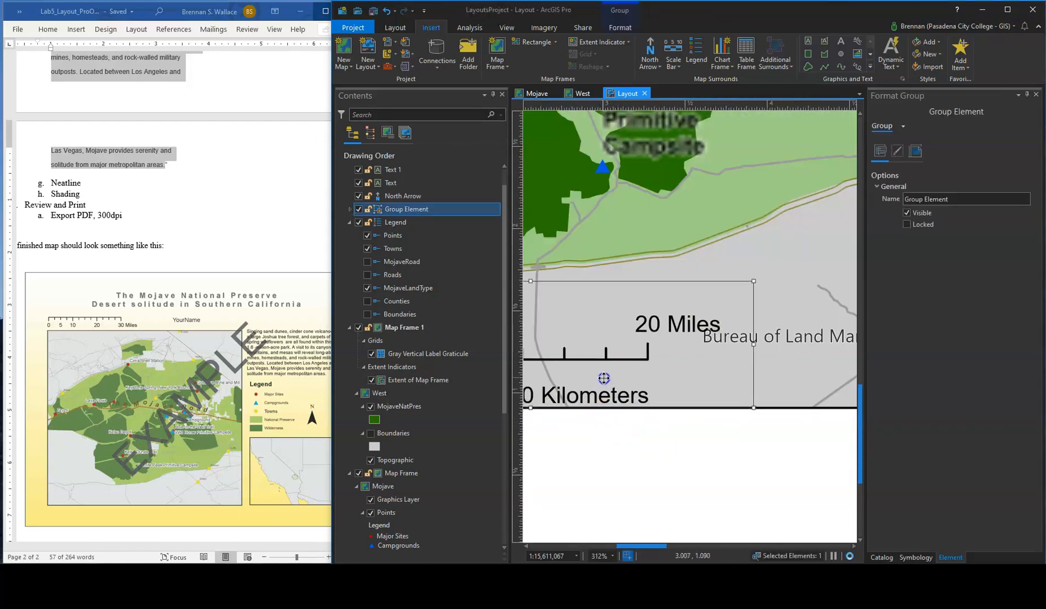
pyautogui.scroll(-3, 640, 418)
pyautogui.scroll(-5, 639, 410)
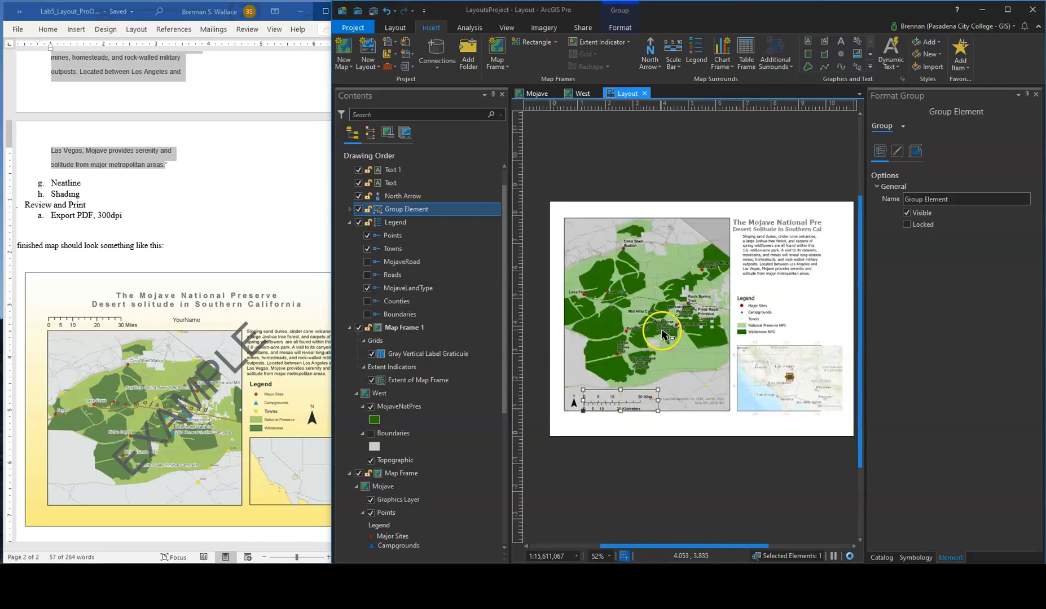
pyautogui.click(714, 176)
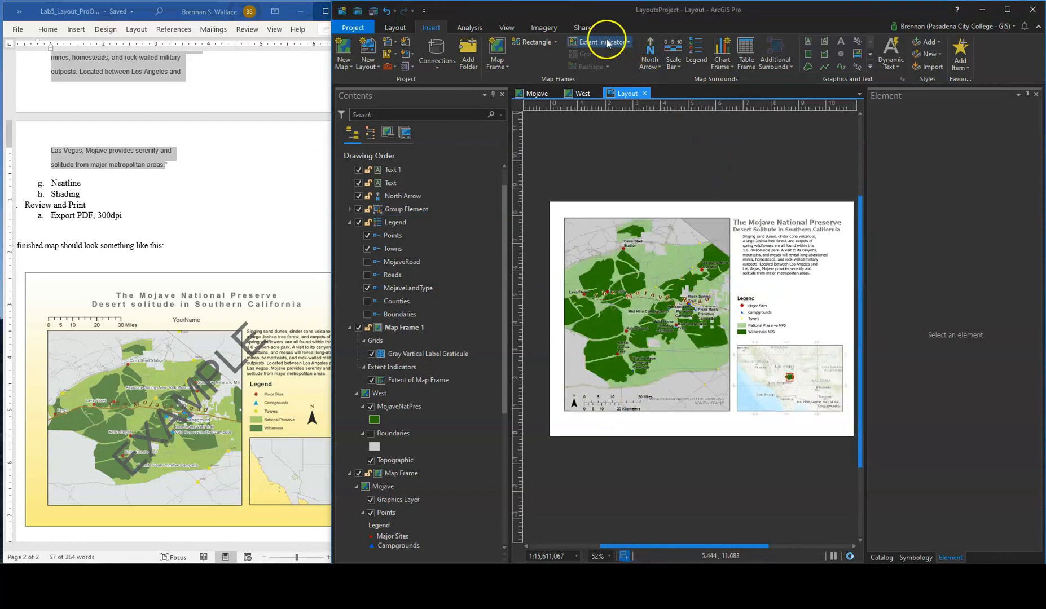
pyautogui.click(778, 62)
pyautogui.click(771, 78)
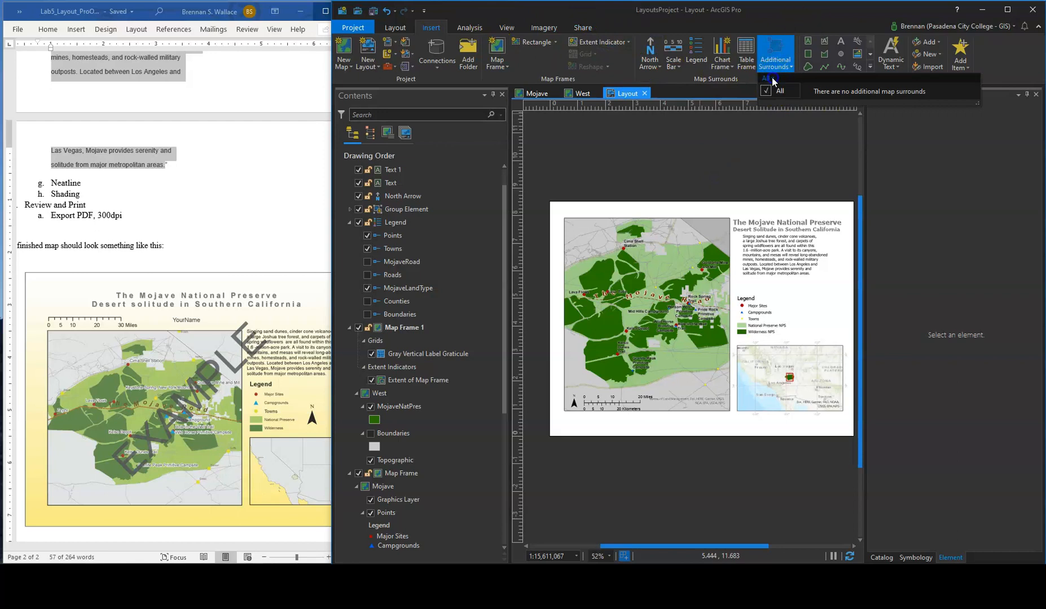
pyautogui.click(792, 40)
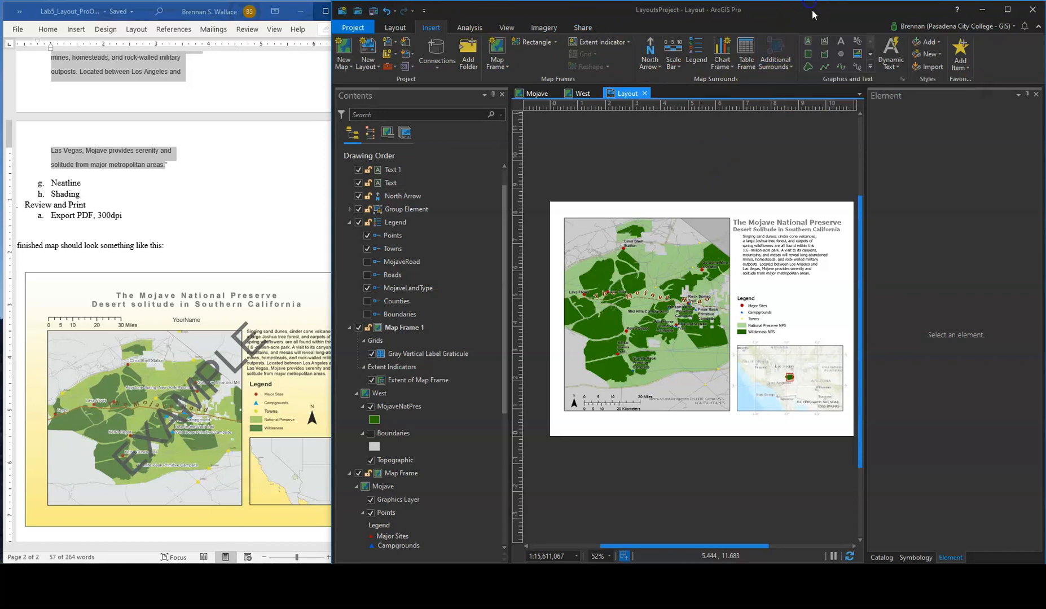
# Draw a neatline rectangle about 10.97 in wide and 8.48 in high around the edge of the layout page
pyautogui.click(809, 55)
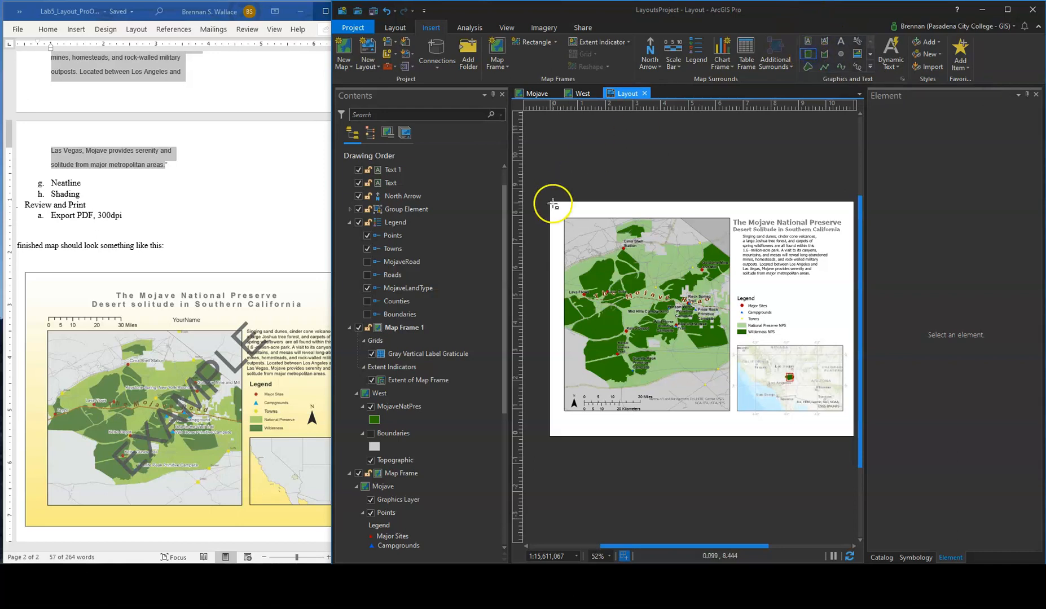
pyautogui.moveTo(550, 202)
pyautogui.mouseDown()
pyautogui.moveTo(801, 372)
pyautogui.moveTo(853, 435)
pyautogui.mouseUp()
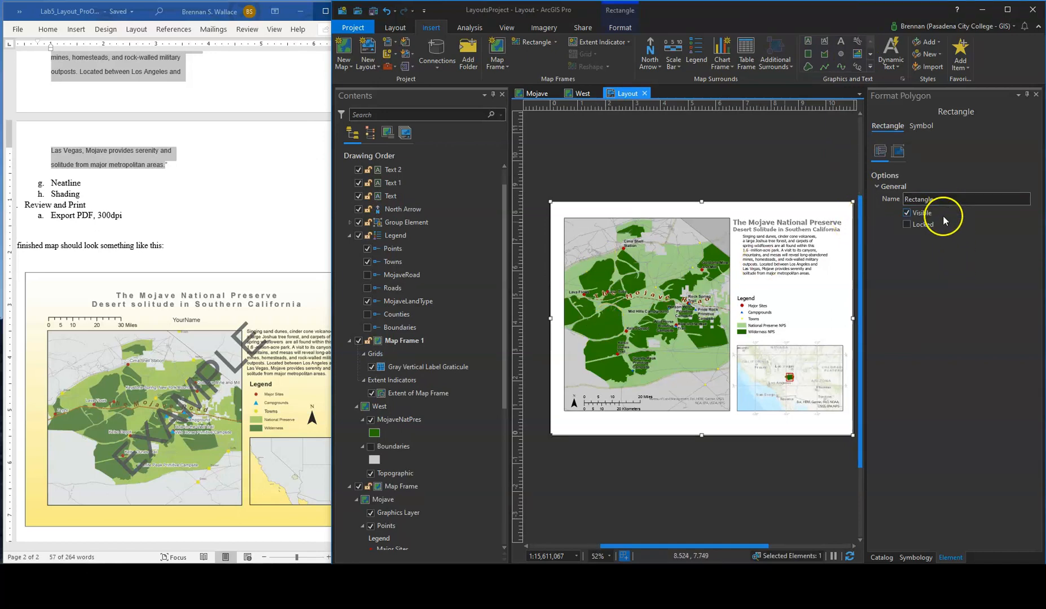
pyautogui.click(902, 153)
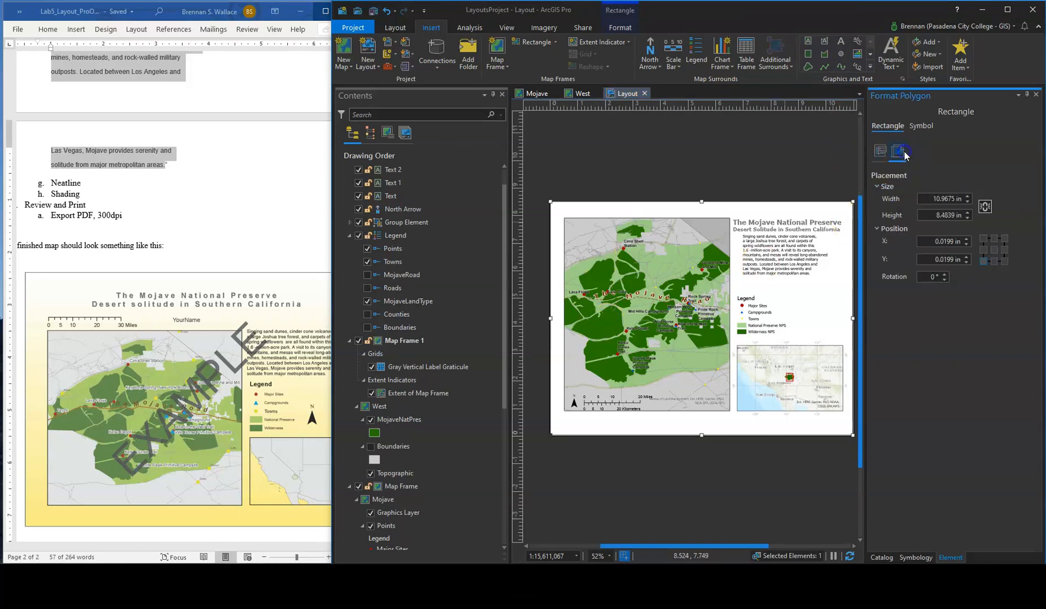
pyautogui.rightClick(789, 210)
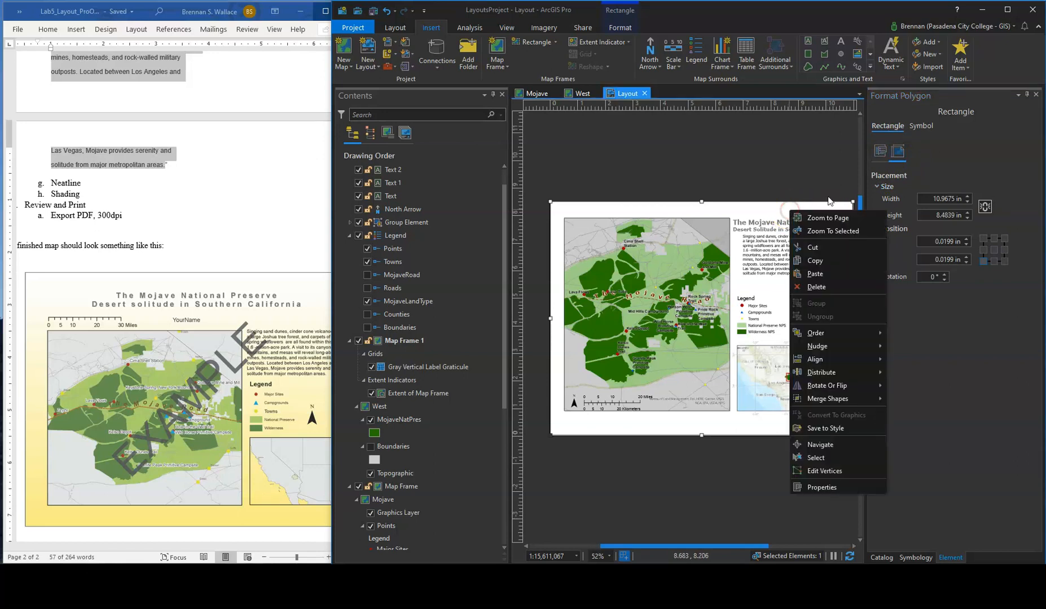
# Change the neatline rectangle's symbol layer from solid fill to Gradient fill
pyautogui.click(919, 127)
pyautogui.click(920, 149)
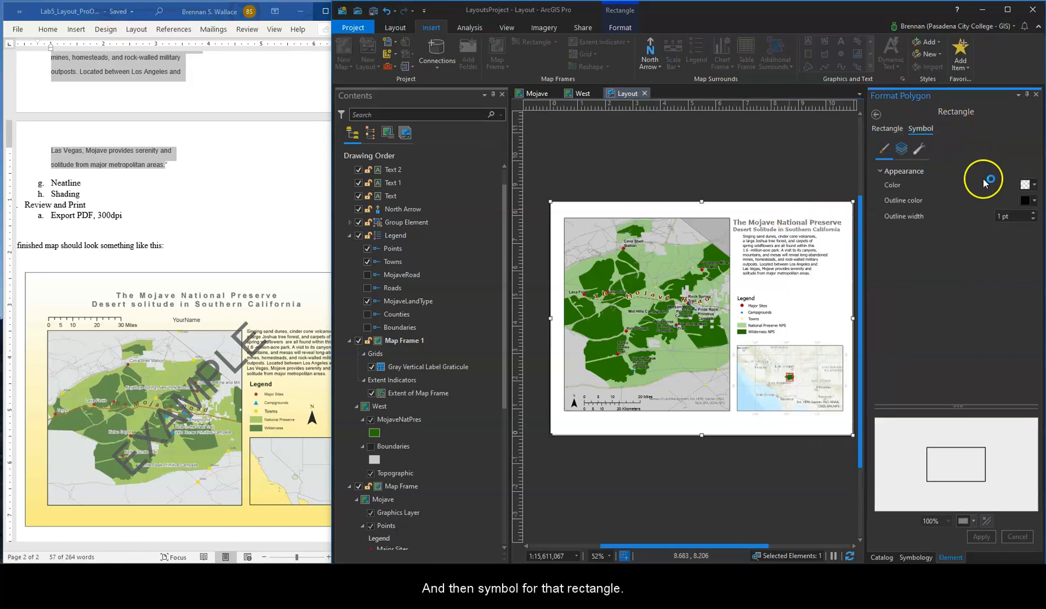
pyautogui.click(902, 150)
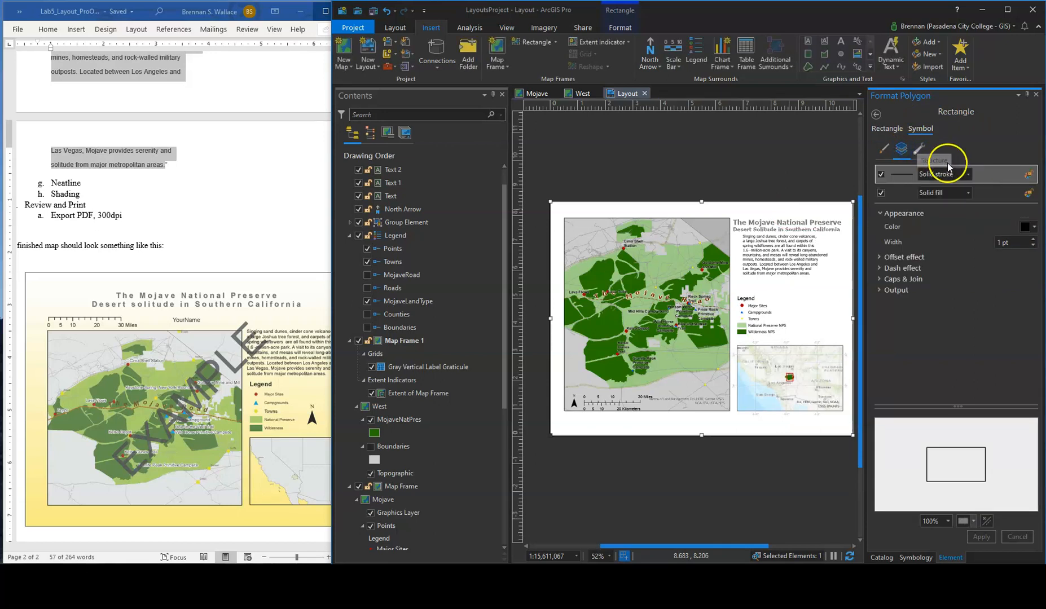
pyautogui.click(968, 193)
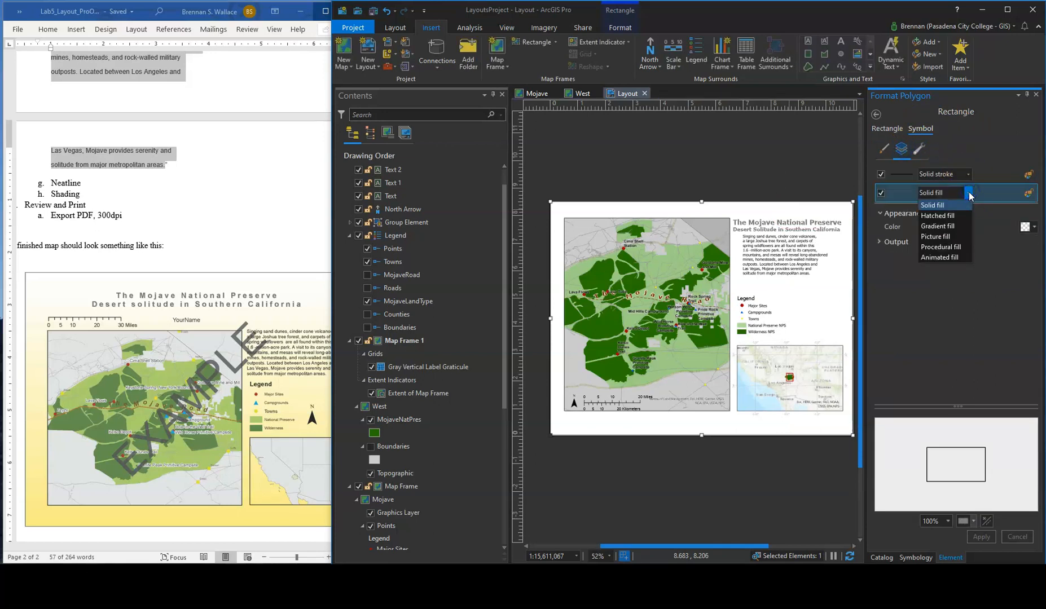
pyautogui.click(957, 219)
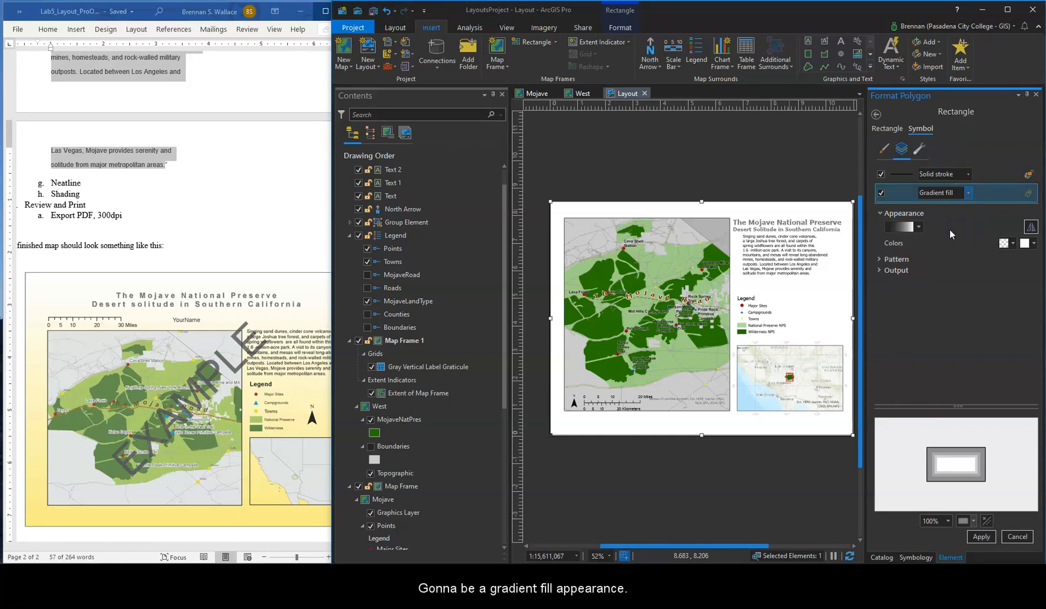
# Change the neatline rectangle's second gradient color from white to a pale yellow
pyautogui.click(918, 228)
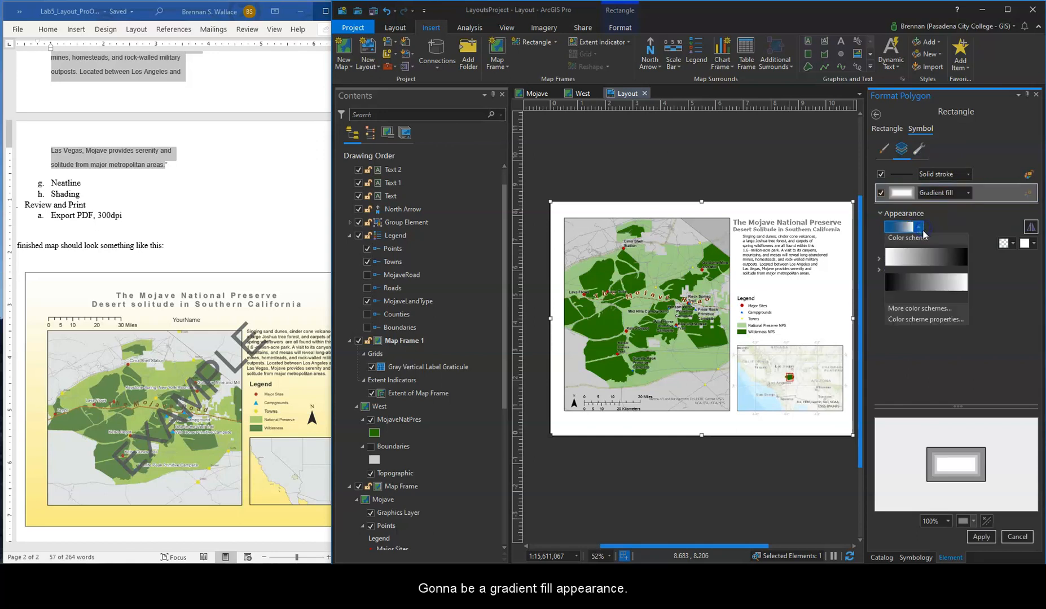
pyautogui.click(879, 260)
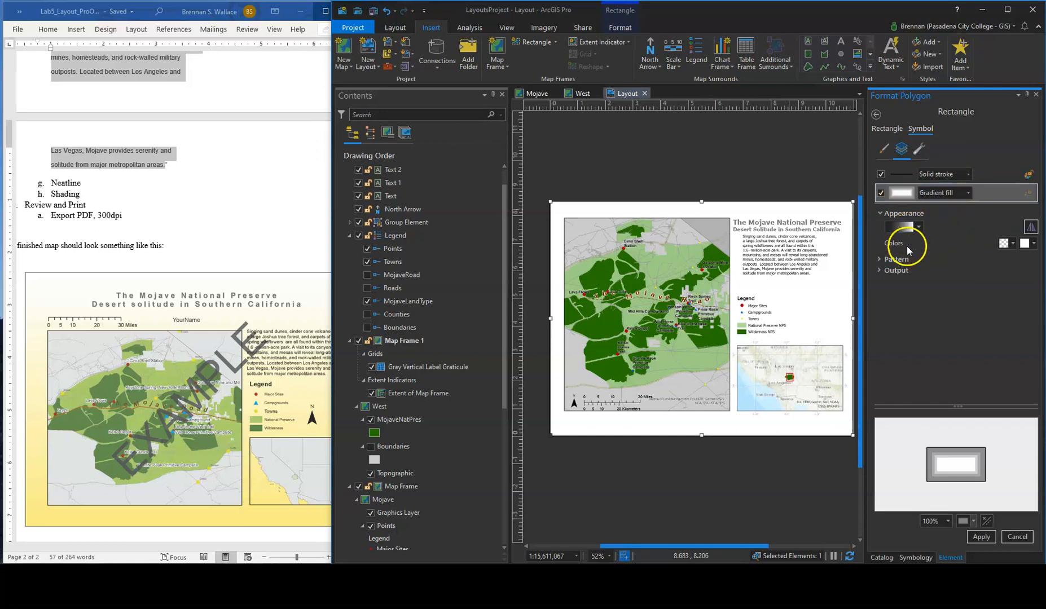
pyautogui.click(1035, 246)
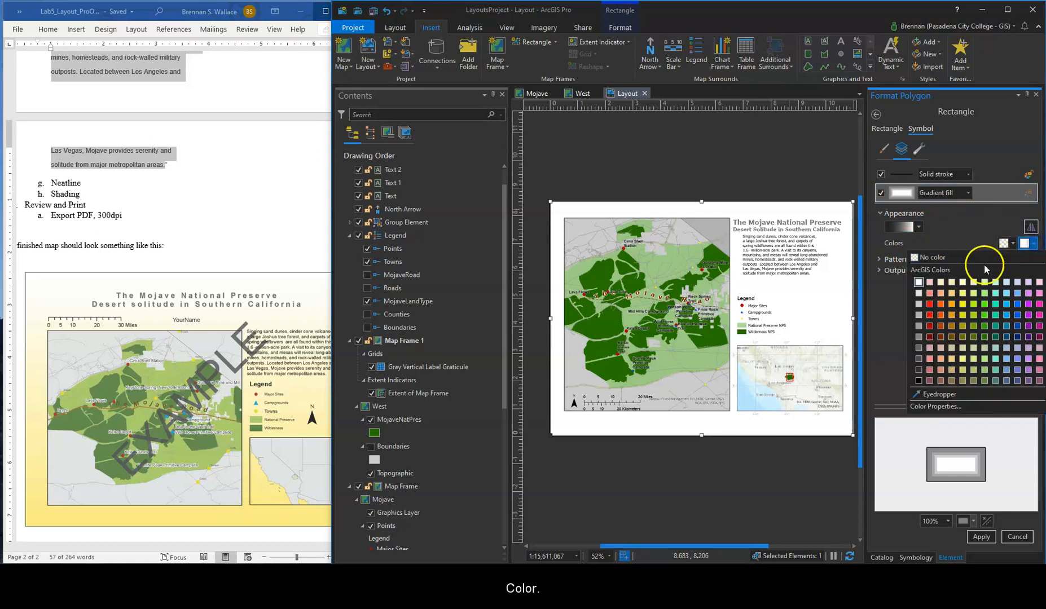
pyautogui.click(953, 284)
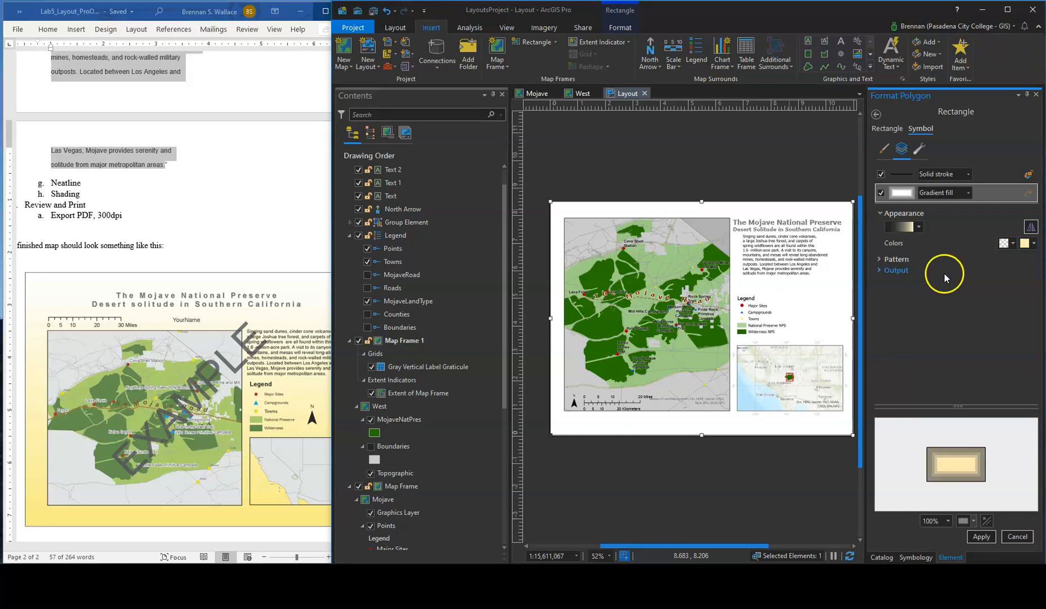
# Set the rectangle's gradient pattern direction to Linear, keeping the angle at 90°
pyautogui.click(899, 259)
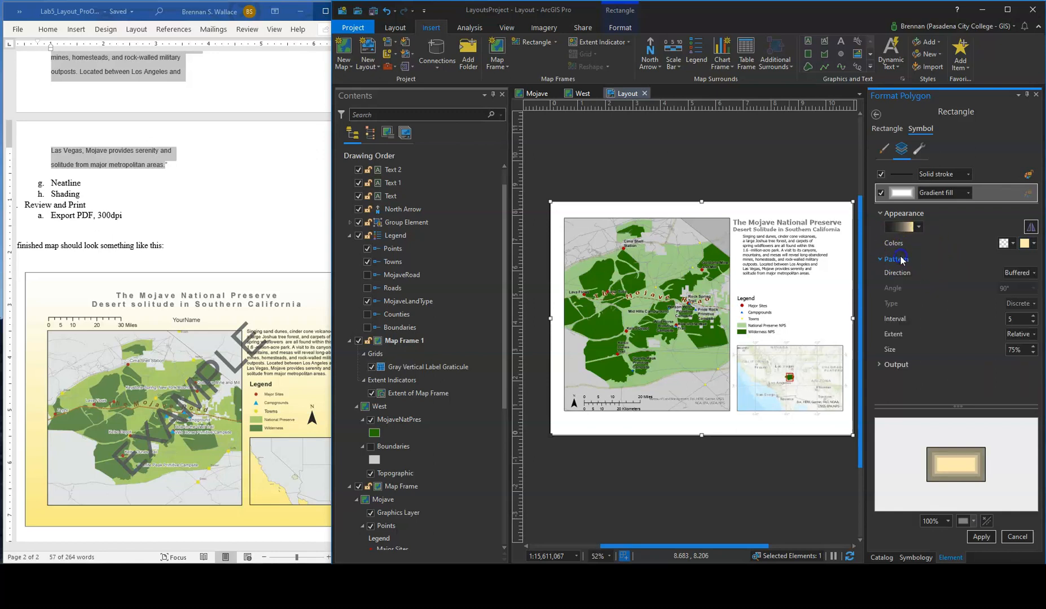
pyautogui.click(1035, 273)
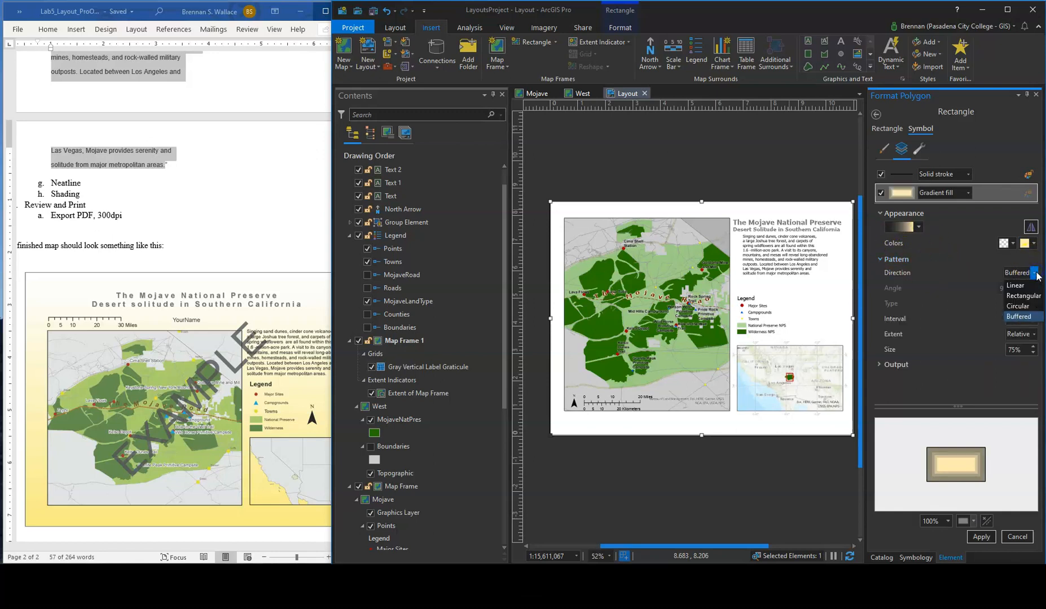
pyautogui.click(996, 304)
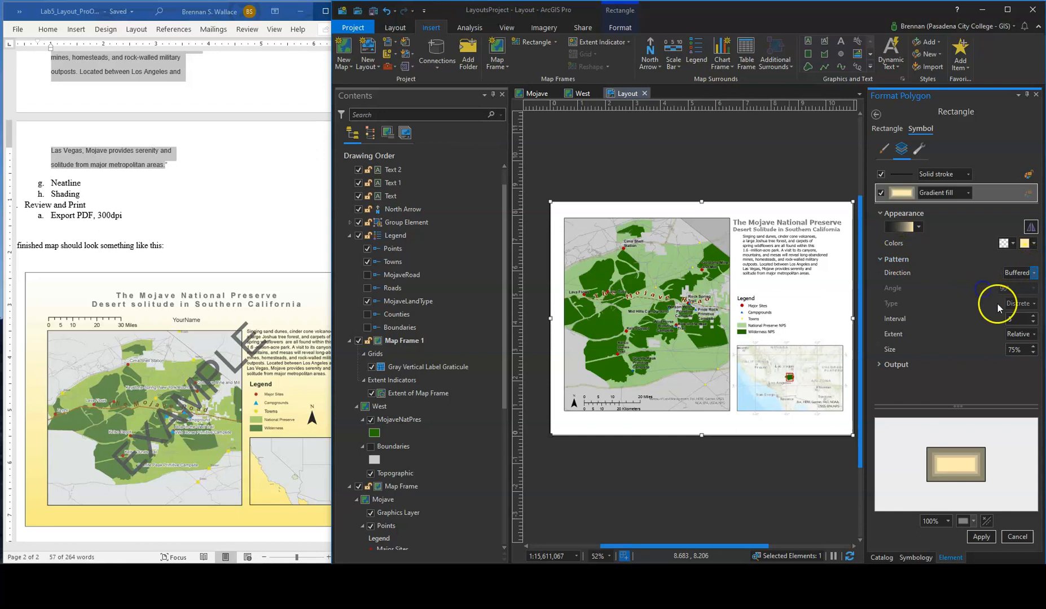
pyautogui.click(1035, 273)
pyautogui.click(1011, 280)
pyautogui.click(1036, 275)
pyautogui.click(1024, 273)
pyautogui.click(1033, 289)
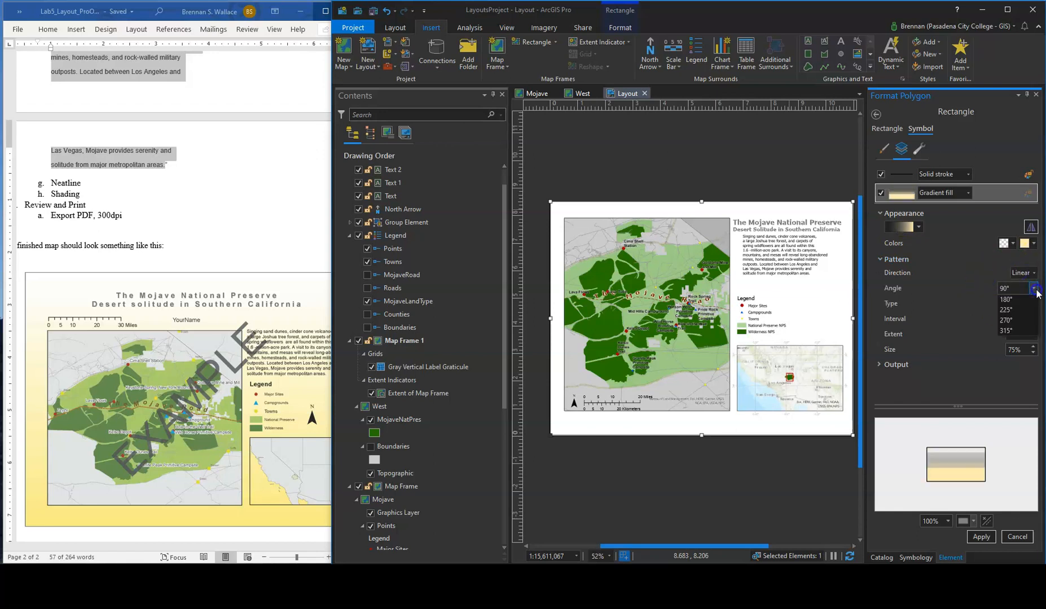
pyautogui.click(986, 294)
# Set the gradient interval to 300 for a smoother blend and apply the symbol changes to the rectangle
pyautogui.click(1018, 319)
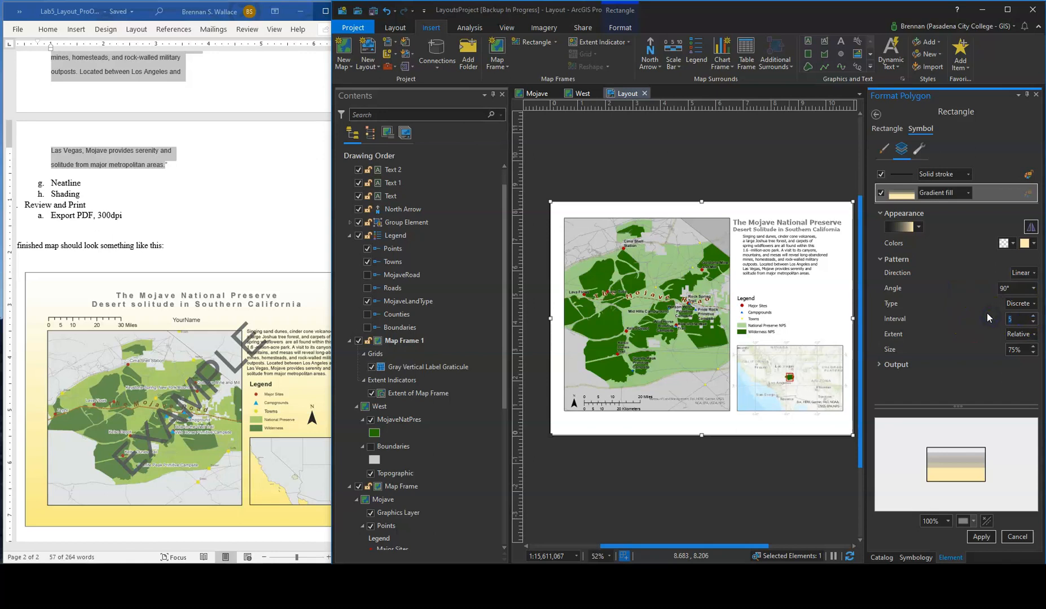
pyautogui.click(983, 375)
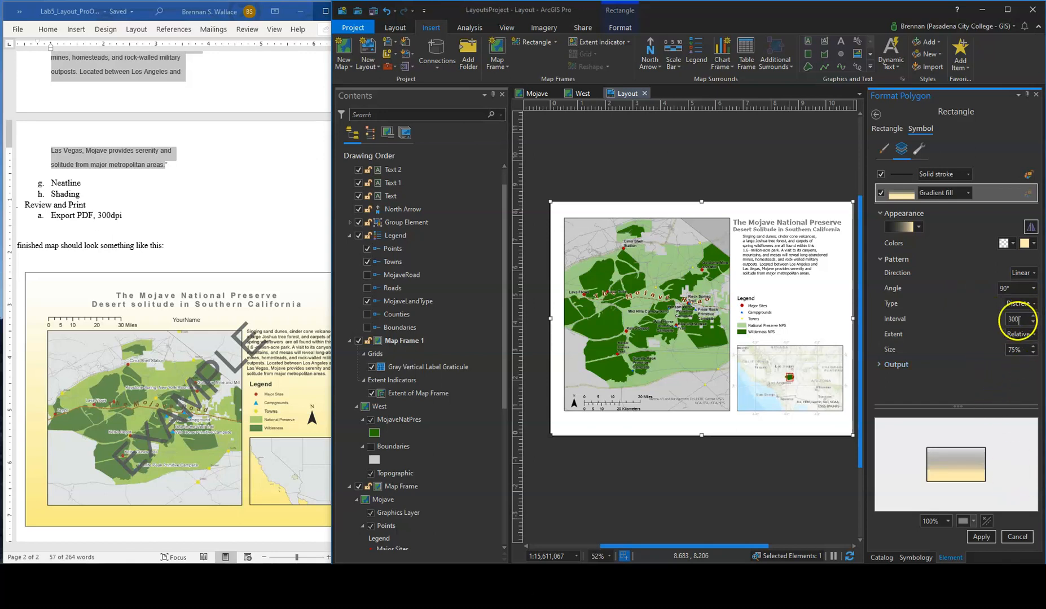
pyautogui.click(981, 536)
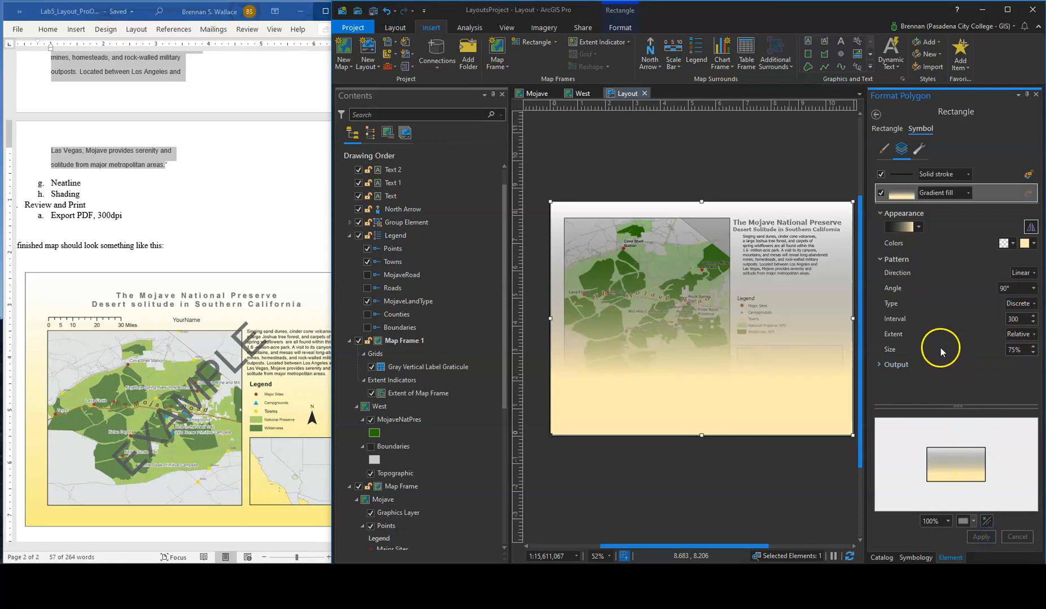
# Send the gradient-filled rectangle to the back, behind all other layout elements
pyautogui.click(897, 367)
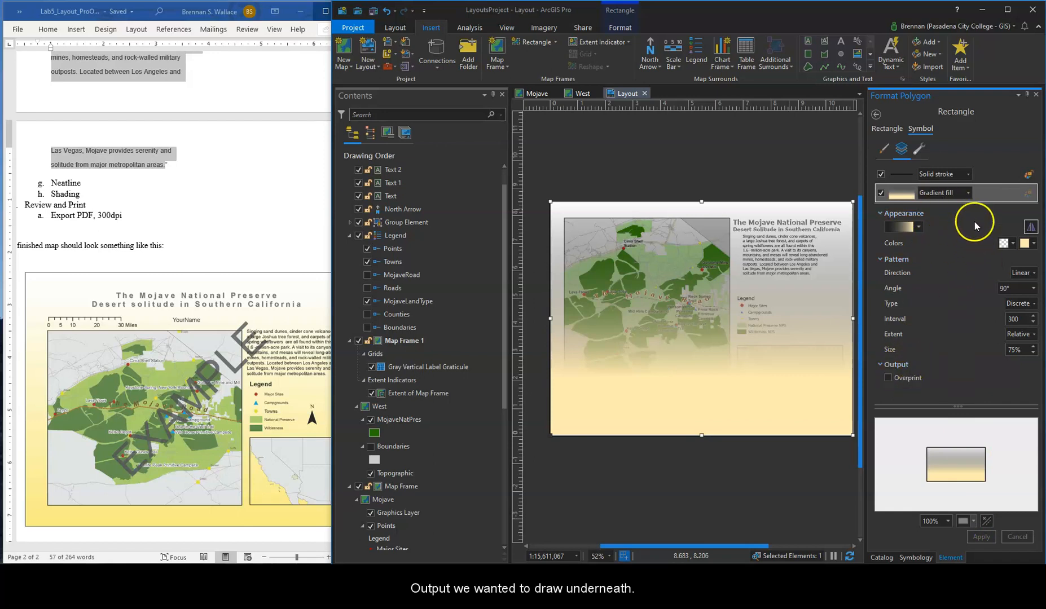
pyautogui.click(920, 150)
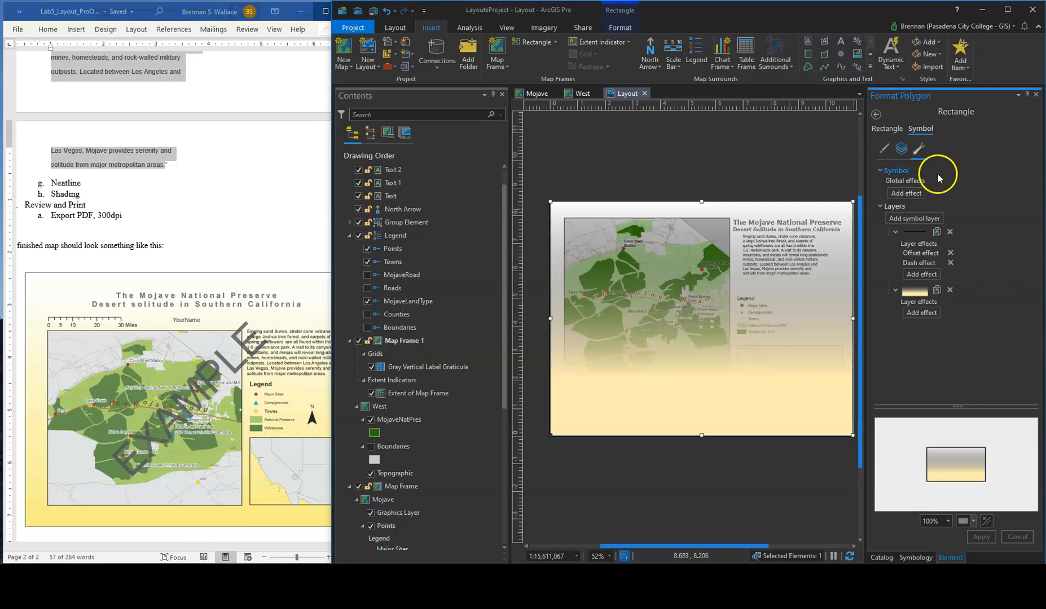
pyautogui.rightClick(820, 394)
pyautogui.click(789, 393)
pyautogui.moveTo(791, 397); pyautogui.dragTo(793, 415)
pyautogui.rightClick(792, 414)
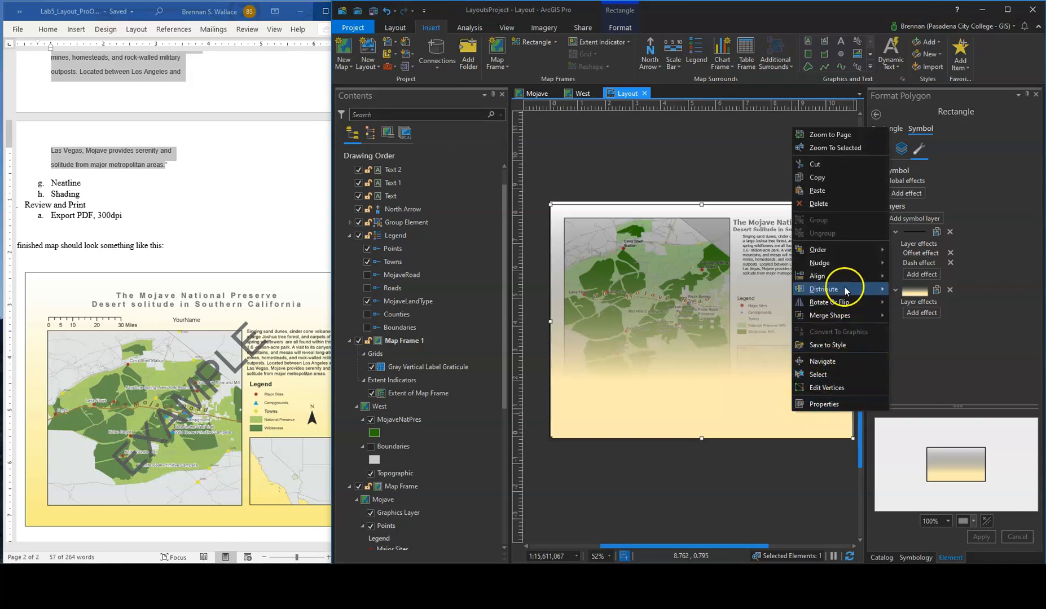
pyautogui.moveTo(855, 254)
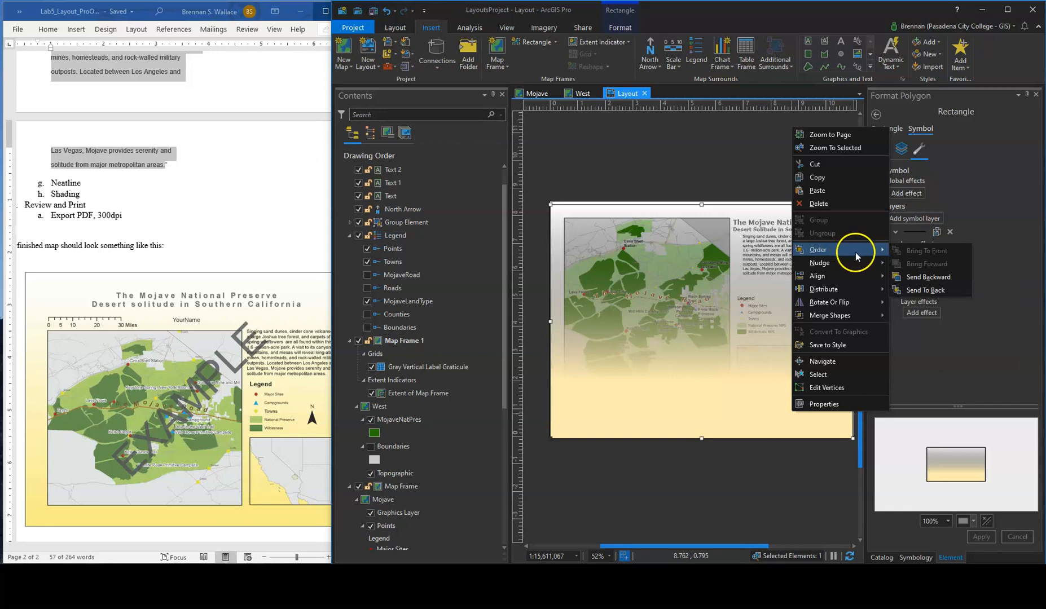
pyautogui.click(928, 290)
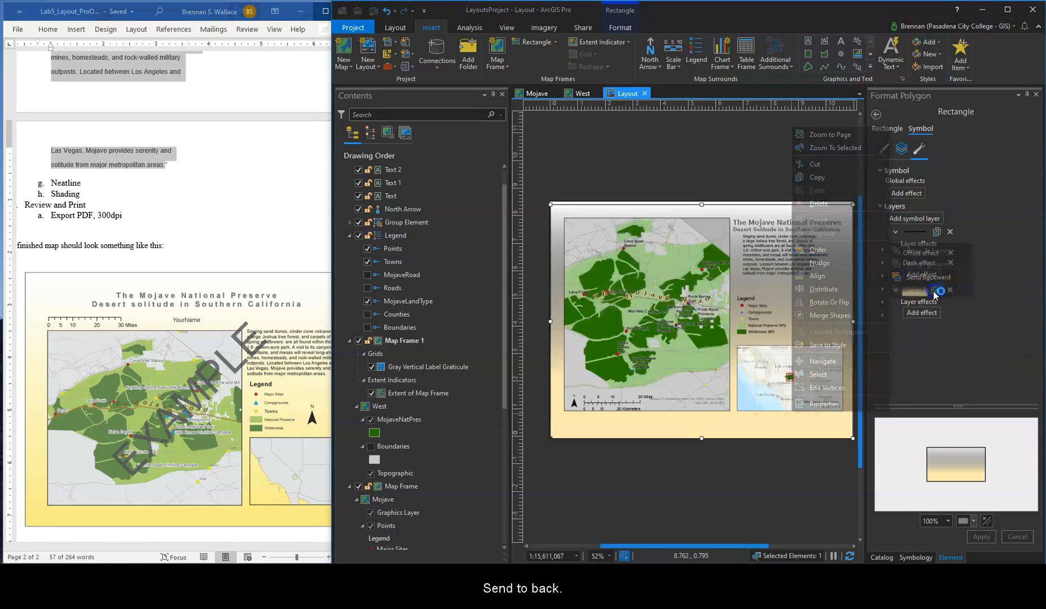
# Stretch the background rectangle's upper and right edges to cover the whole page, about 11.01 in wide and 8.64 in high
pyautogui.click(784, 162)
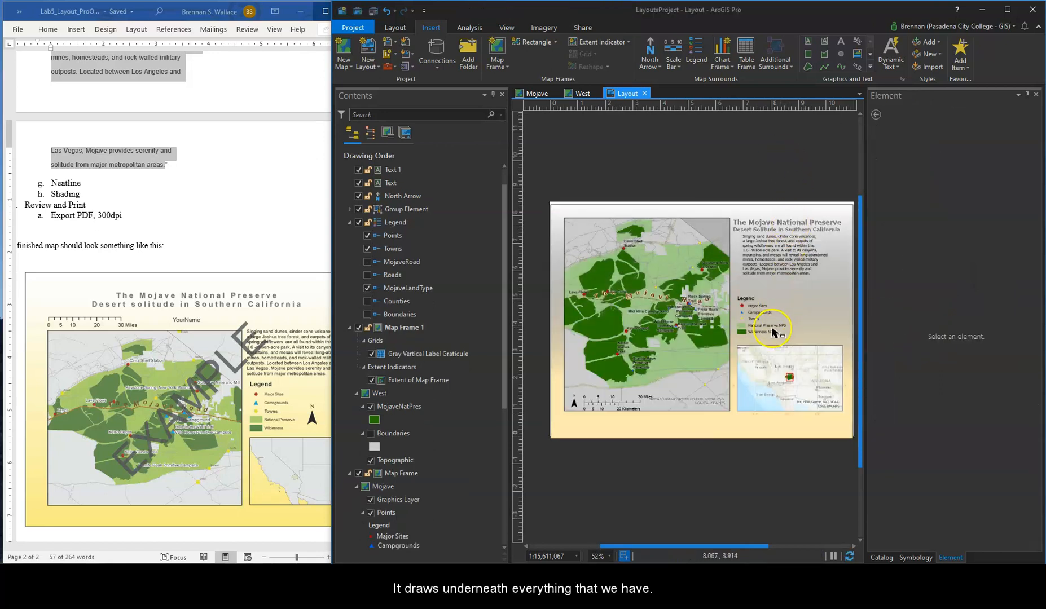
pyautogui.click(729, 207)
pyautogui.moveTo(702, 206); pyautogui.dragTo(702, 201)
pyautogui.click(715, 182)
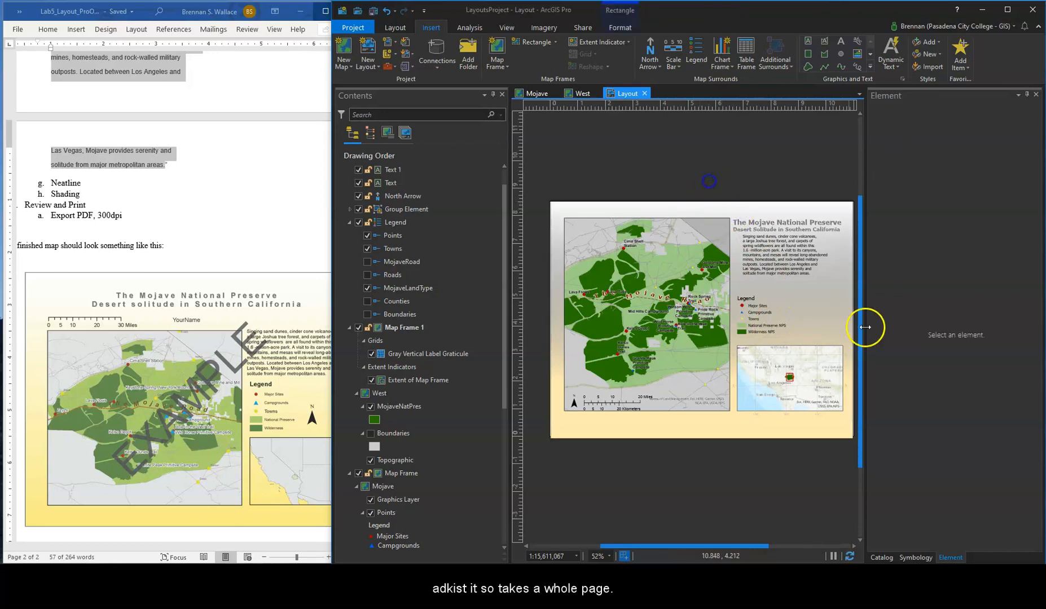
pyautogui.click(844, 321)
pyautogui.moveTo(854, 320); pyautogui.dragTo(856, 321)
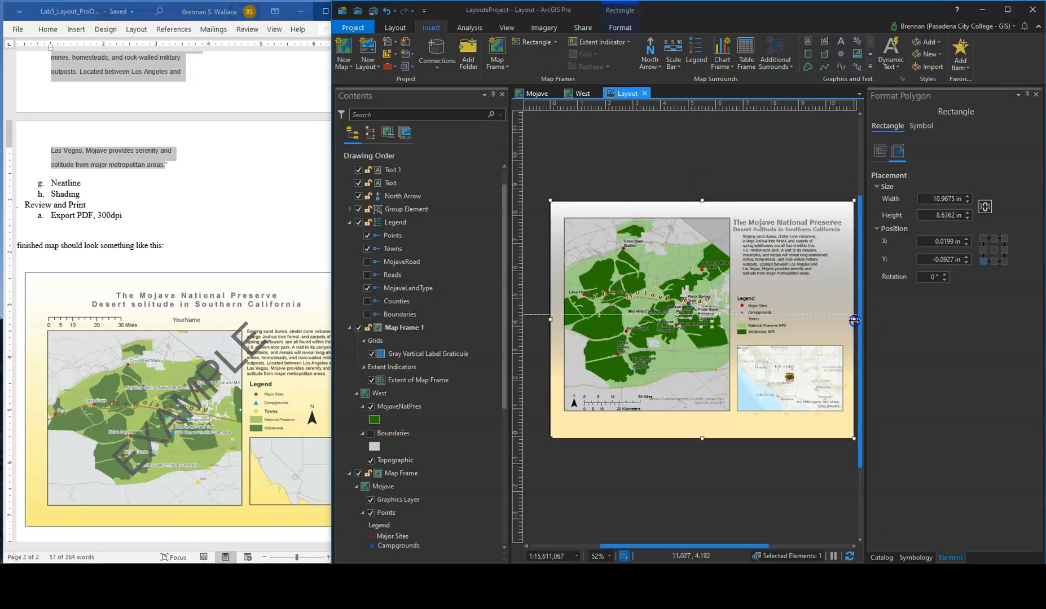
pyautogui.click(631, 150)
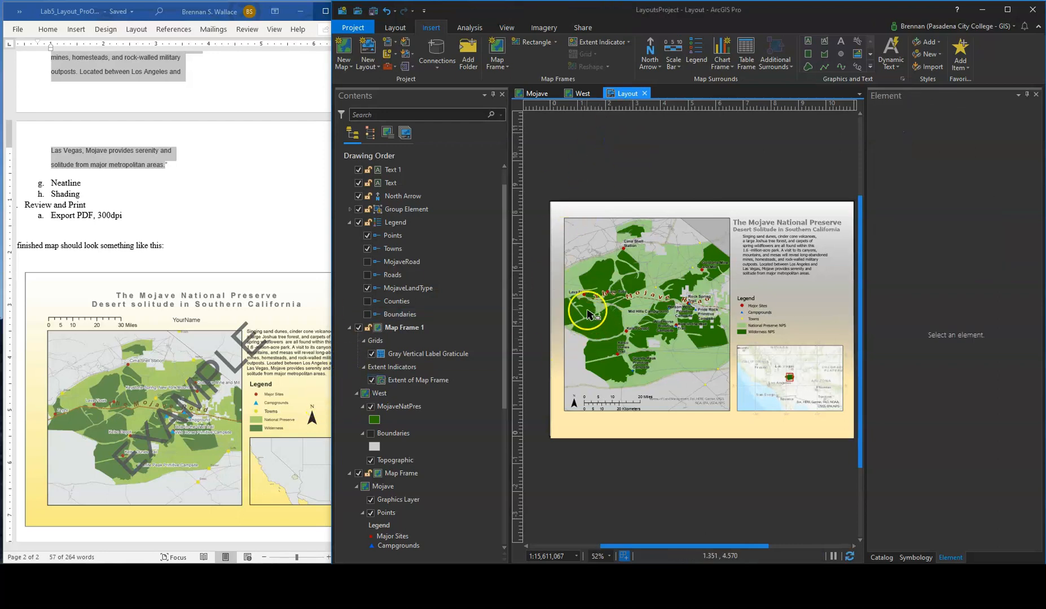
# Move the paragraph down slightly, and nudge the title, subtitle, paragraph, main map frame and background rectangle up together by about 0.02 in
pyautogui.moveTo(780, 256); pyautogui.dragTo(784, 266)
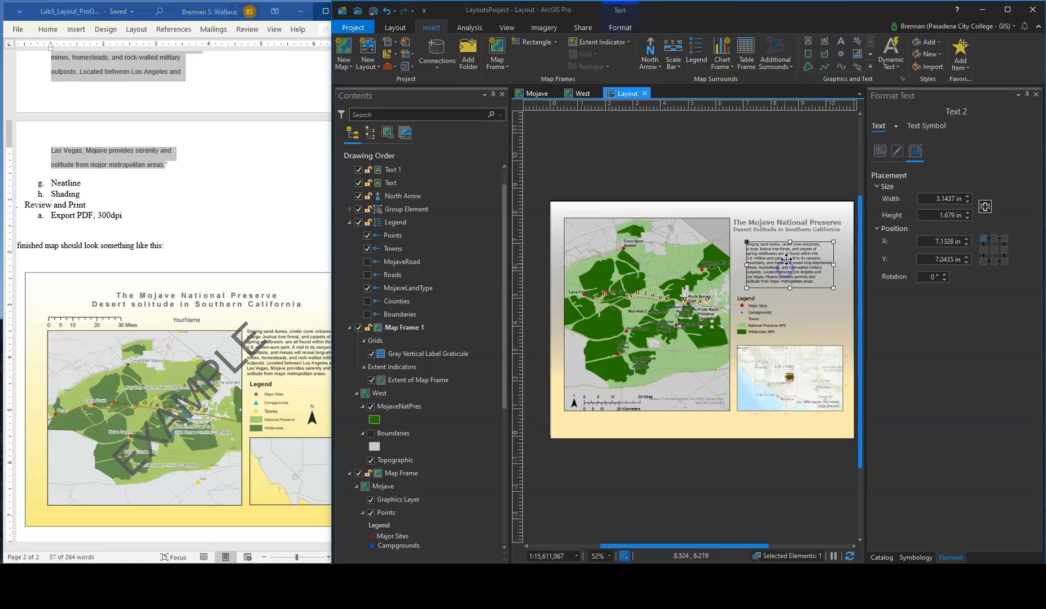
pyautogui.click(791, 231)
pyautogui.moveTo(718, 216); pyautogui.dragTo(784, 239)
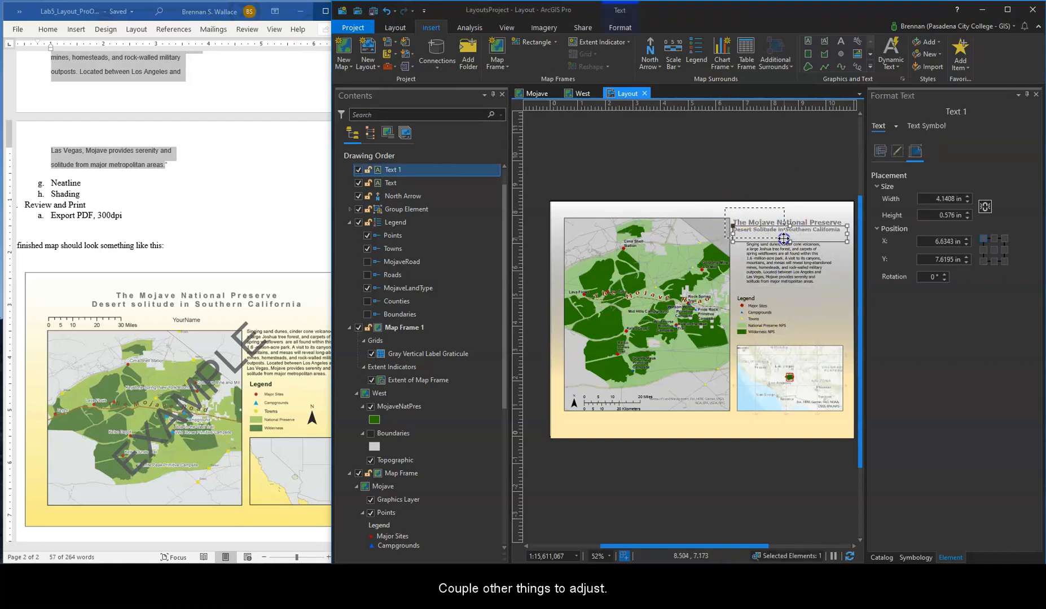
pyautogui.moveTo(855, 249); pyautogui.dragTo(855, 249)
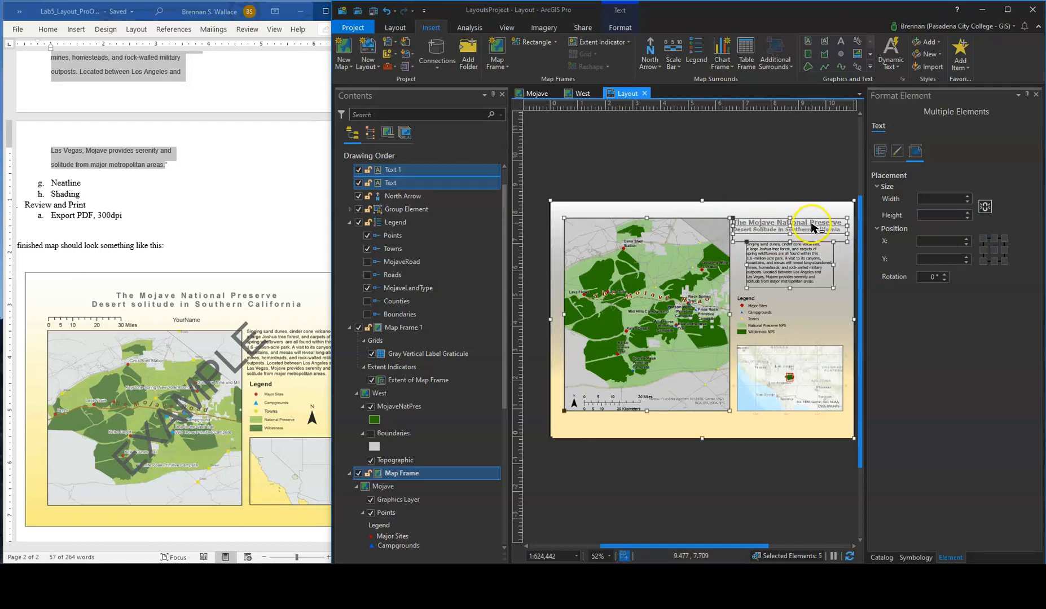
pyautogui.moveTo(812, 221); pyautogui.dragTo(812, 220)
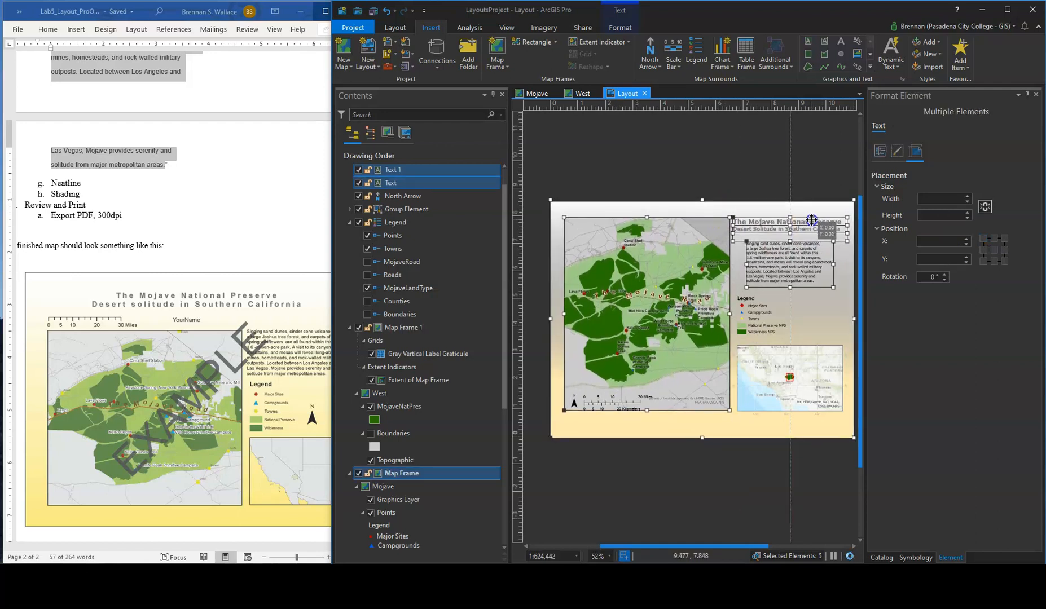
pyautogui.click(810, 195)
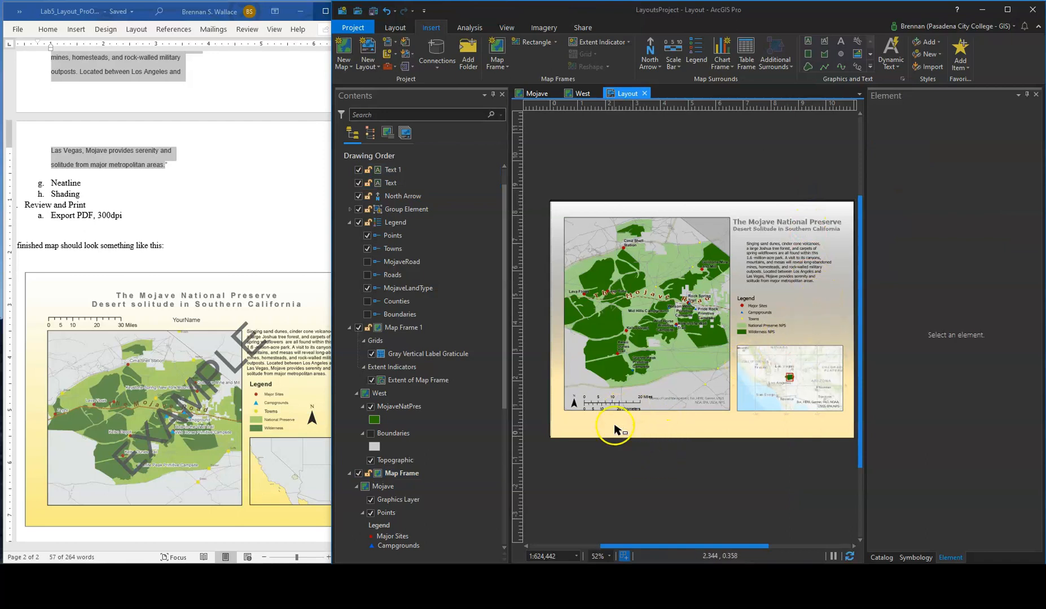
# Nudge the grouped scale bars so they sit just inside the lower edge of the main map frame
pyautogui.scroll(5, 614, 429)
pyautogui.click(650, 402)
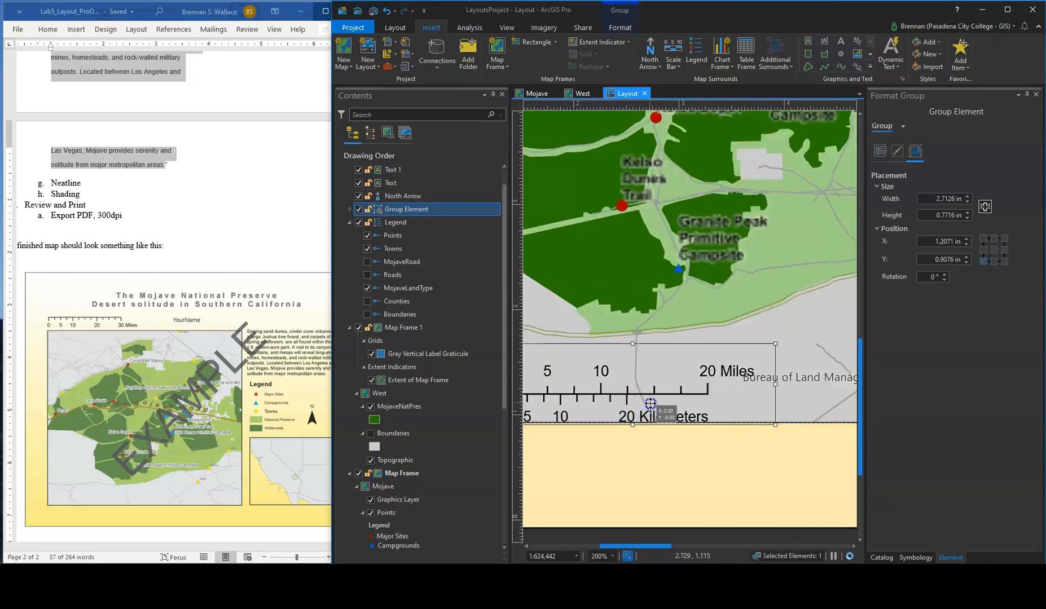
pyautogui.click(682, 460)
pyautogui.scroll(-5, 682, 457)
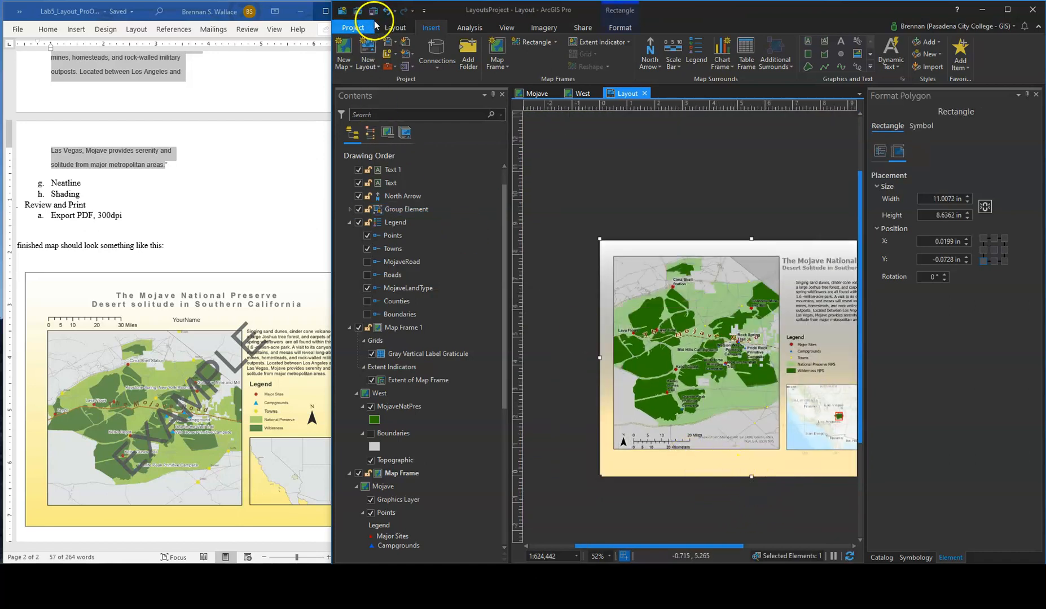
# Add a straight text element reading "Your Name" in the empty space beside the legend
pyautogui.click(395, 27)
pyautogui.click(405, 51)
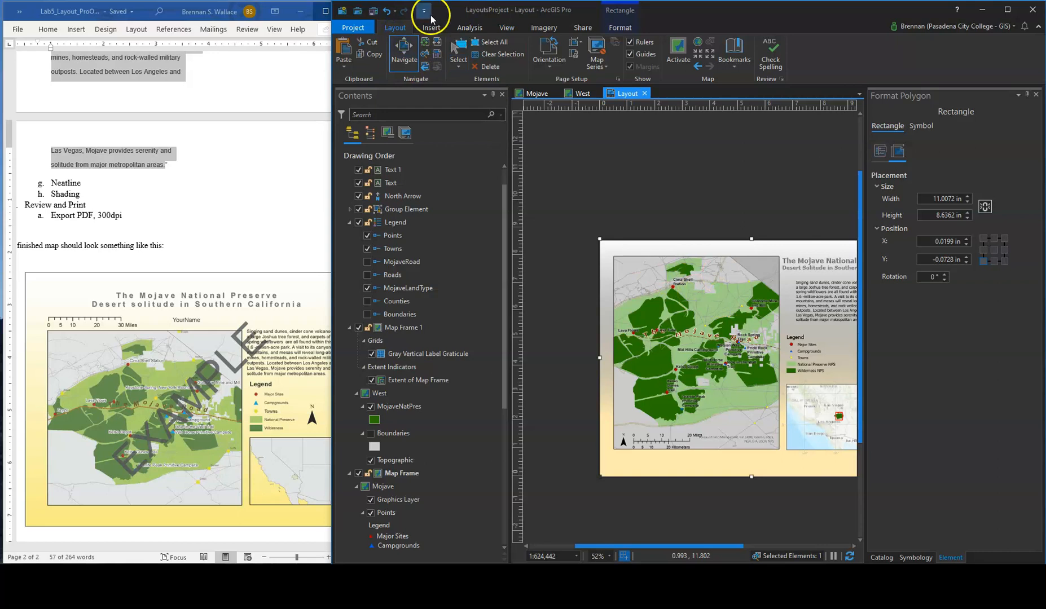
pyautogui.click(425, 44)
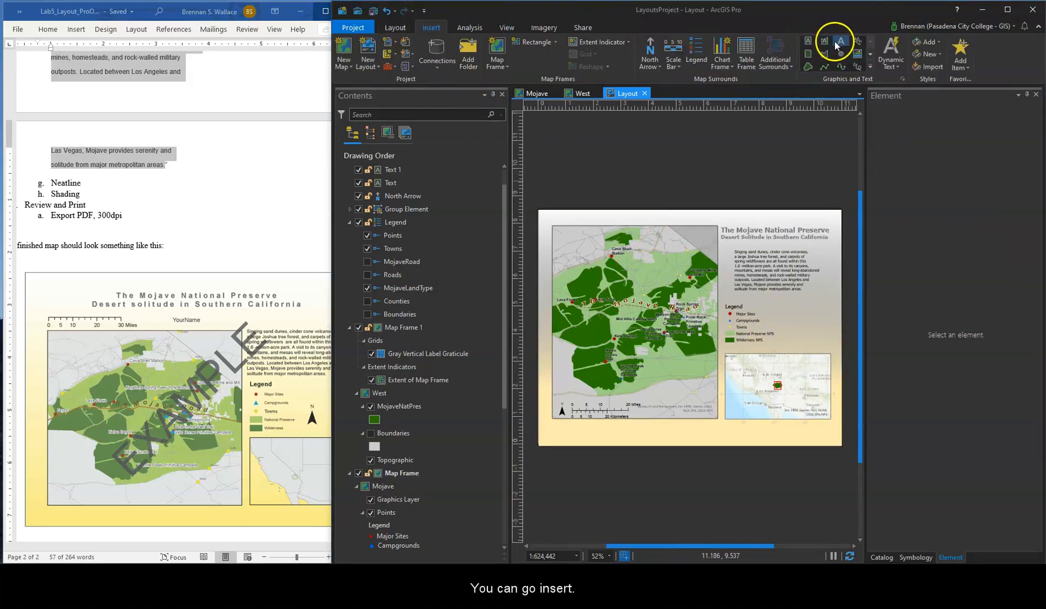
pyautogui.click(840, 44)
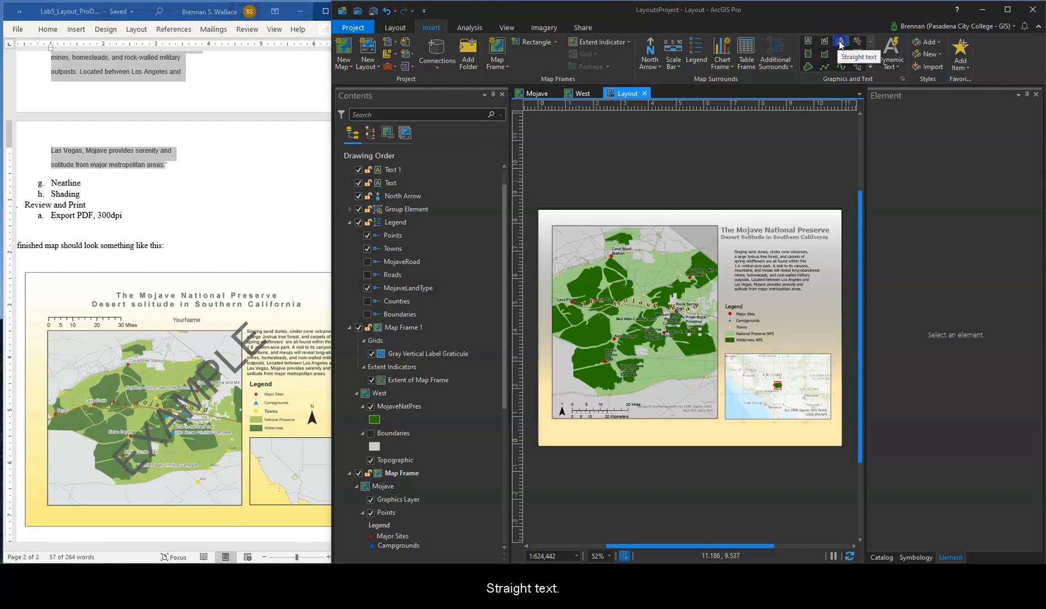
pyautogui.click(786, 326)
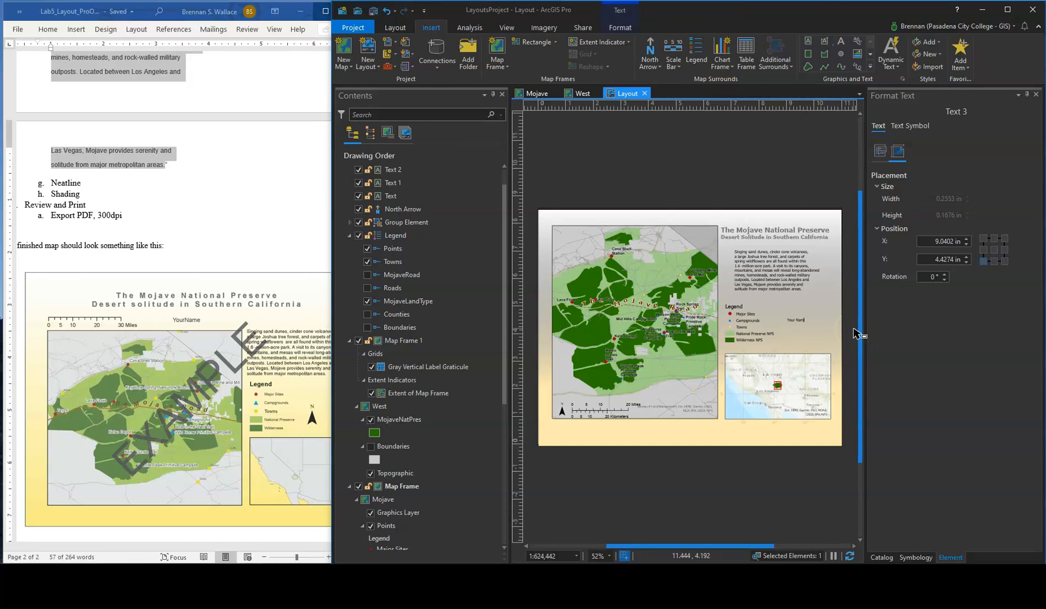
pyautogui.click(852, 333)
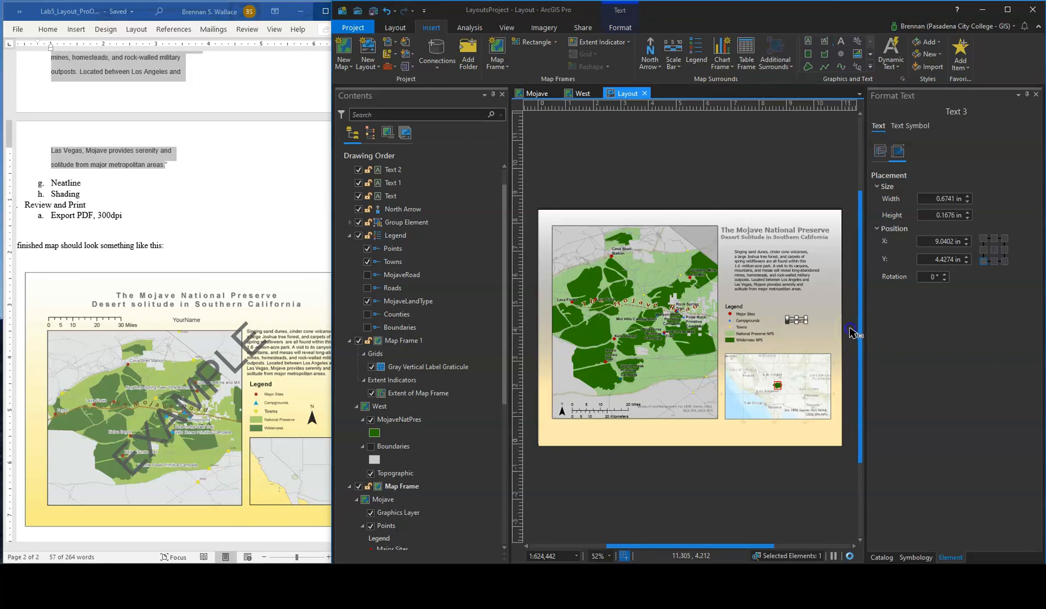
# Set the font size of the "Your Name" text to 12 pt and apply the symbol formatting
pyautogui.click(879, 151)
pyautogui.click(910, 127)
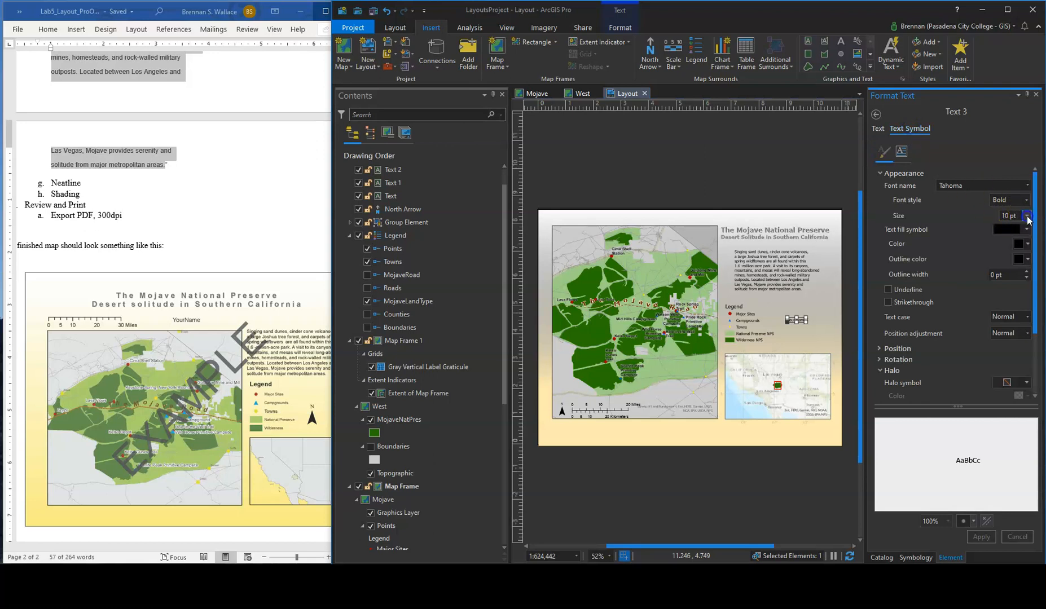
pyautogui.click(1027, 215)
pyautogui.click(1006, 290)
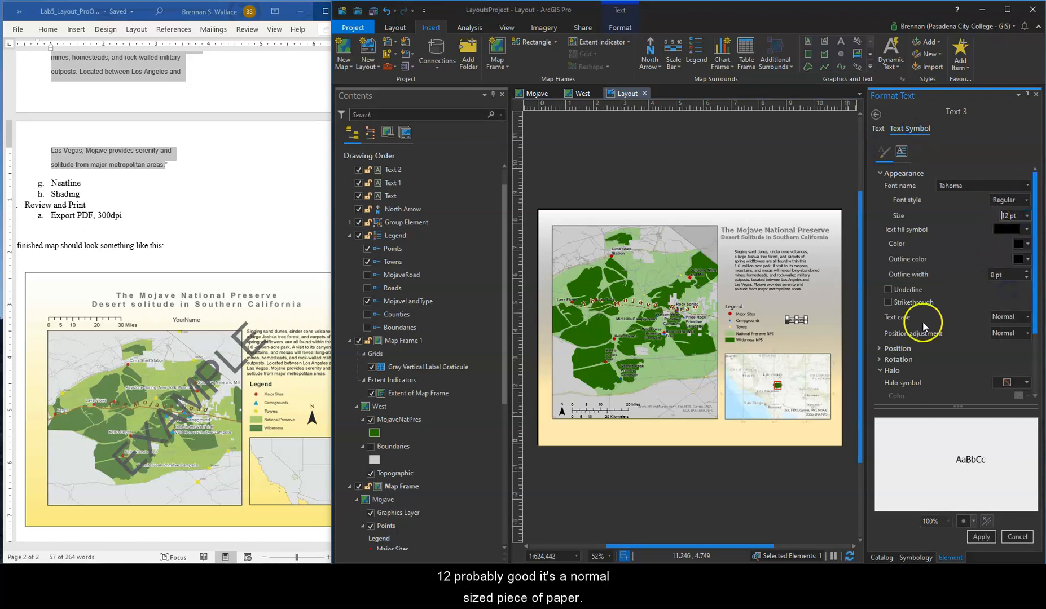
pyautogui.click(801, 332)
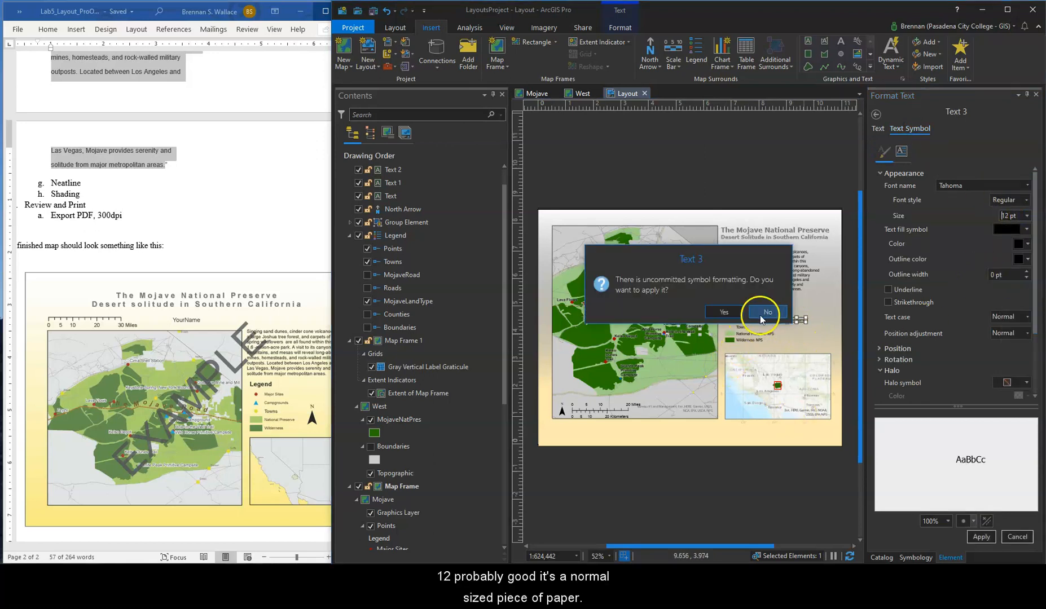
pyautogui.click(725, 315)
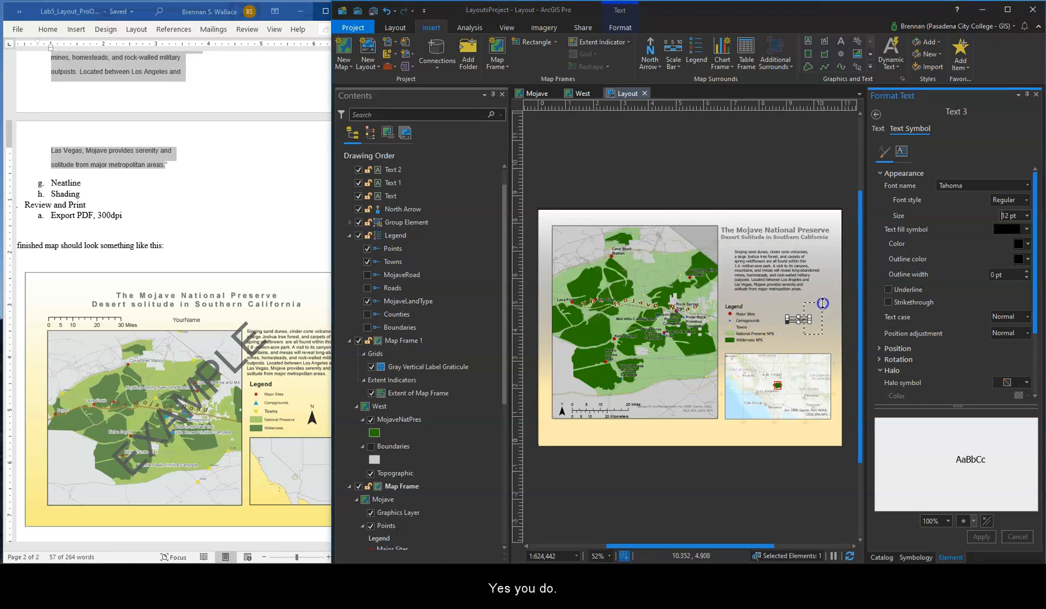
# Move the "Your Name" text down so it sits just above the locator inset, beside the lowest legend entry
pyautogui.rightClick(850, 309)
pyautogui.click(851, 345)
pyautogui.click(793, 320)
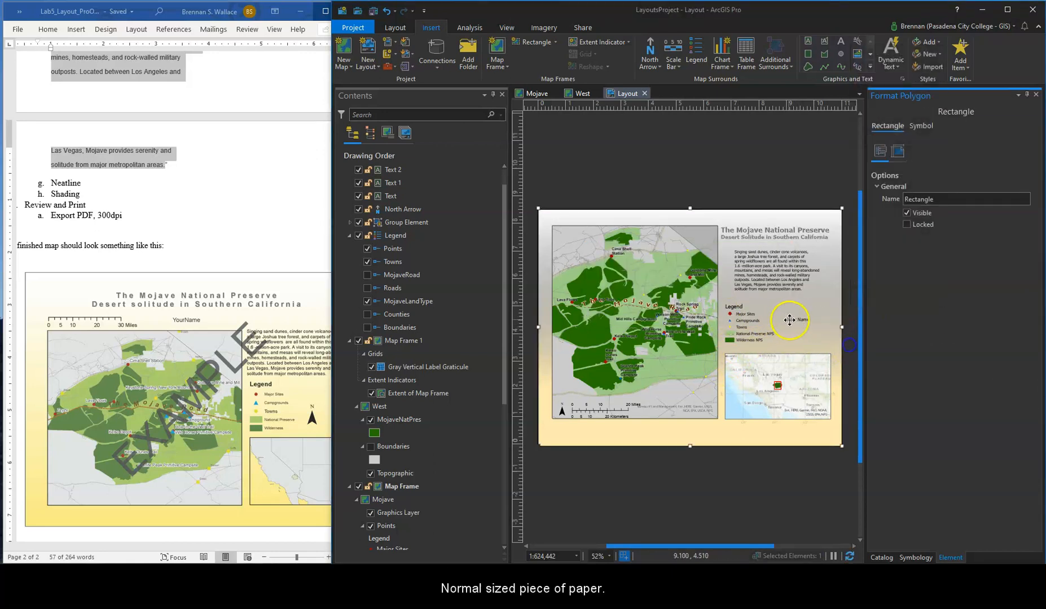
pyautogui.click(803, 322)
pyautogui.moveTo(803, 319); pyautogui.dragTo(807, 343)
pyautogui.click(847, 327)
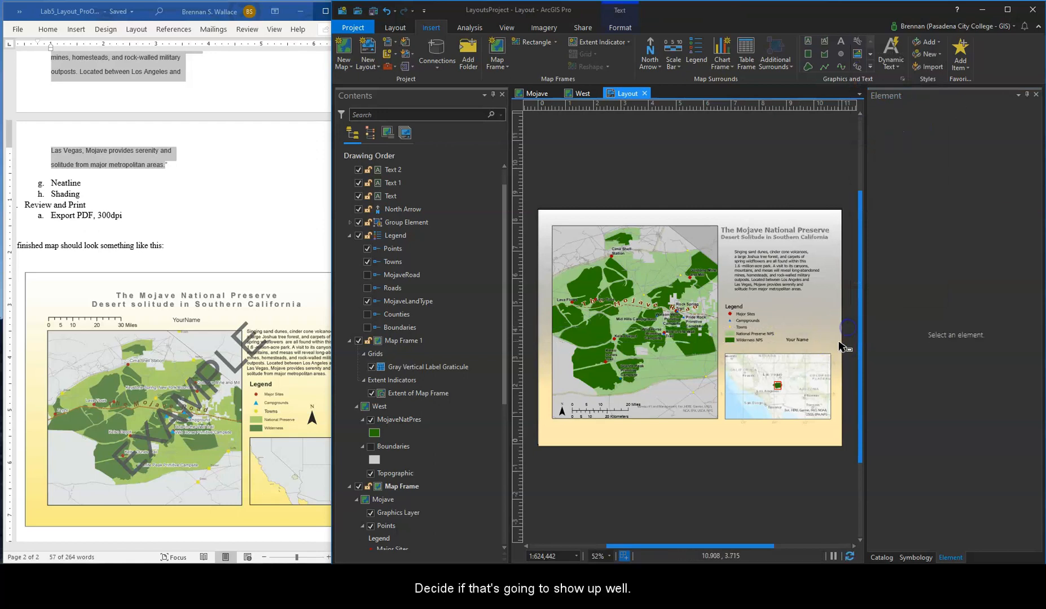
# Move the descriptive paragraph and the subtitle above it down slightly
pyautogui.click(777, 274)
pyautogui.moveTo(776, 275); pyautogui.dragTo(778, 280)
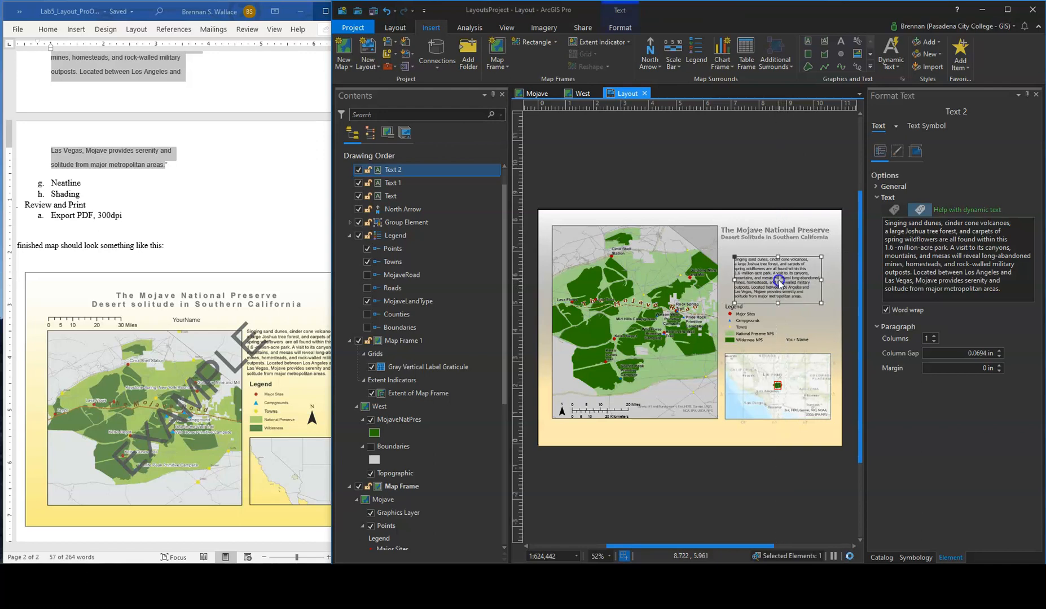
pyautogui.click(849, 236)
pyautogui.click(798, 237)
pyautogui.moveTo(798, 238); pyautogui.dragTo(798, 240)
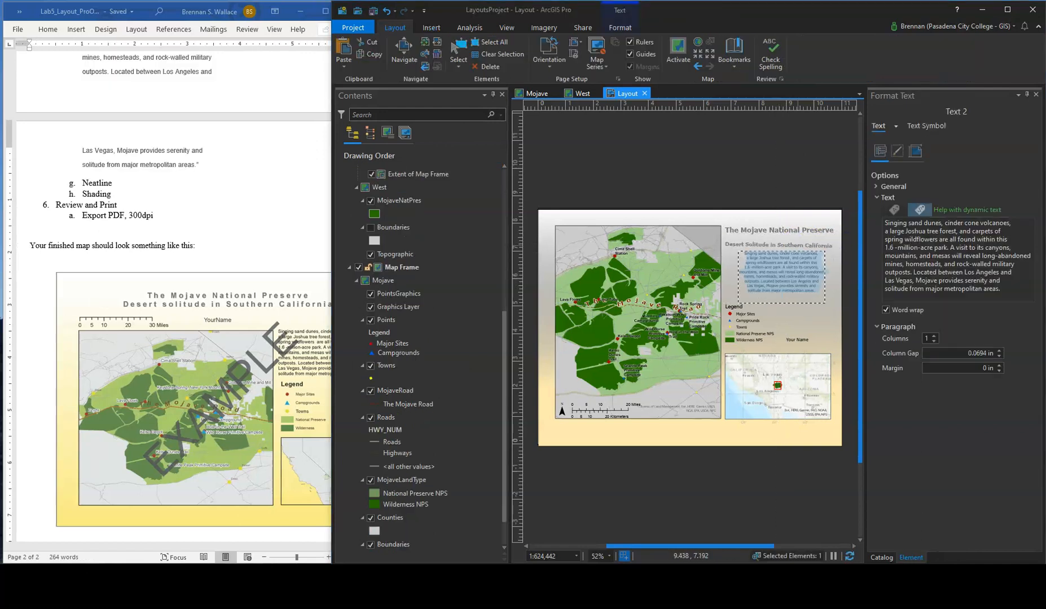
# Set the descriptive paragraph's horizontal alignment to centered and apply the symbol formatting
pyautogui.click(881, 160)
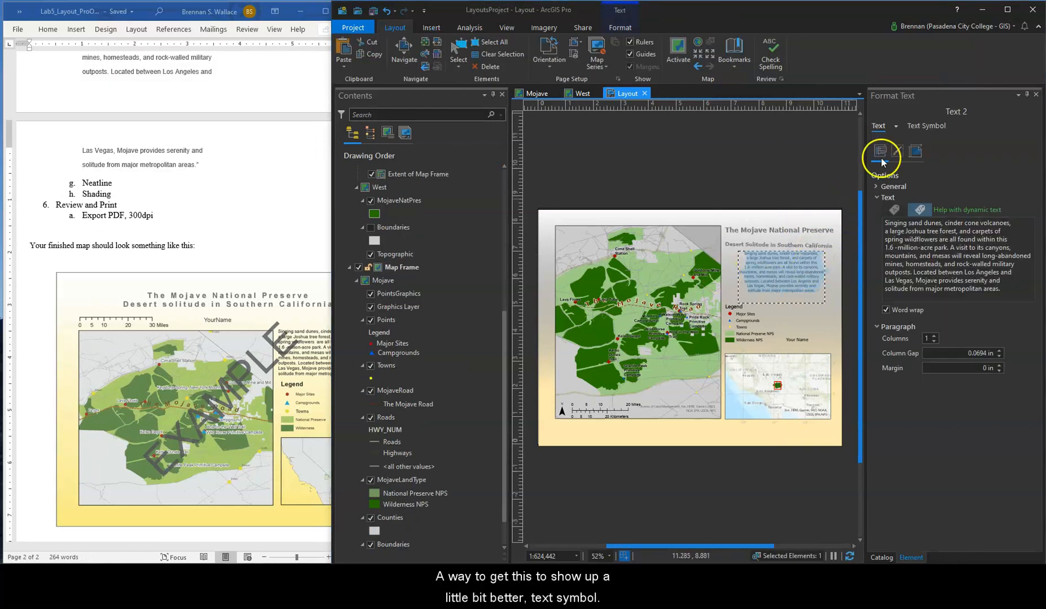
pyautogui.click(927, 126)
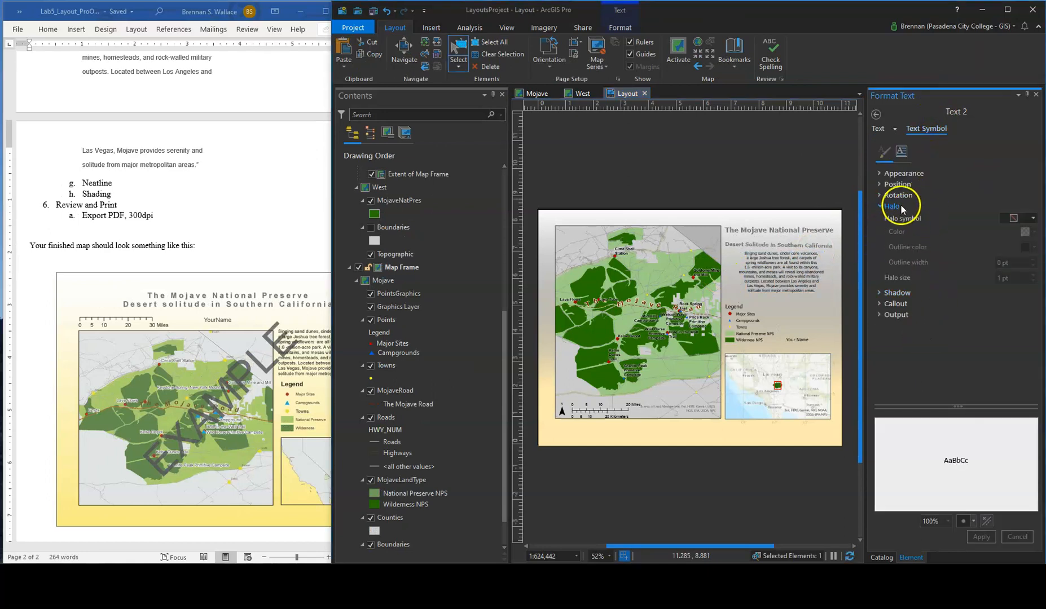
pyautogui.click(897, 185)
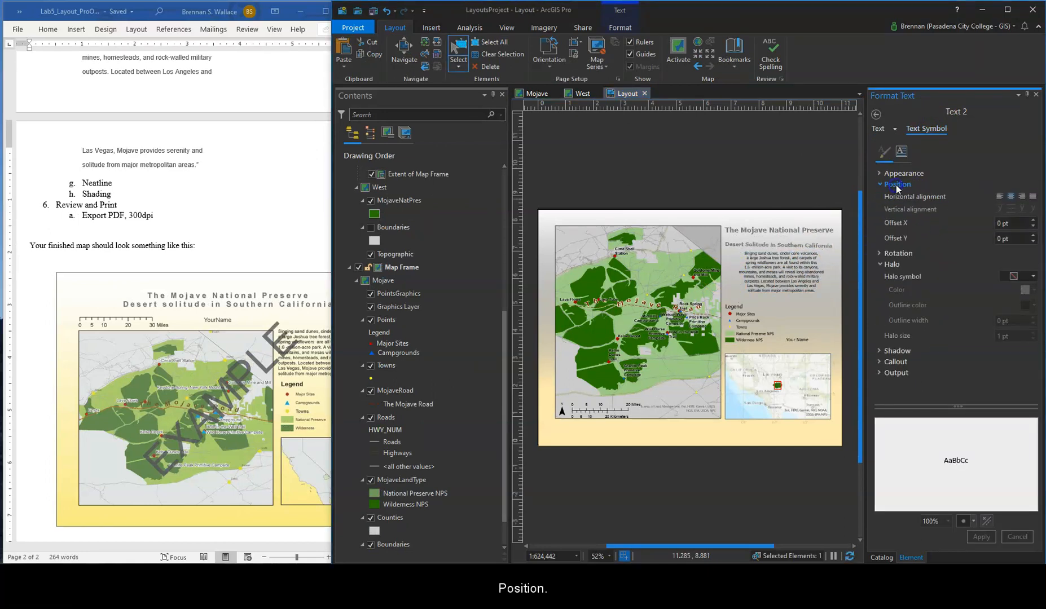
pyautogui.click(1010, 196)
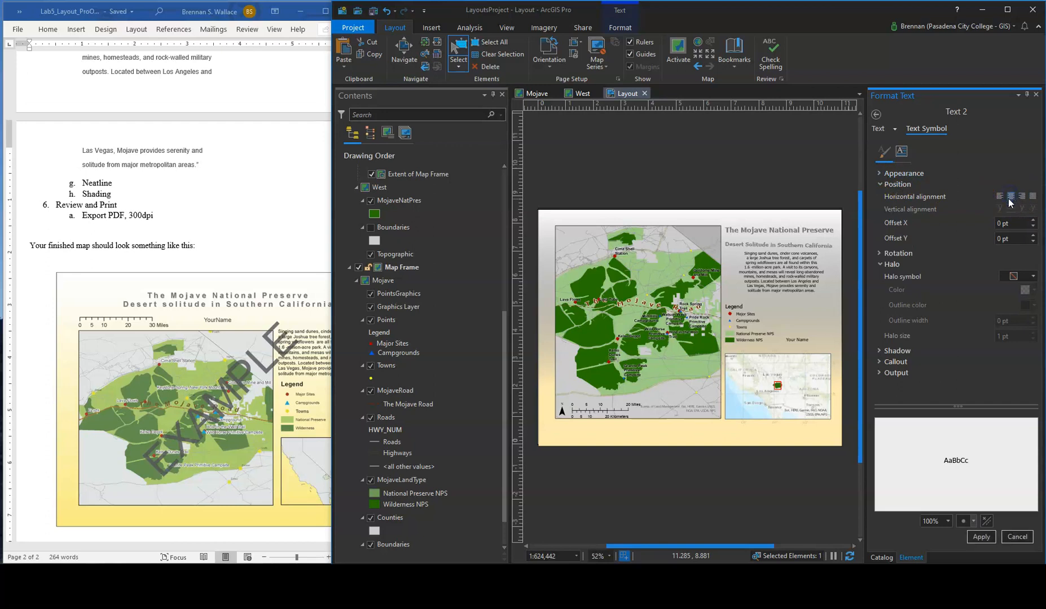
pyautogui.click(777, 274)
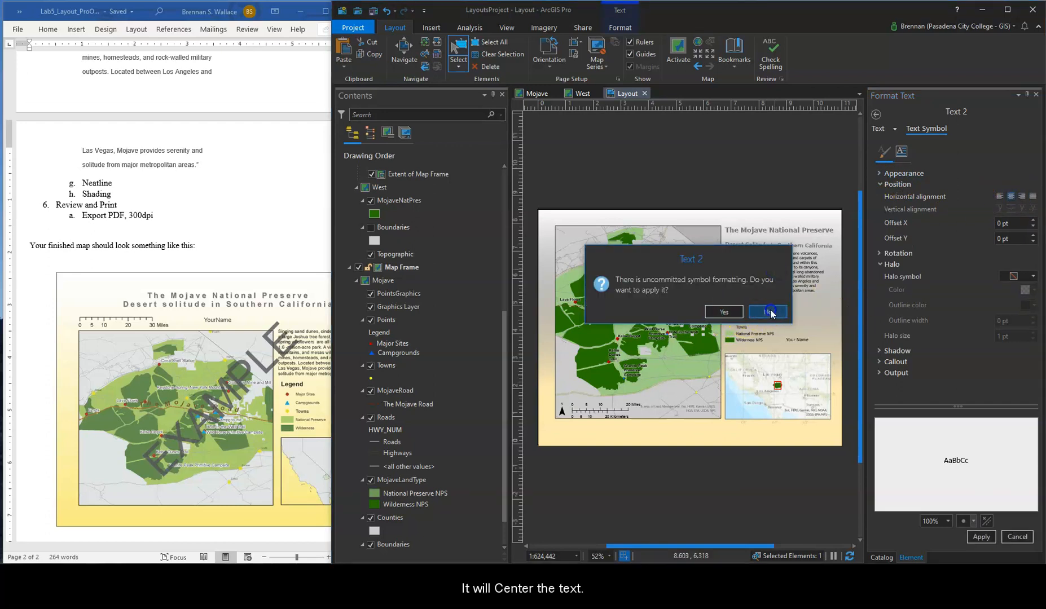
pyautogui.click(725, 311)
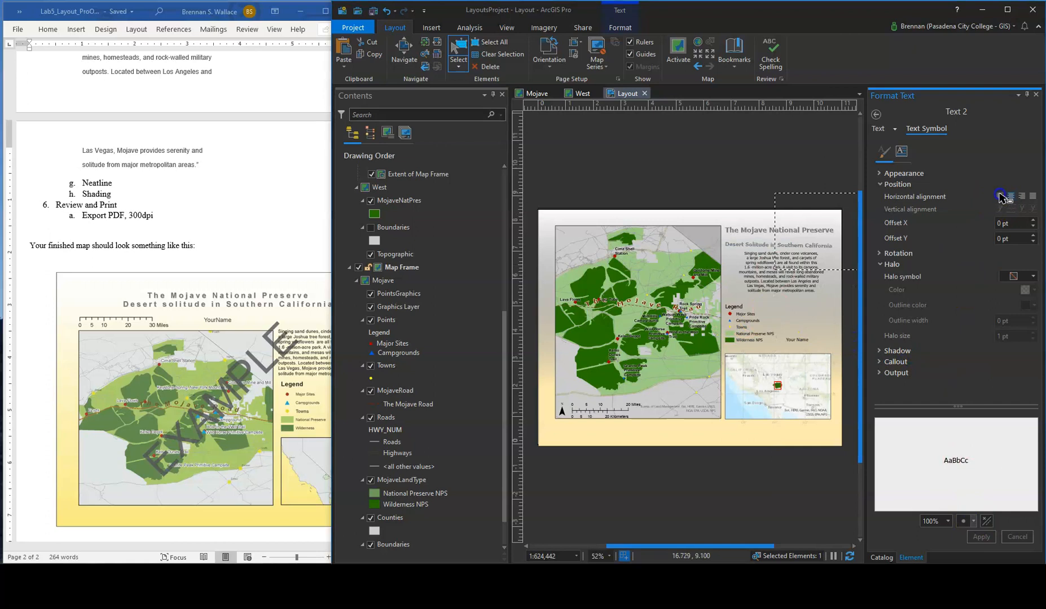
pyautogui.hotkey('ctrl', 'a')
pyautogui.click(919, 150)
pyautogui.click(777, 296)
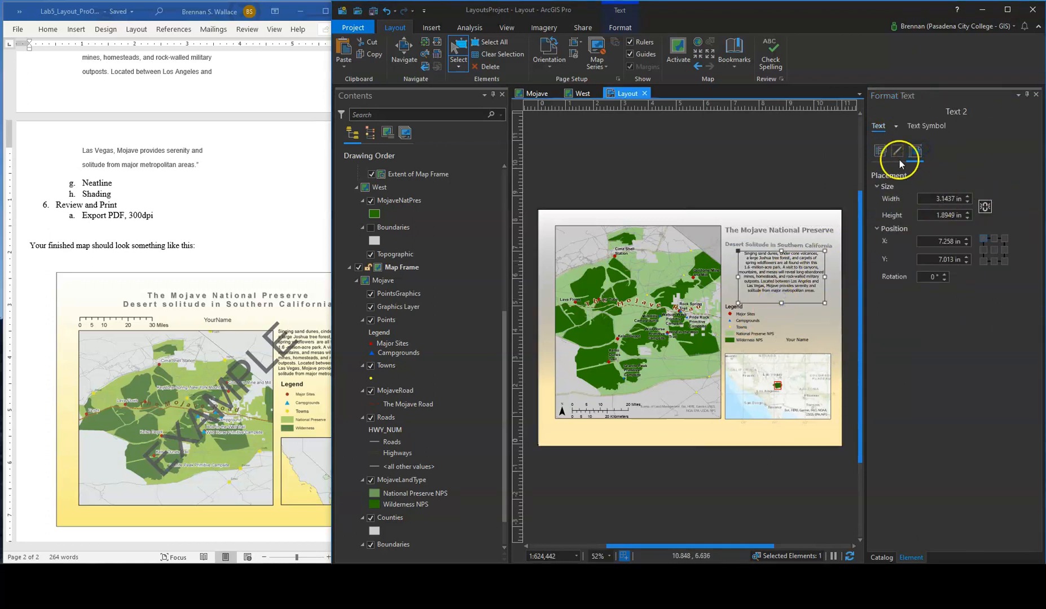
pyautogui.click(926, 127)
pyautogui.click(1010, 198)
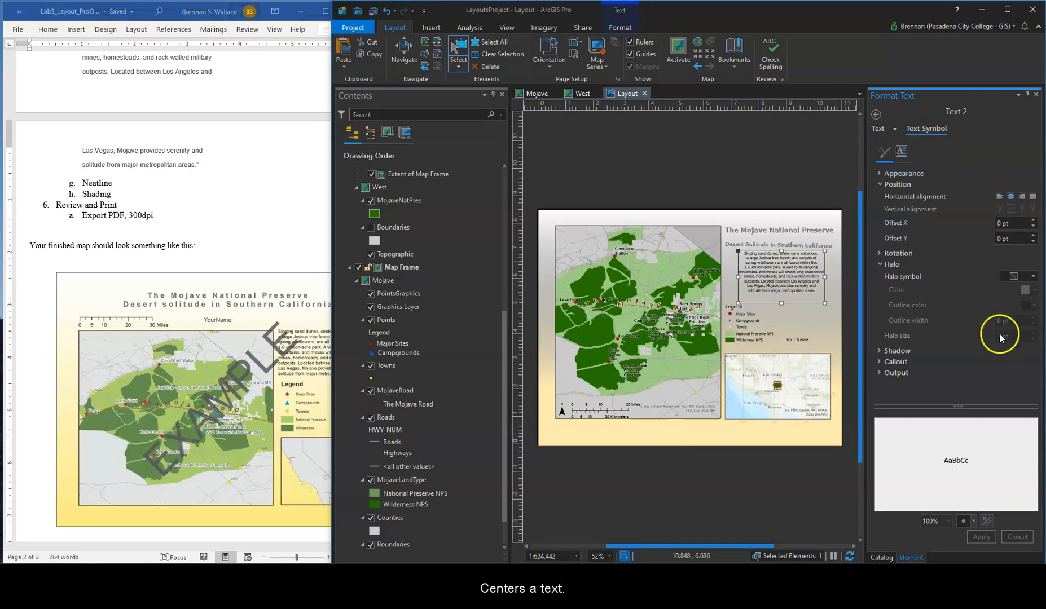
# Nudge the main title slightly toward the map frame and, with snapping turned off, enlarge the paragraph's text box
pyautogui.click(852, 222)
pyautogui.moveTo(815, 231); pyautogui.dragTo(812, 231)
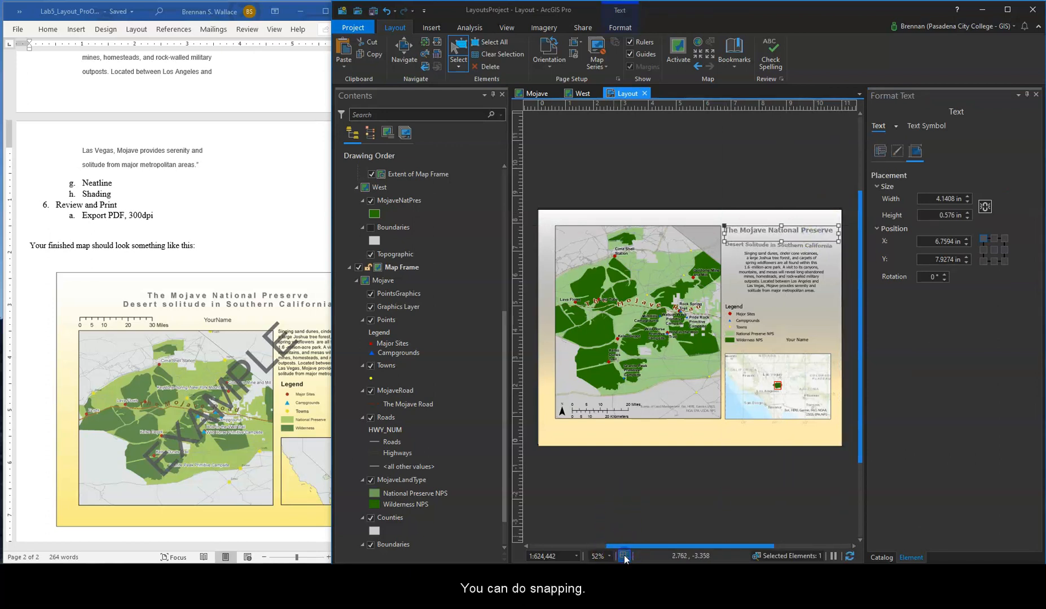
pyautogui.moveTo(625, 557)
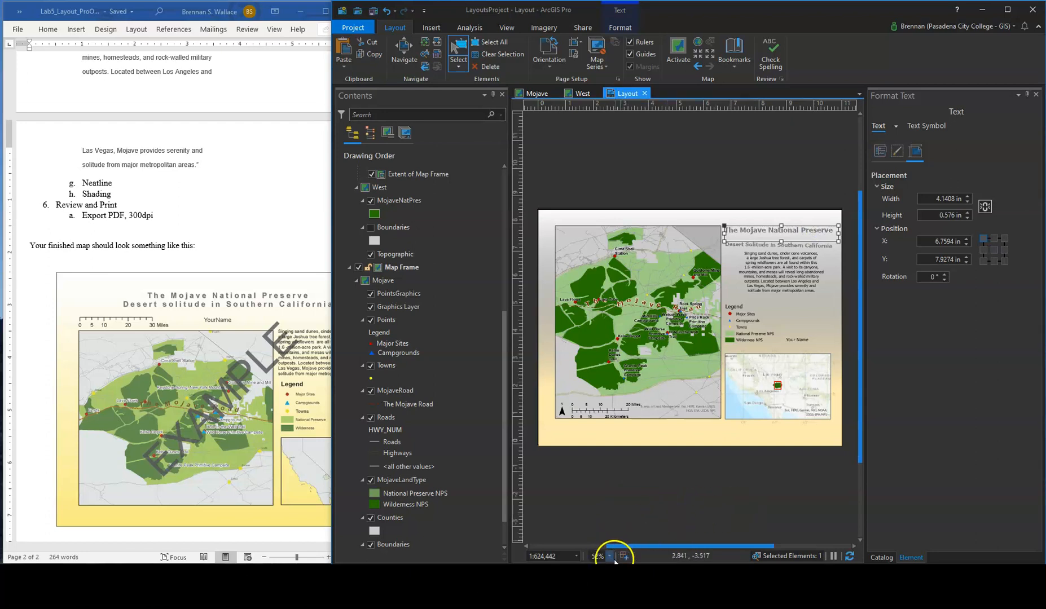
pyautogui.moveTo(794, 227); pyautogui.dragTo(832, 308)
# Set the descriptive paragraph's font size to 12 pt and apply it
pyautogui.click(926, 128)
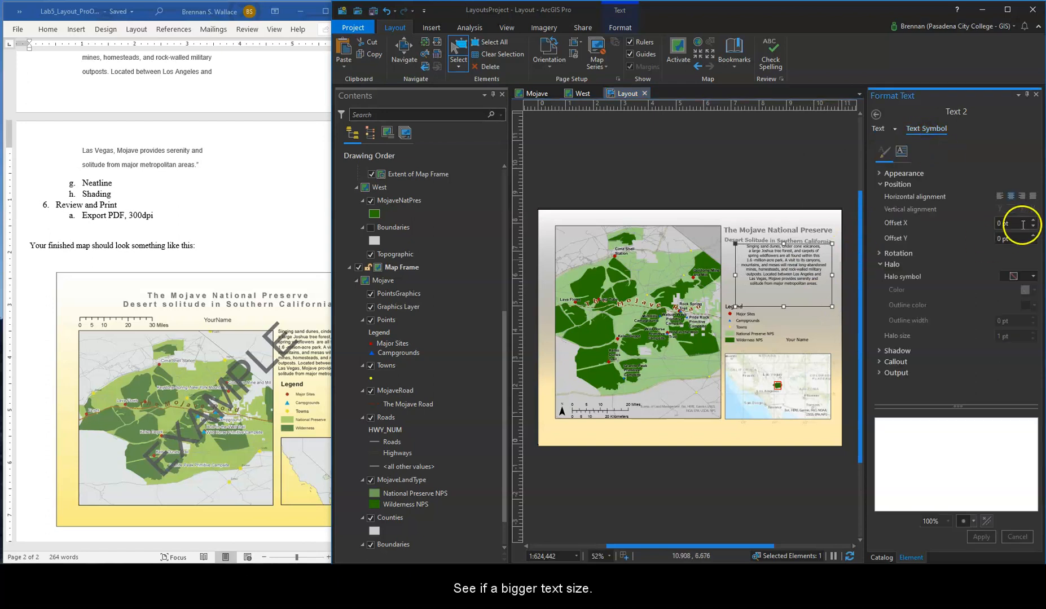
pyautogui.click(902, 151)
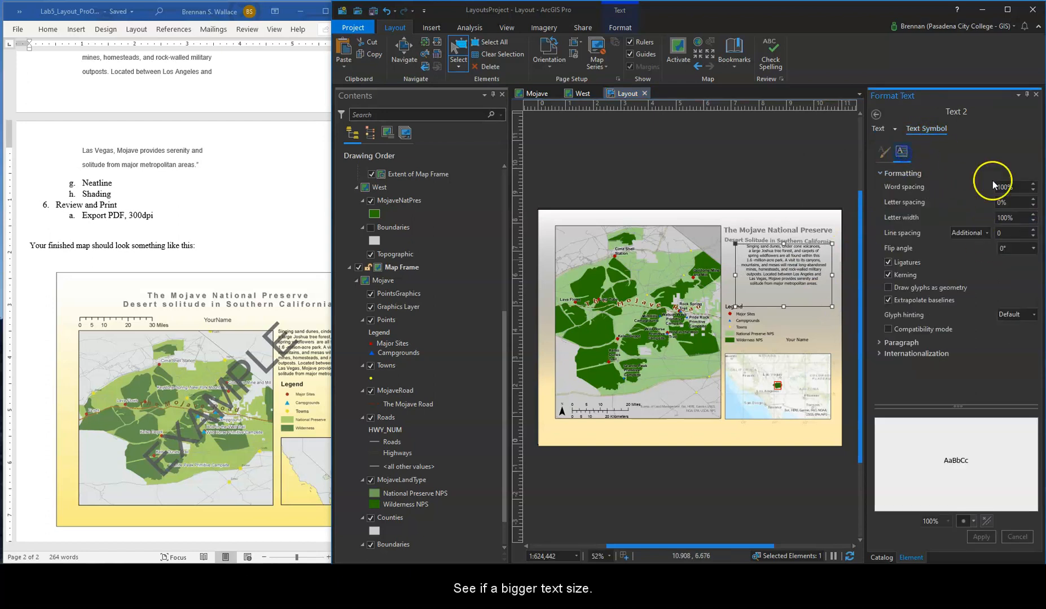
pyautogui.click(883, 153)
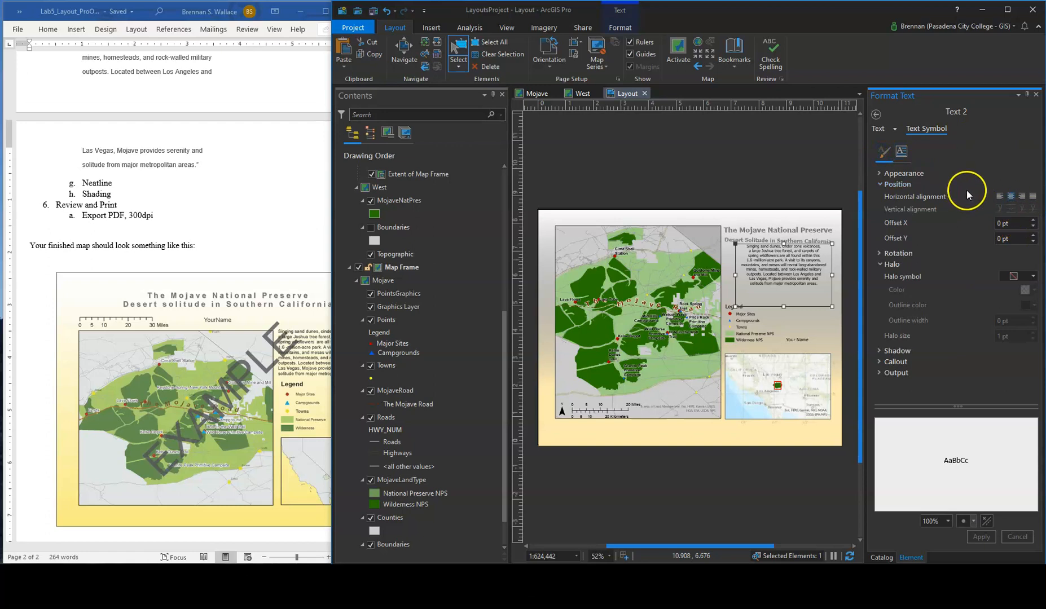
pyautogui.click(924, 175)
pyautogui.click(1025, 217)
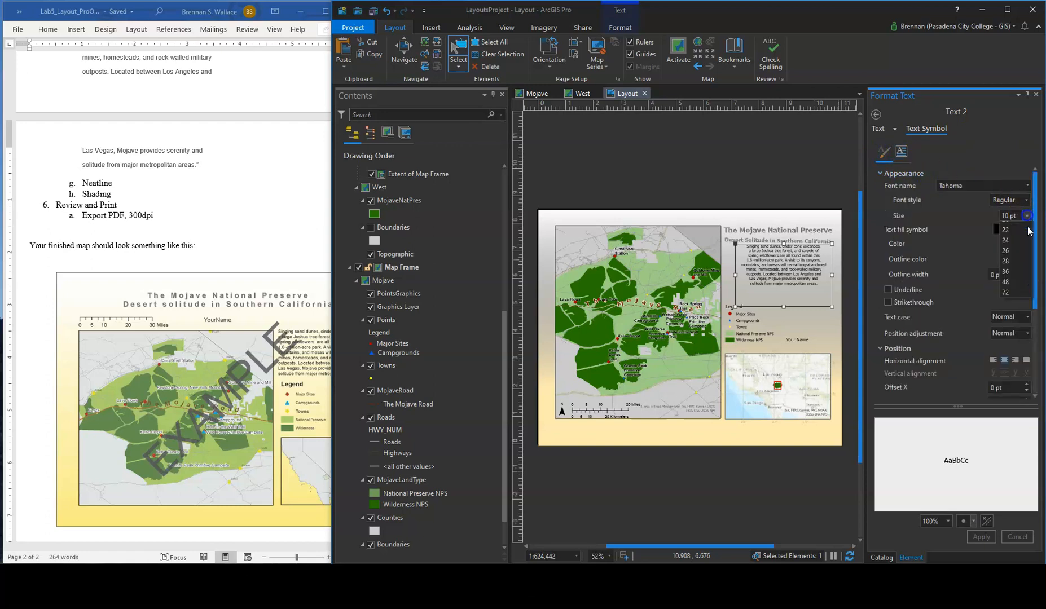
pyautogui.click(1015, 289)
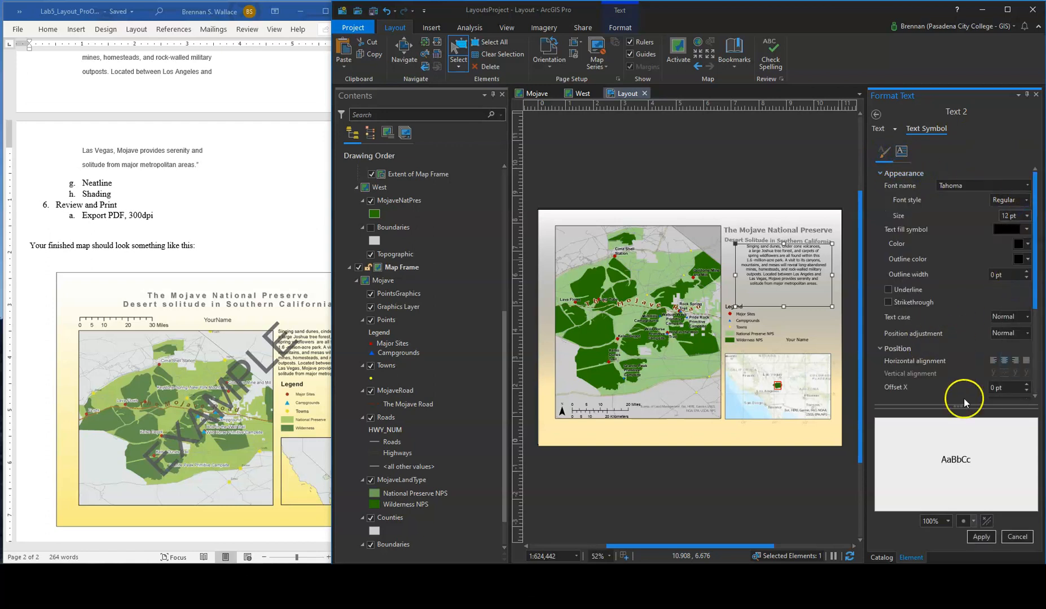
pyautogui.click(979, 538)
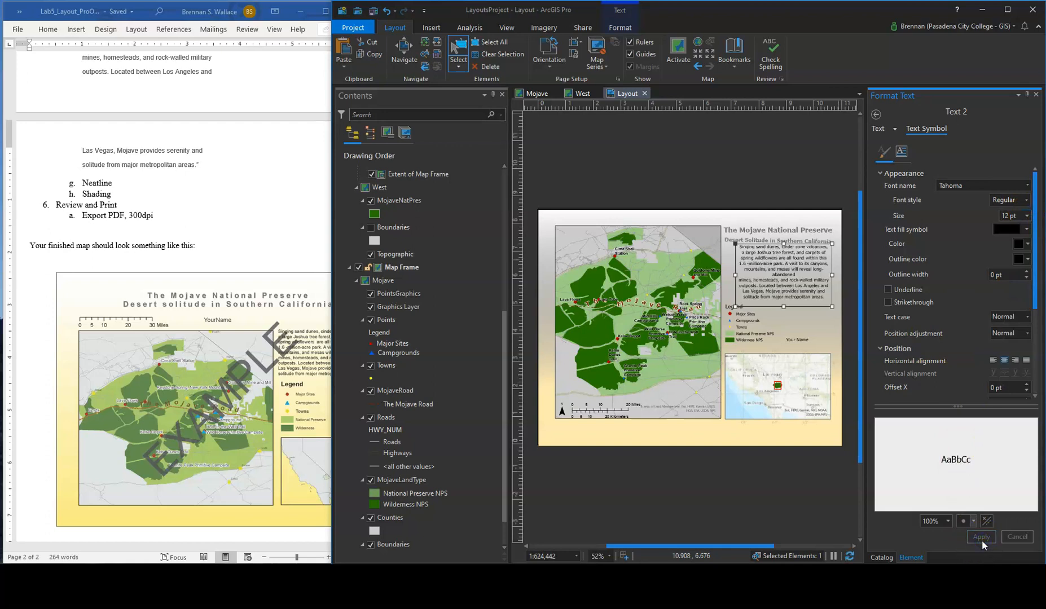
# Set the descriptive paragraph's font size to 11 pt and apply it
pyautogui.click(1027, 216)
pyautogui.click(1010, 278)
pyautogui.click(981, 537)
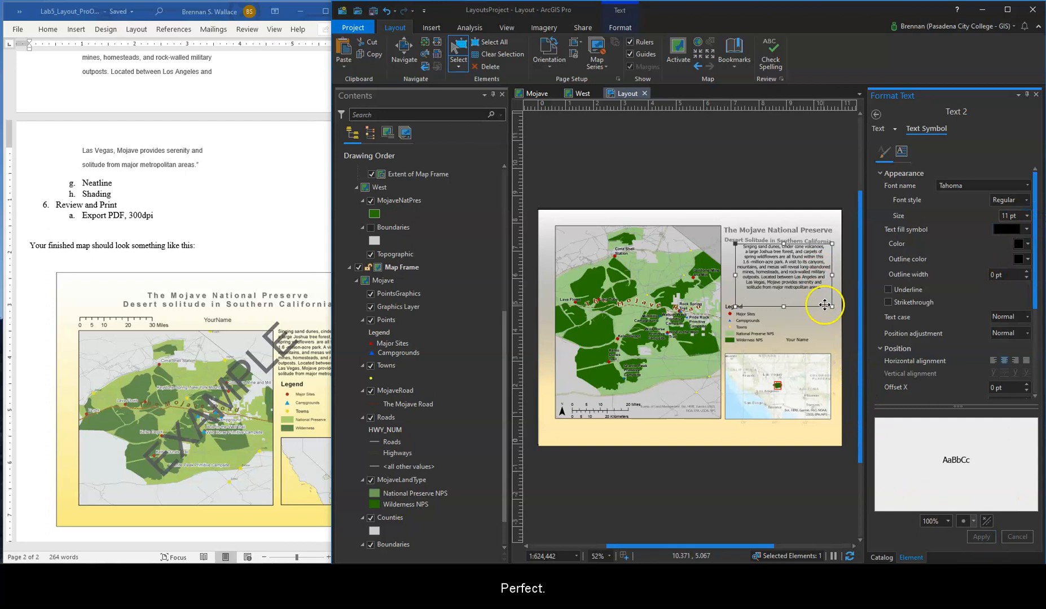
# Move the paragraph down slightly so it clears the subtitle, and turn snapping back on
pyautogui.moveTo(795, 274); pyautogui.dragTo(793, 279)
pyautogui.click(850, 269)
pyautogui.click(624, 558)
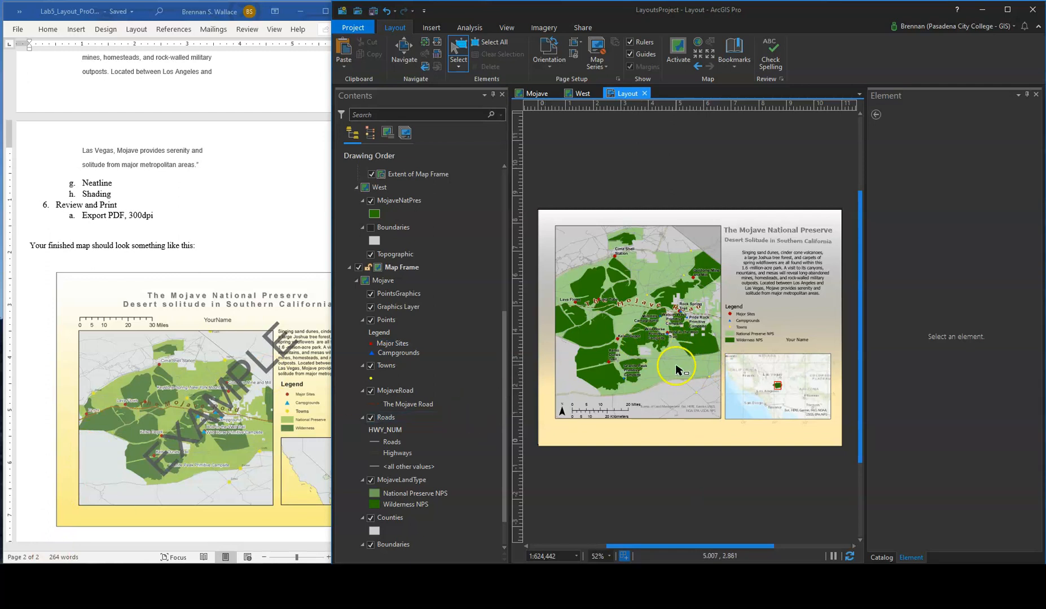
# In the Mojave map, turn off the Counties and Boundaries layers to reveal the topographic basemap
pyautogui.click(539, 96)
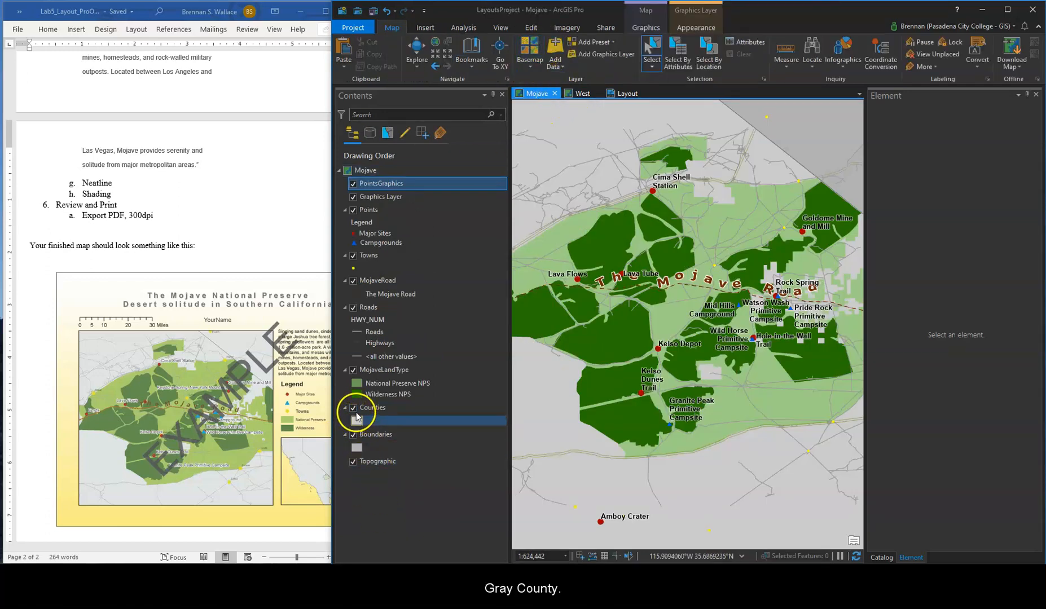
pyautogui.click(354, 407)
pyautogui.click(353, 434)
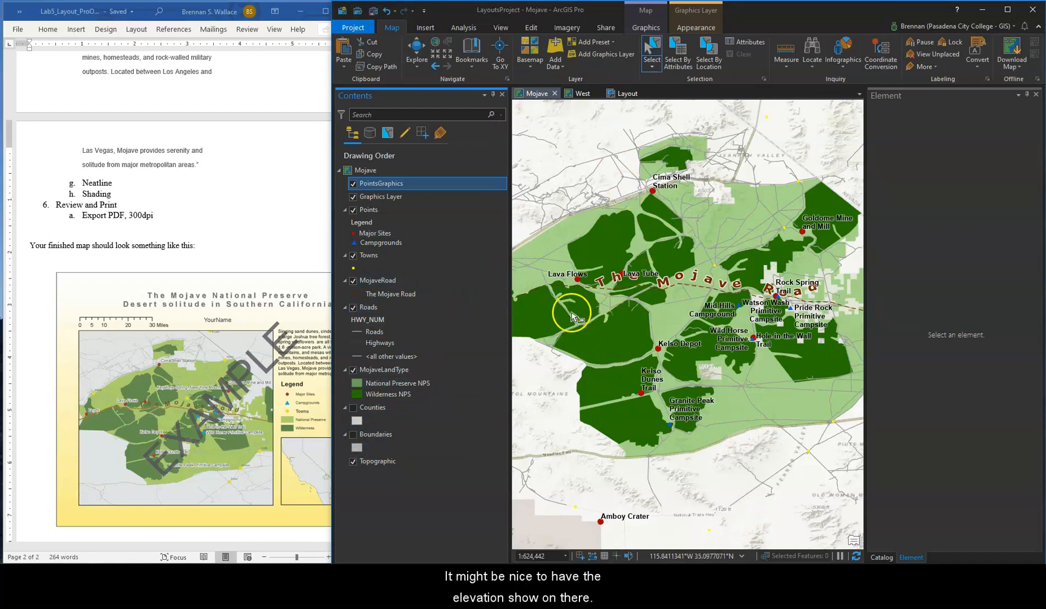
# In the MojaveLandType symbology, set the National Preserve NPS fill colour's transparency to about 46% and apply it
pyautogui.rightClick(385, 372)
pyautogui.click(436, 250)
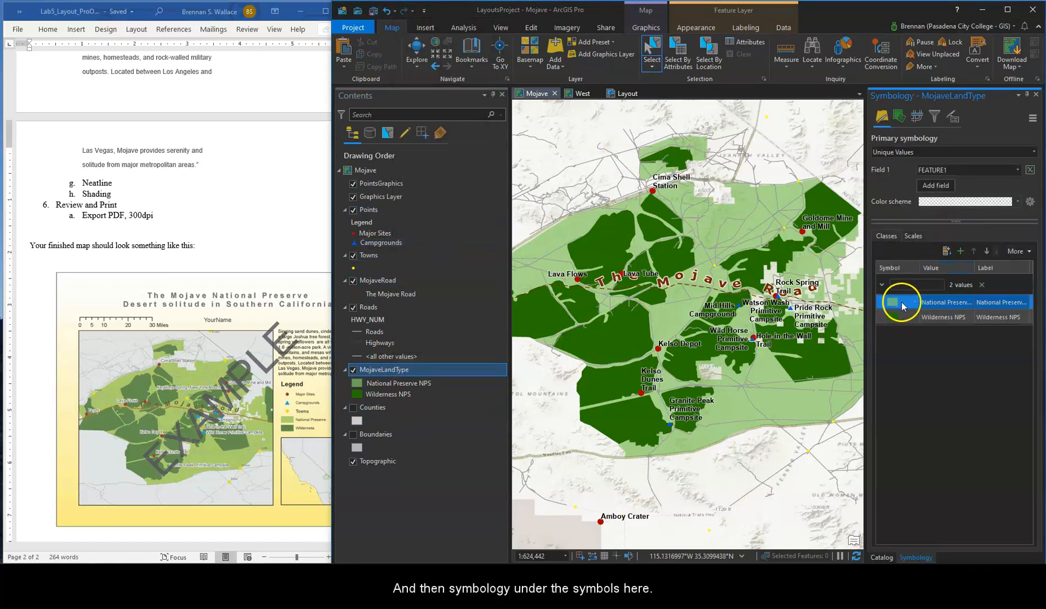
pyautogui.click(892, 305)
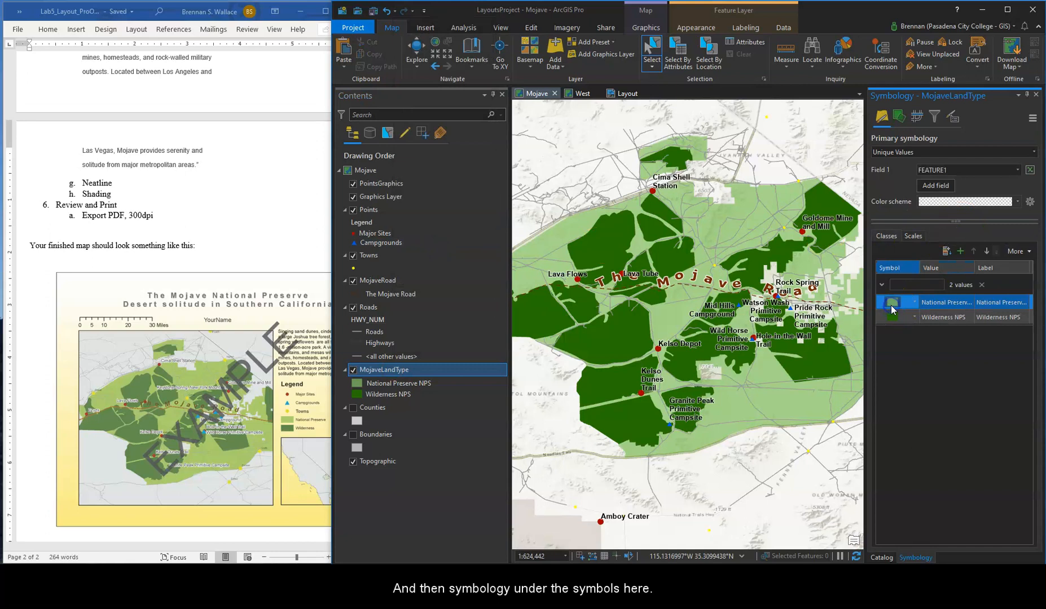
pyautogui.click(893, 300)
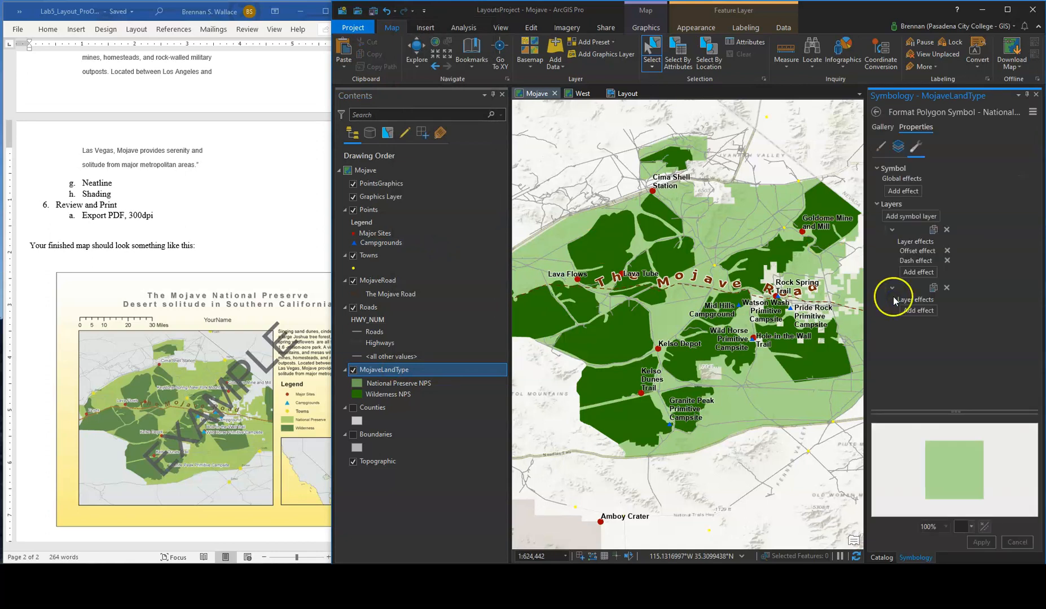
pyautogui.click(898, 146)
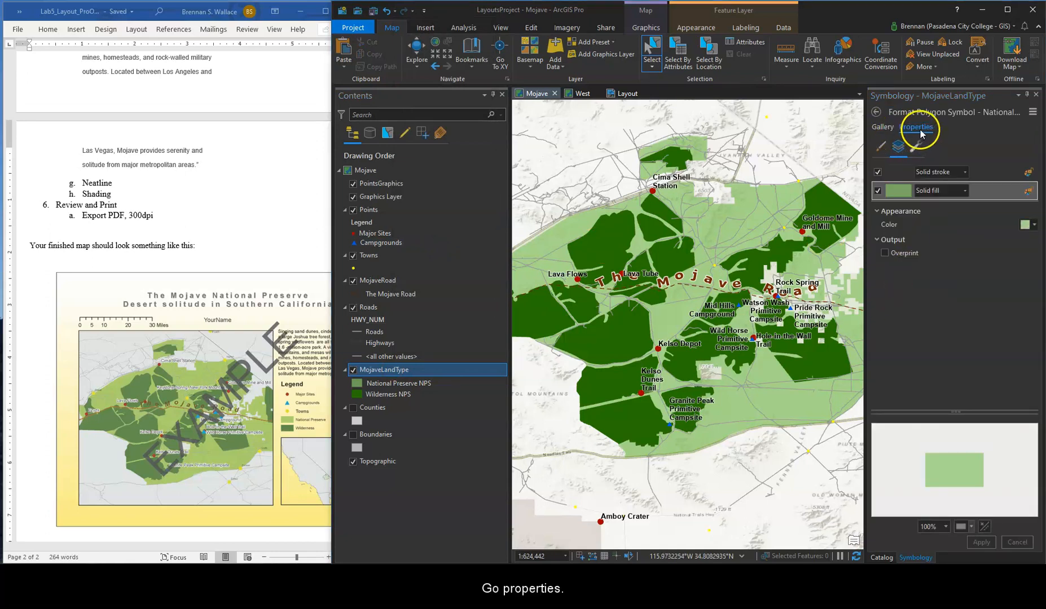
pyautogui.click(1035, 225)
pyautogui.click(944, 392)
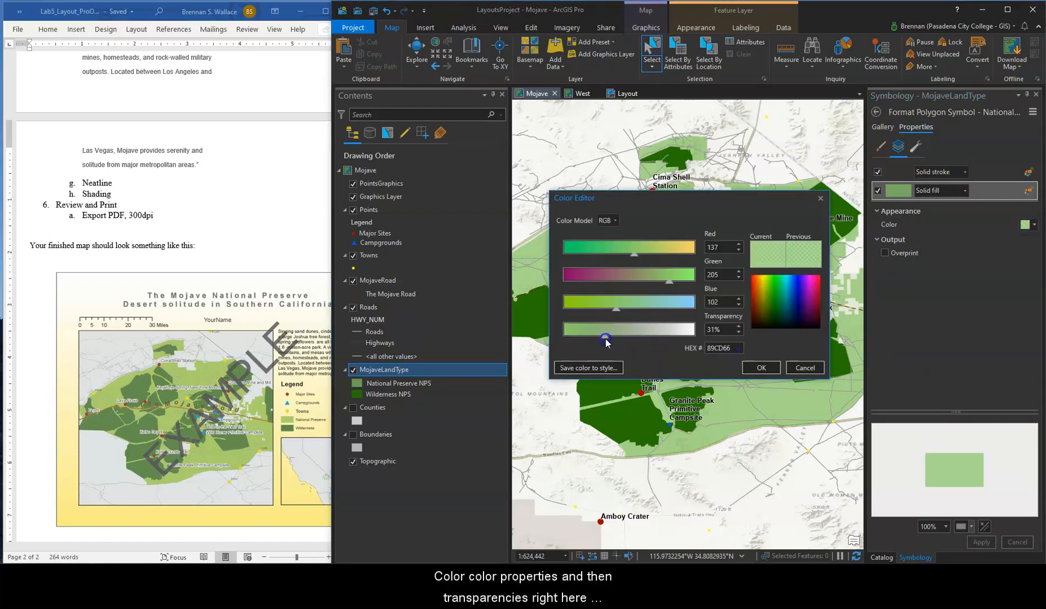
pyautogui.moveTo(606, 338); pyautogui.dragTo(614, 337)
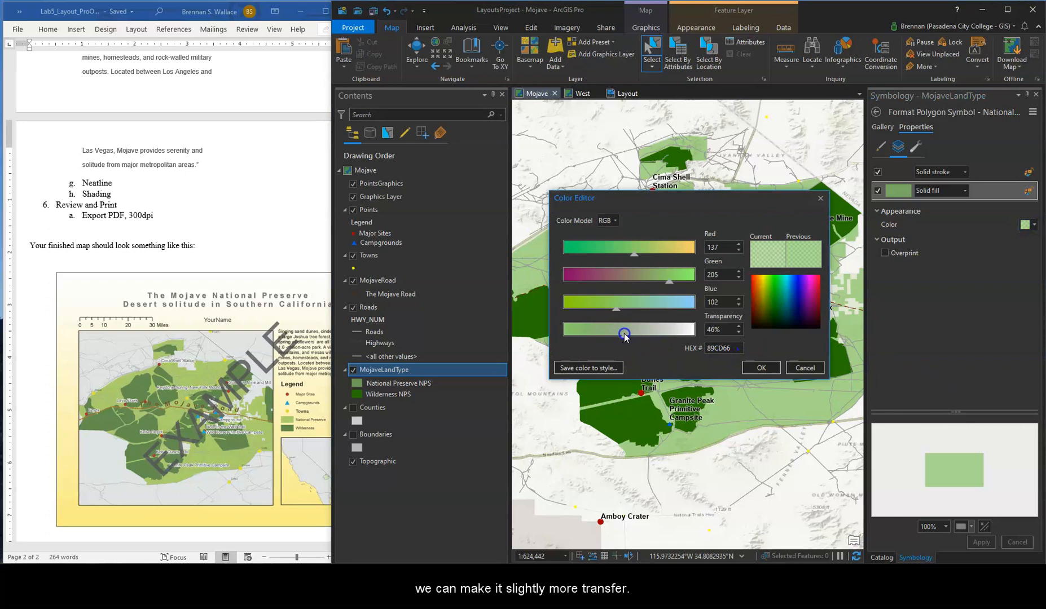
pyautogui.click(761, 368)
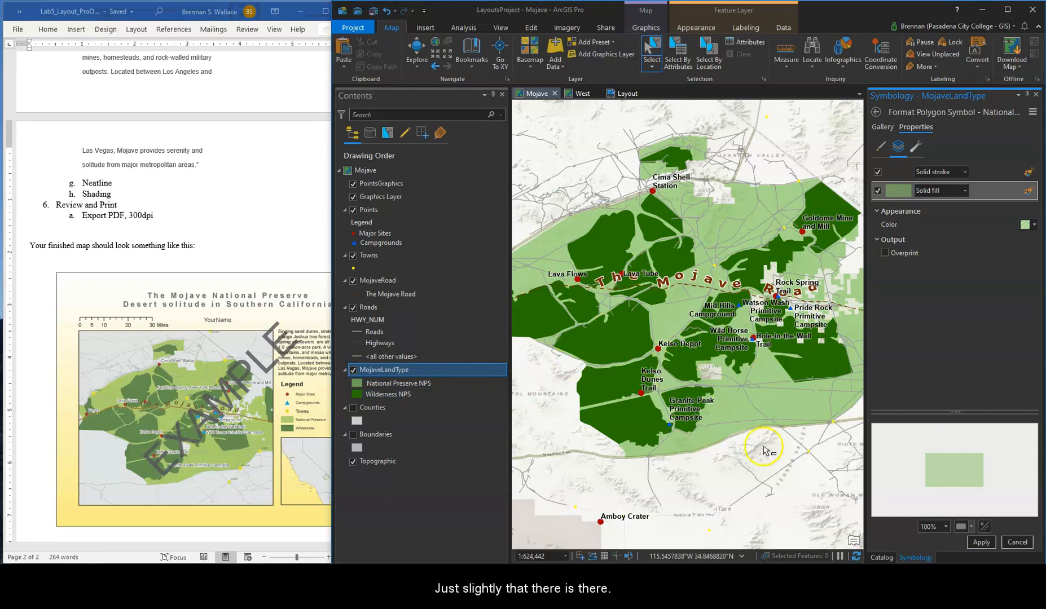
pyautogui.click(984, 543)
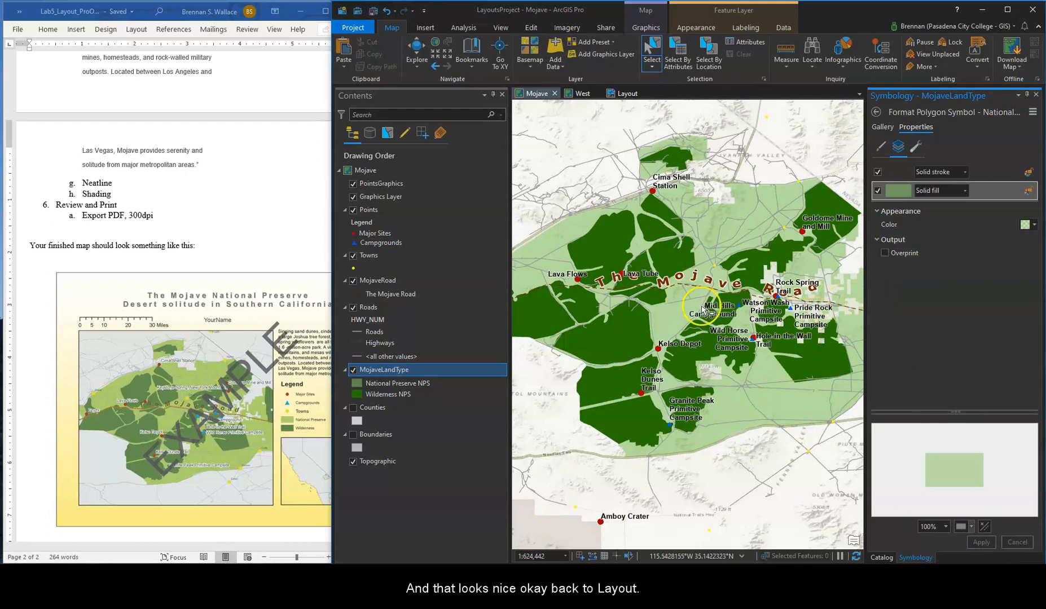
# Return to the layout and open its export settings
pyautogui.click(618, 93)
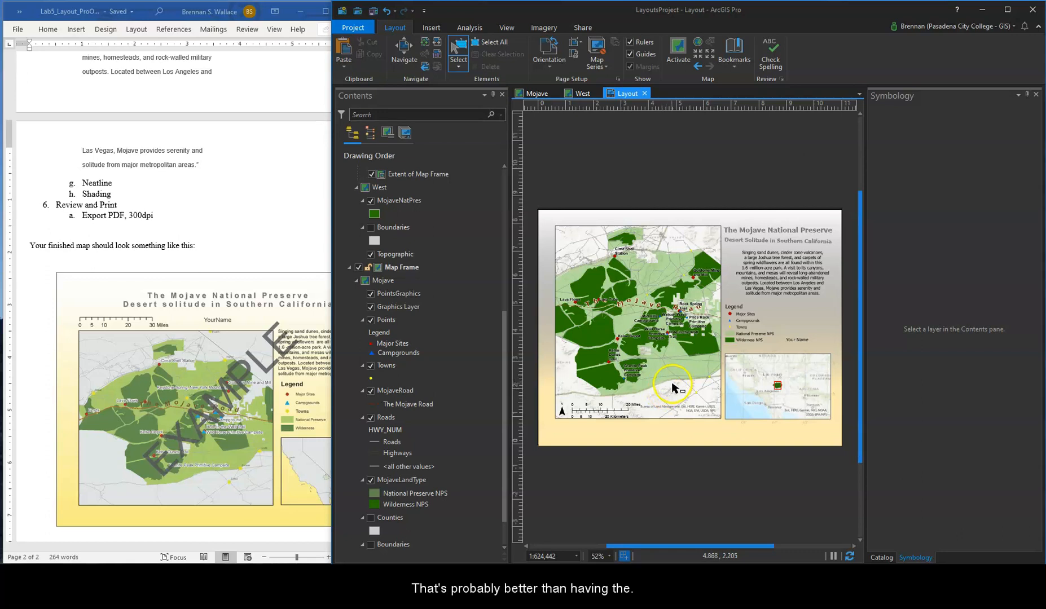
pyautogui.click(401, 494)
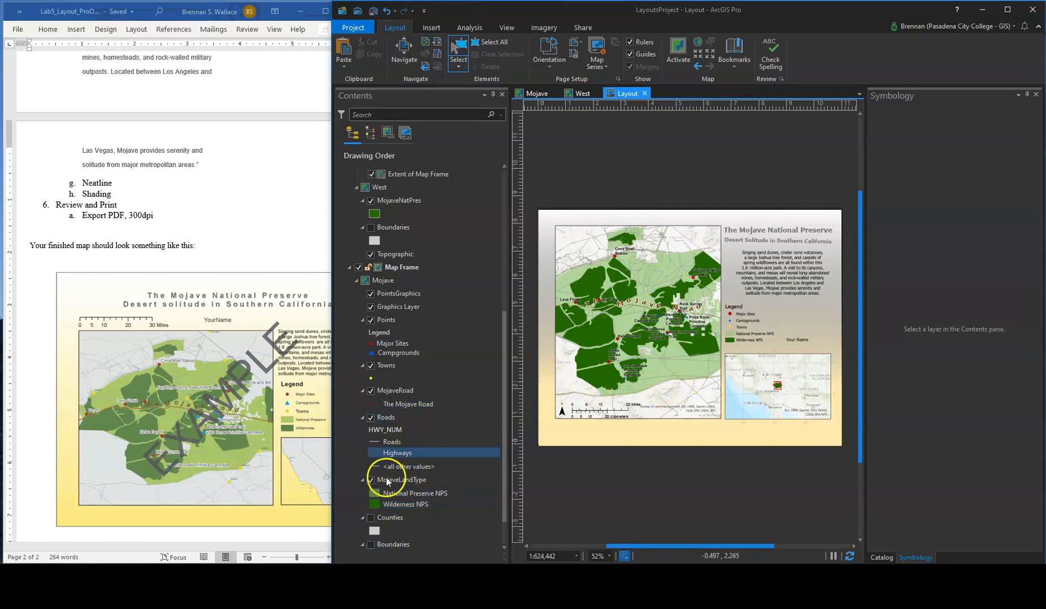
pyautogui.click(399, 468)
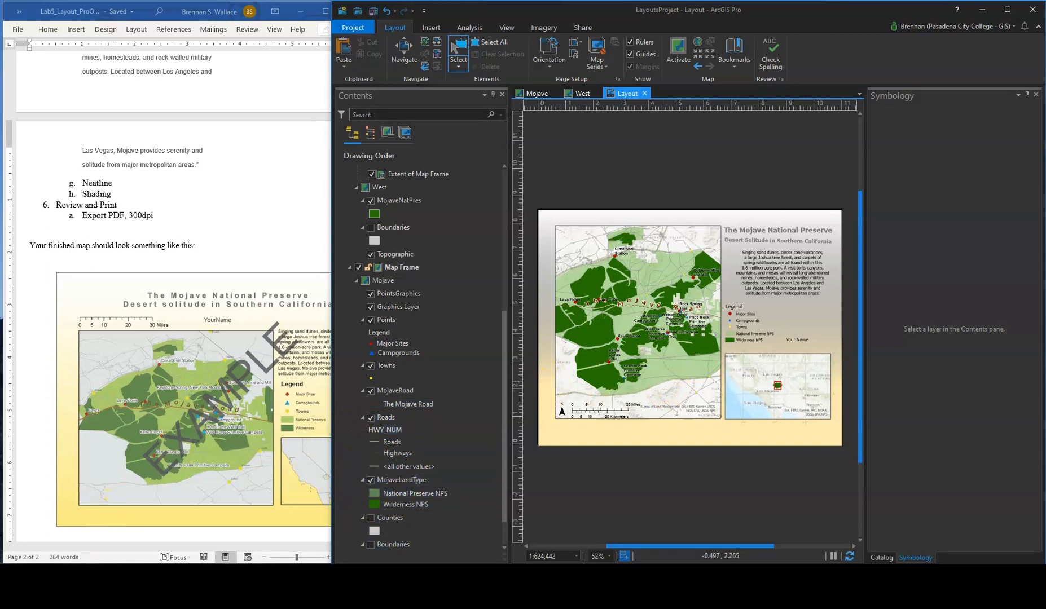
pyautogui.scroll(1, 174, 327)
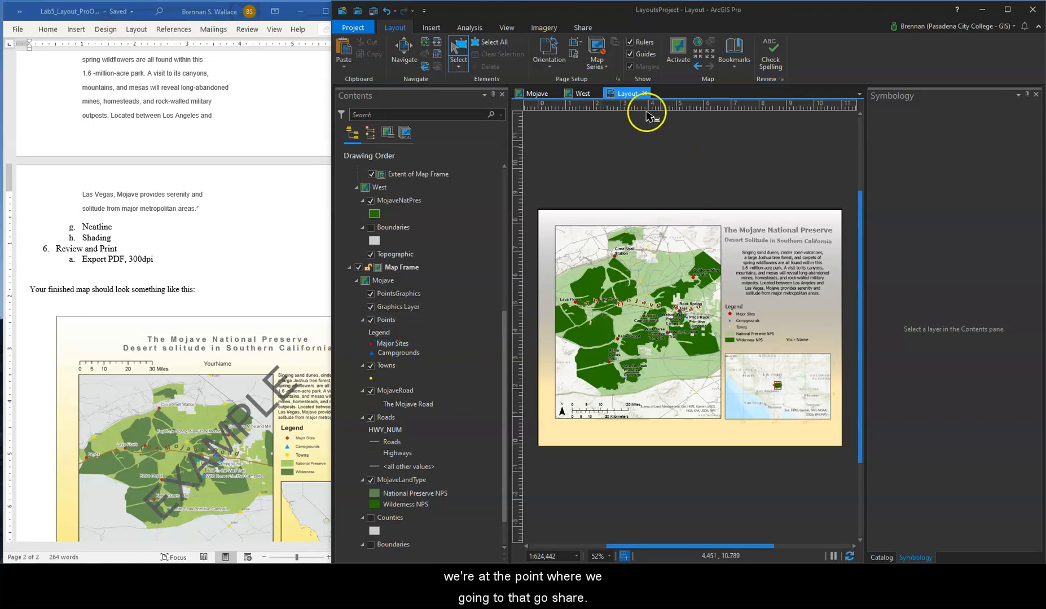
pyautogui.click(582, 28)
pyautogui.click(613, 50)
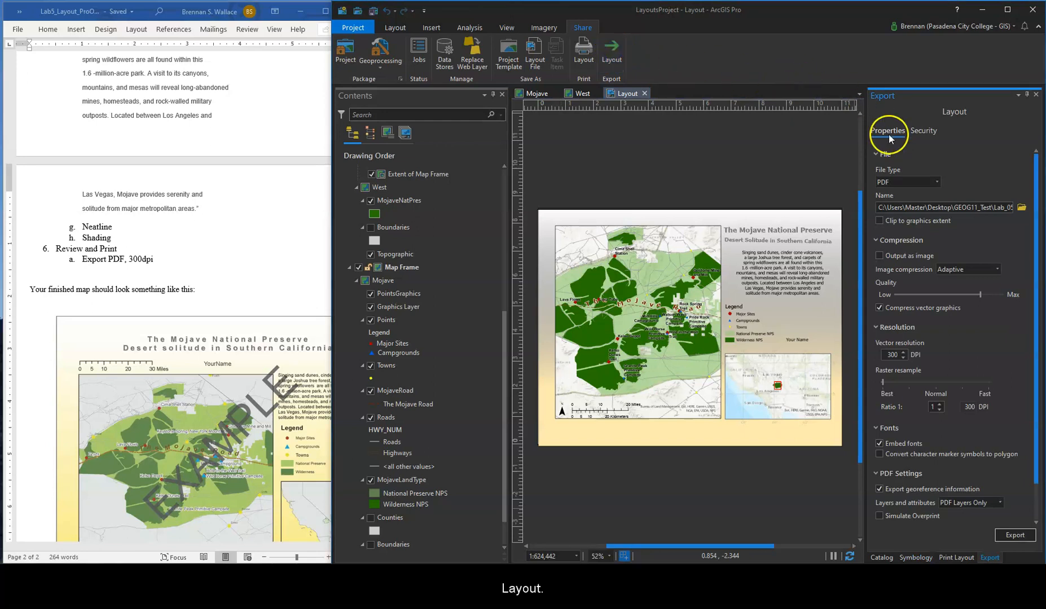
# Export the layout as a PDF to Desktop\GEOG11_Test\Lab_05Layouts_Pro\Lab_05Layouts_Pro, naming the file with the author's surname followed by Lab5
pyautogui.click(1022, 209)
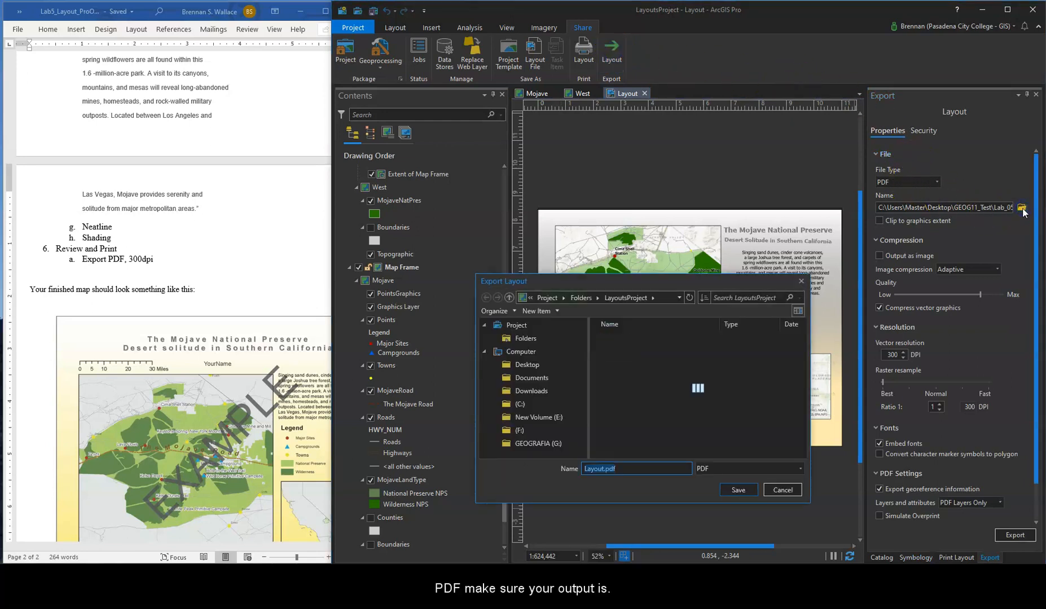
pyautogui.click(584, 303)
pyautogui.click(548, 299)
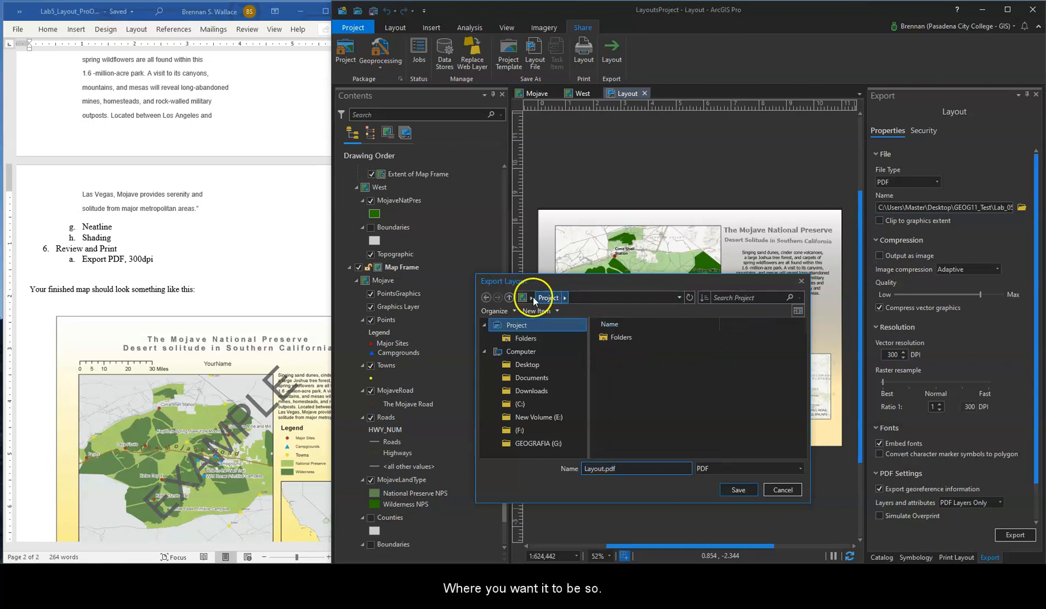
pyautogui.click(535, 366)
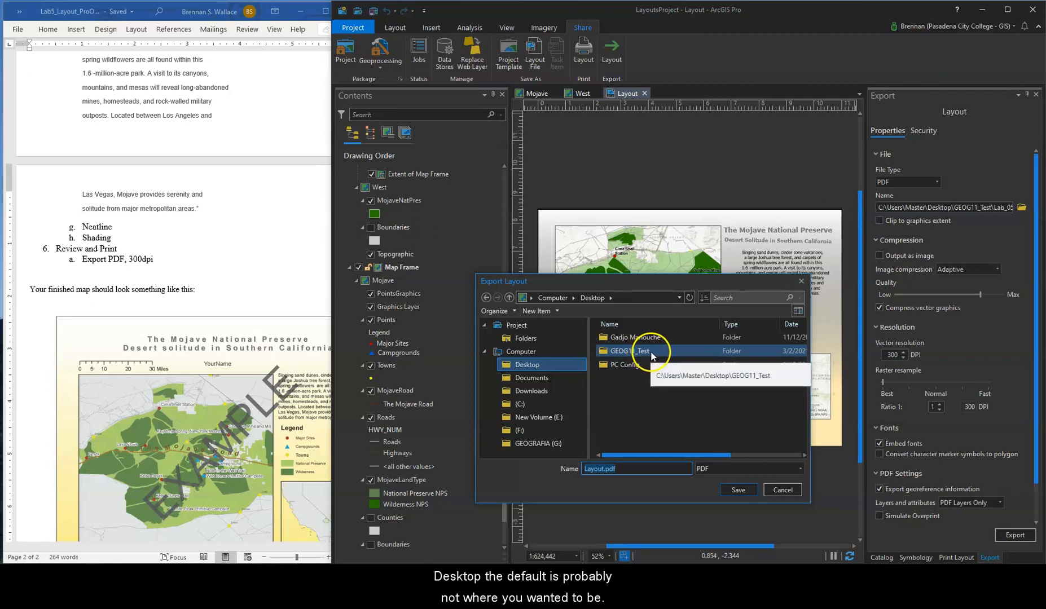
pyautogui.doubleClick(630, 351)
pyautogui.click(637, 337)
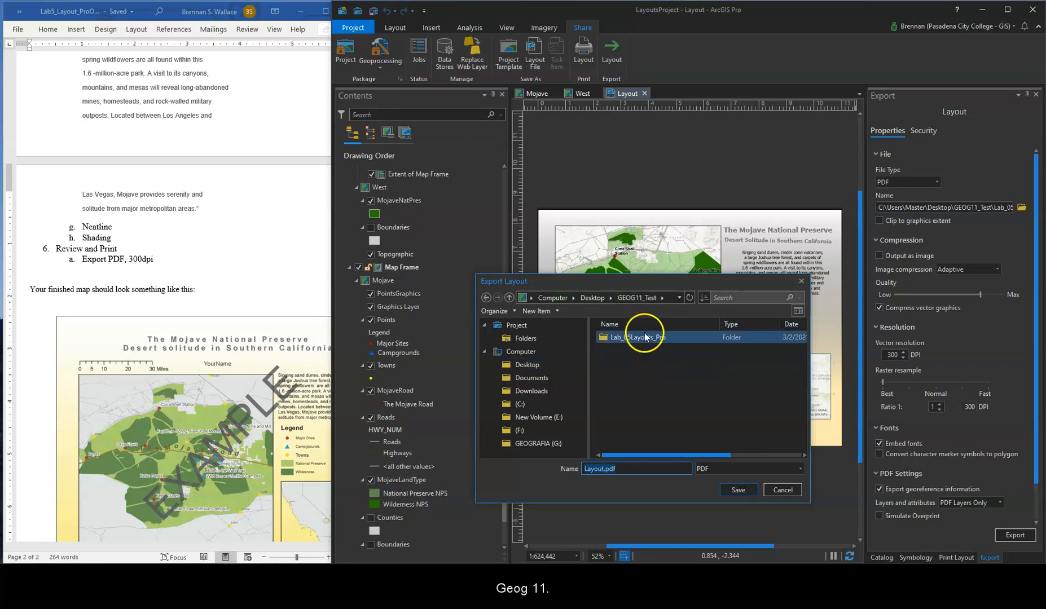
pyautogui.doubleClick(645, 337)
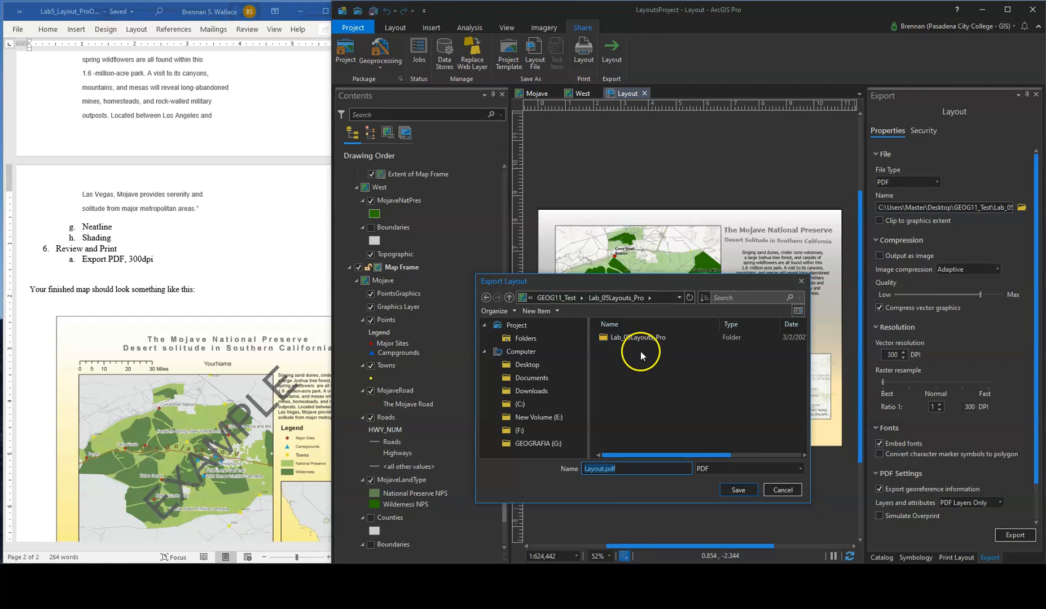
pyautogui.doubleClick(641, 341)
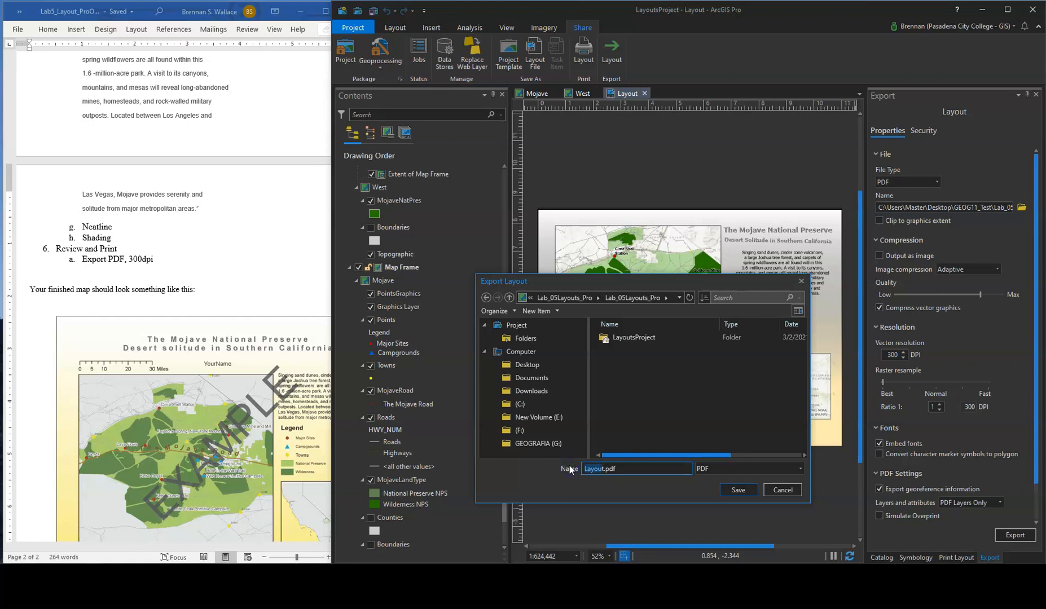
pyautogui.write('WallaceLab5')
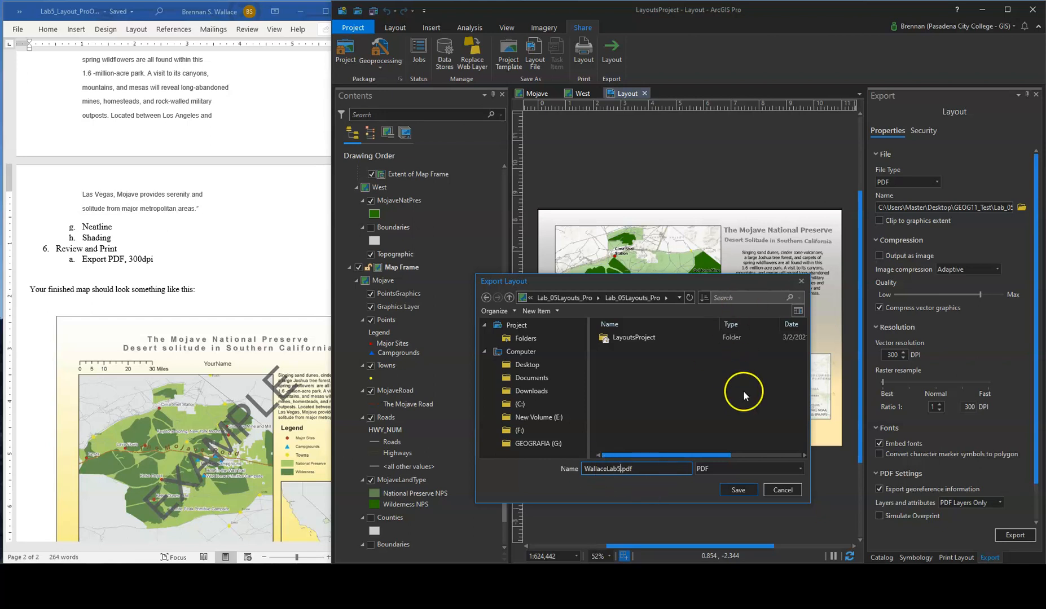
pyautogui.click(738, 490)
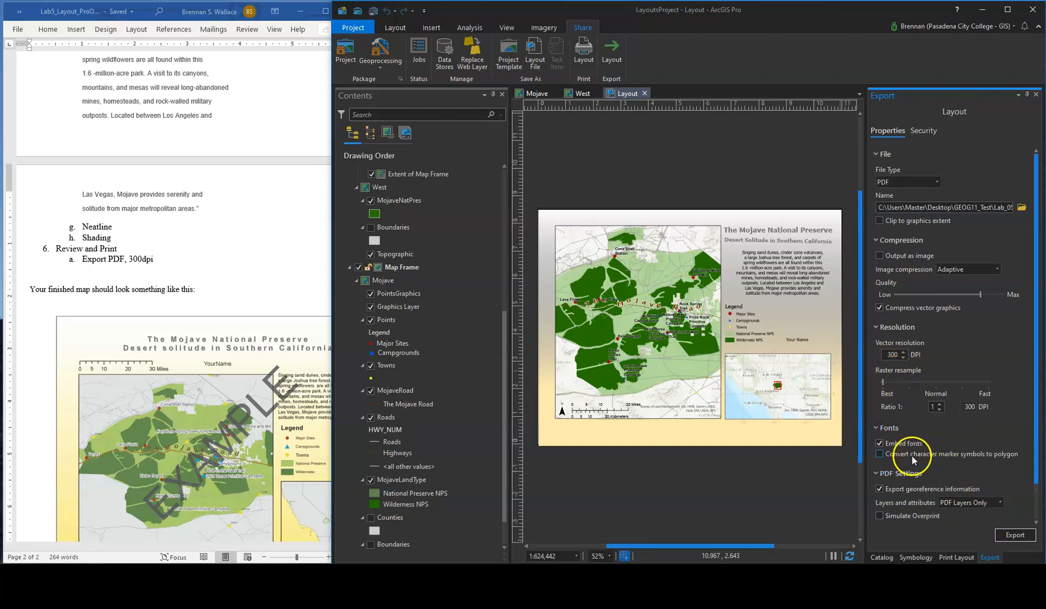
pyautogui.click(1015, 537)
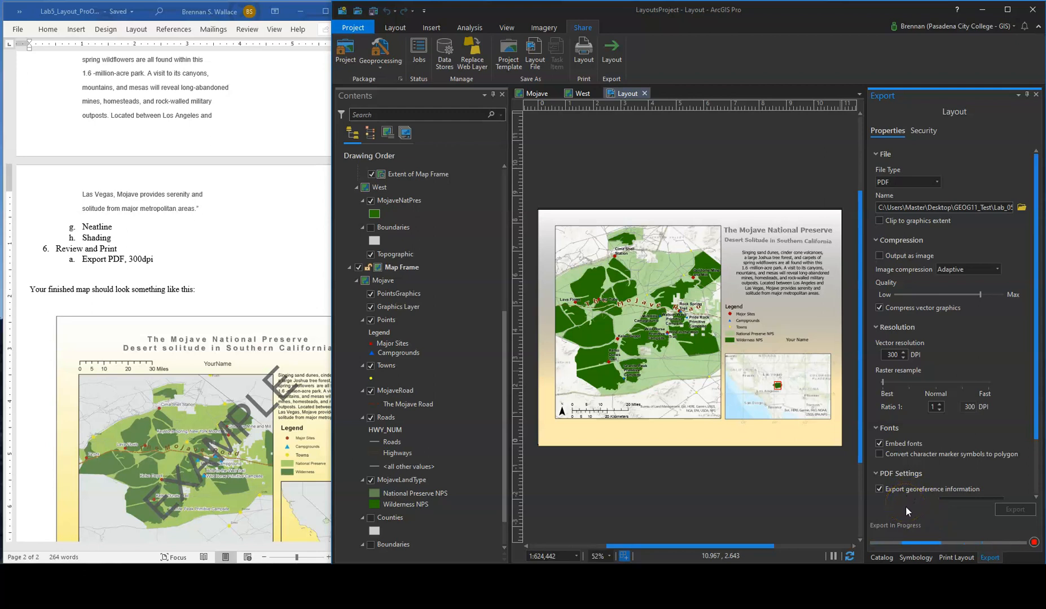
# In File Explorer, go up from LayoutsProject to the Lab_05Layouts_Pro folder and open the exported PDF to check the map
pyautogui.click(143, 576)
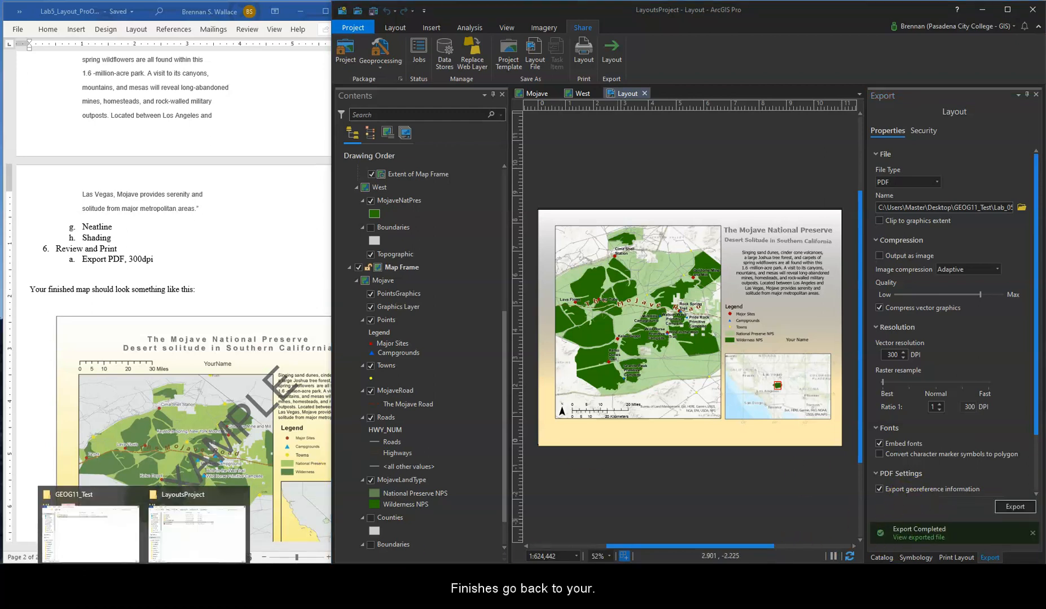
pyautogui.click(443, 362)
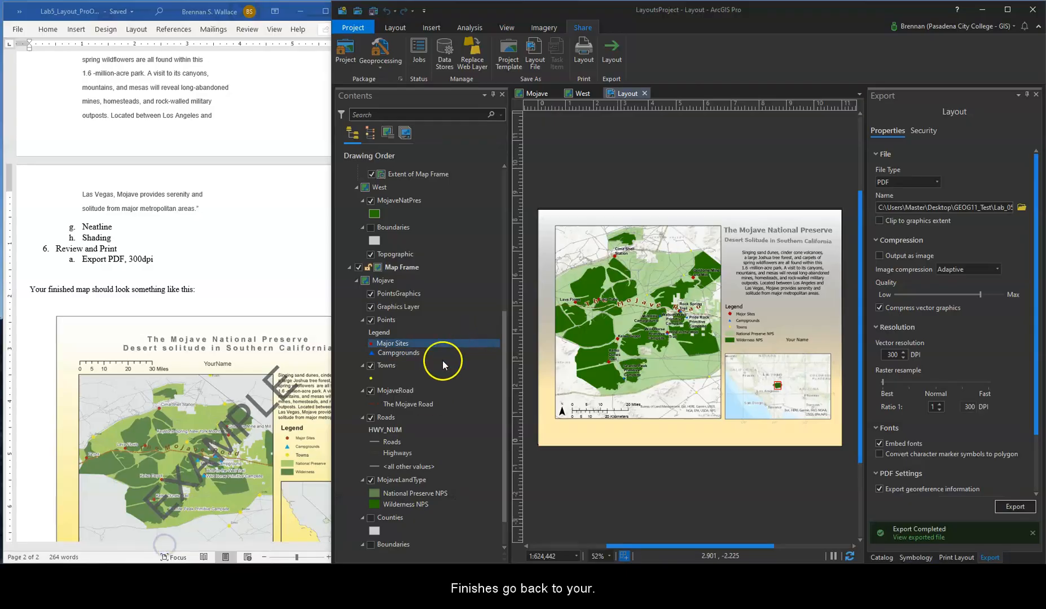
pyautogui.moveTo(143, 577)
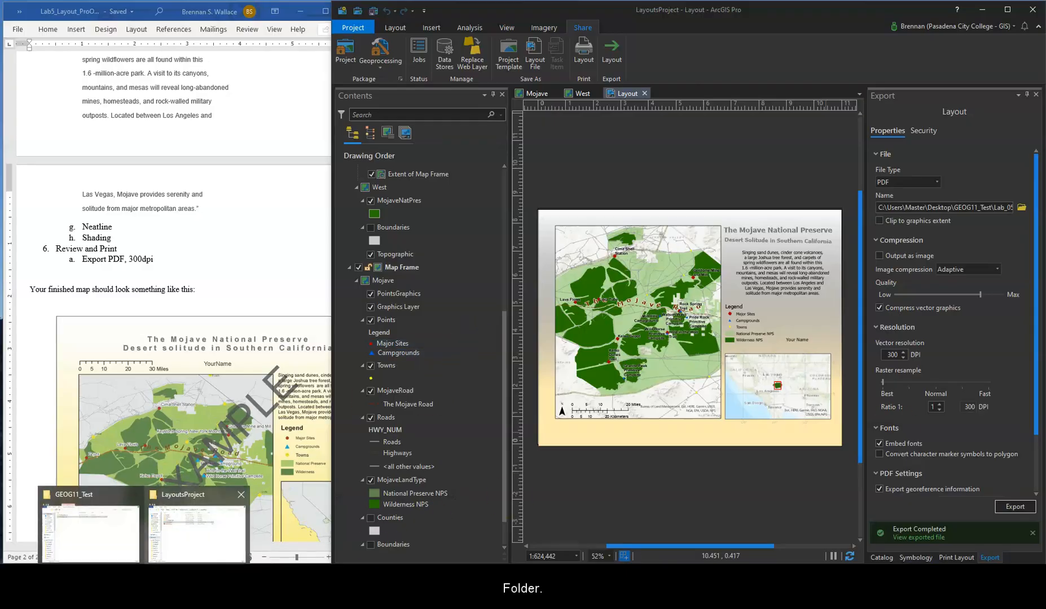
pyautogui.click(179, 532)
pyautogui.click(562, 273)
pyautogui.press('BackSpace')
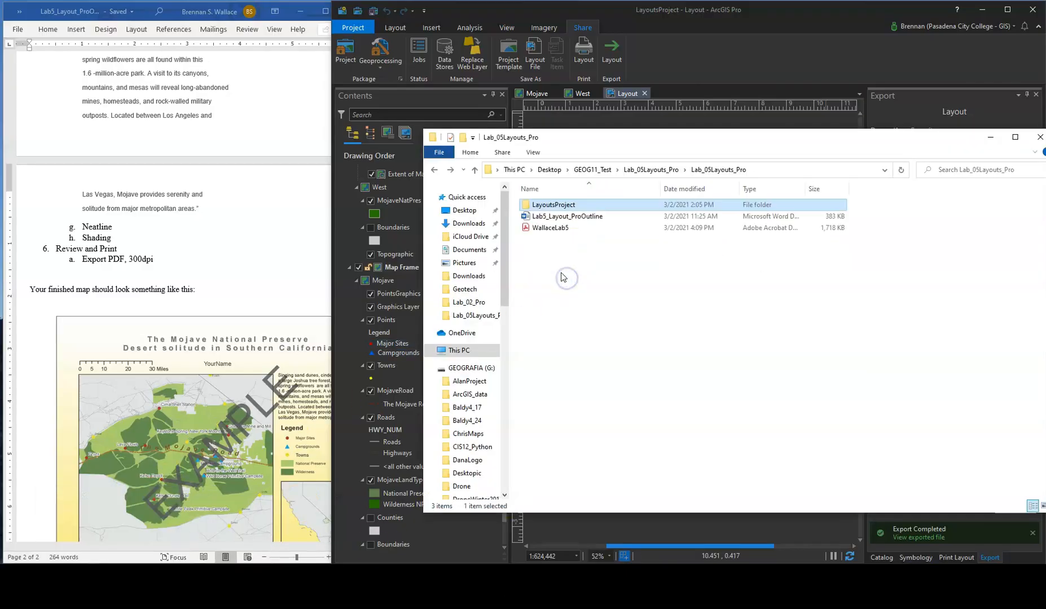
pyautogui.click(567, 230)
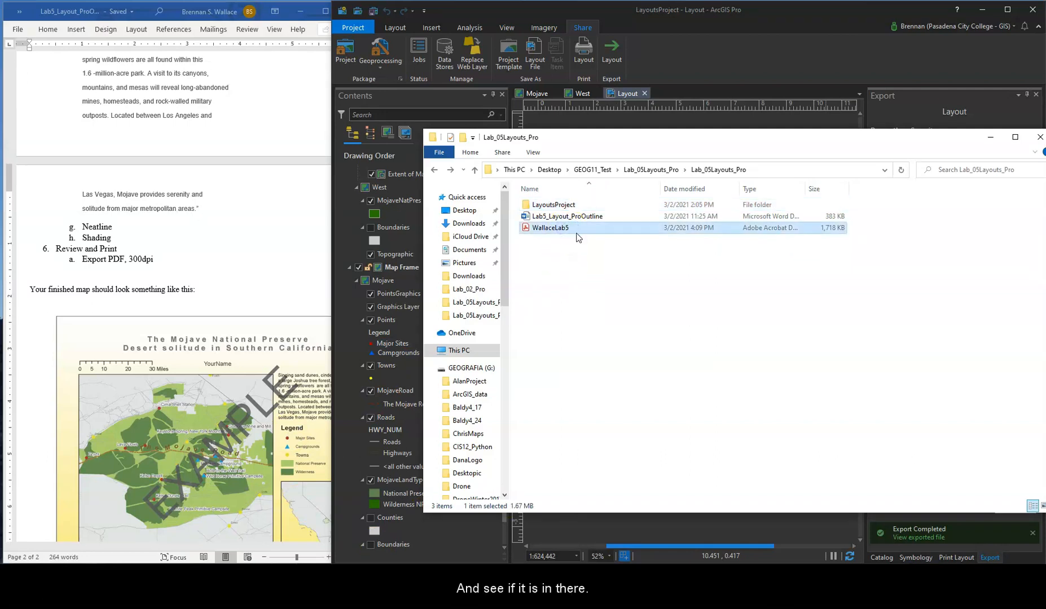
pyautogui.doubleClick(578, 237)
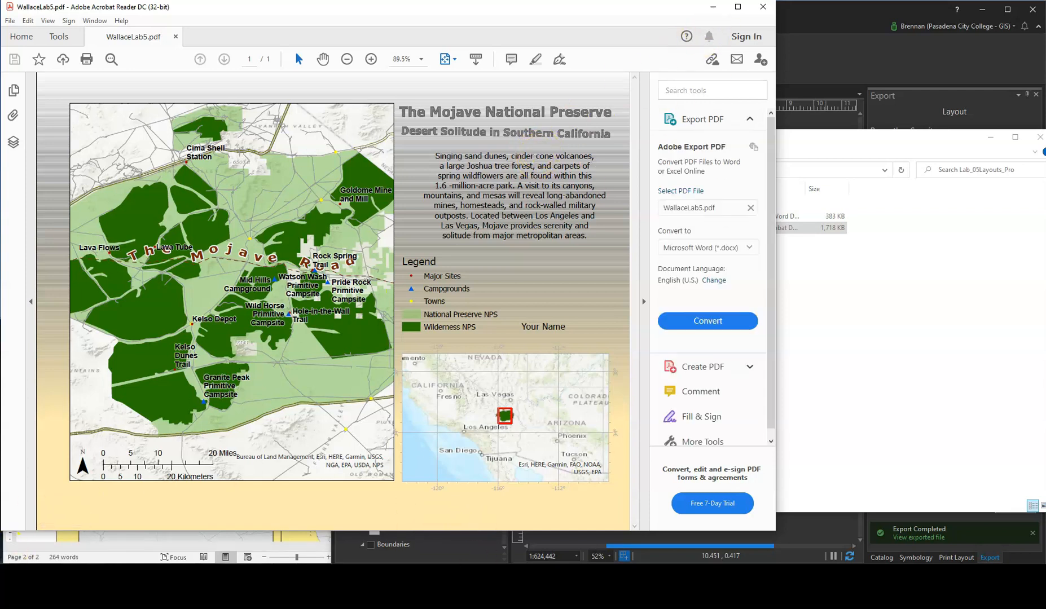
# Minimize the PDF viewer and the File Explorer window to return to the ArcGIS Pro layout
pyautogui.click(921, 428)
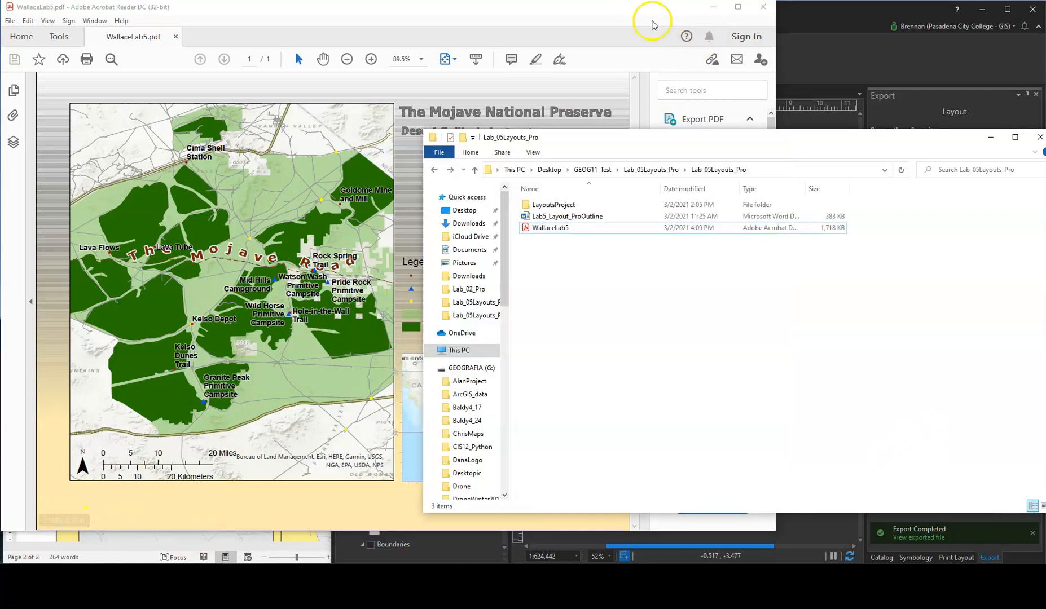
pyautogui.click(588, 15)
pyautogui.click(713, 7)
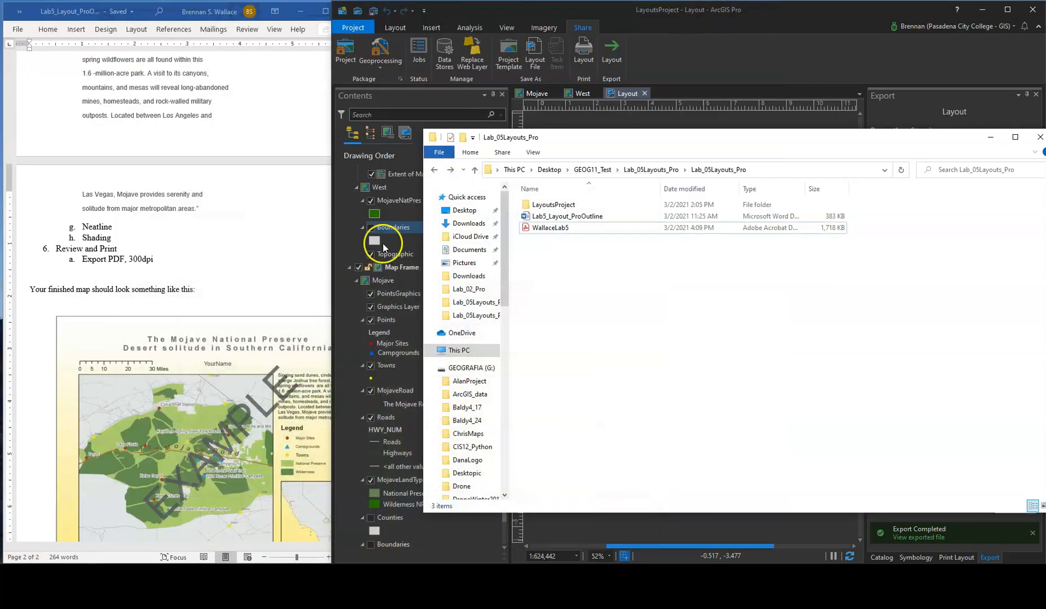
pyautogui.click(992, 138)
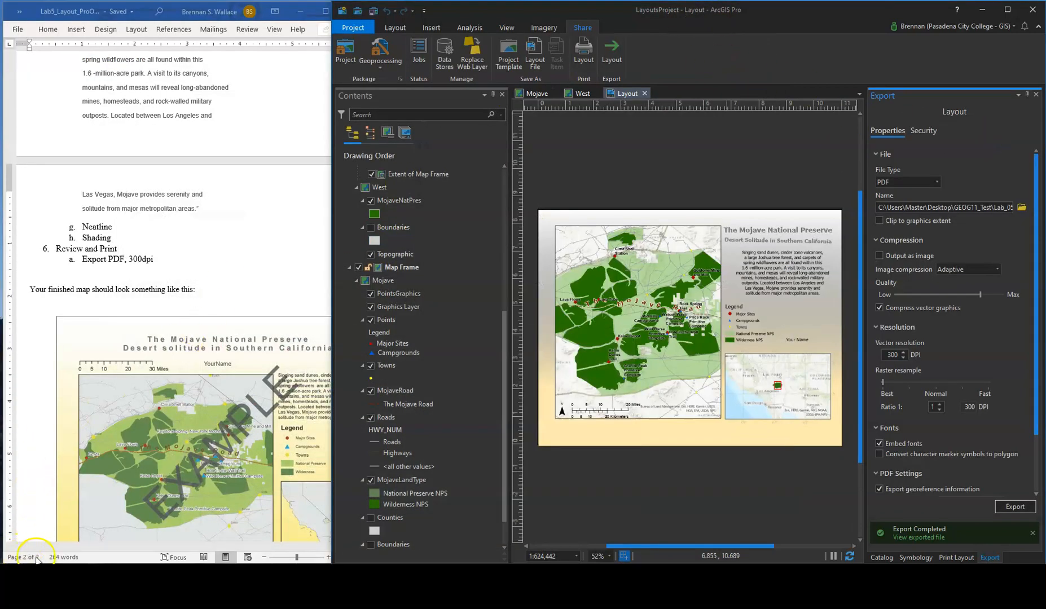